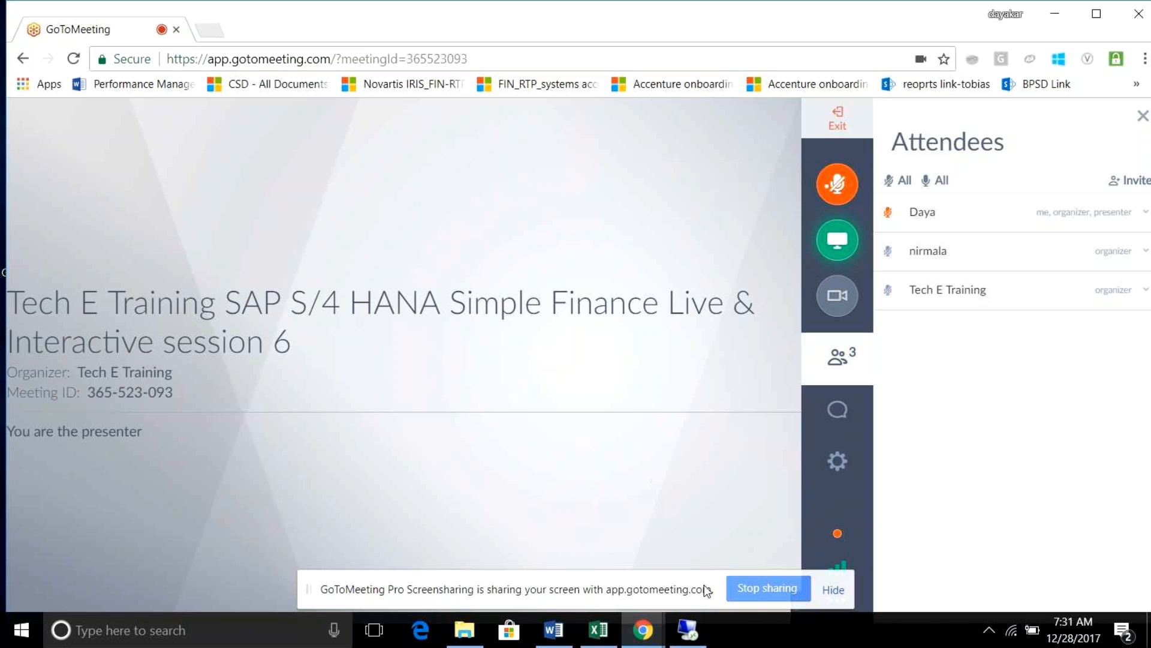
Log on to S/4 Hana 1709, client 800, with the saved training user and its password.
click(688, 630)
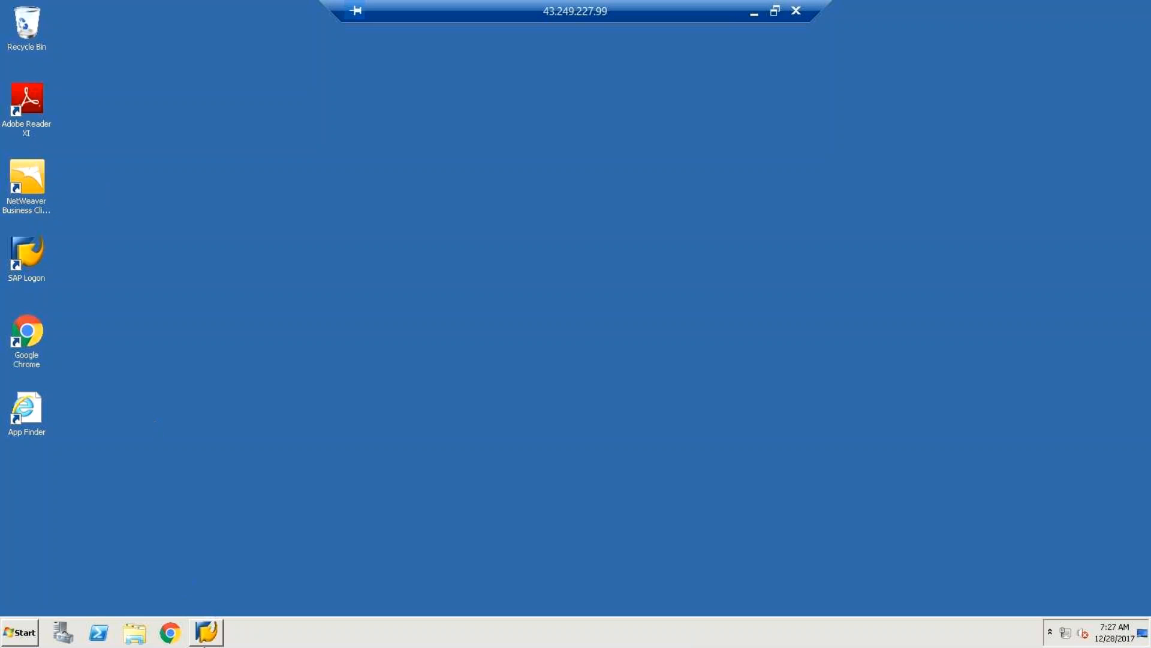
click(207, 633)
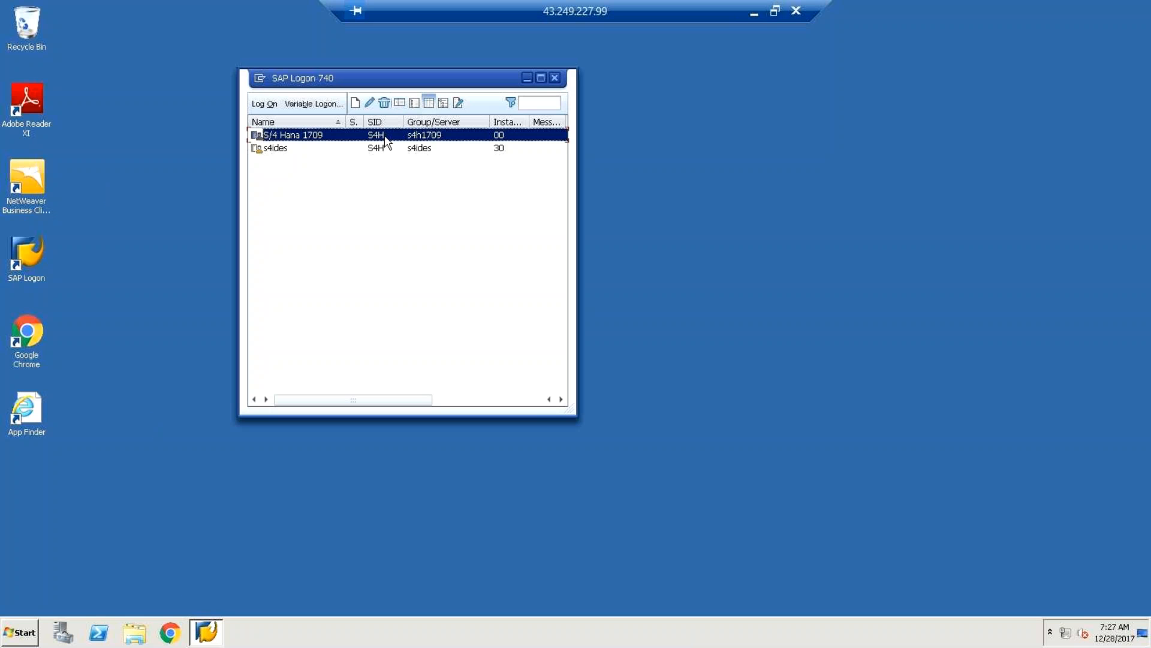
key(Return)
text(s)
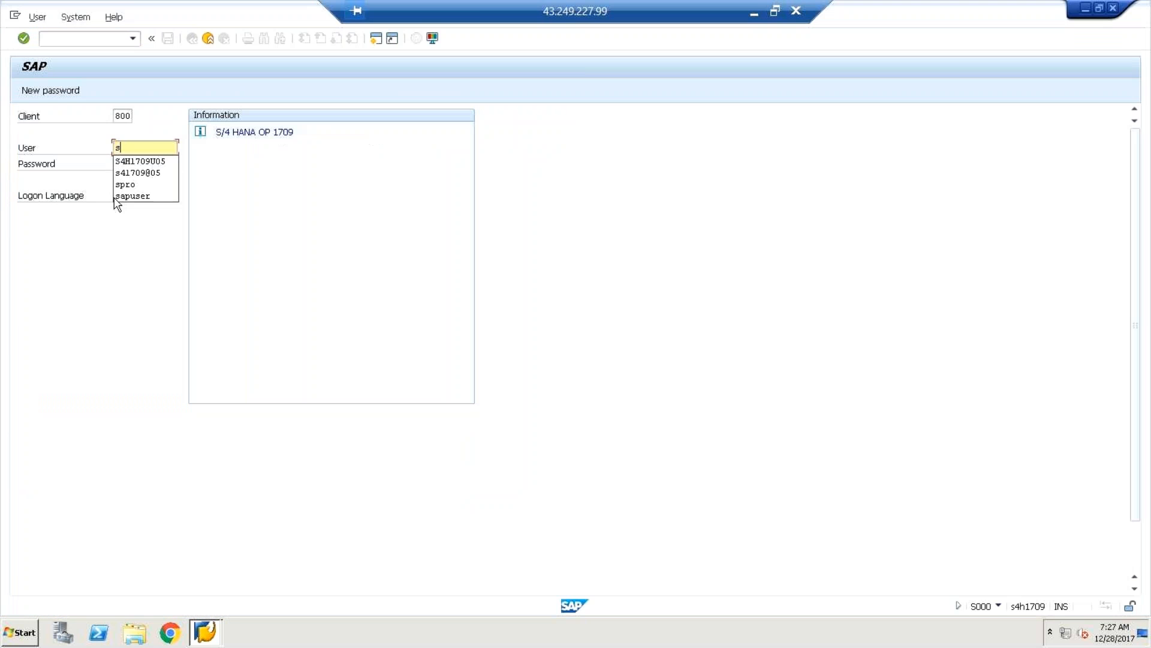
click(135, 160)
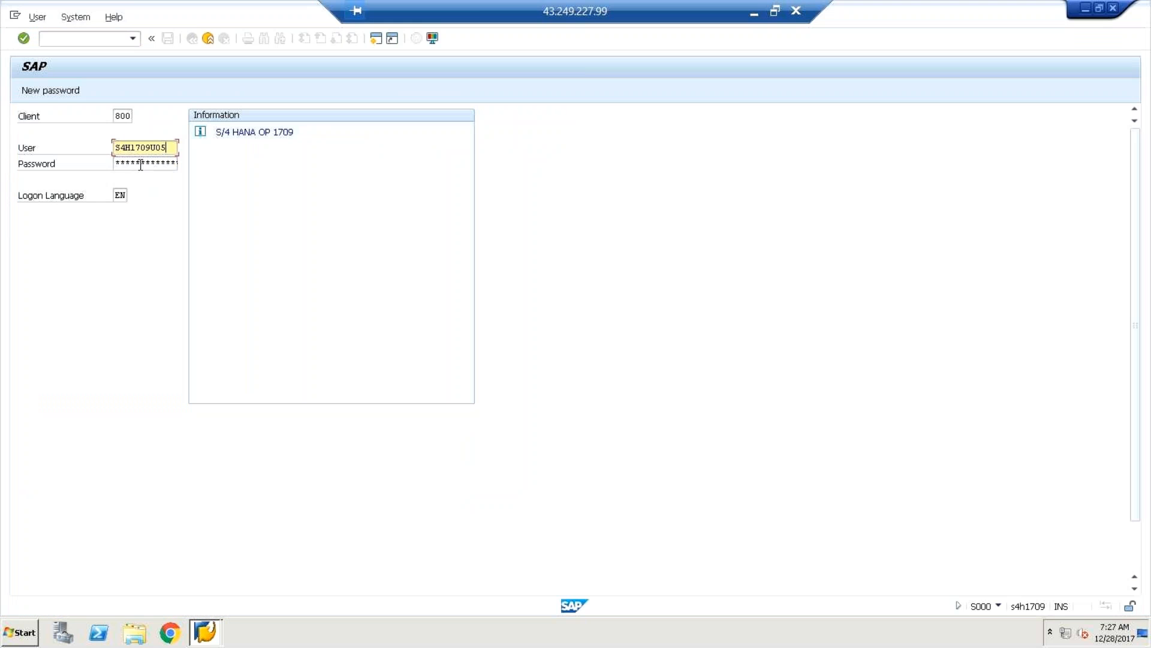
key(Tab)
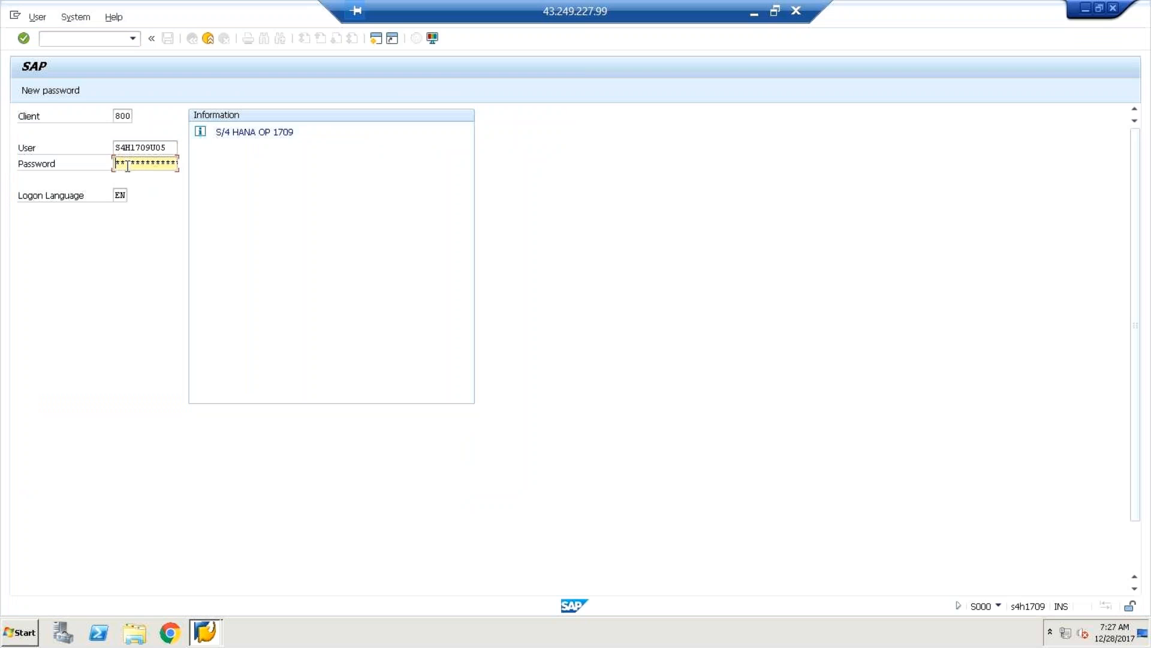
text(********)
key(Return)
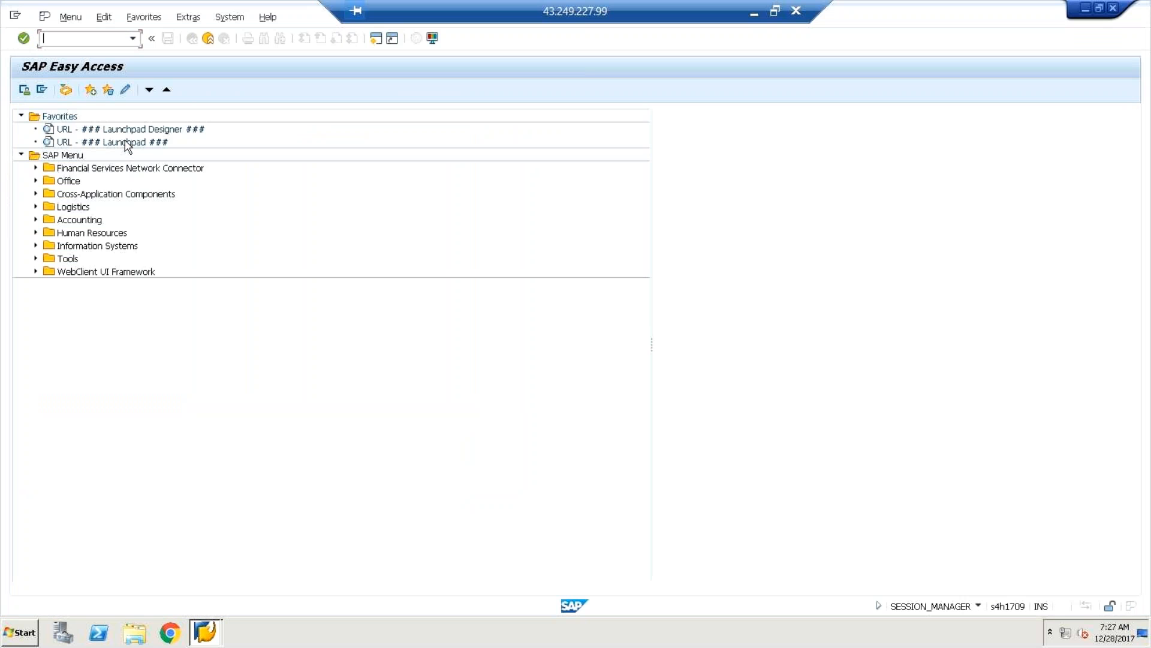
Launch the 'URL - ### Launchpad ###' favorite in Internet Explorer and minimize the remote desktop session.
double_click(71, 144)
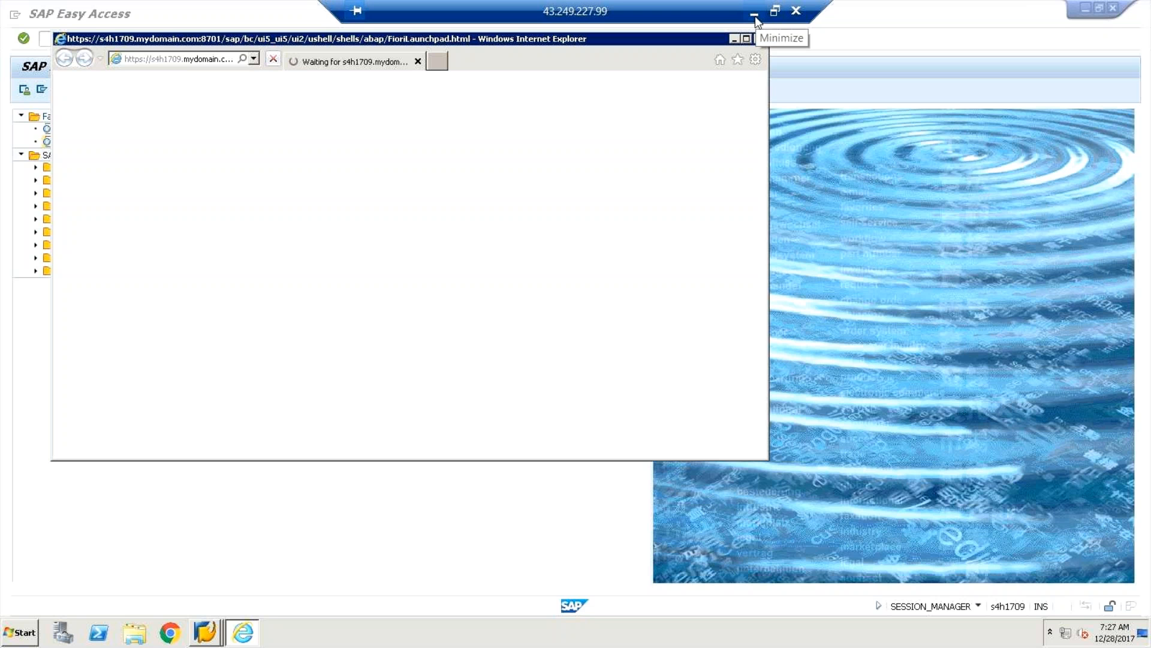
click(755, 20)
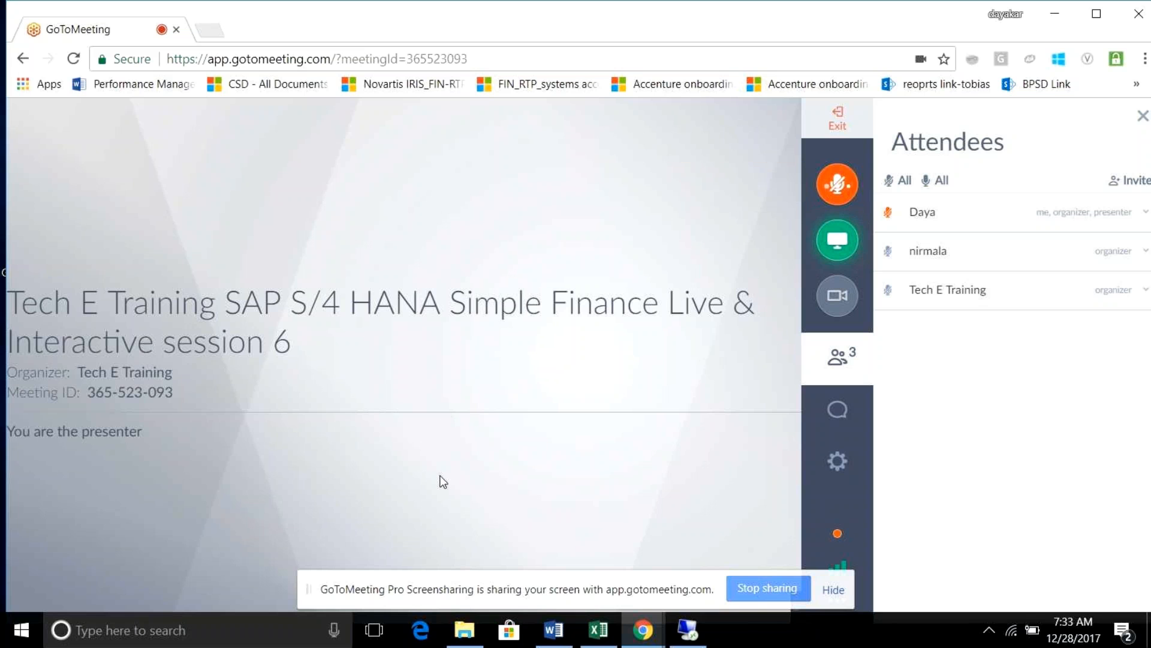
Close an attendee's options in GoToMeeting unchanged and return to the remote desktop session.
click(938, 294)
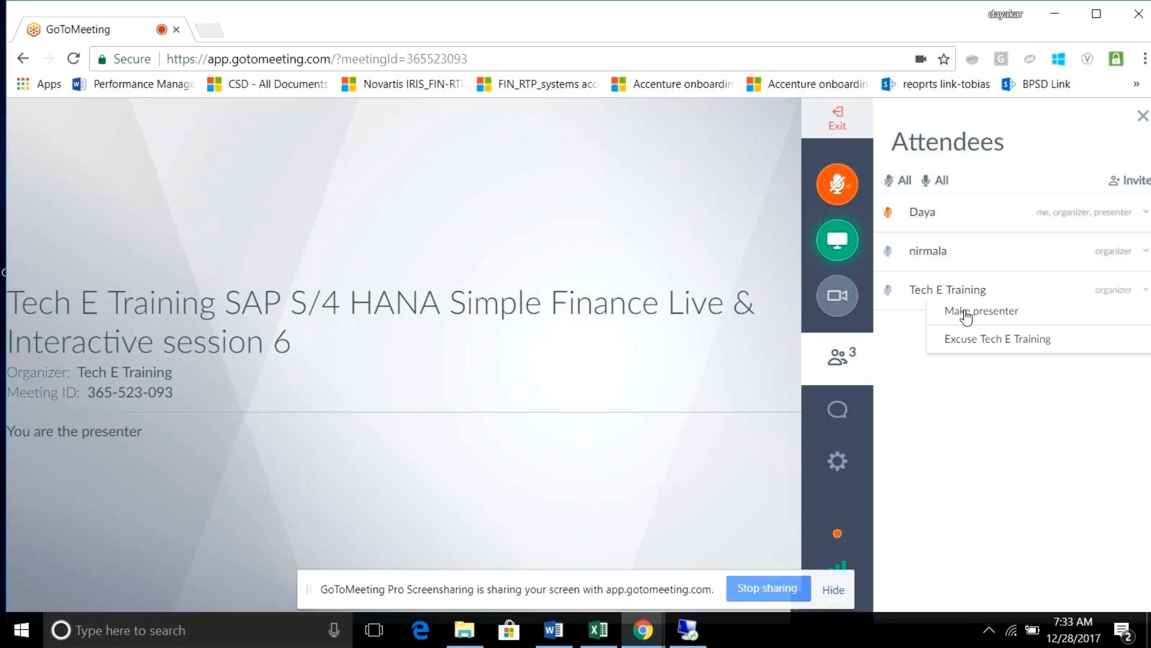
click(936, 421)
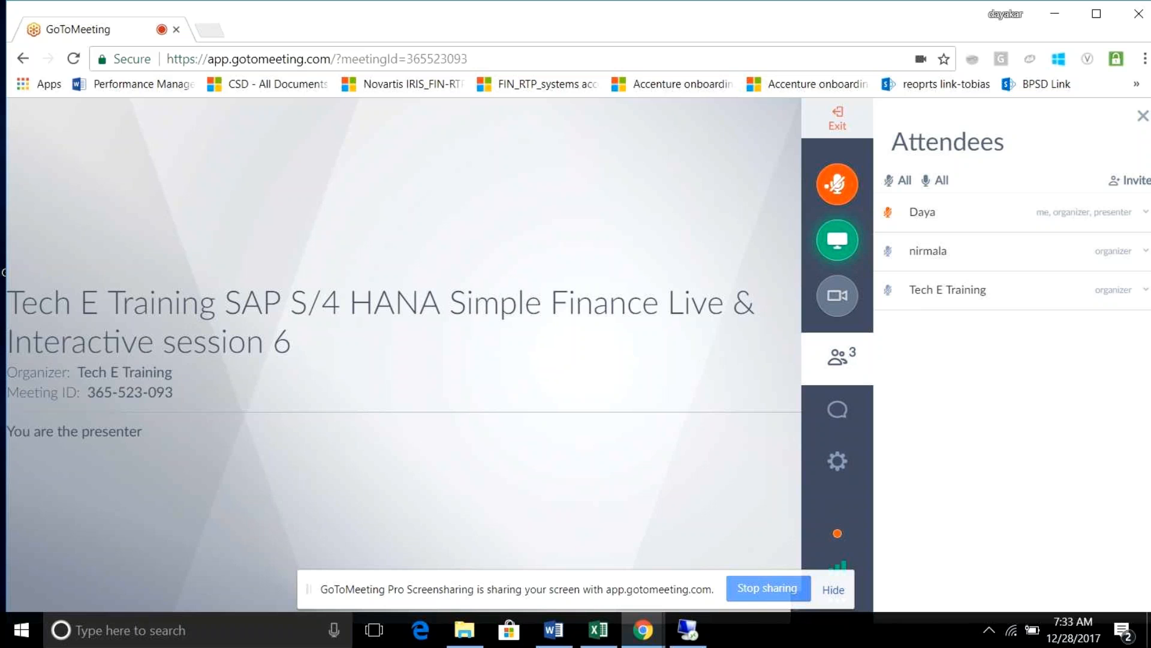
click(692, 637)
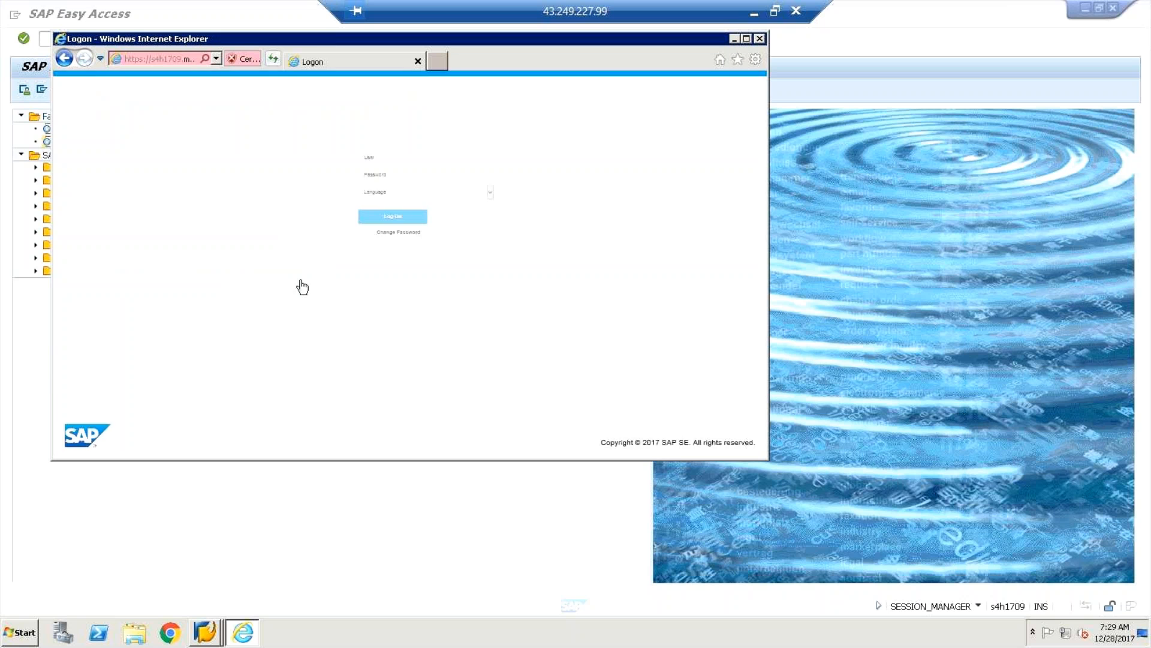
Sign in to the Fiori Launchpad with the training user ID and password, correcting a mistyped entry.
click(411, 155)
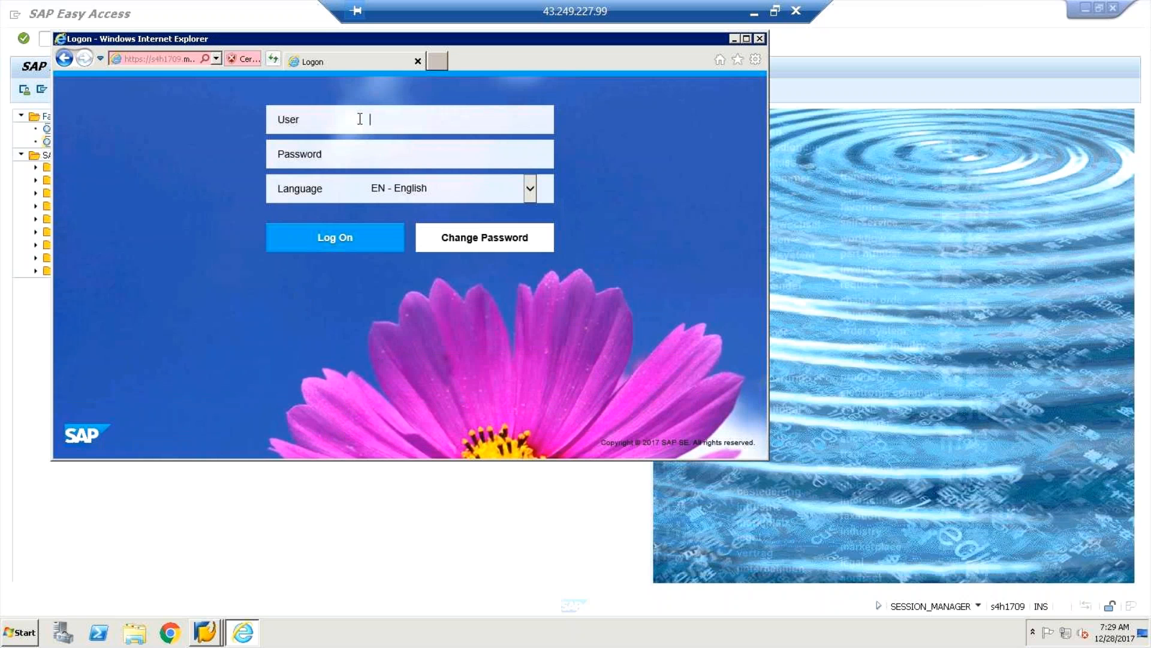
key(Tab)
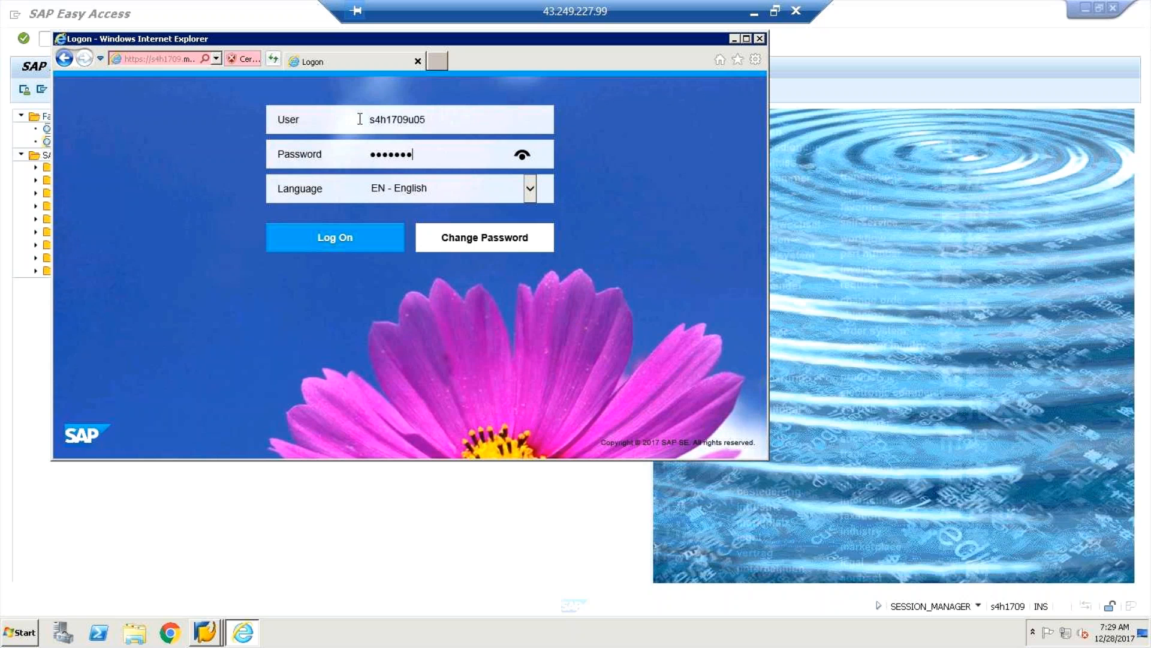
key(Return)
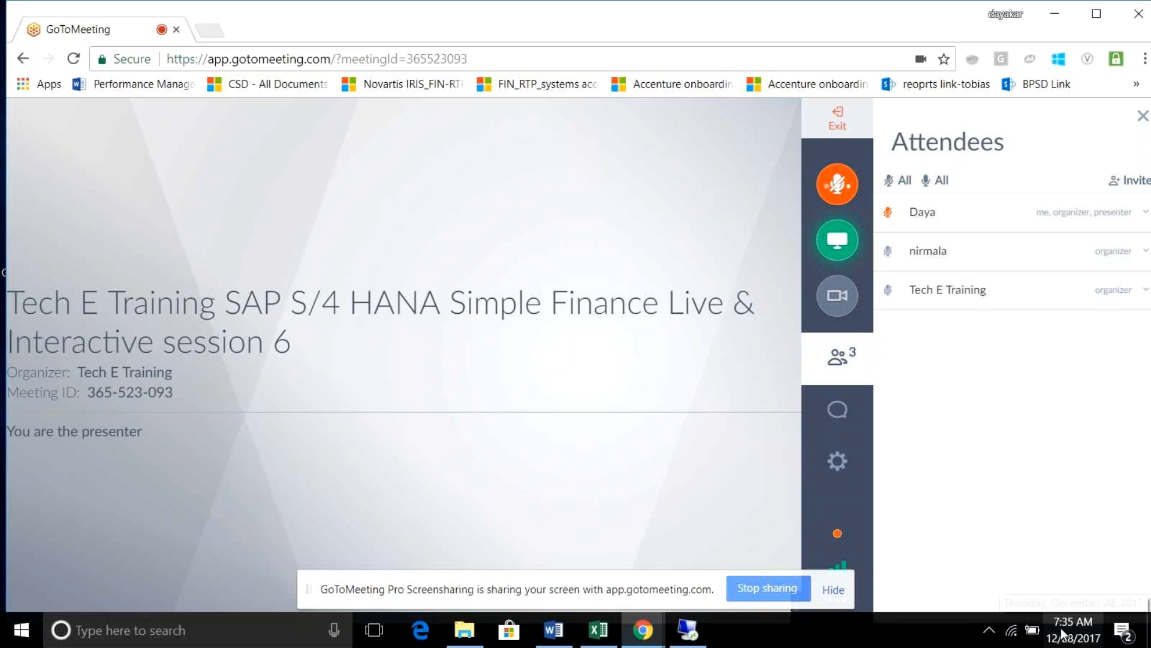
Show the Windows Wi-Fi list and expand the vivo Y21 network's Connect option.
click(1013, 638)
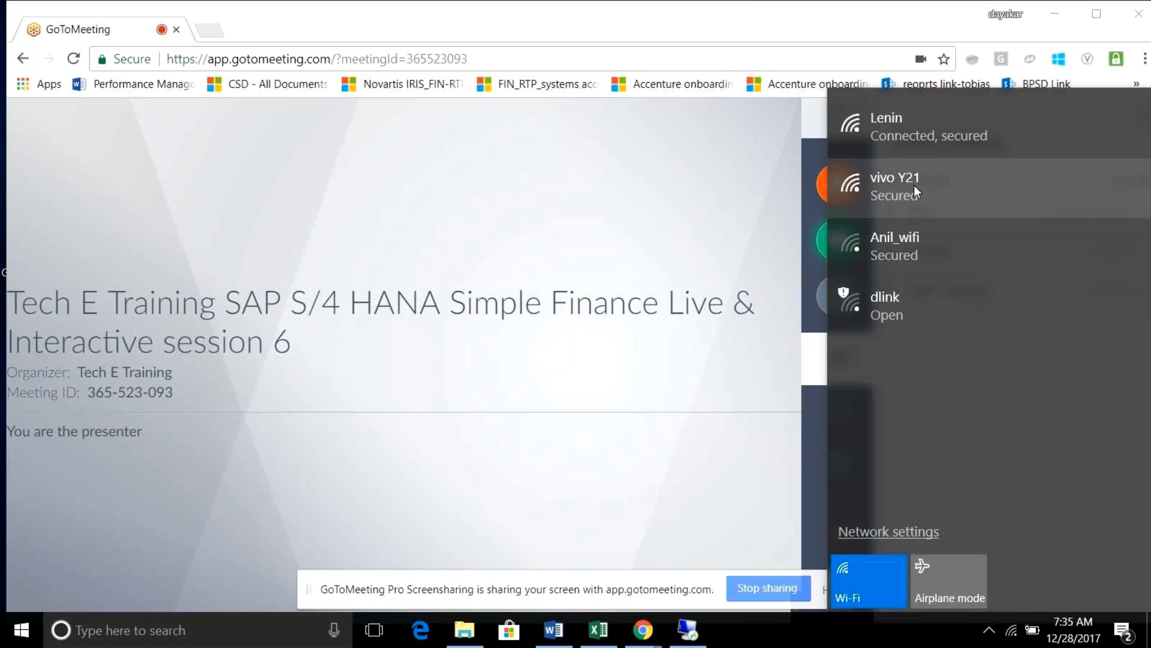
click(913, 184)
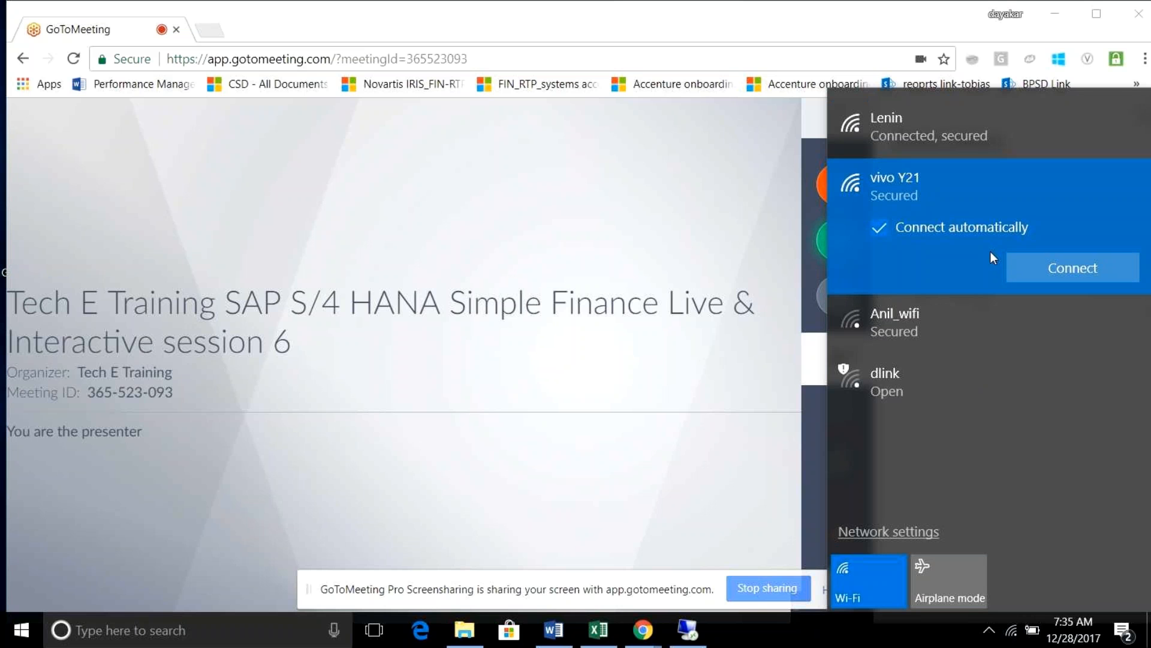
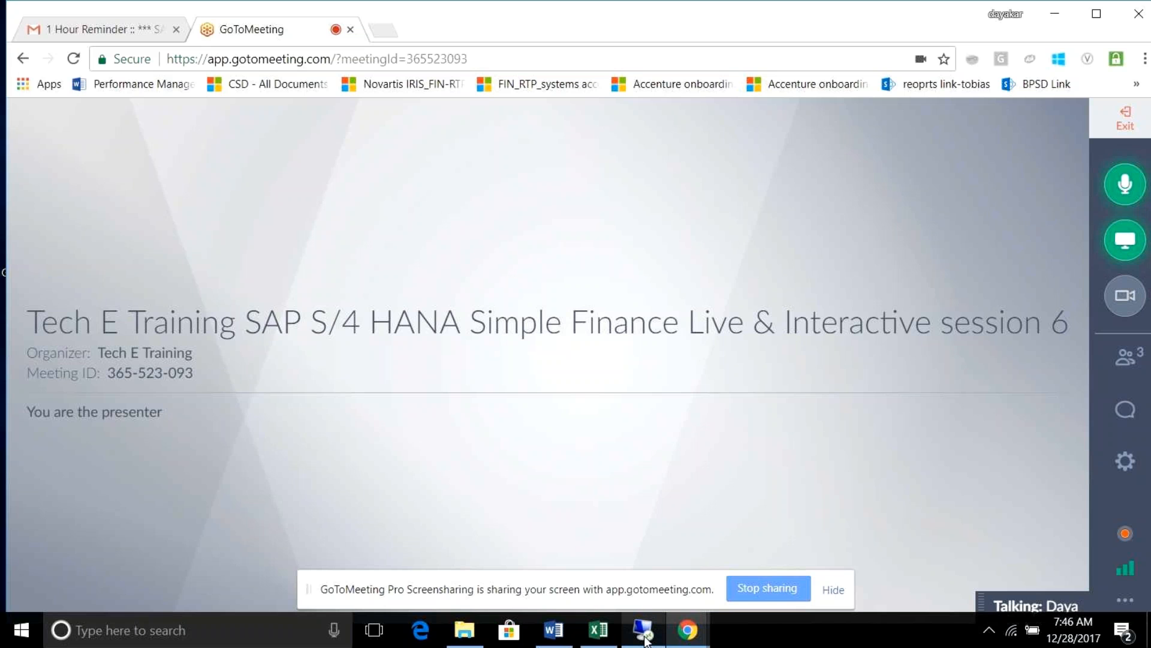
Bring up the remote desktop and continue past the certificate warning to the Fiori Launchpad home page.
mouse_move(645, 639)
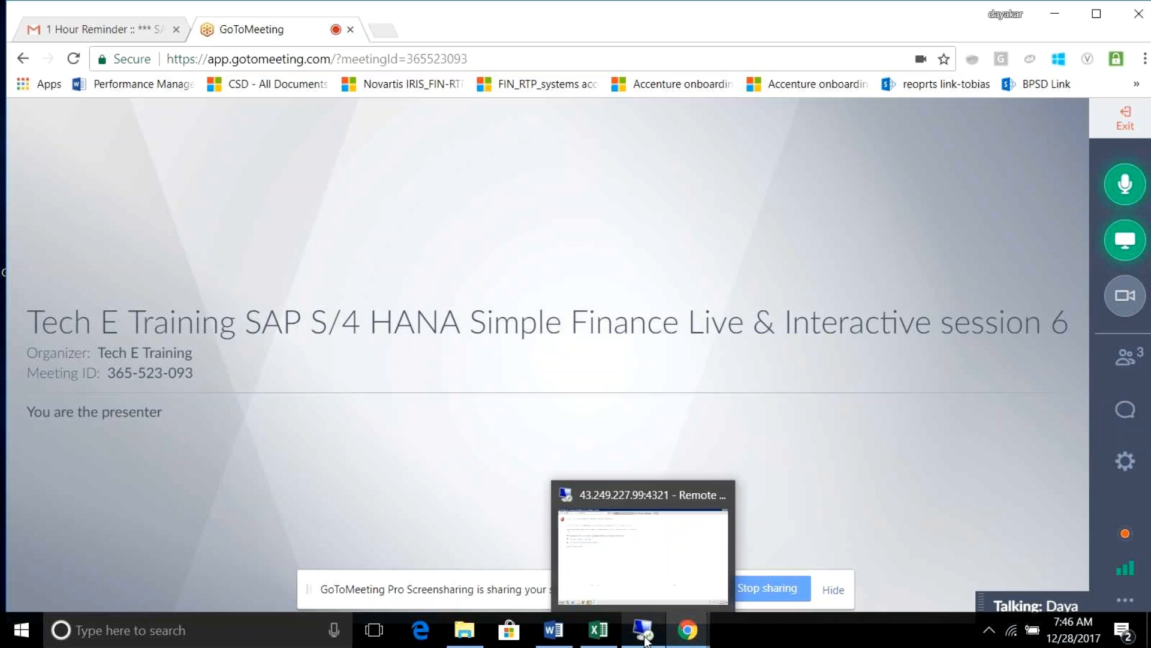
click(644, 589)
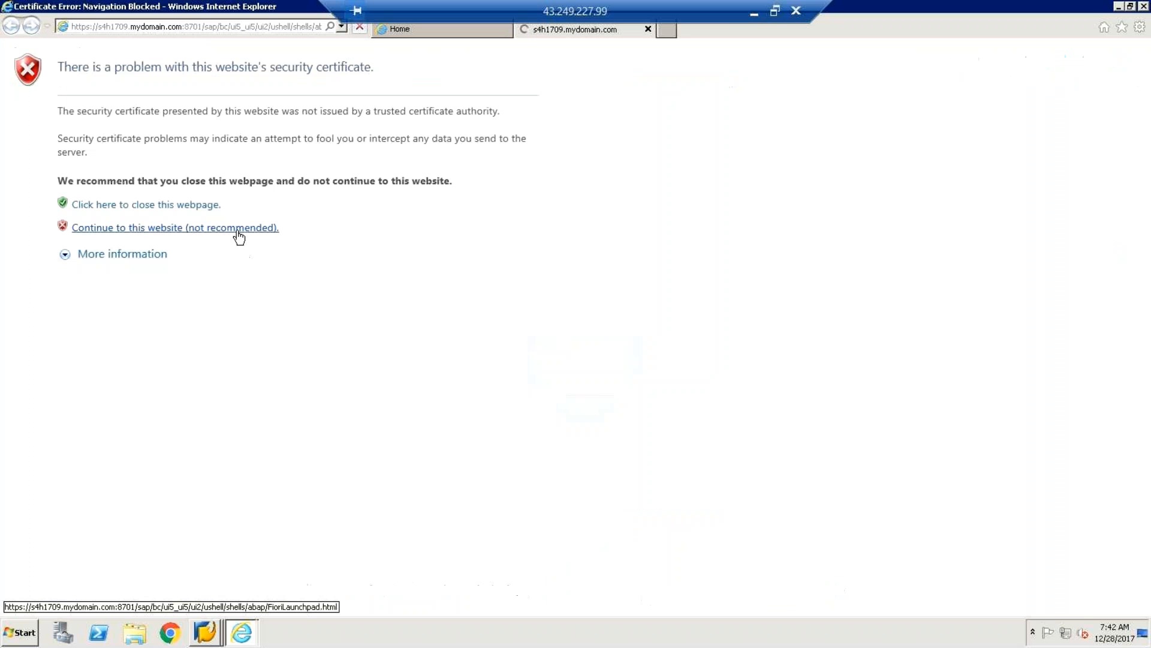
click(239, 228)
click(237, 232)
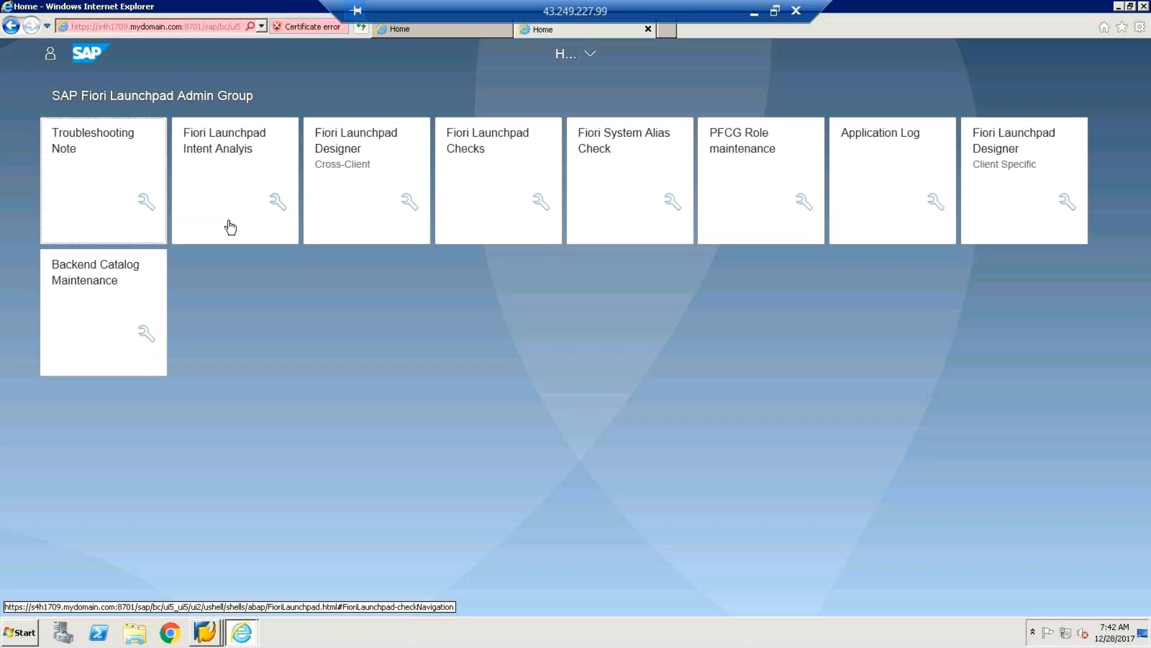
click(53, 60)
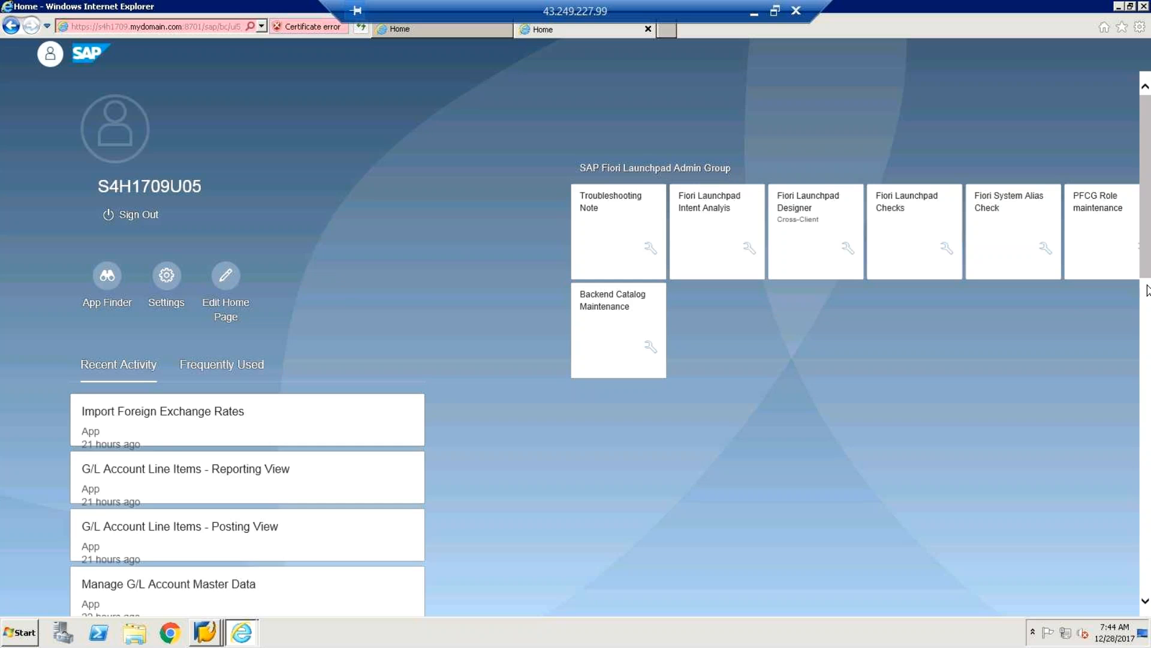
scroll(1147, 291, down, 4)
scroll(1147, 315, up, 1)
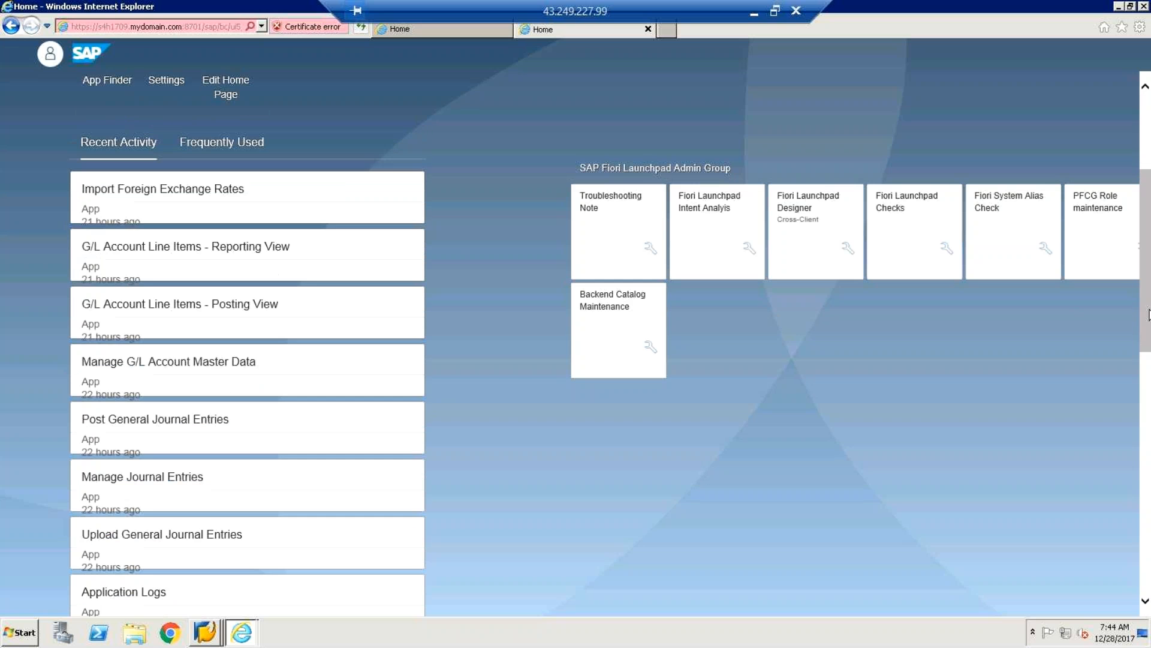
scroll(1147, 293, up, 3)
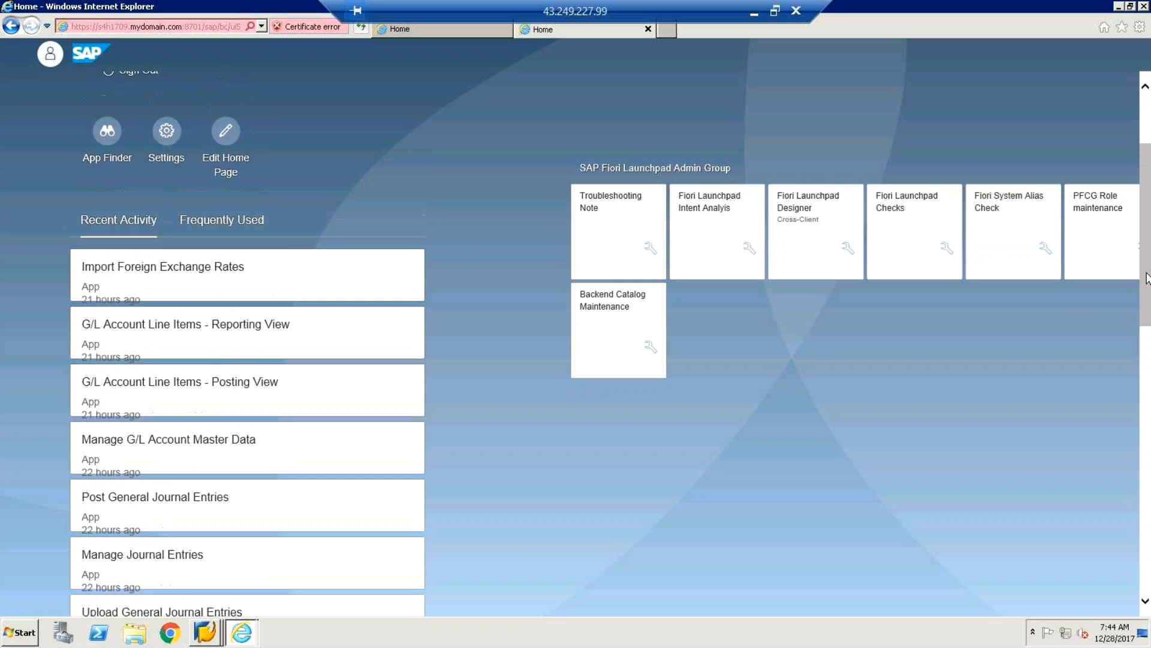
scroll(1146, 263, up, 2)
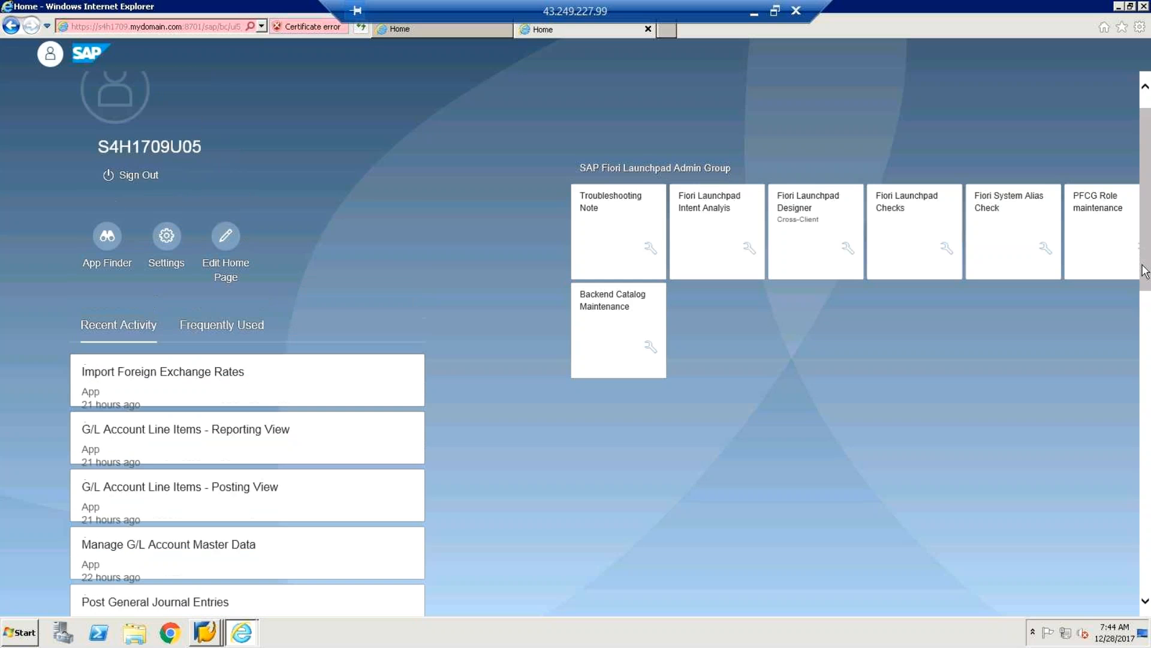
scroll(1146, 262, down, 1)
scroll(1145, 261, up, 2)
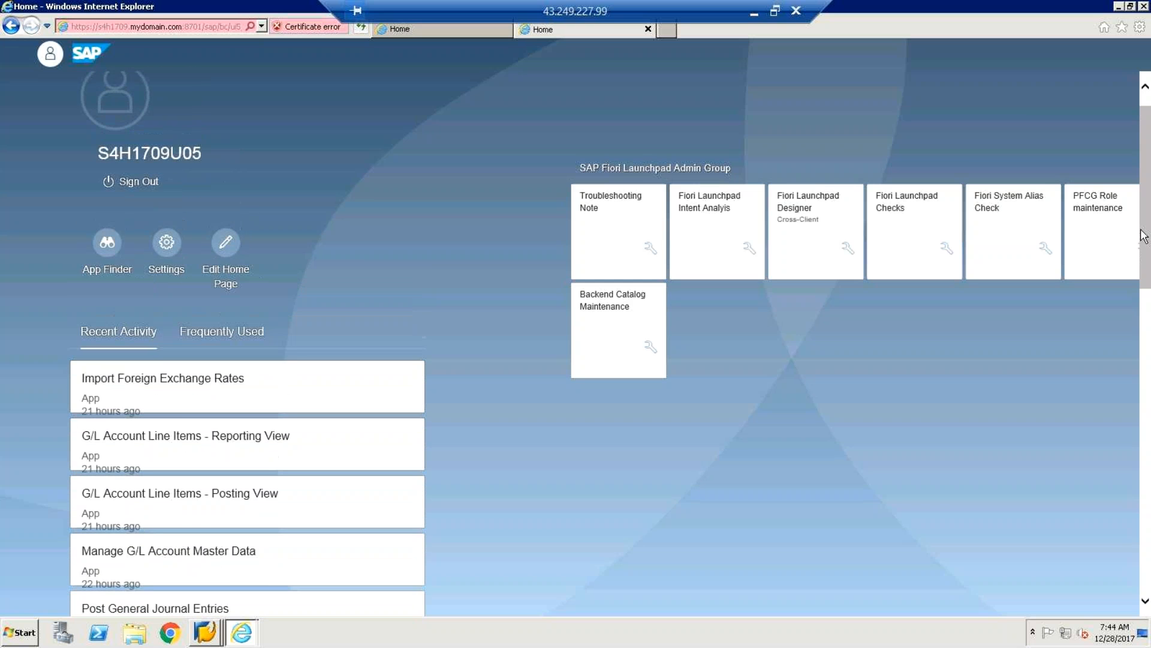
scroll(1144, 254, down, 1)
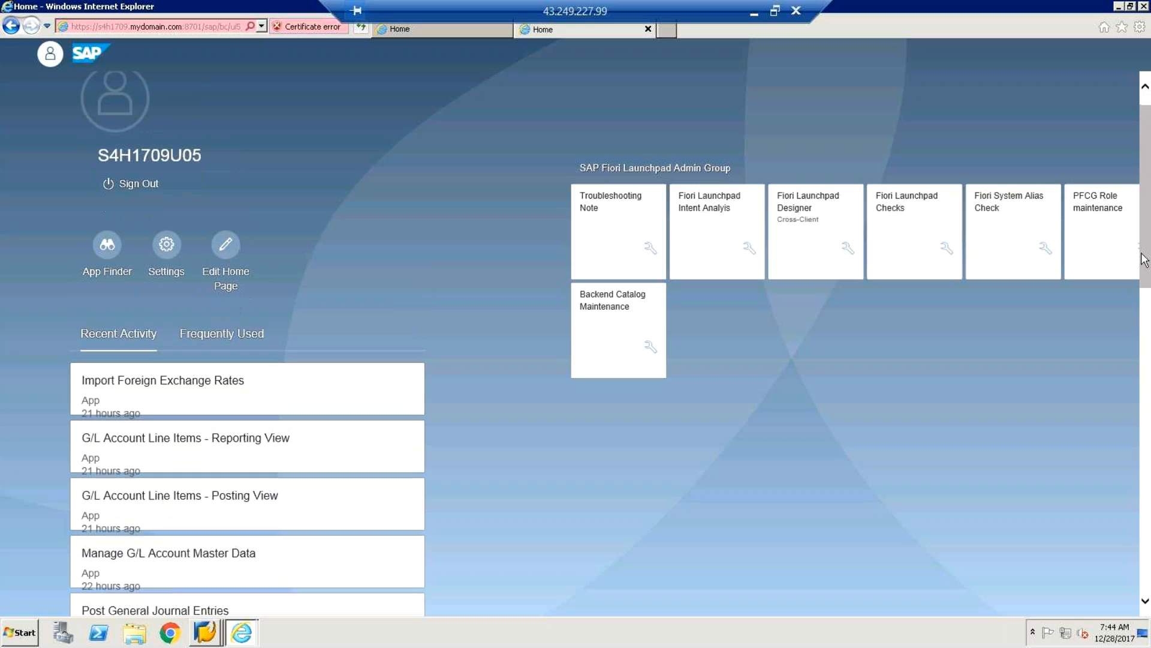
scroll(333, 281, down, 1)
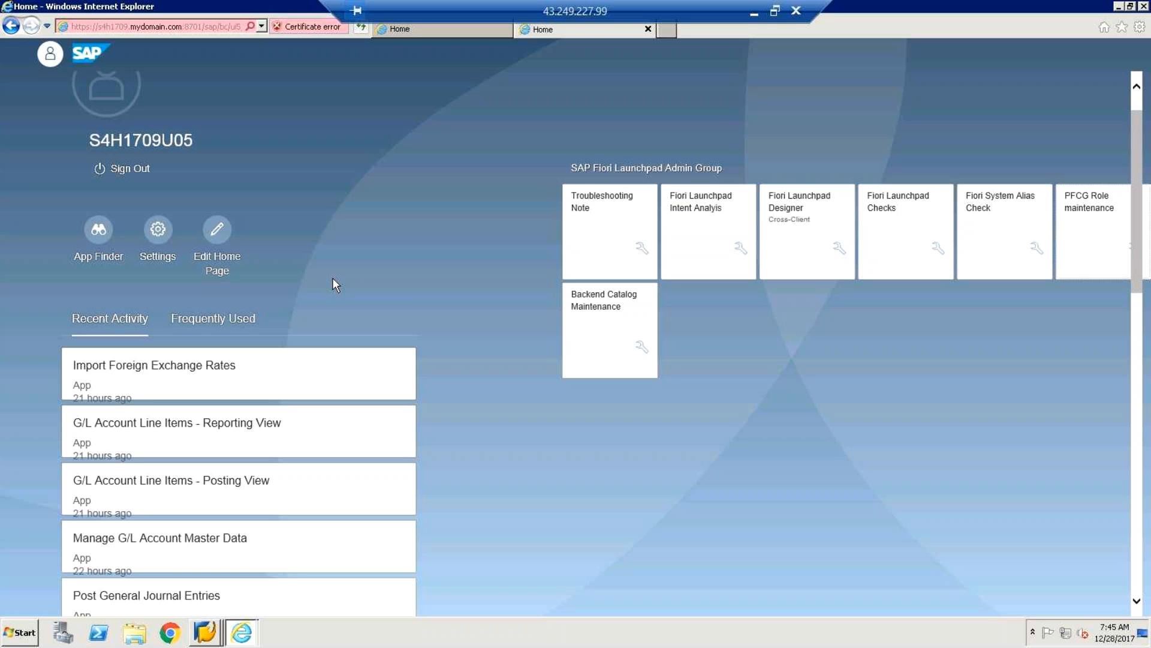
Open the App Finder and scroll the catalog list to General Ledger - Cash Journal Entries.
click(98, 237)
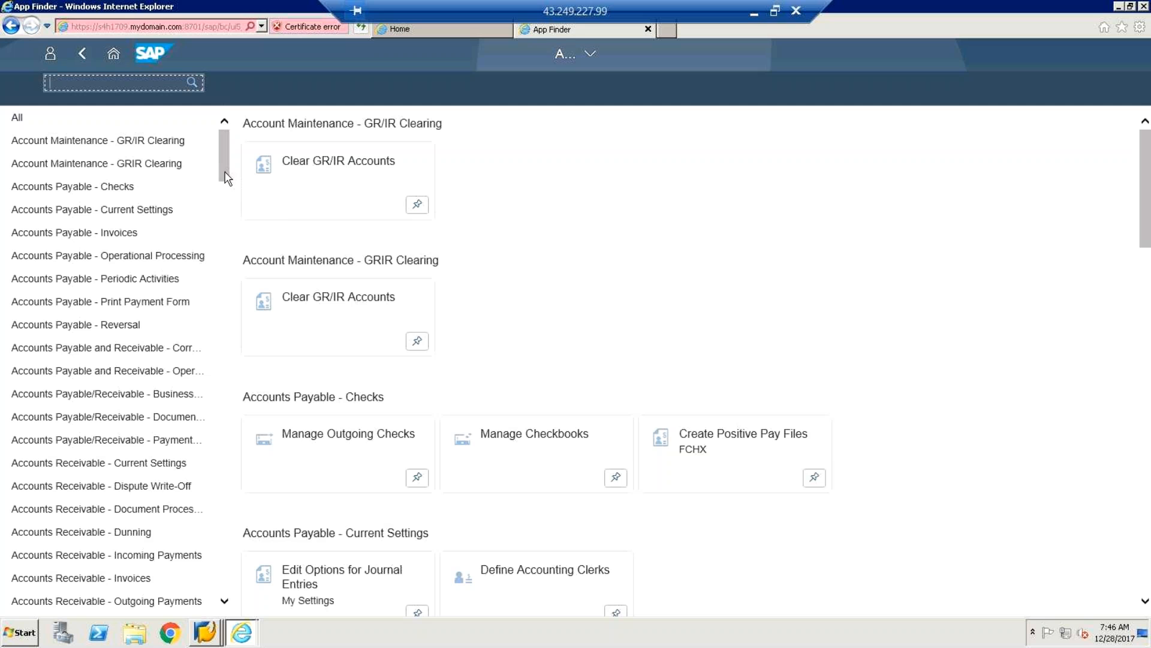
scroll(233, 264, down, 15)
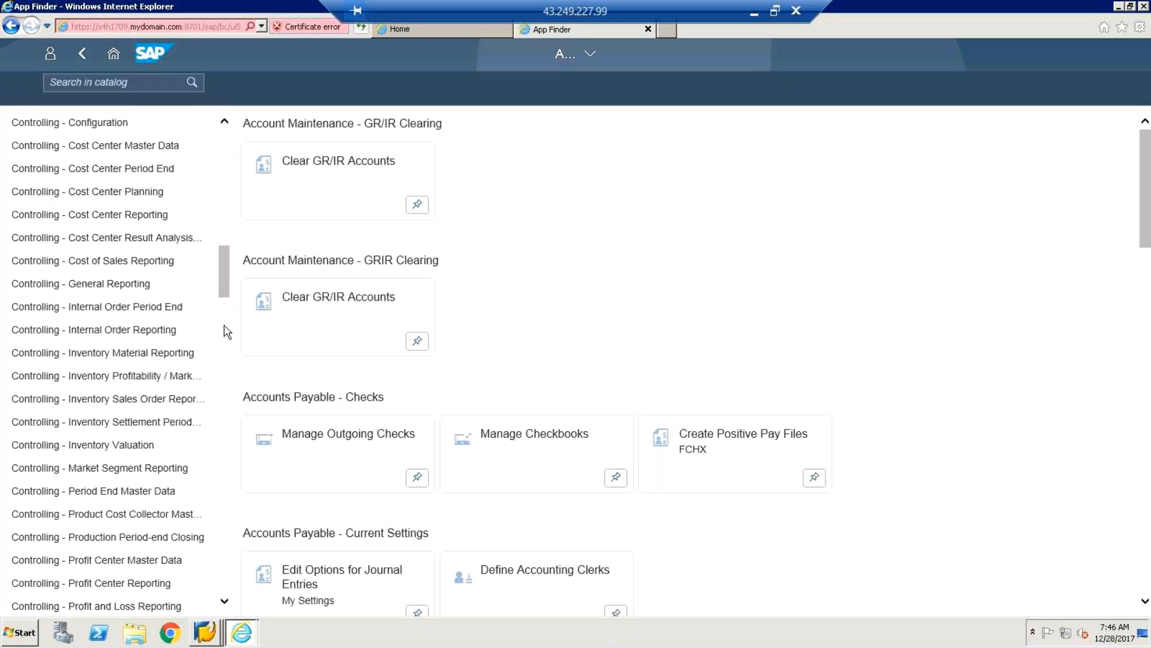
scroll(226, 347, down, 5)
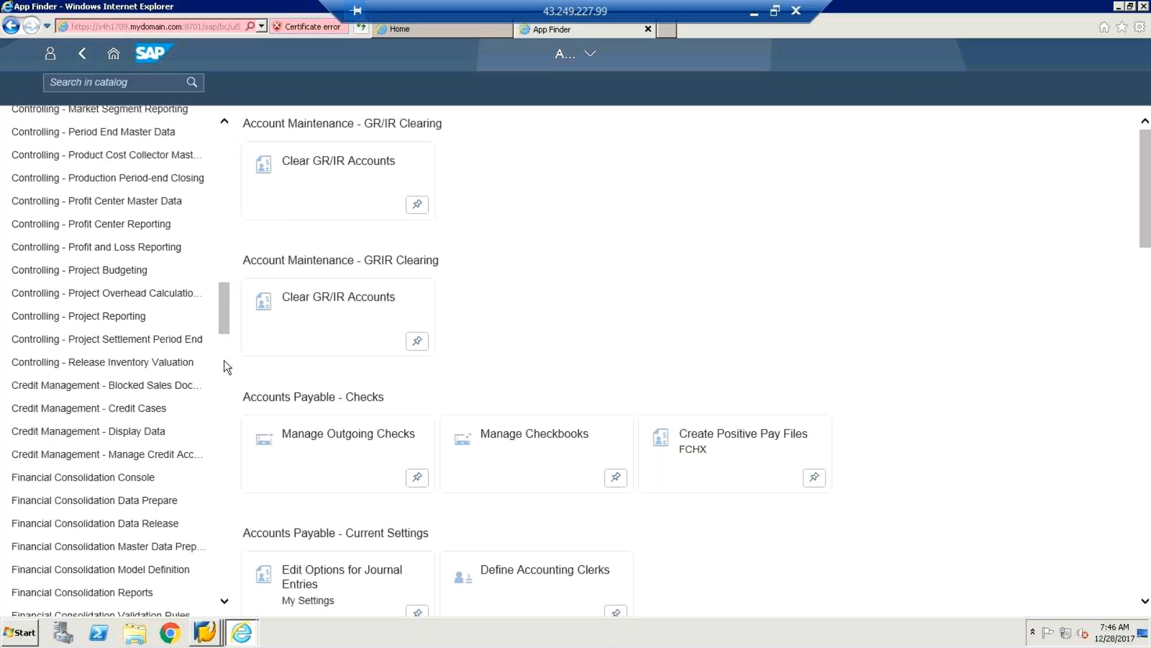
scroll(227, 367, down, 5)
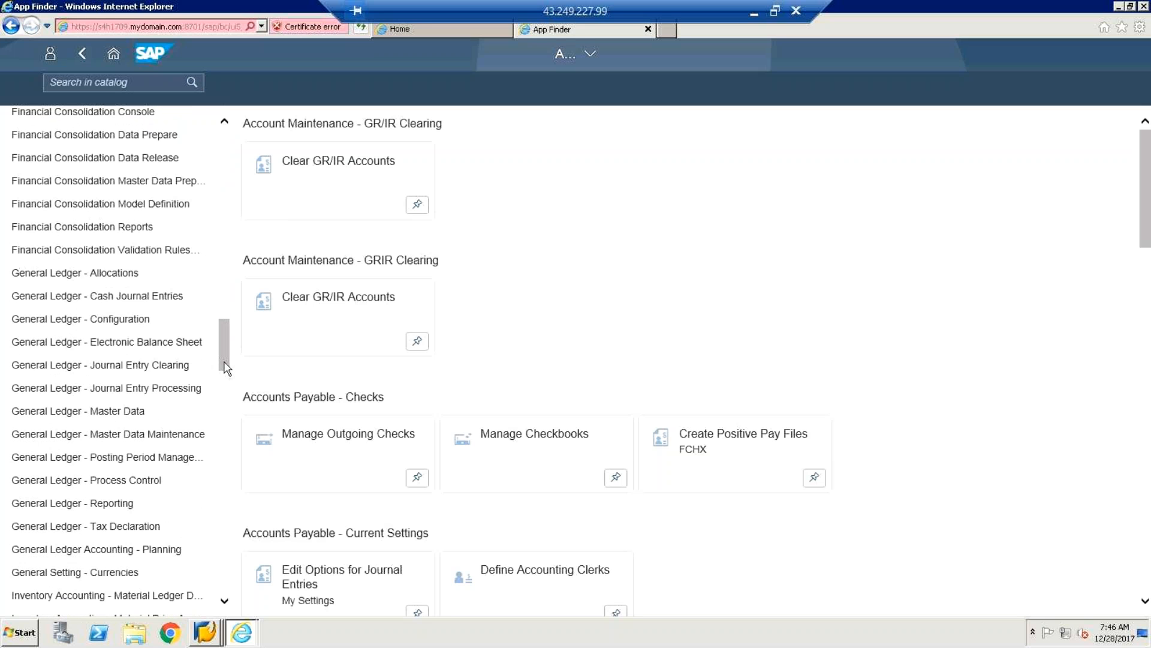
click(162, 305)
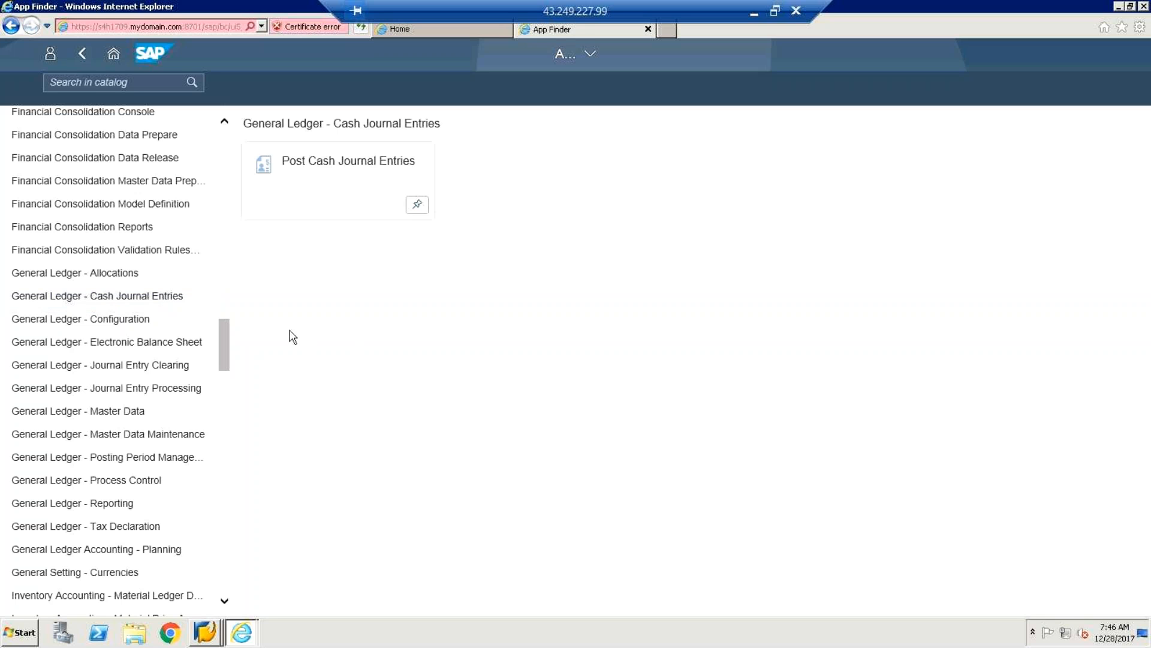
Select the General Ledger - Cash Journal Entries catalog to show its Post Cash Journal Entries app.
click(94, 303)
double_click(70, 303)
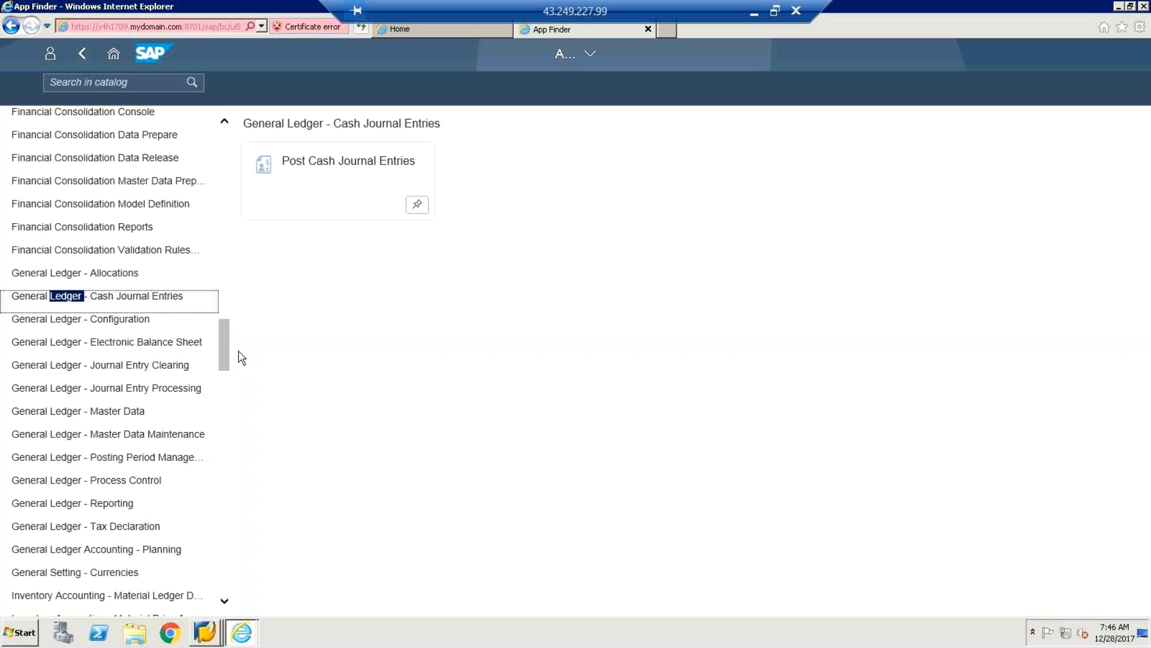
drag(225, 352, 225, 362)
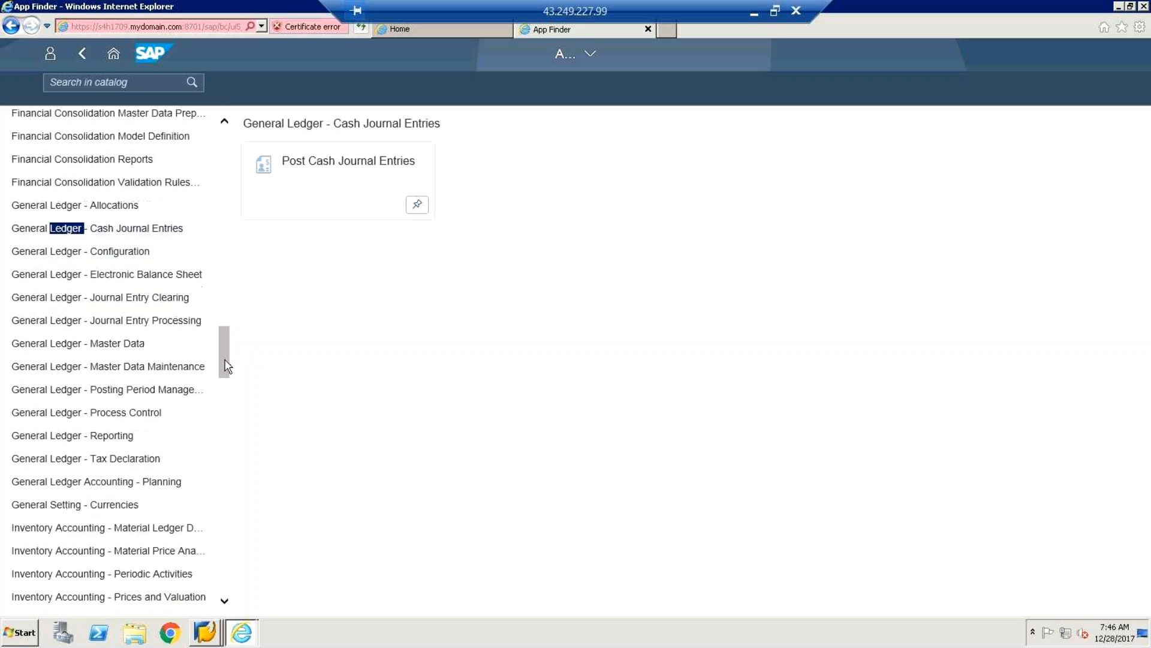
click(172, 228)
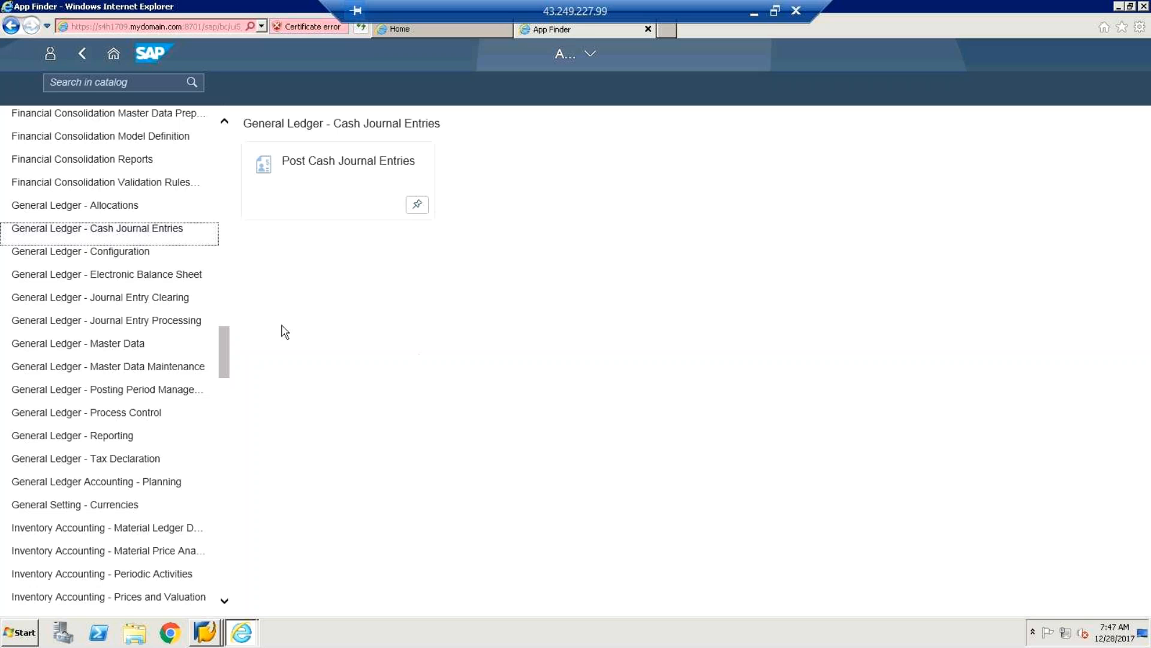
Show the General Ledger - Master Data Maintenance catalog and launch Manage G/L Account Master Data.
click(229, 352)
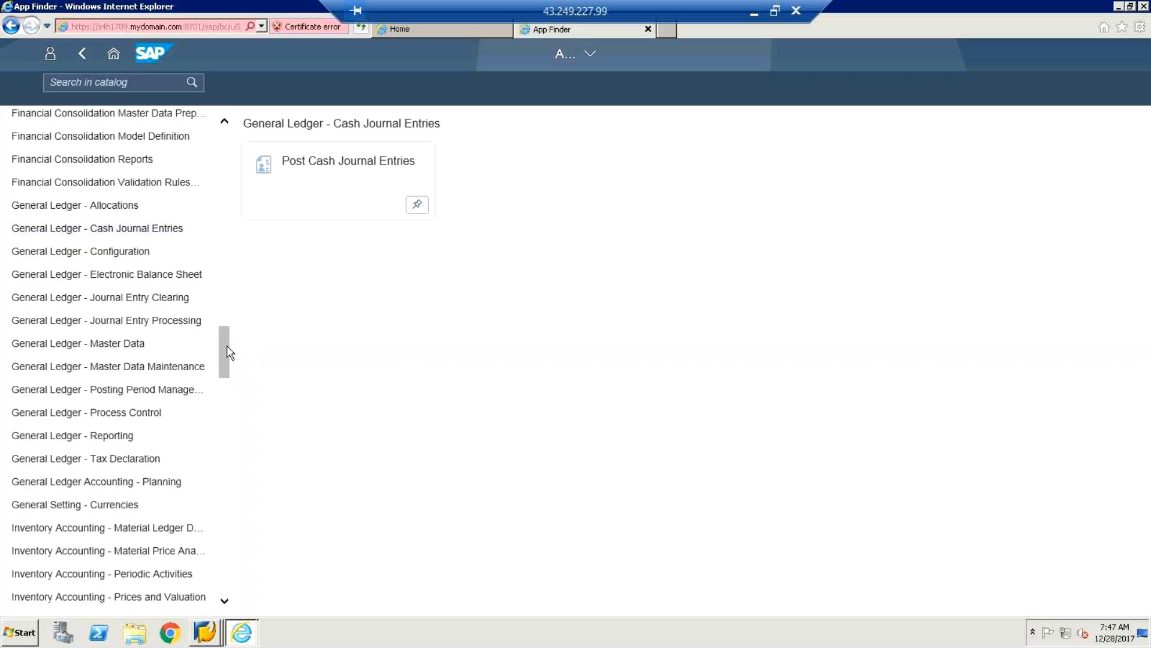
drag(229, 353, 222, 358)
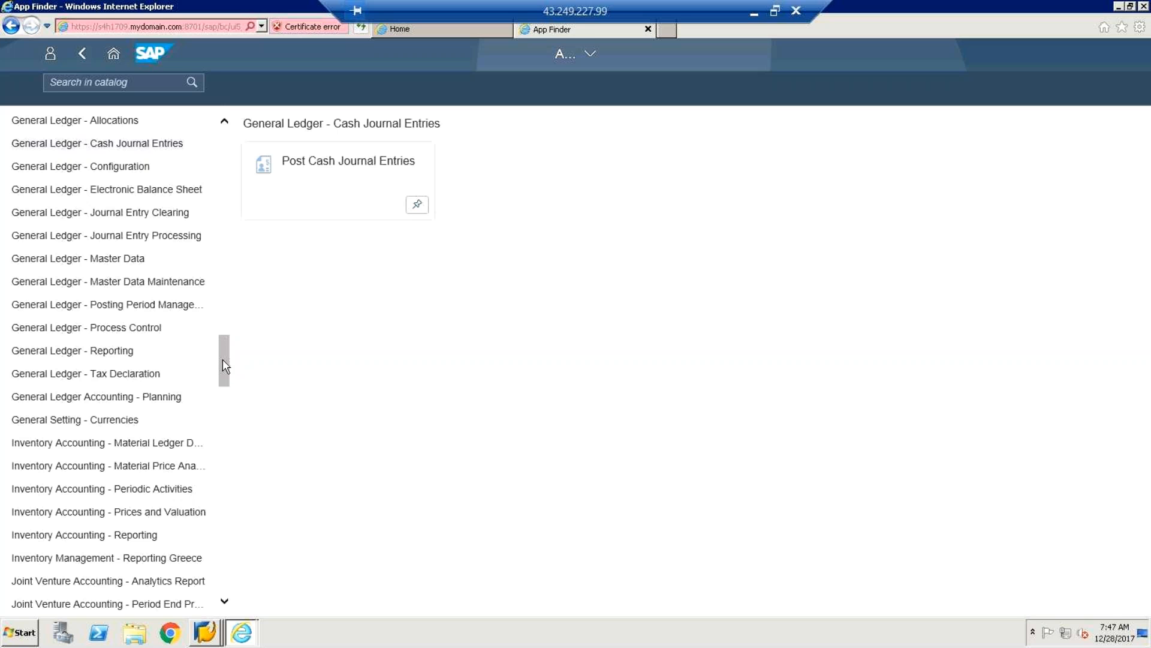
click(167, 286)
double_click(168, 289)
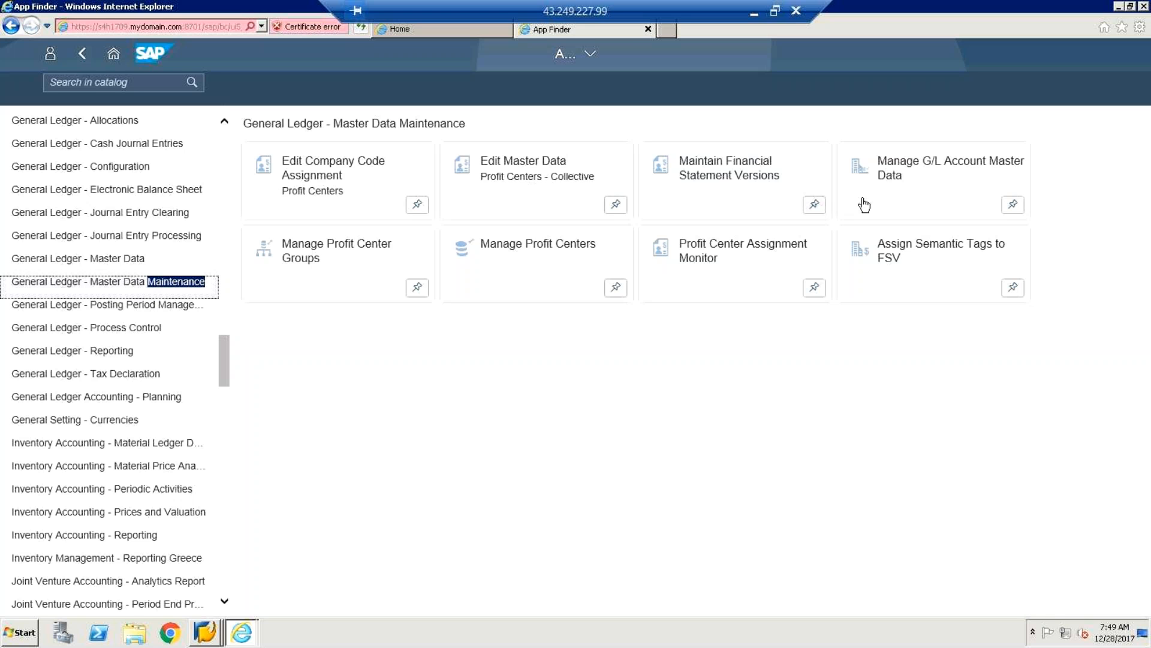
click(885, 178)
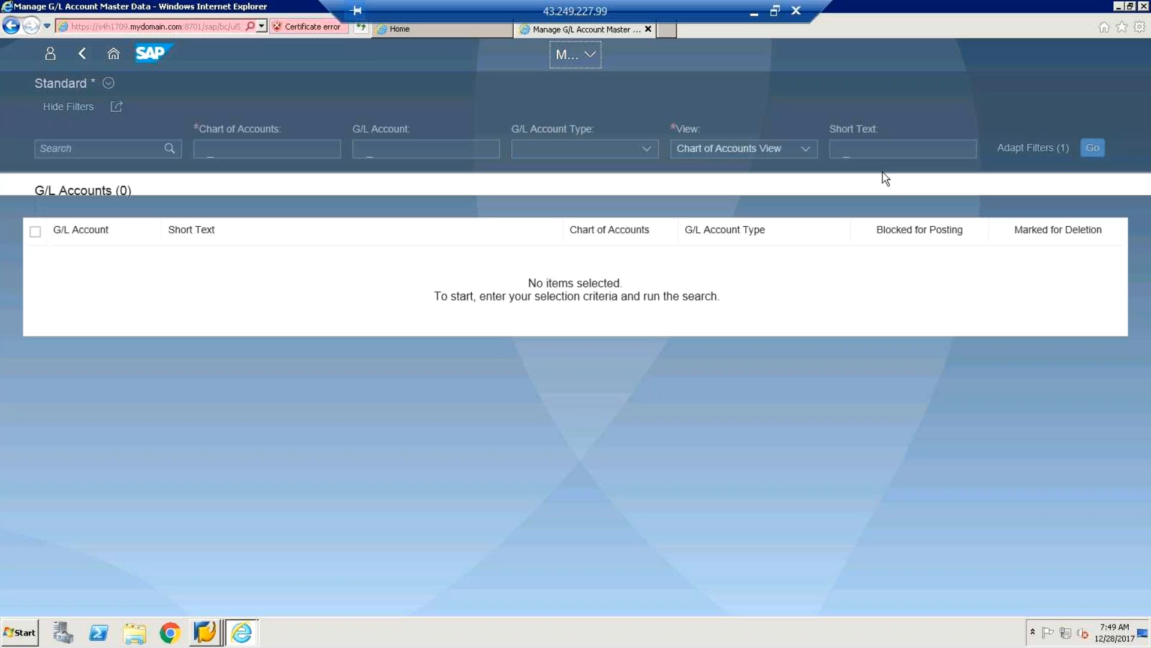
click(109, 84)
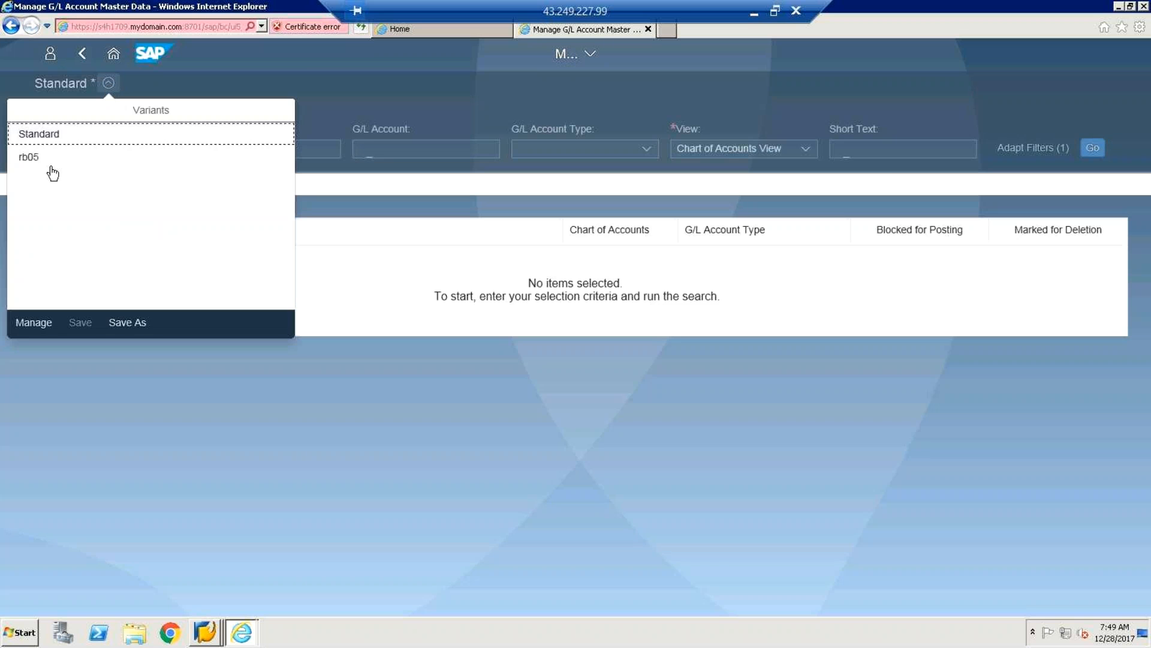
click(29, 159)
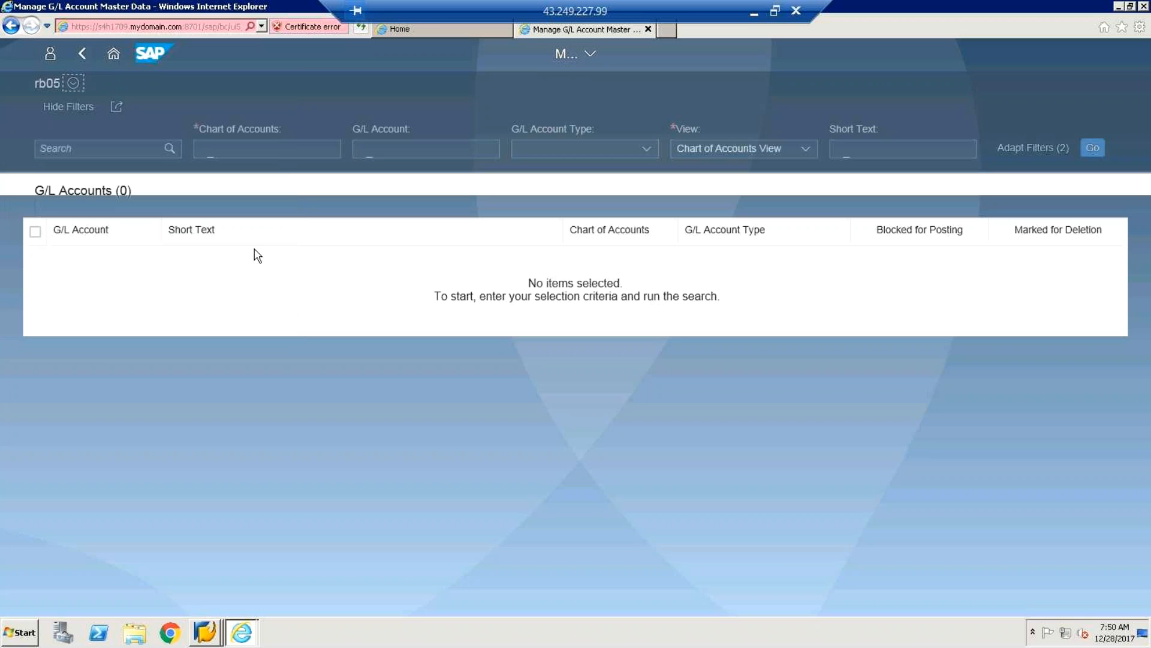
click(1092, 150)
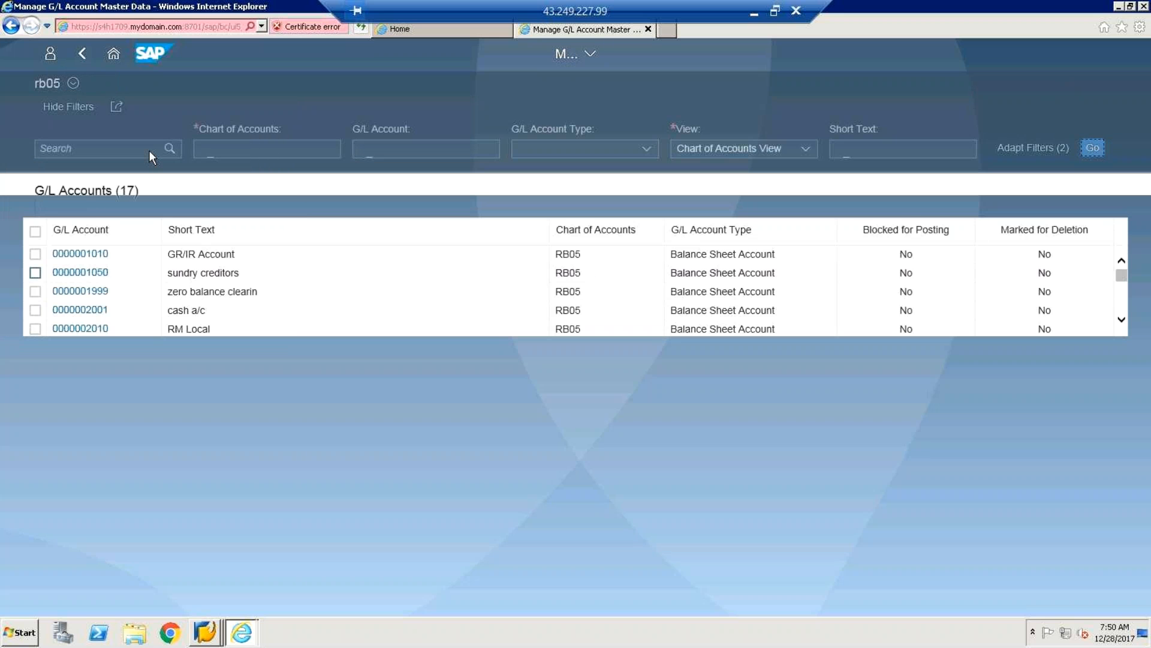
click(61, 100)
drag(1125, 280, 1125, 288)
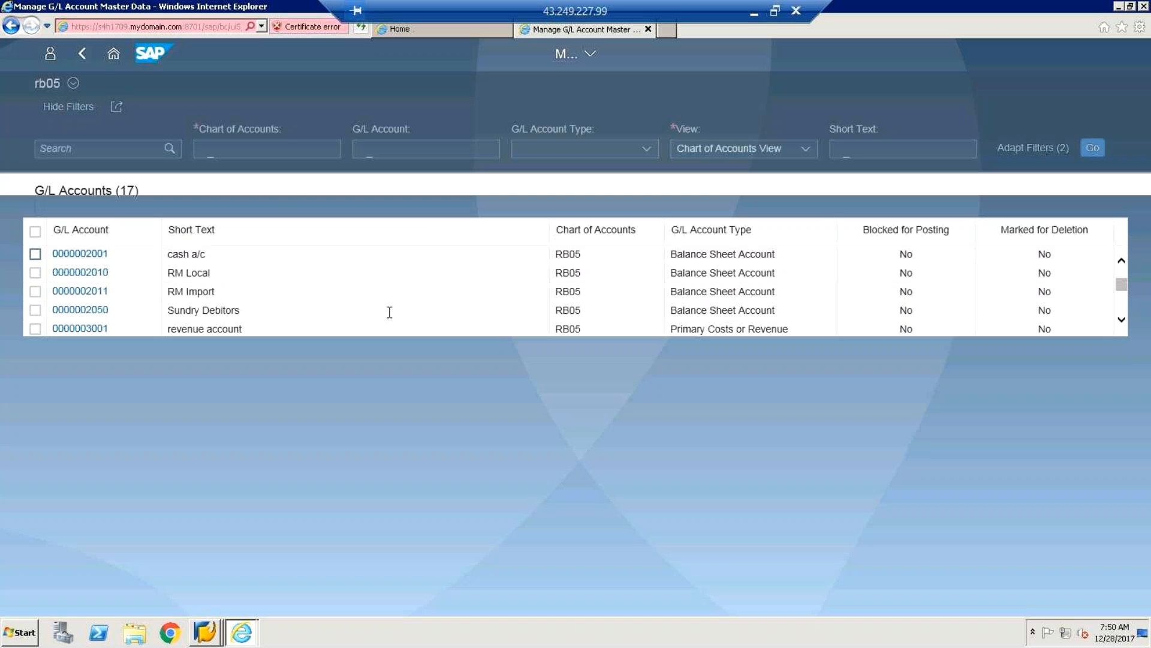
click(83, 254)
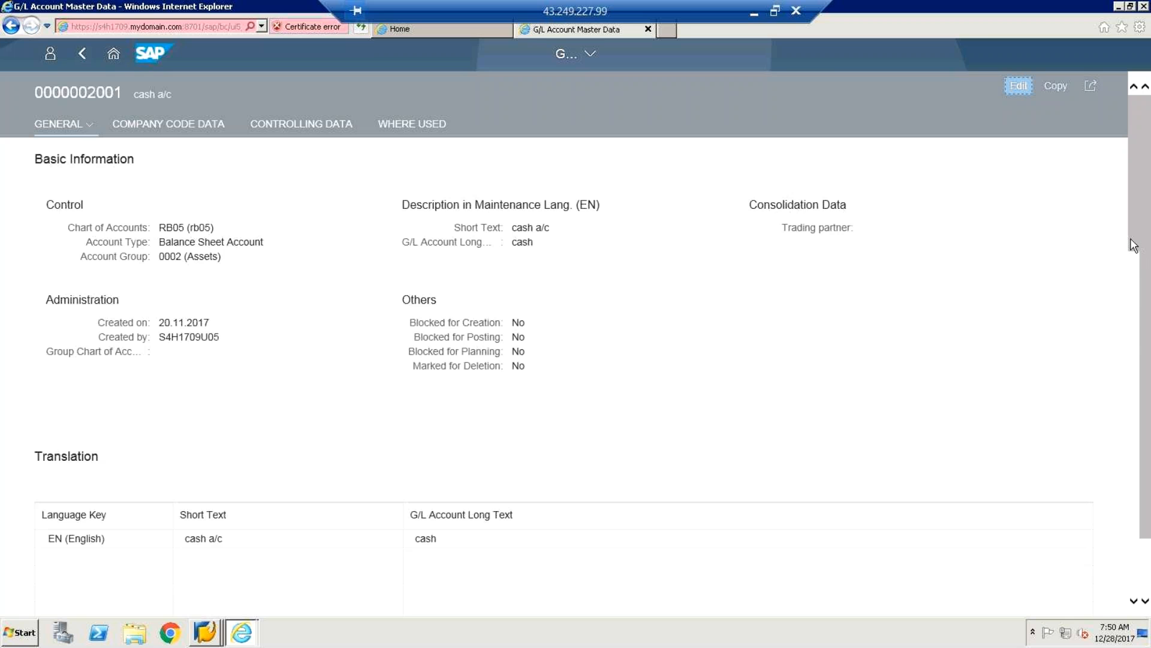
Review cash a/c's General, Company Code and Controlling Data sections, then return to the account list.
scroll(1133, 311, down, 3)
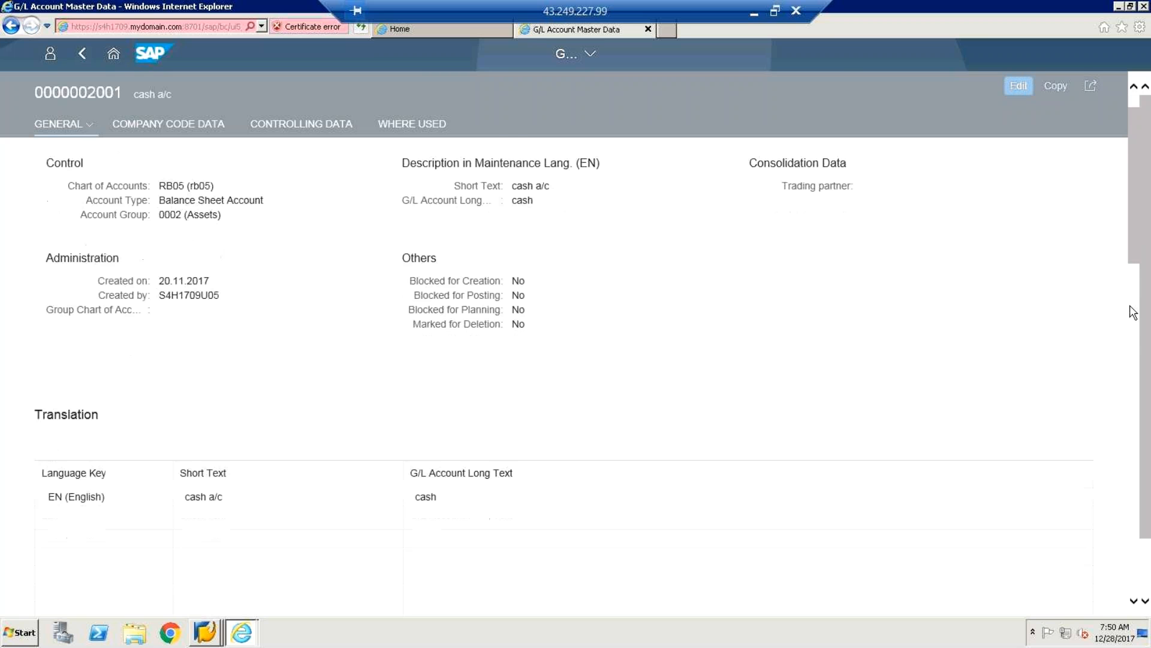
scroll(1133, 316, down, 2)
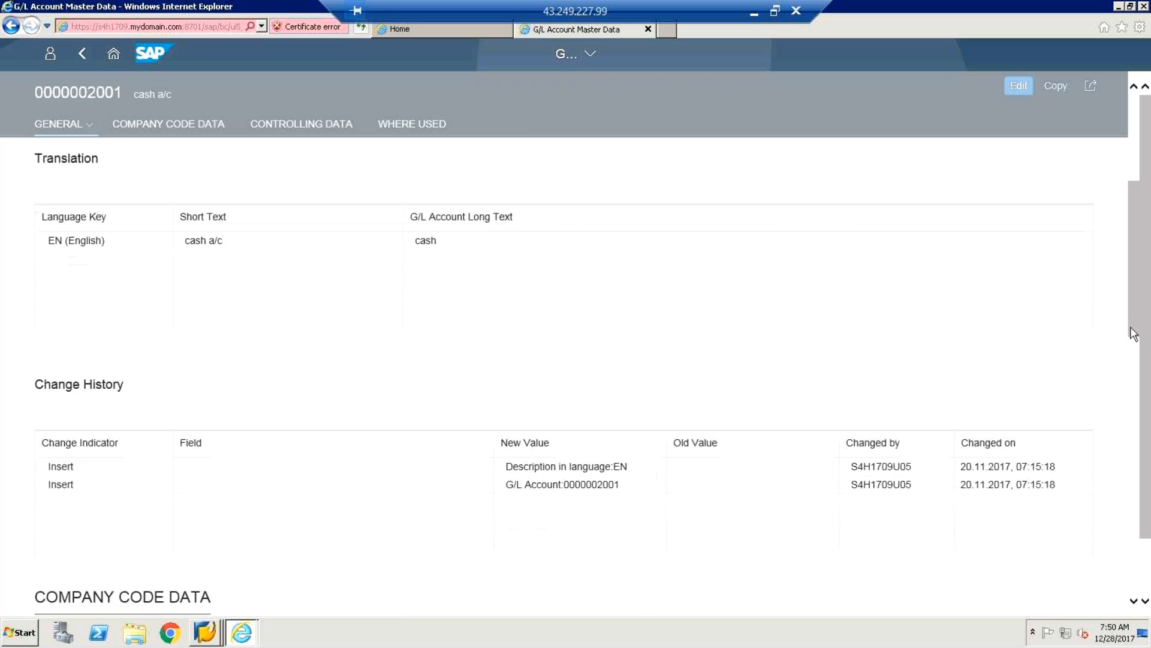
scroll(1132, 334, down, 2)
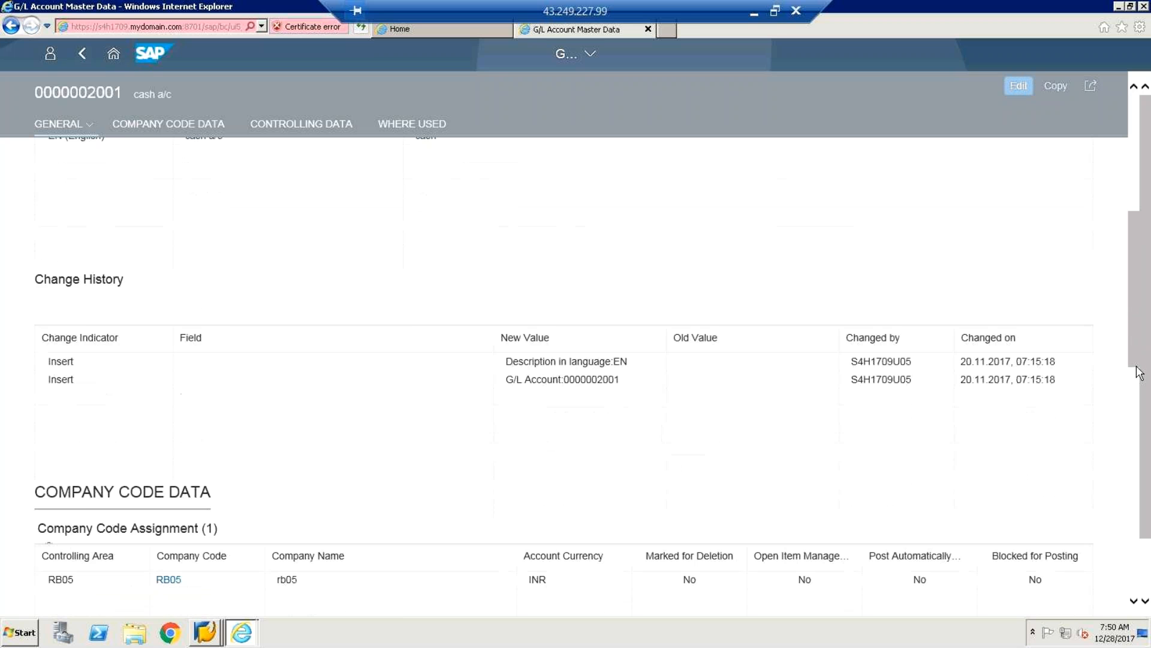
scroll(1139, 372, down, 1)
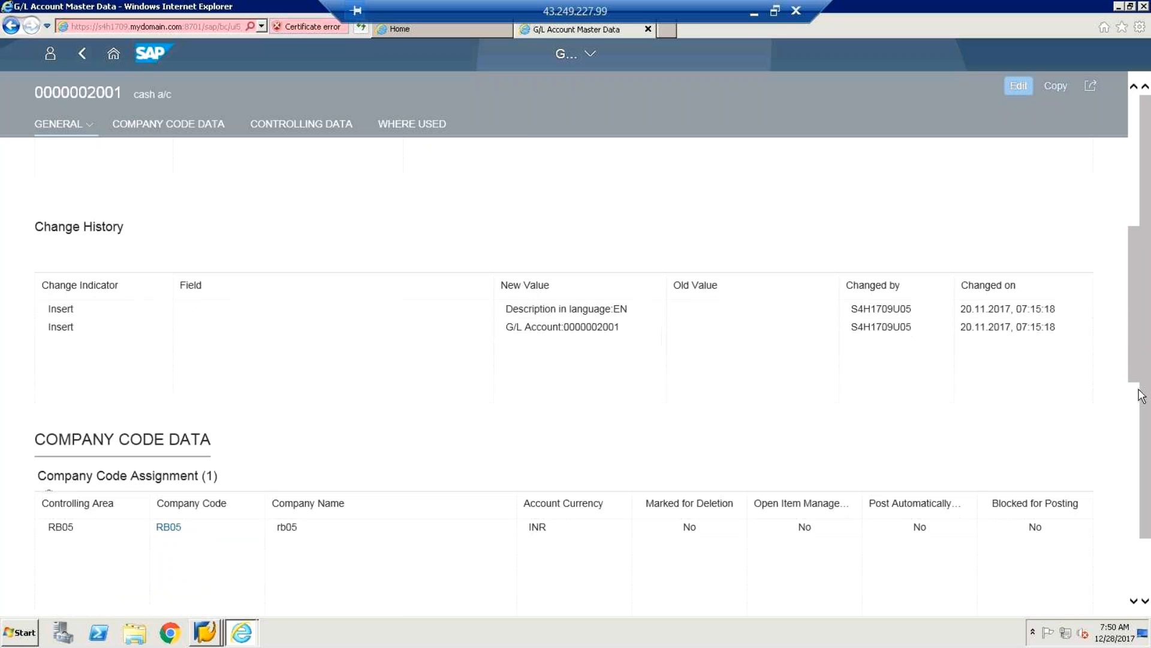
scroll(1141, 396, down, 2)
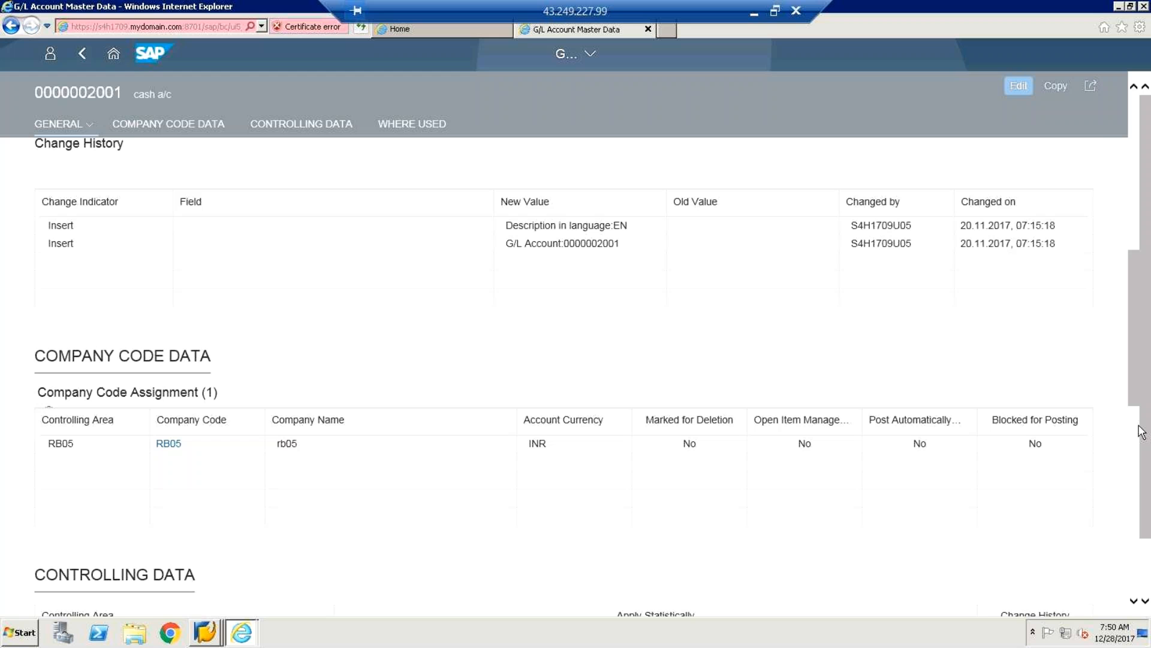
scroll(1141, 432, down, 2)
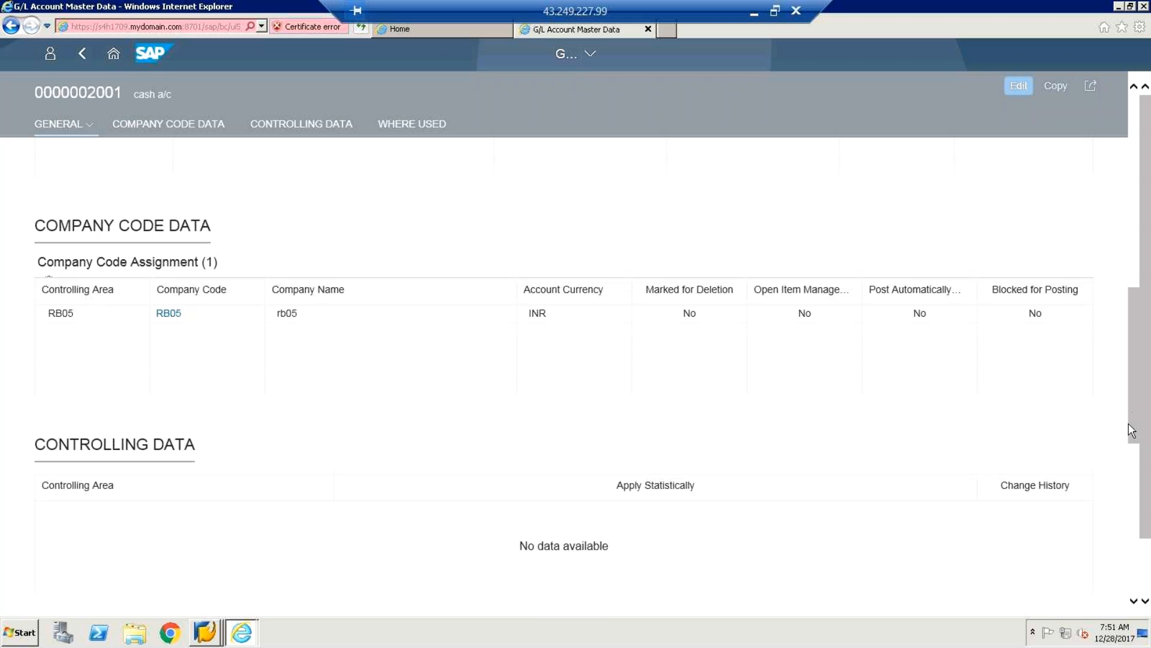
drag(1128, 423, 1129, 440)
scroll(1131, 447, down, 3)
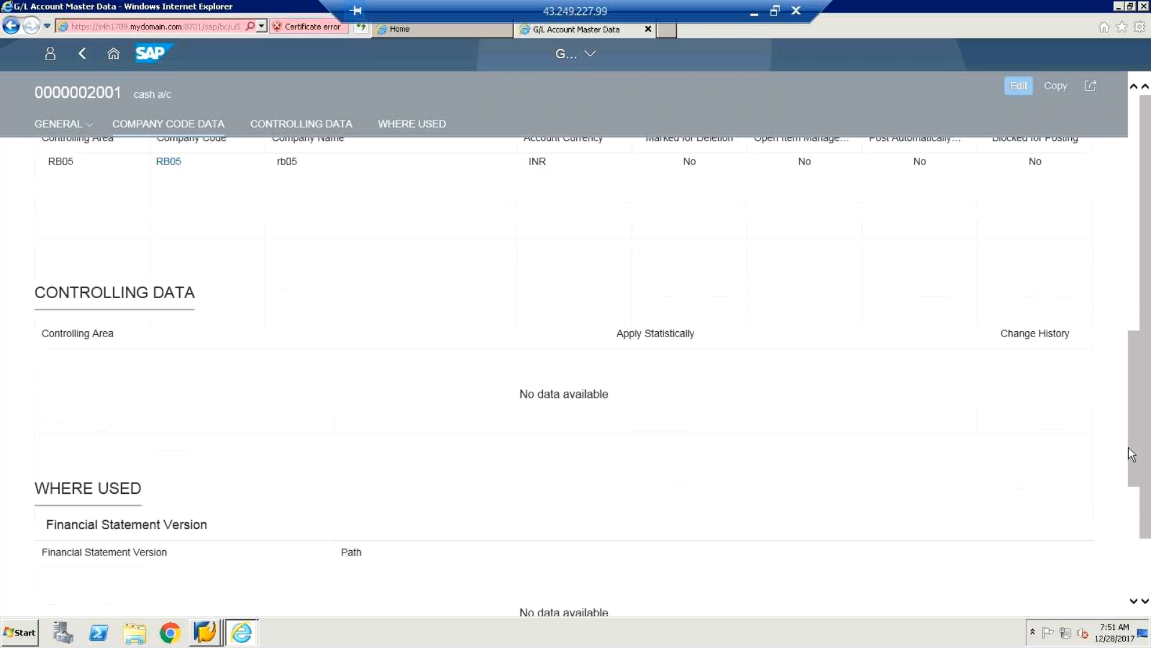
scroll(1125, 359, up, 3)
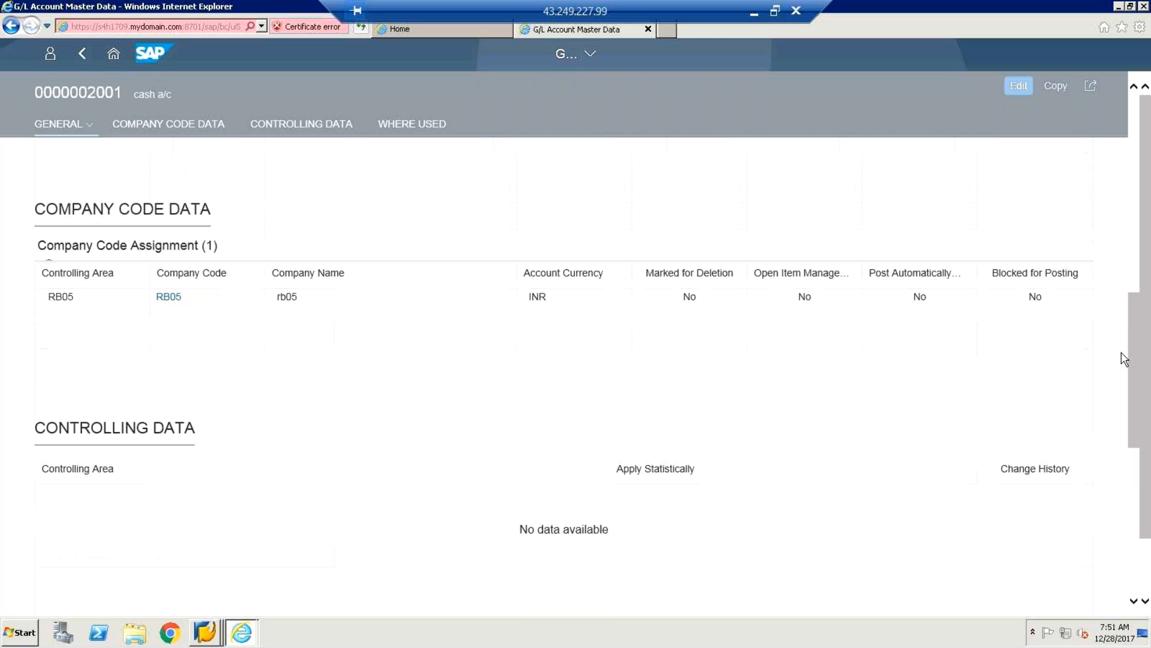
scroll(1126, 354, up, 6)
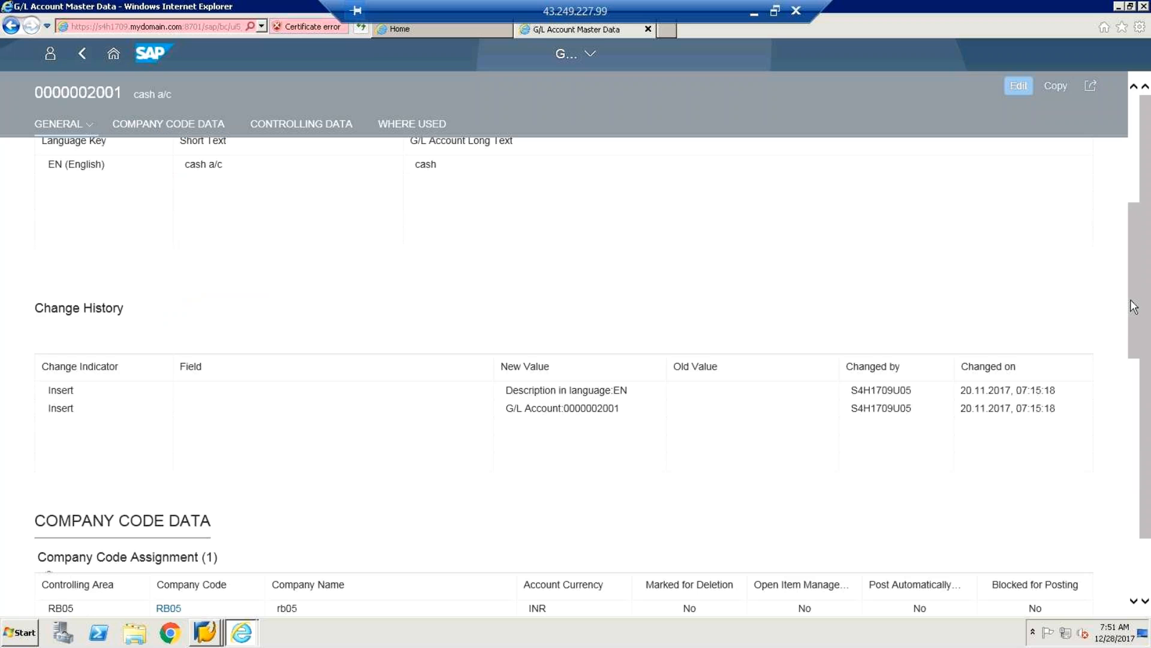
drag(1131, 300, 1131, 230)
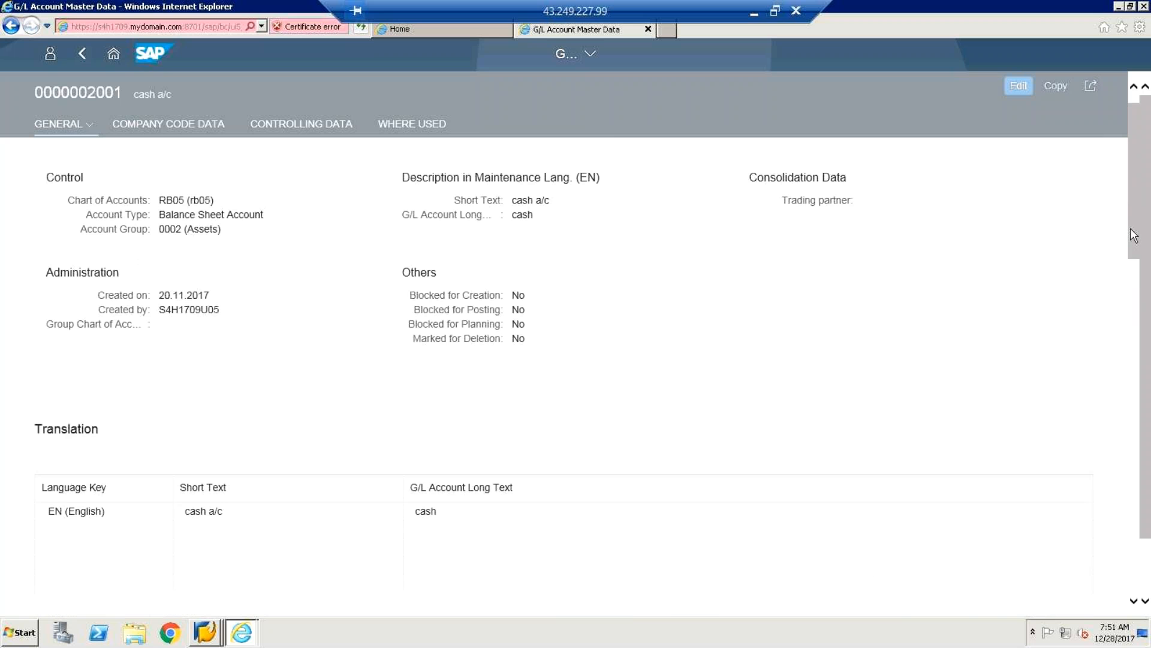
drag(1133, 235, 194, 96)
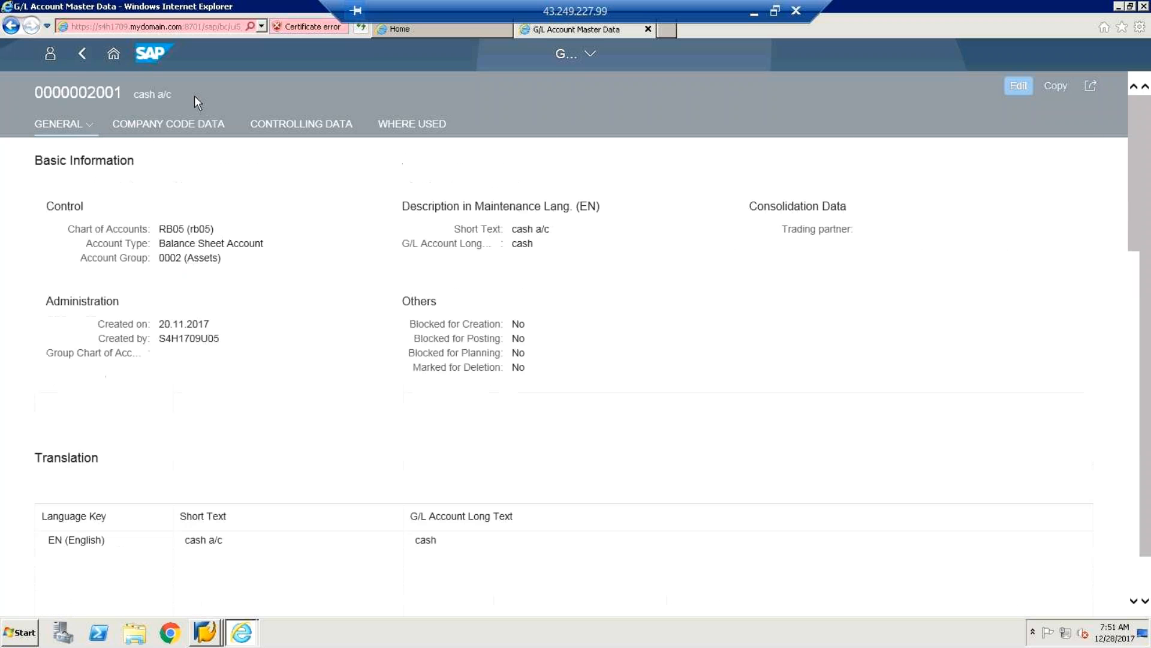
click(91, 70)
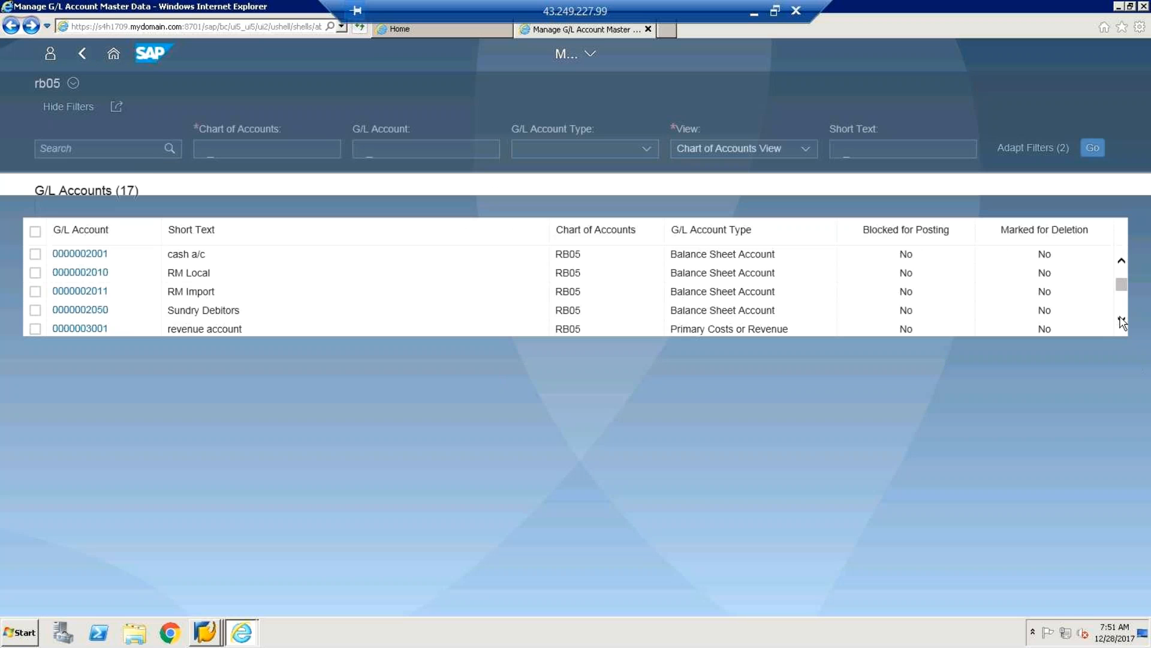
click(1122, 322)
click(1123, 323)
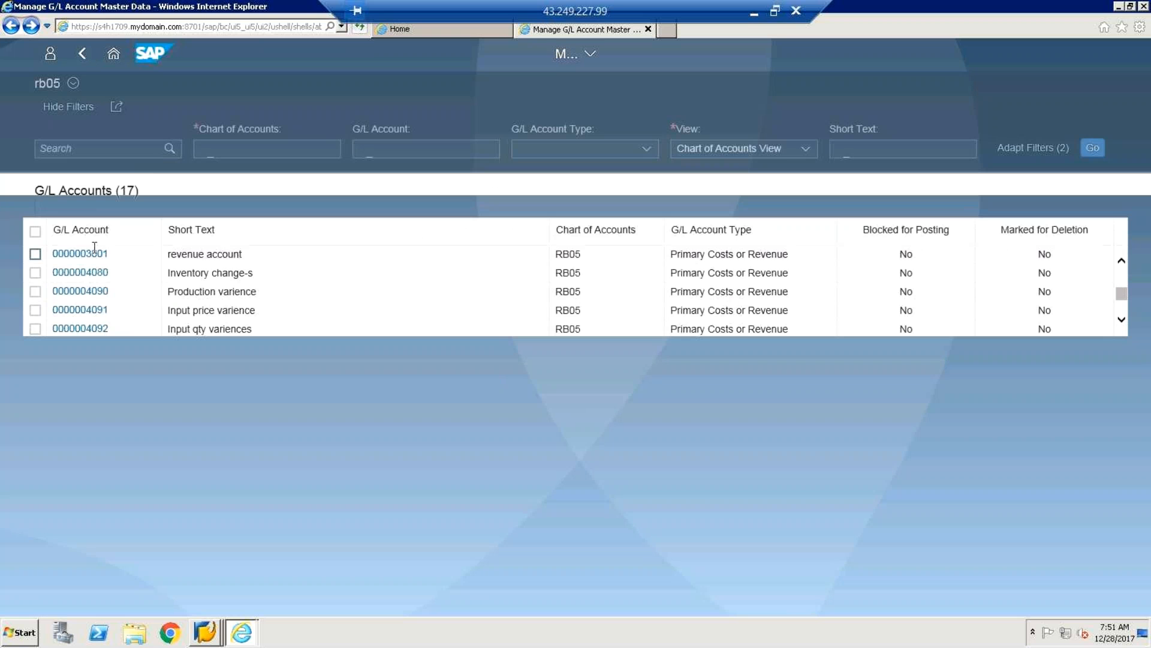
click(90, 256)
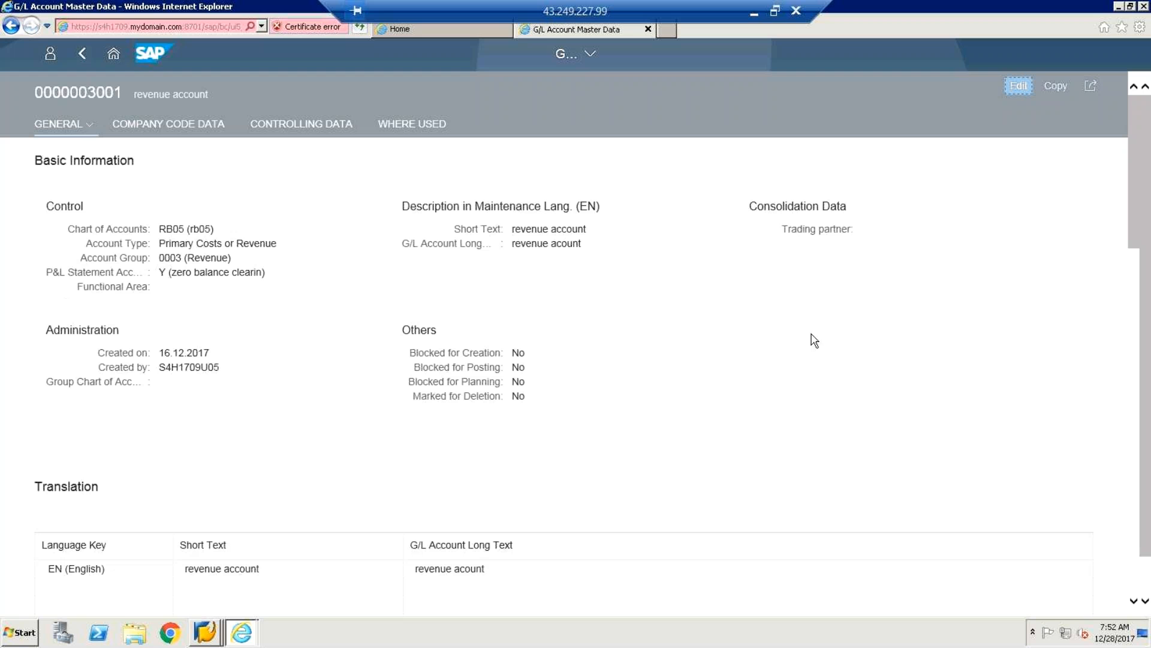
drag(1130, 237, 1131, 479)
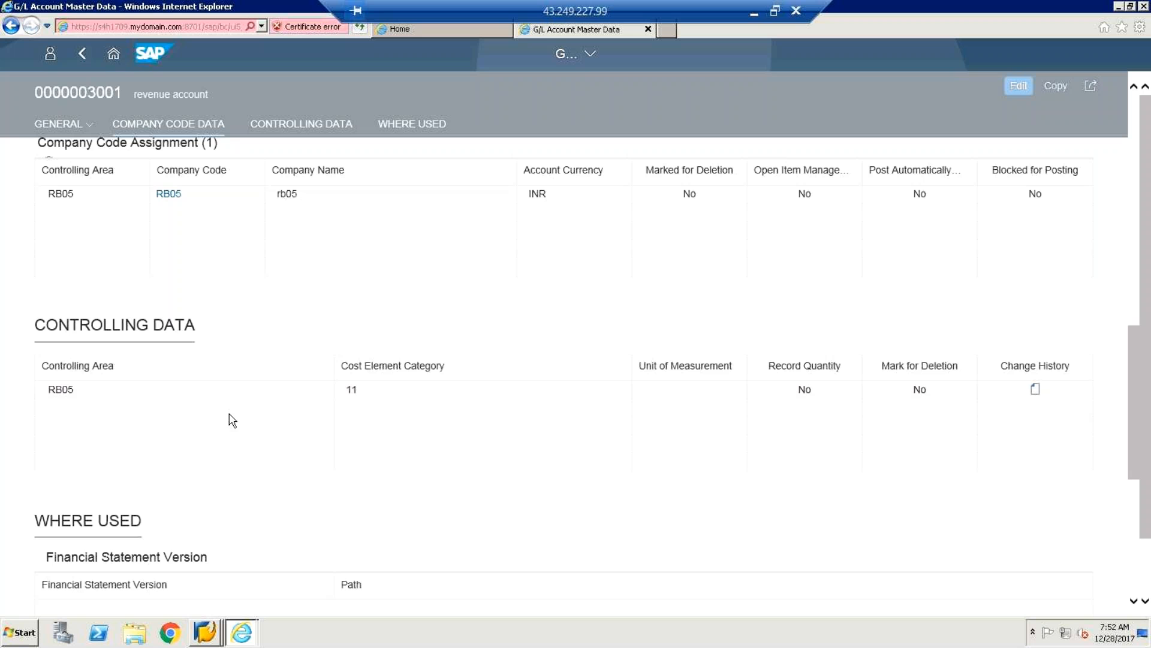
click(376, 394)
click(816, 398)
double_click(919, 392)
drag(1132, 437, 1122, 141)
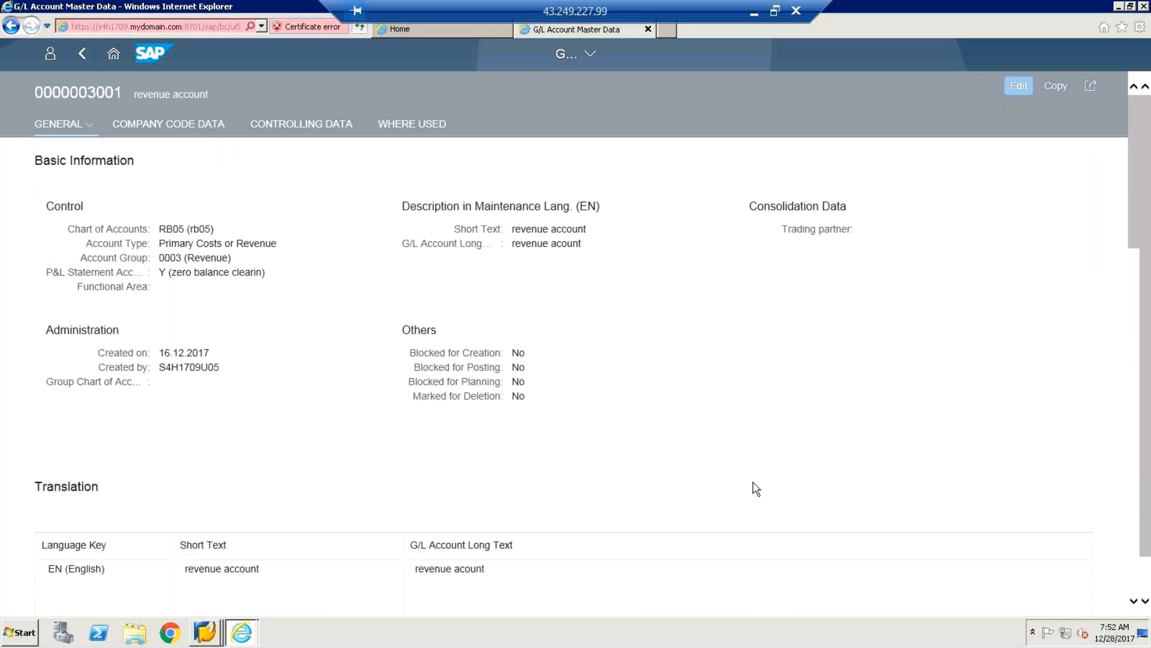
click(1017, 90)
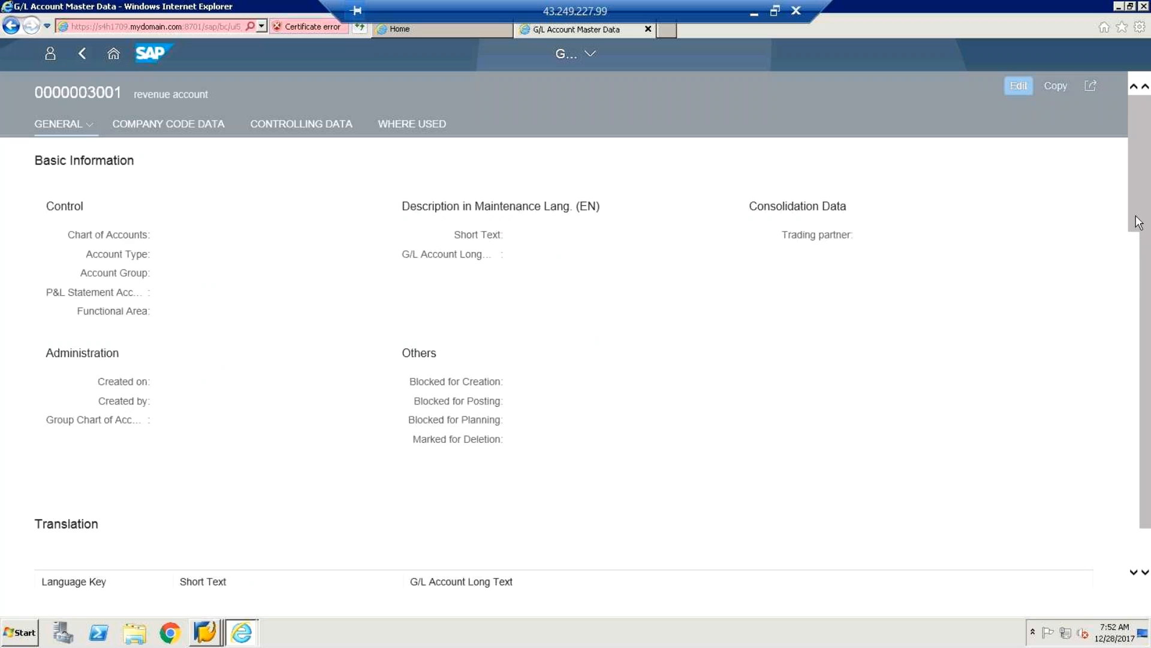
scroll(1133, 291, down, 5)
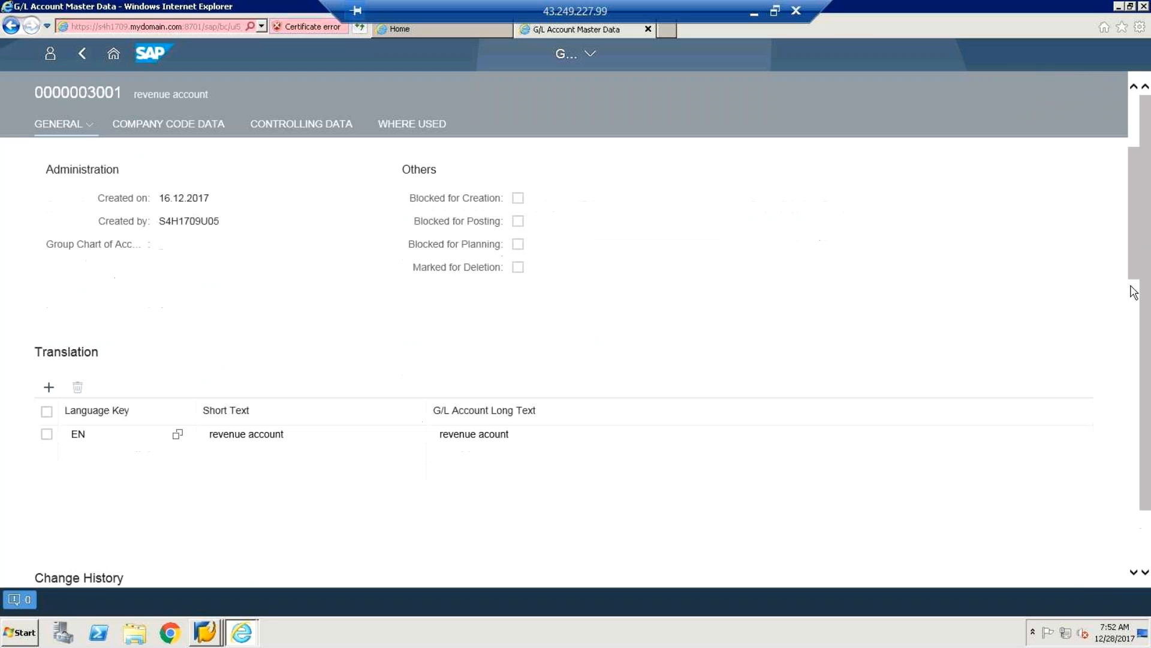
double_click(276, 362)
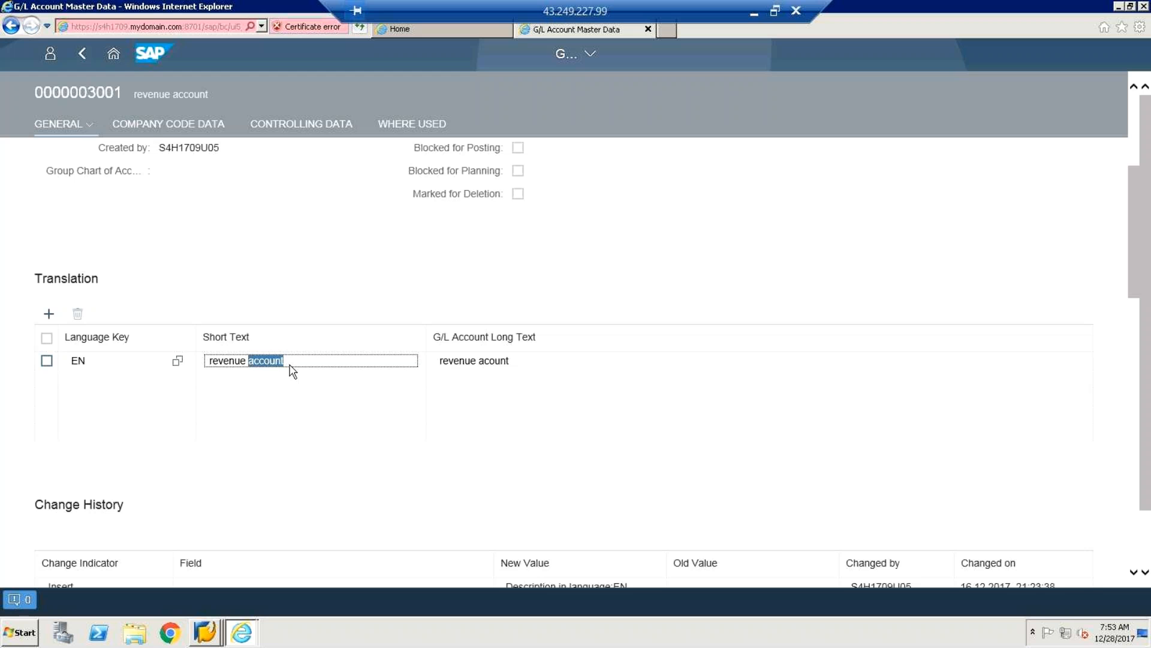
click(479, 362)
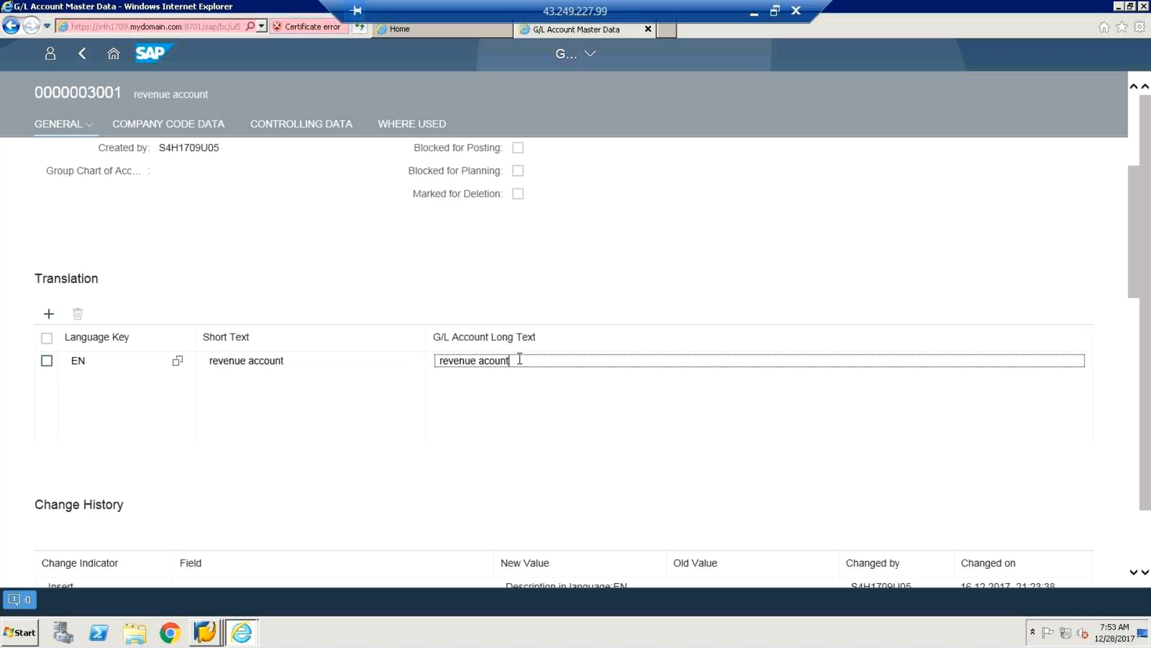
key(BackSpace)
key(BackSpace)
click(1141, 403)
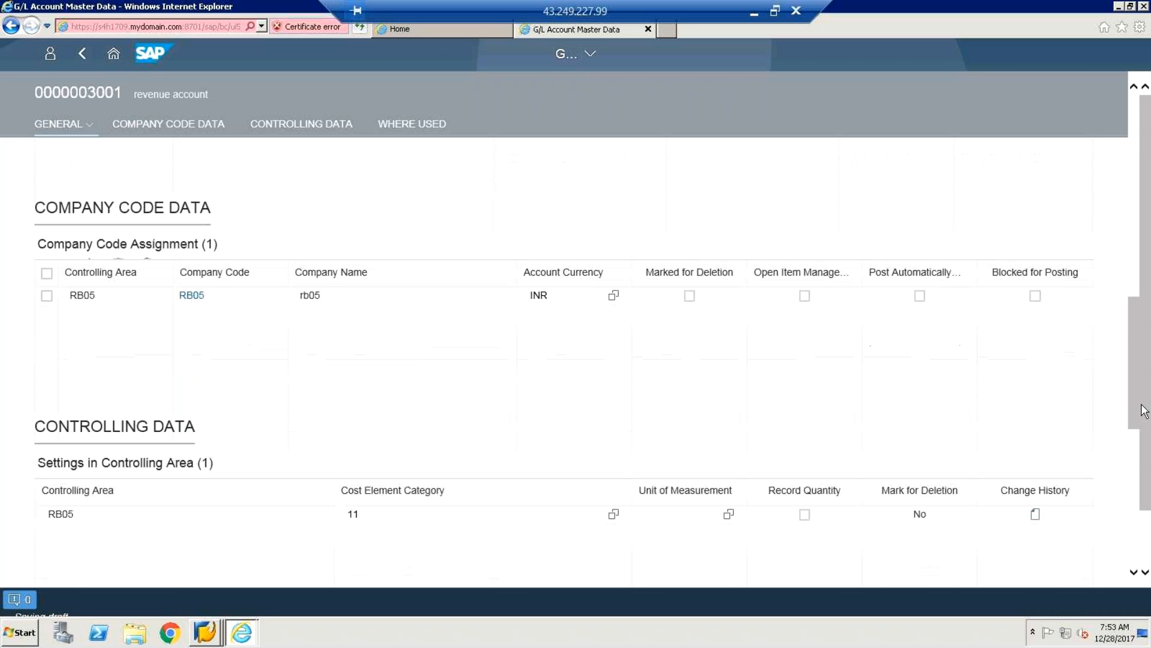
drag(1141, 430, 1147, 572)
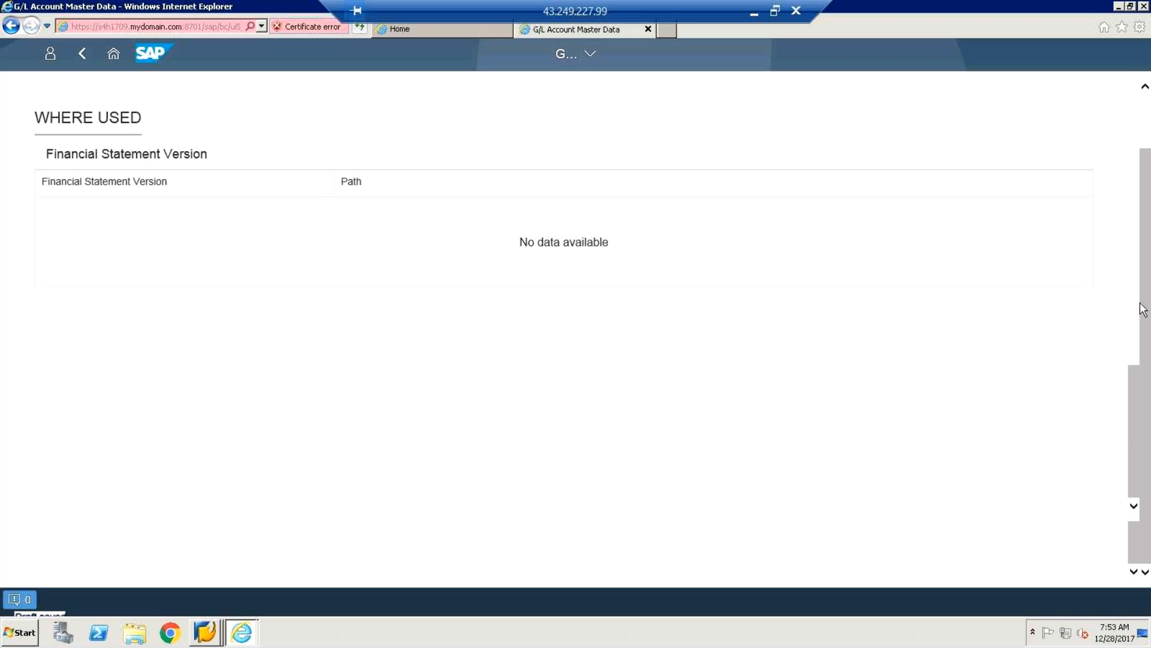
scroll(1140, 270, up, 8)
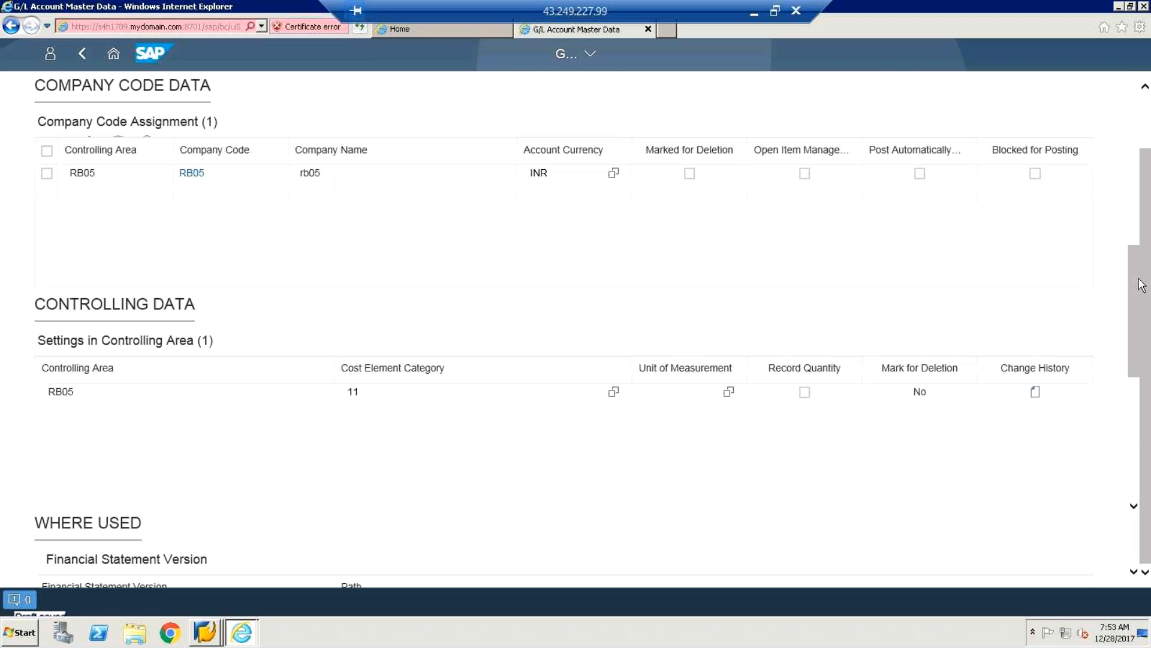
scroll(1121, 180, up, 10)
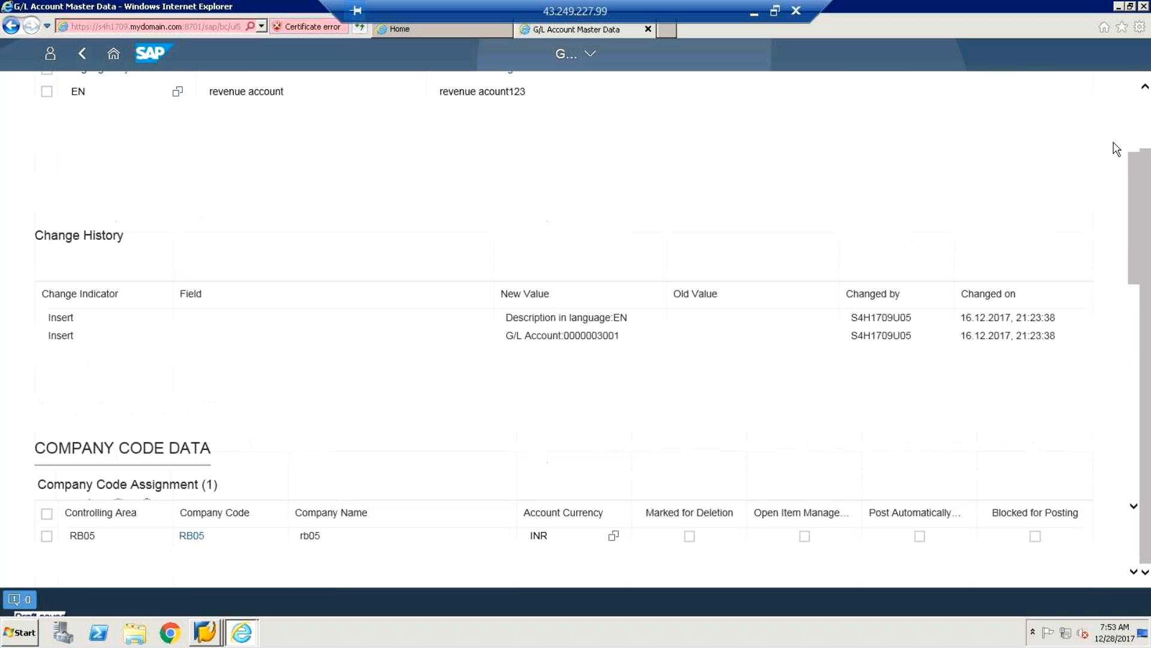
scroll(1148, 161, up, 1)
scroll(1148, 160, up, 3)
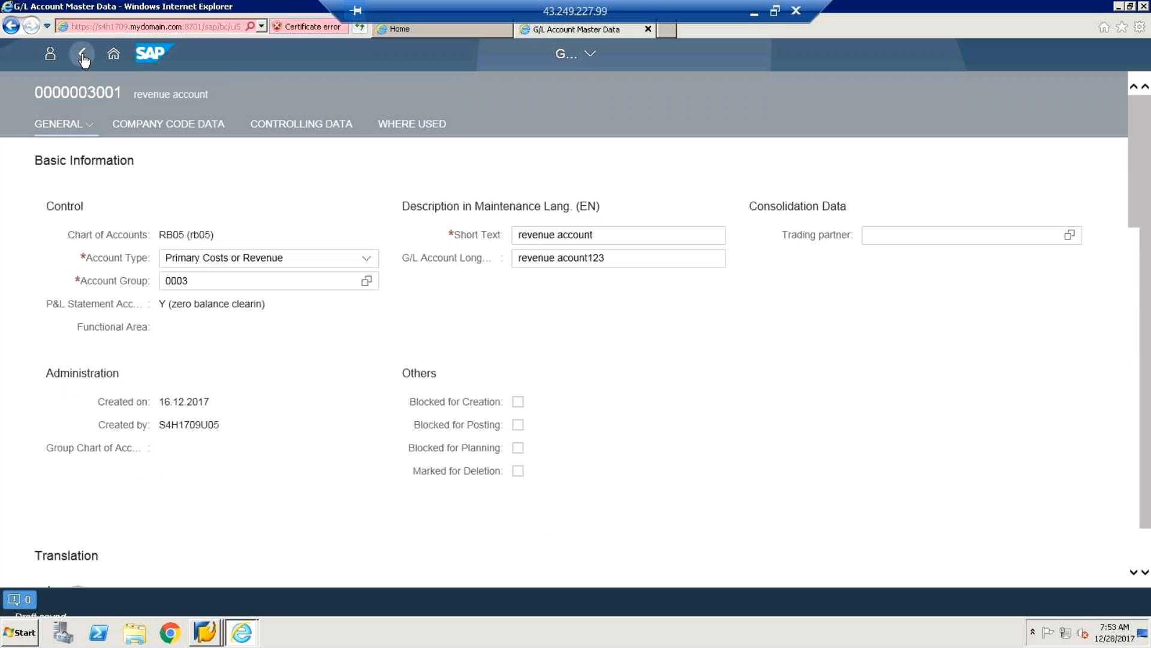
Leave the revenue account discarding unsaved changes, then go back through the account list to the App Finder.
click(82, 57)
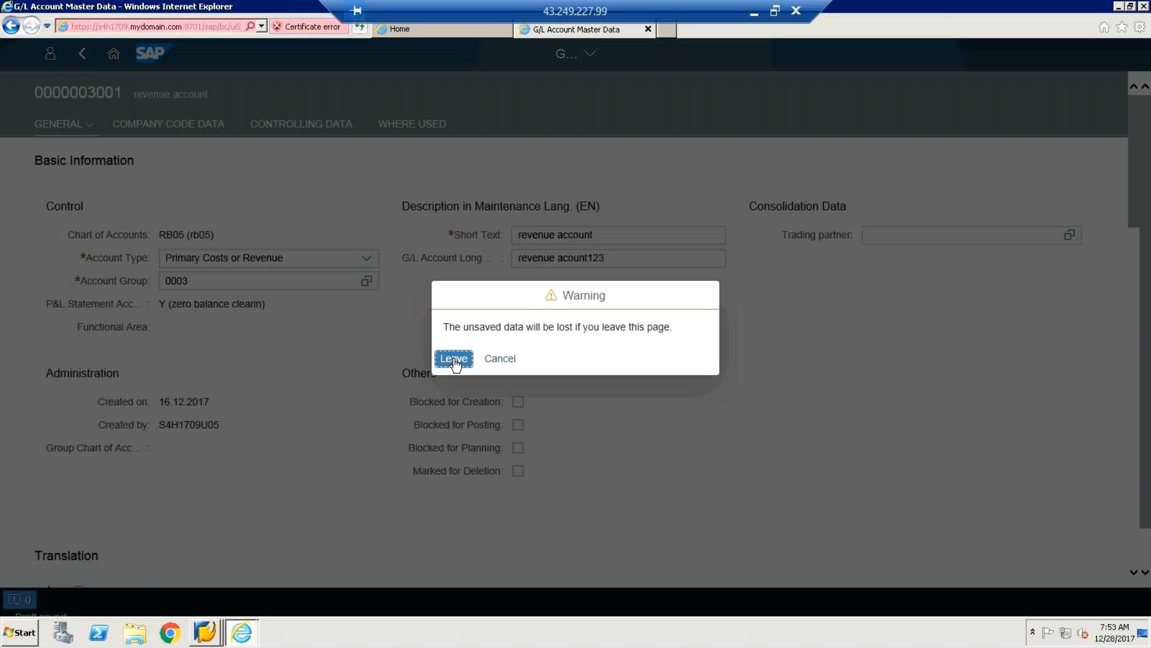
click(453, 360)
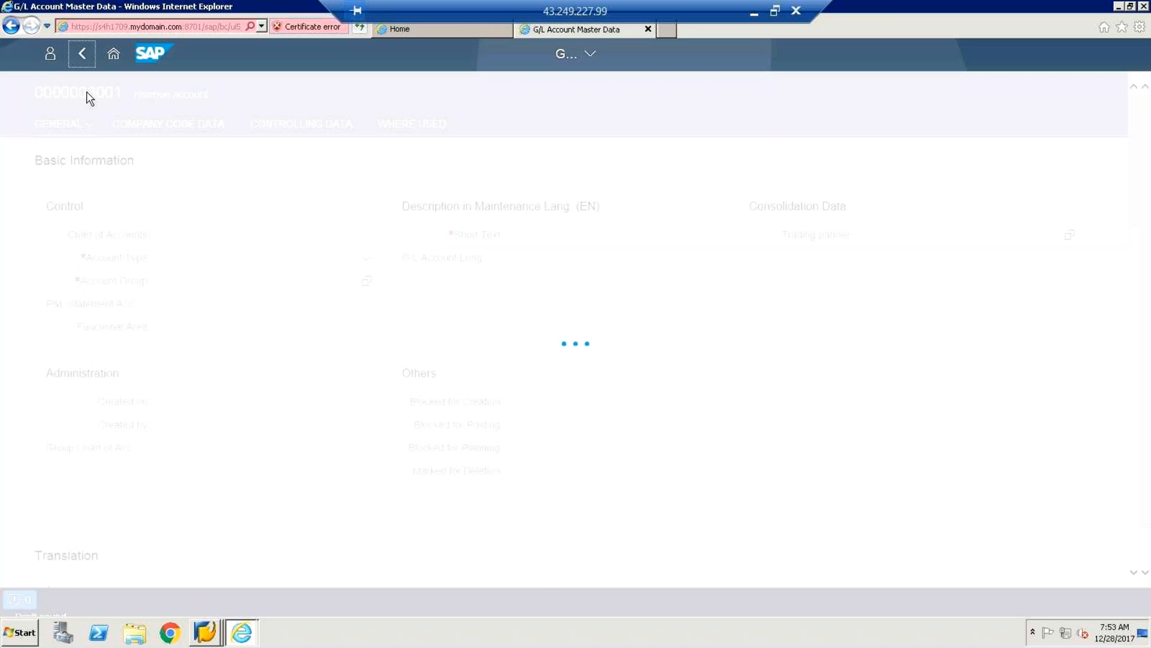
click(82, 55)
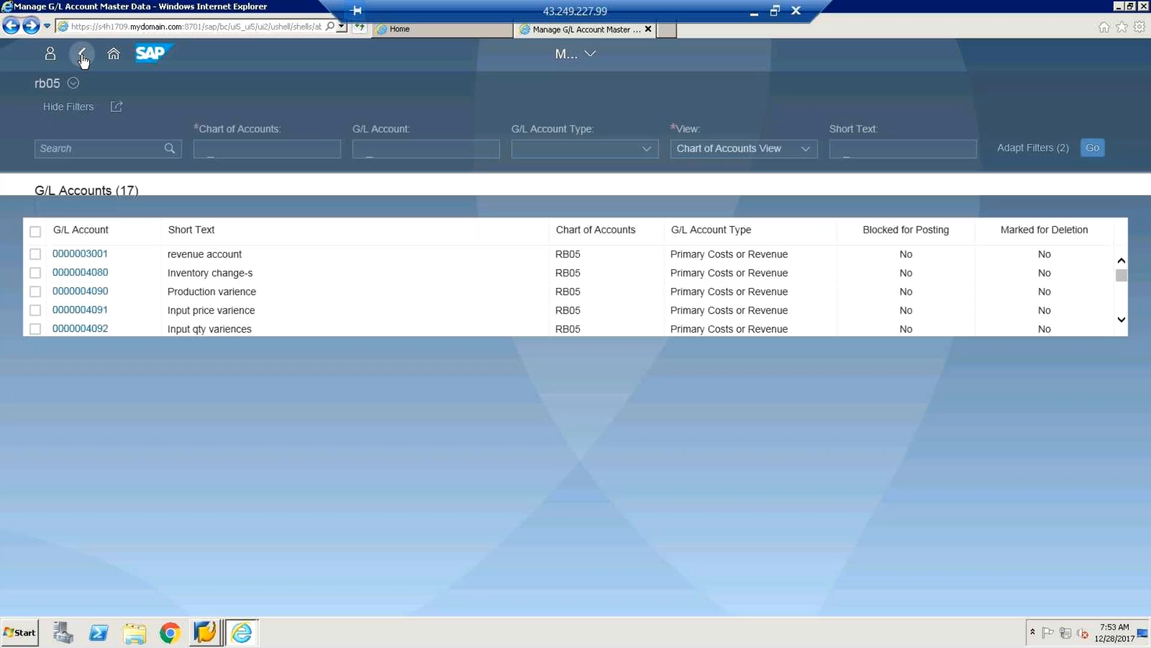
click(82, 57)
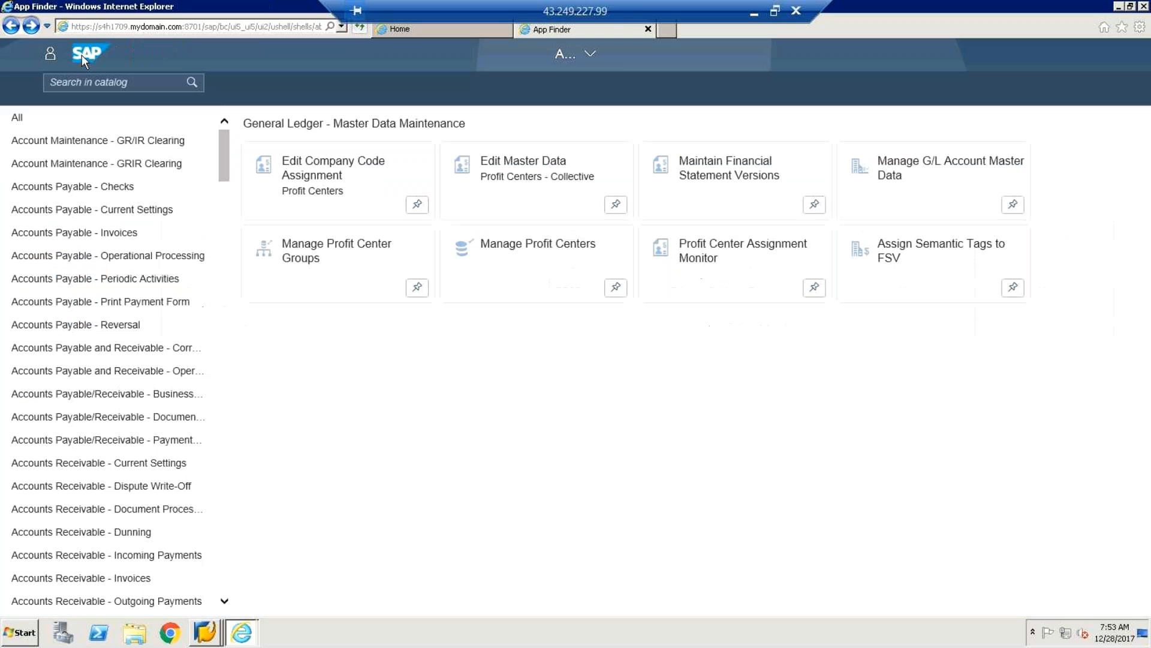
Scroll the App Finder catalog list and open the 'General Ledger - Journal Entry Processing' catalog.
click(224, 602)
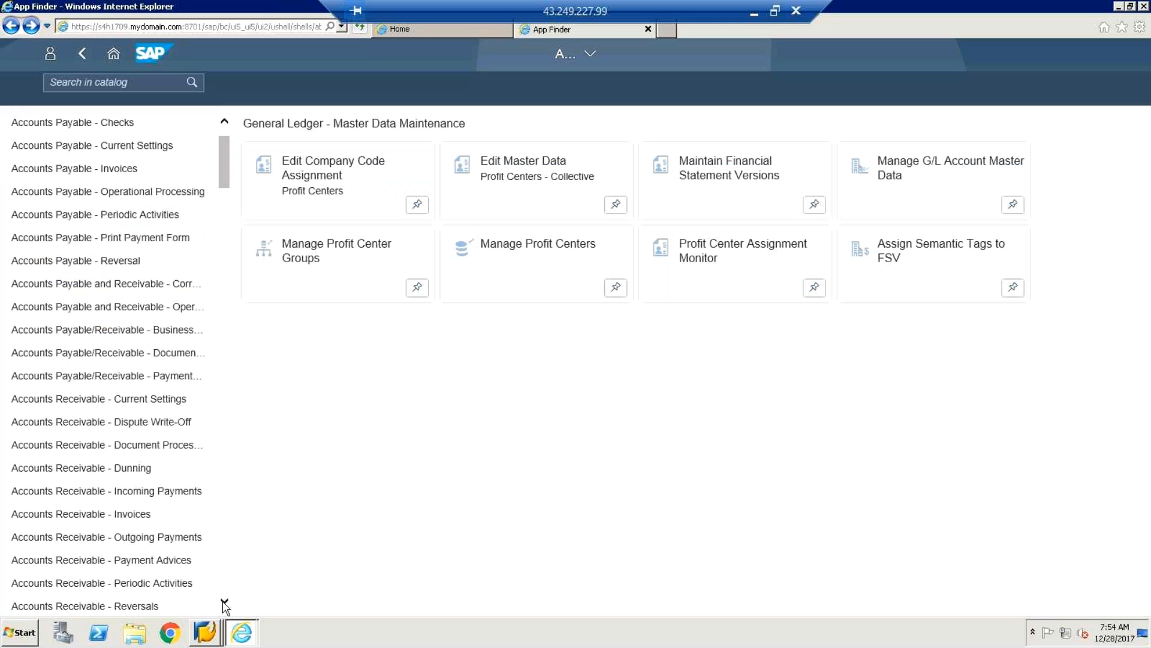
drag(225, 601, 225, 601)
click(225, 365)
scroll(224, 366, up, 2)
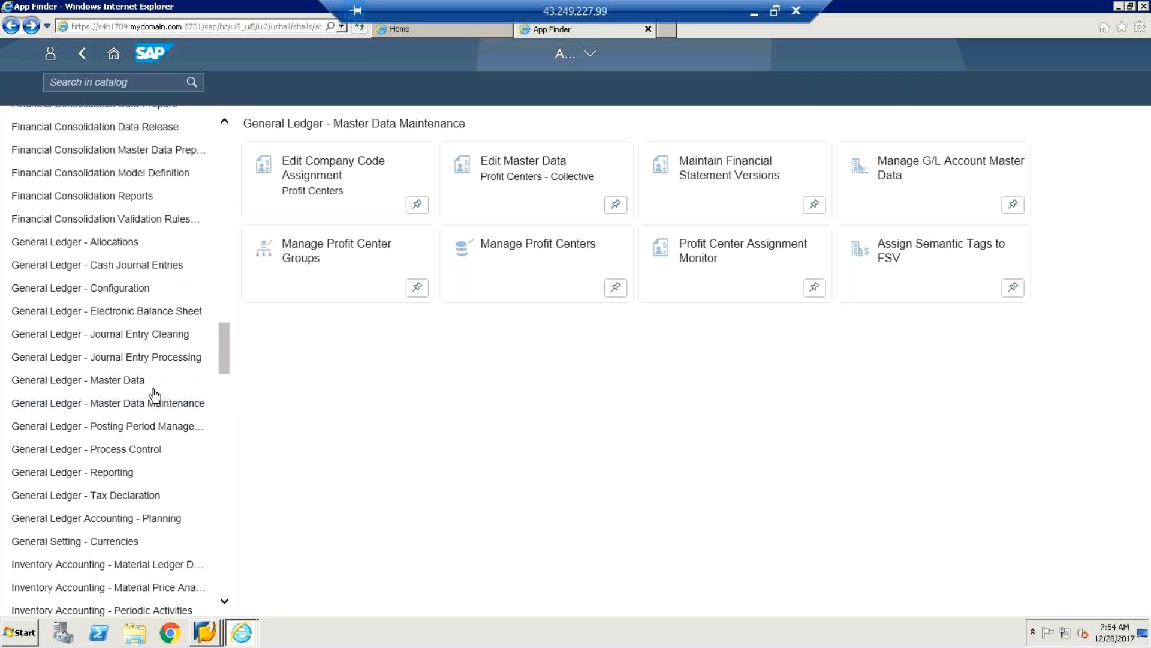
click(128, 359)
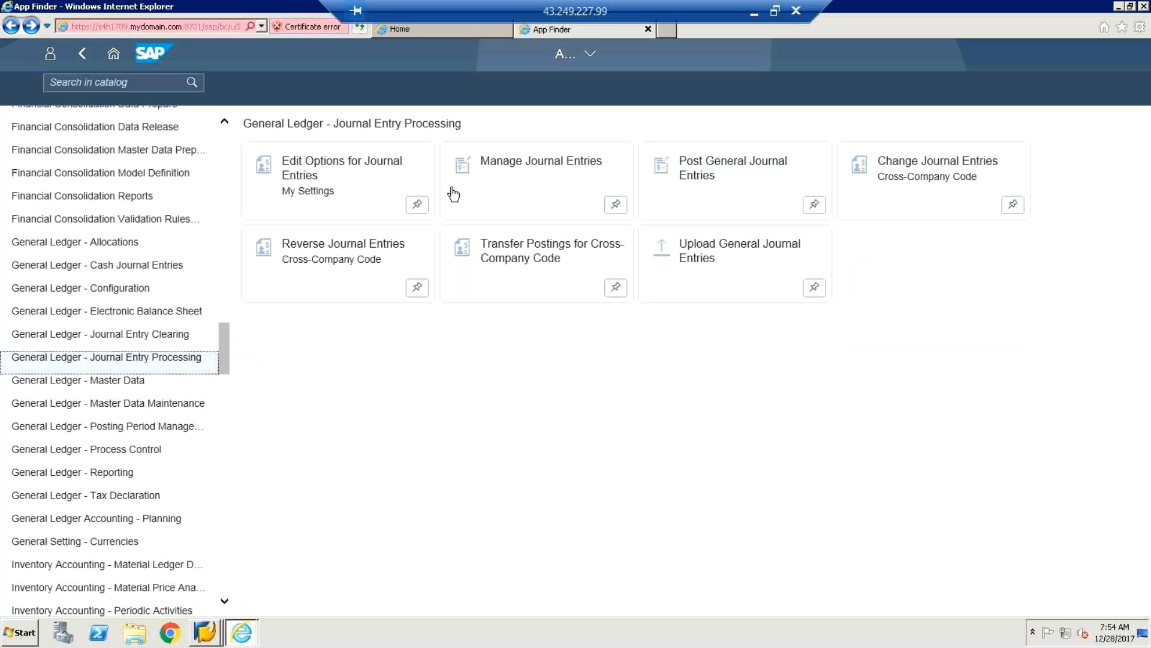
click(499, 169)
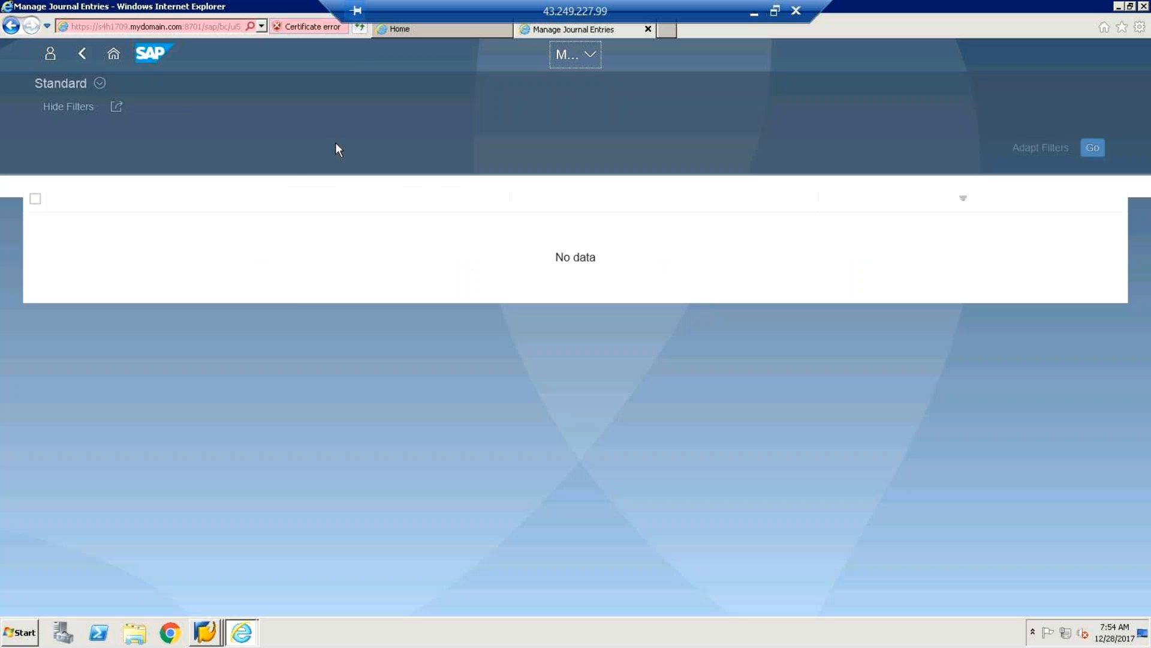
click(100, 83)
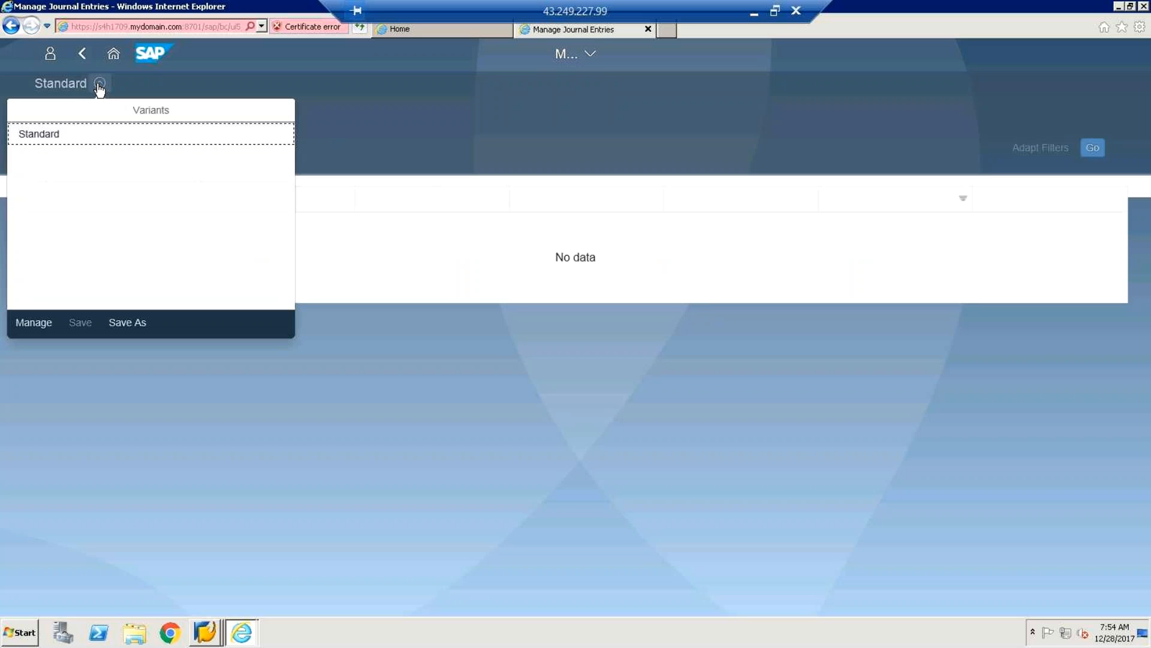
click(171, 73)
click(82, 52)
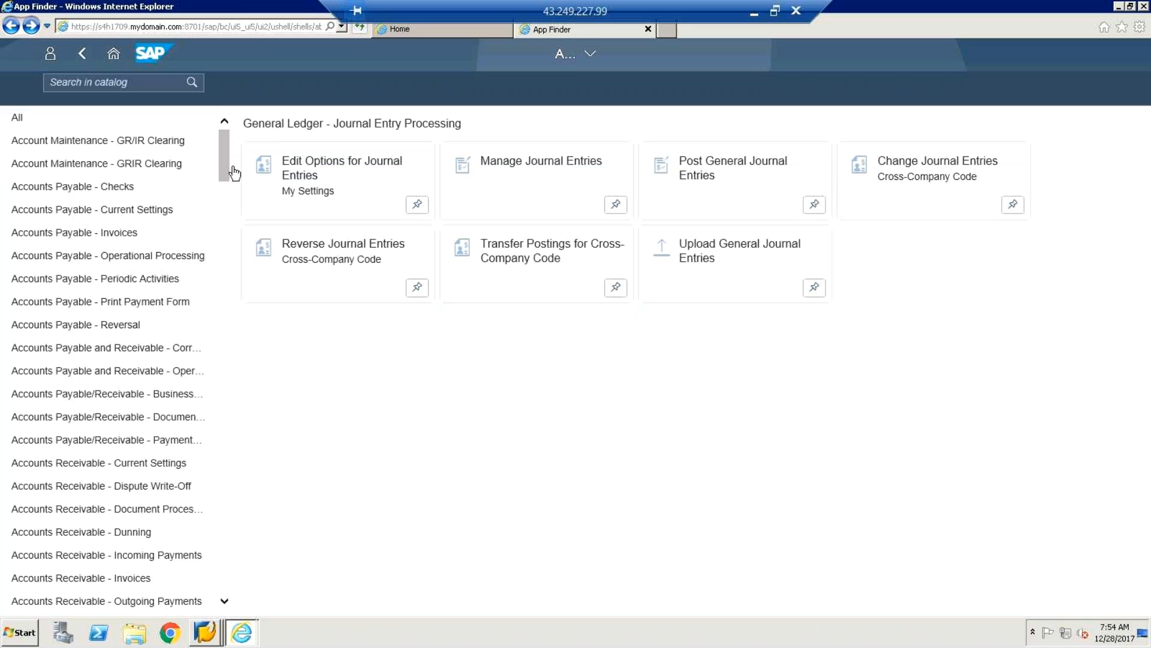
scroll(221, 288, down, 5)
scroll(220, 289, down, 15)
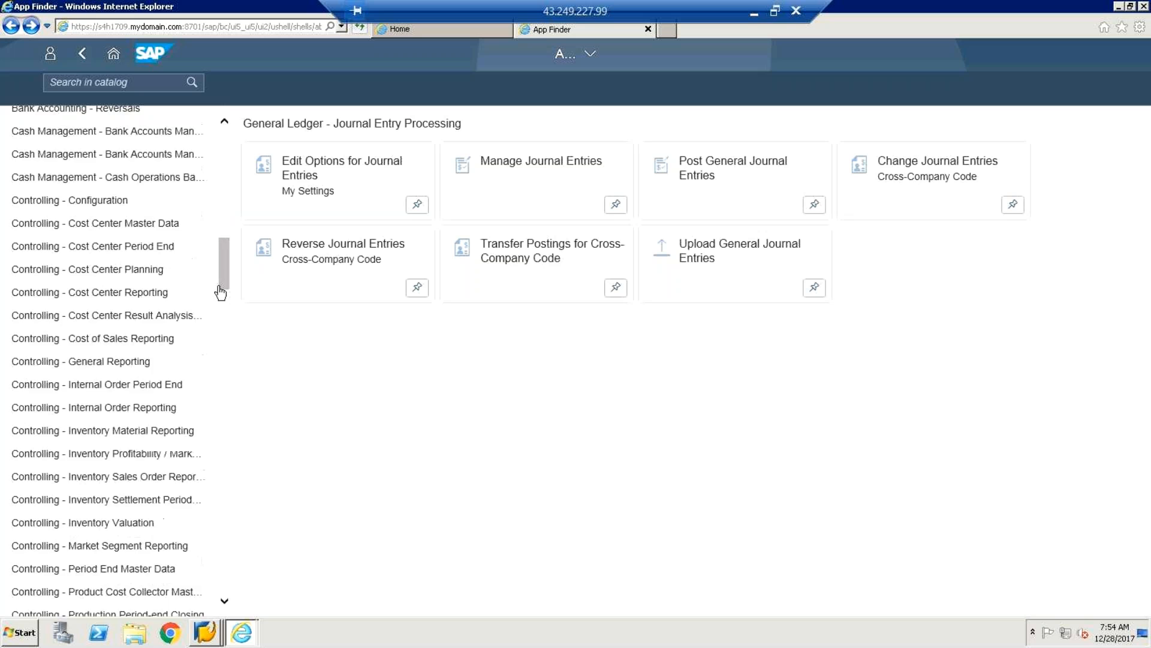
scroll(218, 425, down, 15)
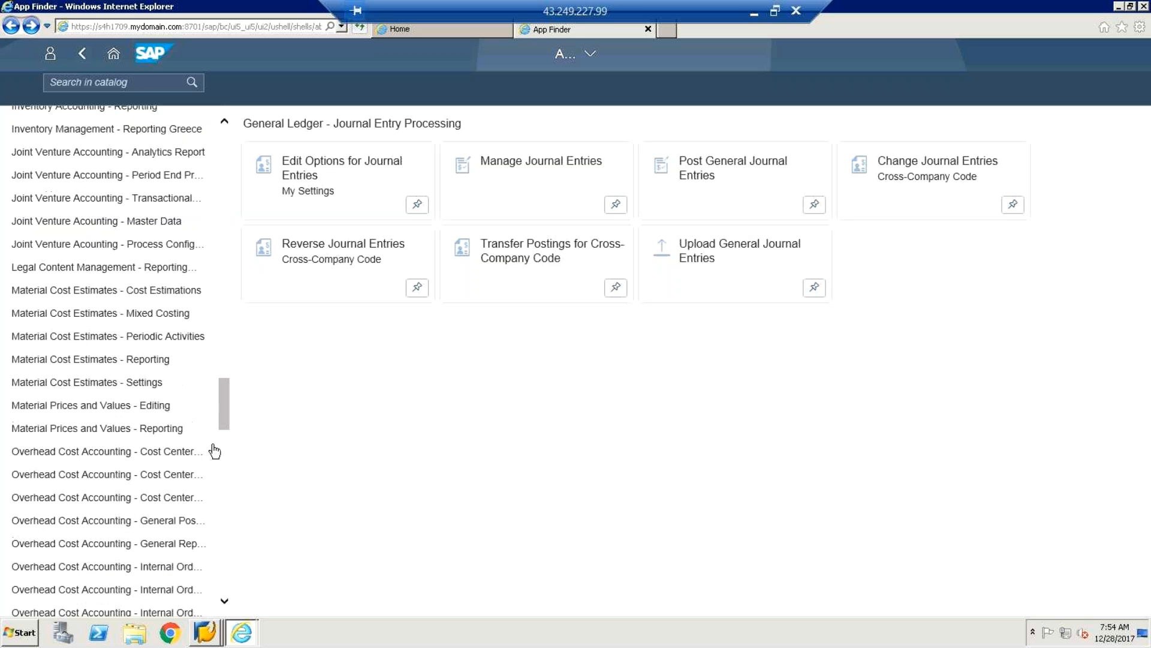
drag(213, 424, 227, 365)
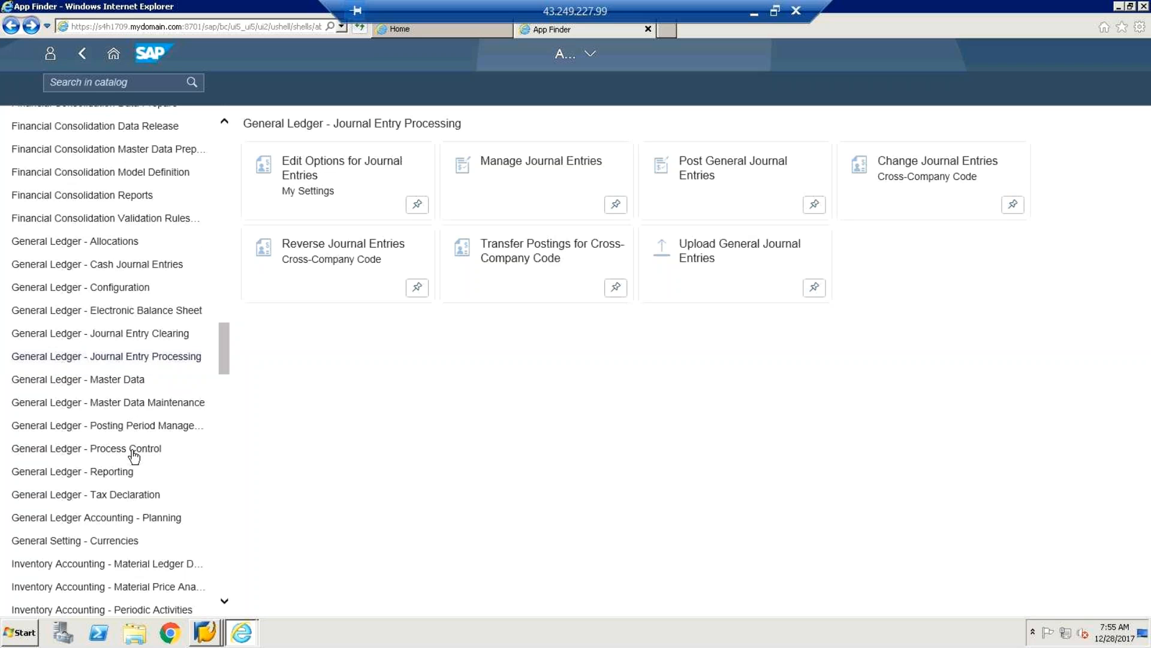
click(123, 265)
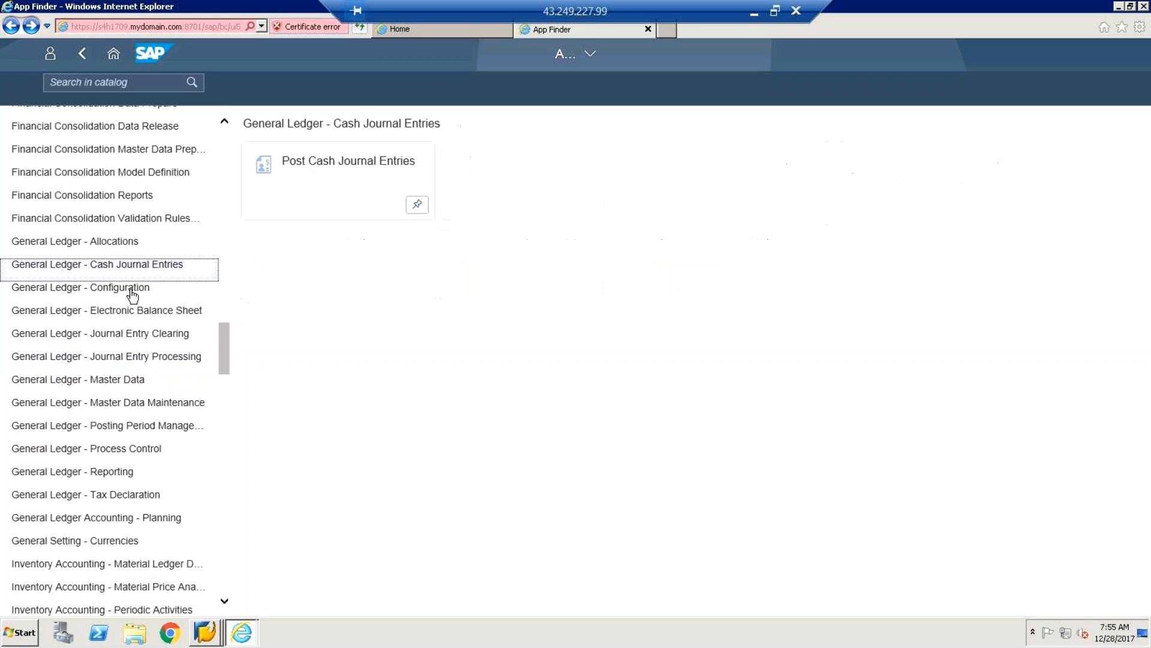
click(142, 340)
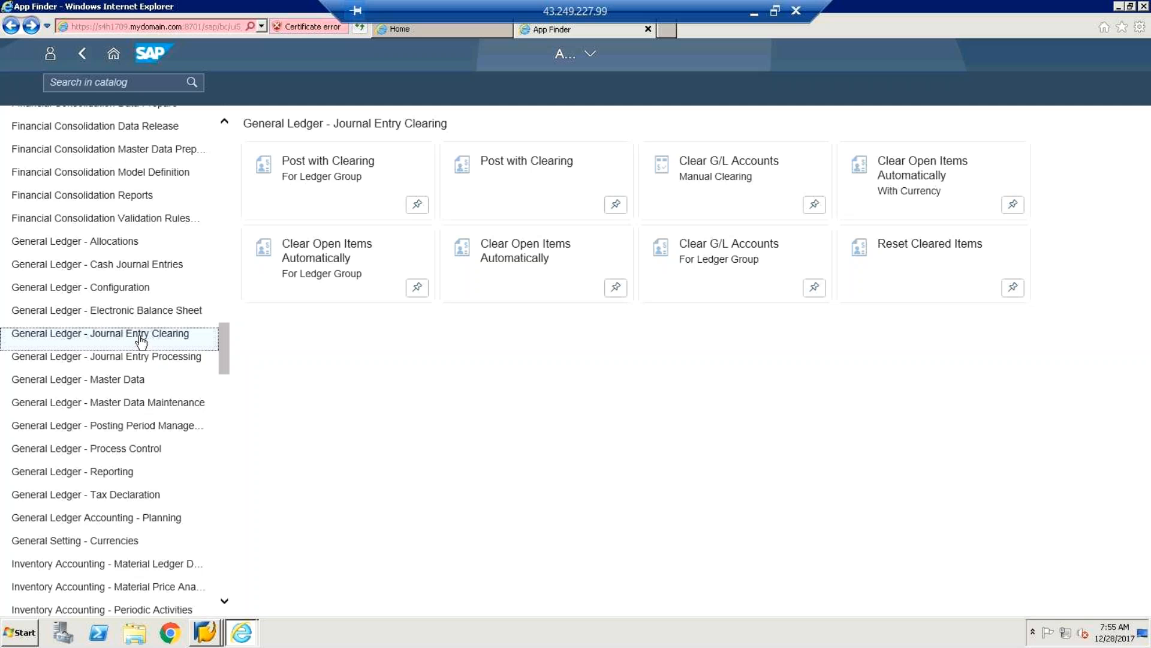
click(140, 362)
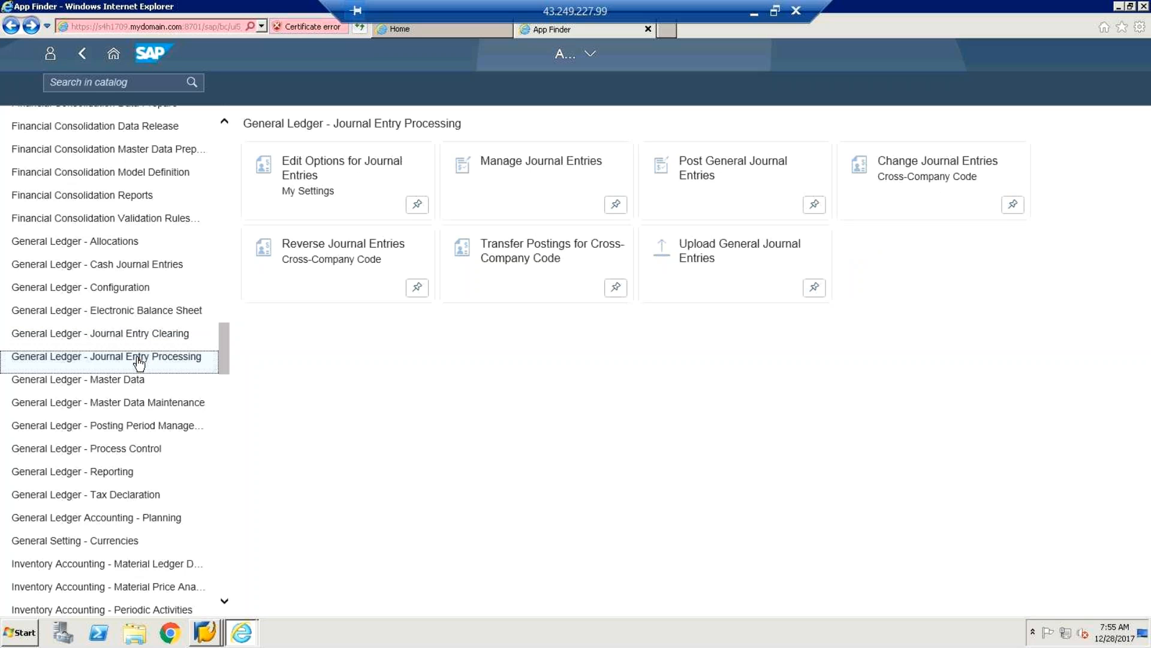
Look at Edit Options for Journal Entries, then return to the catalog and open Manage Journal Entries.
click(312, 179)
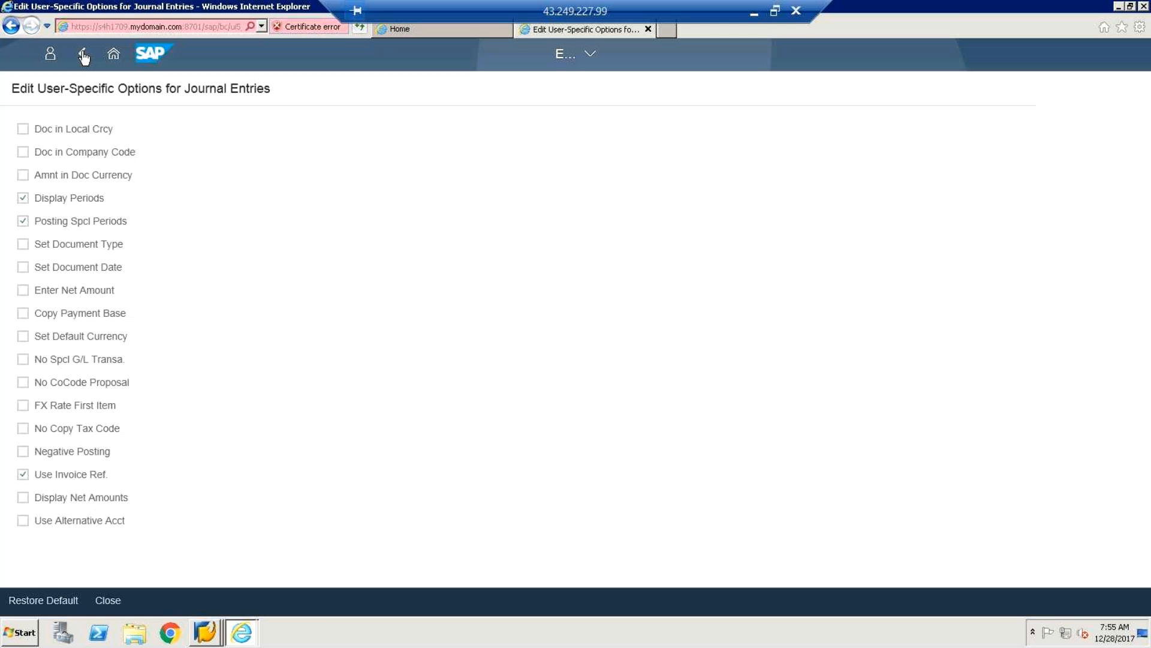
click(83, 55)
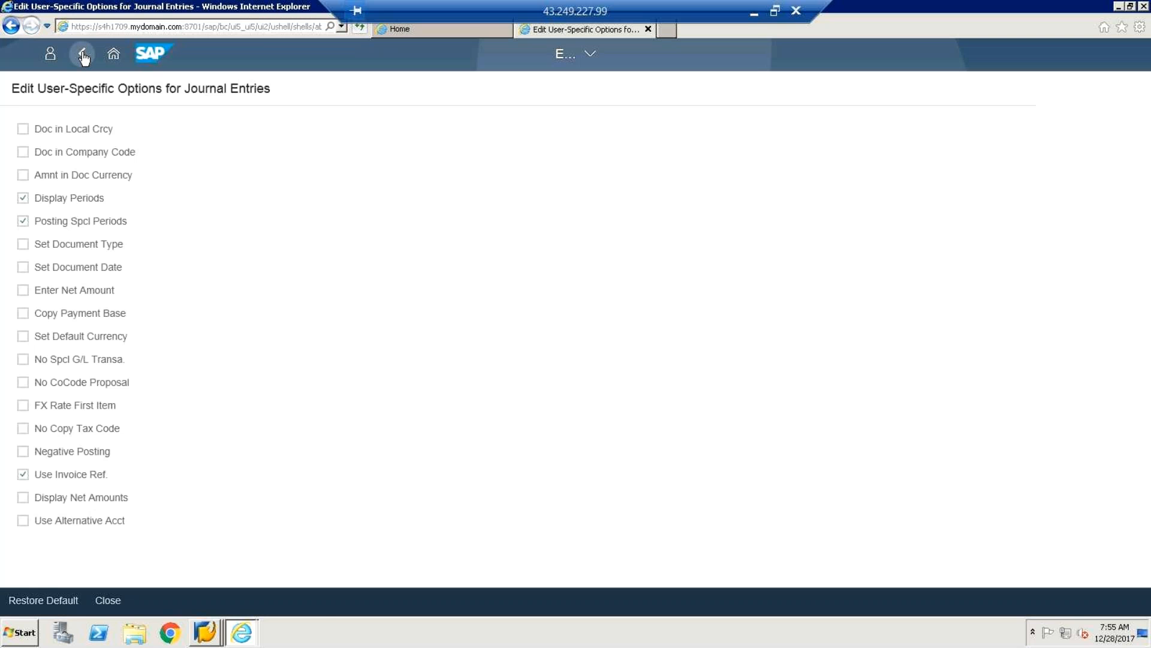
click(547, 174)
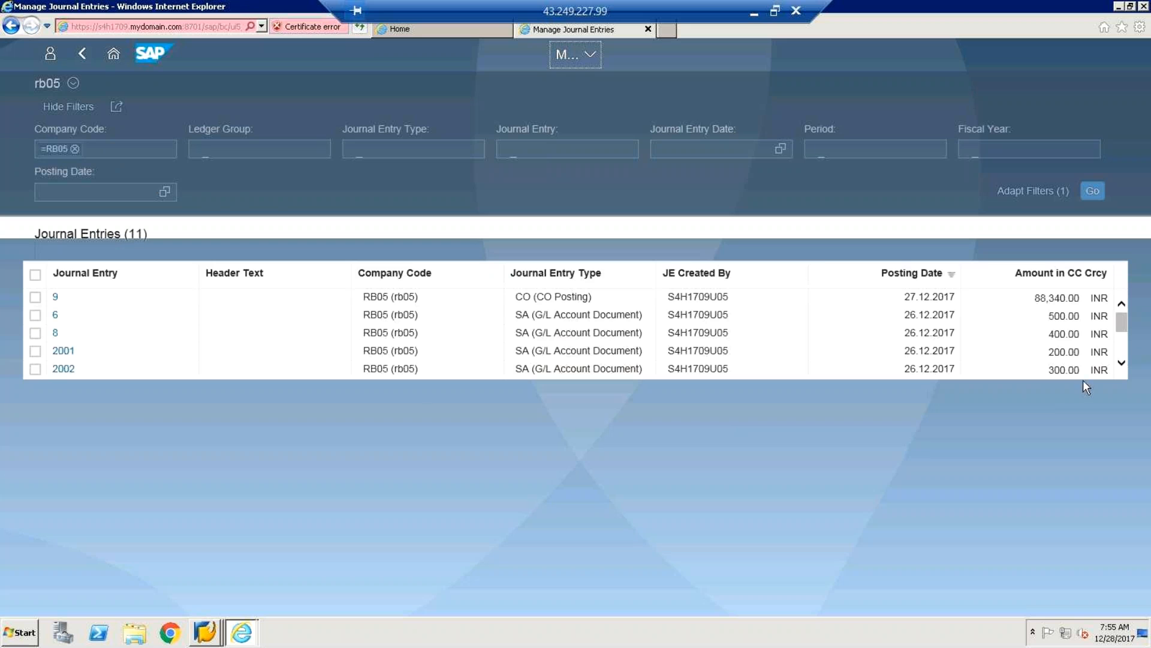
Scroll the rb05 Journal Entries table down and back up.
click(1124, 310)
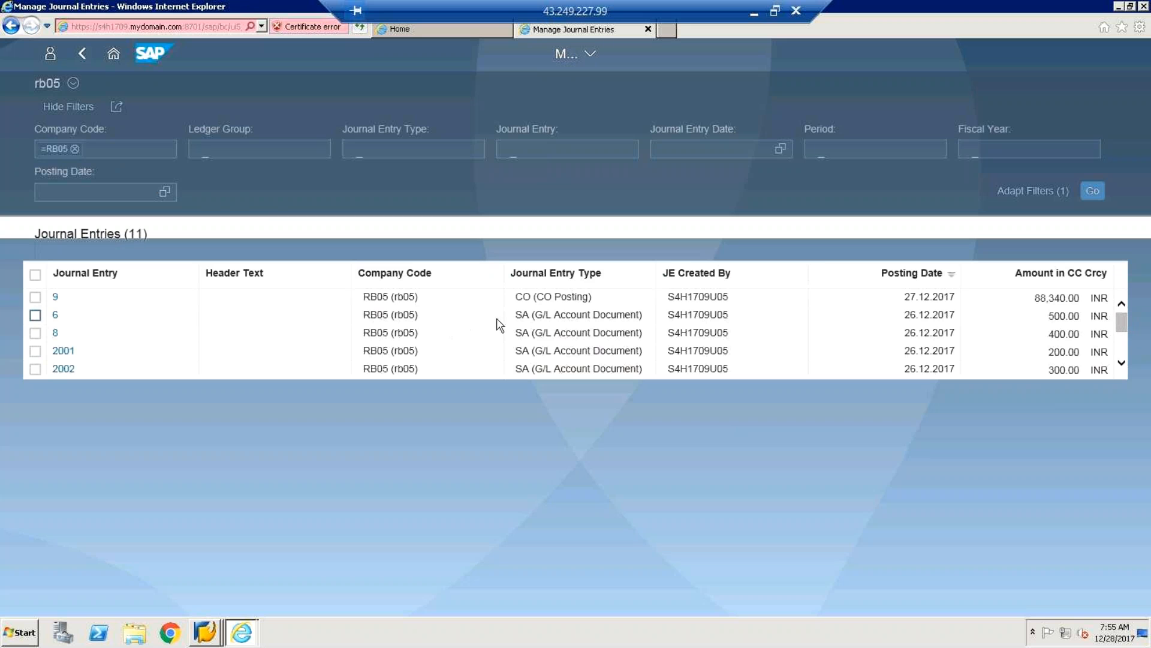
drag(1122, 328, 1123, 377)
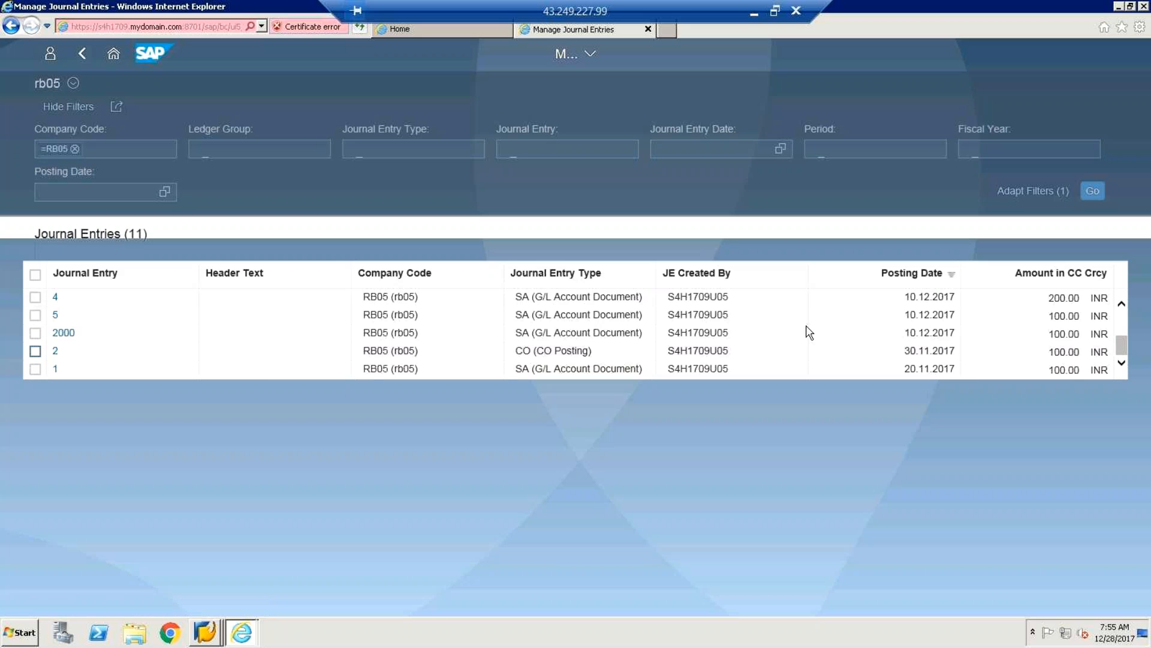
drag(1122, 346, 1126, 327)
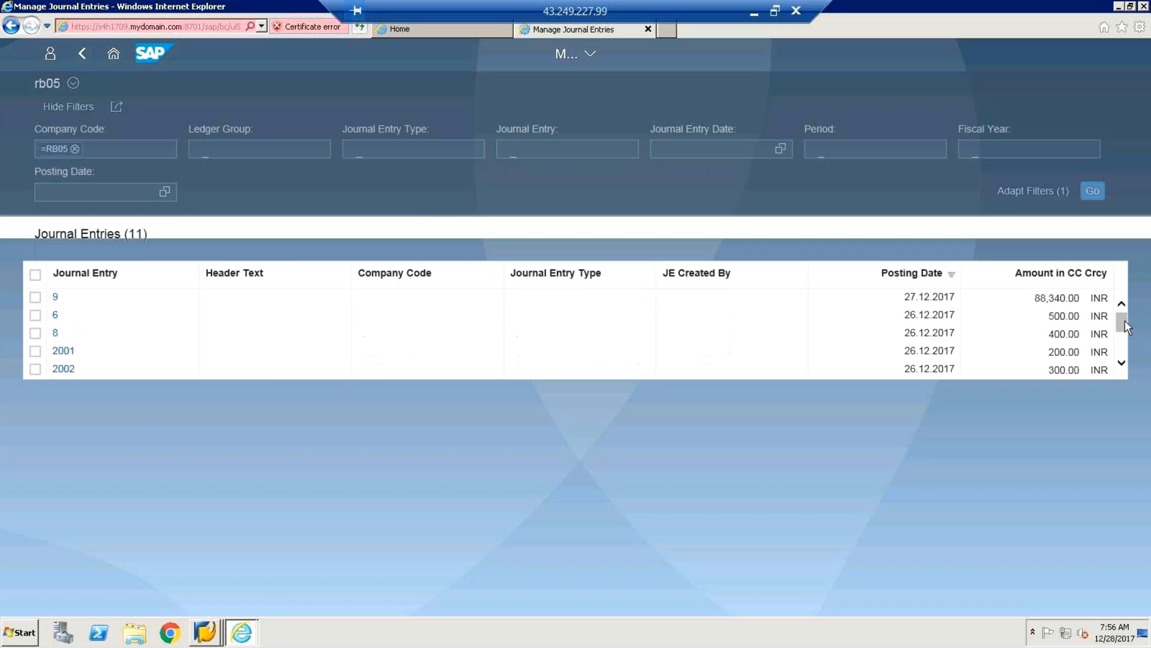
Open journal entry 8 through its Manage Journal Entry link, then go back to the list.
click(56, 336)
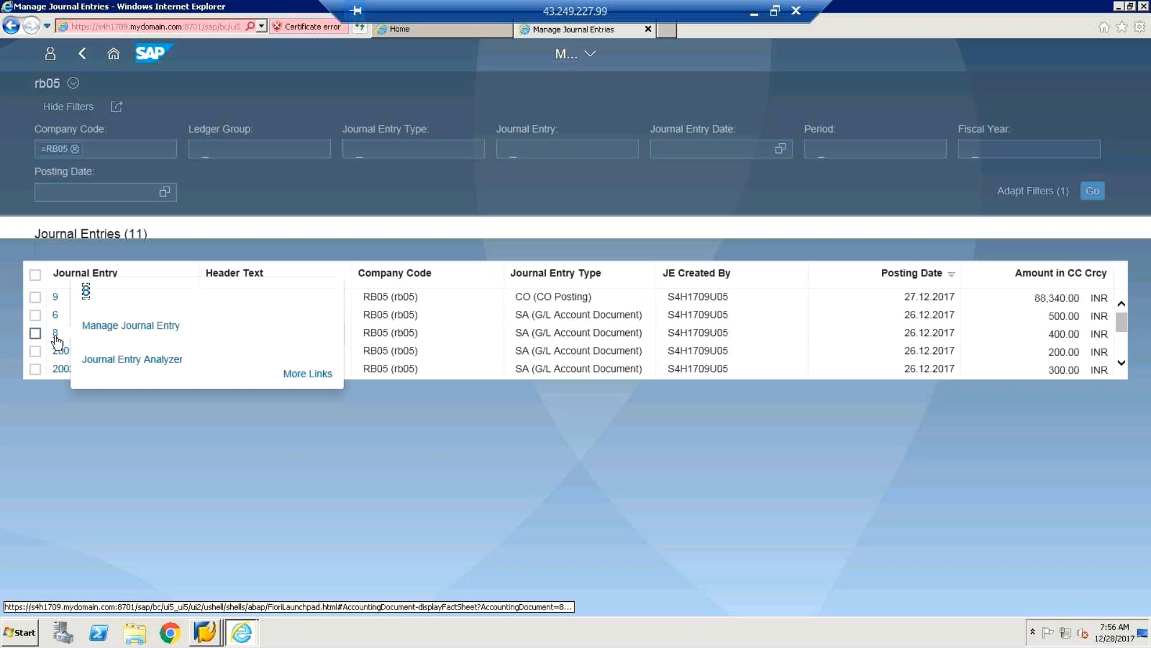
click(147, 344)
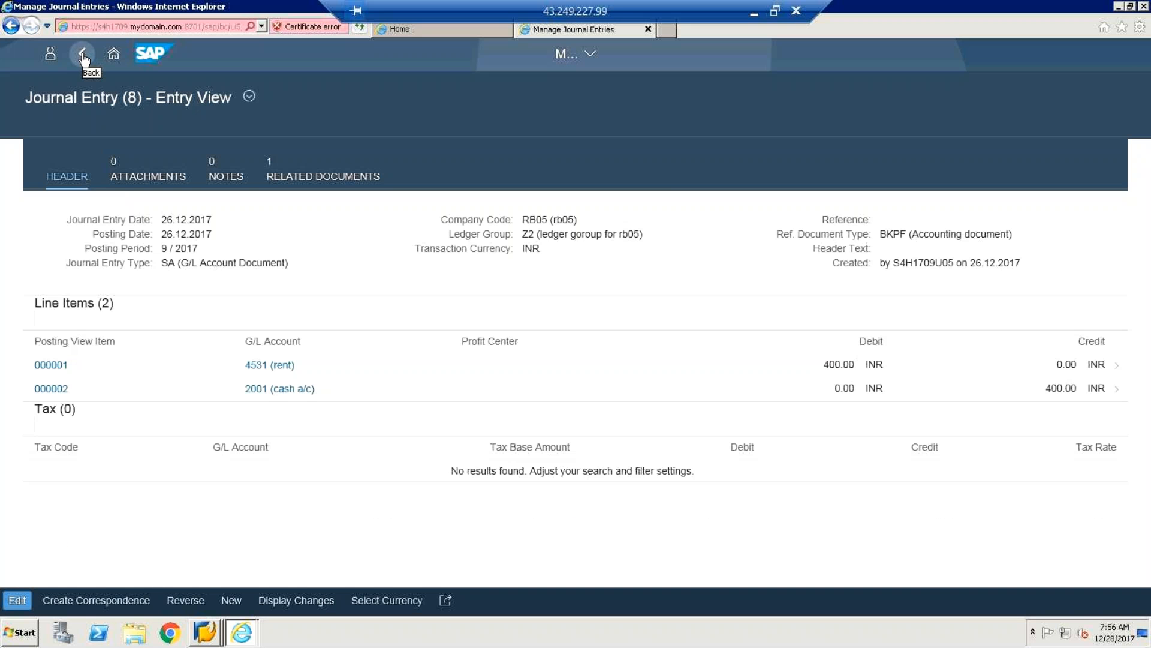
click(83, 55)
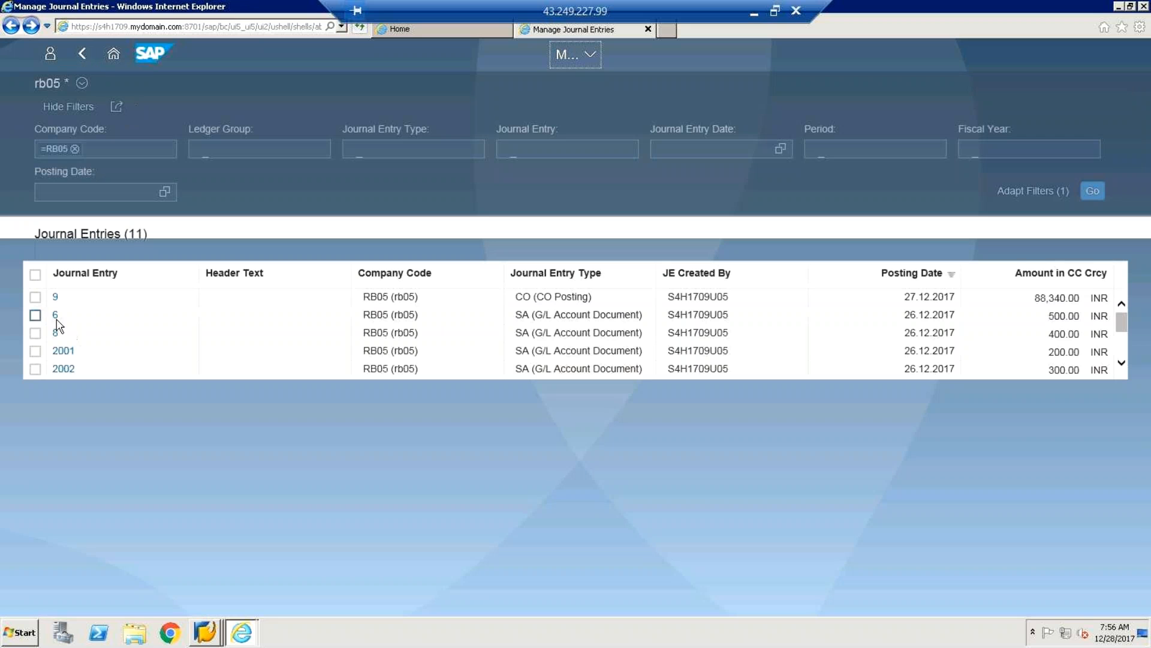
Open journal entry 9's Manage Journal Entry view from its link popover.
click(55, 298)
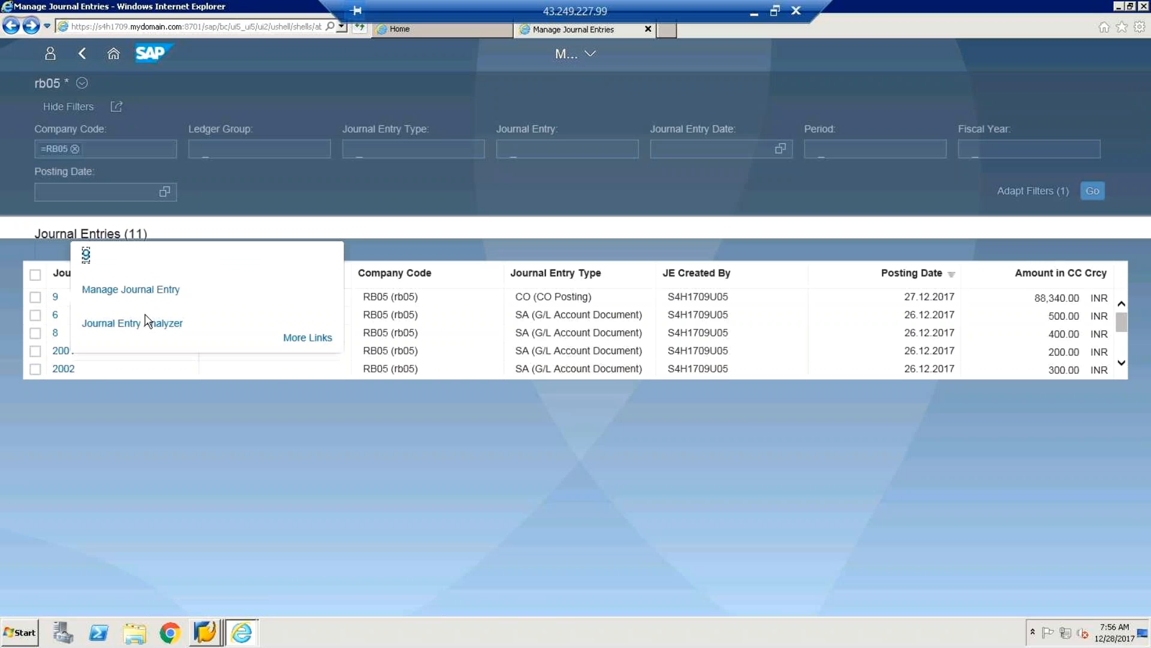
click(128, 298)
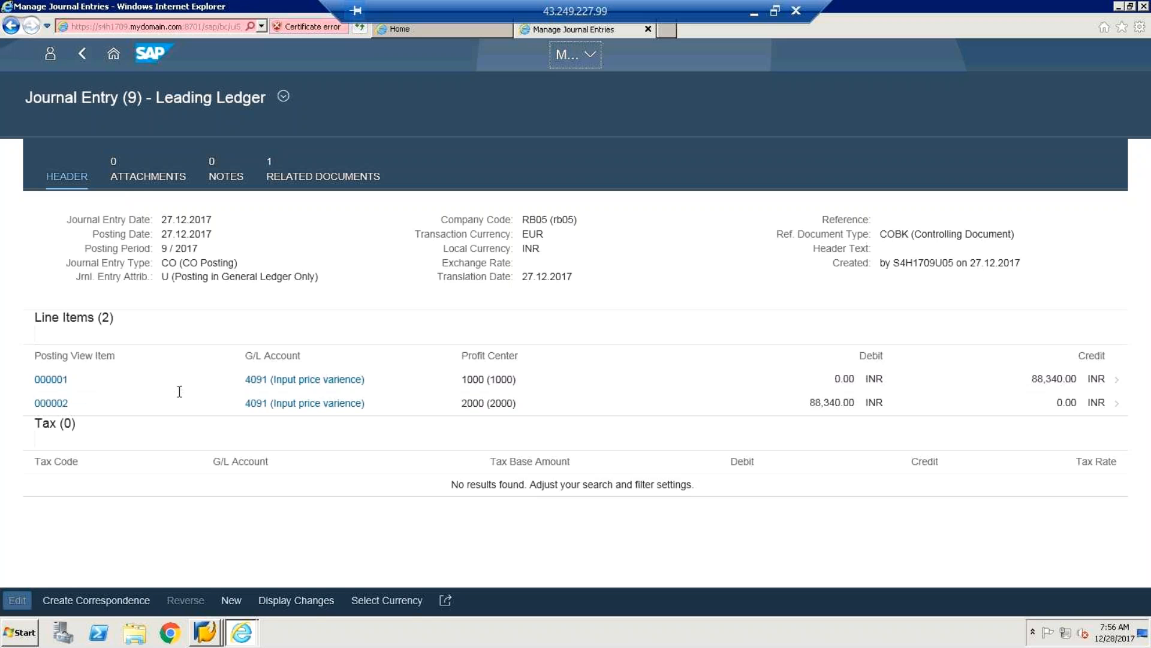
click(42, 382)
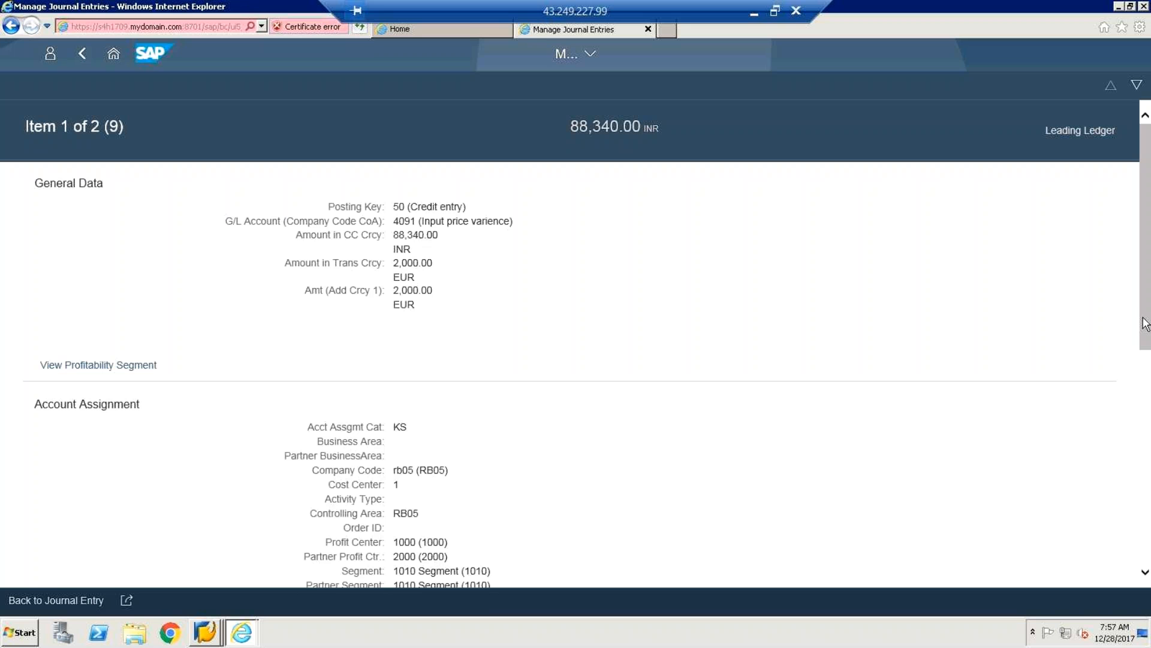
drag(1146, 340, 1146, 346)
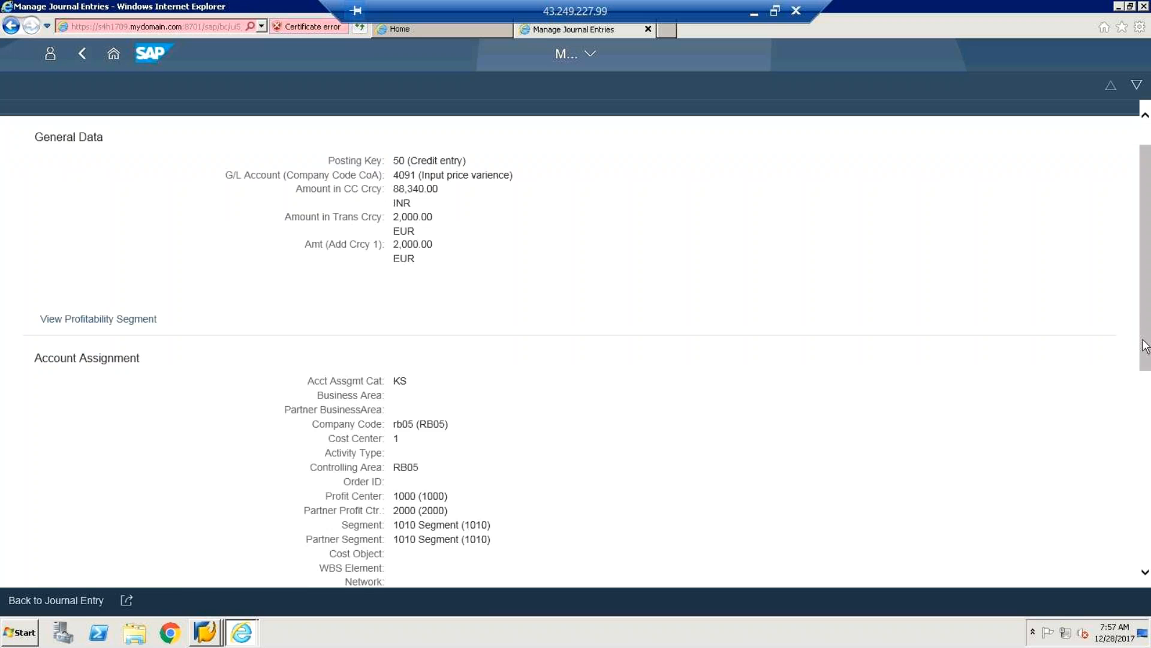
drag(1144, 346, 811, 265)
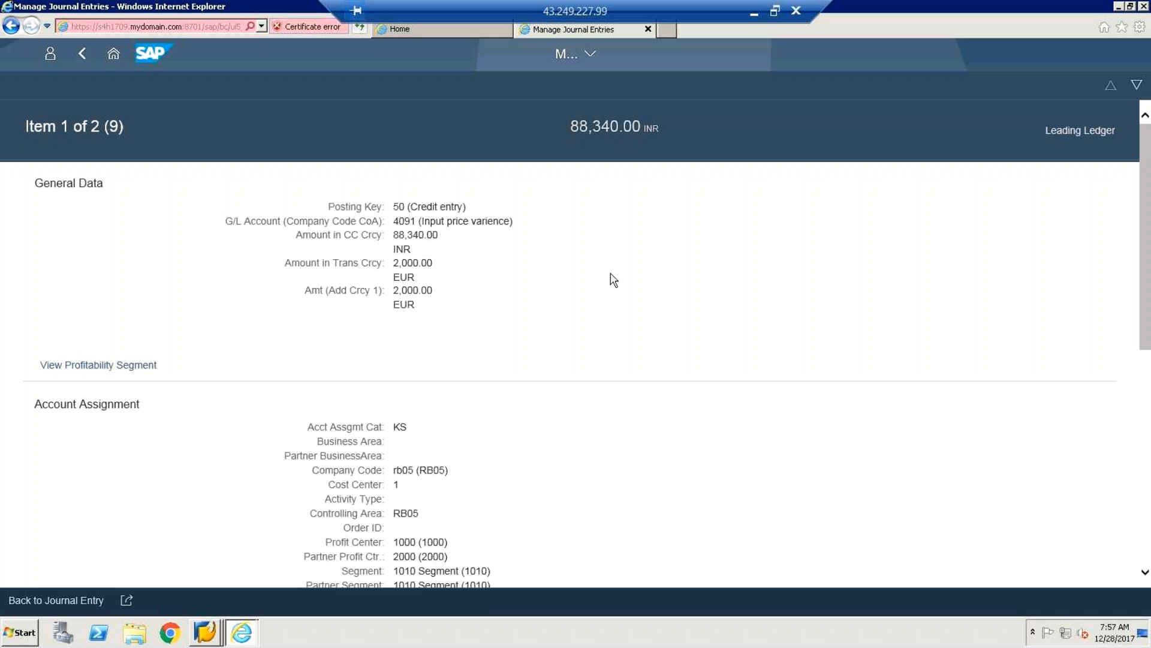
click(82, 55)
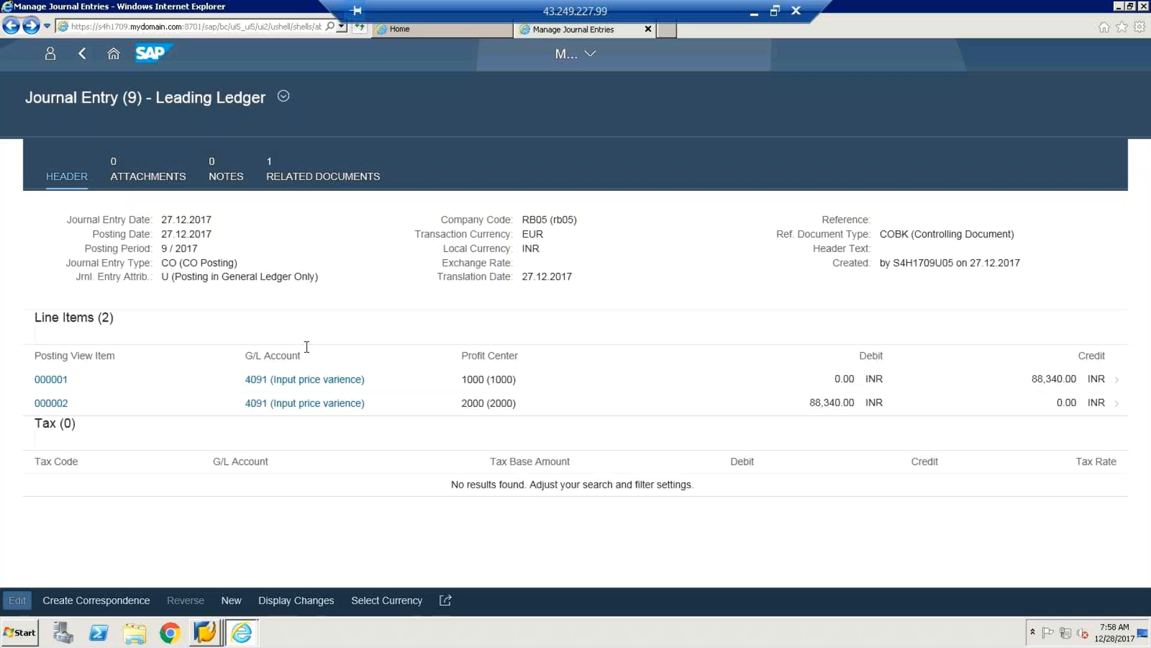
drag(366, 318, 441, 384)
Clear the header text selection and go back from journal entry 9 to the App Finder catalog.
click(422, 441)
click(82, 58)
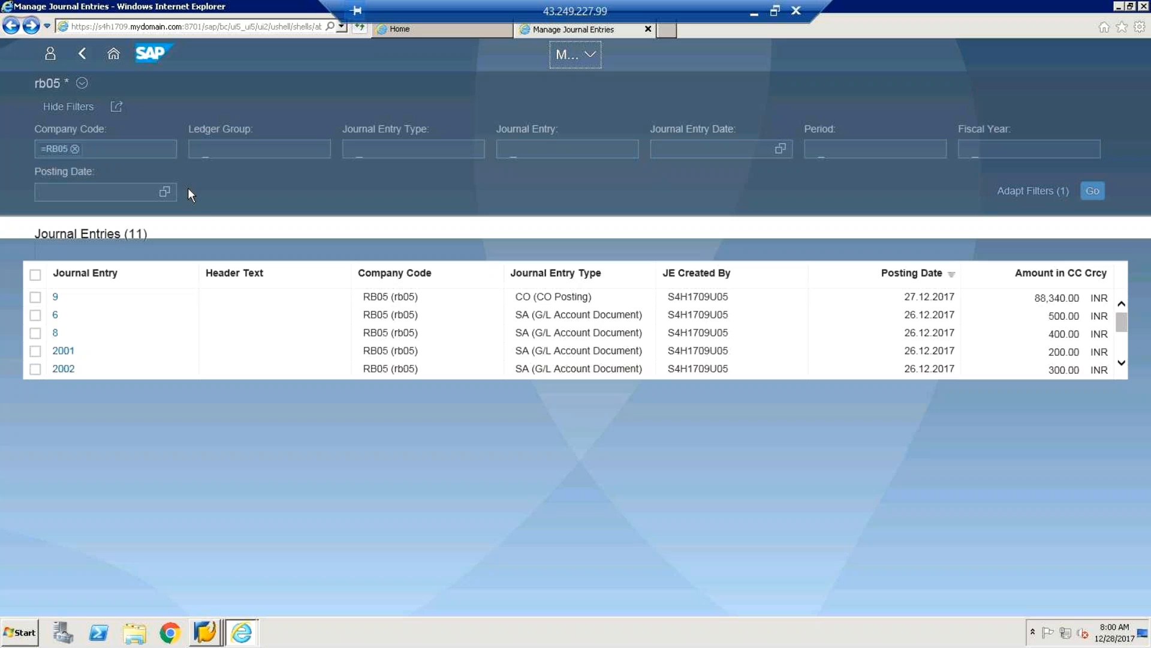
click(82, 60)
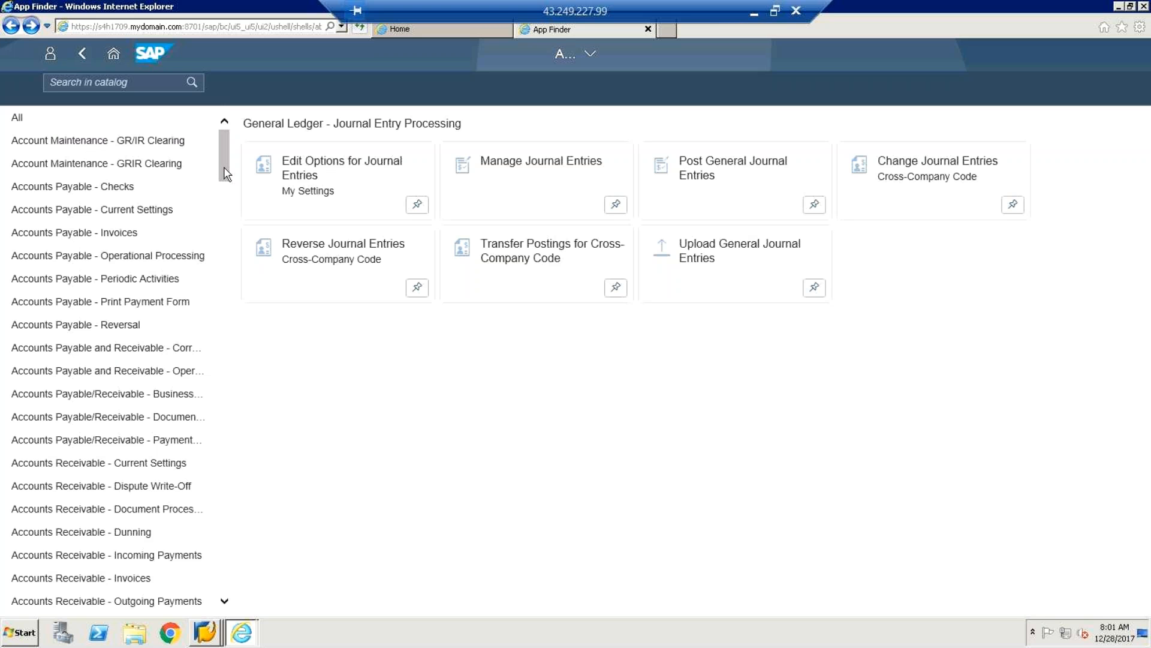
drag(226, 173, 224, 180)
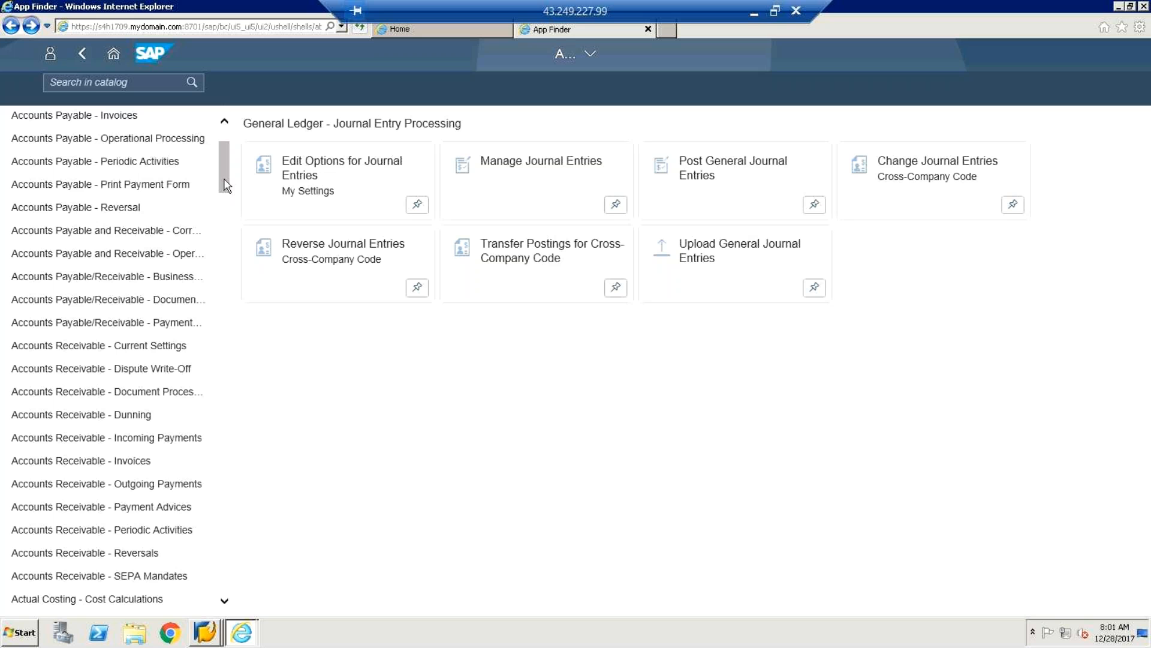
drag(224, 178, 226, 166)
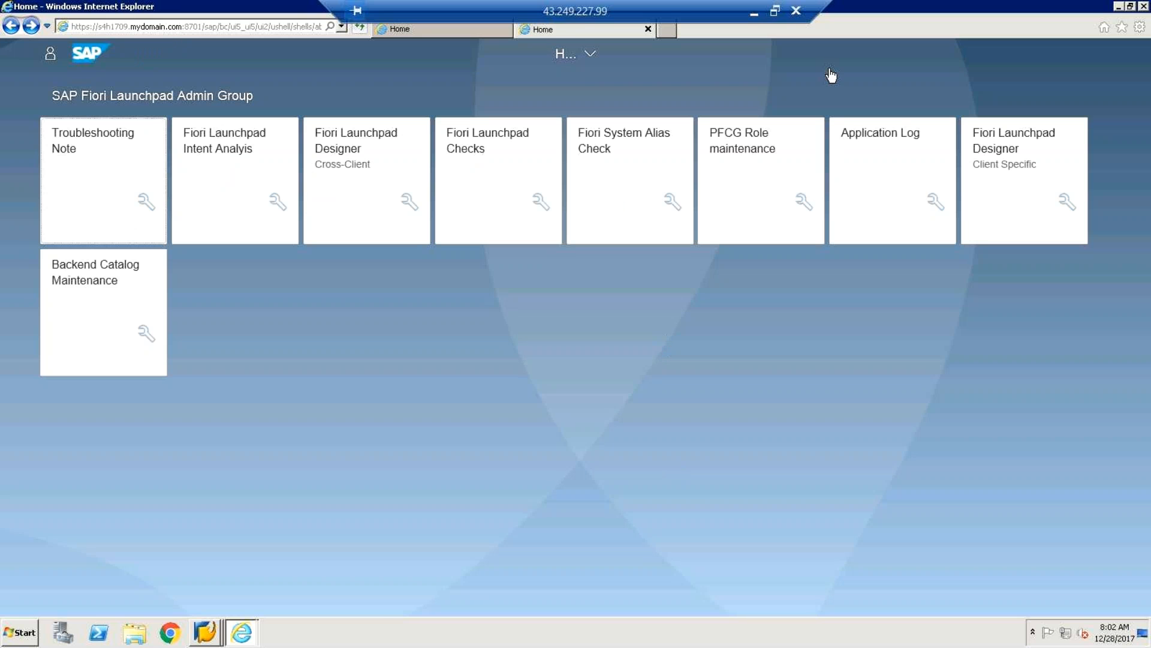
Minimize the Remote Desktop session to show the local GoToMeeting page.
click(754, 16)
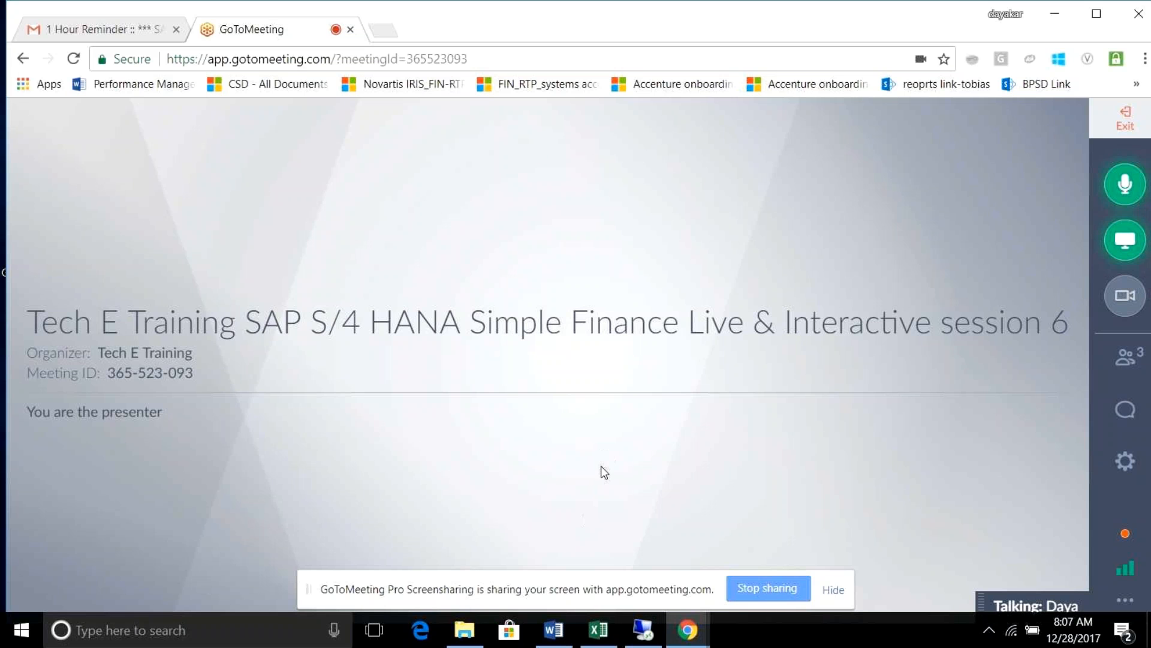
click(551, 640)
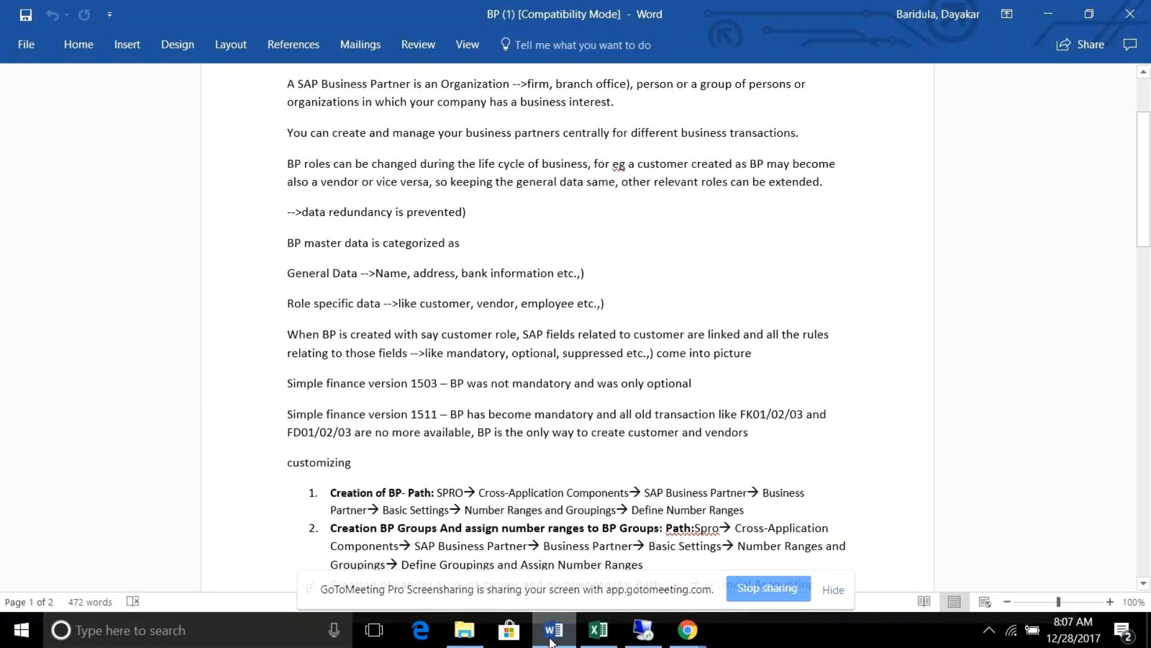
mouse_move(1145, 234)
mouse_down()
mouse_move(1149, 197)
mouse_move(1149, 229)
mouse_up()
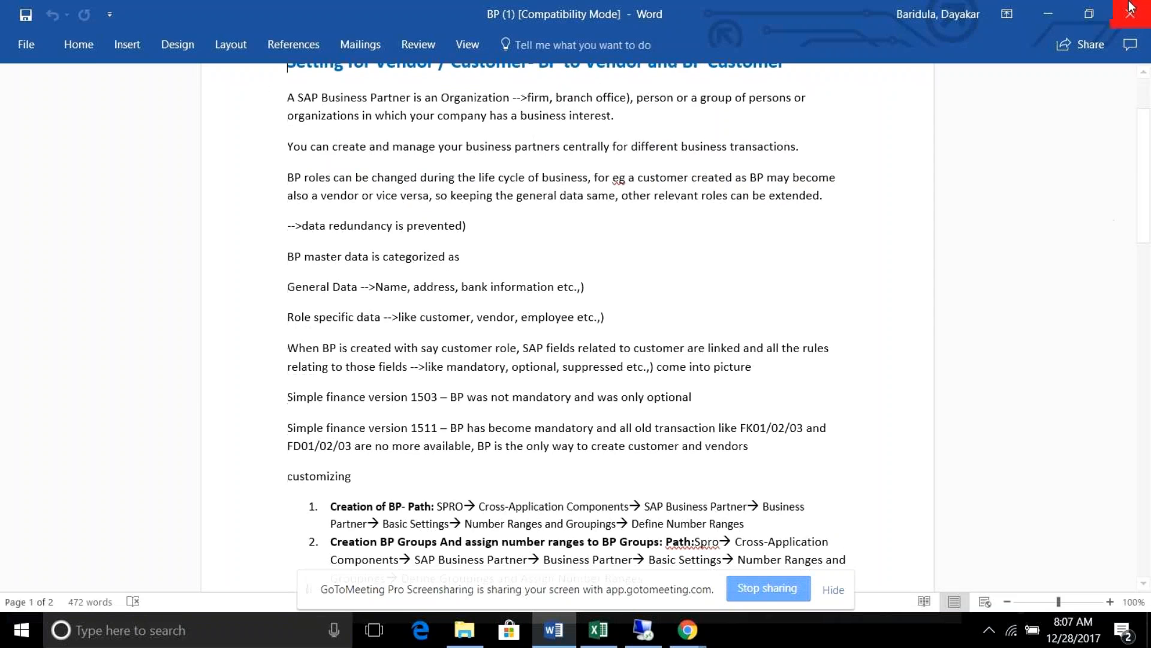
click(1048, 14)
click(1128, 190)
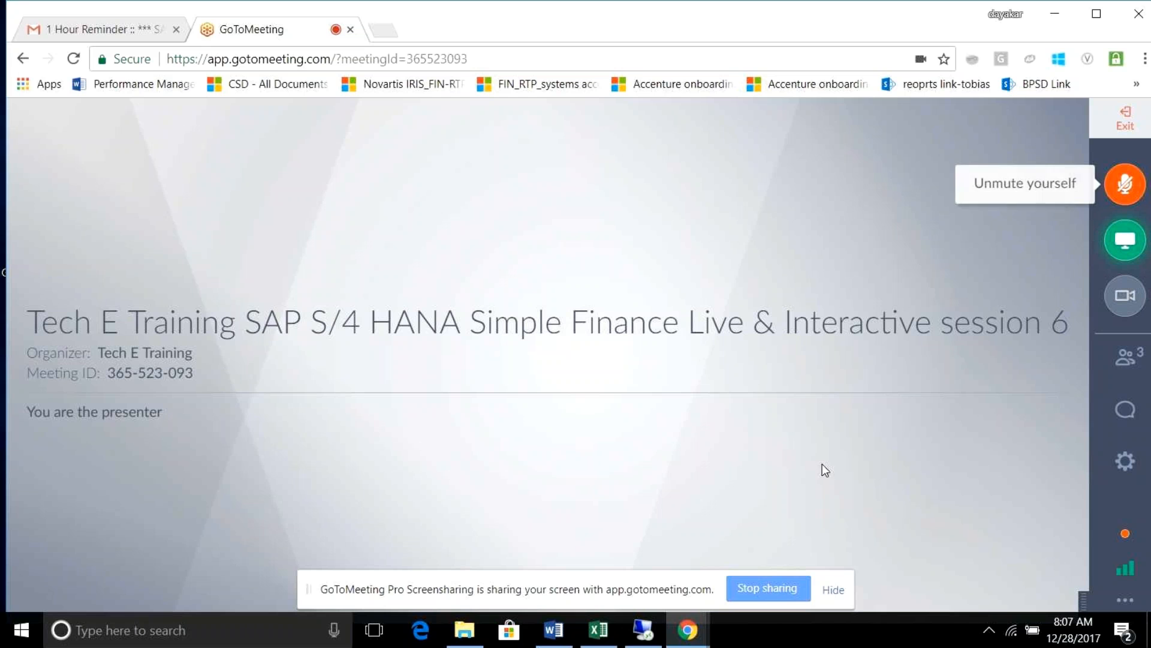
Maximize the practise-s4hana-finance-GL workbook and keep its recovered files for later viewing.
click(603, 634)
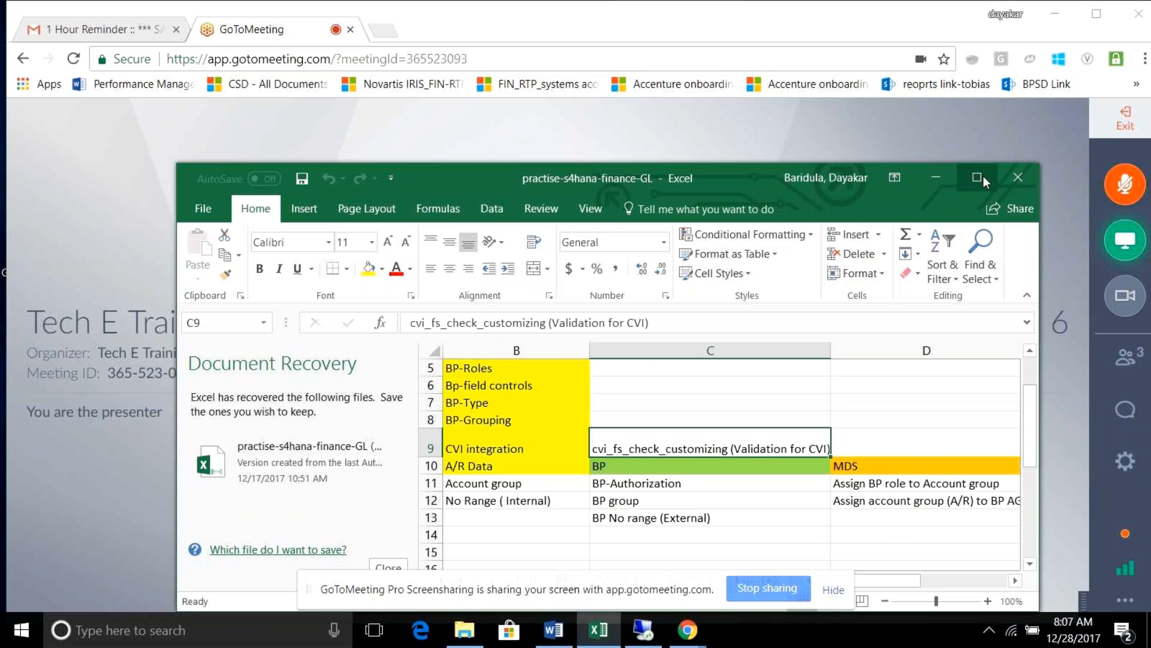
click(977, 177)
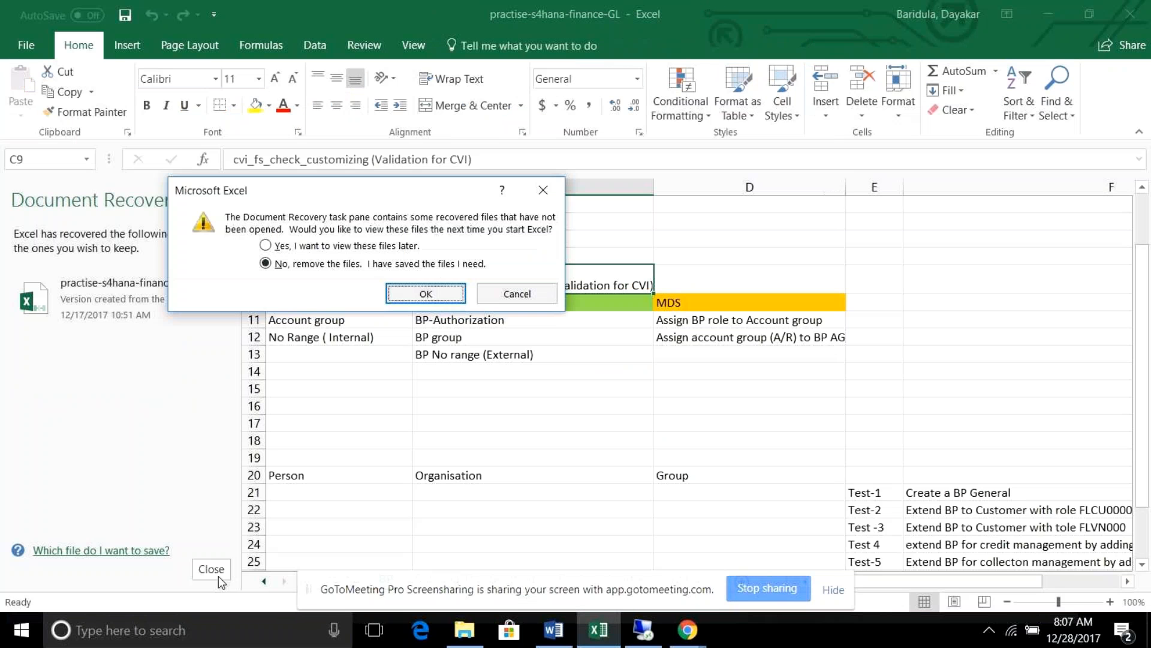
click(266, 245)
click(433, 294)
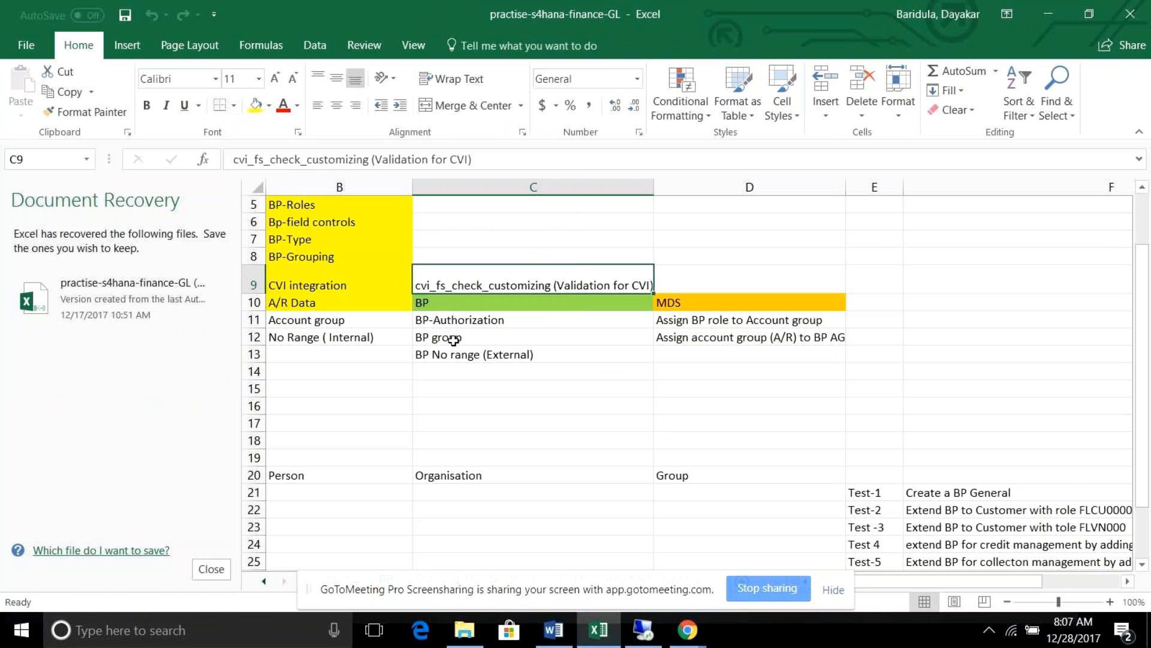
click(643, 630)
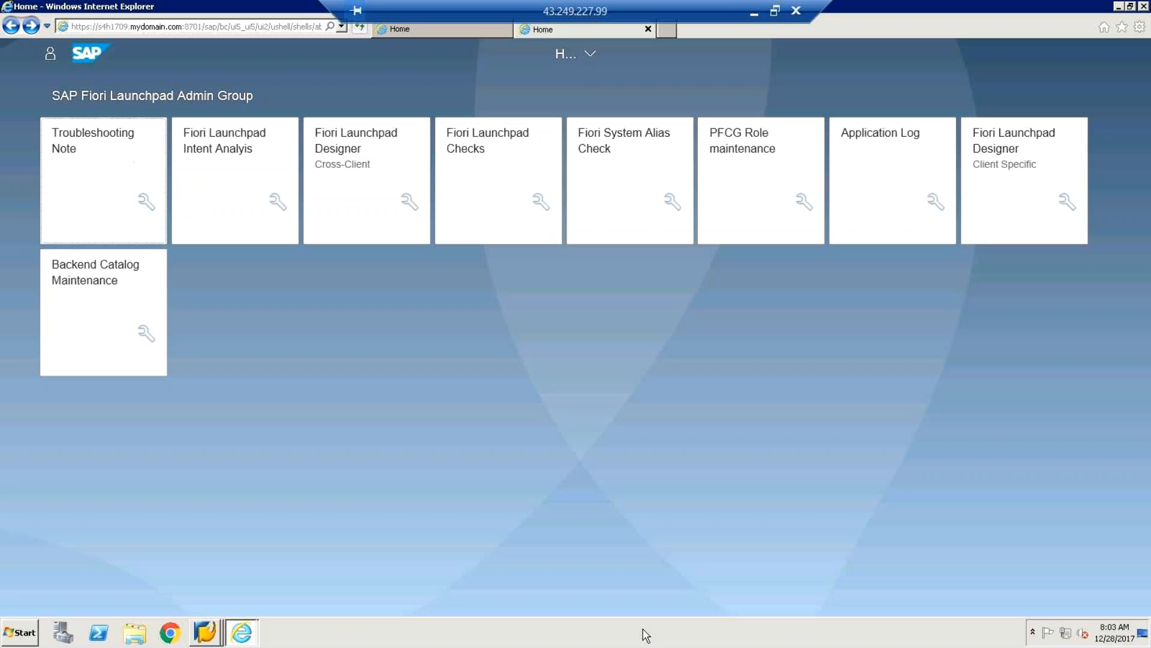
click(754, 13)
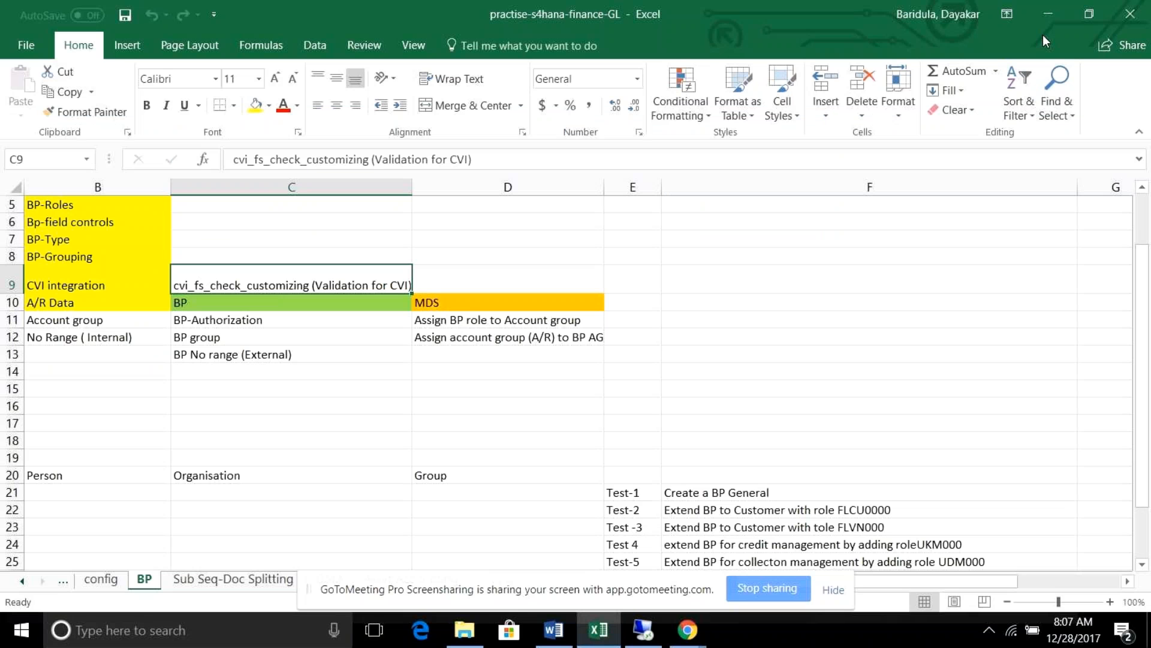
Unmute the microphone in GoToMeeting, then bring back the workbook's BP sheet.
click(1049, 14)
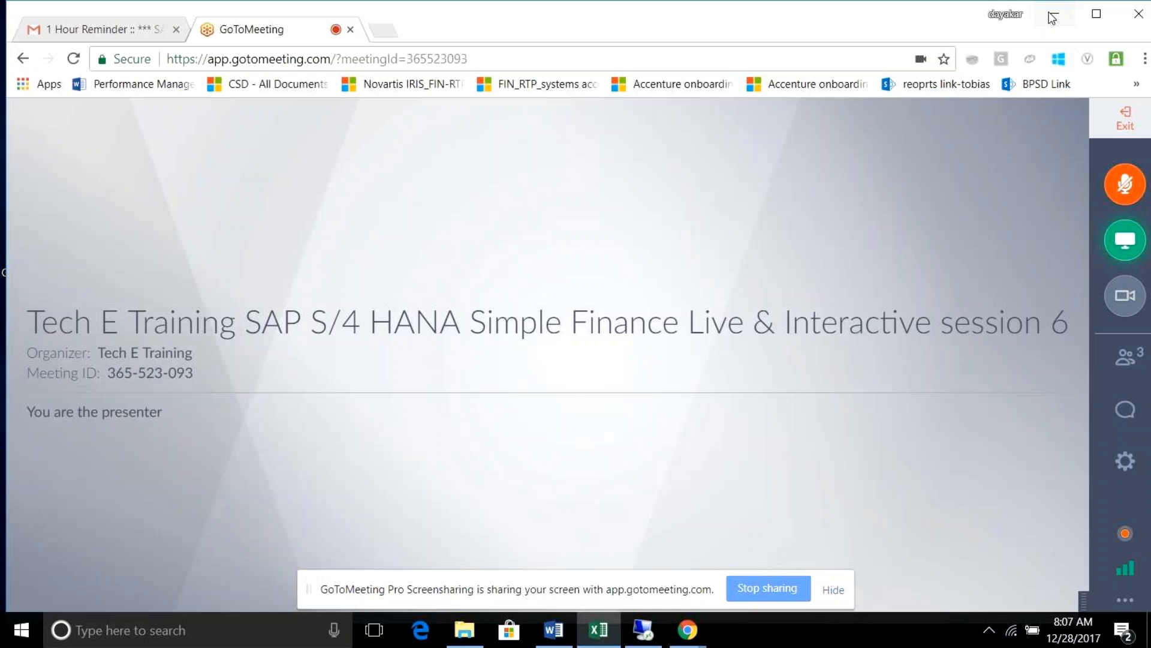
click(1127, 182)
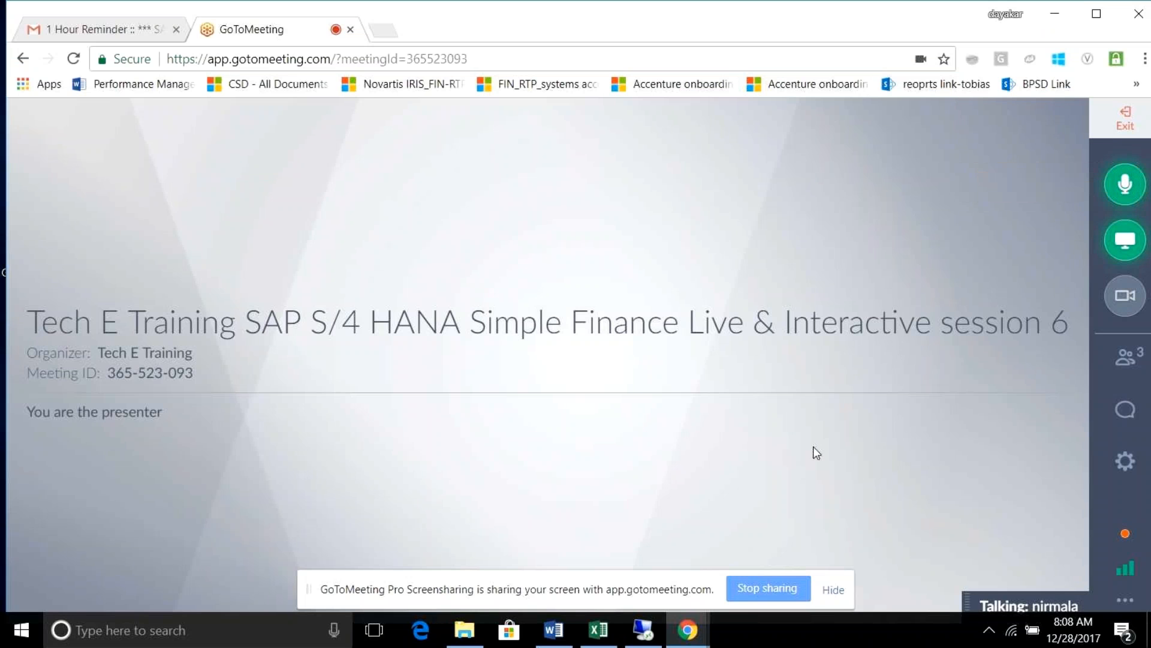
click(599, 630)
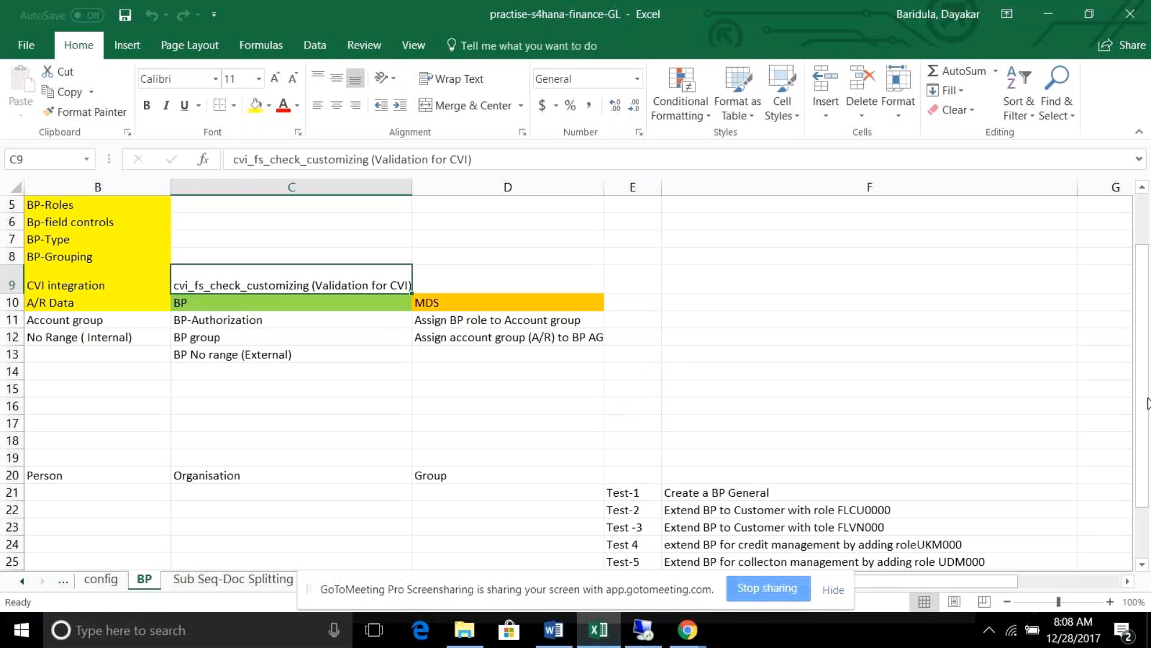
drag(1147, 403, 1147, 351)
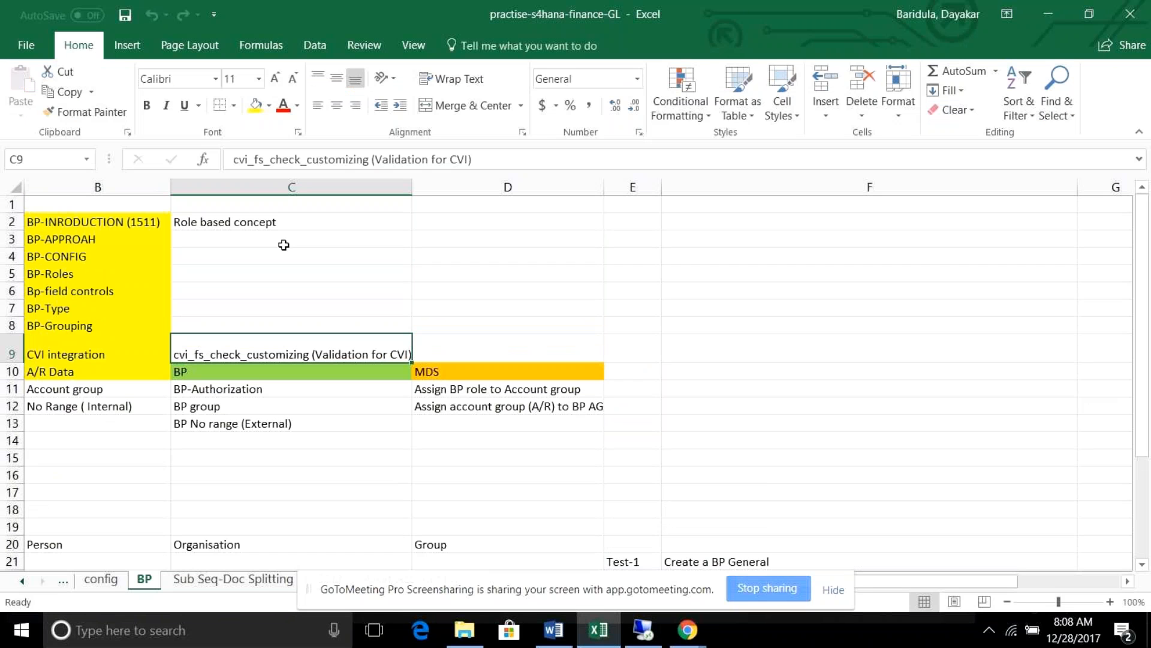
key(Up)
key(Up)
key(Up)
key(Up)
key(Up)
key(Up)
key(Up)
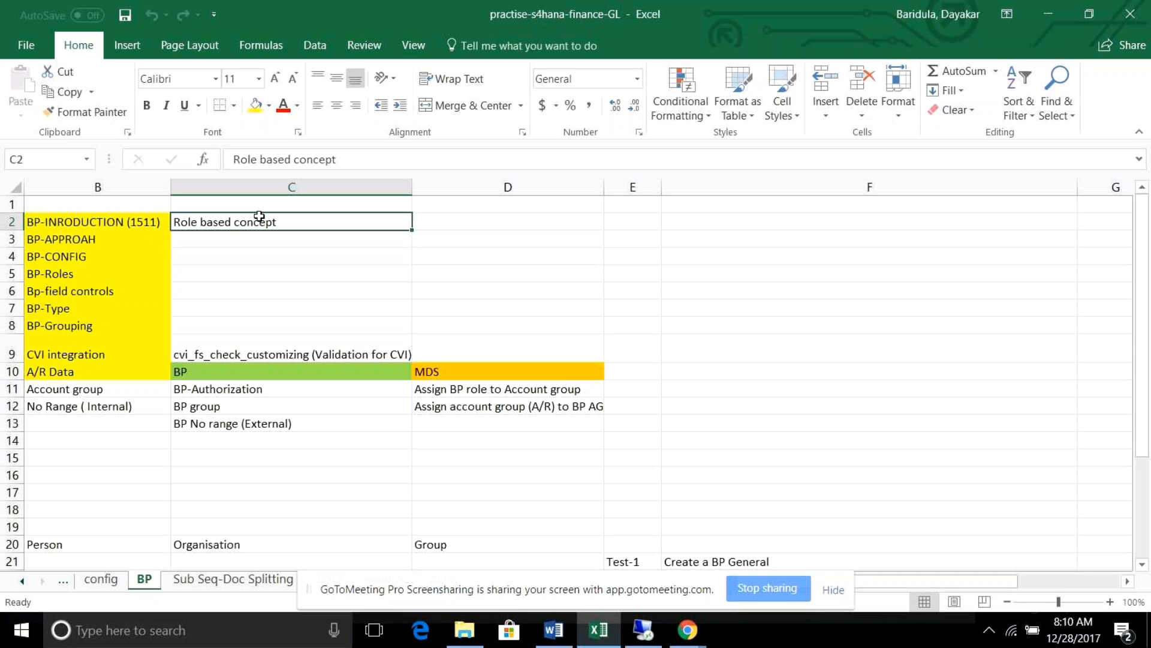
click(228, 242)
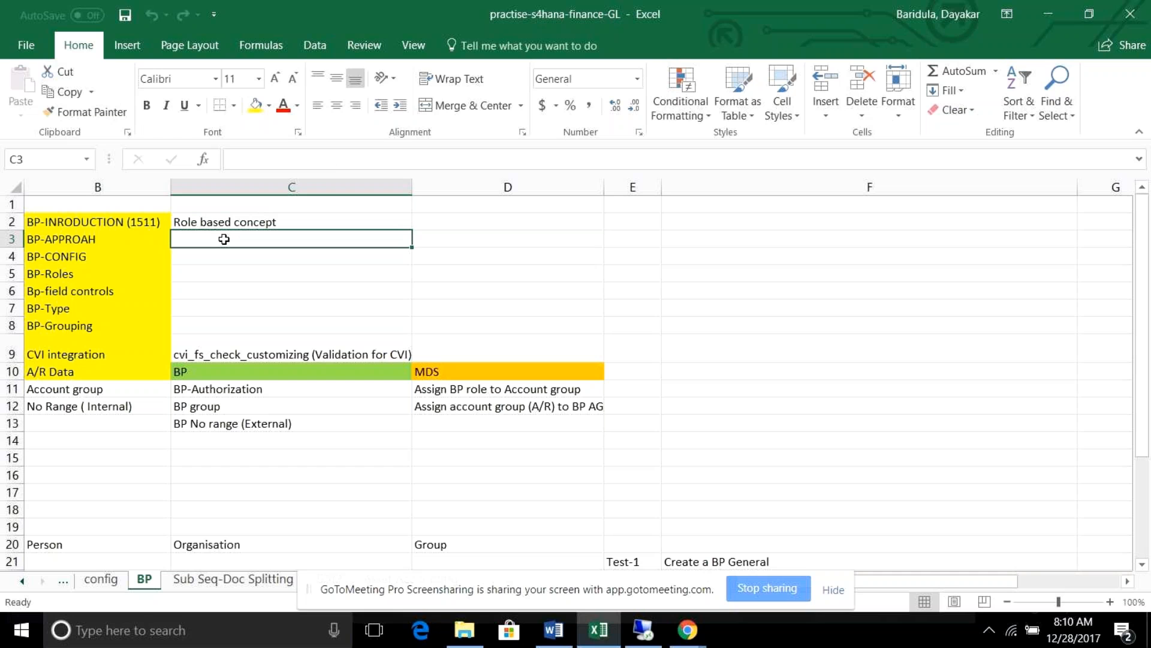
Log on to S/4 Hana 1709 (client 800) from SAP Logon 740 with the saved user and password.
click(645, 632)
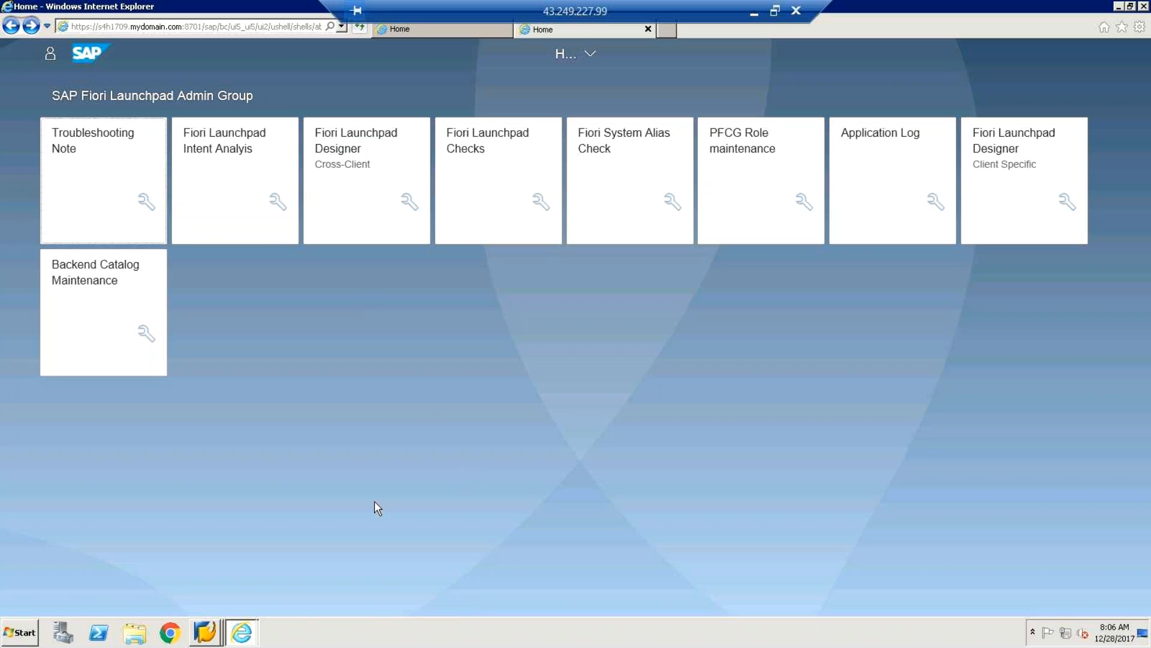
mouse_move(211, 641)
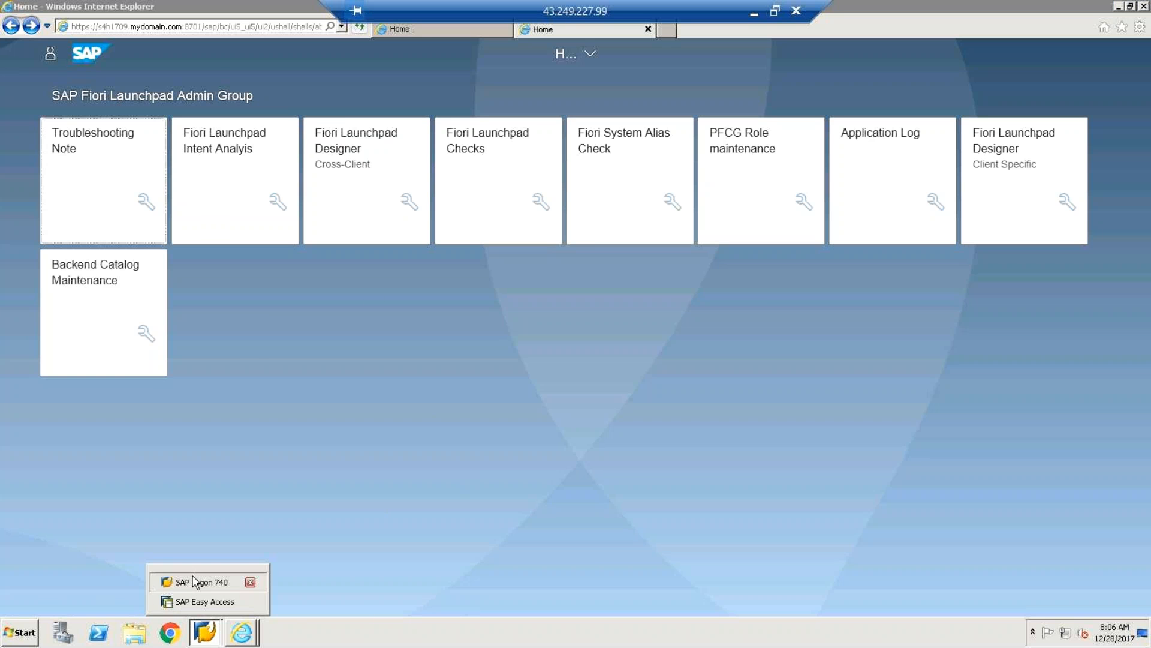
click(175, 580)
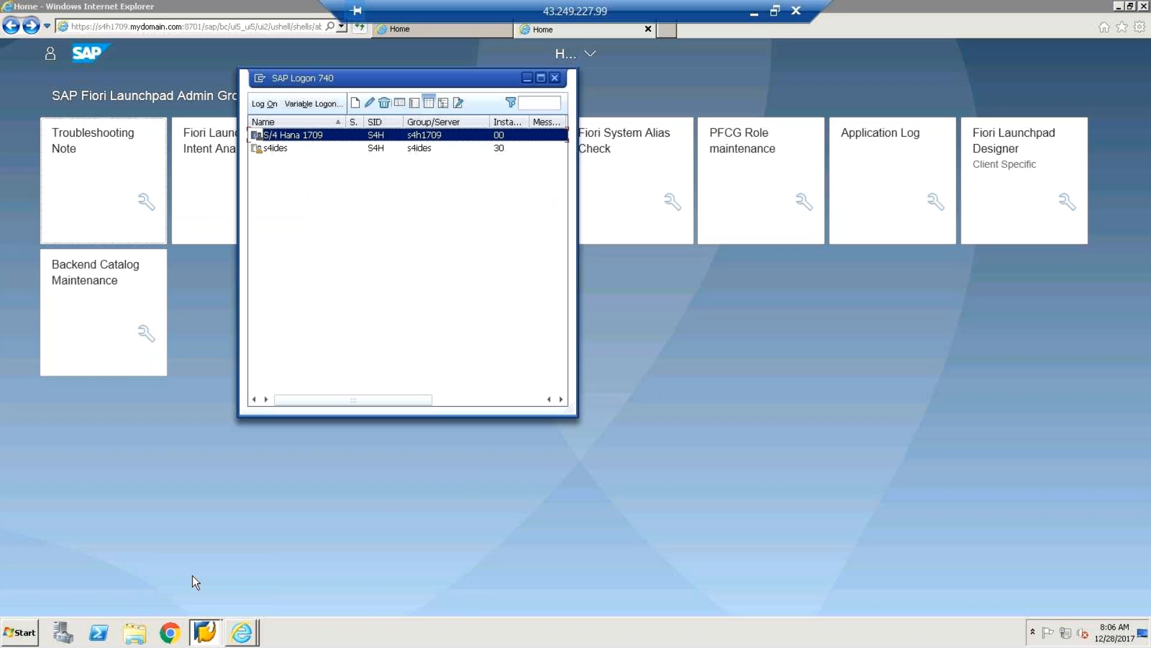
double_click(397, 139)
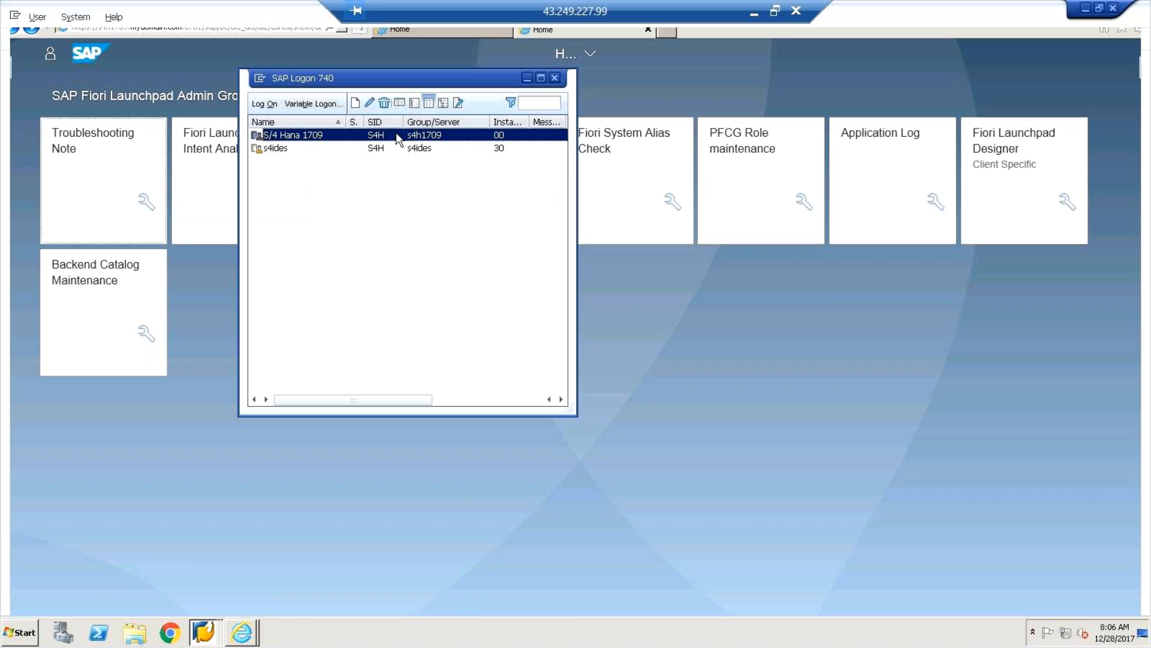
text(s)
click(137, 164)
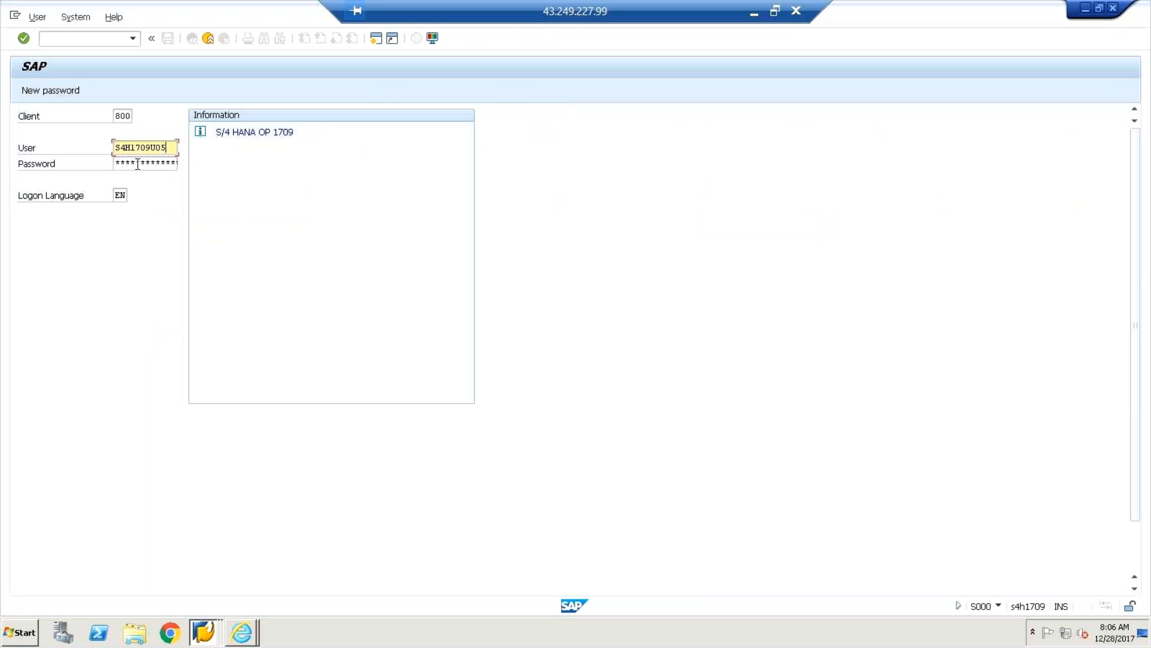
click(130, 163)
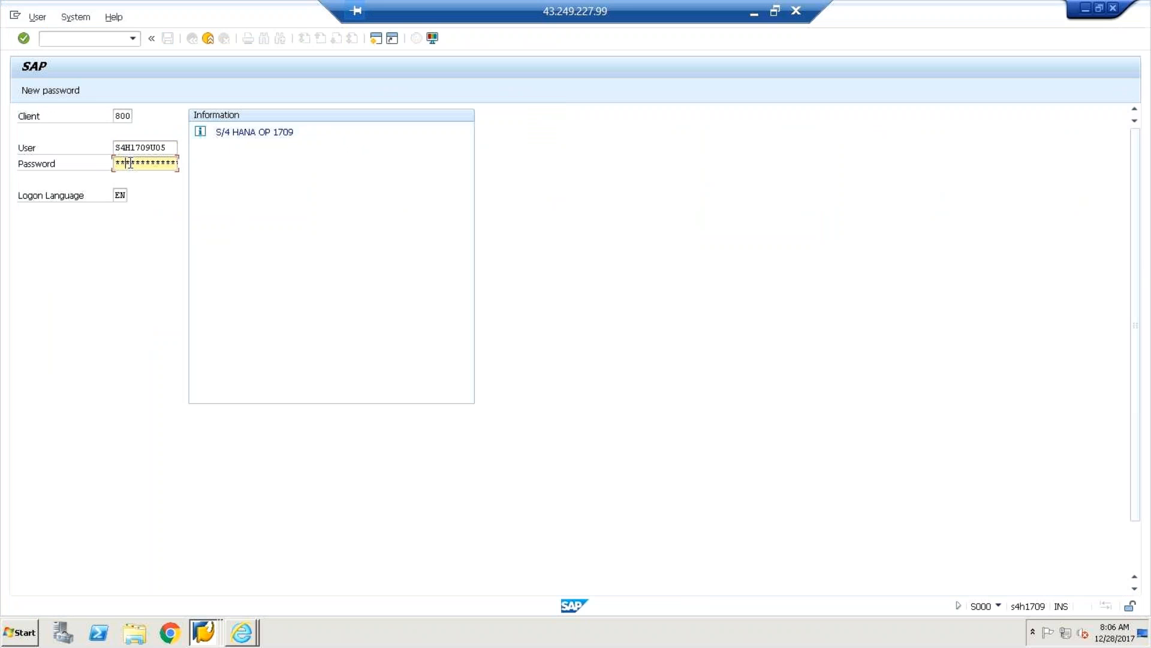
text(*******)
key(Return)
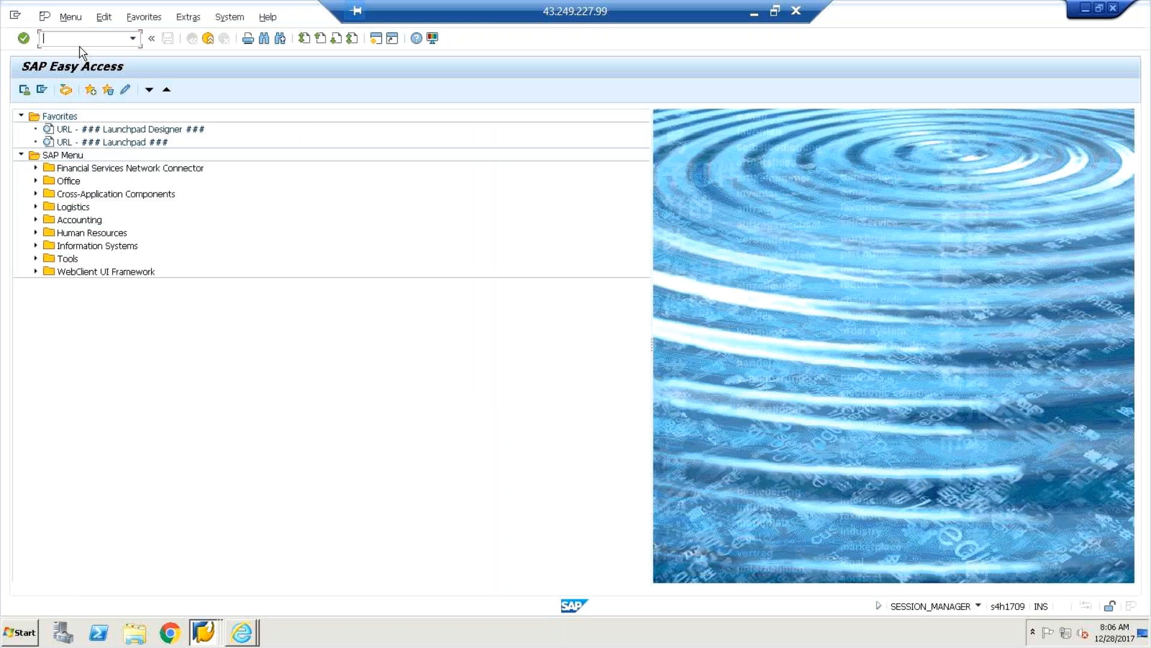
Run transaction FD01, which redirects to BP's Create Business Partner prompt.
text(fd0)
text(1)
key(Return)
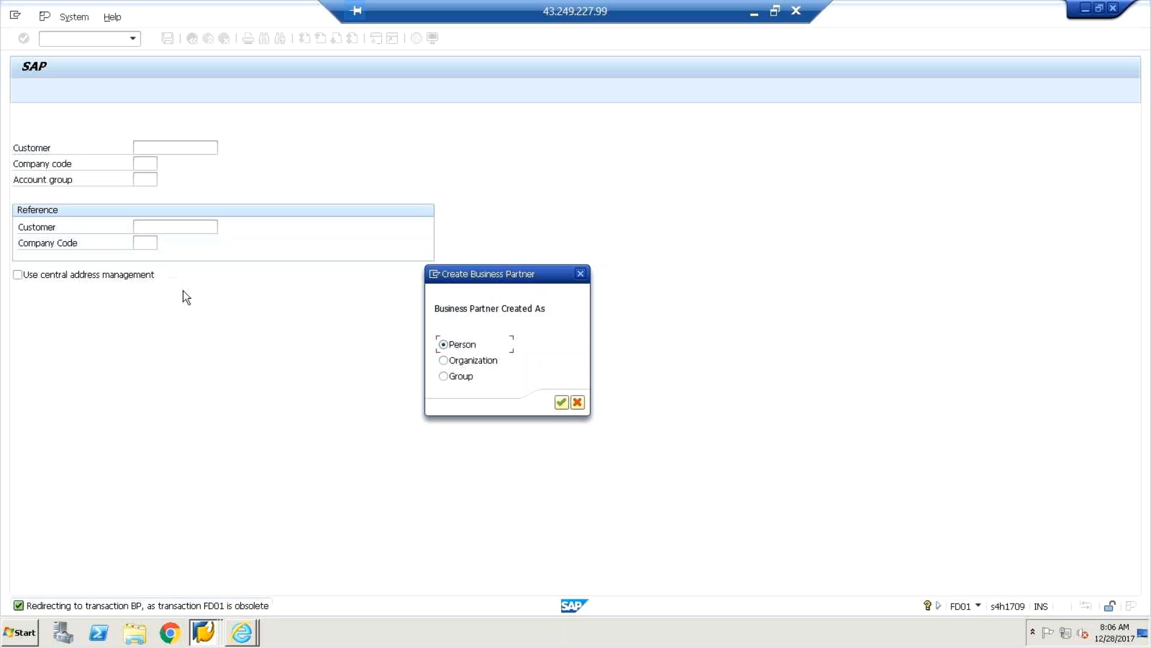
Accept Person as the business partner type and review the system details in the status bar.
key(Return)
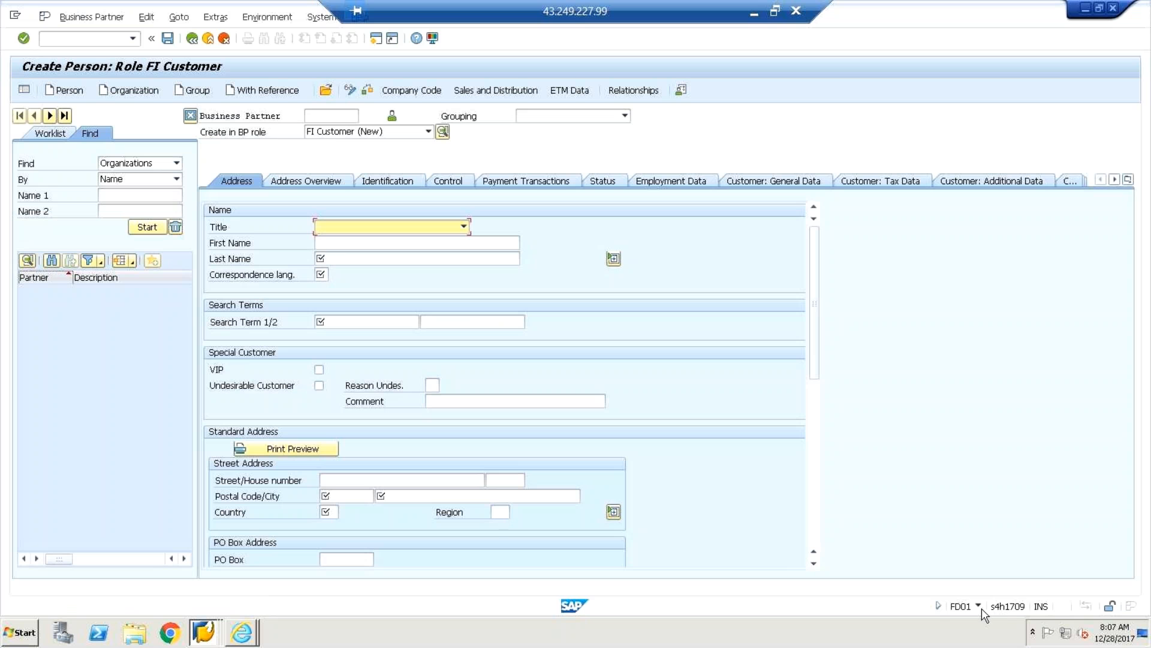
click(978, 605)
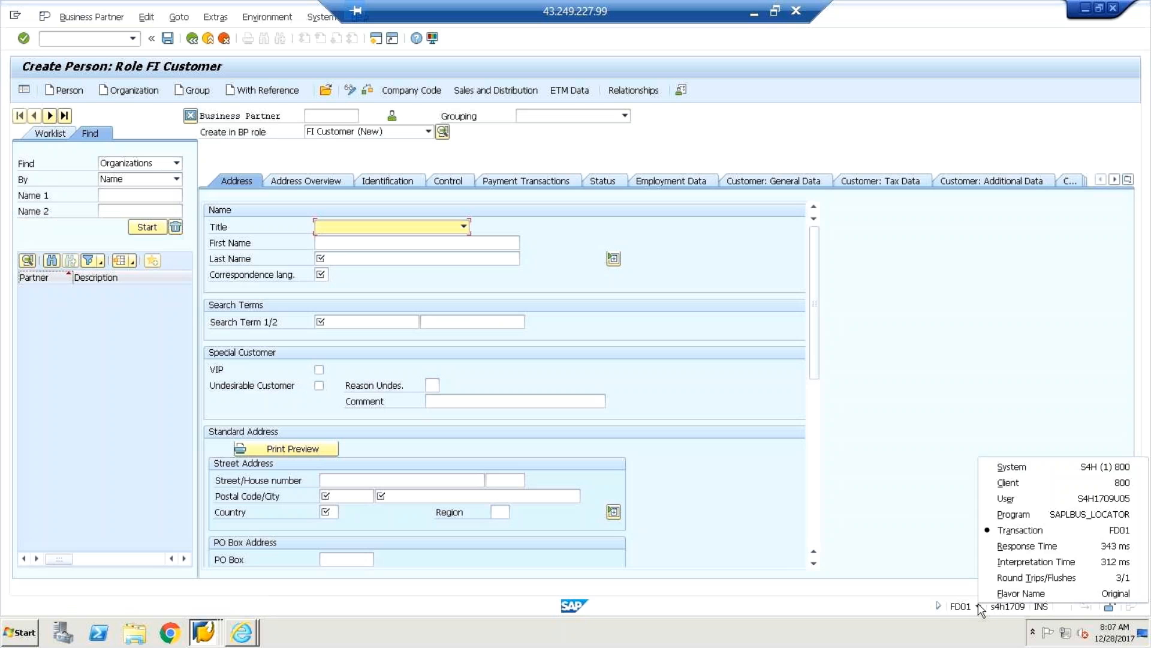
click(928, 566)
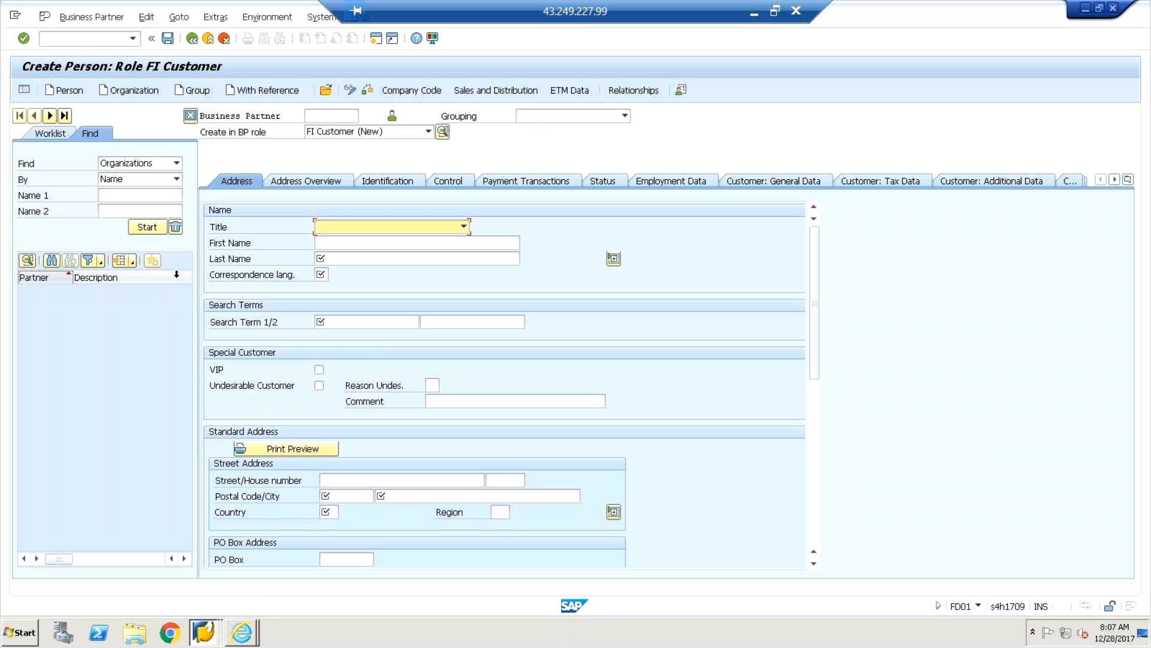
Start vendor creation by entering /nxk01 in the command field in place of fd01.
click(132, 39)
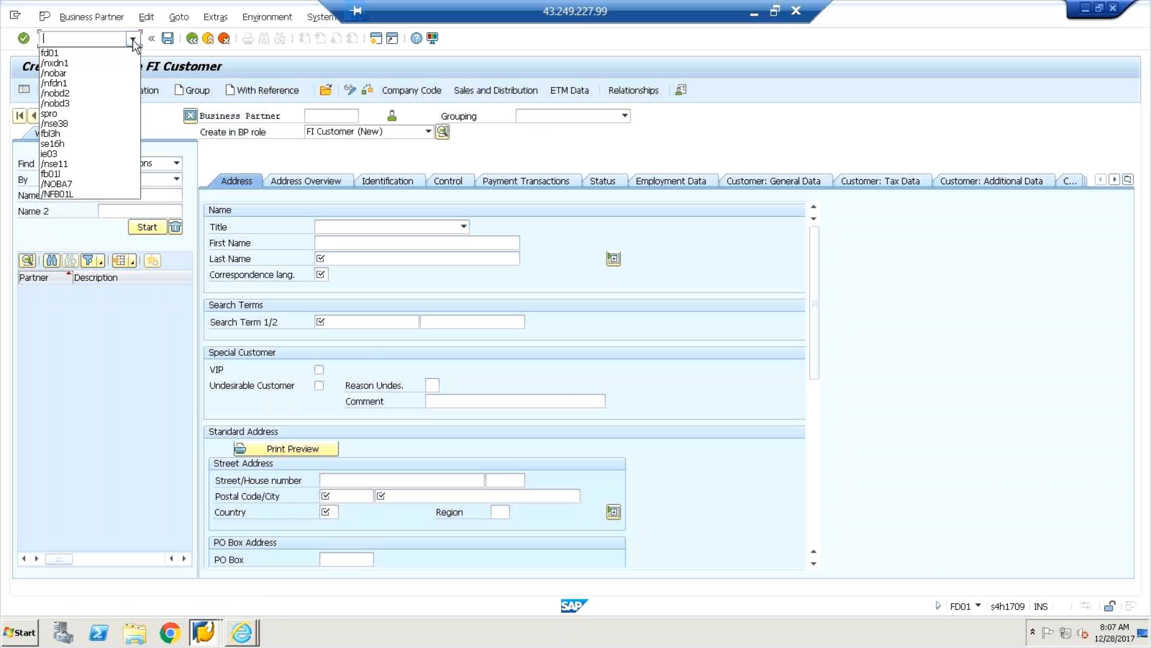
click(64, 54)
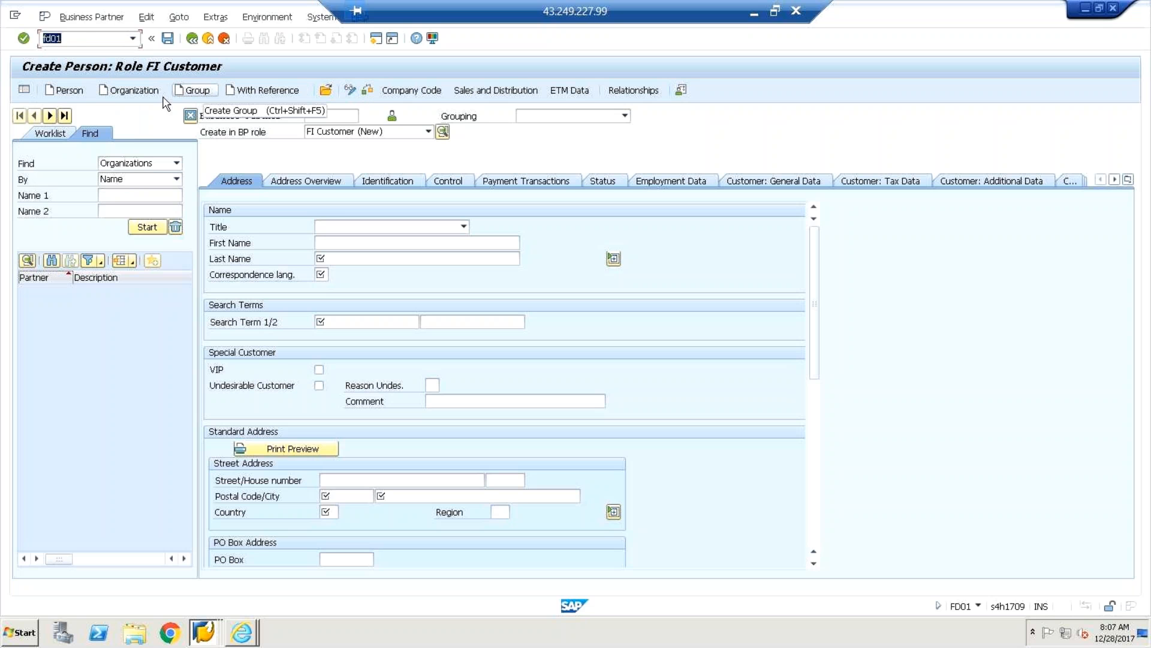
click(85, 39)
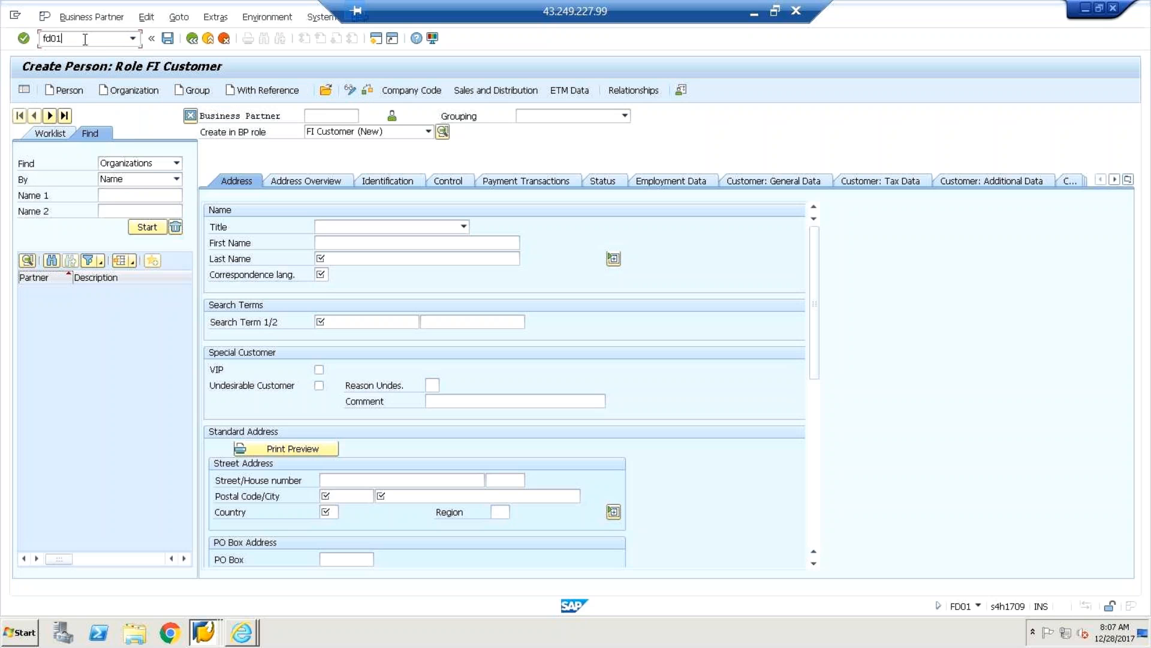
key(BackSpace)
key(BackSpace)
key(BackSpace)
key(BackSpace)
text(xk01)
key(Return)
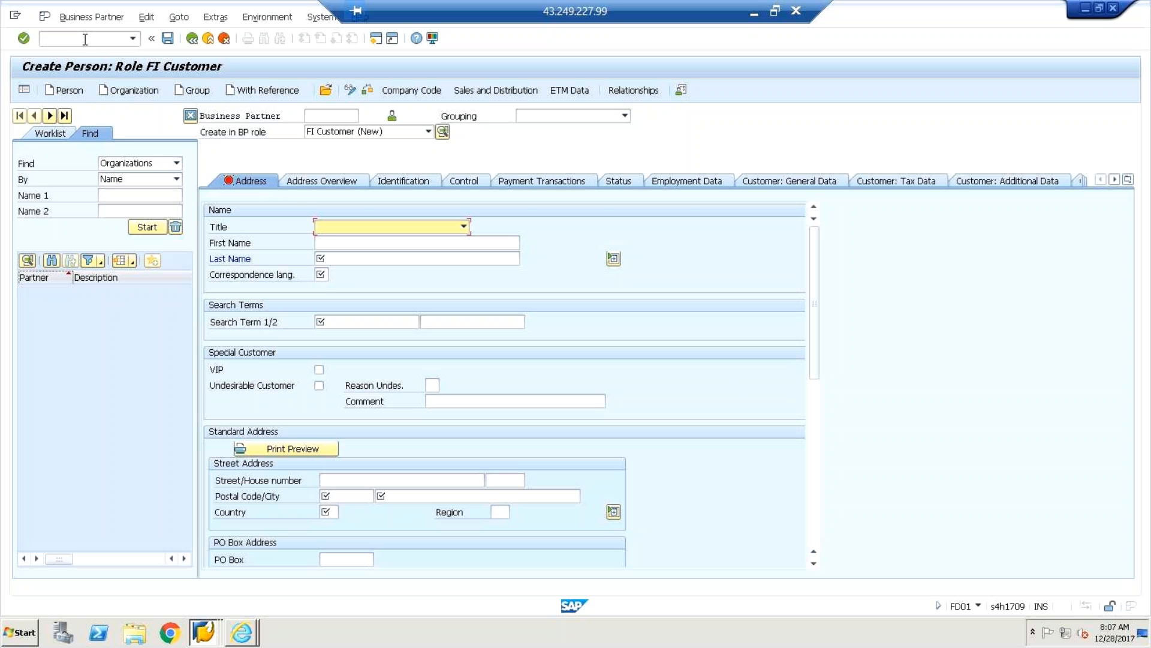
click(85, 39)
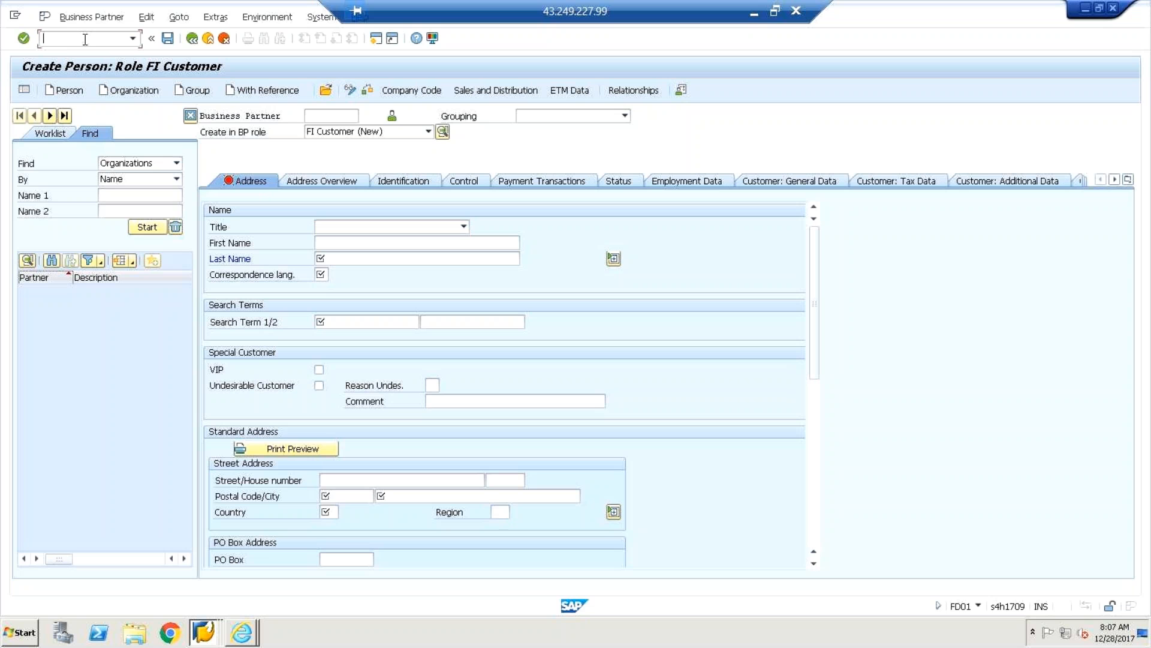
text(/nxk01)
key(Return)
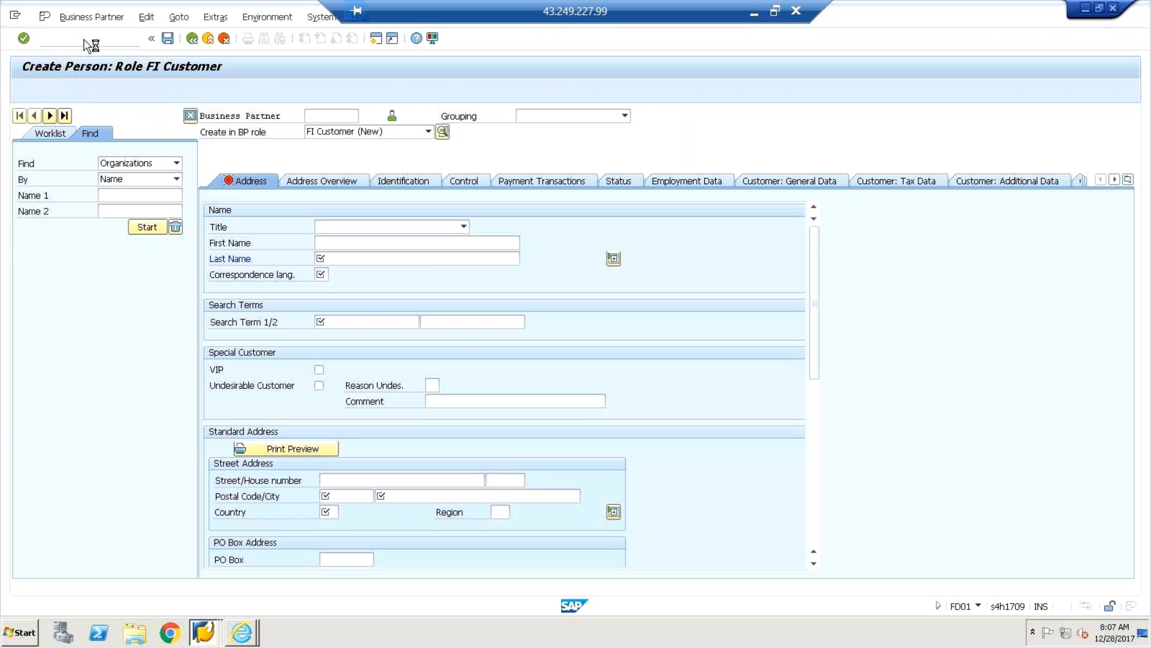
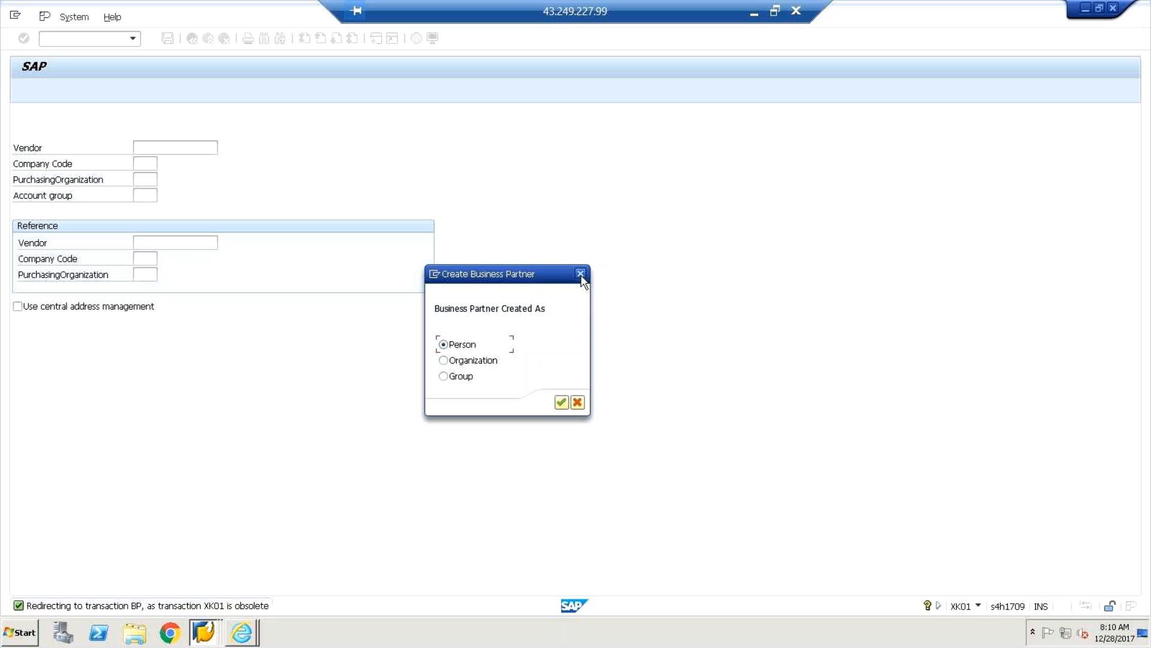
Confirm Person and create the new business partner in the FI Customer role.
key(Return)
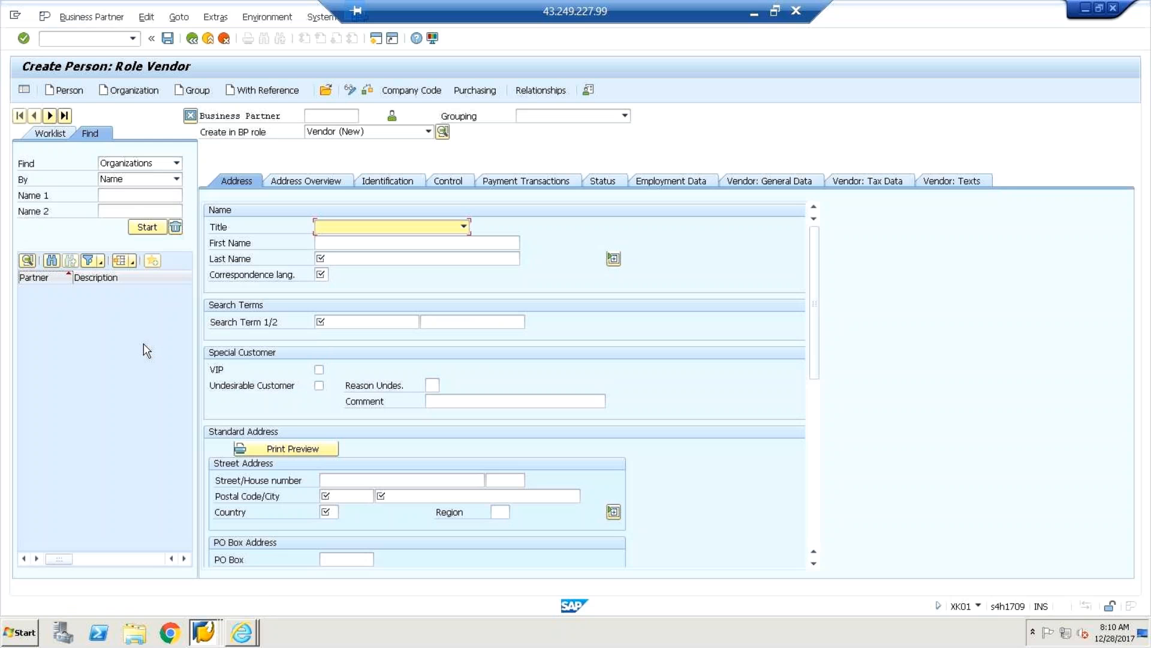
click(429, 132)
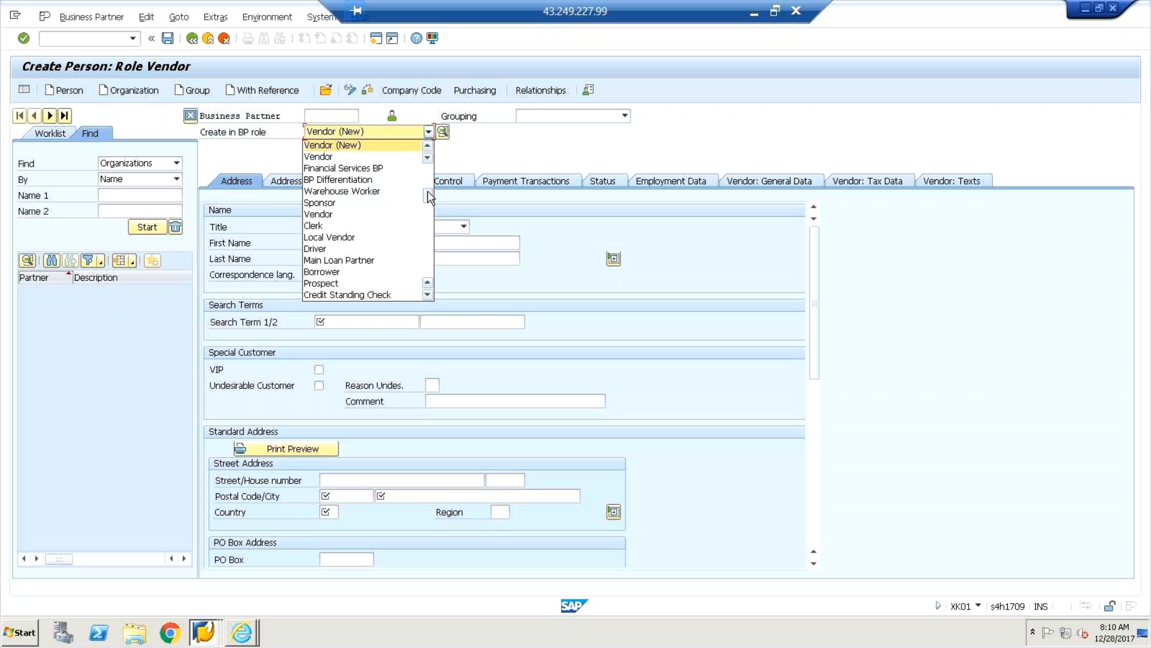
scroll(429, 194, up, 3)
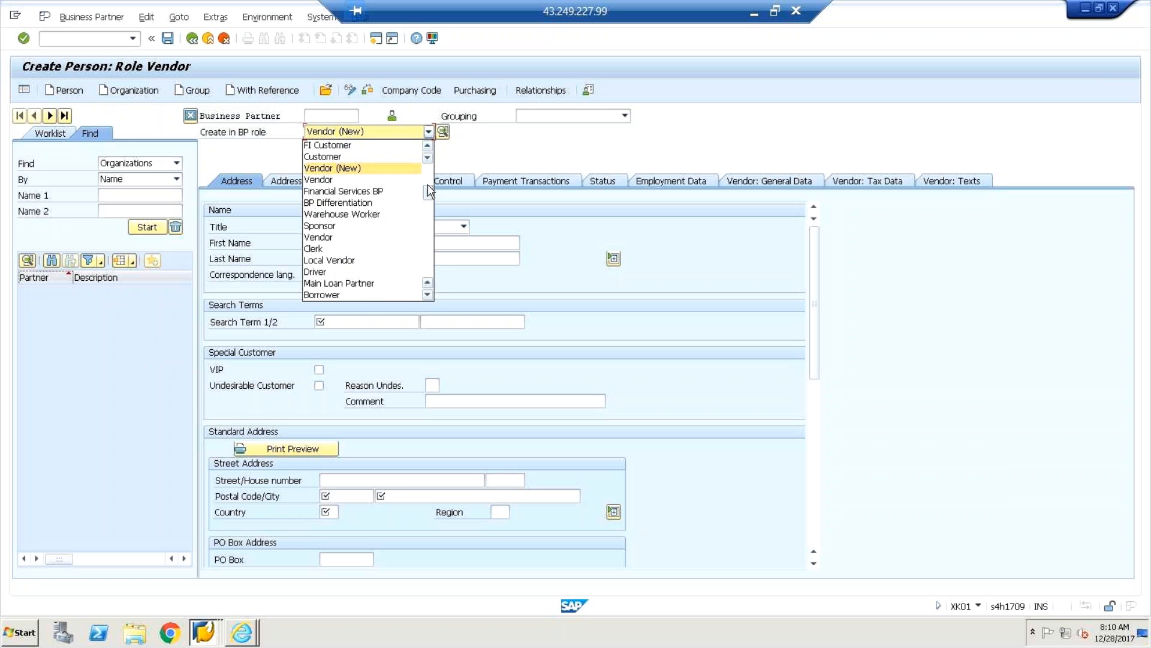
scroll(430, 184, up, 1)
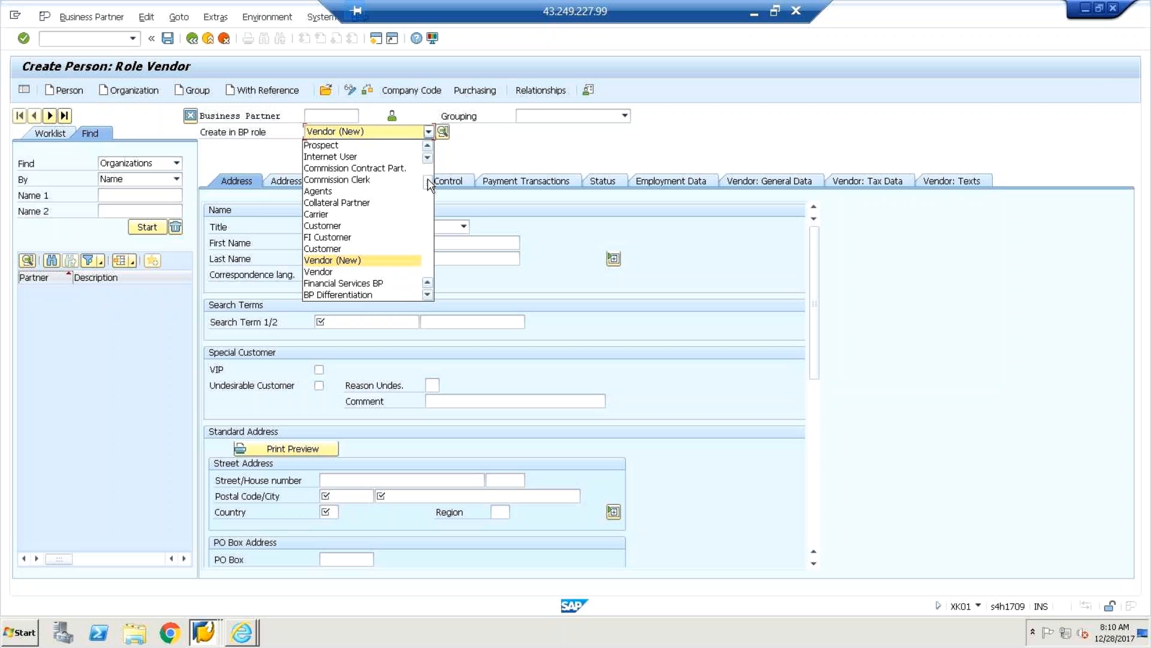
click(353, 238)
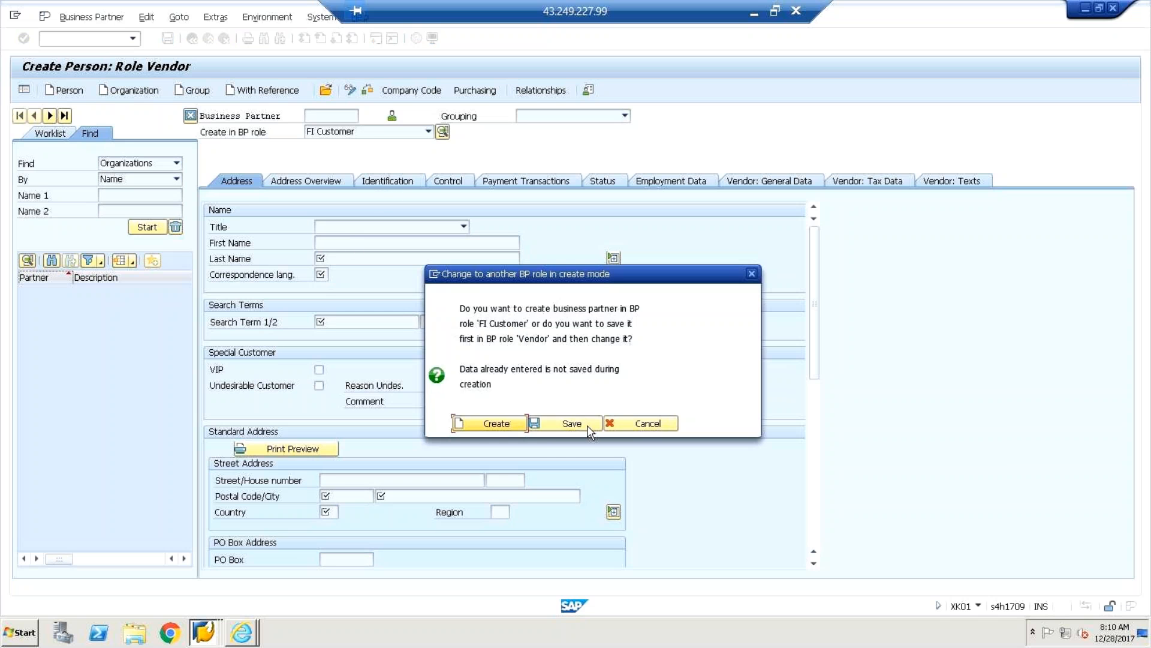
click(493, 424)
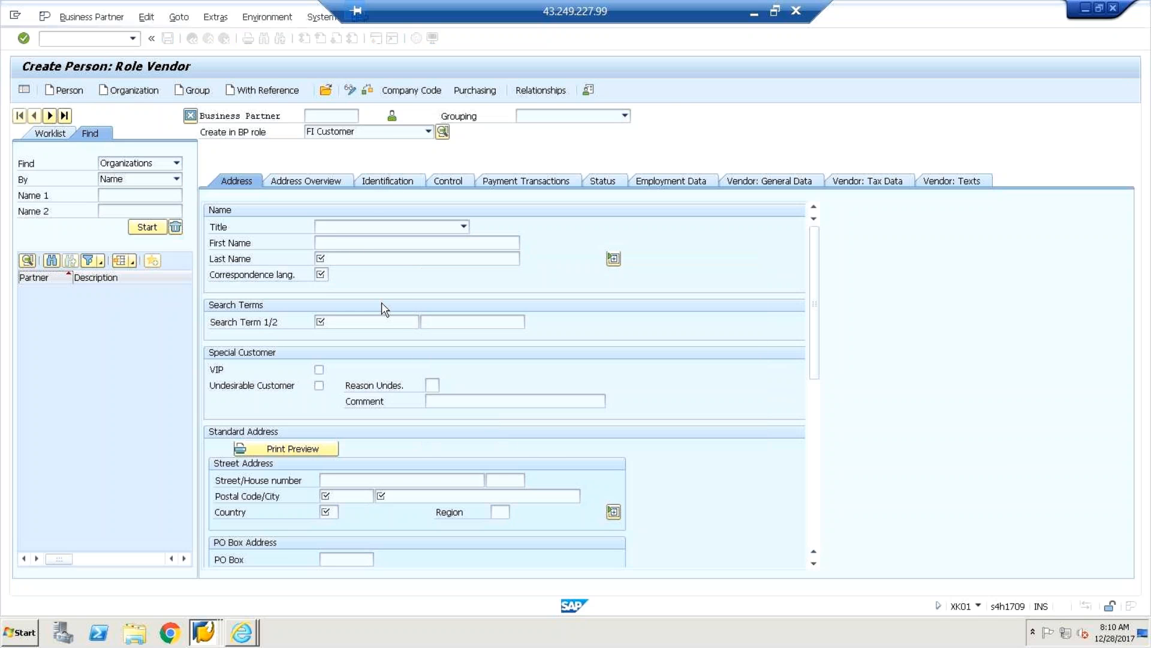
Switch the new person's creation role to Business Partner (Gen.).
click(322, 115)
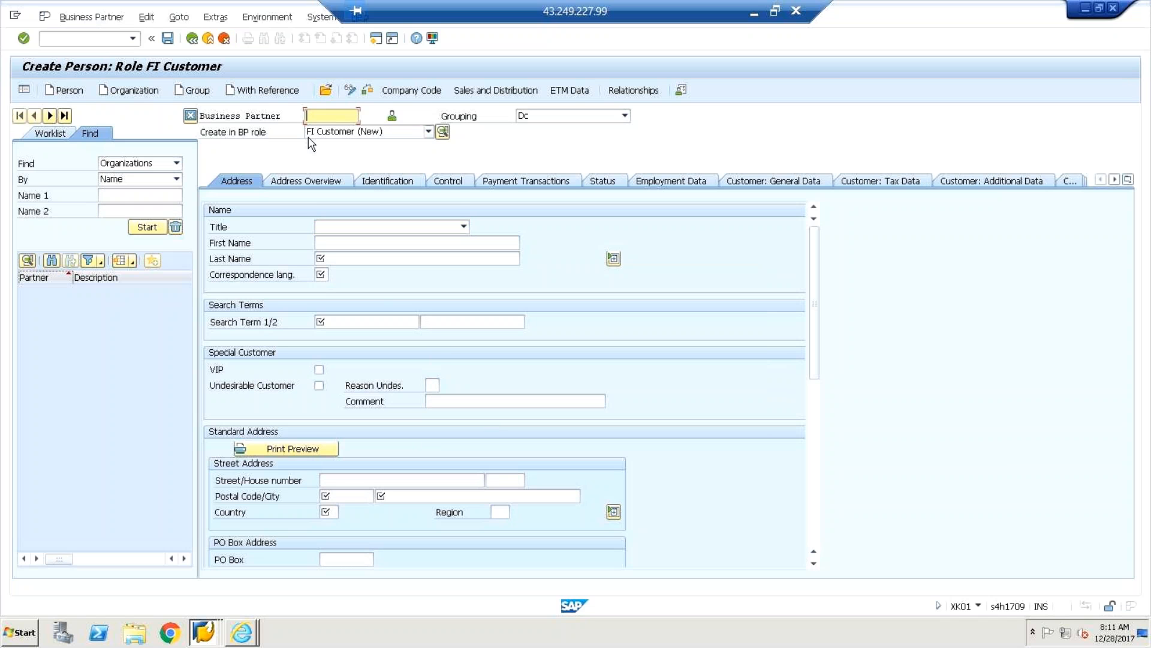
click(428, 133)
scroll(434, 192, down, 2)
scroll(436, 206, down, 2)
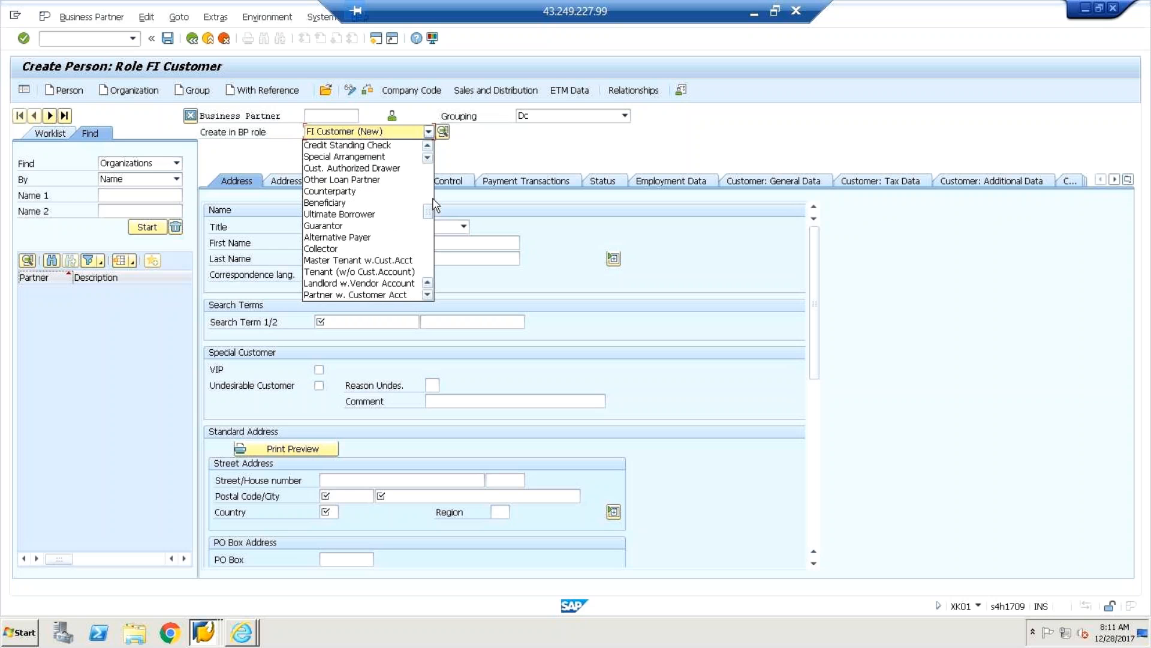
scroll(434, 191, up, 4)
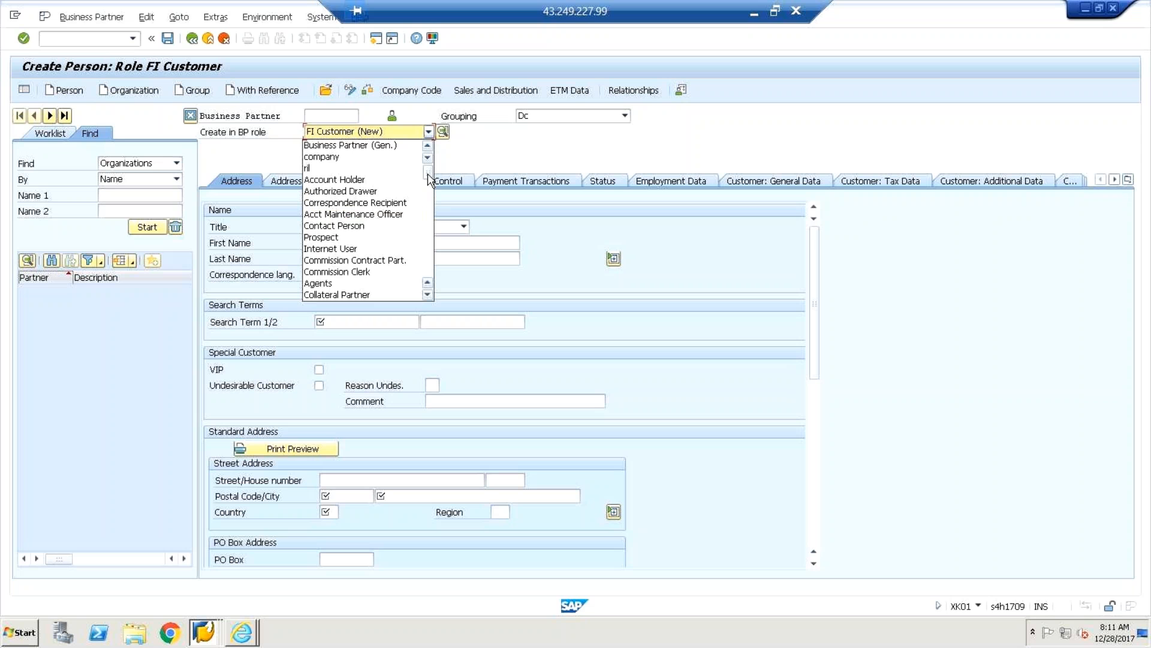
click(368, 148)
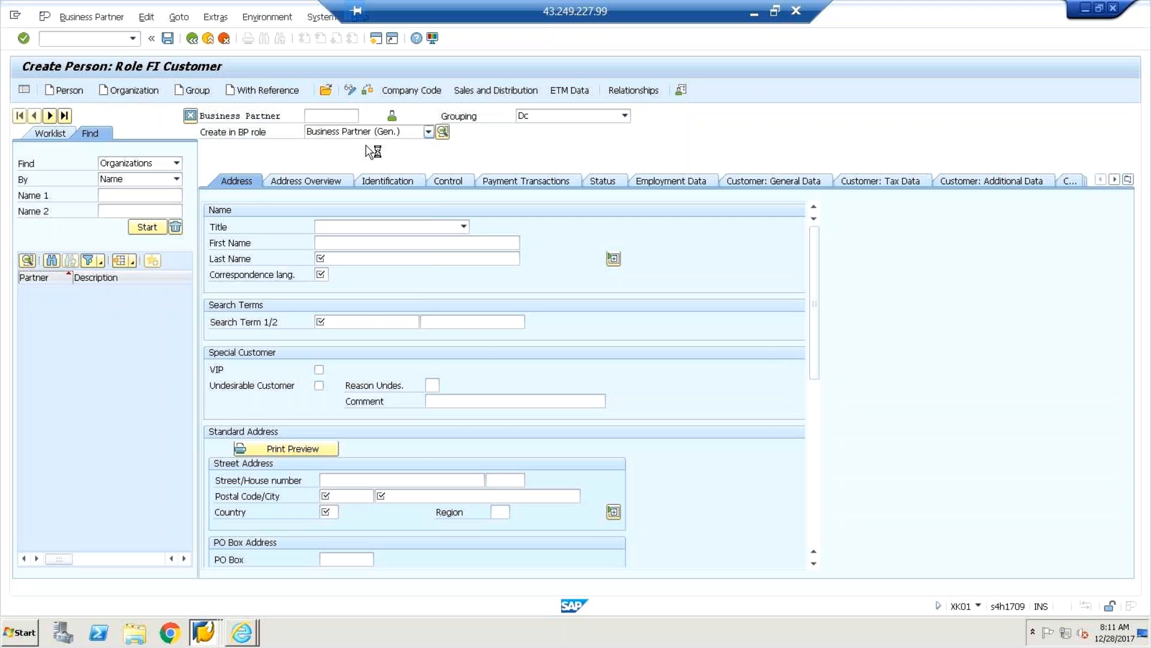
click(496, 439)
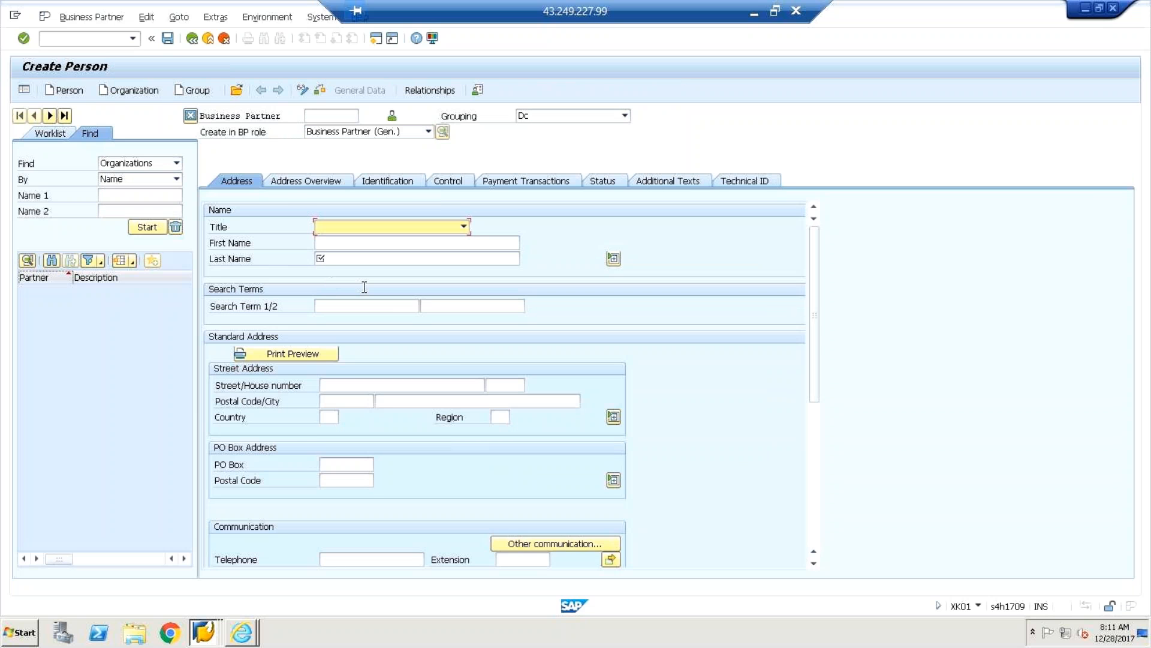
Review the person's Address, Address Overview, Control and Payment Transactions tabs.
click(236, 187)
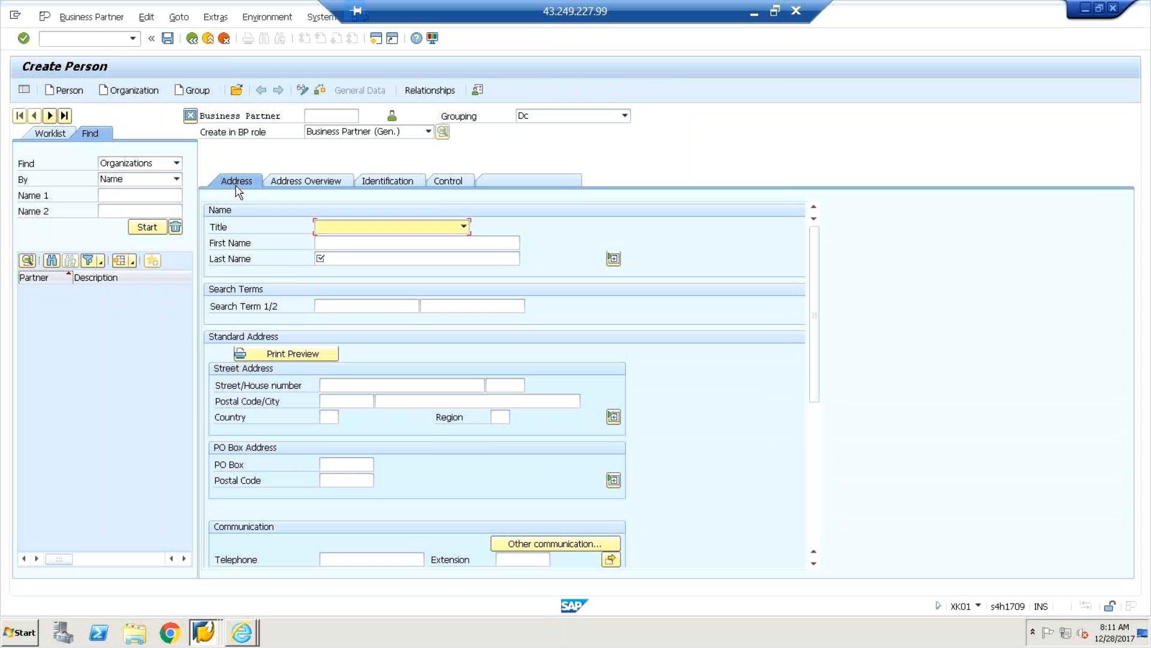
click(296, 183)
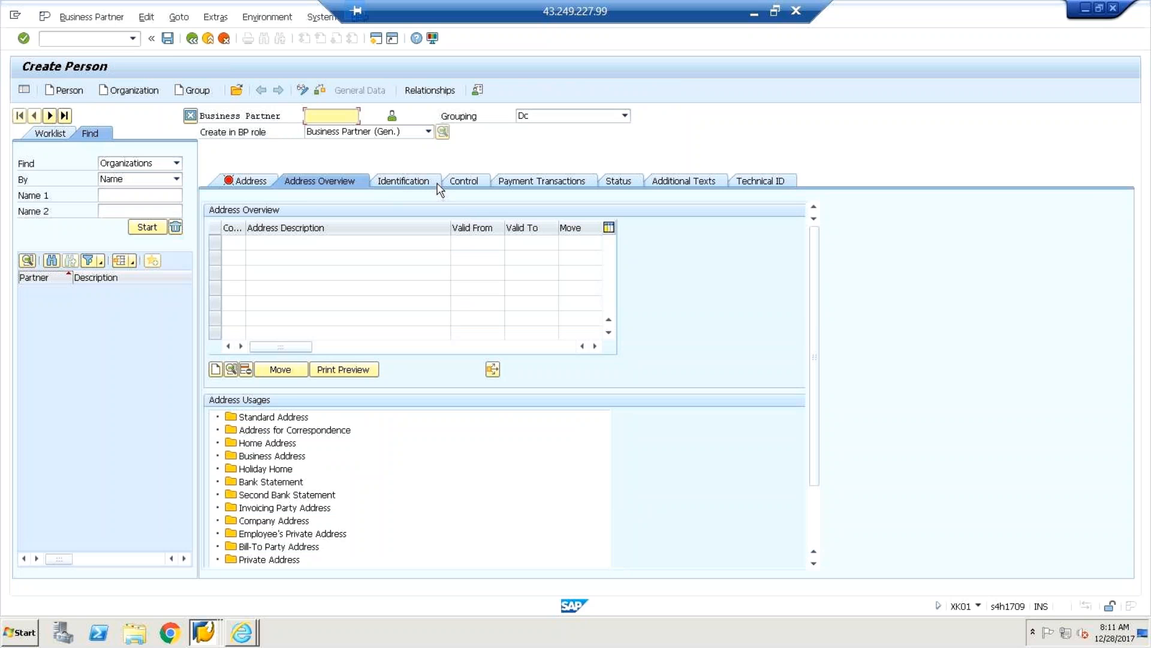
click(464, 182)
click(559, 186)
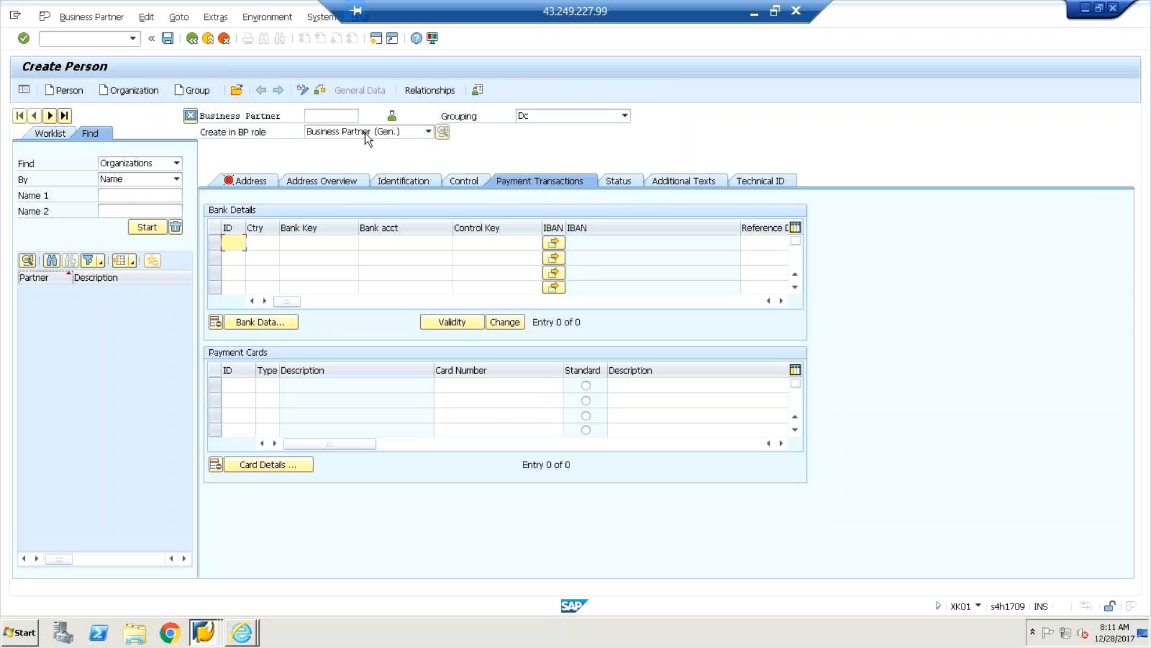
click(332, 117)
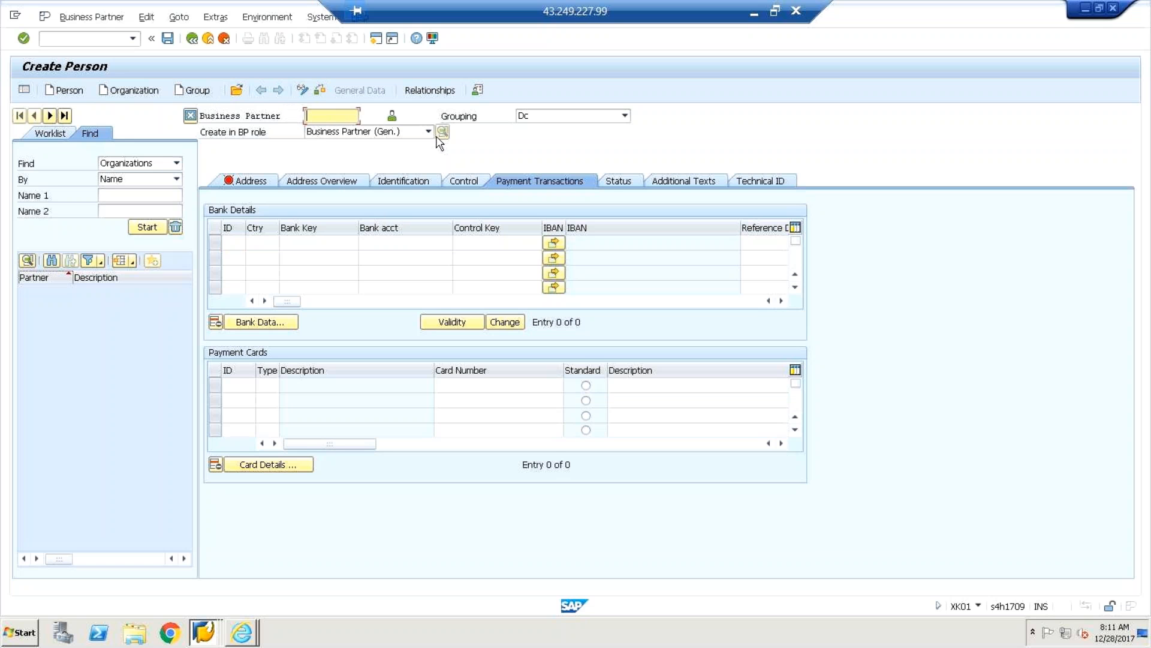
List existing organizations and start to open partner 111, then cancel.
click(150, 229)
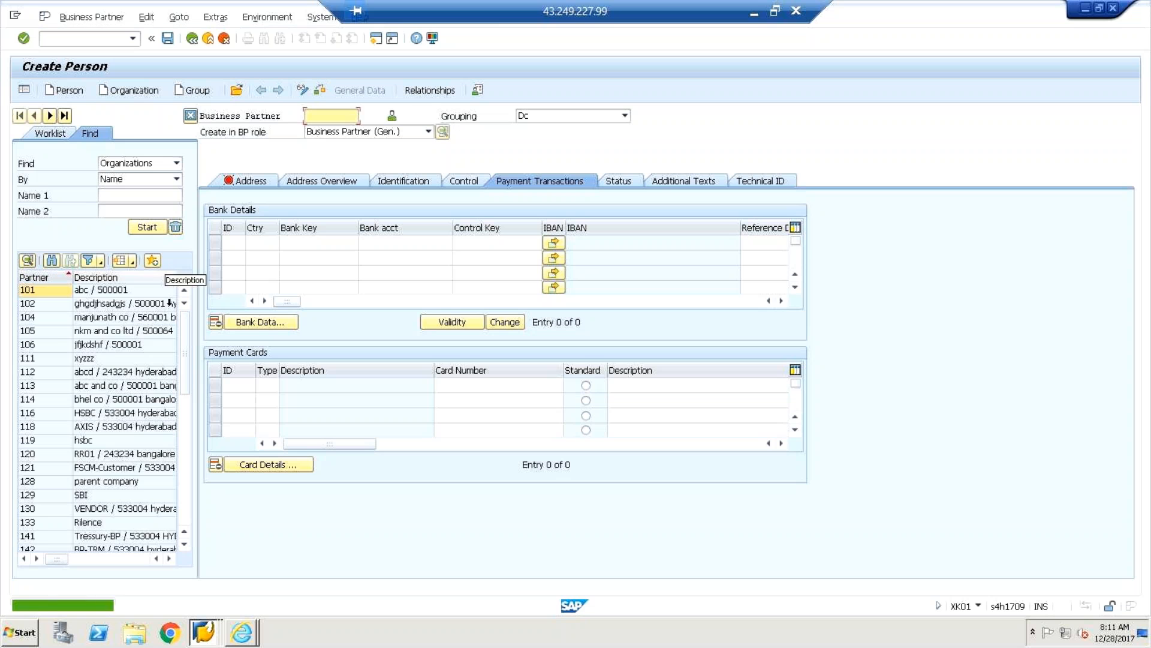
drag(189, 361, 187, 384)
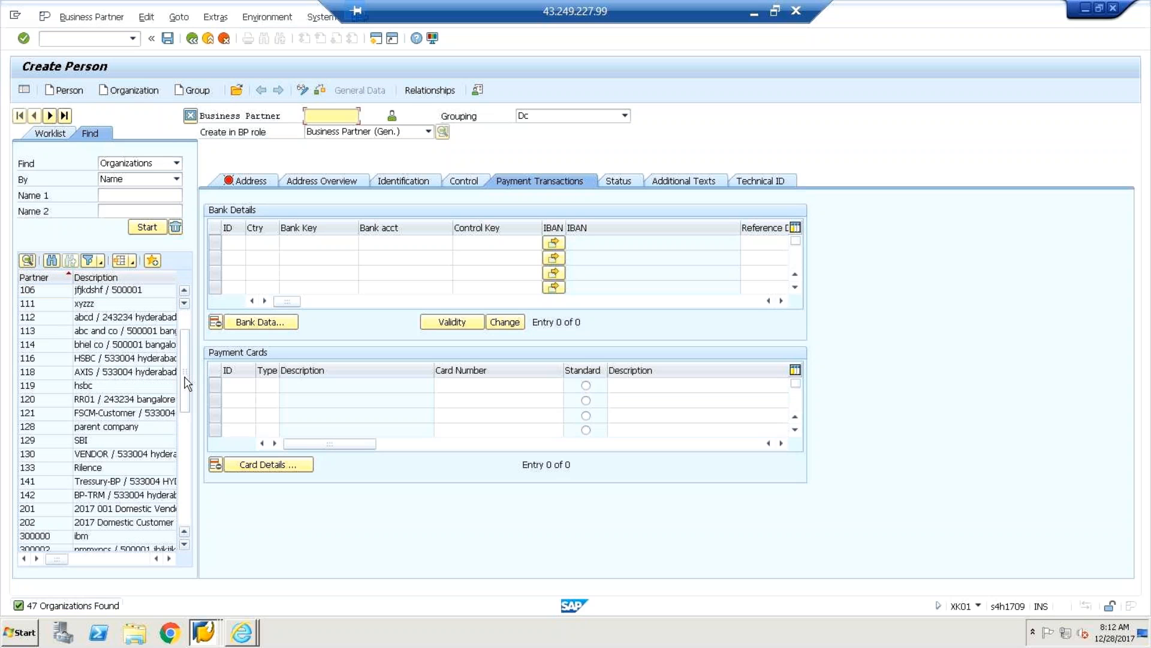
double_click(43, 304)
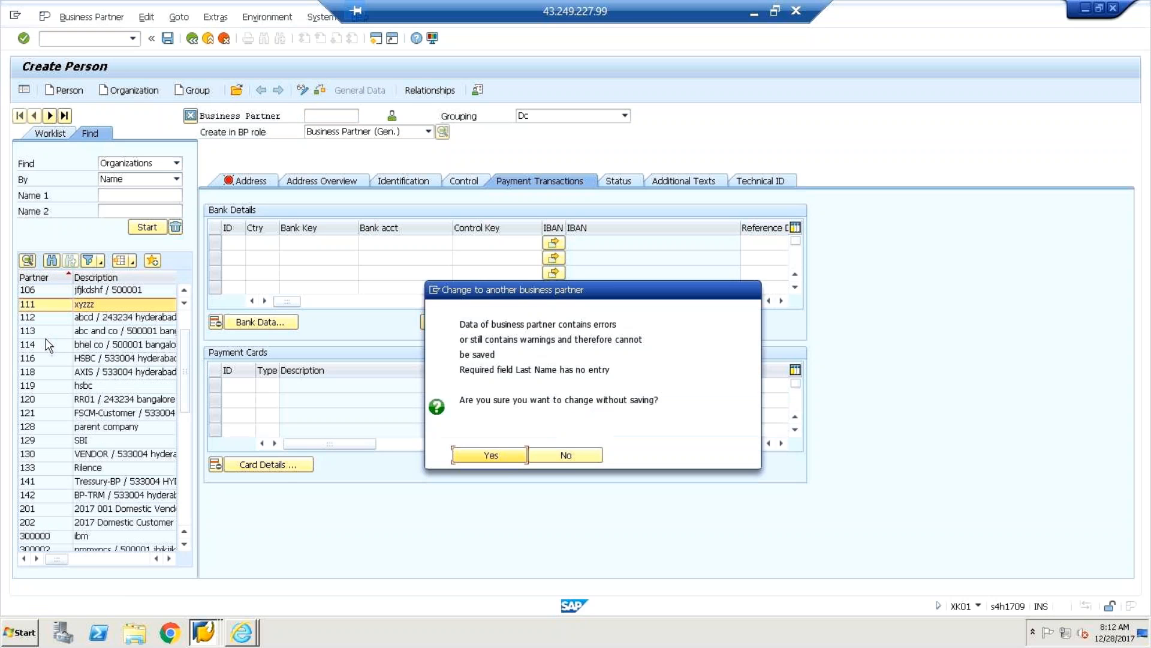
click(566, 455)
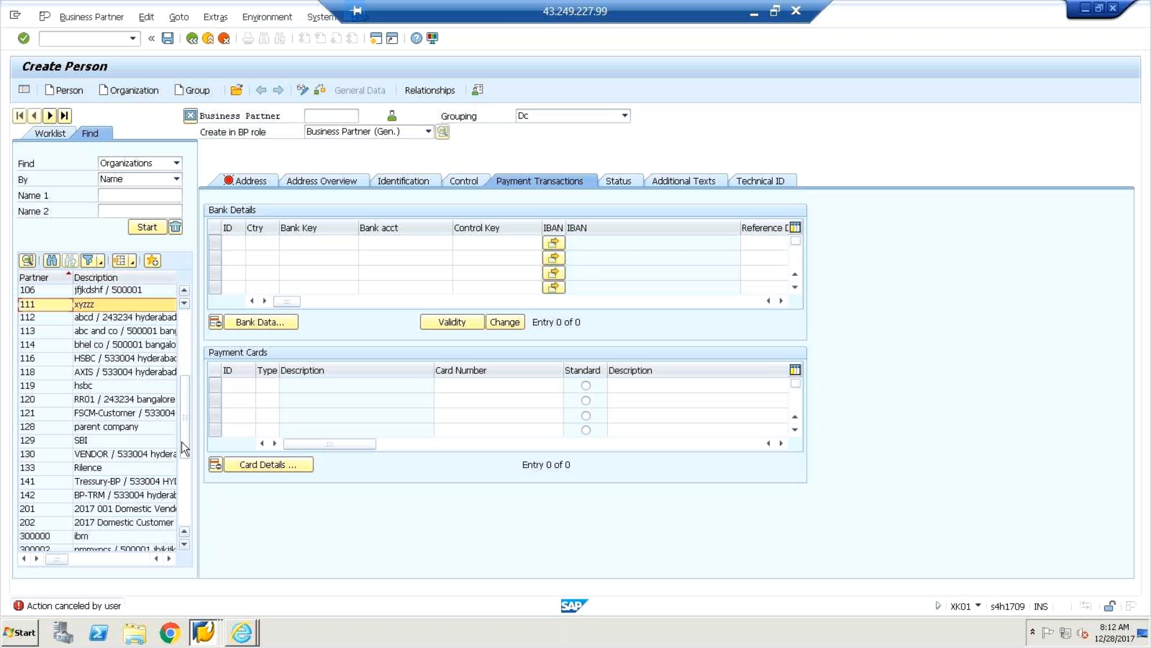
scroll(184, 448, down, 3)
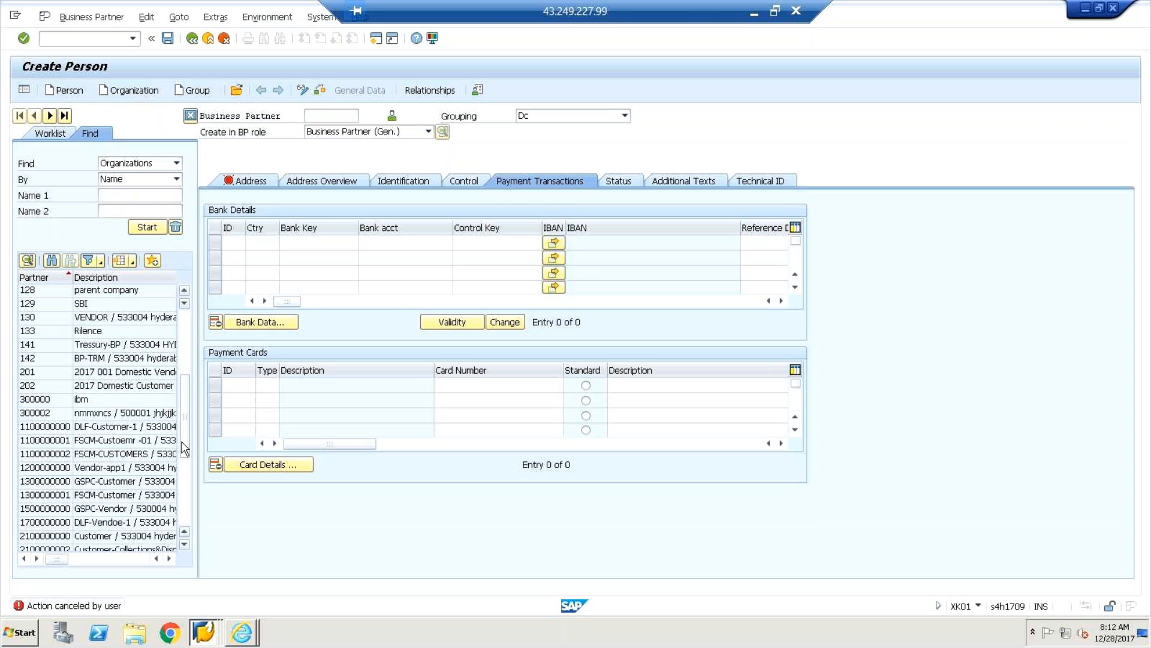
double_click(72, 440)
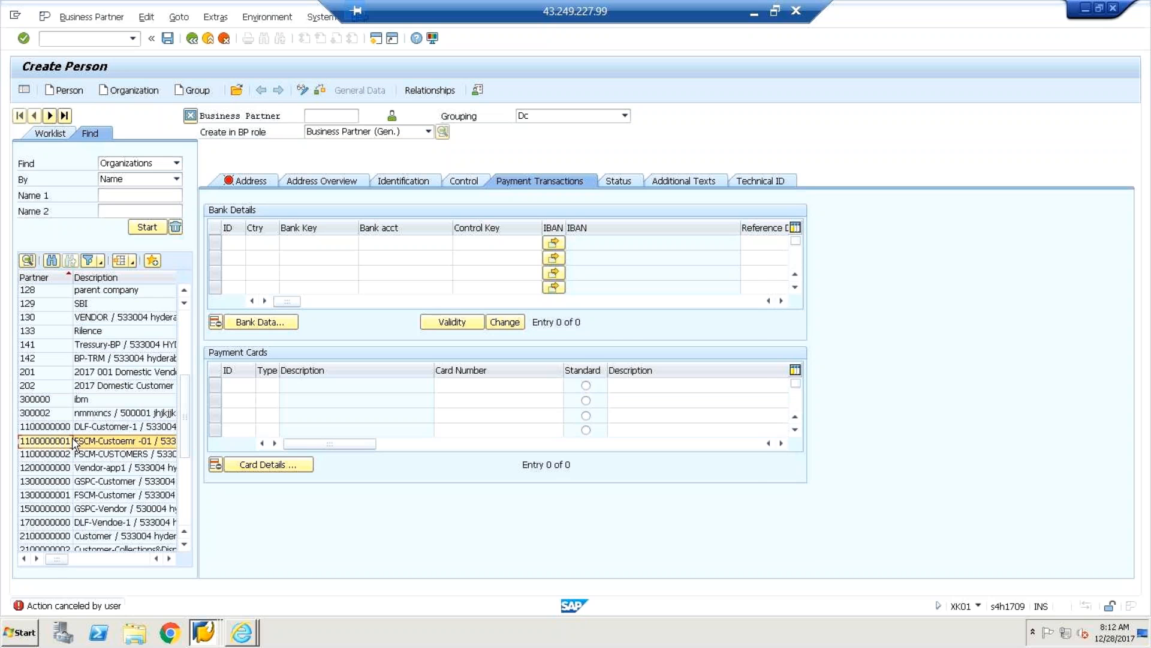
key(Return)
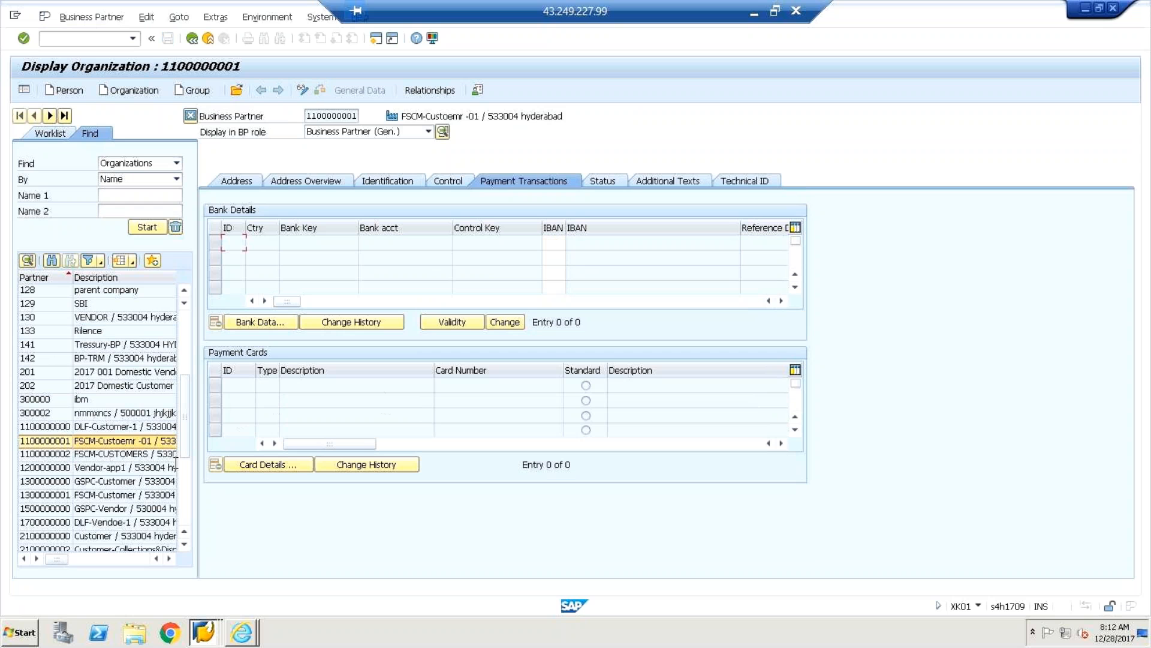
click(248, 185)
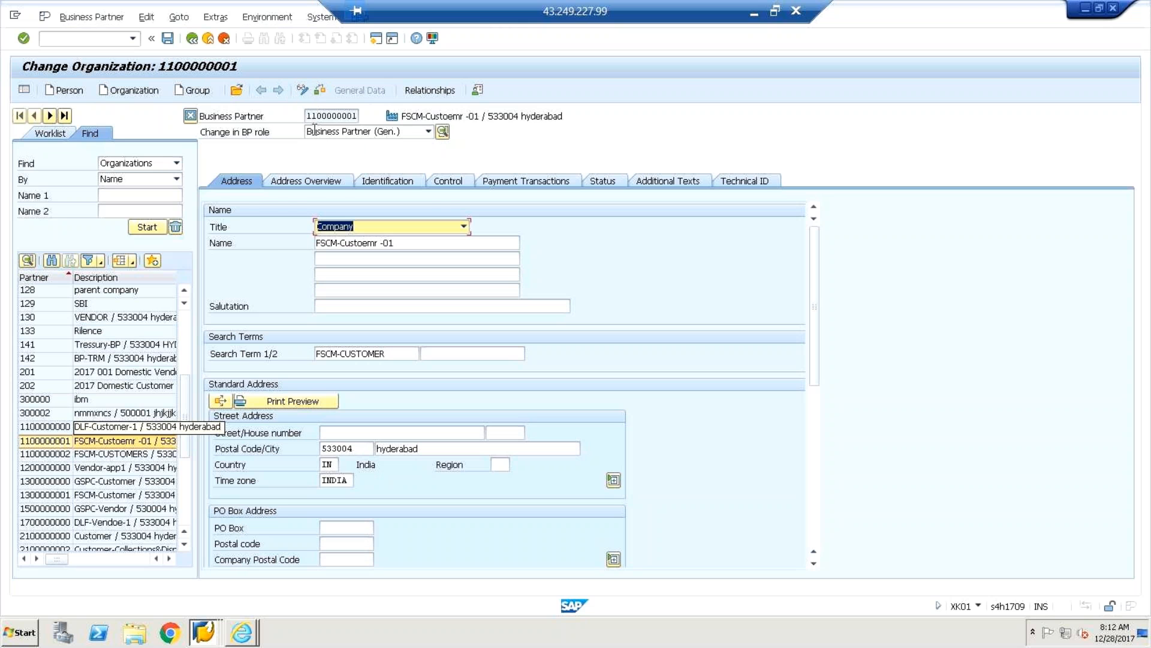
click(428, 131)
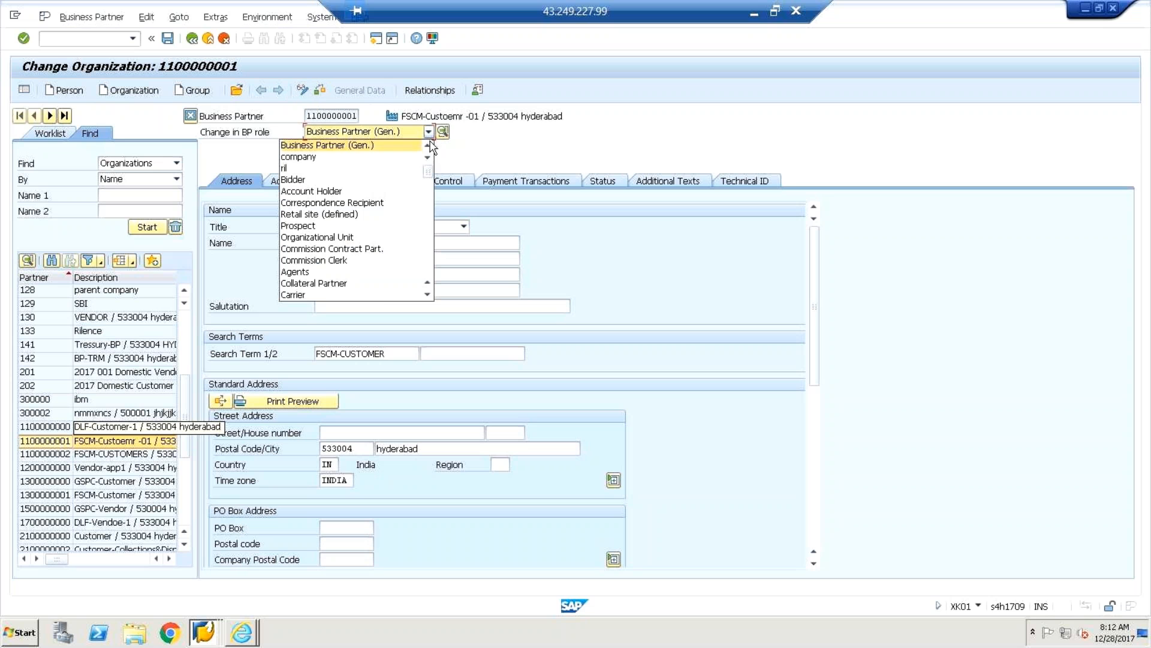
mouse_move(429, 180)
mouse_down()
mouse_move(433, 252)
mouse_move(428, 198)
mouse_up()
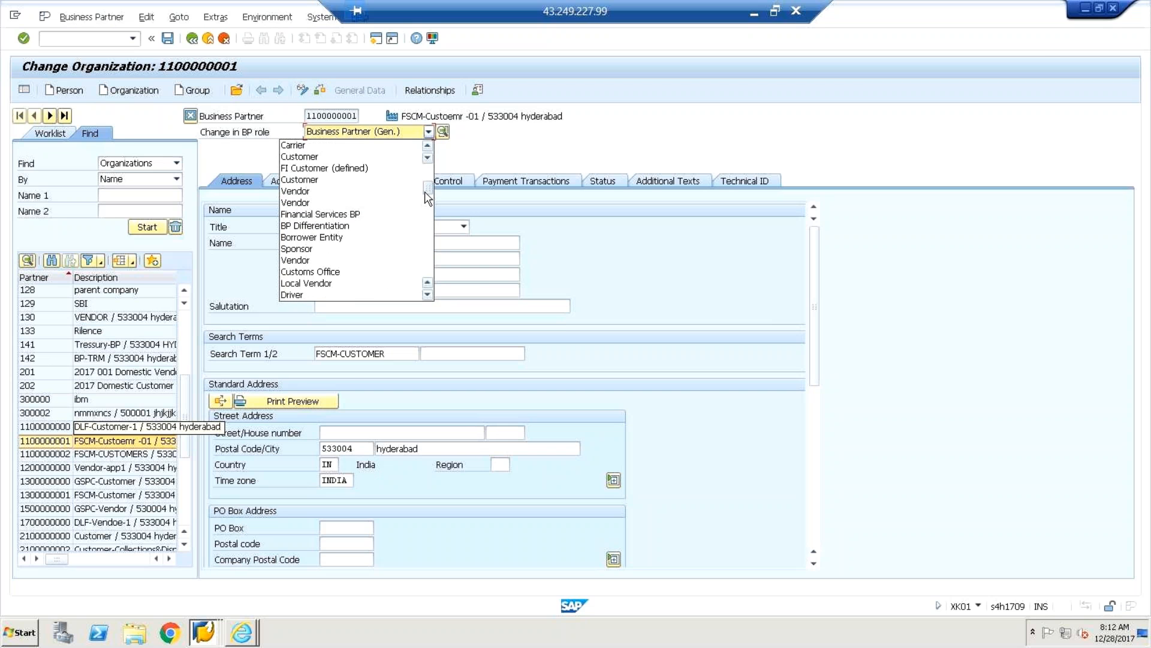
click(352, 169)
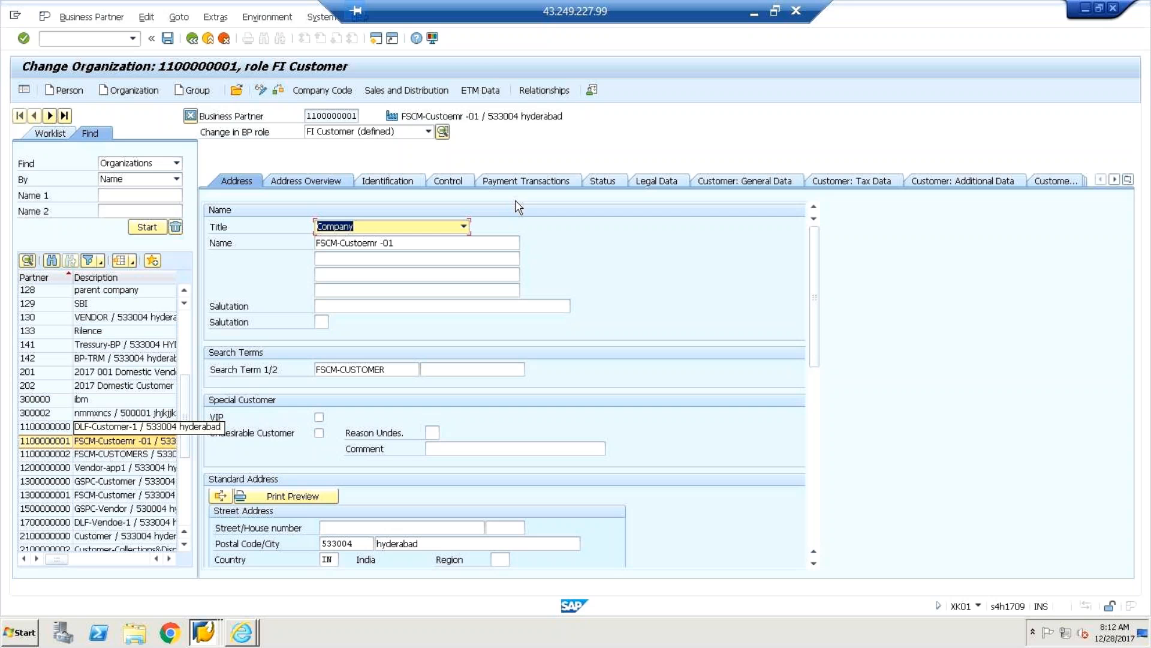
Check Address Overview, Control, Payment, General Data (account group DLFC) and Tax tabs, then Company Code data.
click(286, 182)
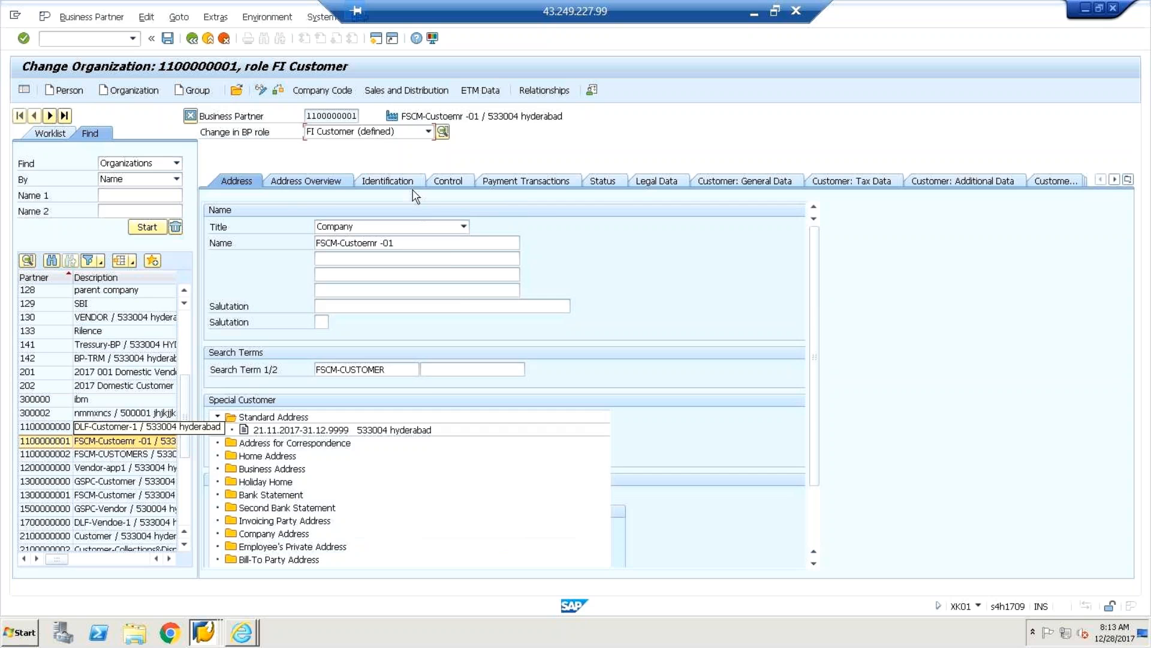
click(441, 181)
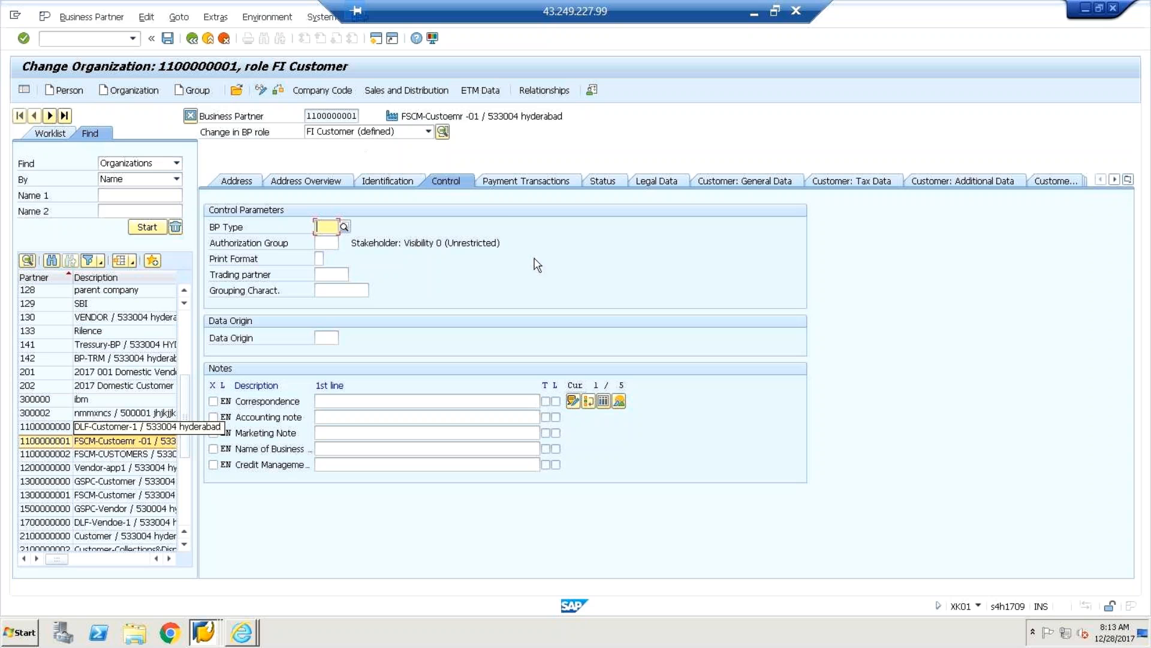
click(518, 184)
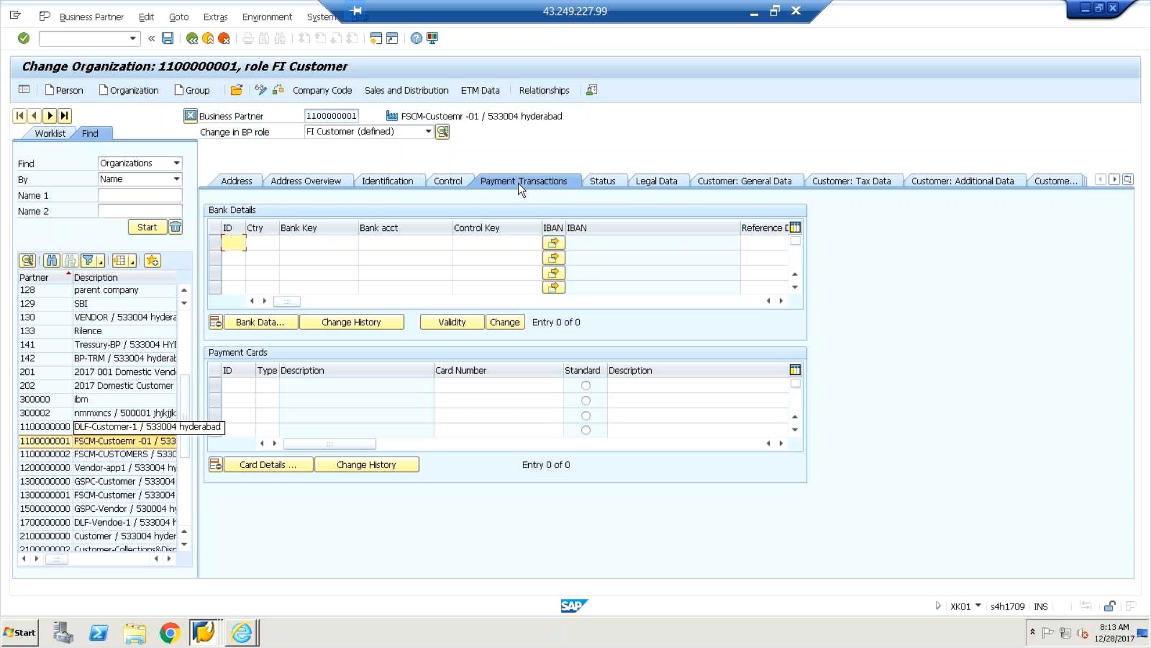
click(731, 182)
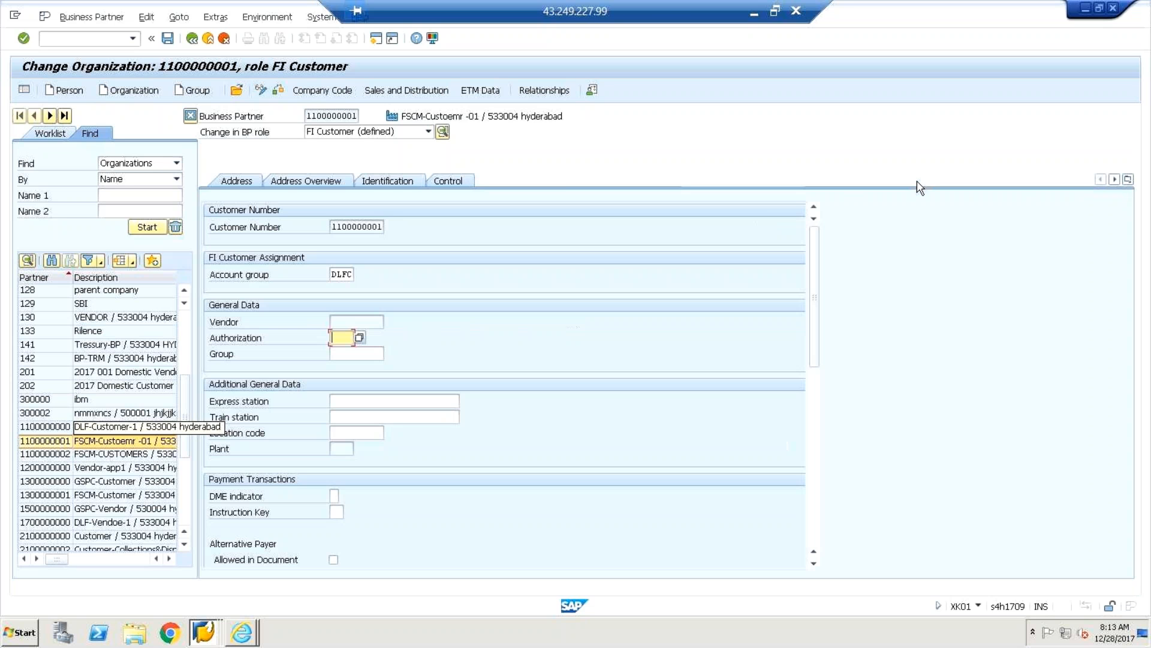
click(959, 183)
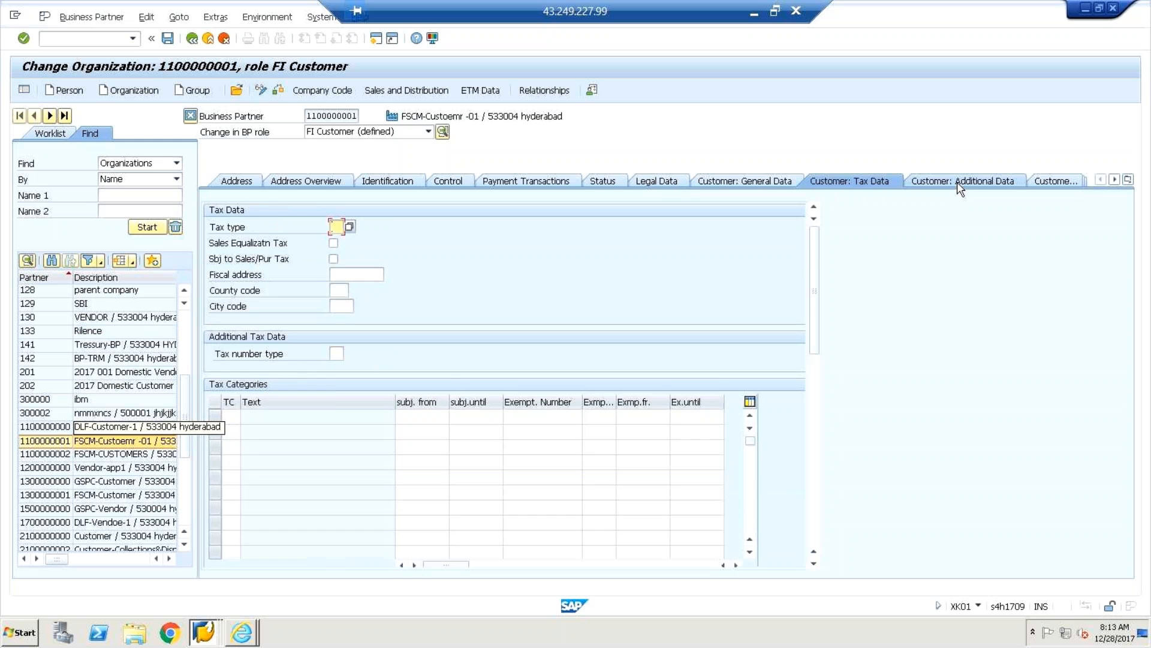
click(322, 91)
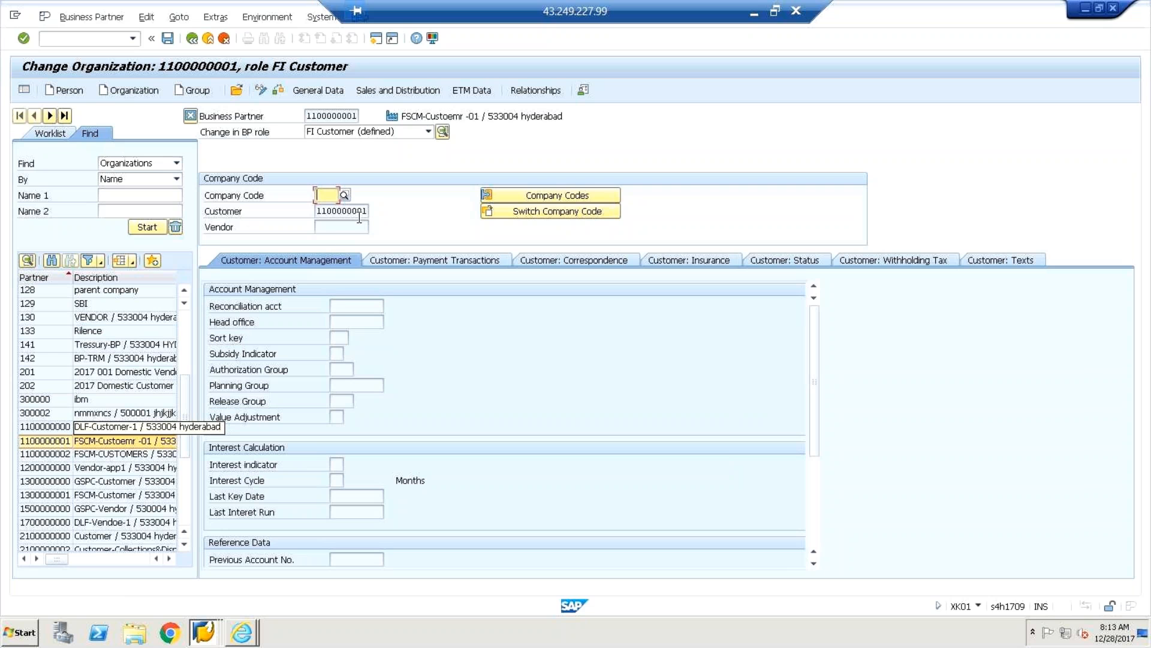
Check the reconciliation account and the customer payment method and payment block fields.
click(338, 304)
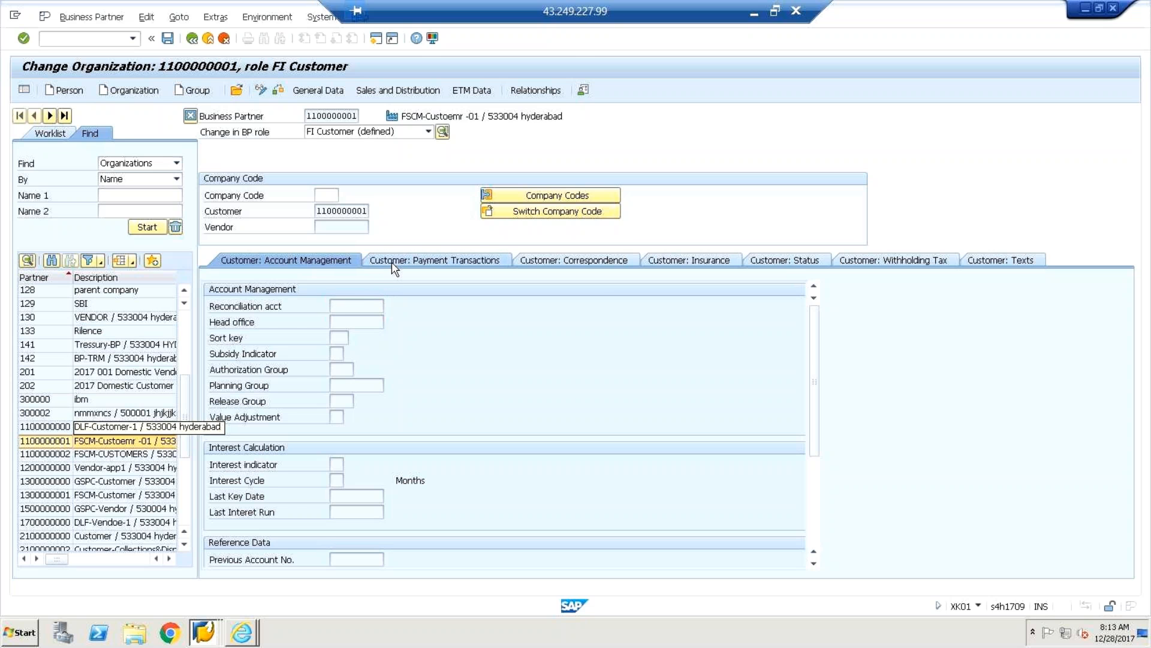
click(415, 267)
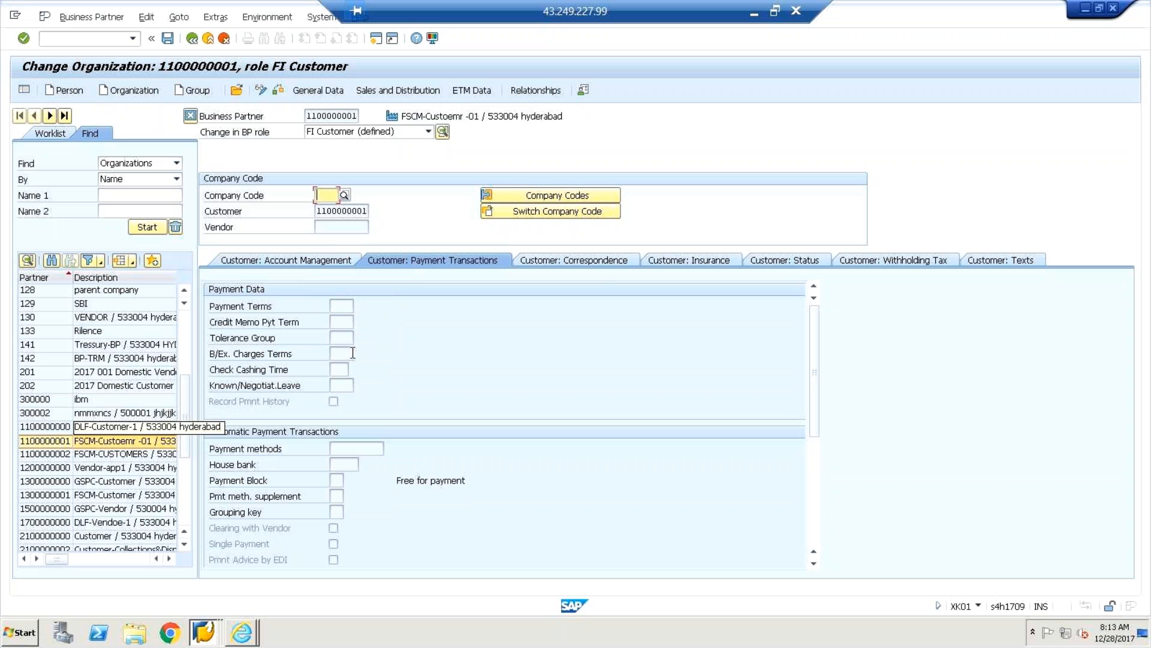
click(347, 450)
click(343, 464)
click(340, 482)
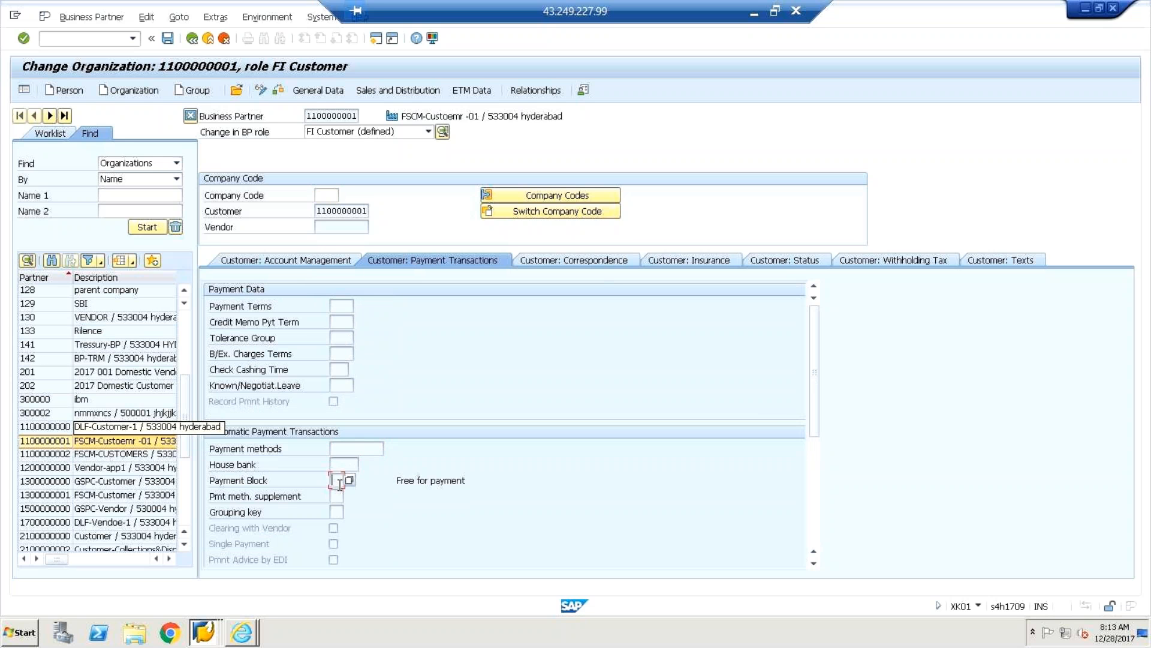
Check the customer correspondence dunning block and last dunning notice fields.
click(587, 262)
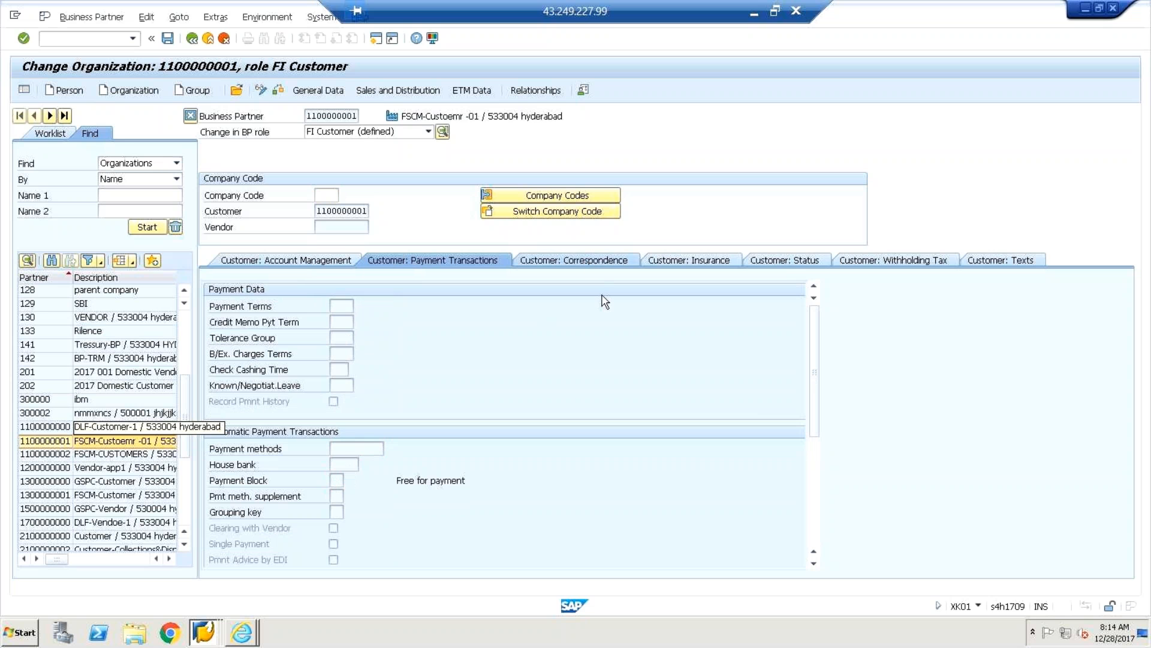
click(334, 322)
click(346, 354)
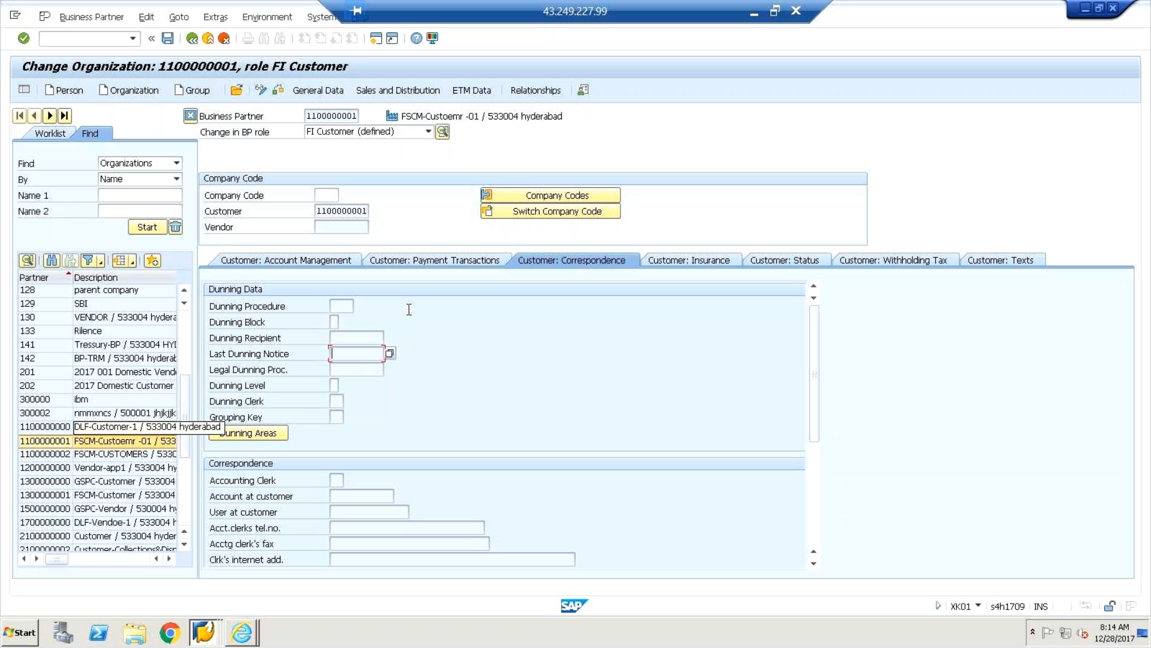
click(429, 132)
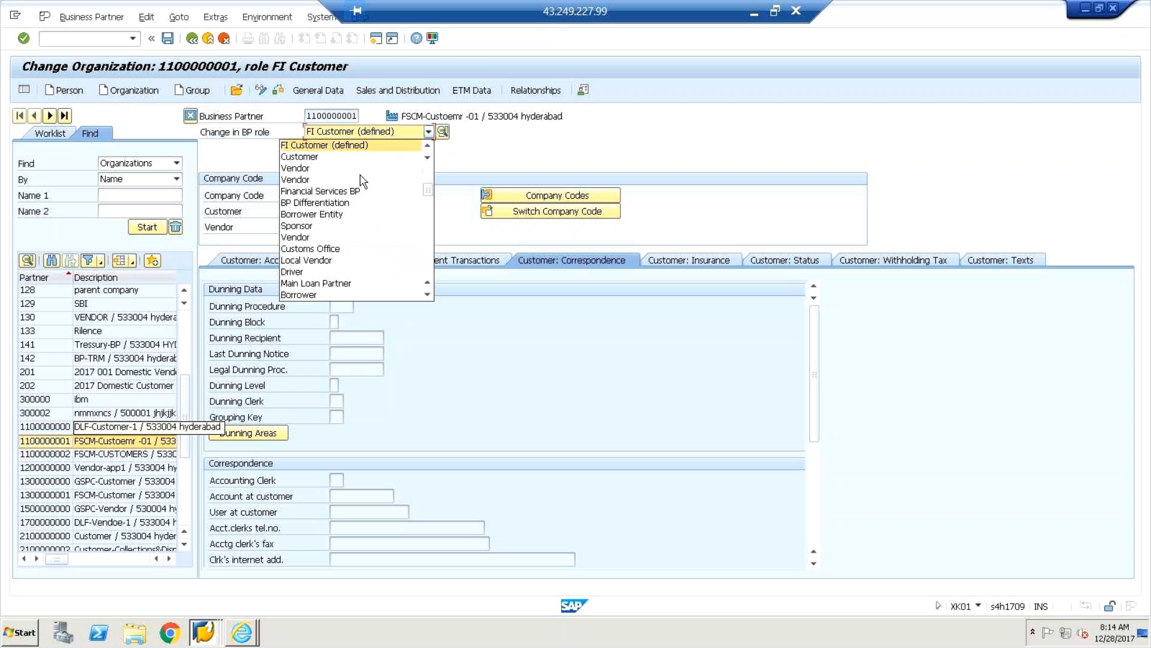
click(308, 180)
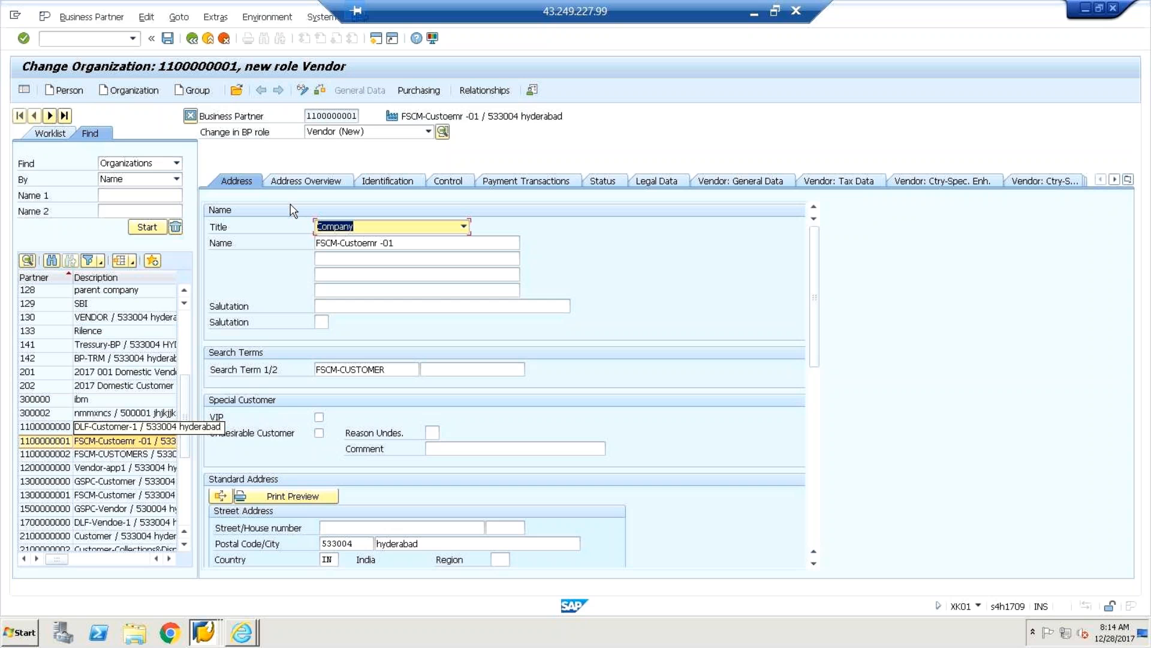
click(428, 131)
drag(428, 192, 427, 148)
click(359, 146)
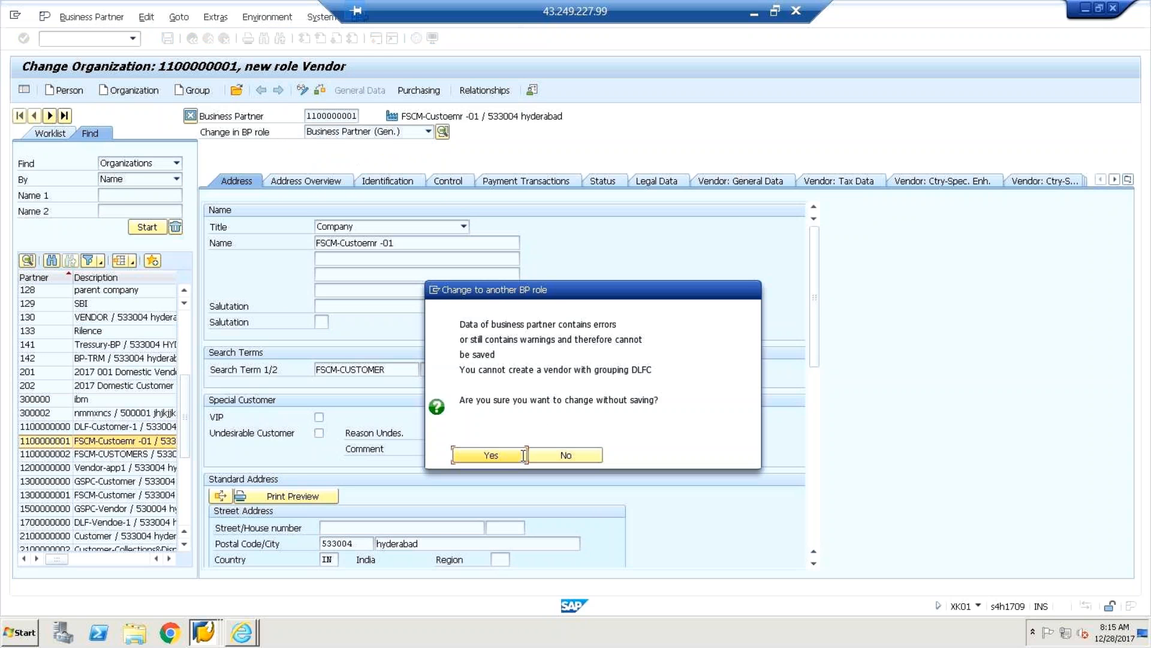
click(502, 458)
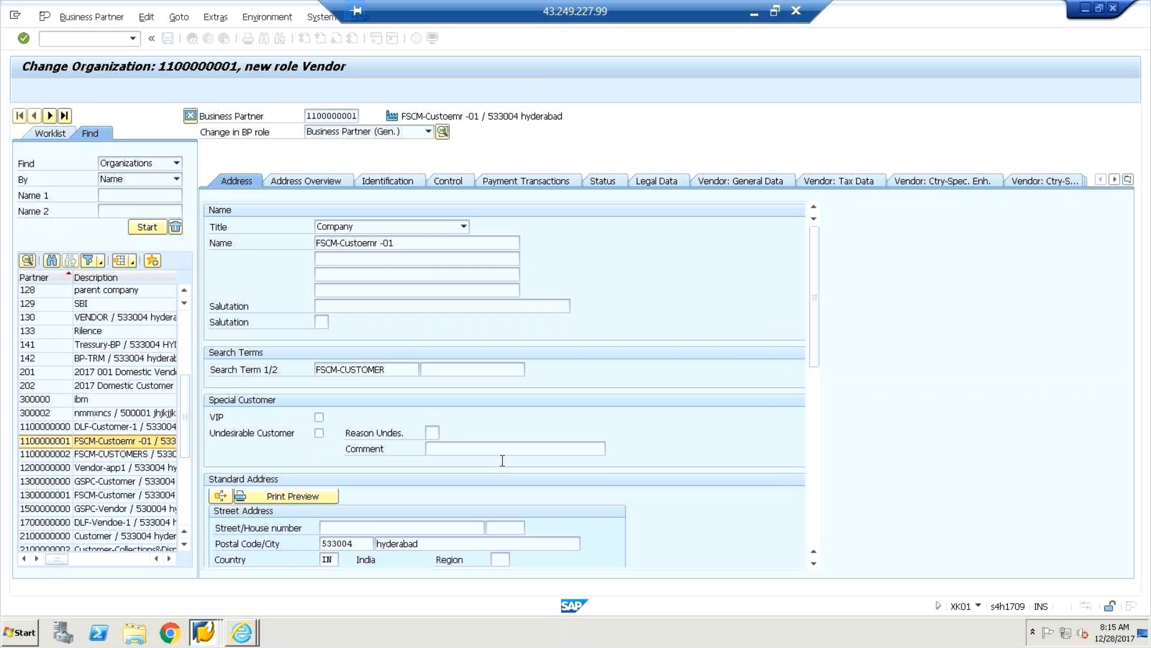
click(292, 191)
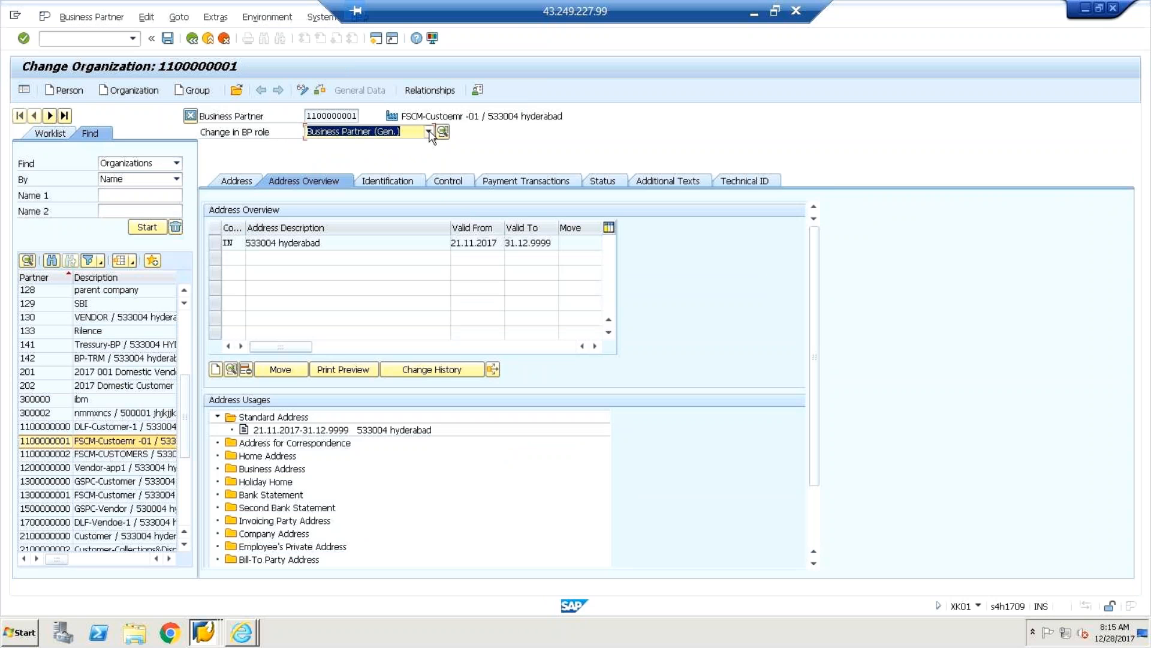
Keep the Business Partner (Gen.) role and recheck the address and address overview.
click(429, 132)
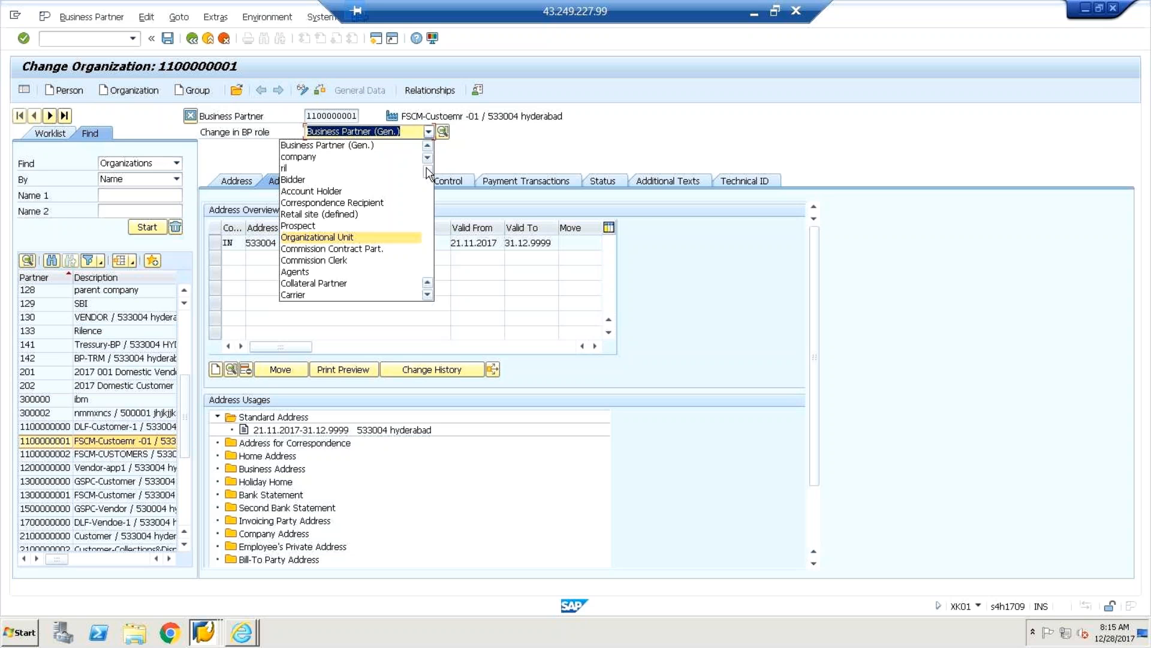
click(373, 145)
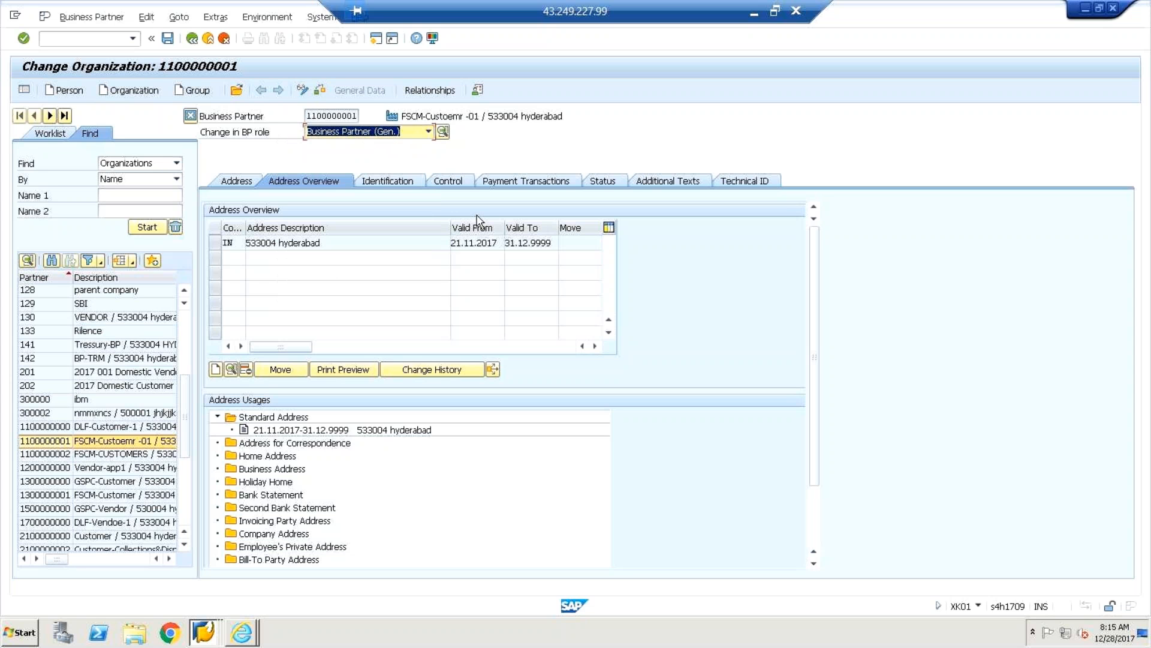
click(244, 181)
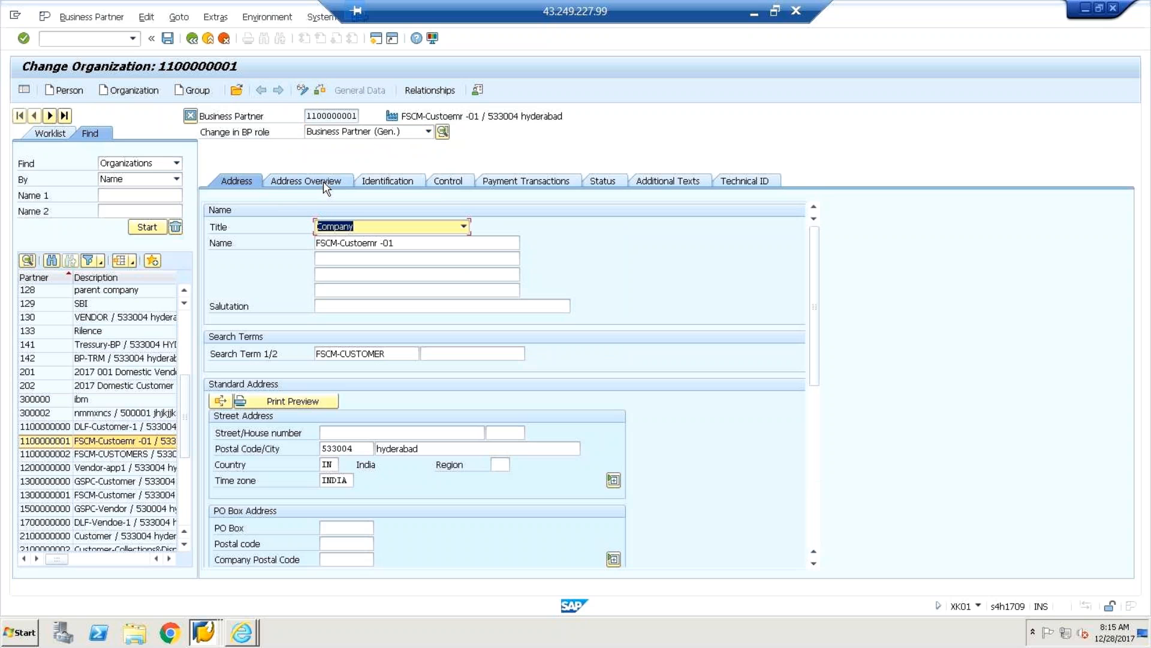
click(323, 182)
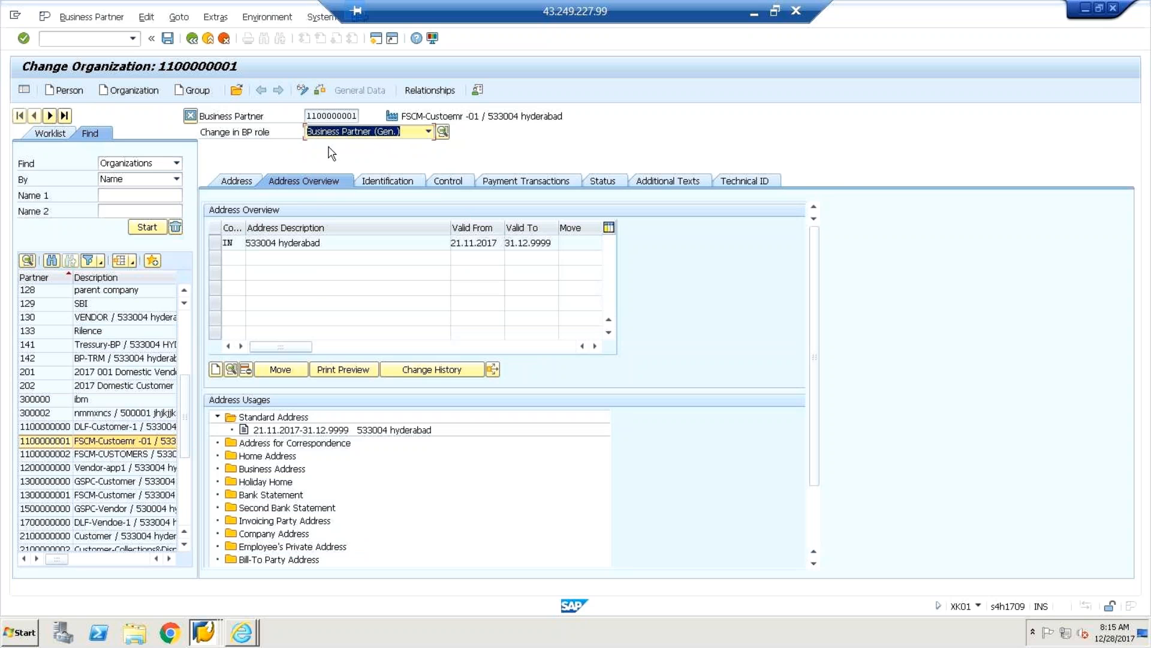
Scroll through the available BP roles and select FI Customer (defined).
click(428, 131)
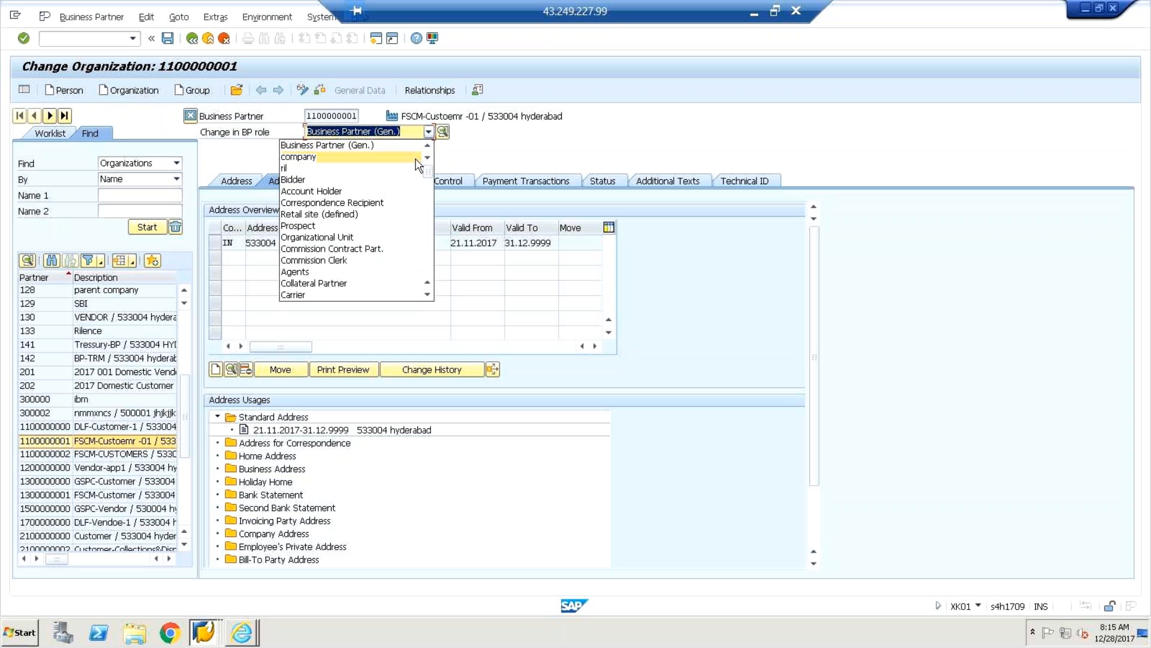
drag(427, 170, 430, 208)
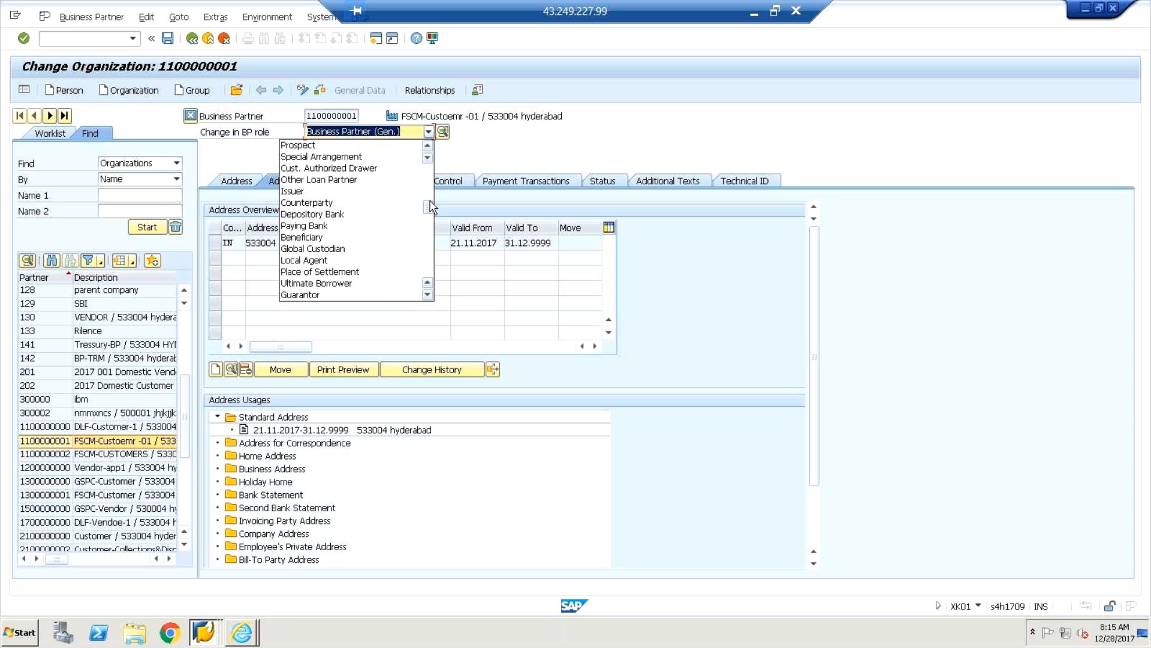
click(427, 146)
click(427, 147)
click(427, 147)
click(427, 146)
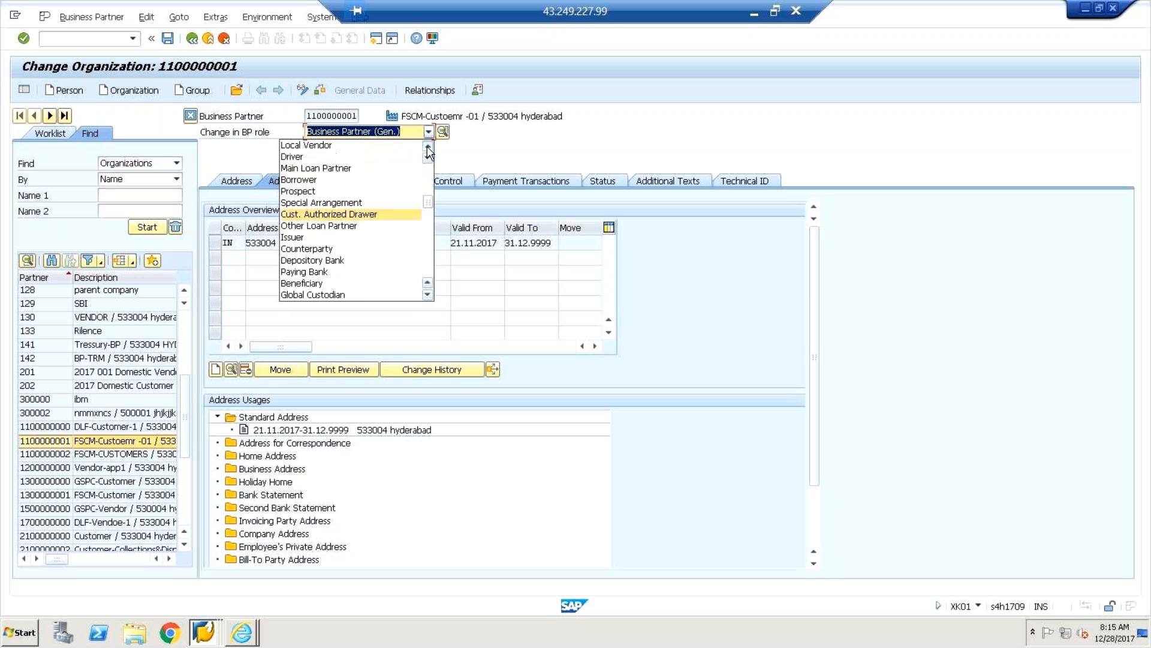
click(427, 146)
click(427, 147)
click(427, 146)
click(426, 147)
click(427, 146)
click(427, 147)
click(427, 146)
click(427, 146)
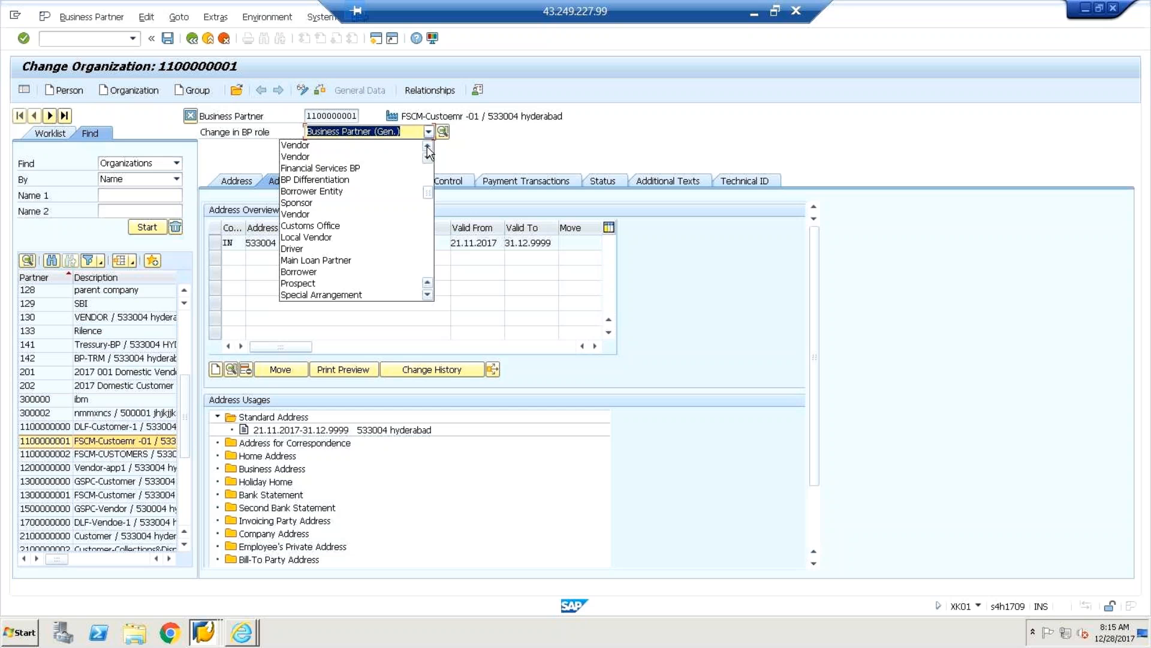
click(427, 146)
click(427, 146)
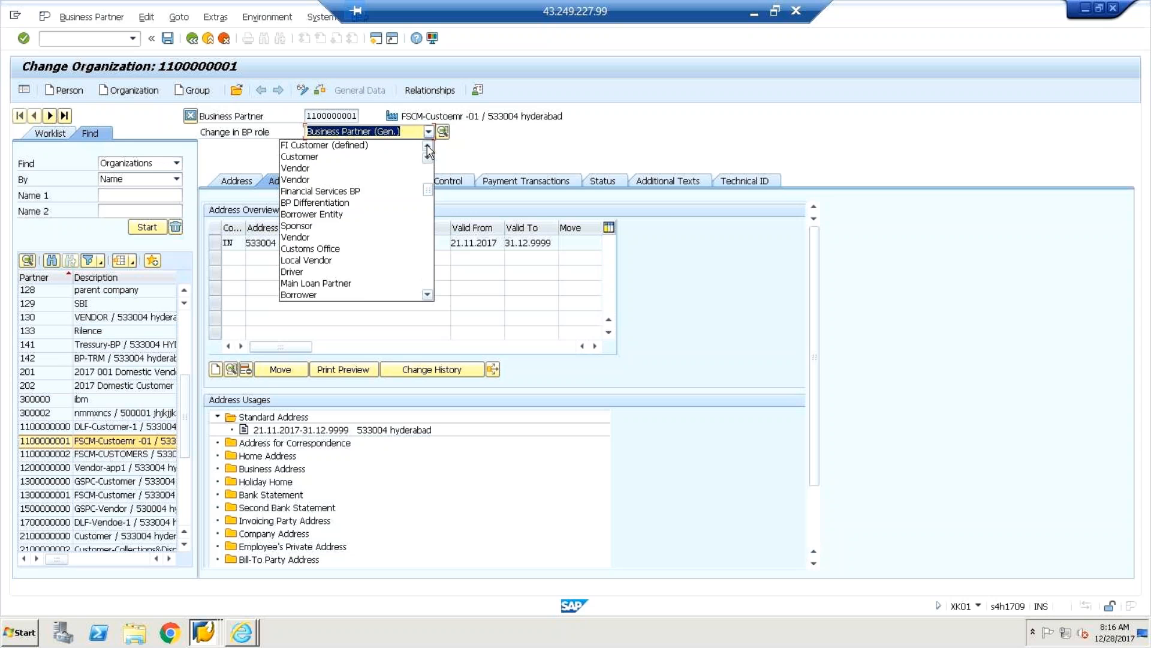
click(427, 146)
click(358, 157)
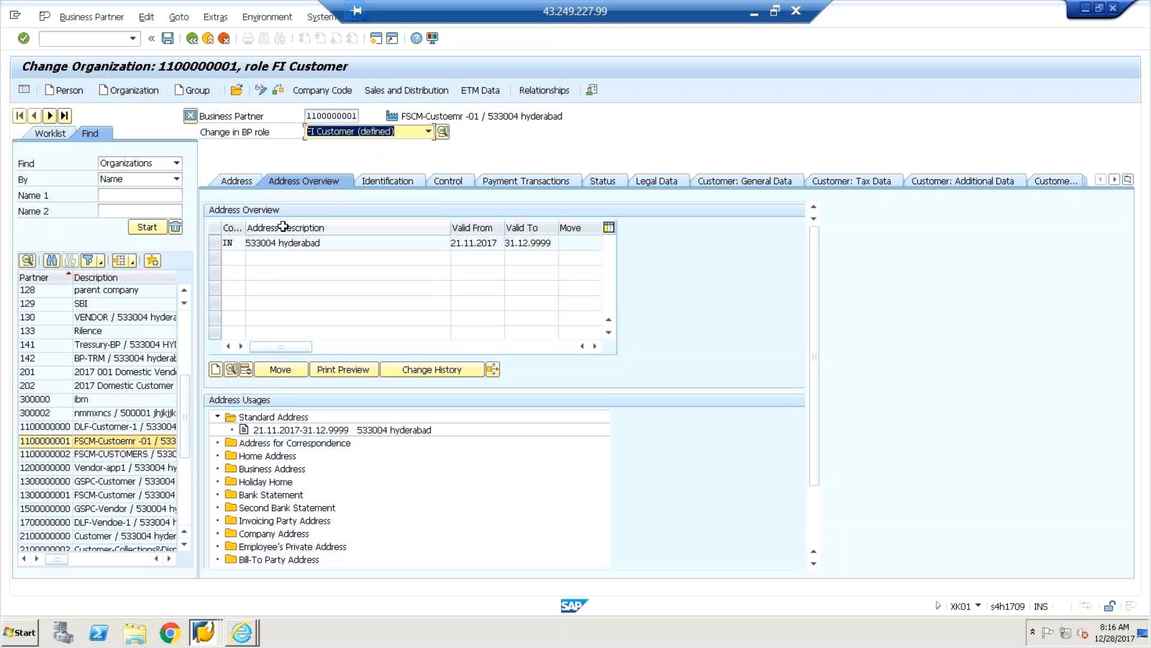
click(236, 181)
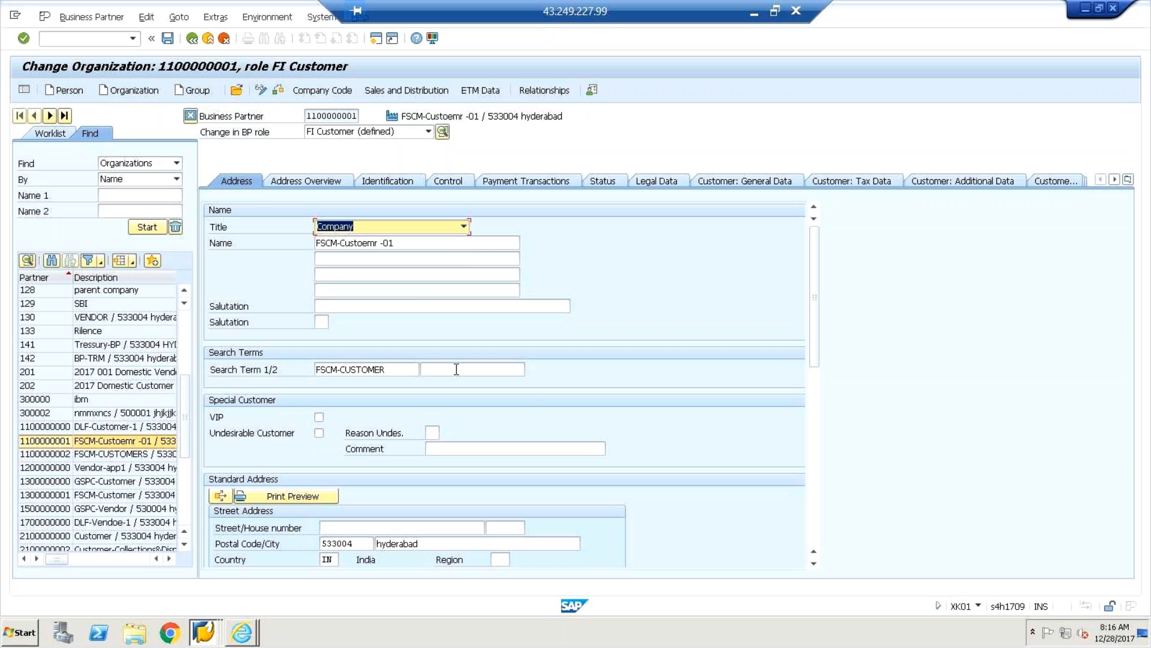
click(428, 131)
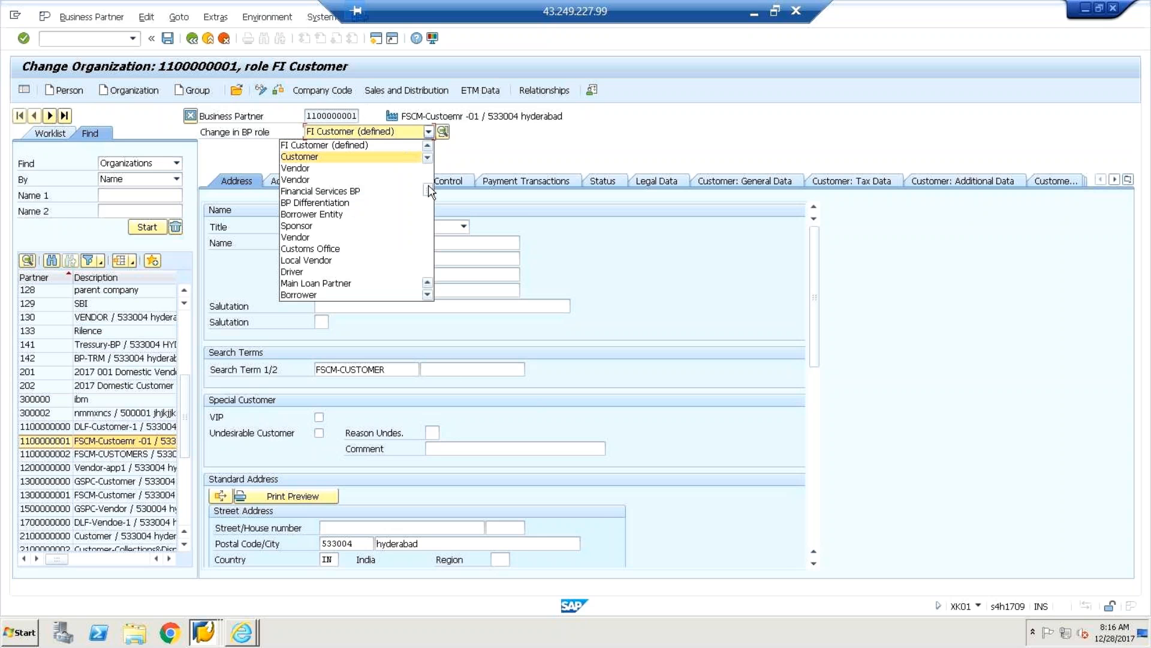
scroll(429, 190, up, 5)
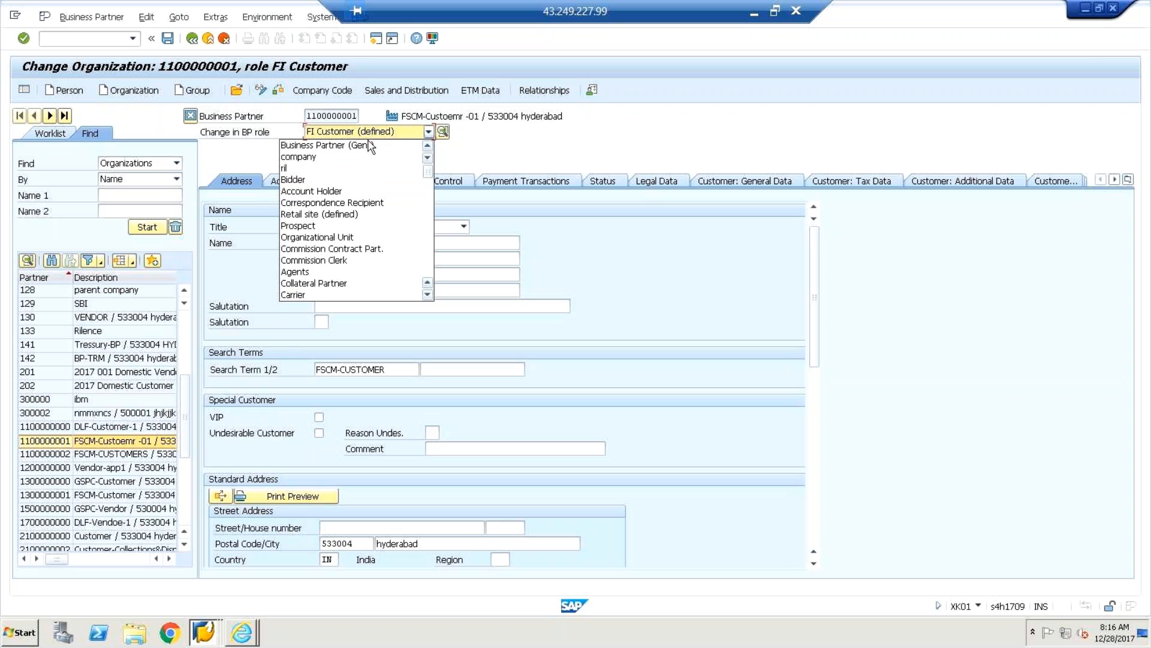
click(363, 150)
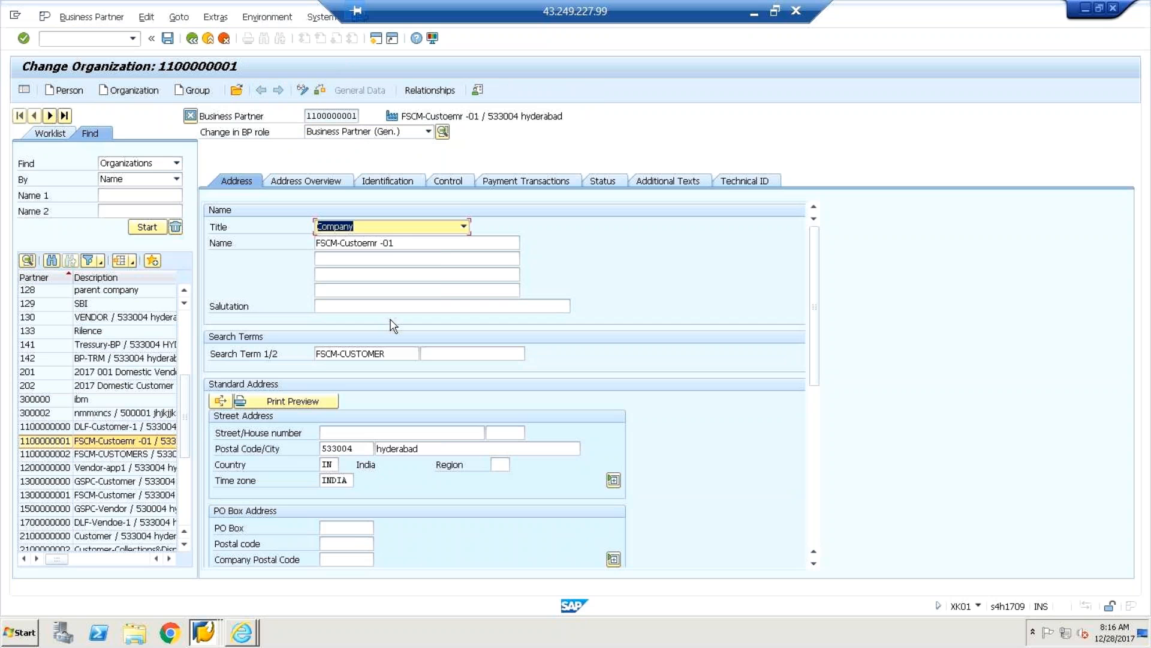
Check the Company title and name field, then minimize SAP to view the Excel BP notes.
click(385, 232)
click(382, 225)
click(384, 230)
click(384, 230)
click(406, 242)
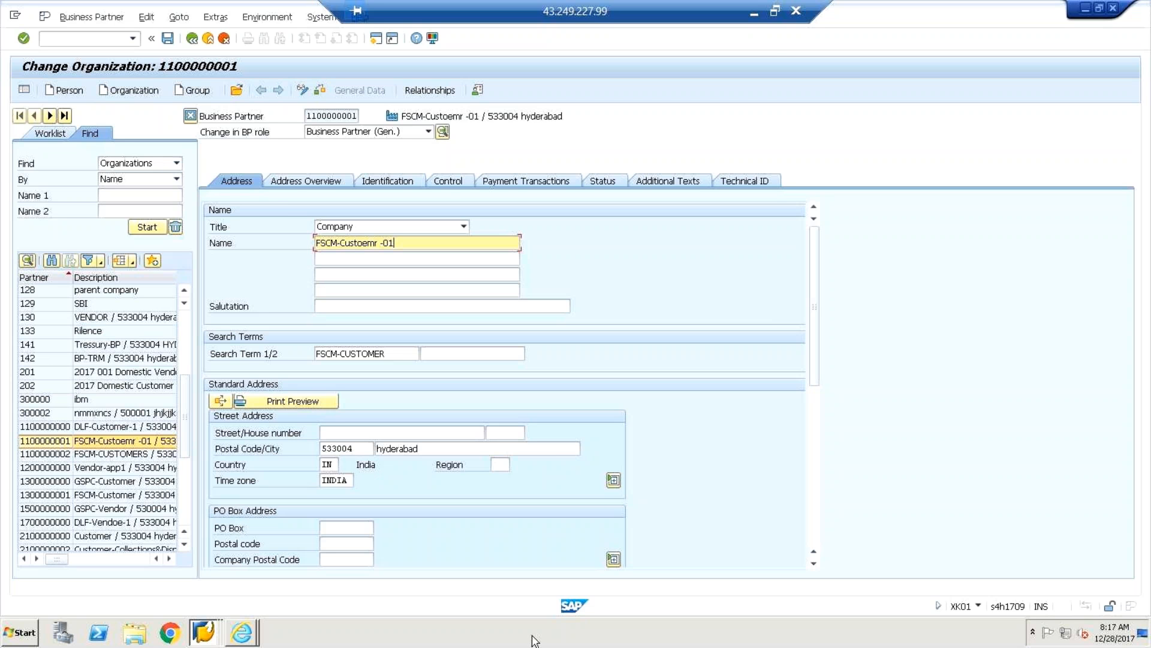
click(754, 18)
click(109, 242)
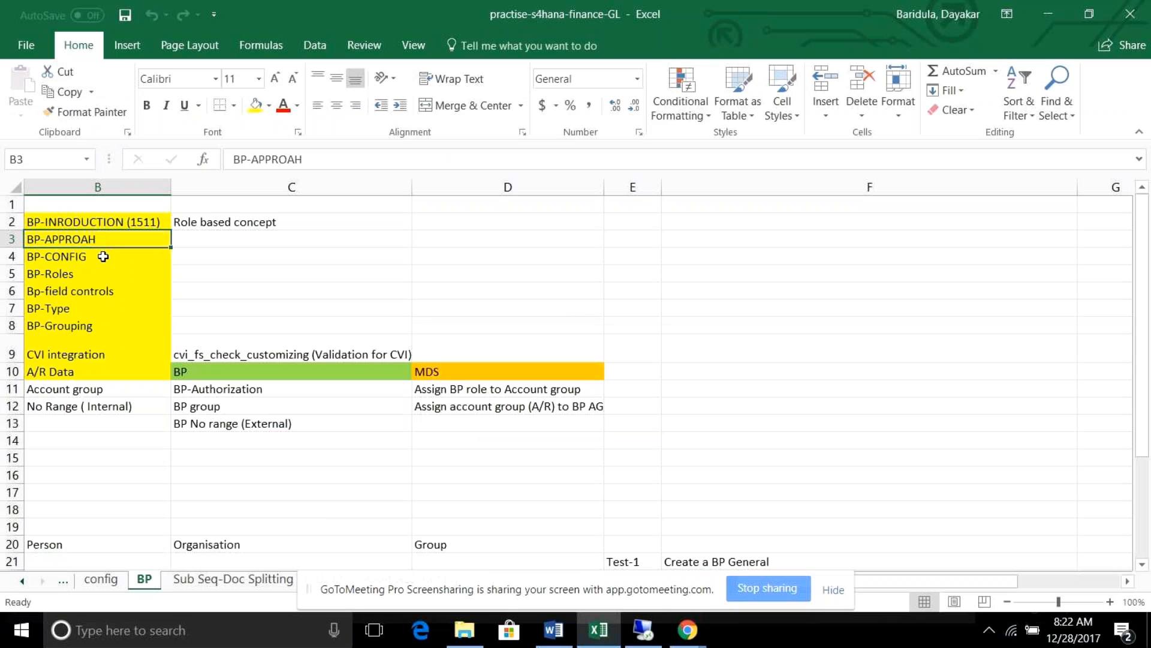
click(99, 258)
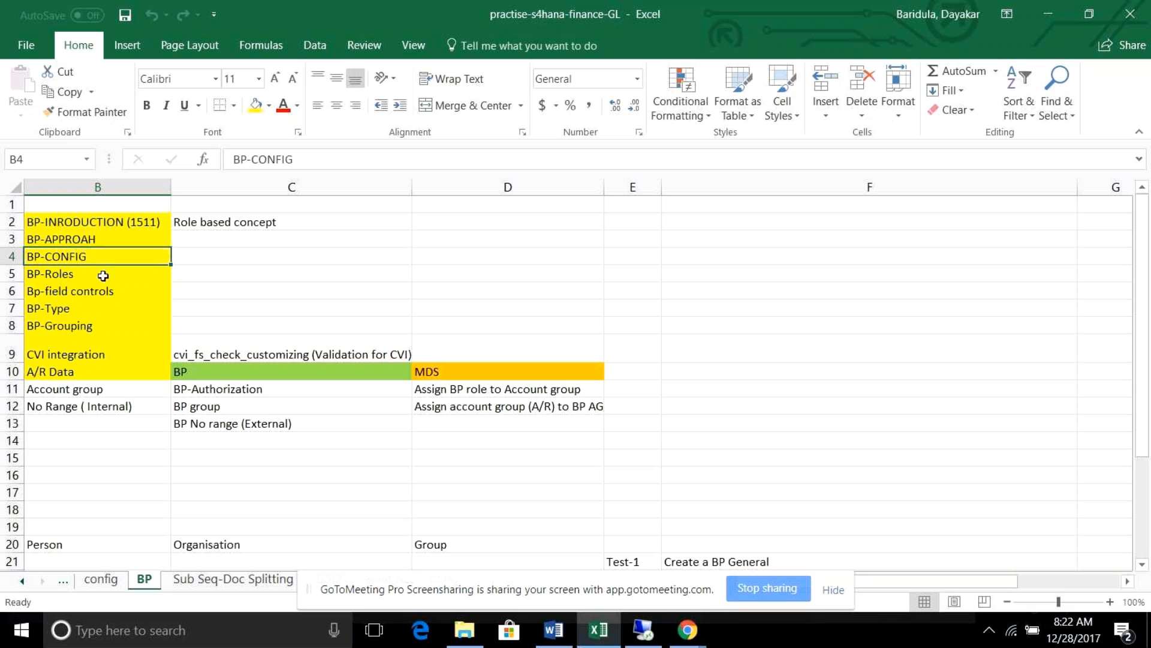
click(96, 355)
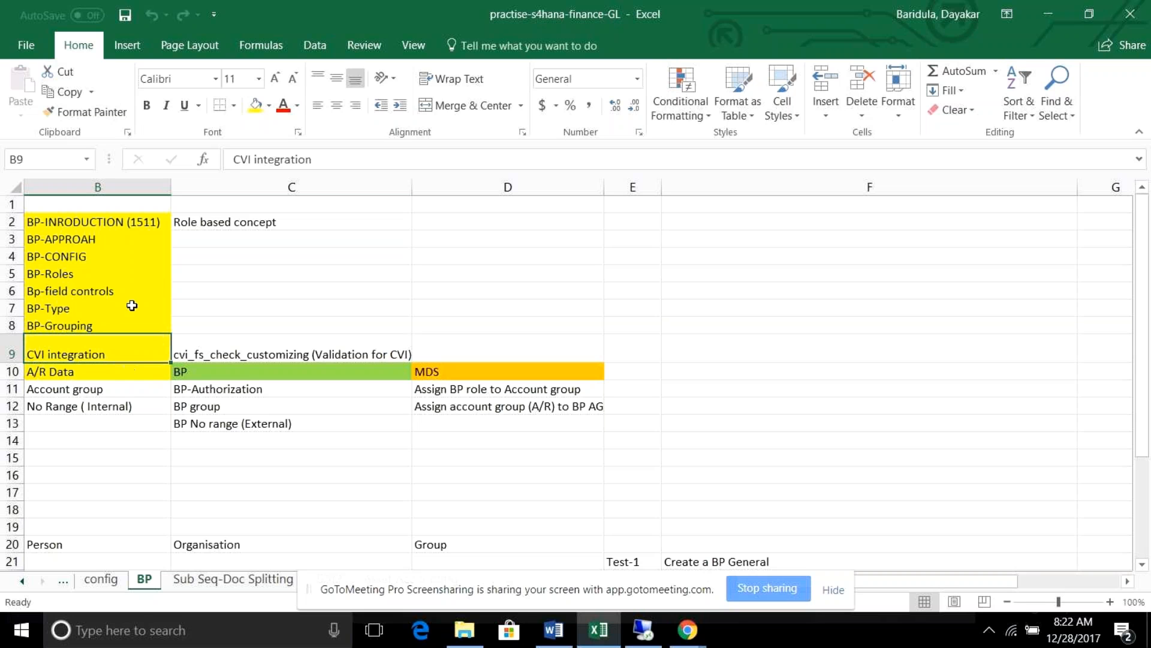
click(79, 392)
click(80, 420)
click(80, 410)
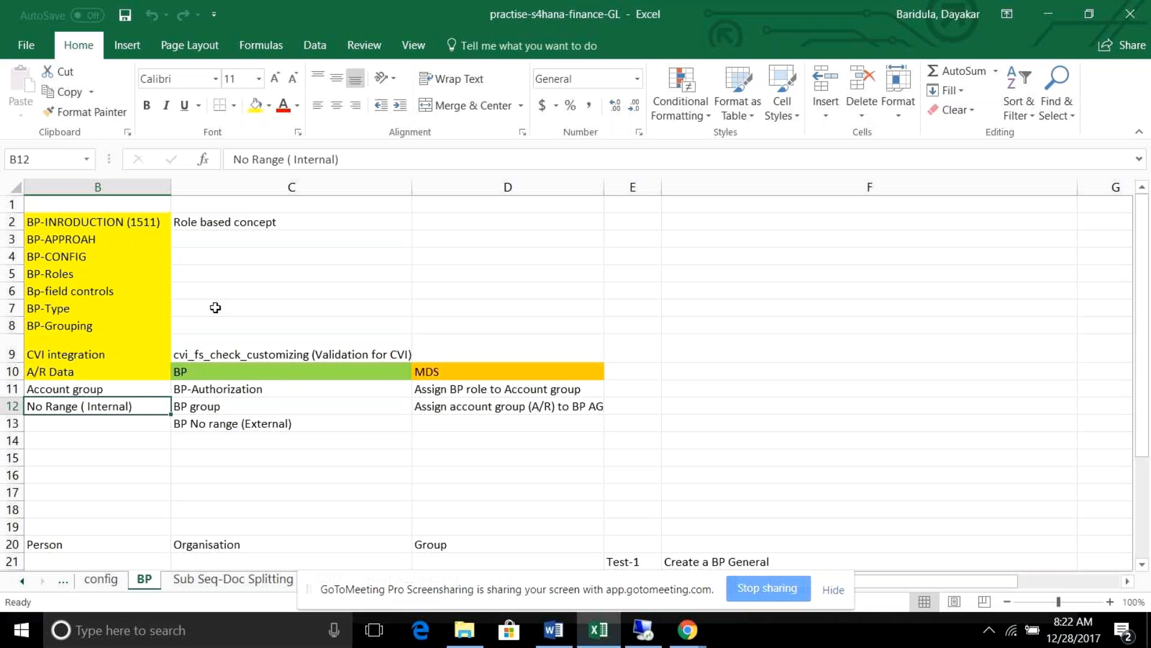
click(132, 221)
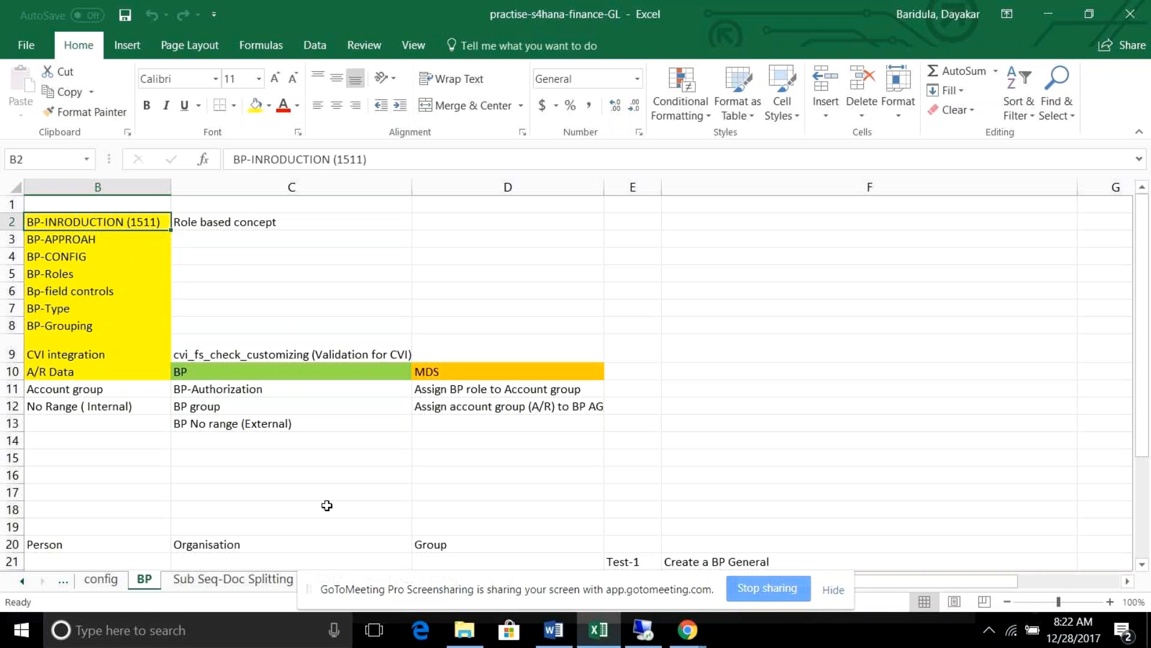
mouse_move(654, 636)
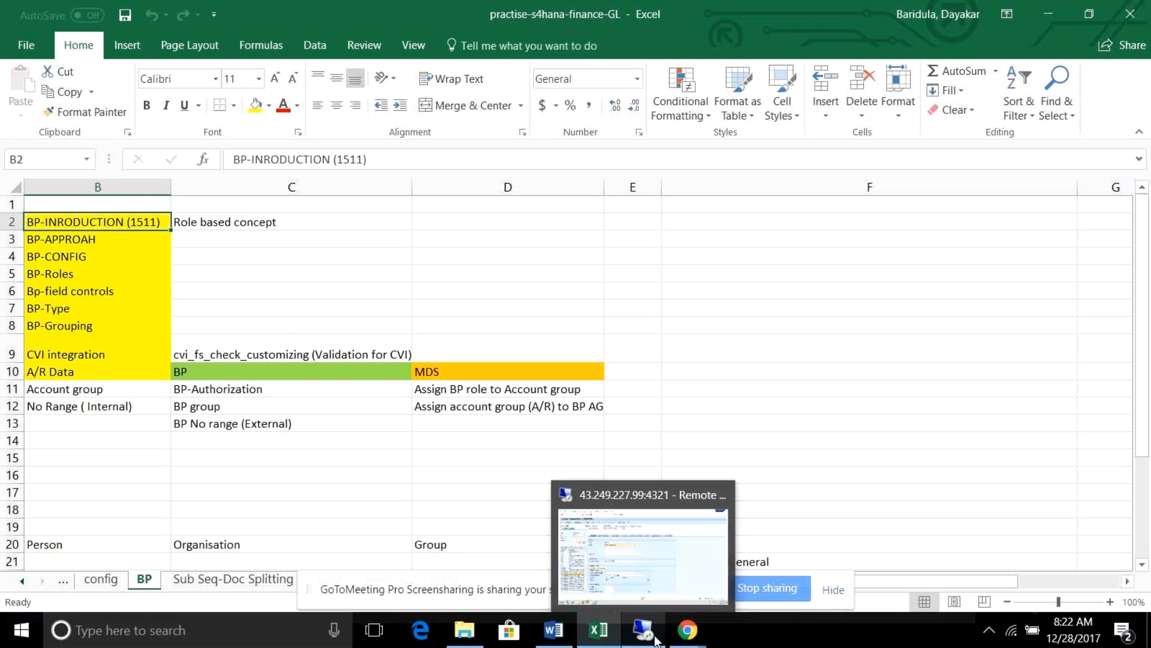
click(648, 588)
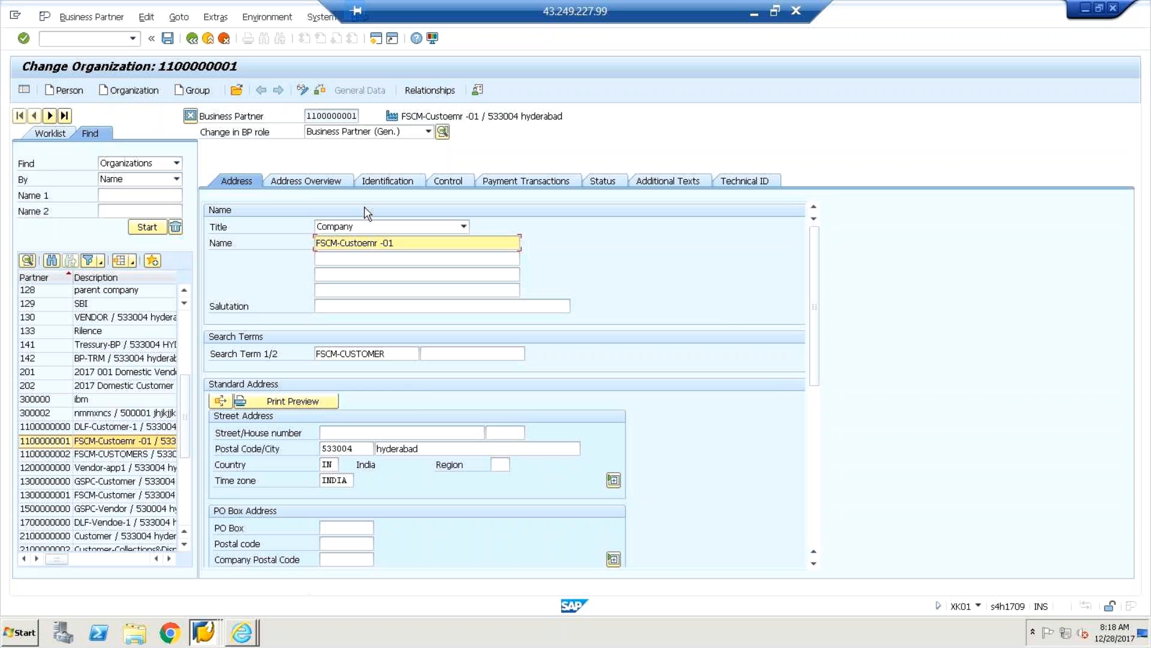
Bring the Excel BP sheet forward and review the BP-APPROAH, BP-CONFIG and A/R Data topics.
click(753, 18)
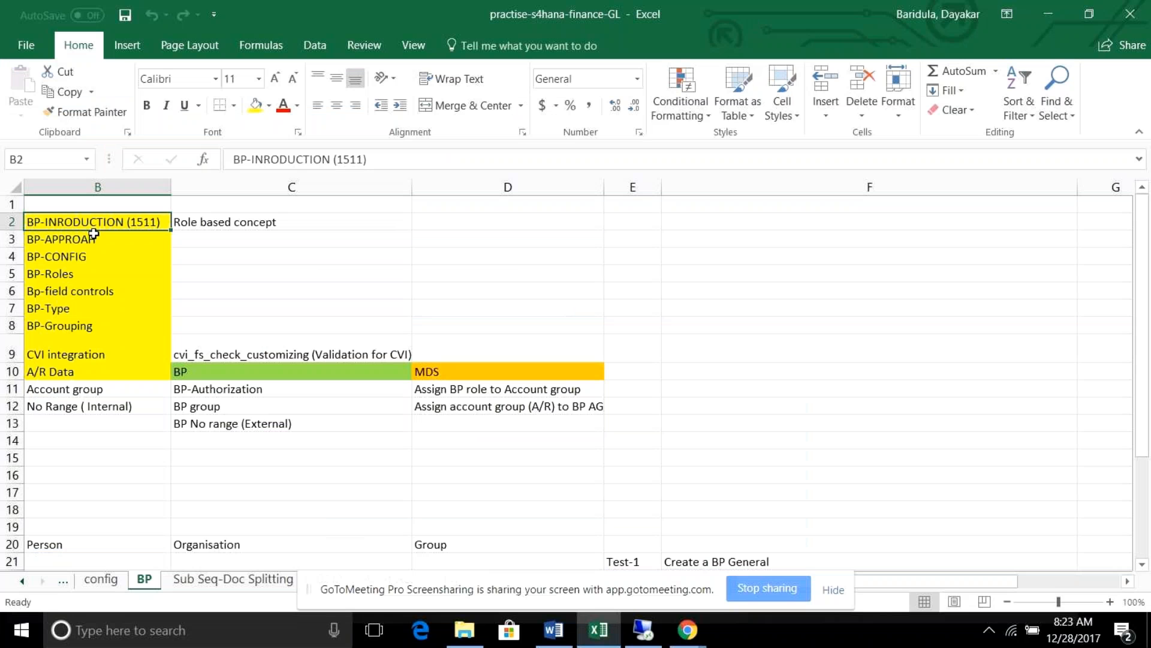
click(88, 239)
click(86, 259)
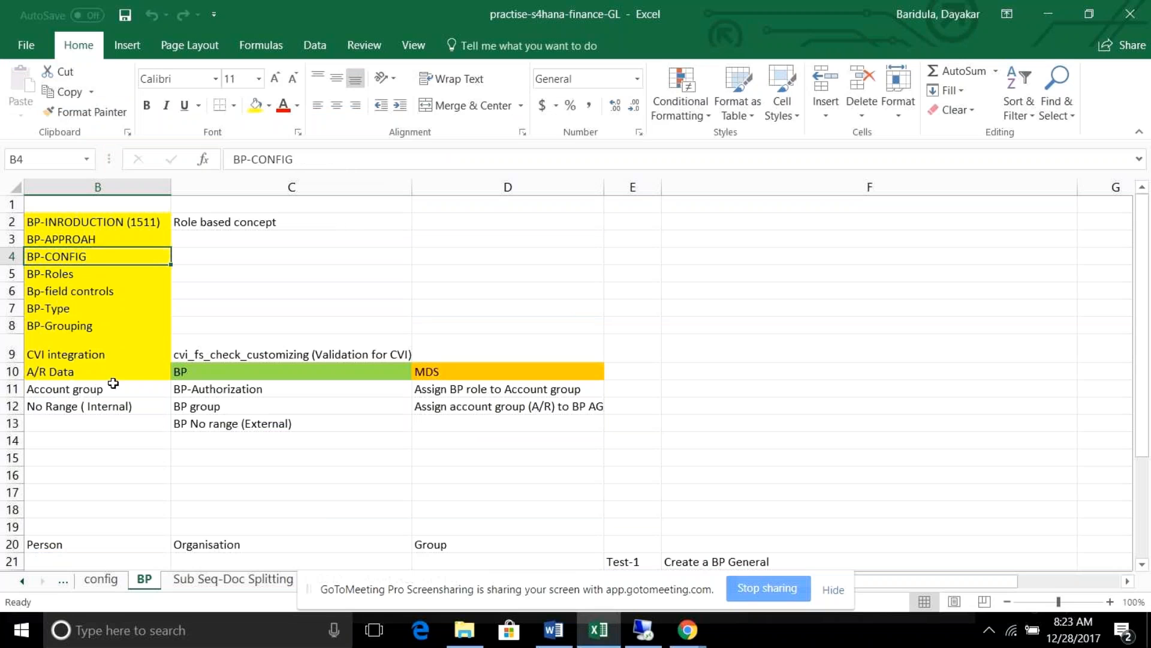
click(94, 375)
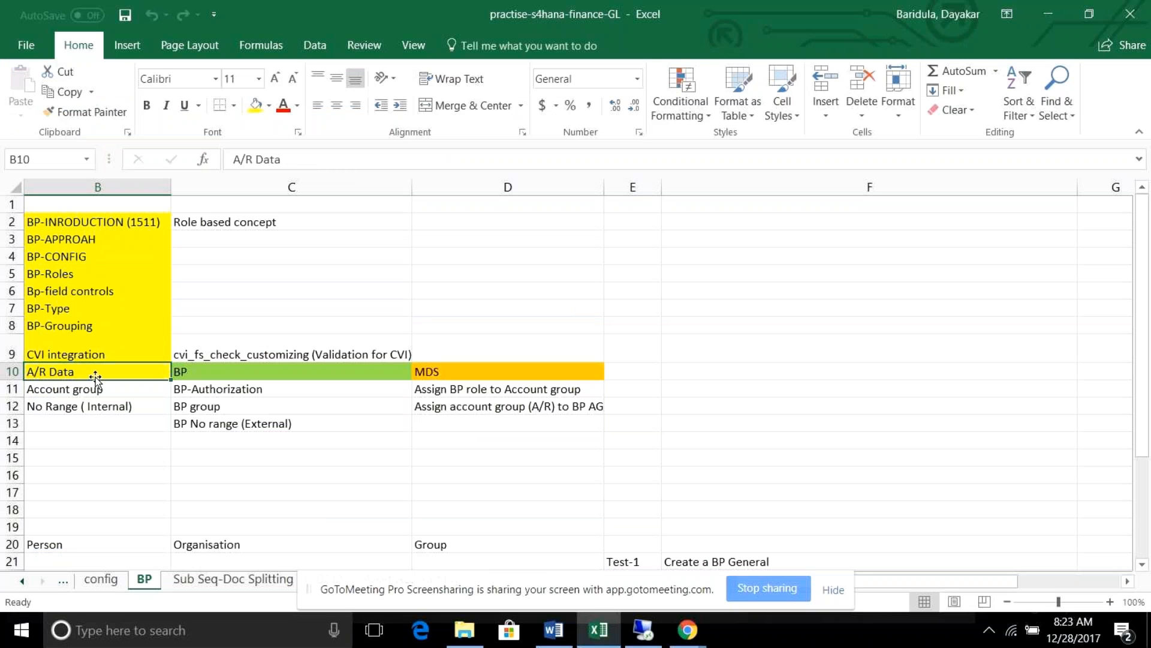
Switch briefly to the SAP session, then minimize it so the Excel BP sheet notes show.
click(653, 641)
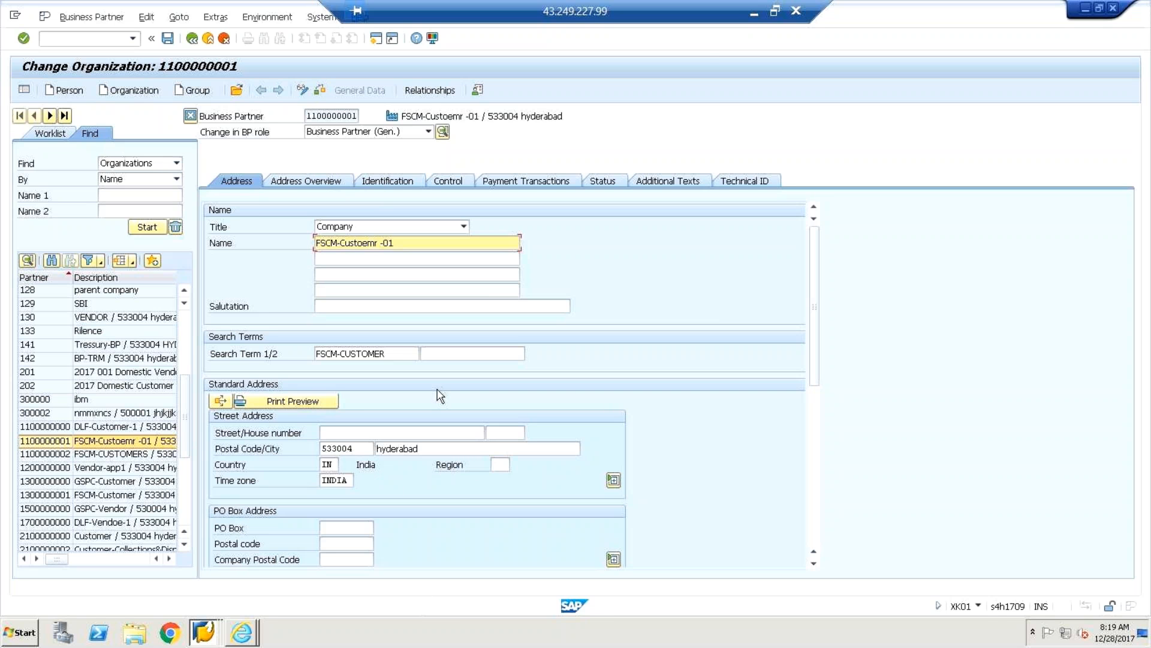
click(749, 16)
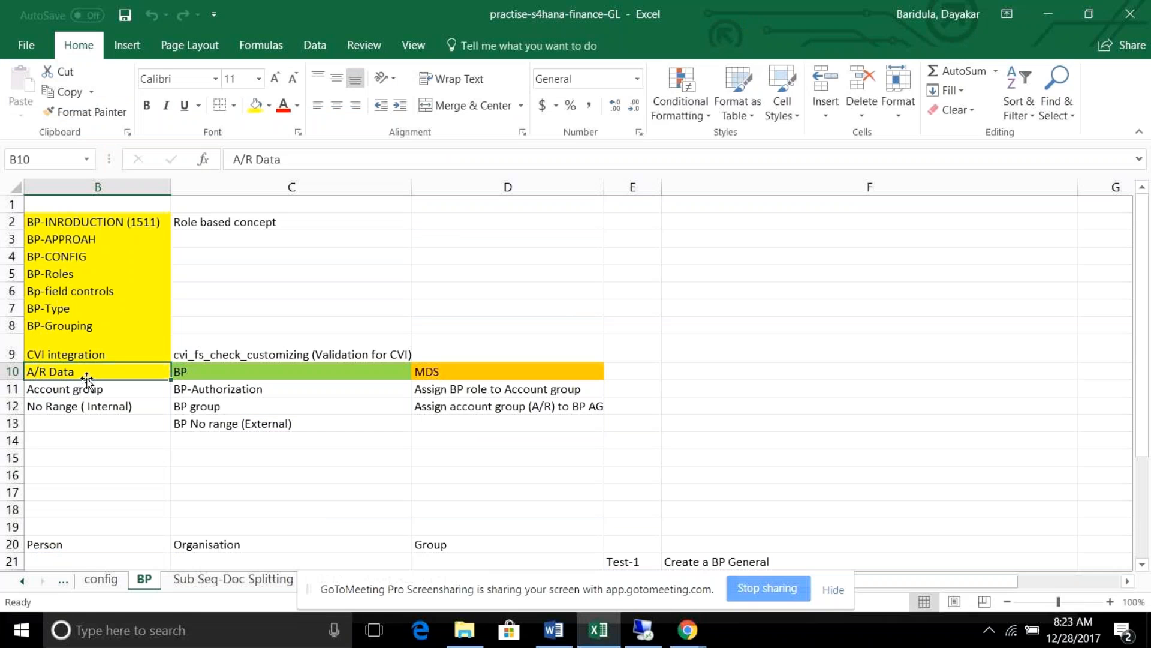
click(81, 359)
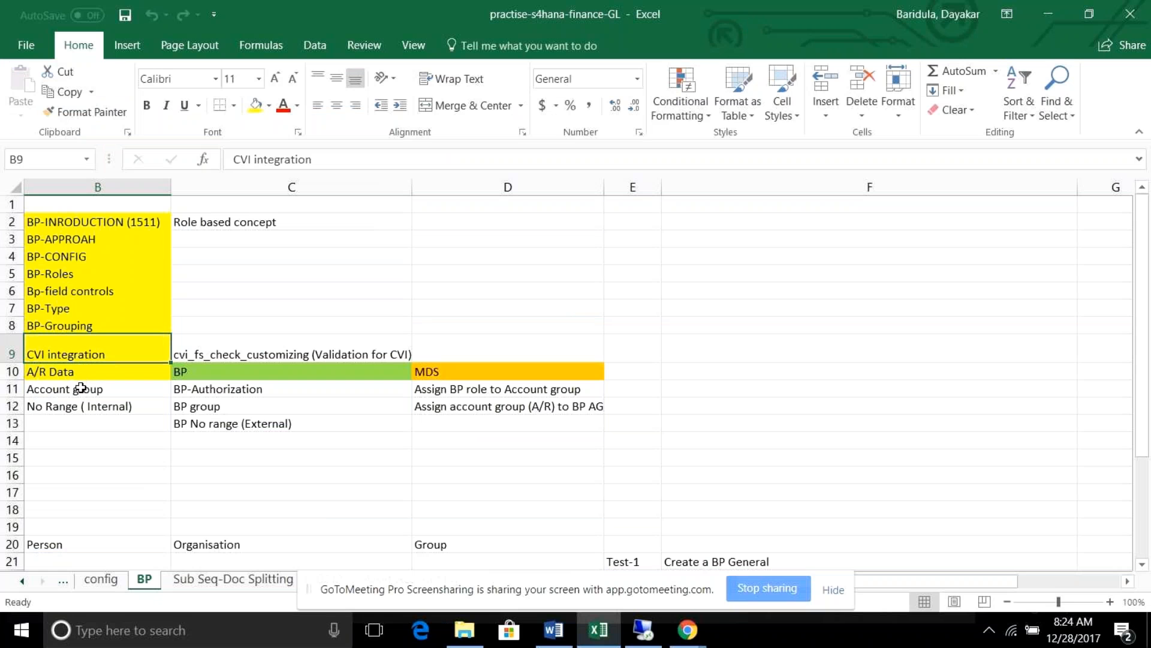
click(77, 373)
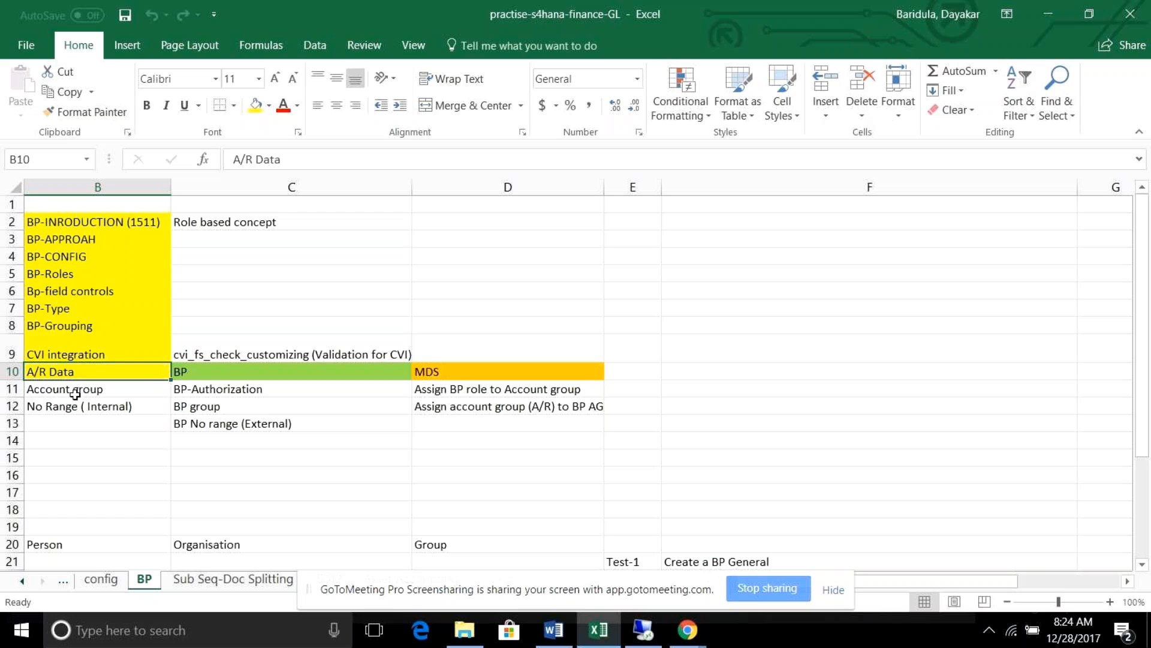
click(75, 393)
click(74, 402)
click(67, 384)
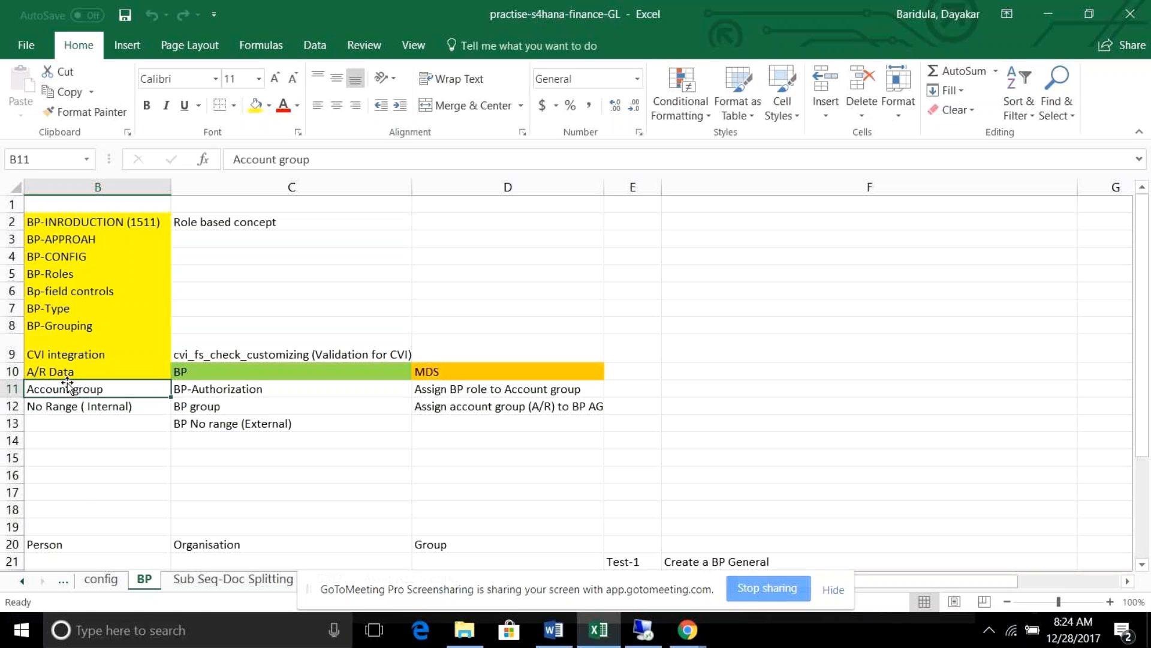
click(67, 376)
click(224, 375)
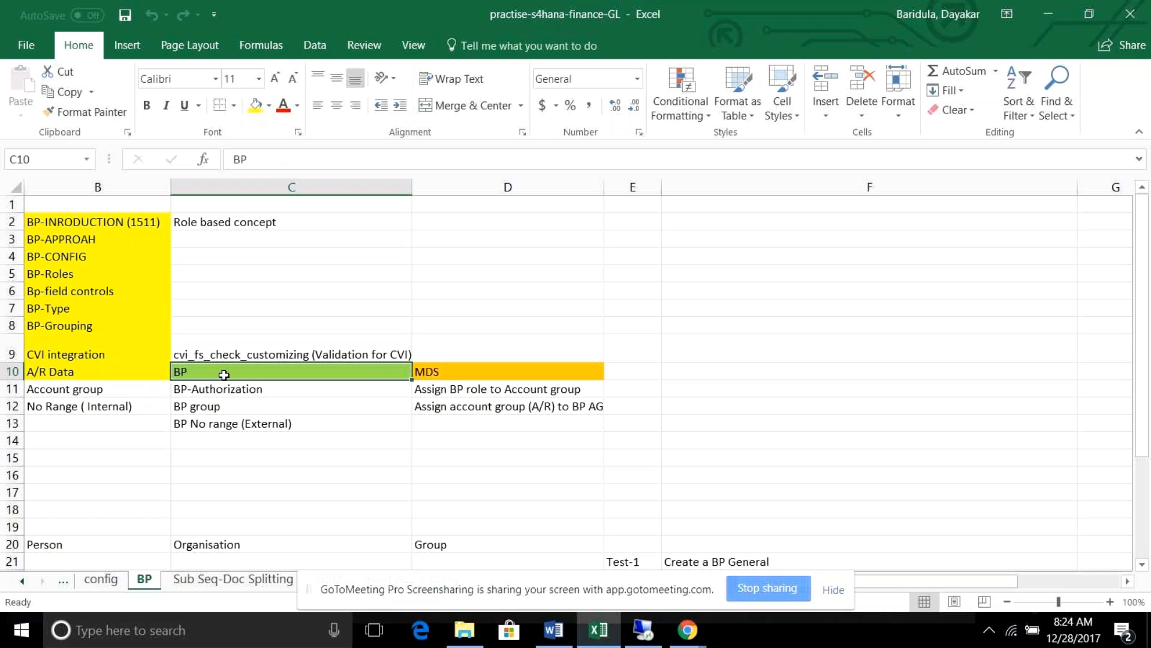
click(226, 407)
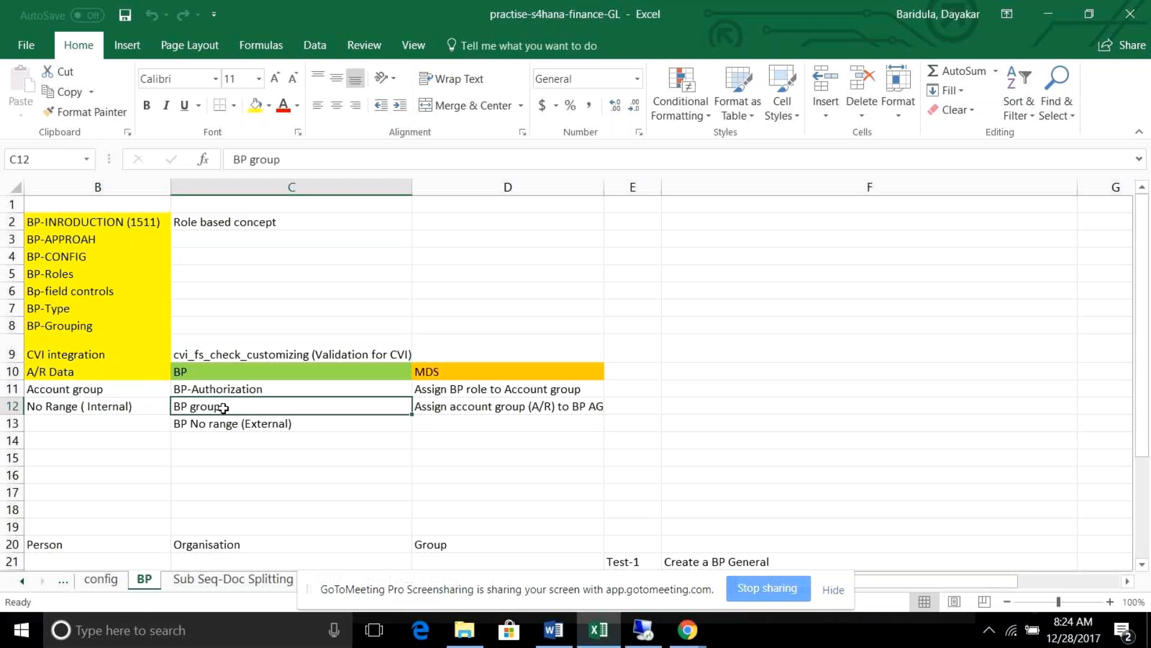
click(226, 429)
click(224, 390)
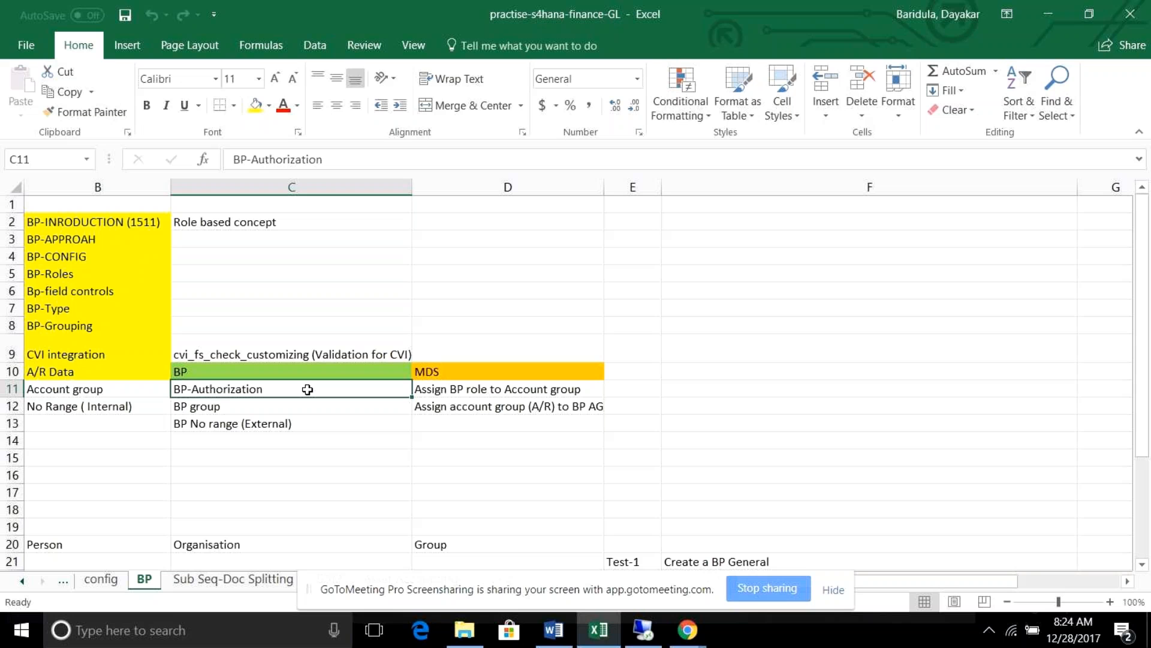
click(123, 391)
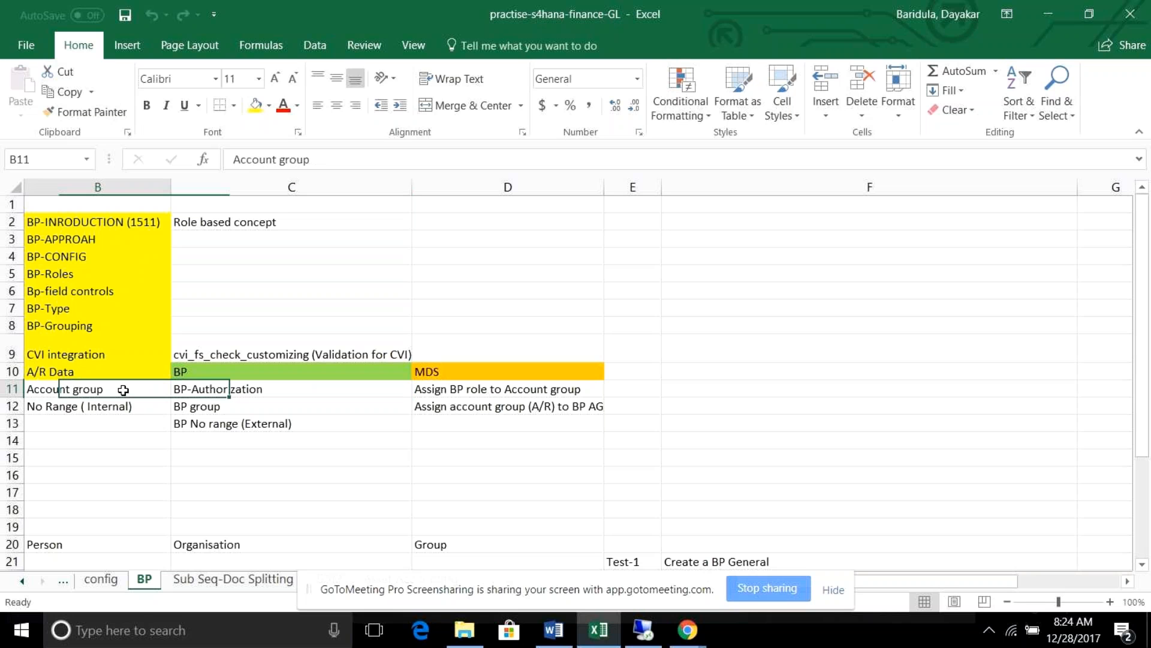
click(217, 388)
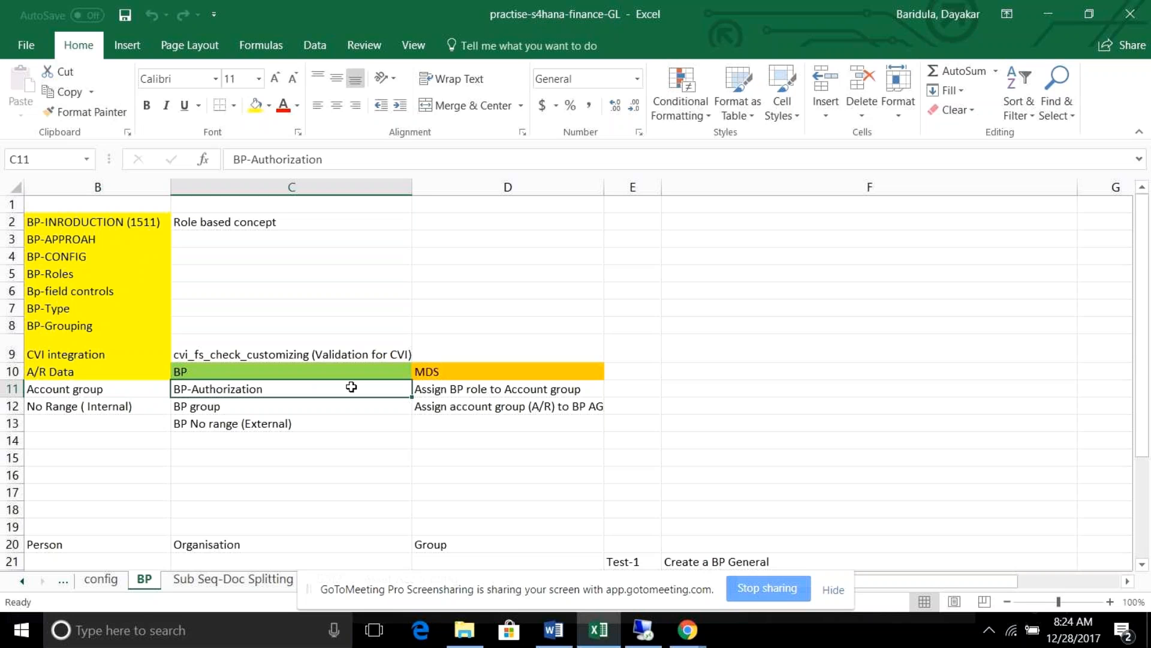
click(118, 394)
click(195, 402)
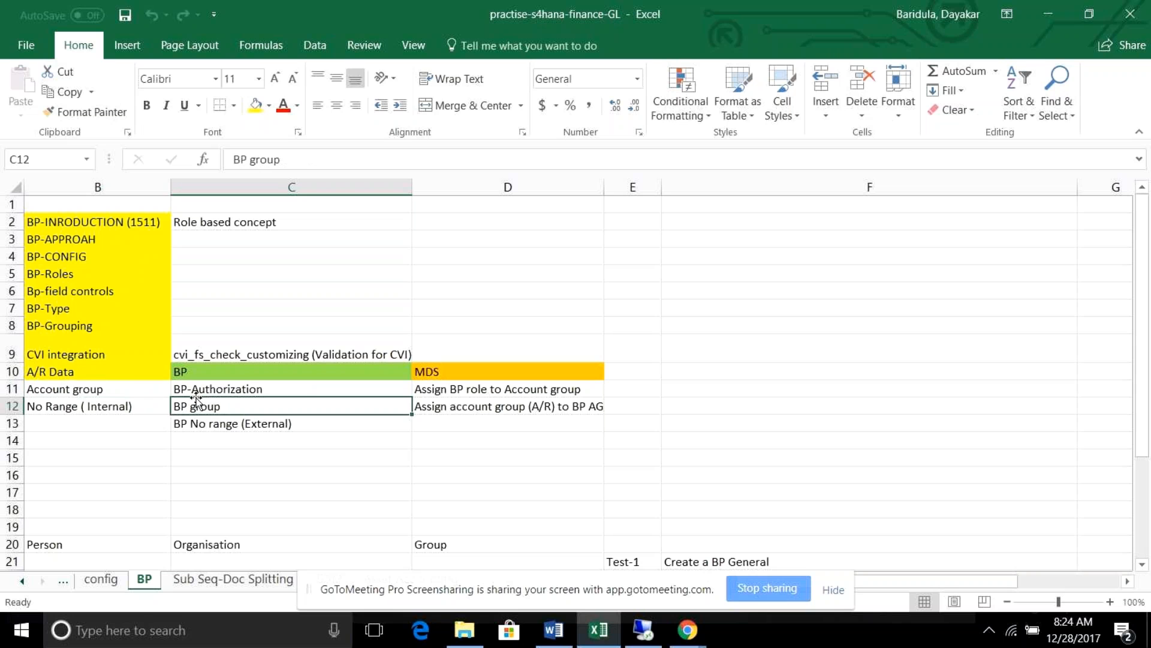
click(115, 390)
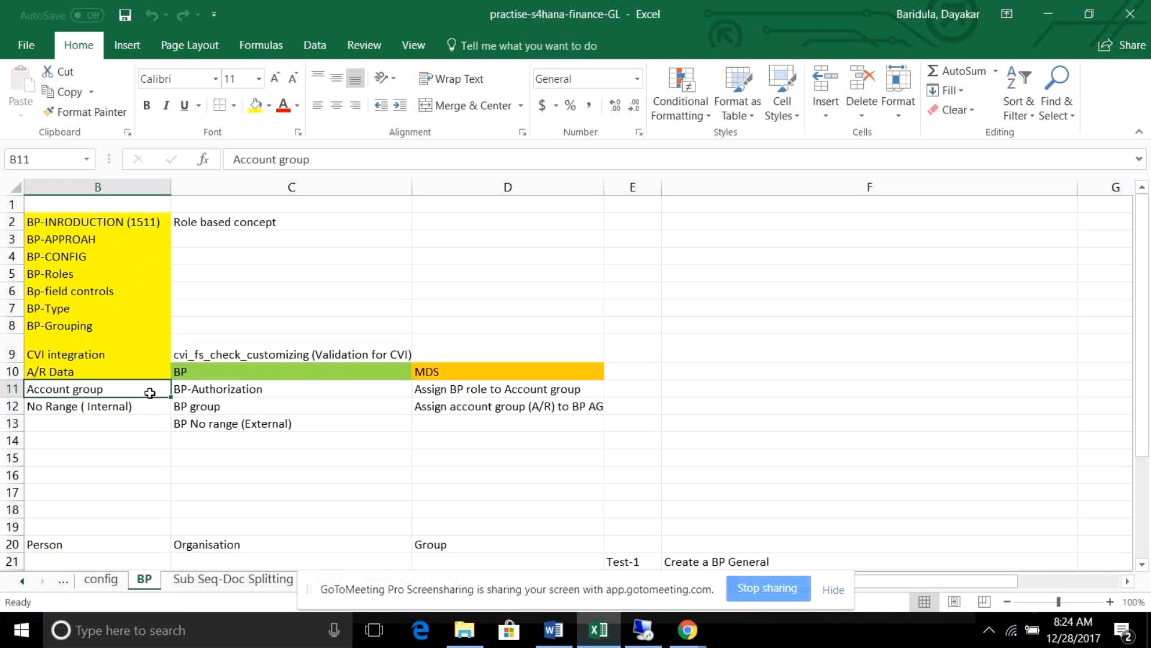
click(137, 406)
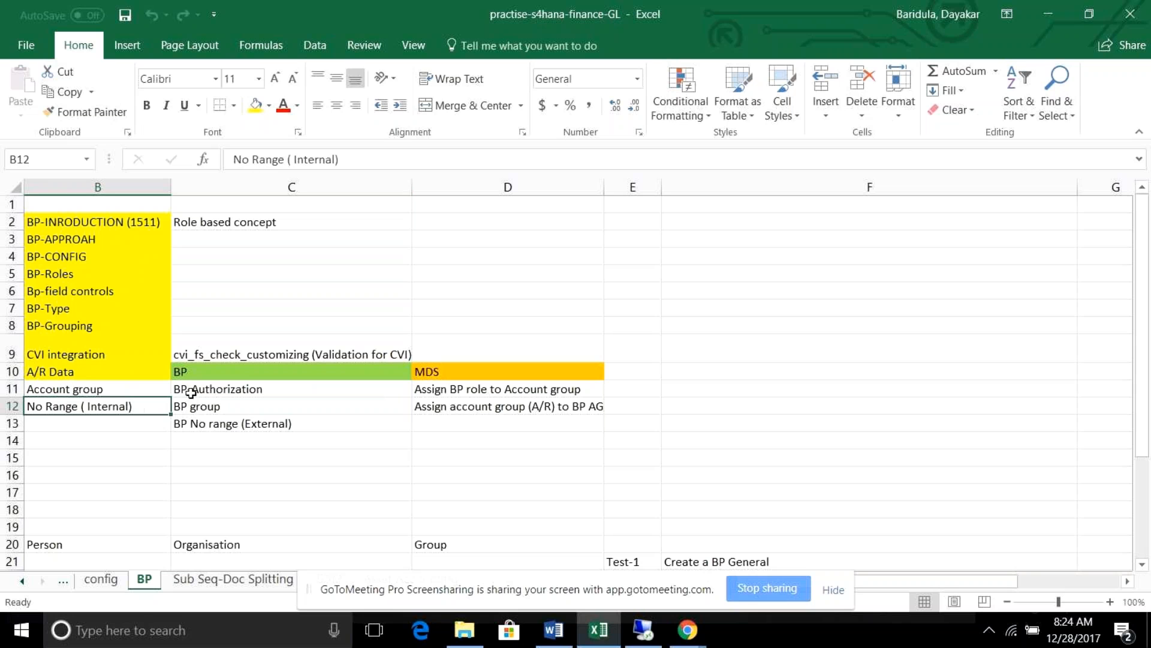
click(193, 407)
click(201, 424)
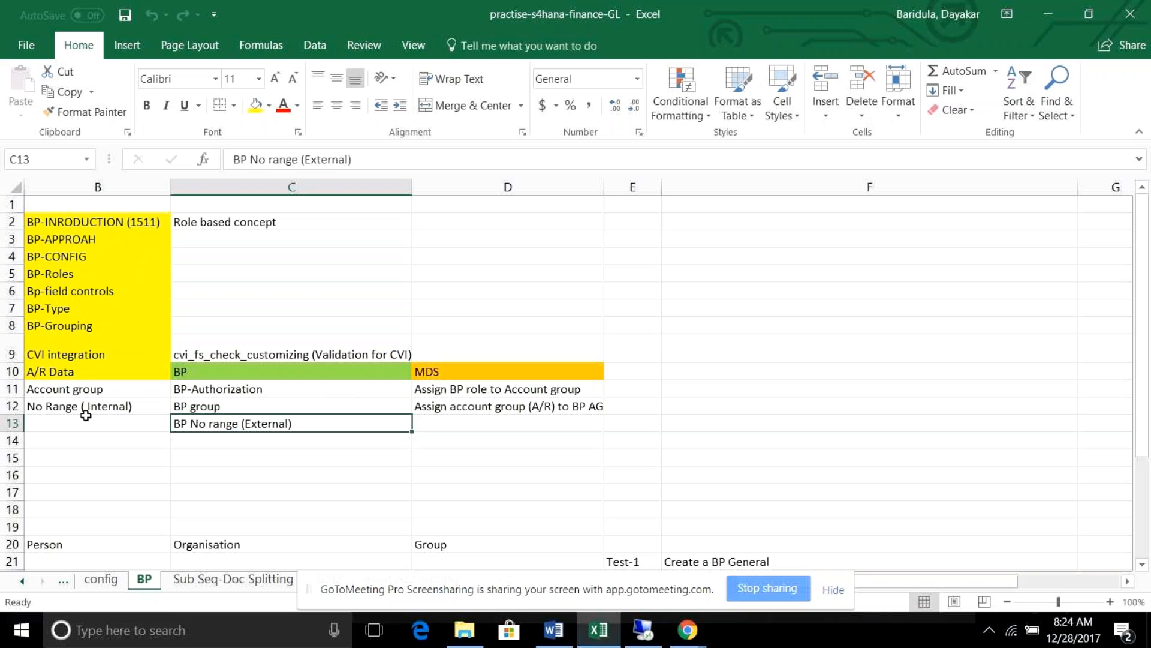
click(77, 390)
click(80, 410)
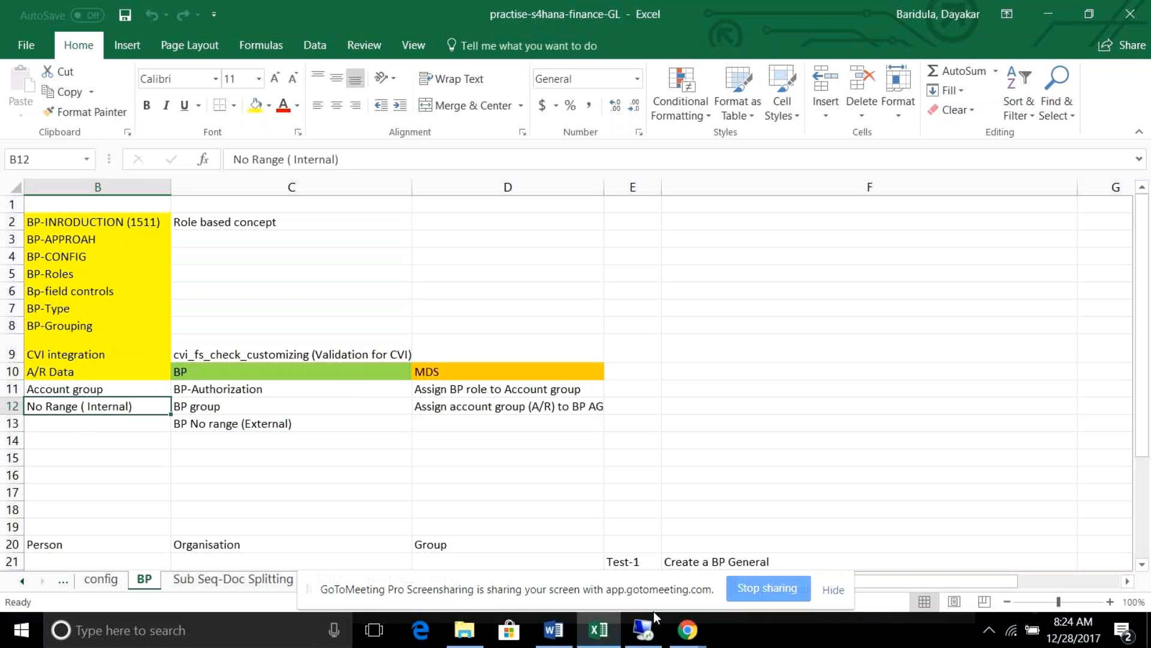
Restore SAP, leave to the main menu with /n, and start transaction /nSPRO.
click(646, 631)
text(/n)
key(Return)
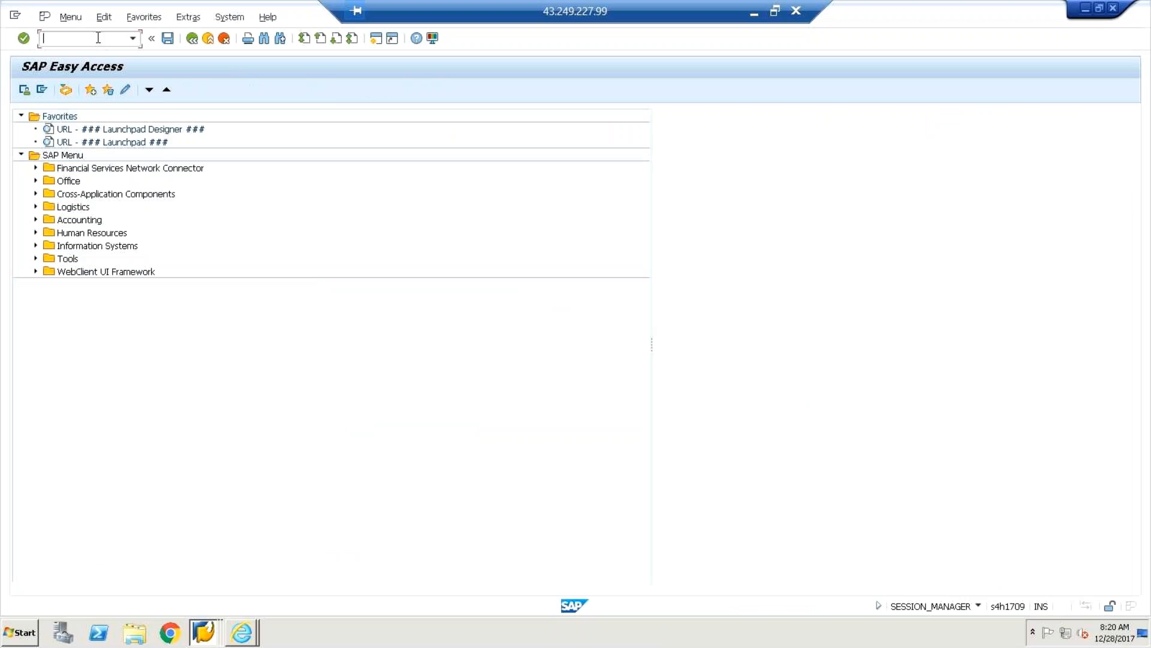
text(/n)
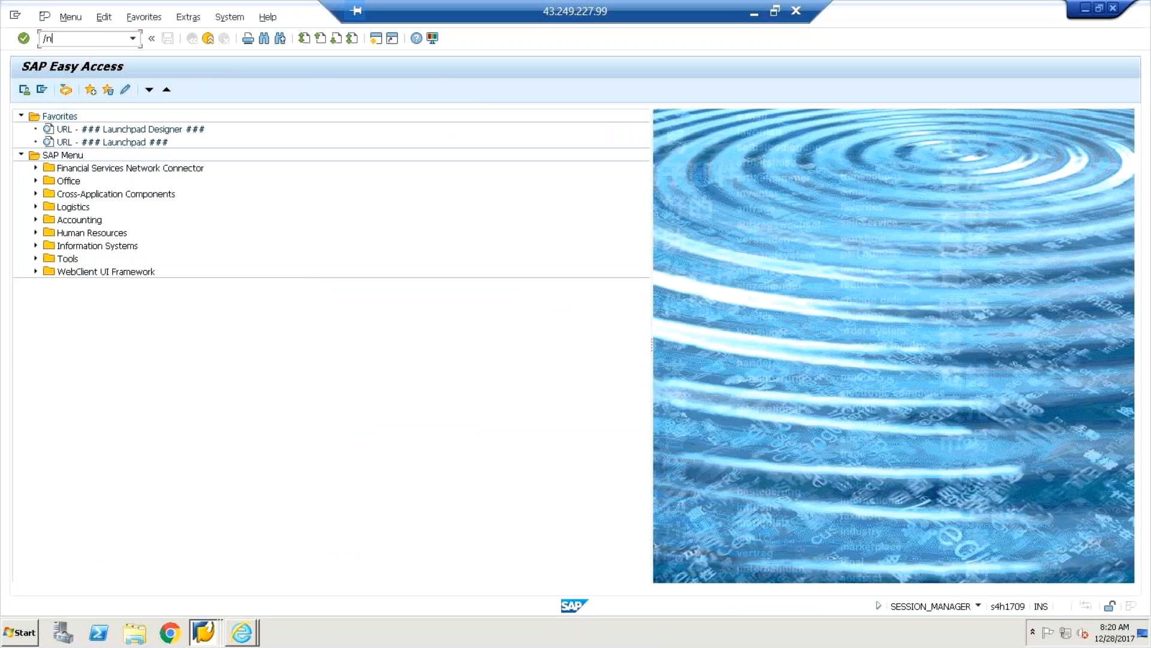
text(so)
key(BackSpace)
text(pro)
key(Return)
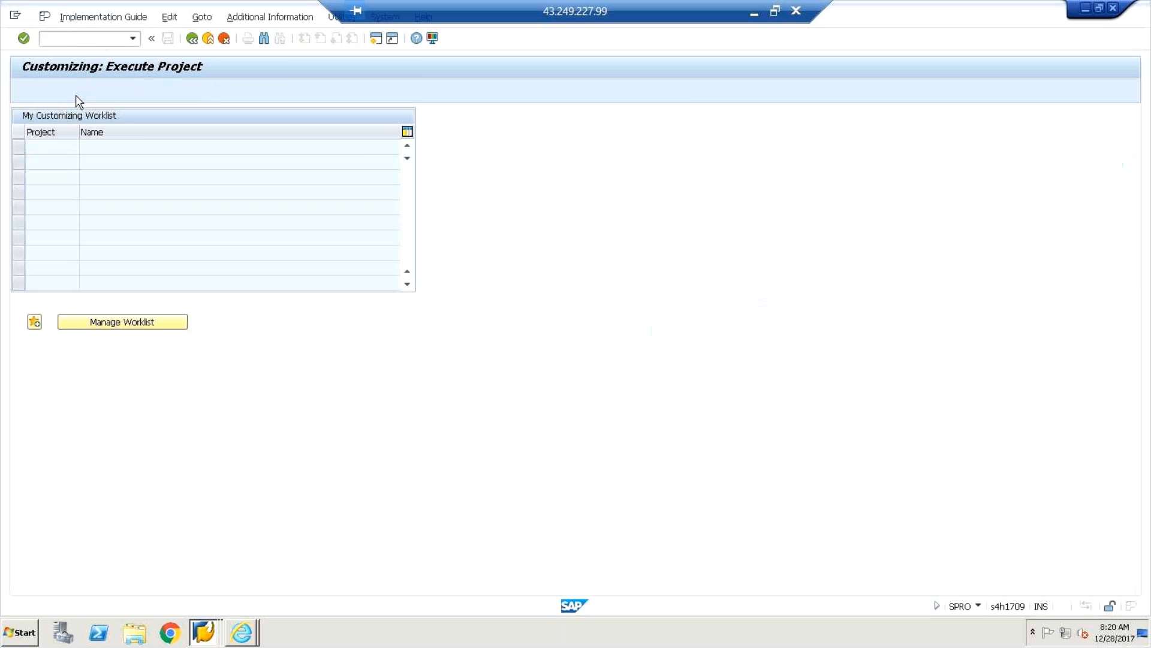
In the SAP Reference IMG, go to Cross-Application Components > SAP Business Partner > Basic Settings and run Define BP Roles.
click(77, 95)
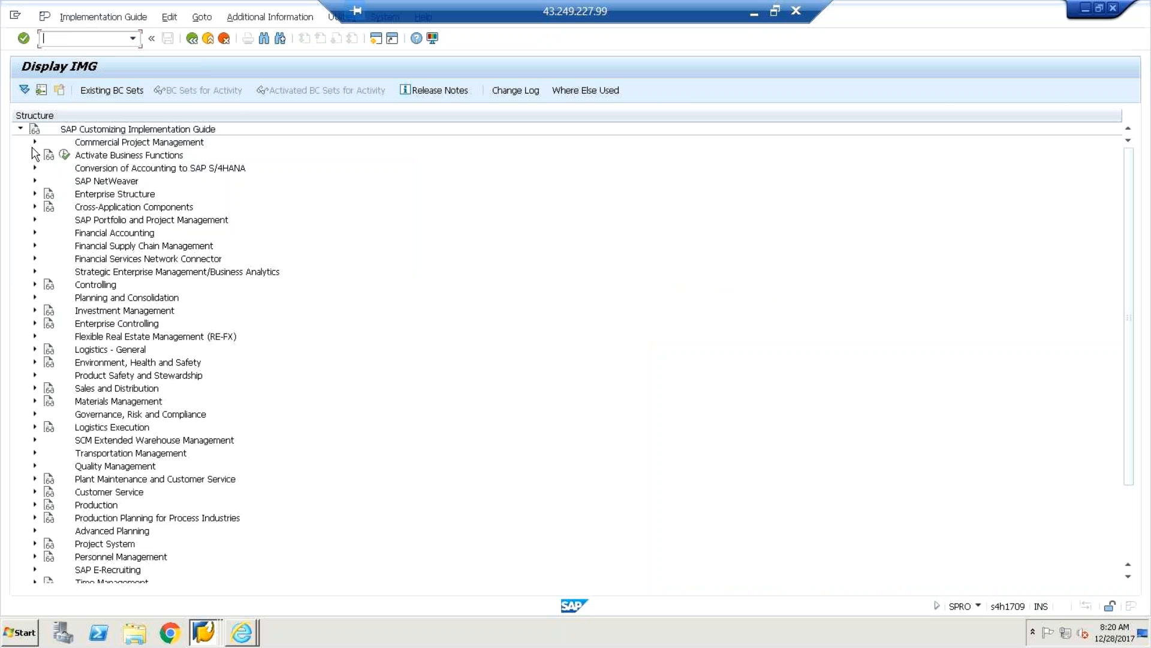
click(34, 206)
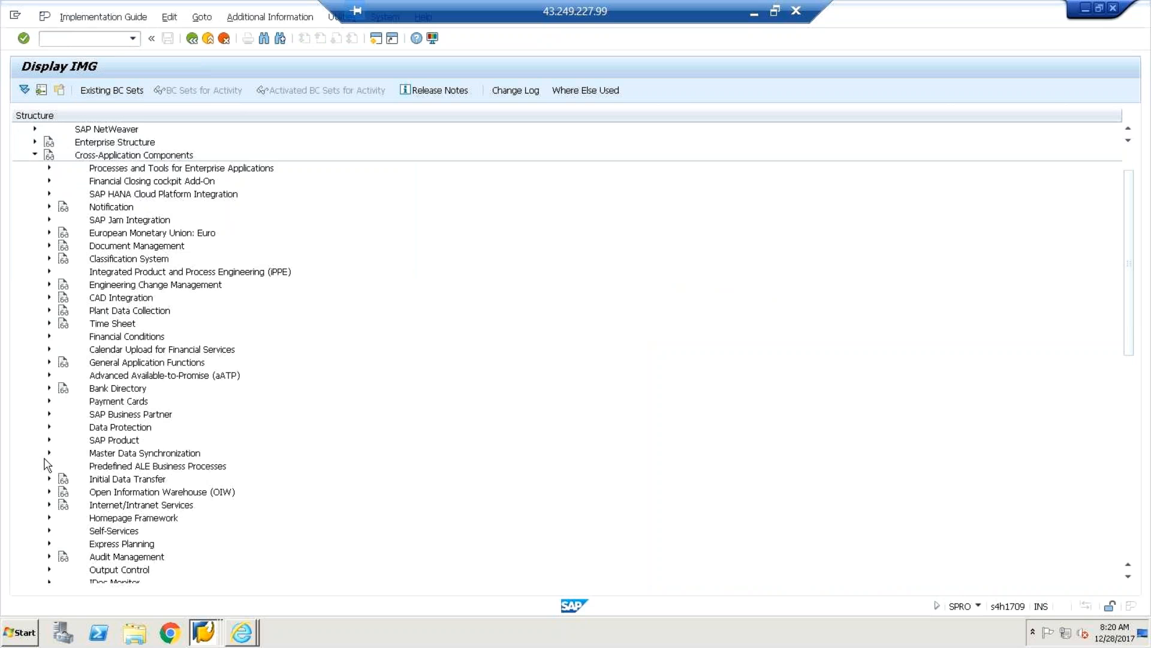
click(48, 413)
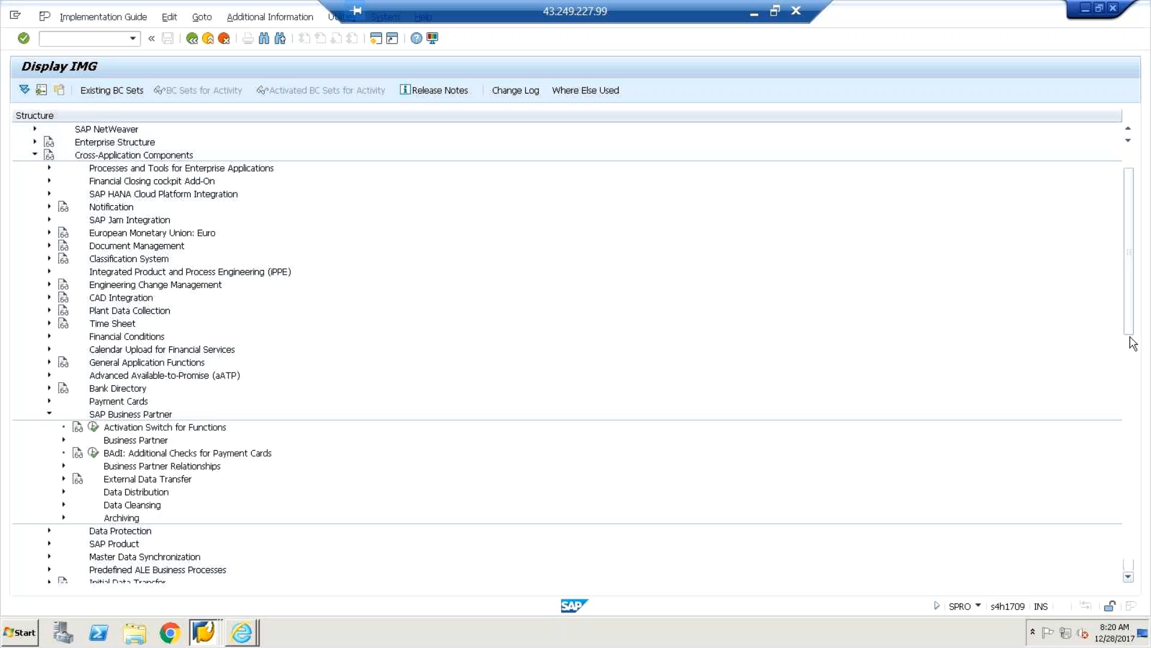
drag(1132, 336, 1131, 375)
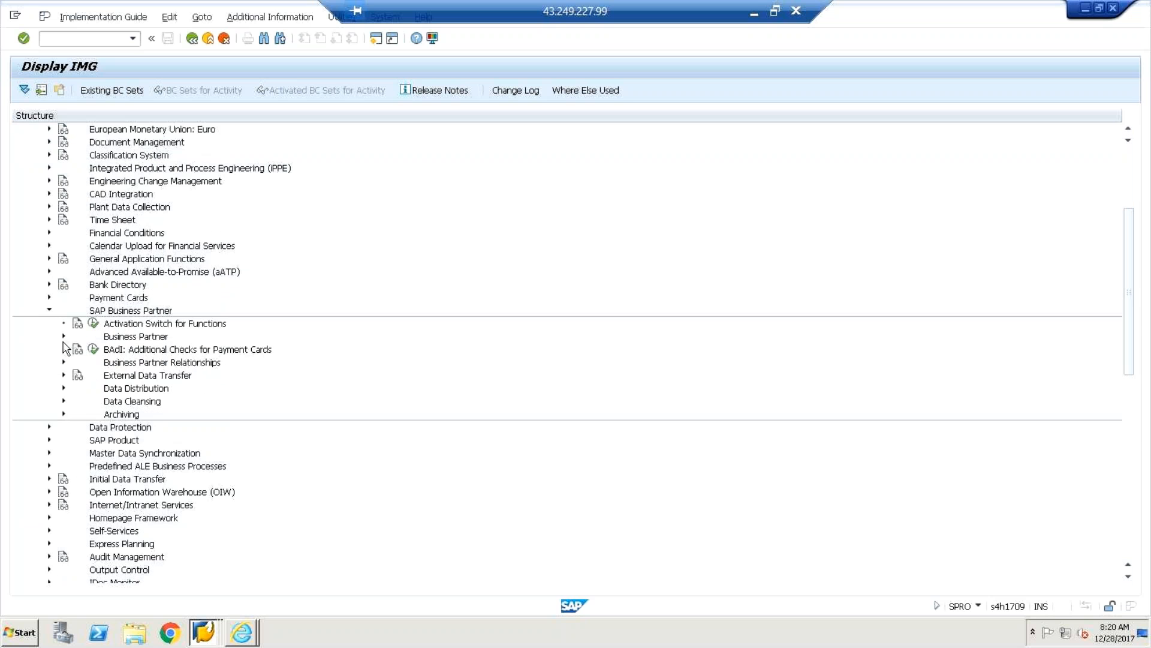
click(63, 337)
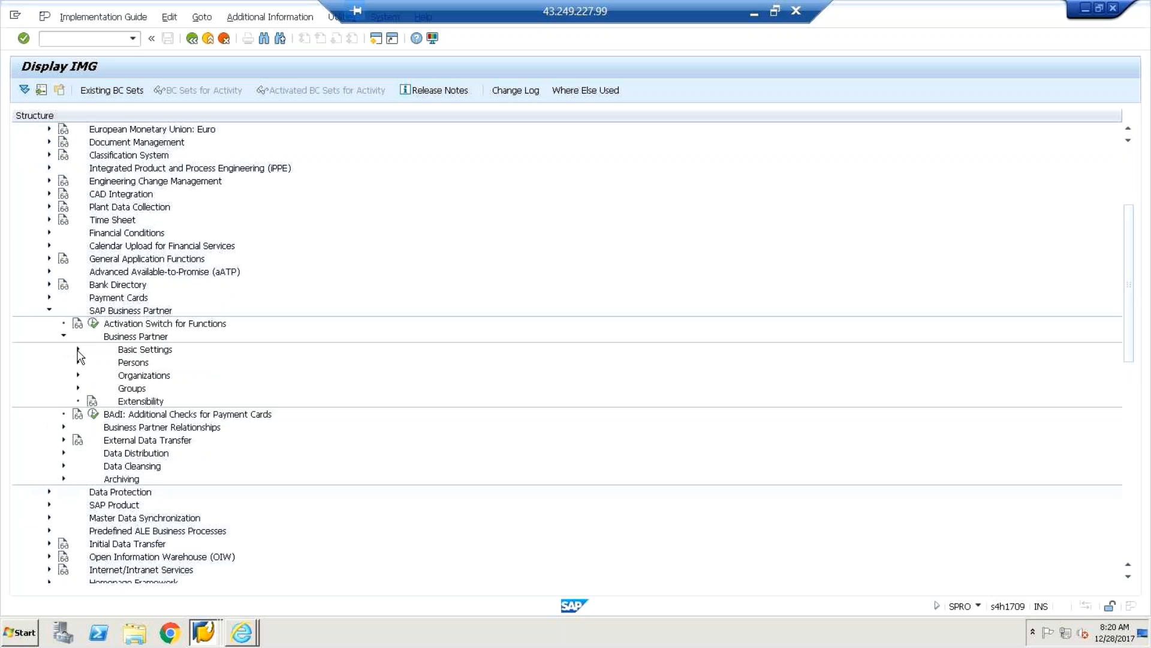
click(78, 350)
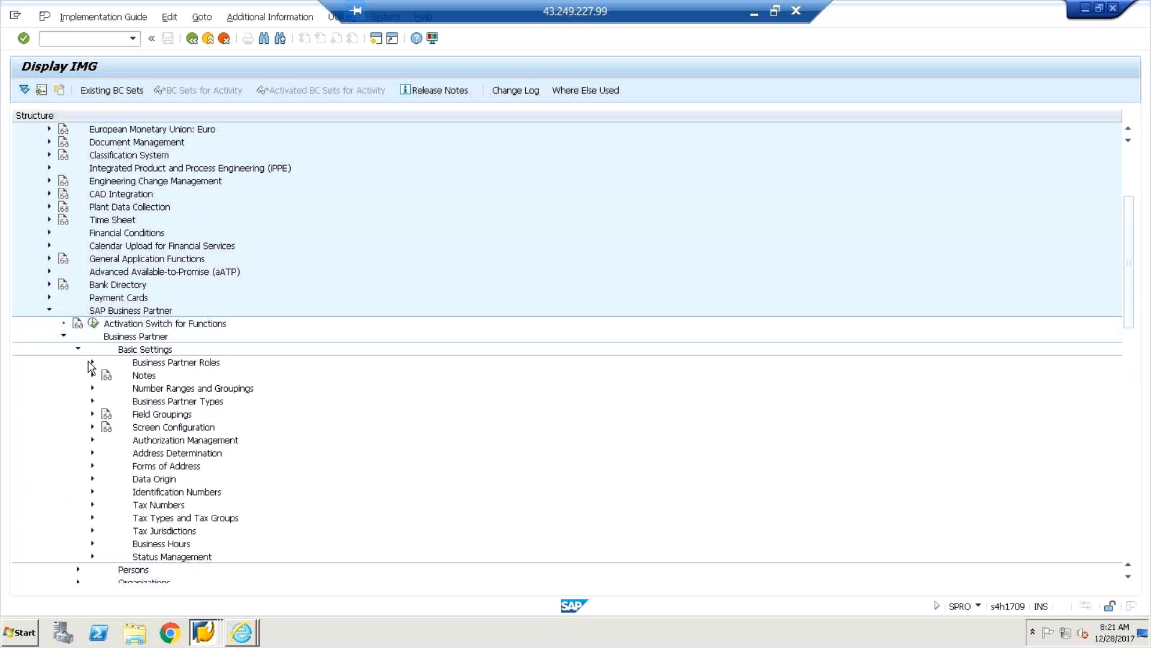
click(92, 362)
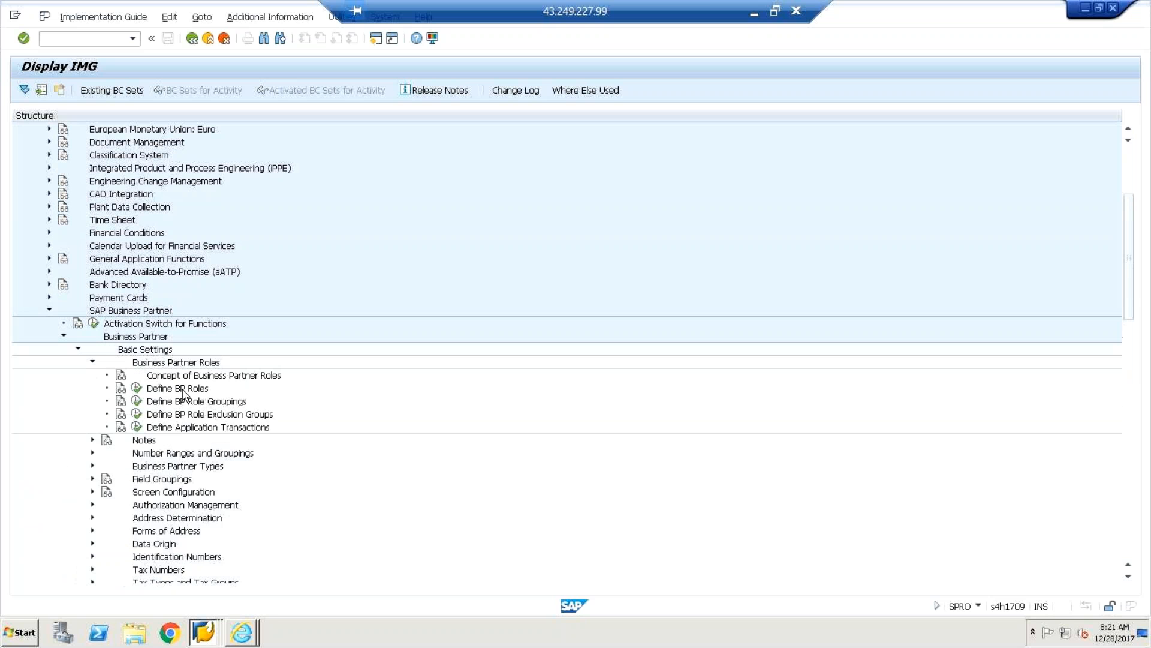
click(136, 388)
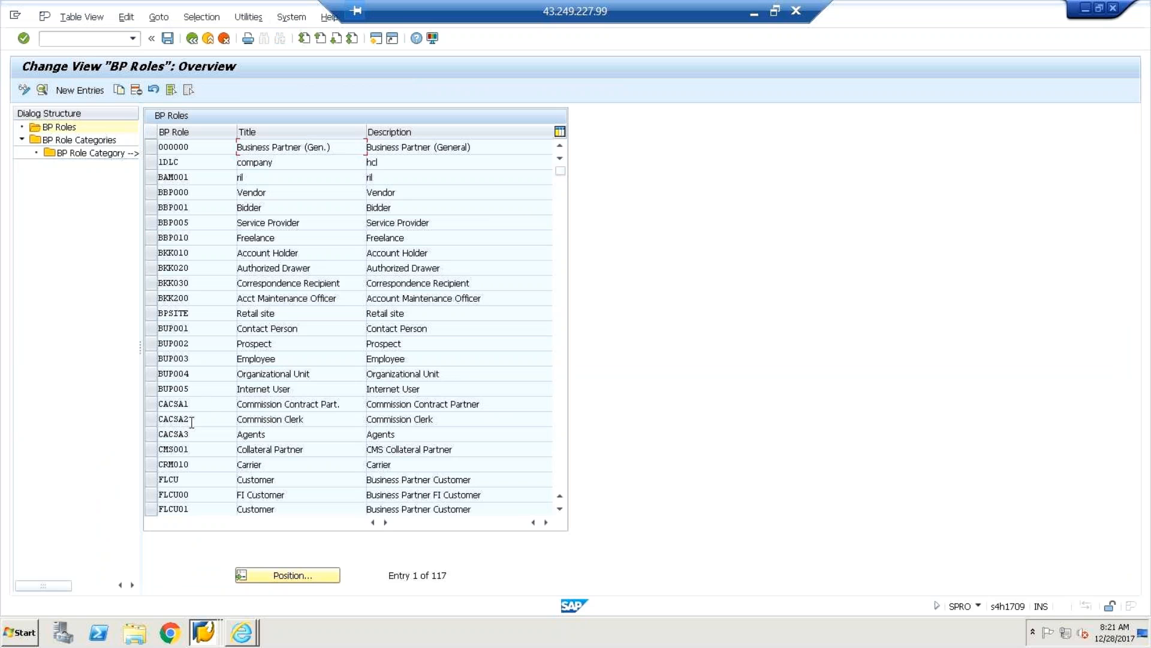
Select only the FLCU00 FI Customer role row in the BP Roles list.
click(151, 494)
click(151, 508)
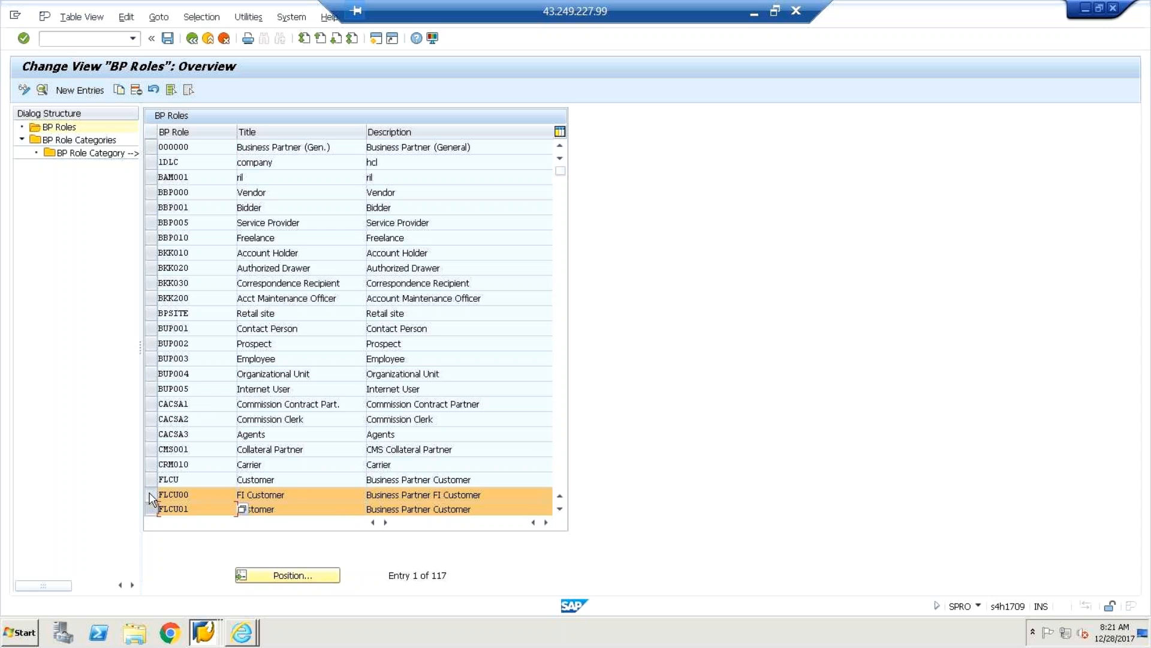
click(151, 495)
click(151, 495)
click(151, 495)
click(149, 508)
click(150, 495)
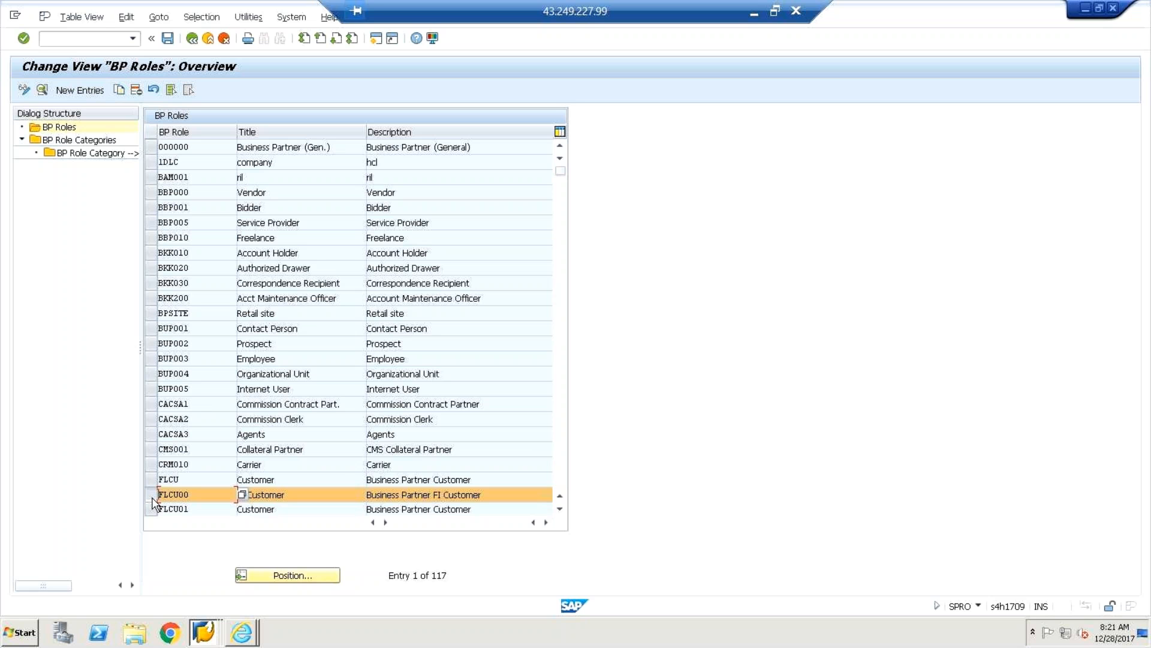
Scroll down to the vendor roles and mark both FLVN00 and FLVN01.
click(561, 510)
click(560, 510)
click(560, 510)
click(561, 510)
click(561, 510)
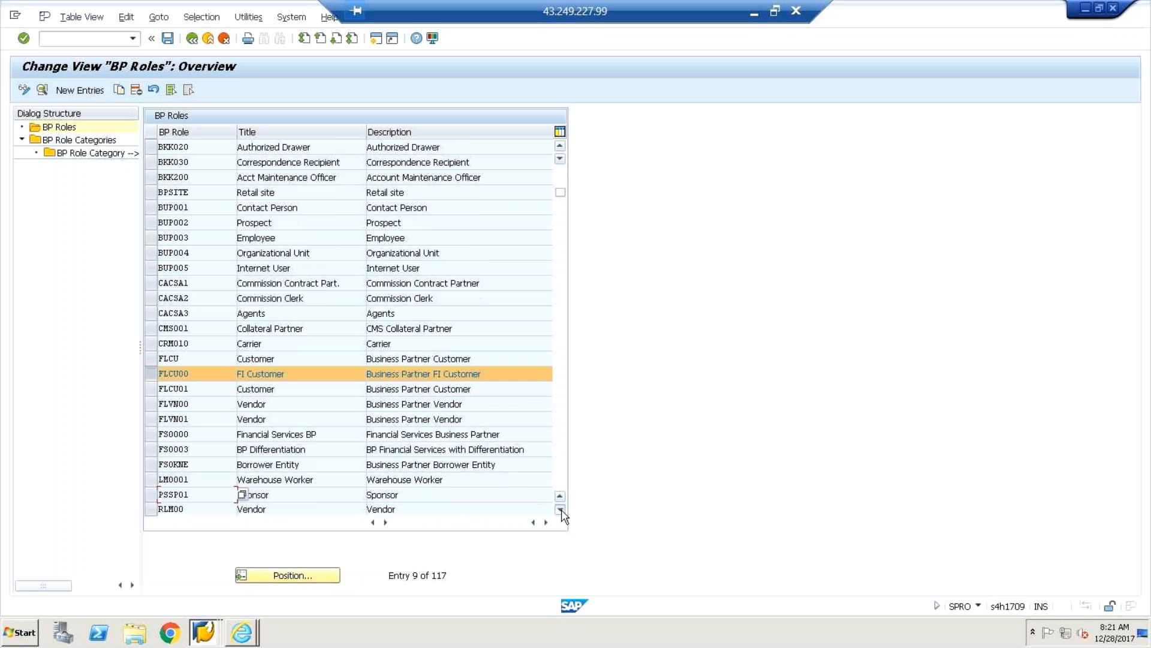
click(561, 510)
click(561, 510)
click(561, 510)
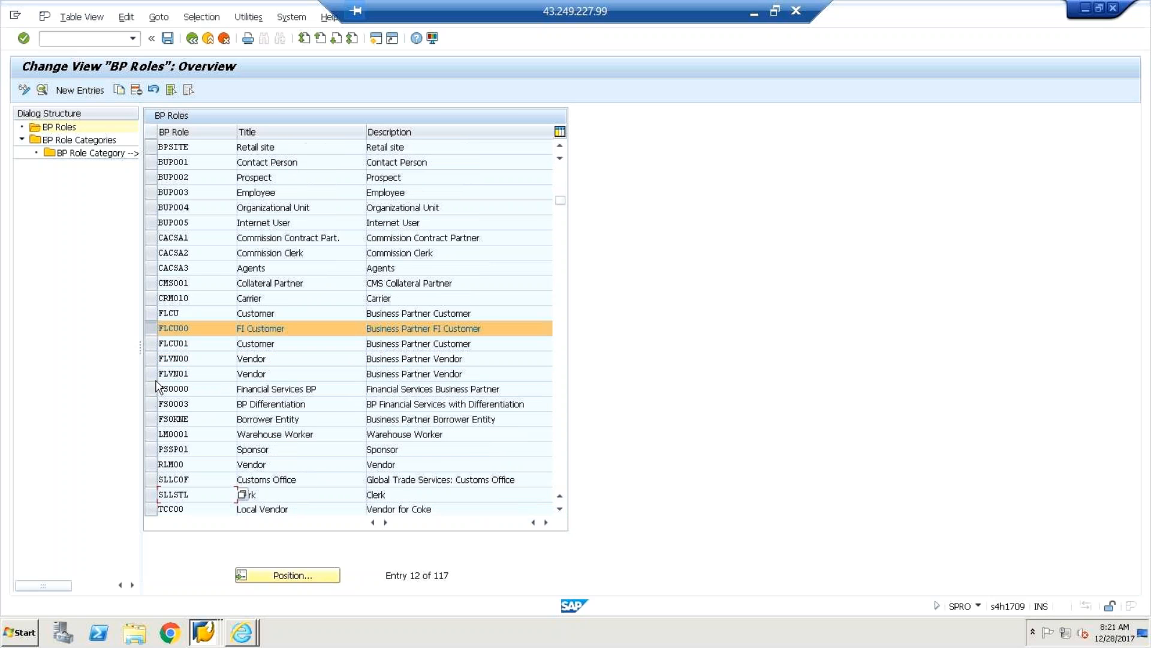
drag(155, 363, 155, 376)
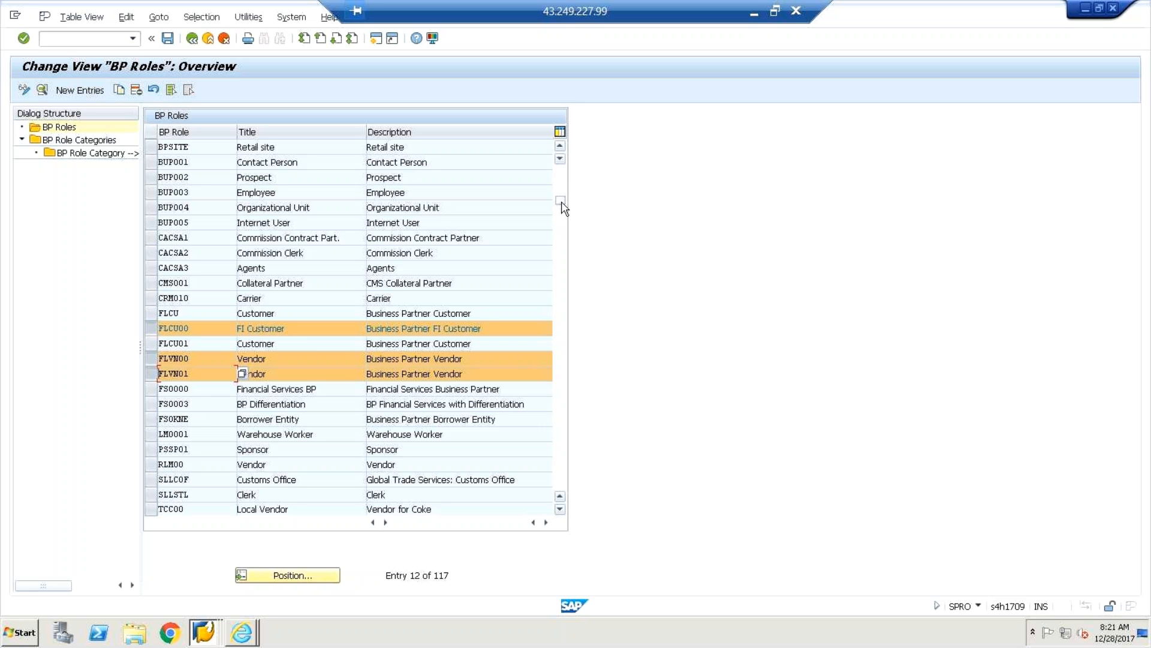
drag(563, 208, 563, 177)
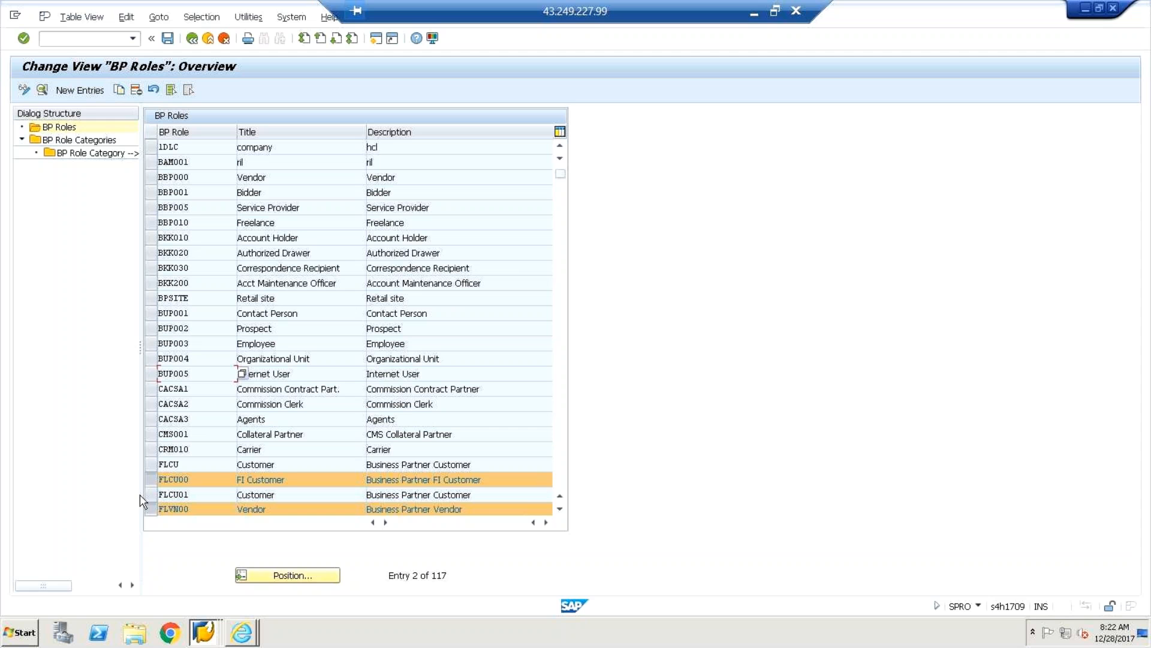
click(560, 510)
Mark FLCU01 and unmark FLCU00, FLVN00 and FLVN01 in the BP Roles list.
click(560, 511)
click(560, 510)
click(560, 510)
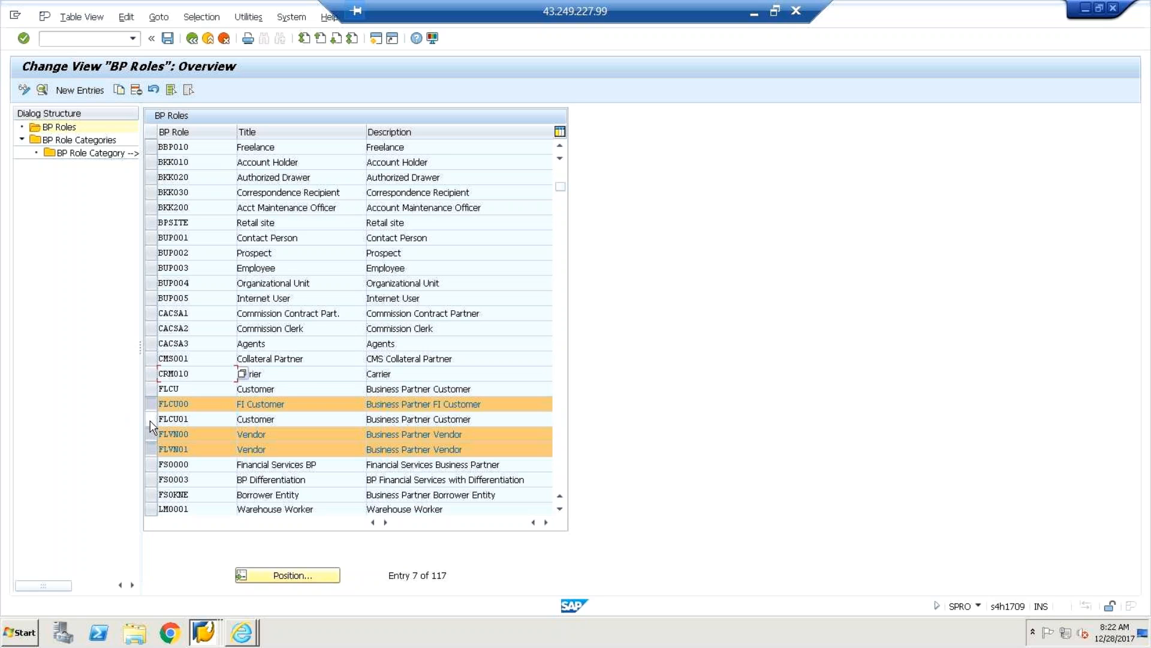
click(151, 419)
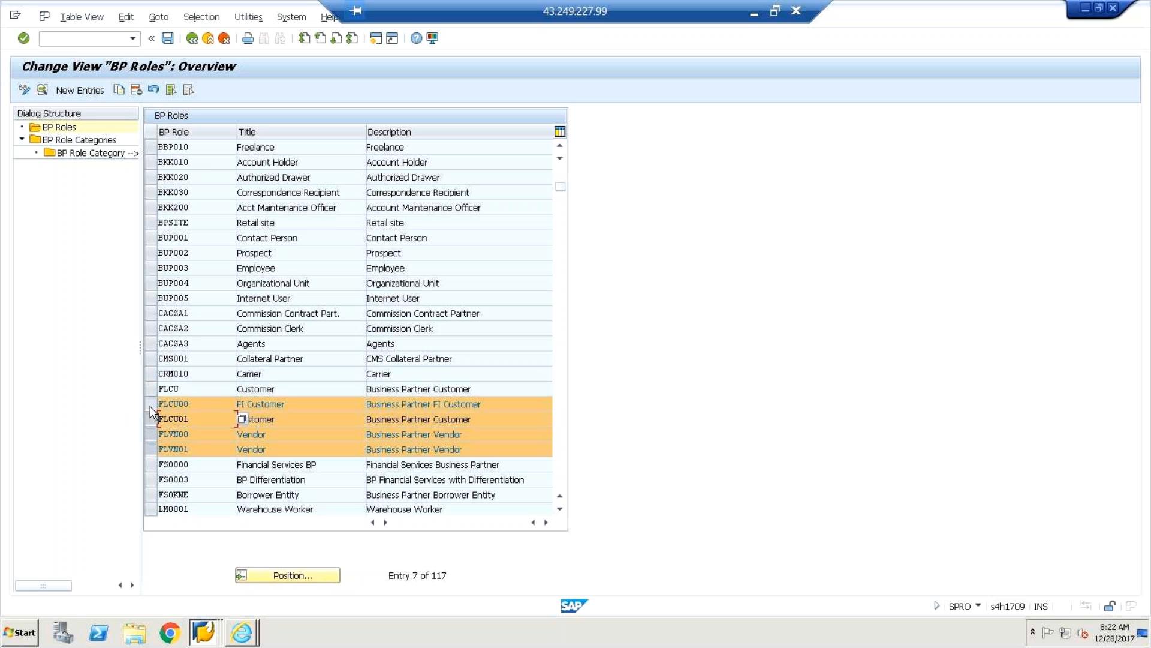
click(151, 403)
click(150, 437)
click(150, 451)
Compare selections by marking FLCU00, FLVN00, FLVN01 and FS0000 together.
click(149, 407)
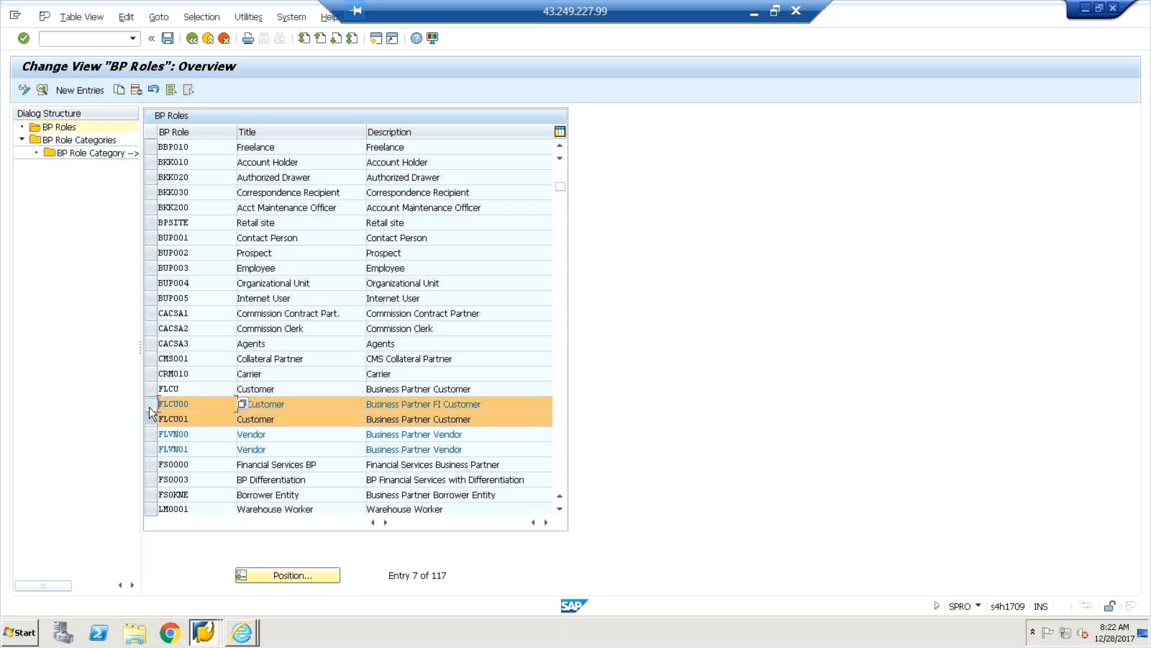
click(150, 408)
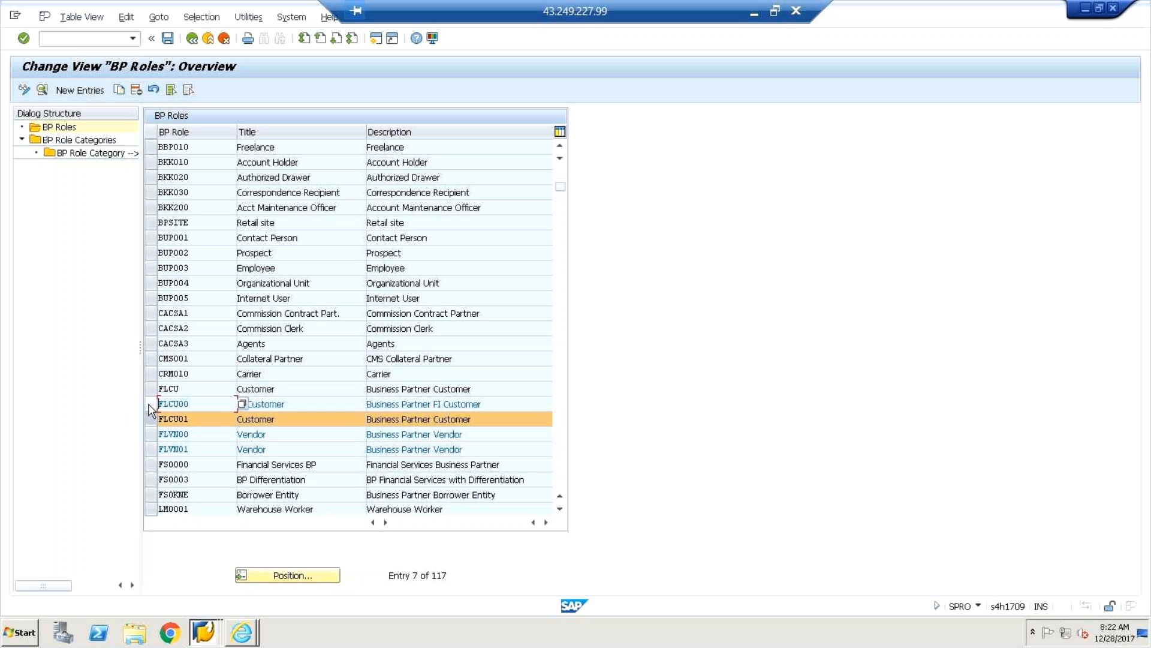
click(150, 407)
click(151, 434)
click(150, 463)
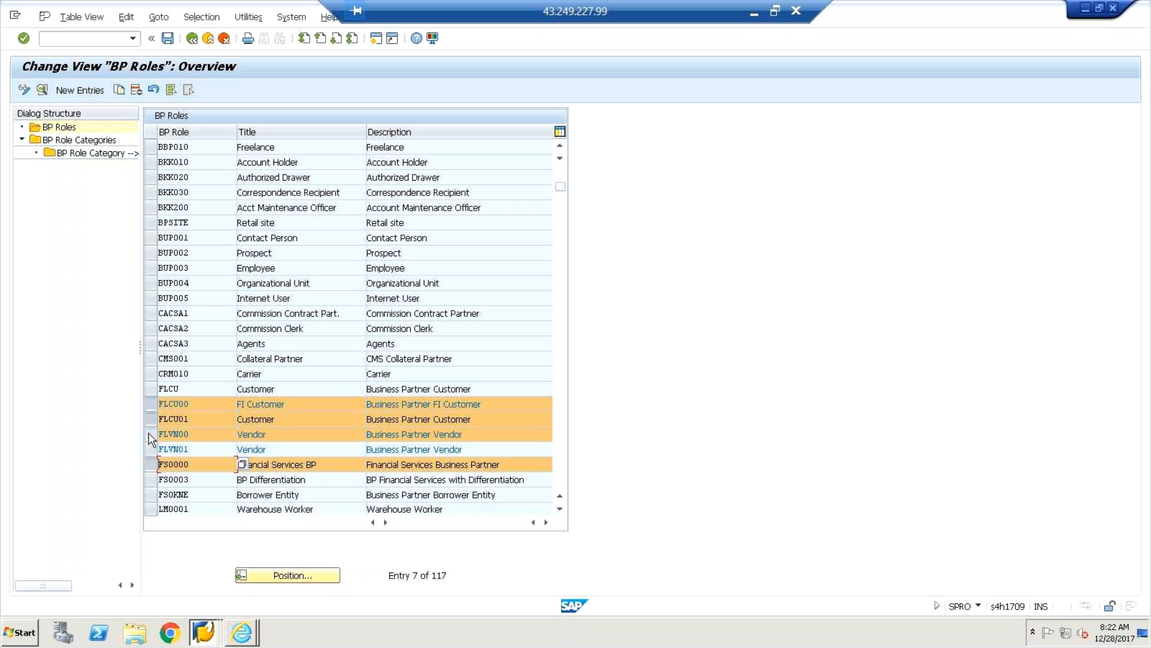
click(151, 435)
click(153, 449)
click(151, 434)
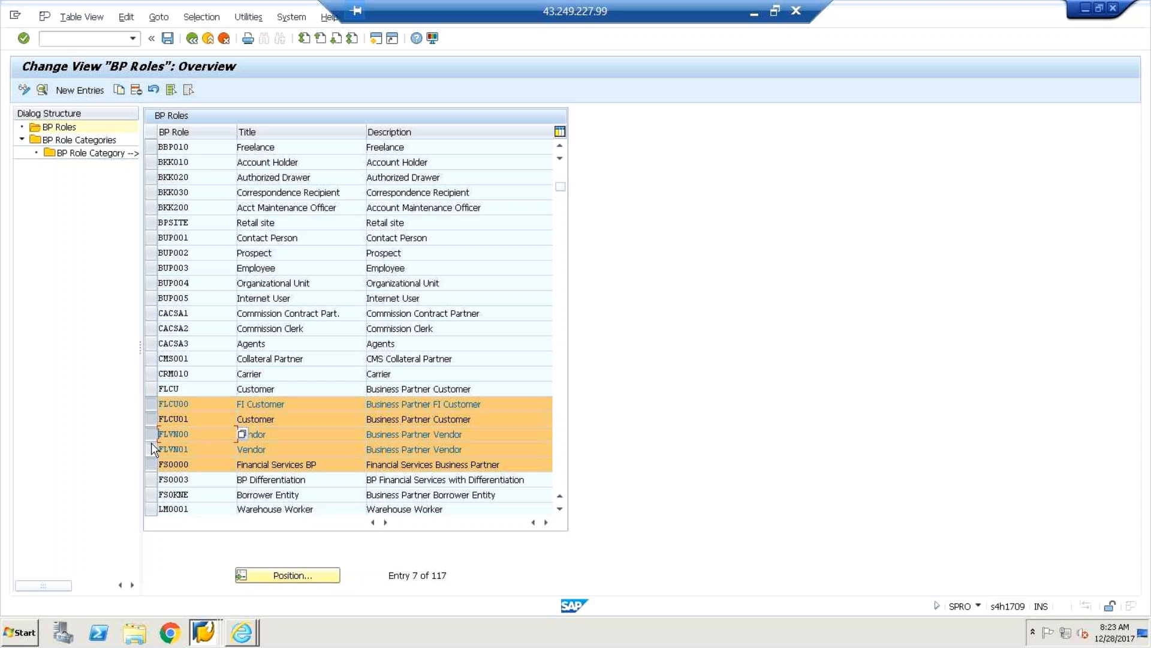
Clear the other roles, ending with Customer FLCU01 and Vendor FLVN00 marked.
click(148, 404)
click(153, 420)
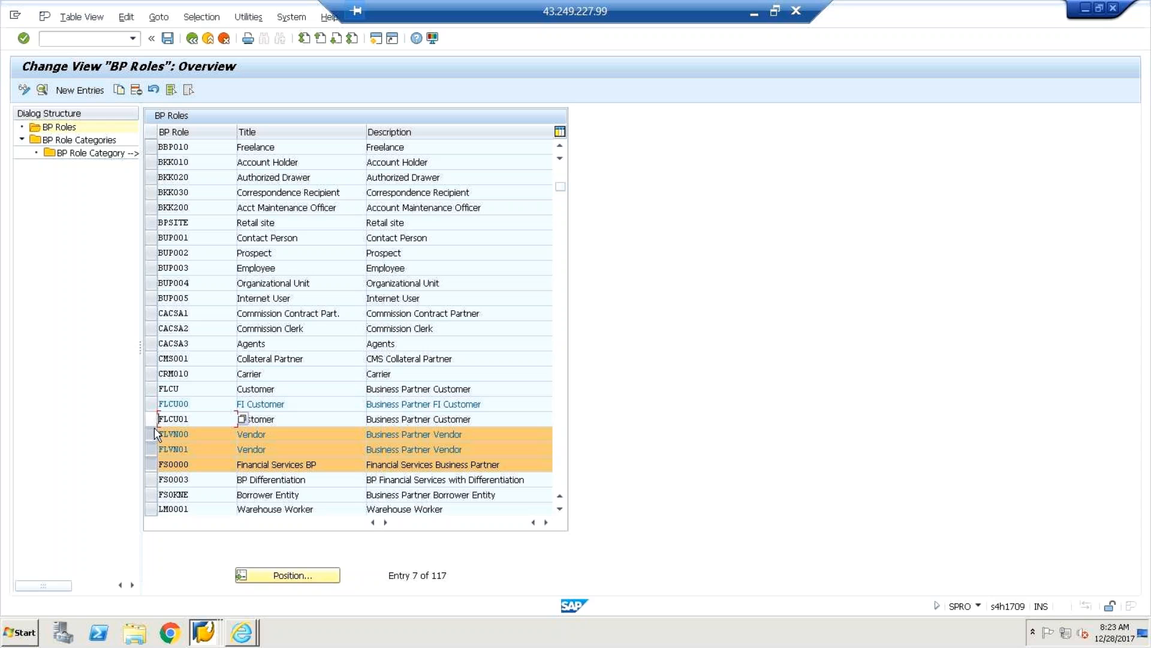
click(151, 419)
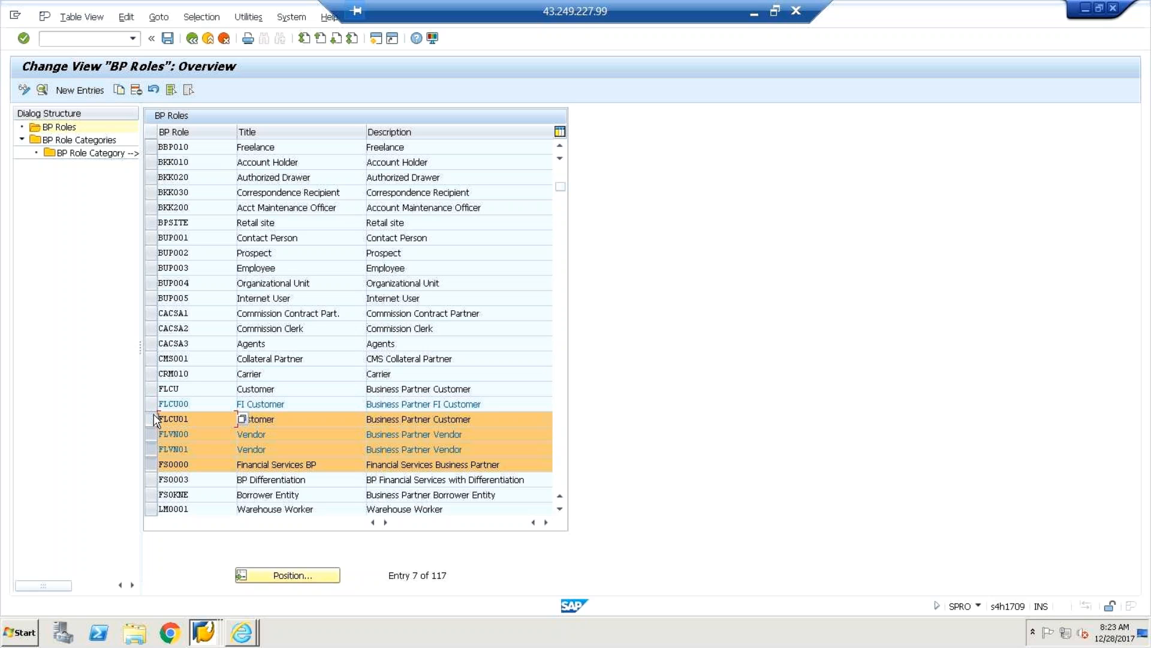
click(151, 435)
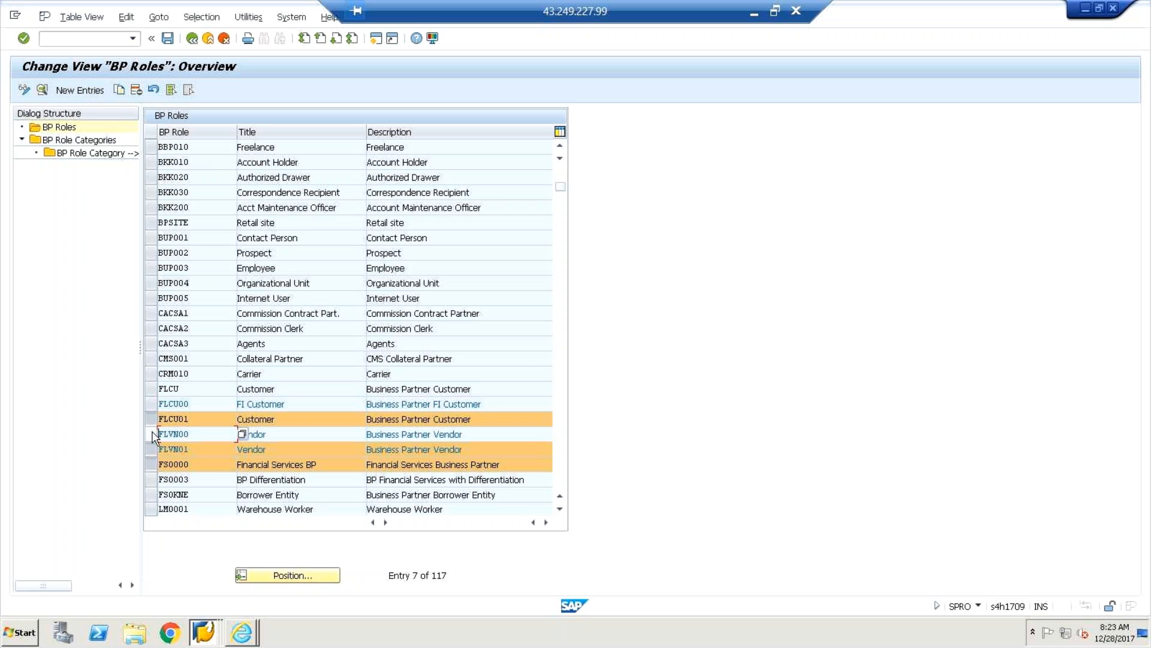
click(151, 451)
click(151, 465)
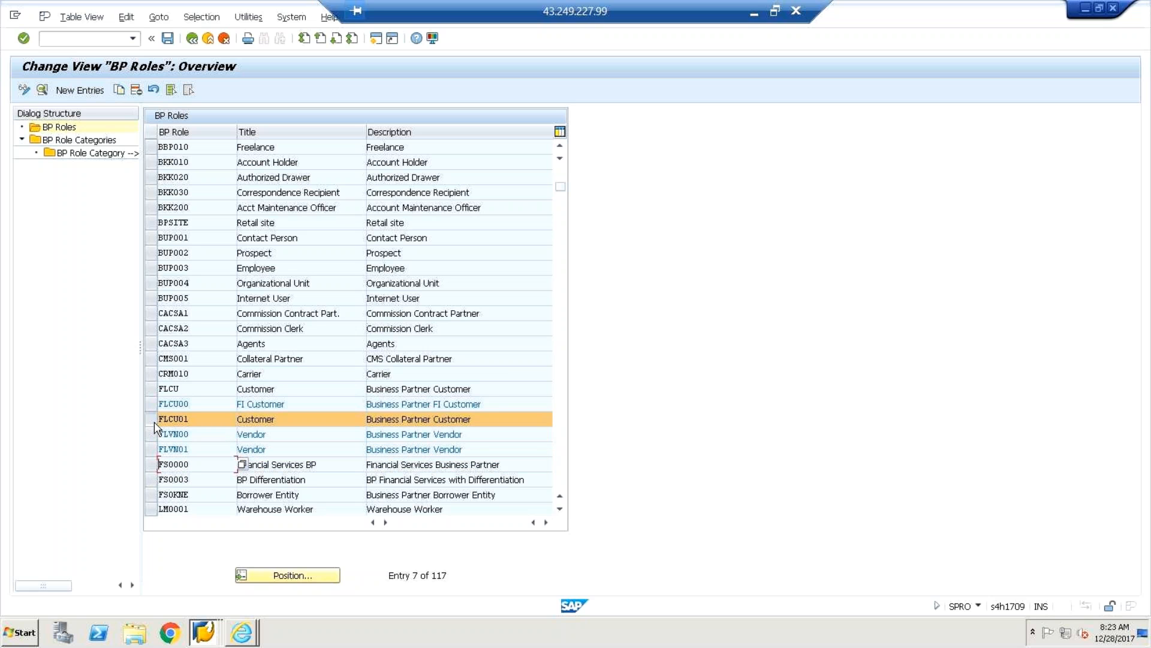
click(150, 405)
click(150, 423)
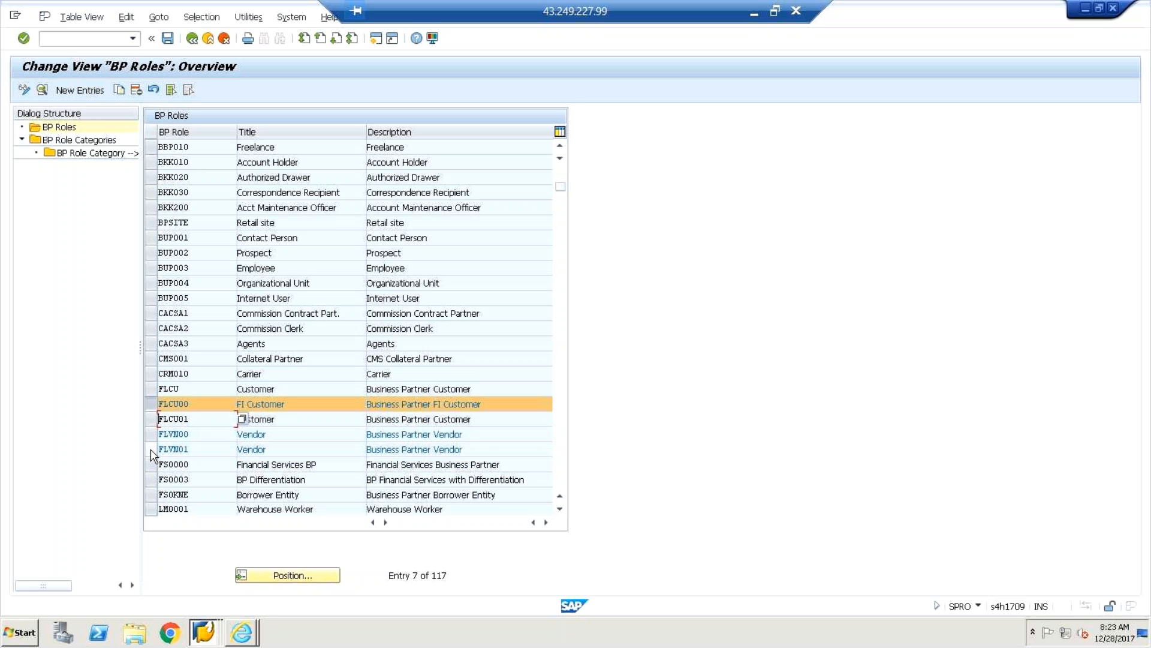
click(151, 451)
click(151, 445)
click(150, 405)
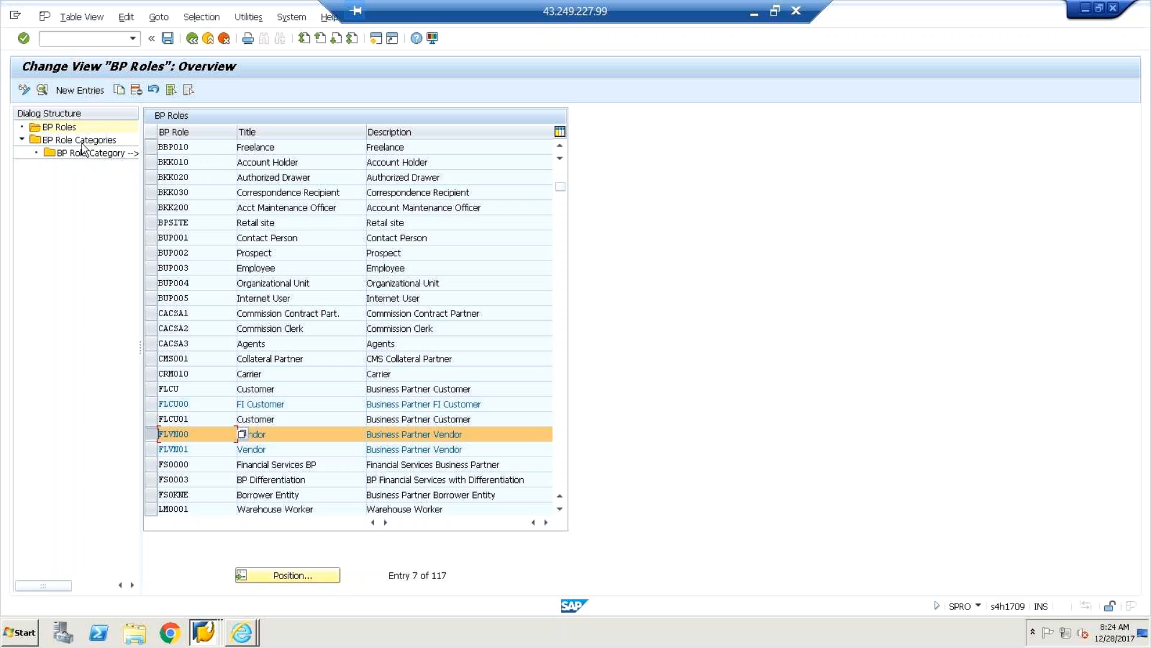
click(154, 419)
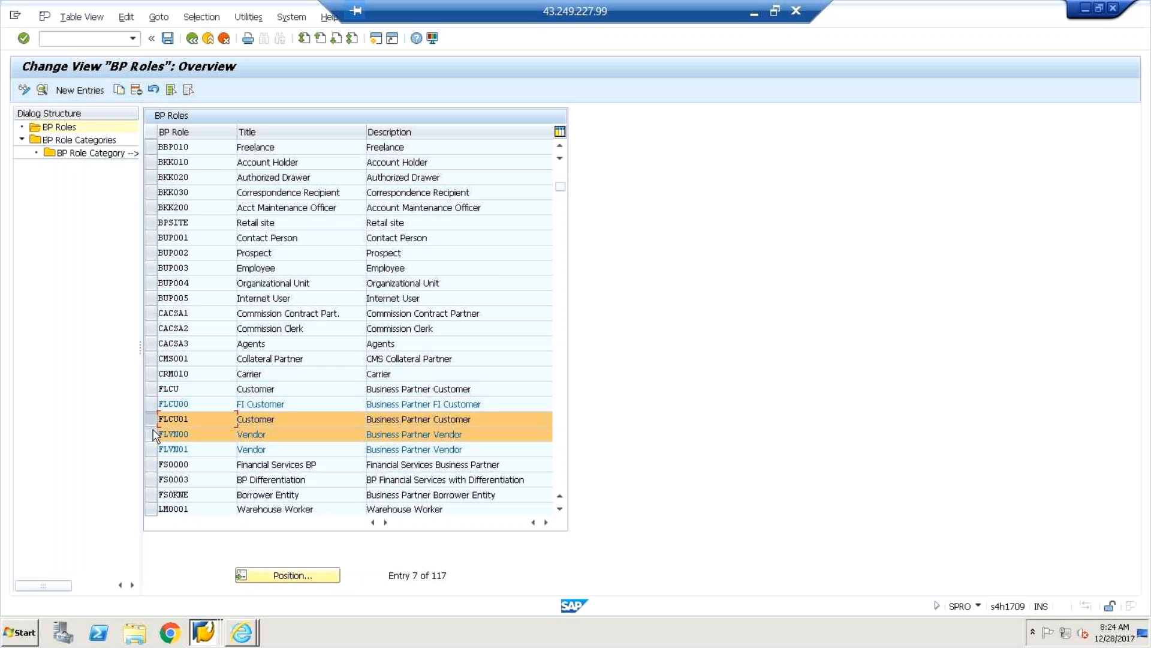
click(153, 435)
In BP Role Categories, select FLCU00 FI Customer and show its assigned business transactions.
double_click(90, 142)
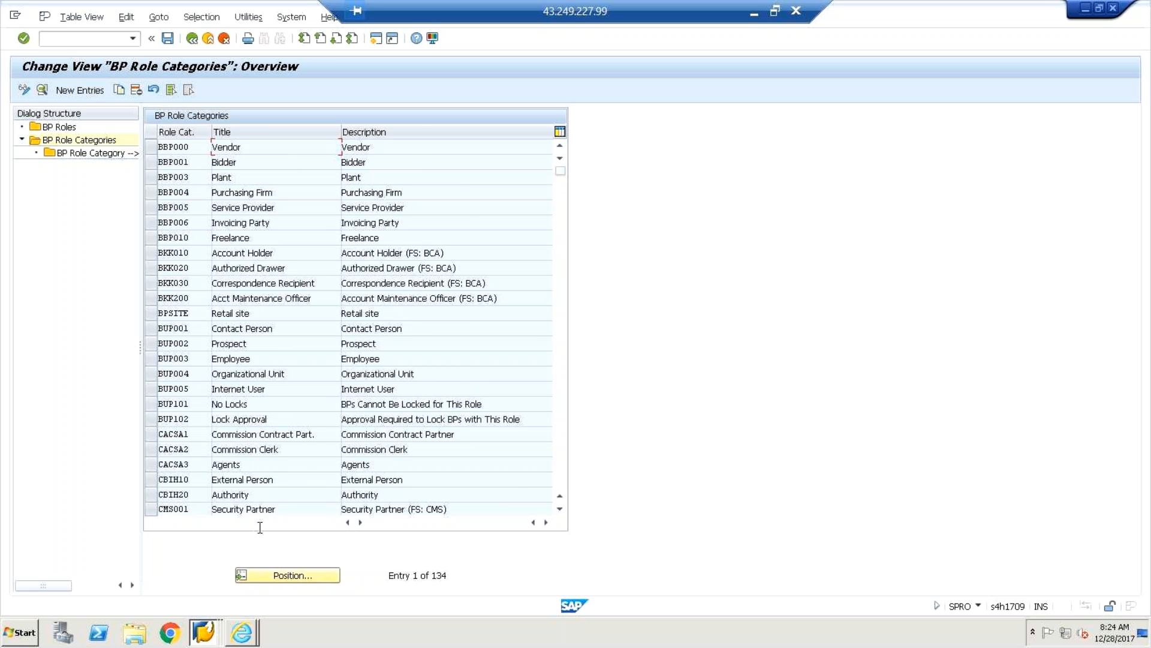
click(273, 573)
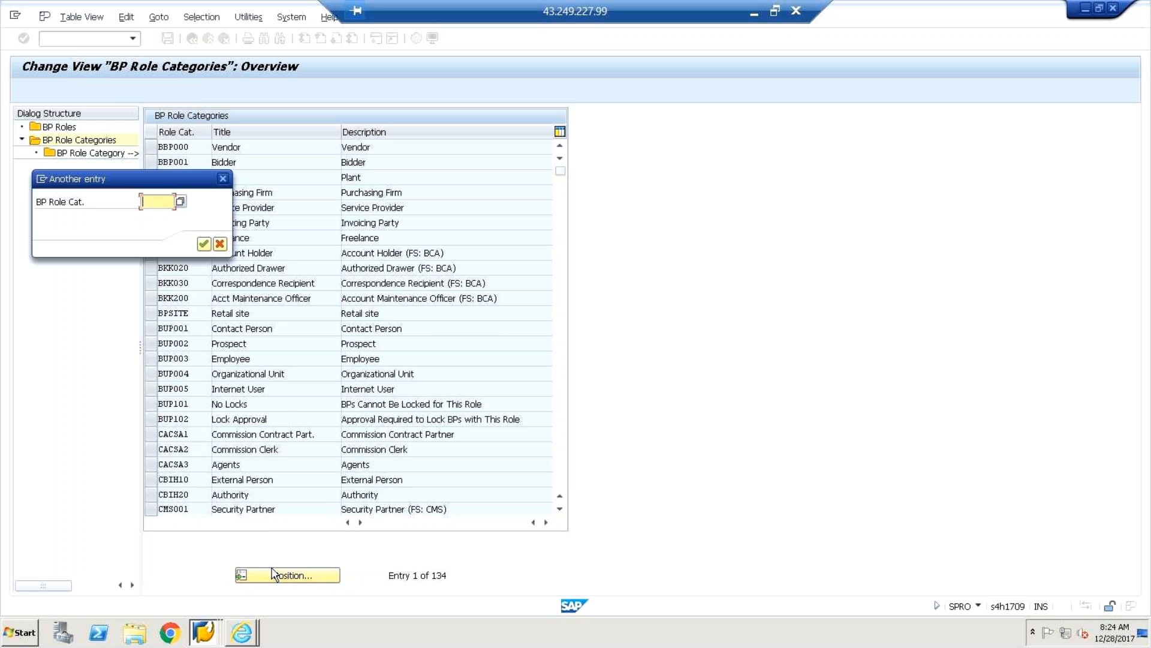
click(222, 179)
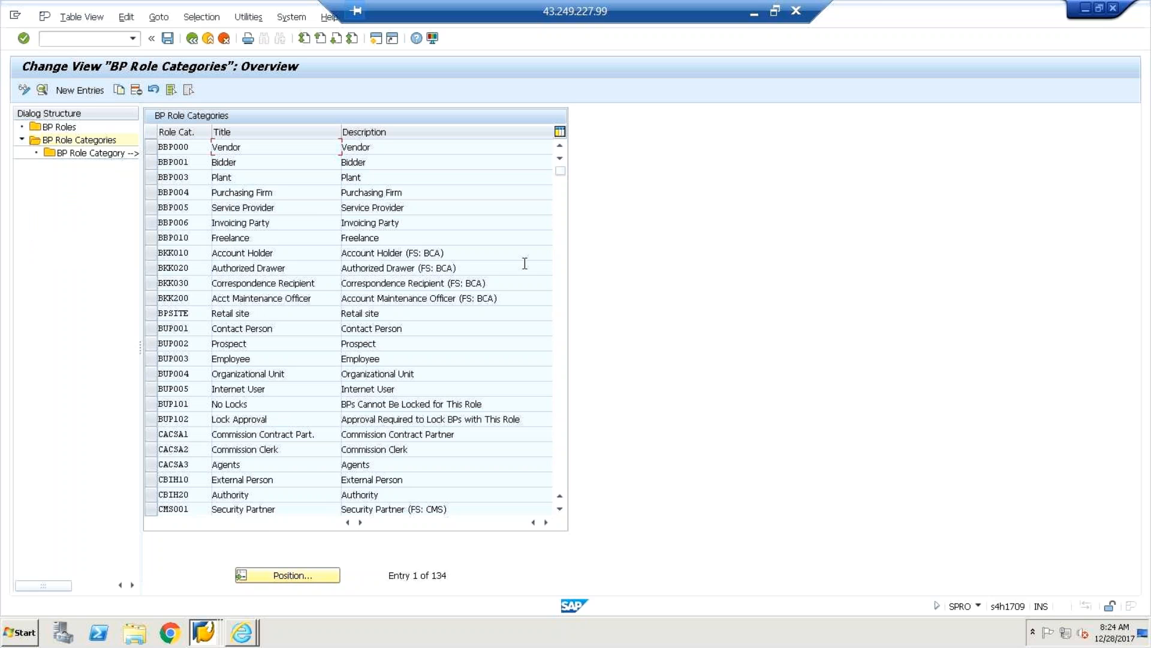
drag(561, 173, 561, 230)
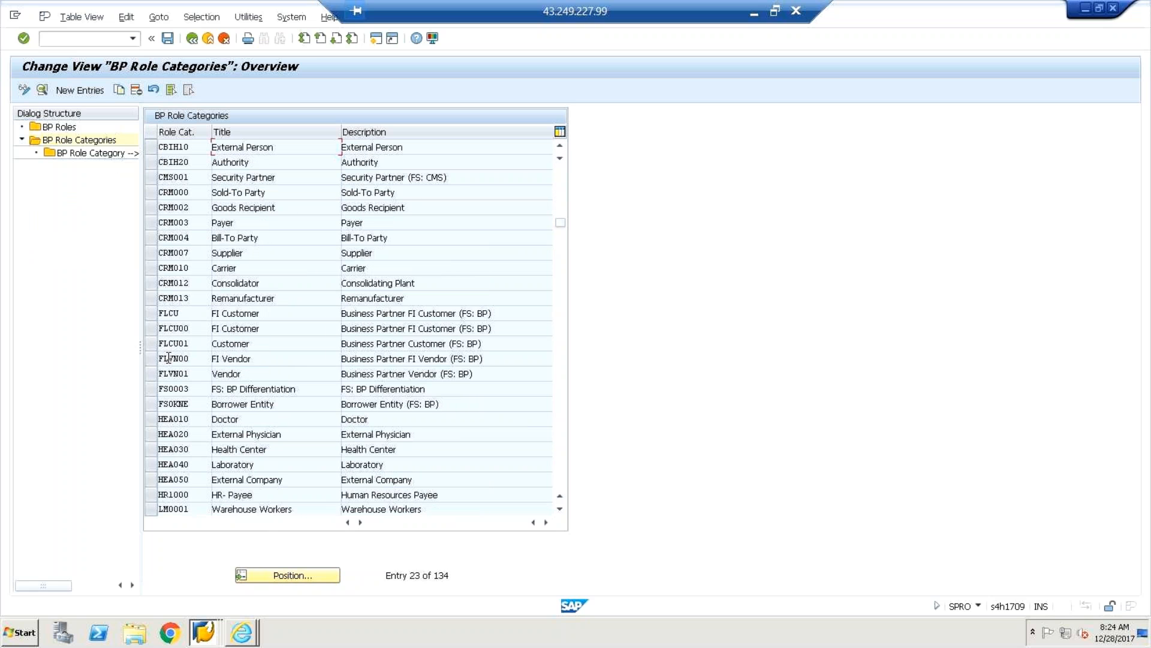
click(158, 346)
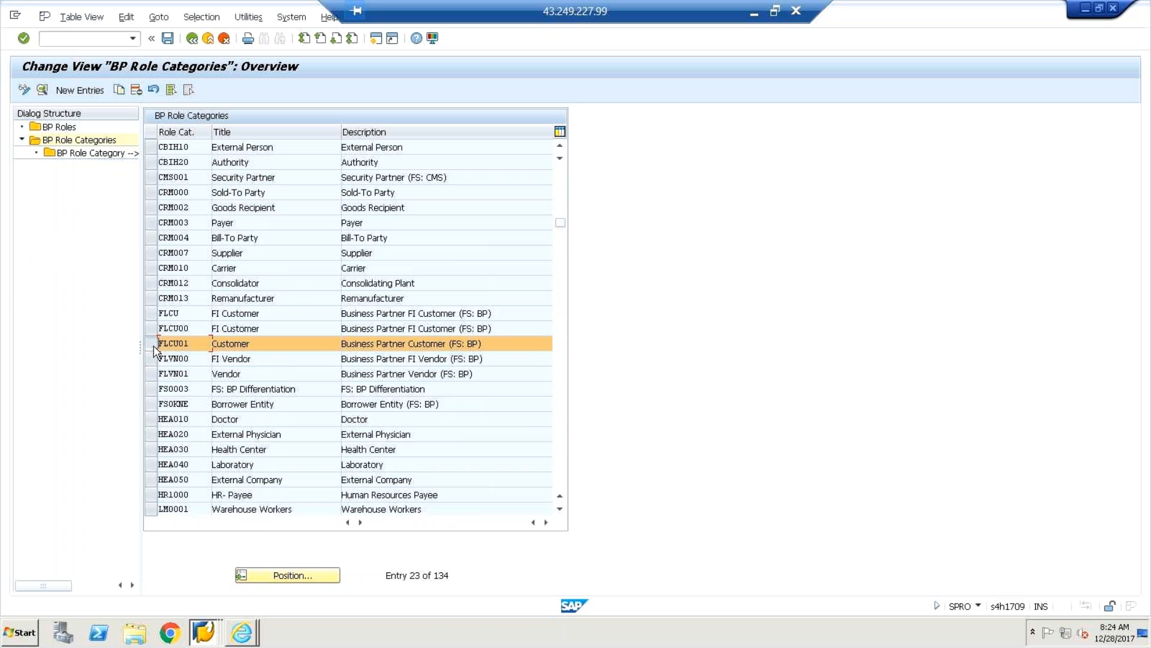
click(156, 329)
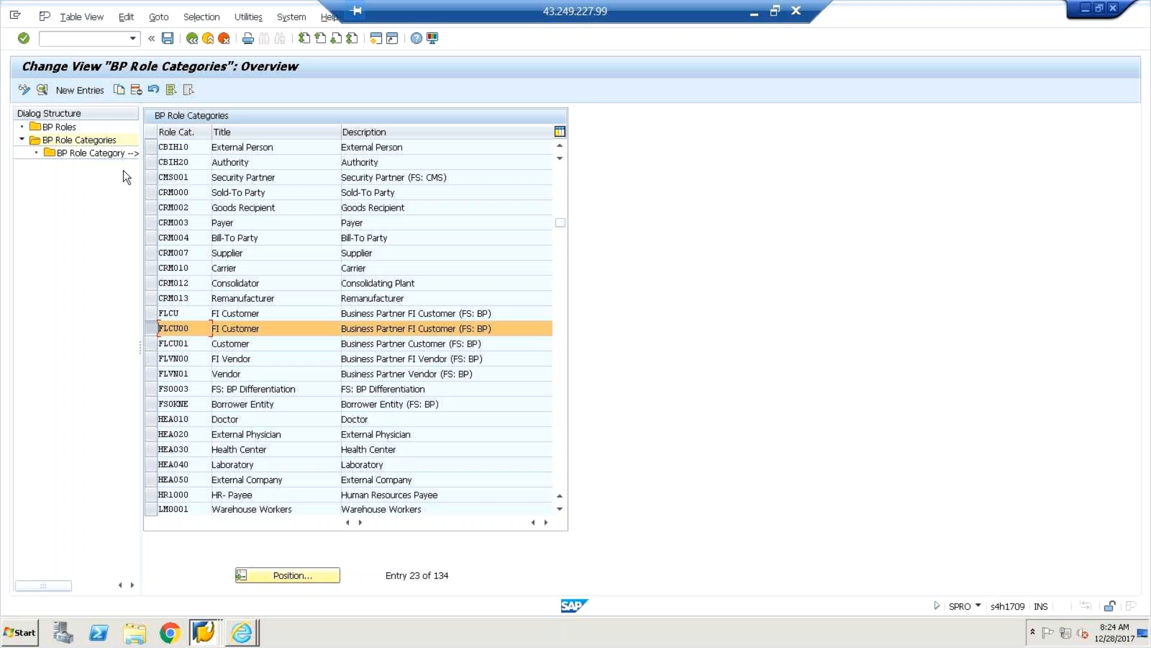
double_click(87, 153)
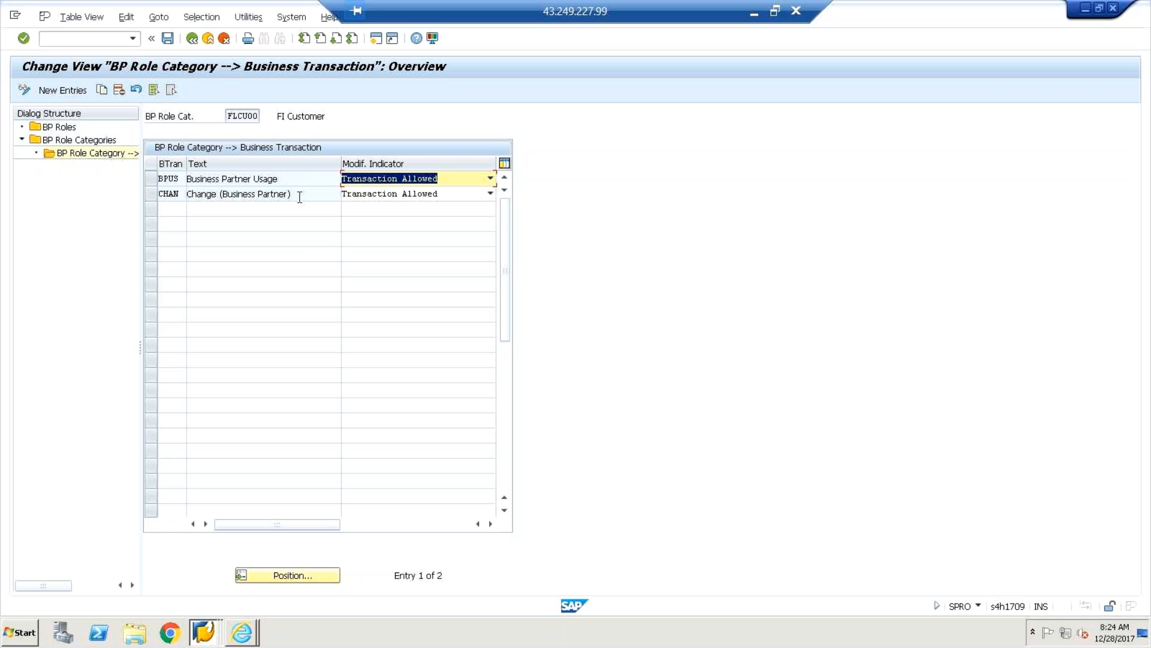
Check the BPUS and CHAN modification options, keep both Transaction Allowed, and go back.
click(491, 178)
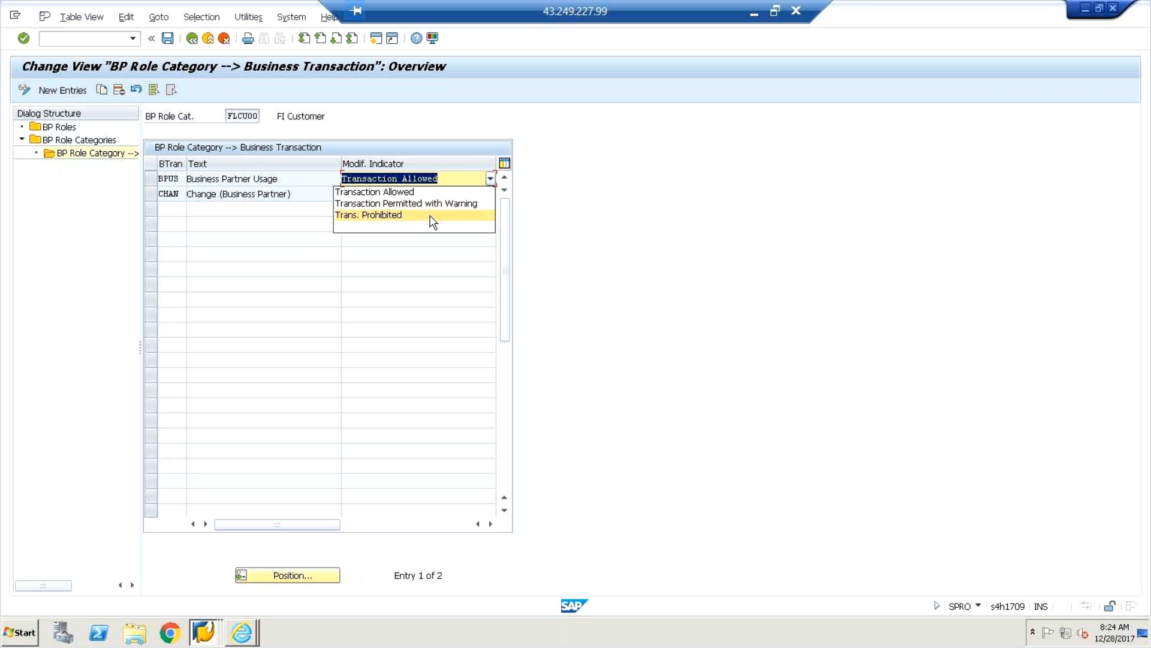
click(258, 246)
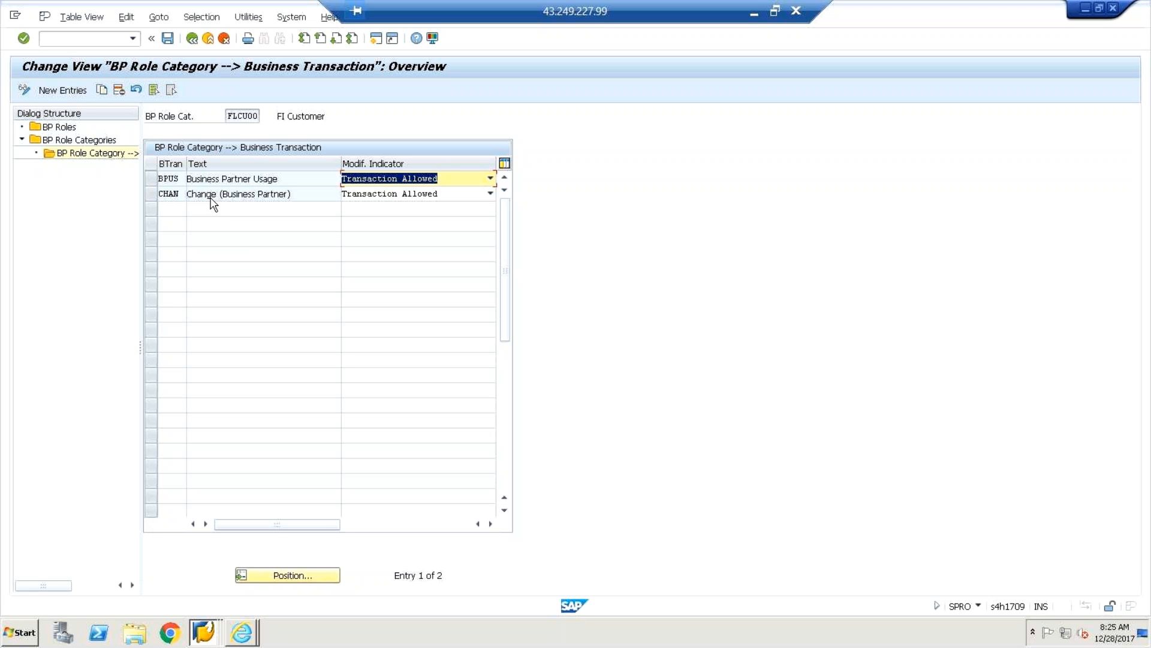
click(491, 195)
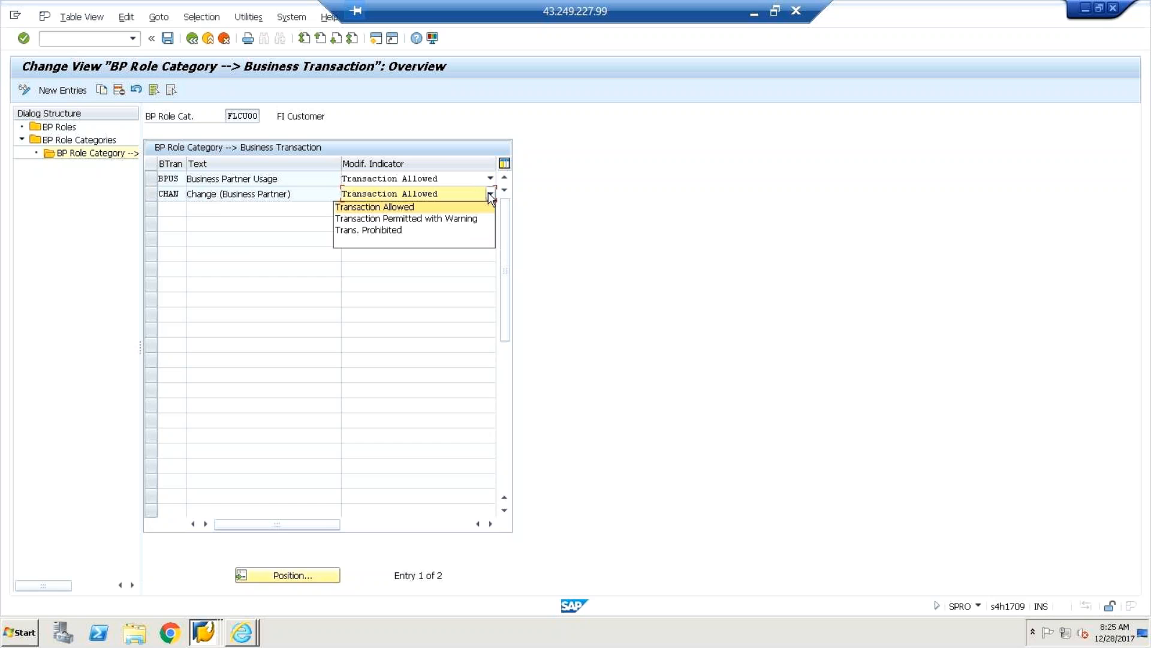
click(204, 222)
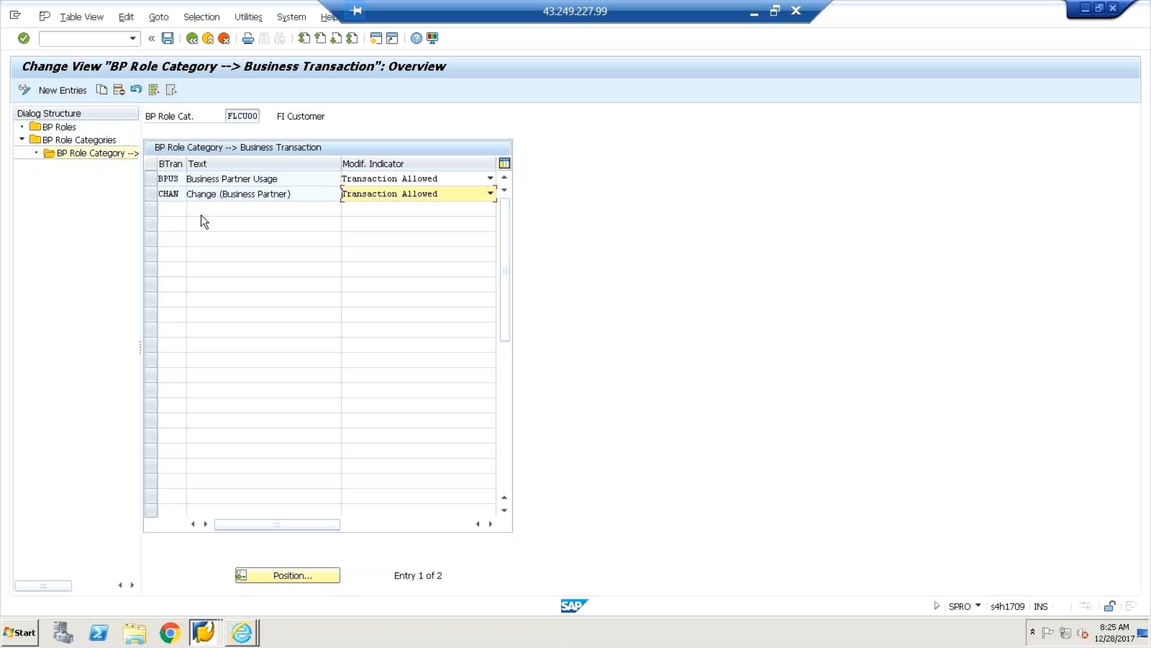
click(192, 40)
Return to the IMG tree and run Define BP Role Groupings.
click(193, 39)
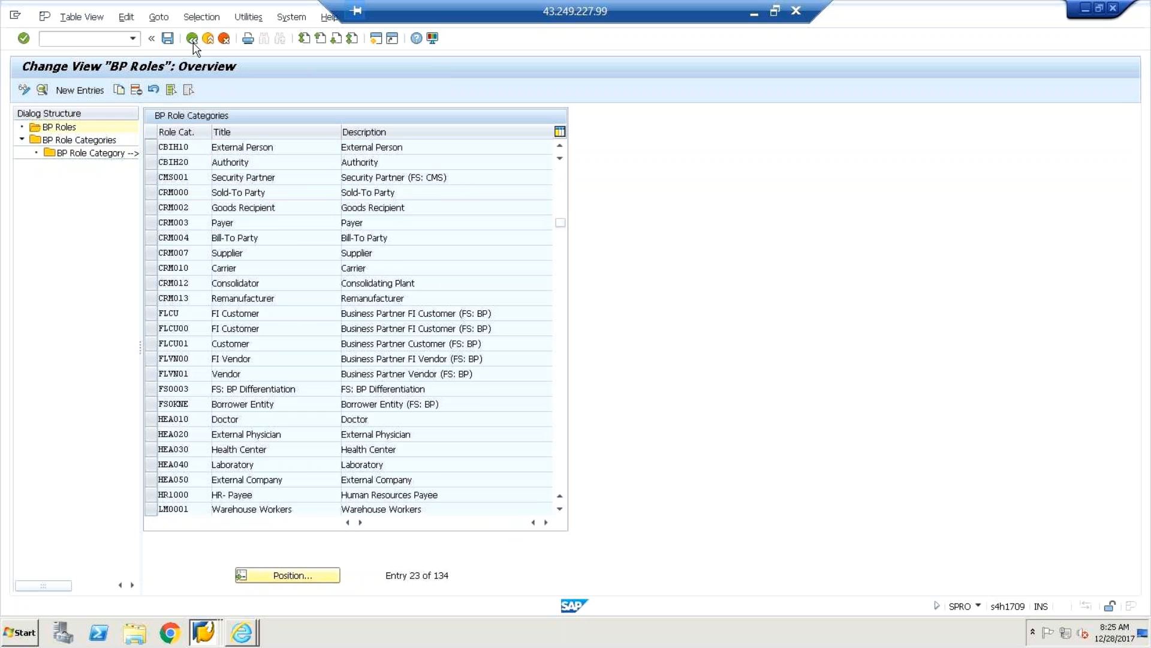
click(192, 38)
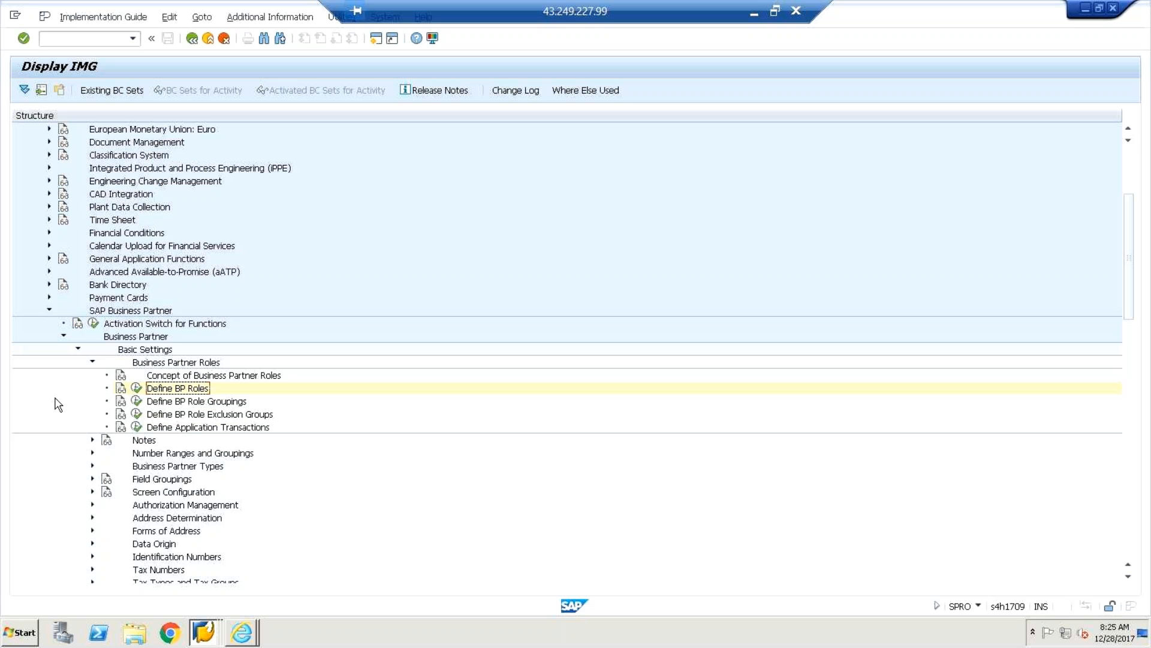
click(136, 403)
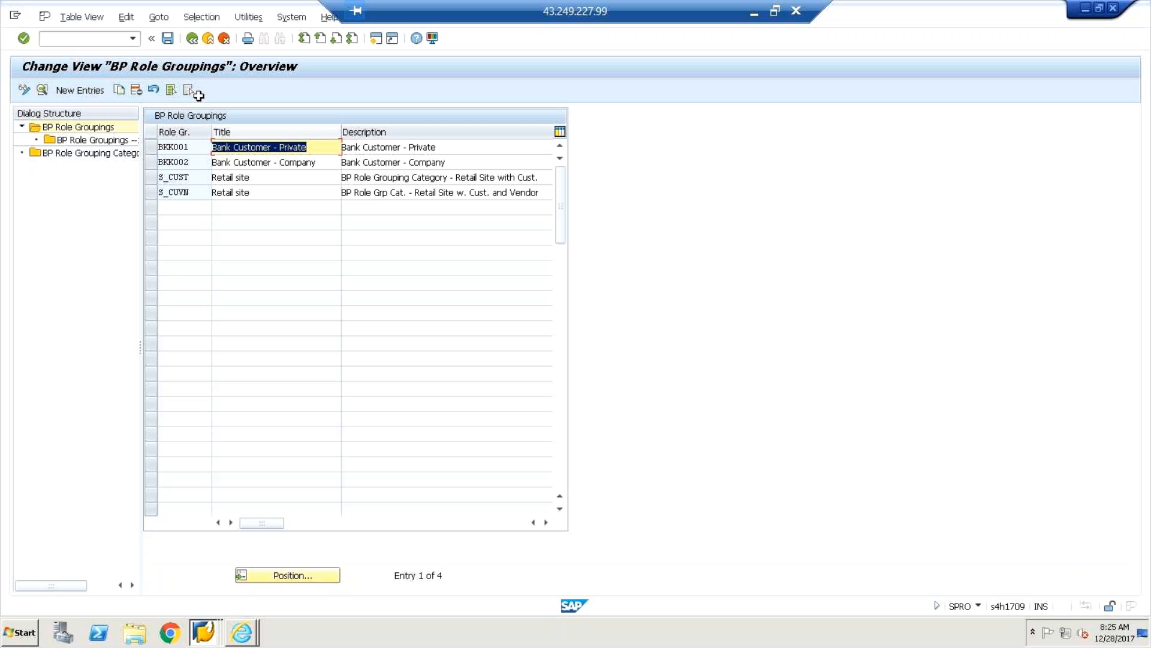
Leave BP Role Groupings for the IMG tree under Business Partner Roles.
click(192, 39)
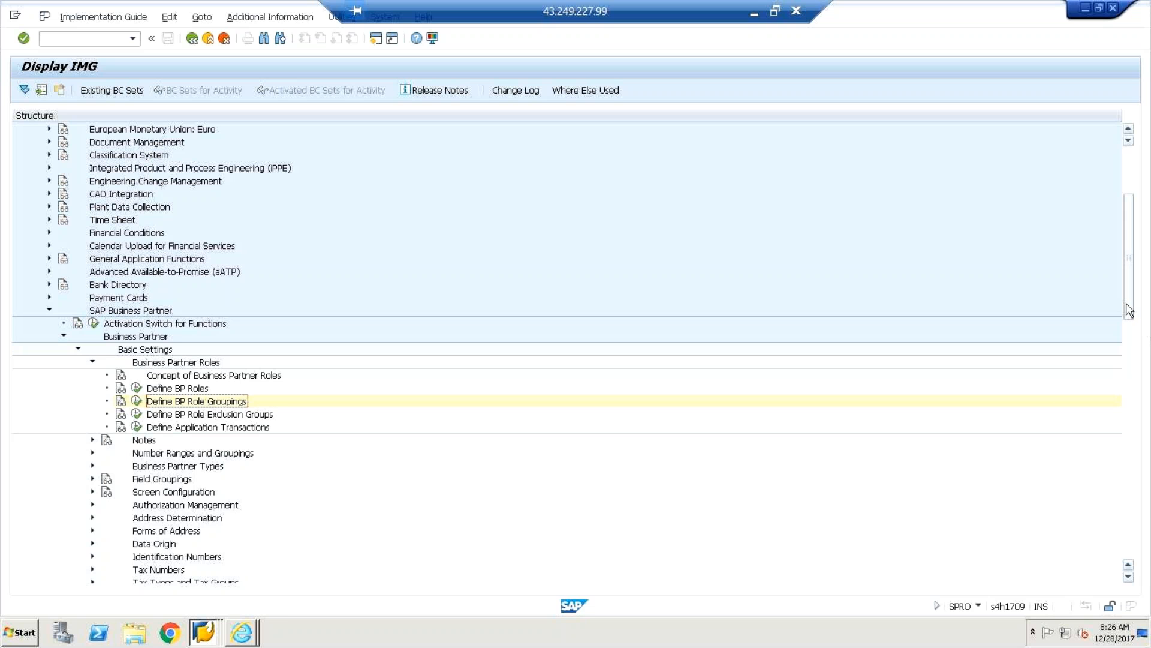
scroll(1130, 331, down, 2)
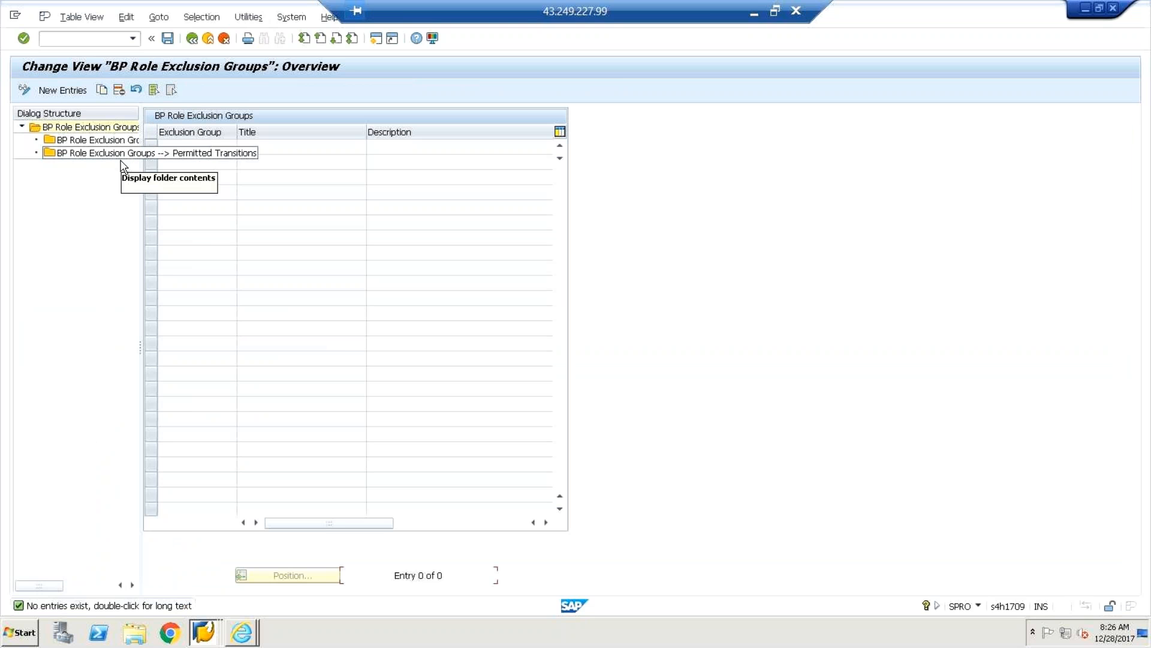
Close the empty BP Role Exclusion Groups view to return to the Display IMG tree.
click(189, 38)
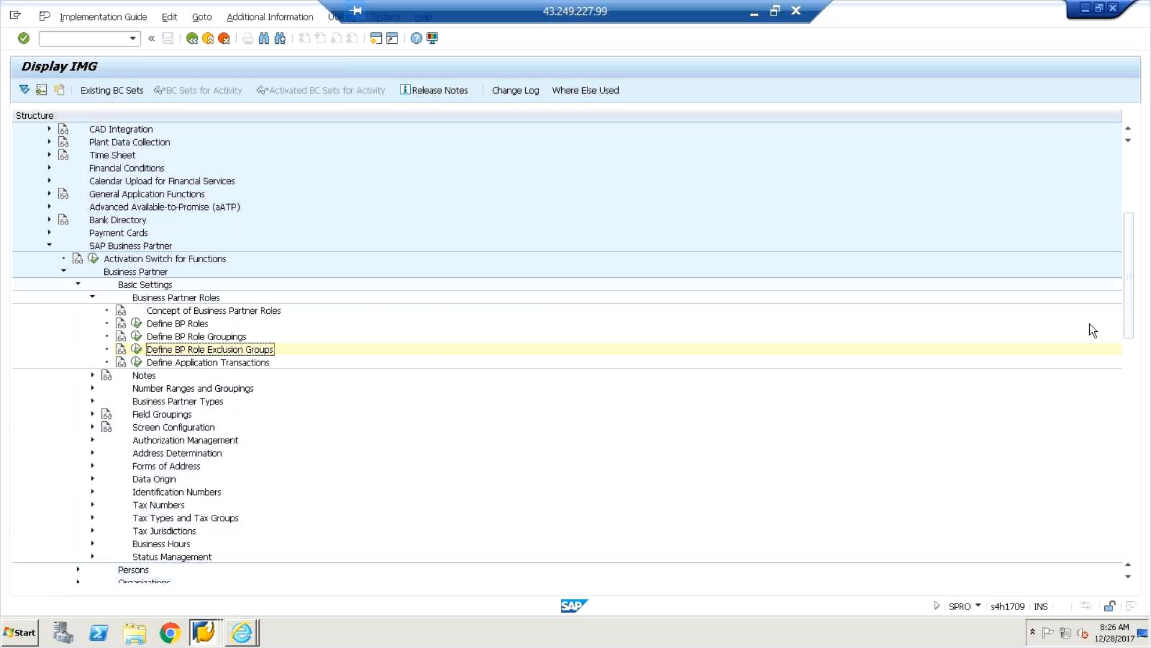
Scroll the IMG tree, toggle Persons, and expand Number Ranges and Groupings to show its two activities.
drag(1133, 316, 1133, 377)
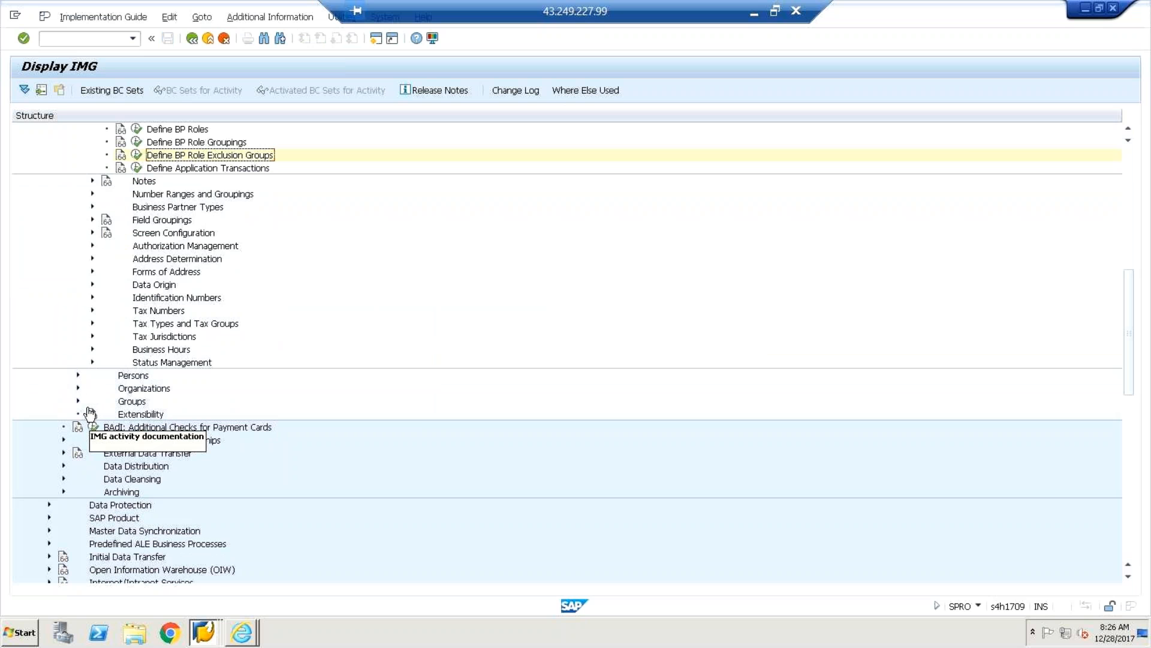
click(77, 376)
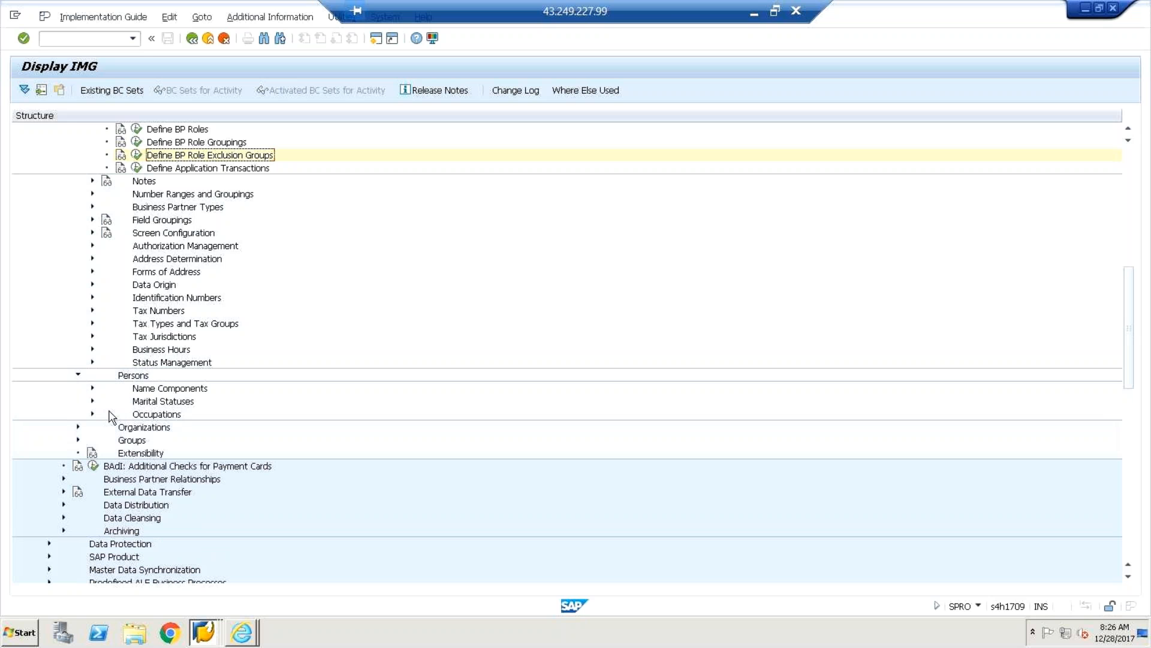
click(77, 375)
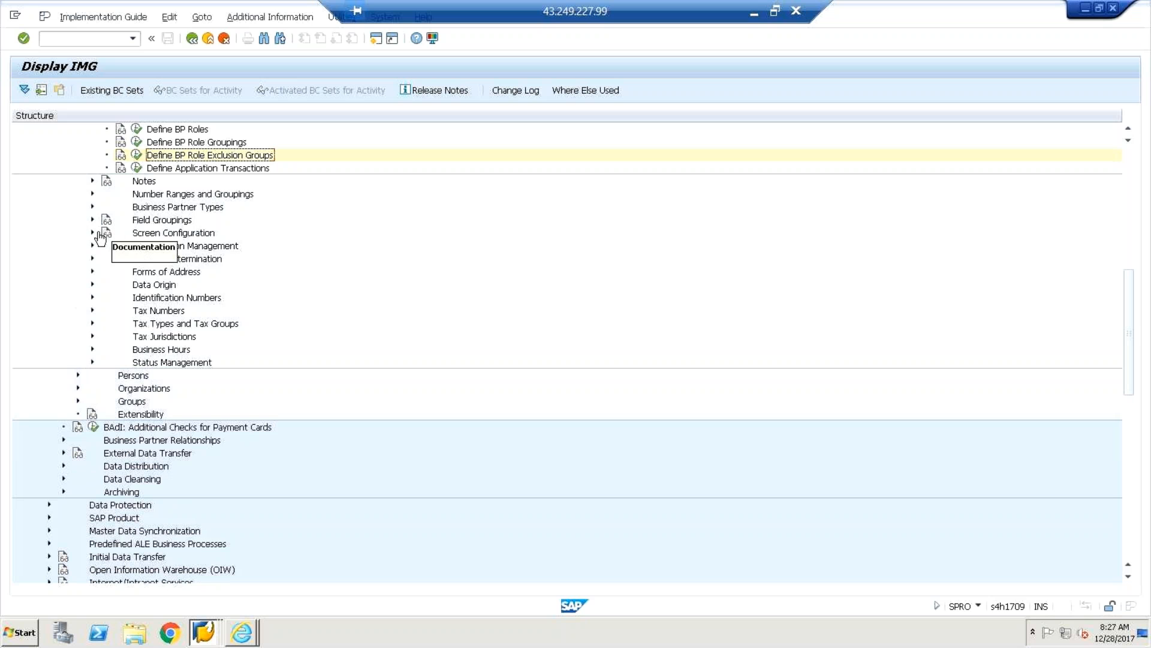
click(93, 194)
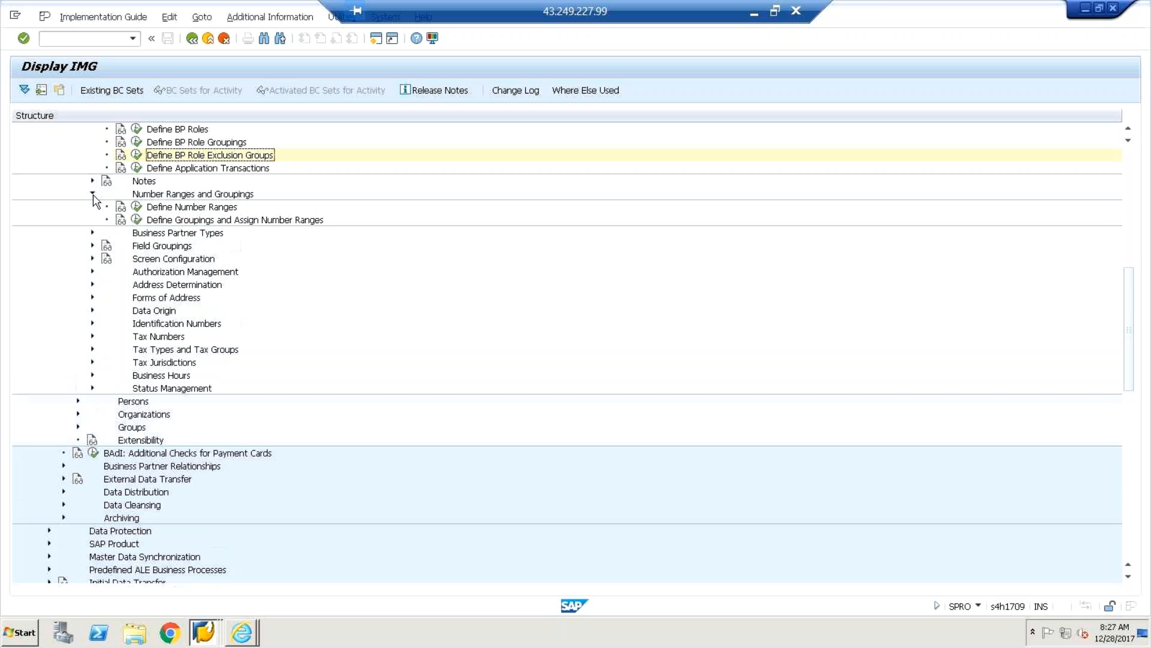
click(138, 207)
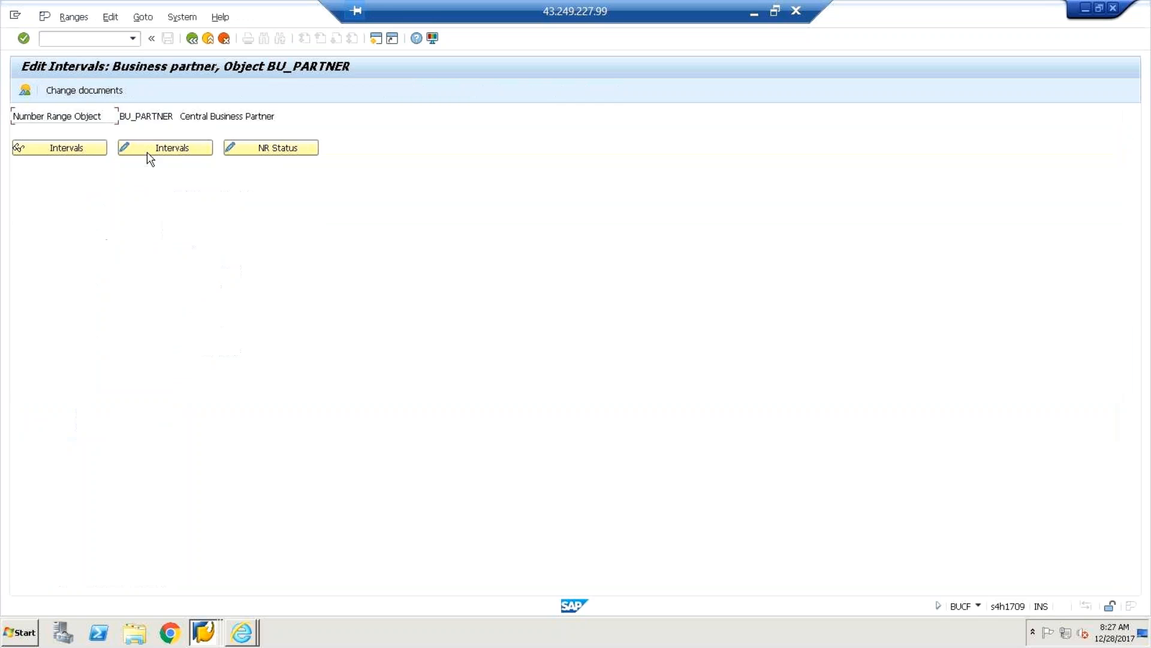
click(150, 155)
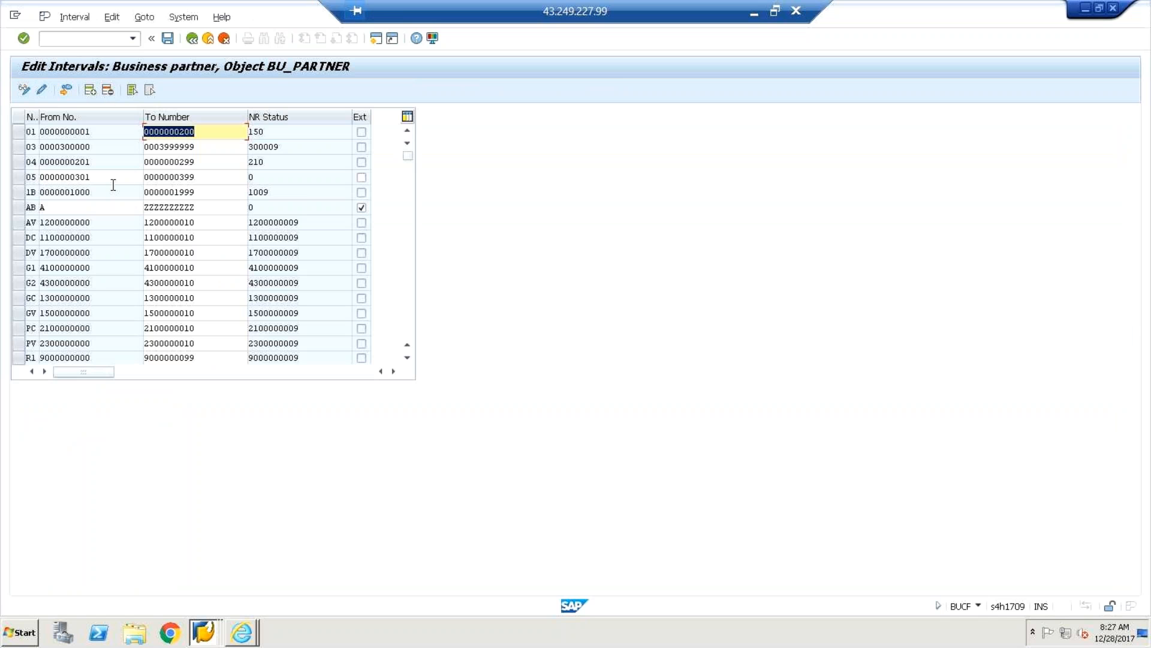
click(206, 135)
click(121, 134)
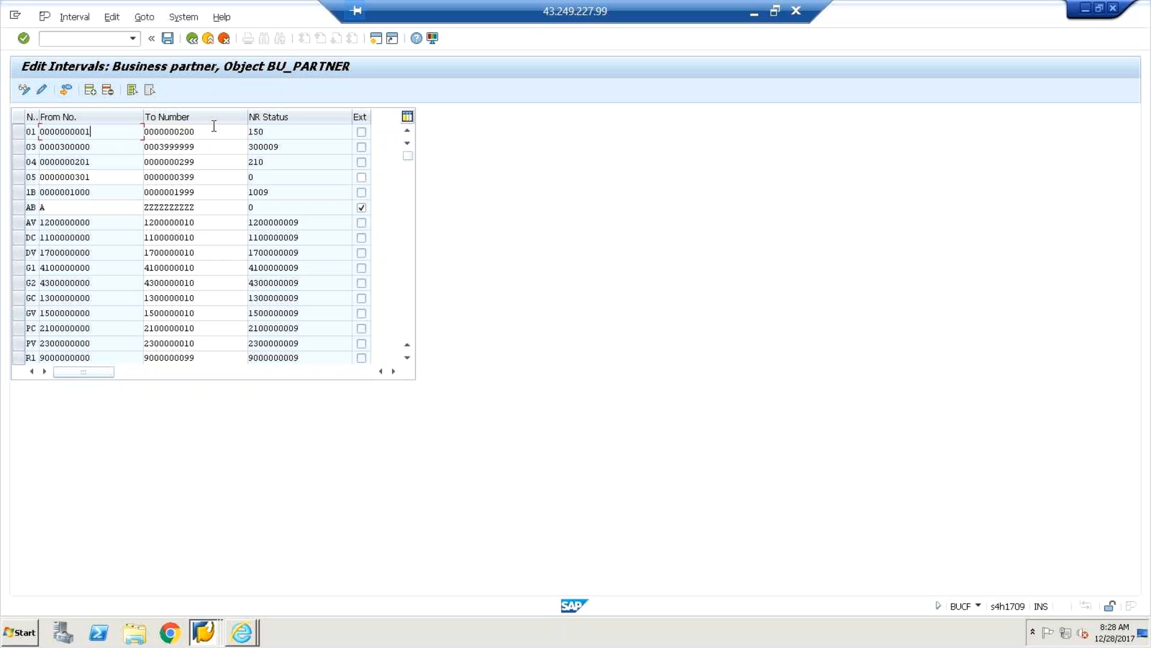
click(211, 127)
click(121, 132)
click(192, 40)
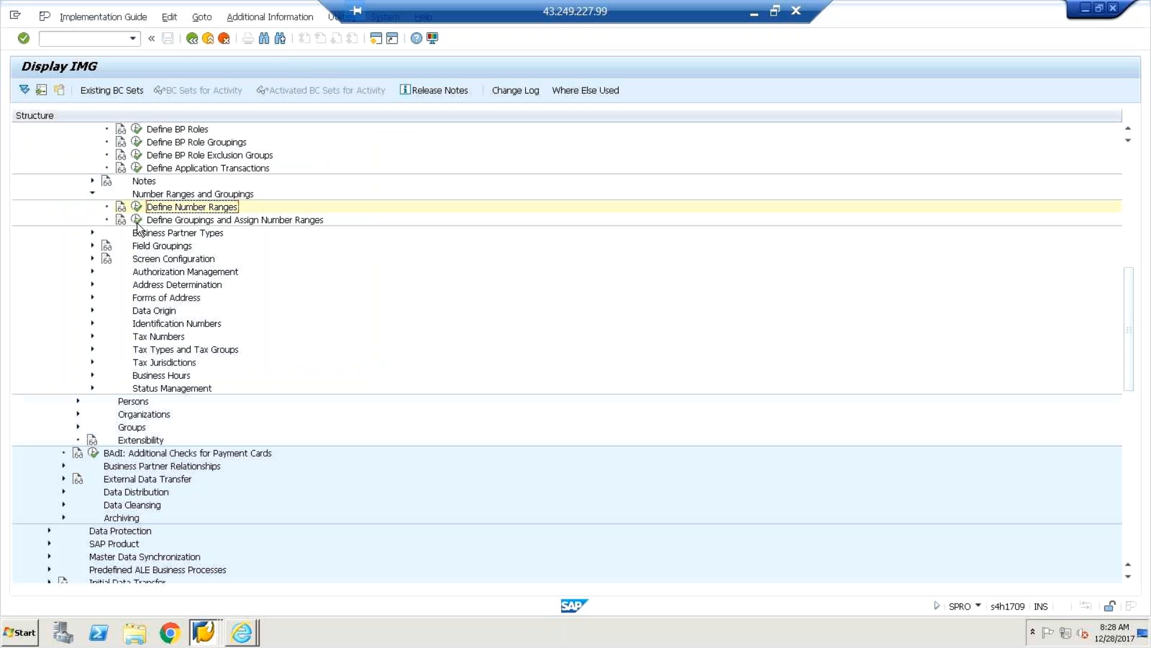
click(137, 221)
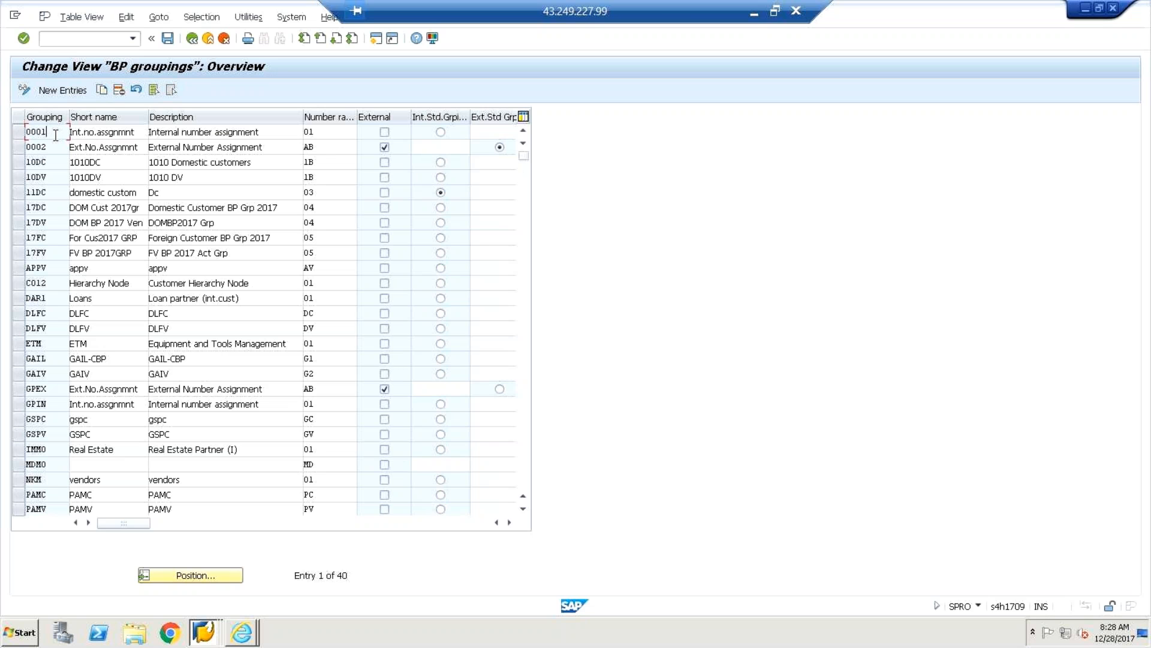
click(319, 133)
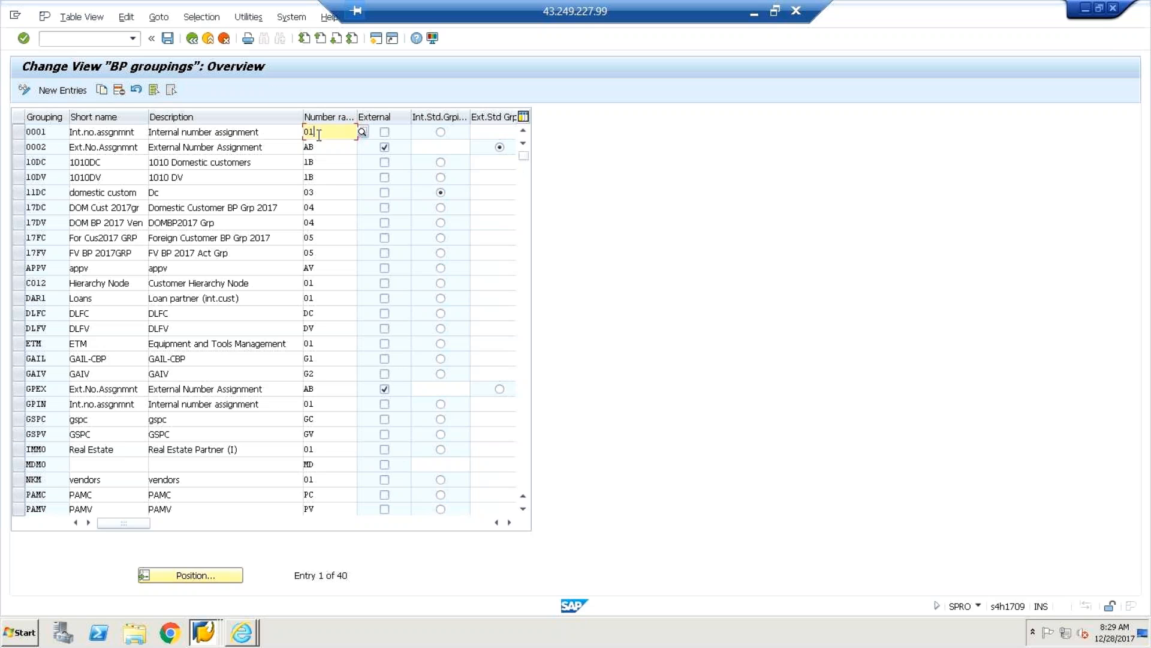
click(55, 135)
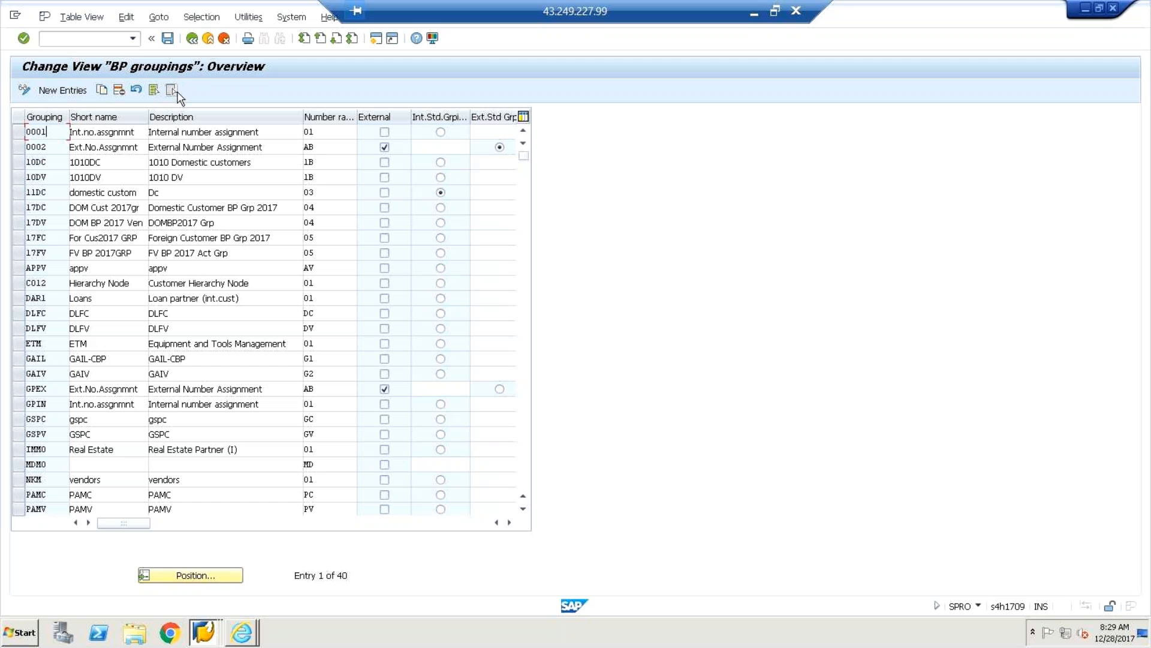
click(324, 132)
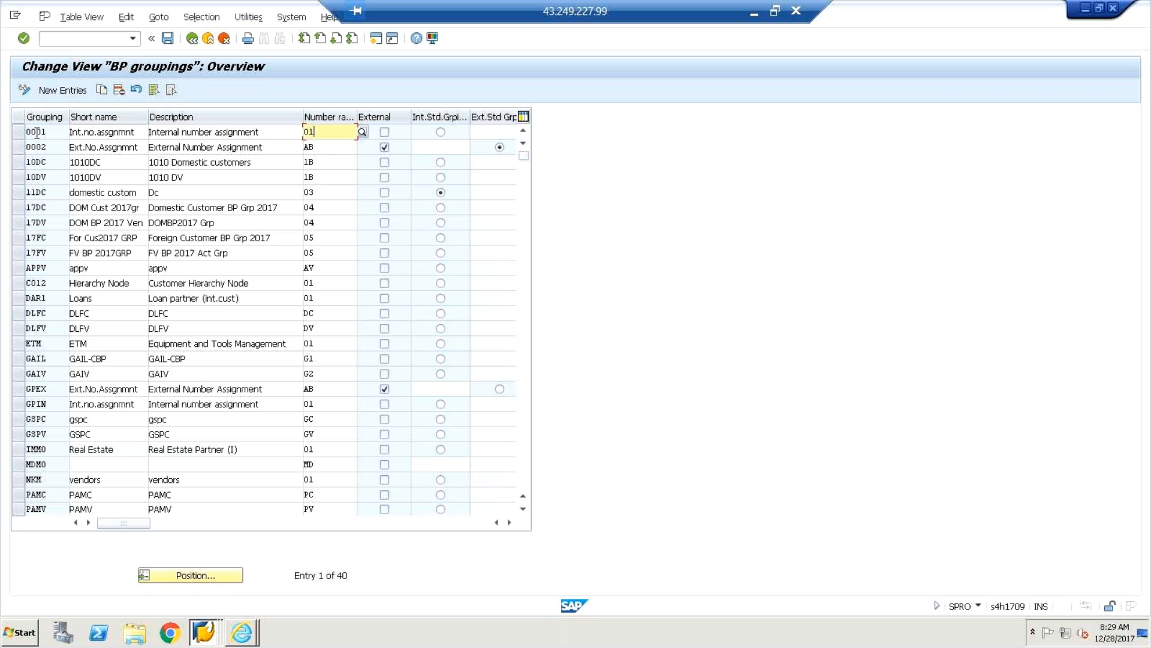
click(192, 38)
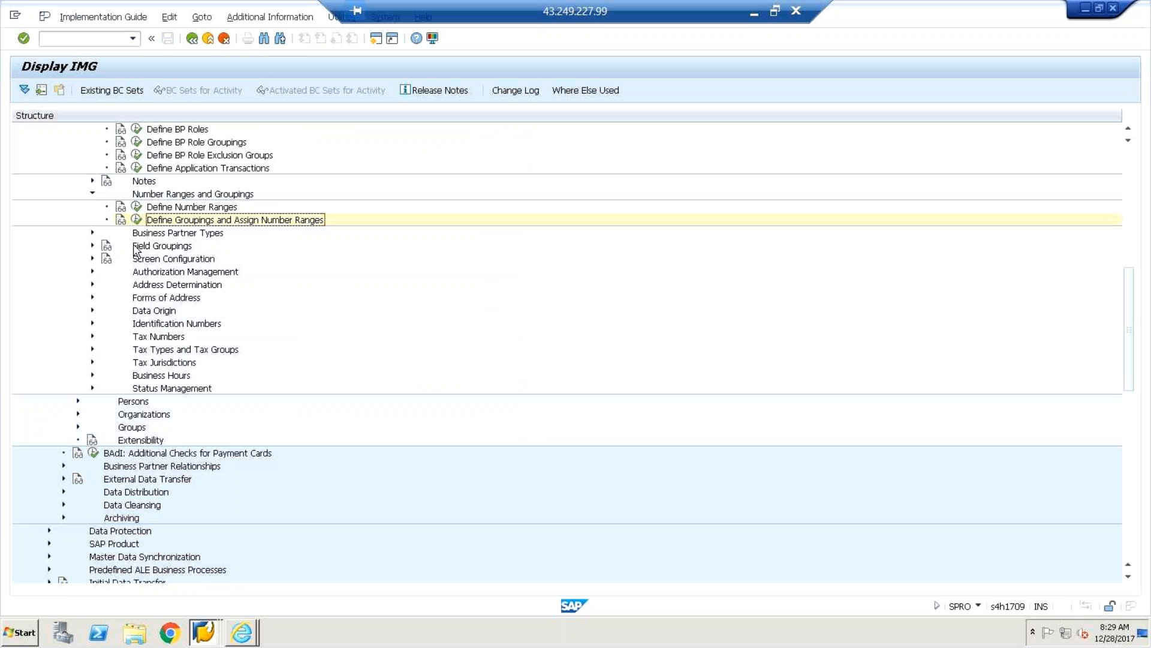
click(754, 13)
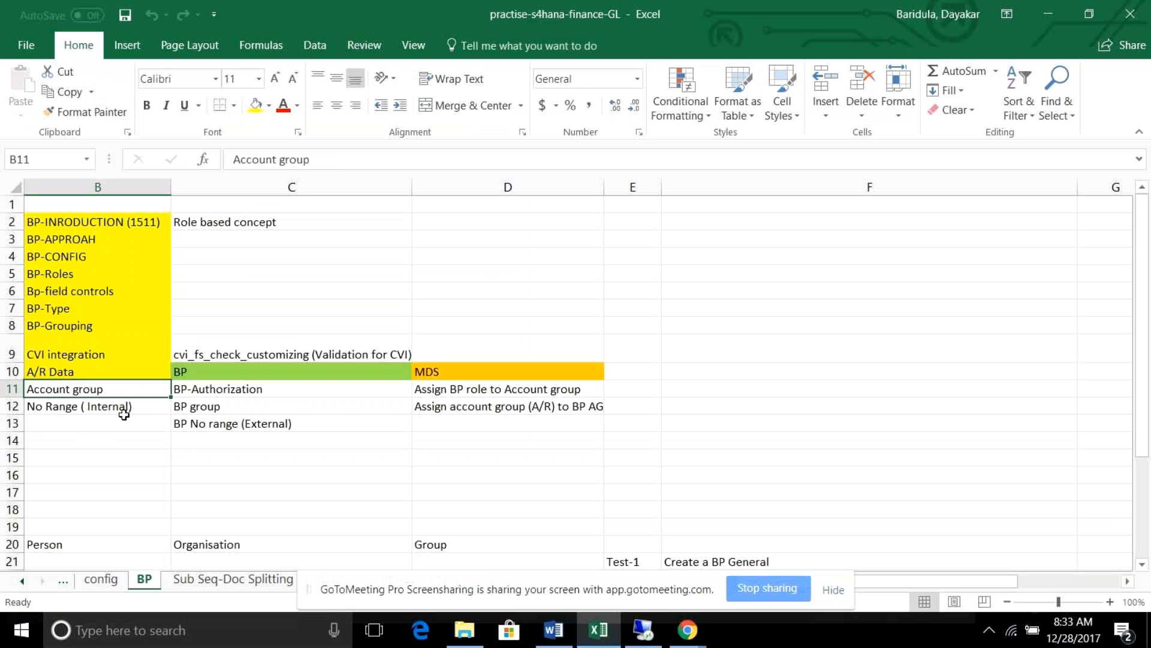
click(121, 417)
click(111, 378)
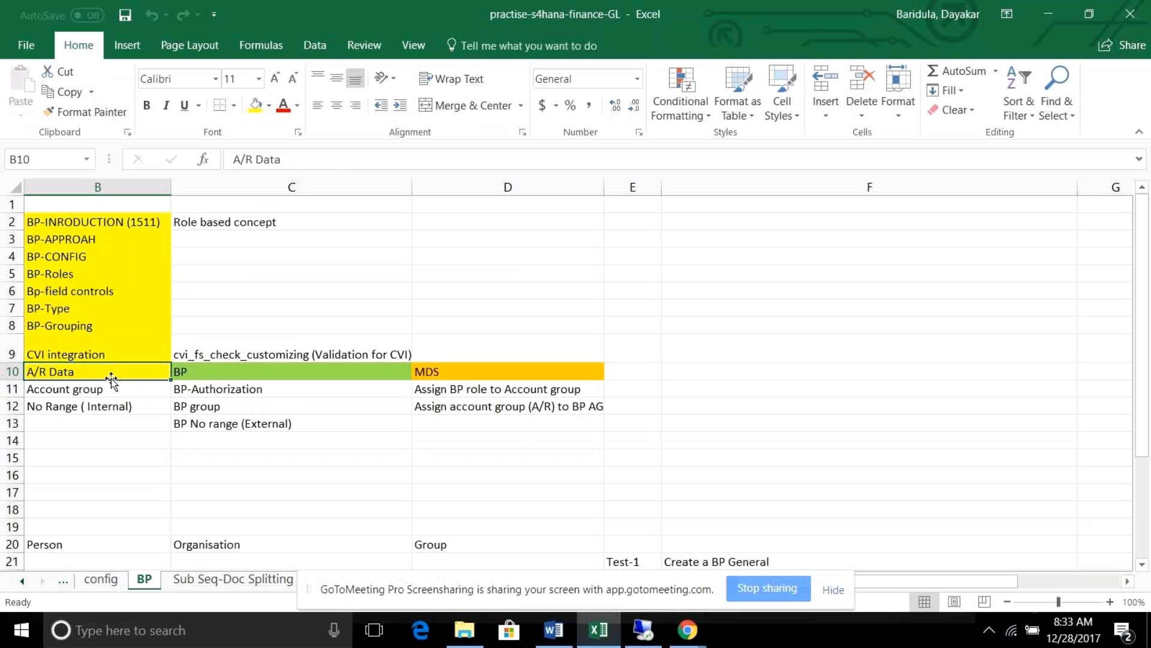
click(206, 407)
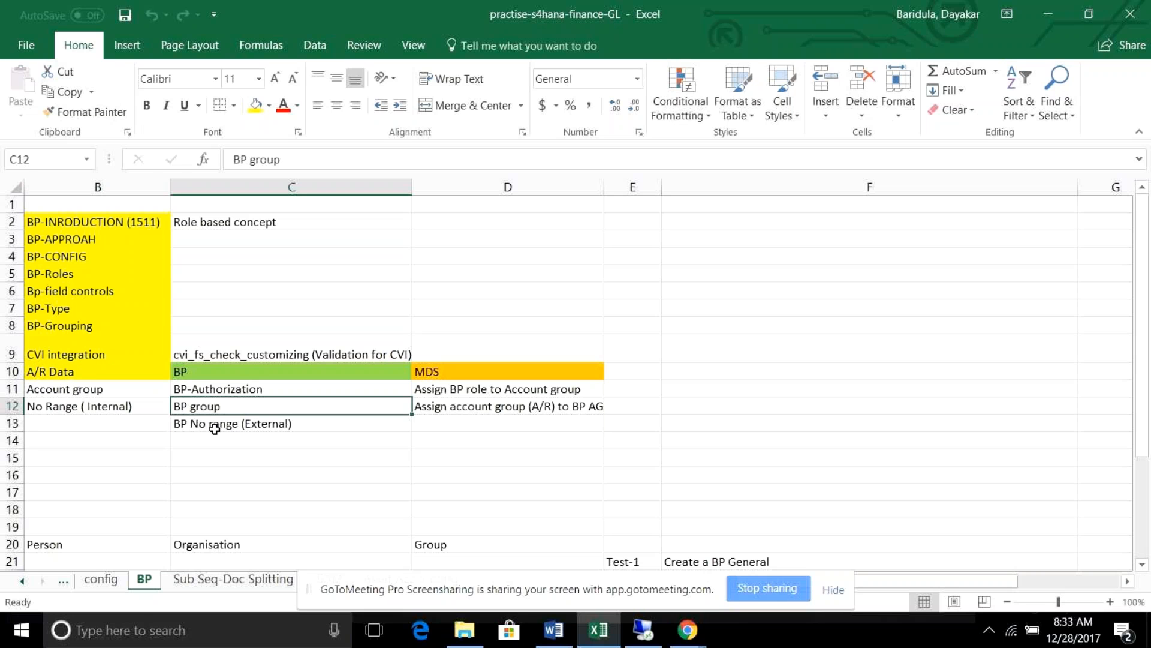
click(214, 427)
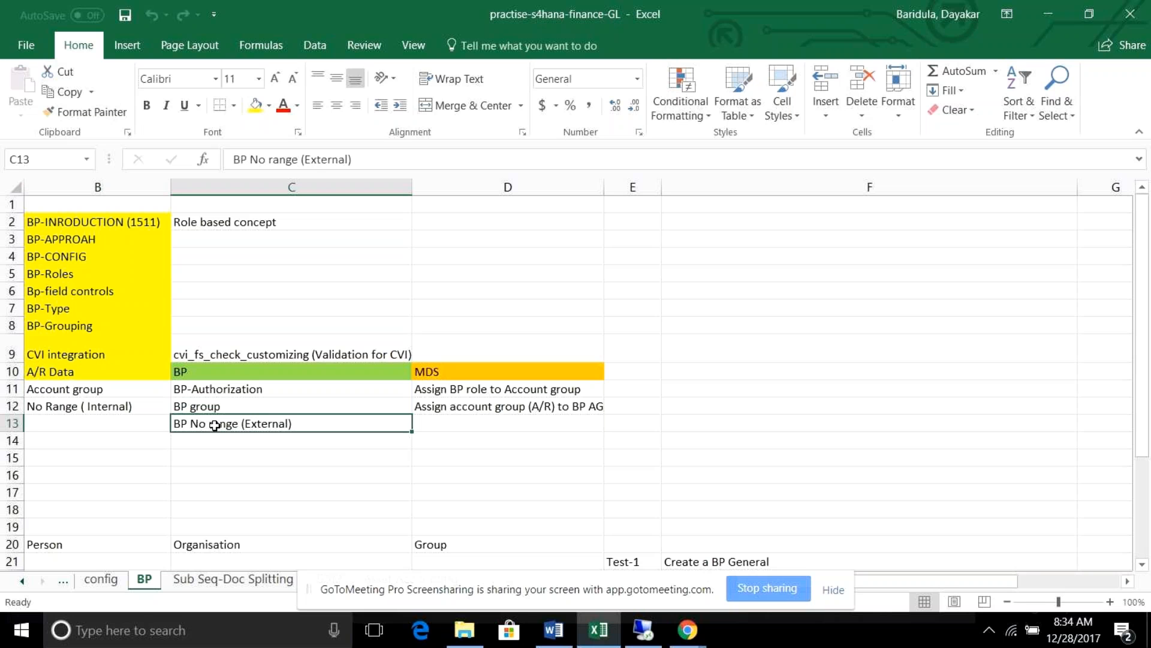
click(1050, 12)
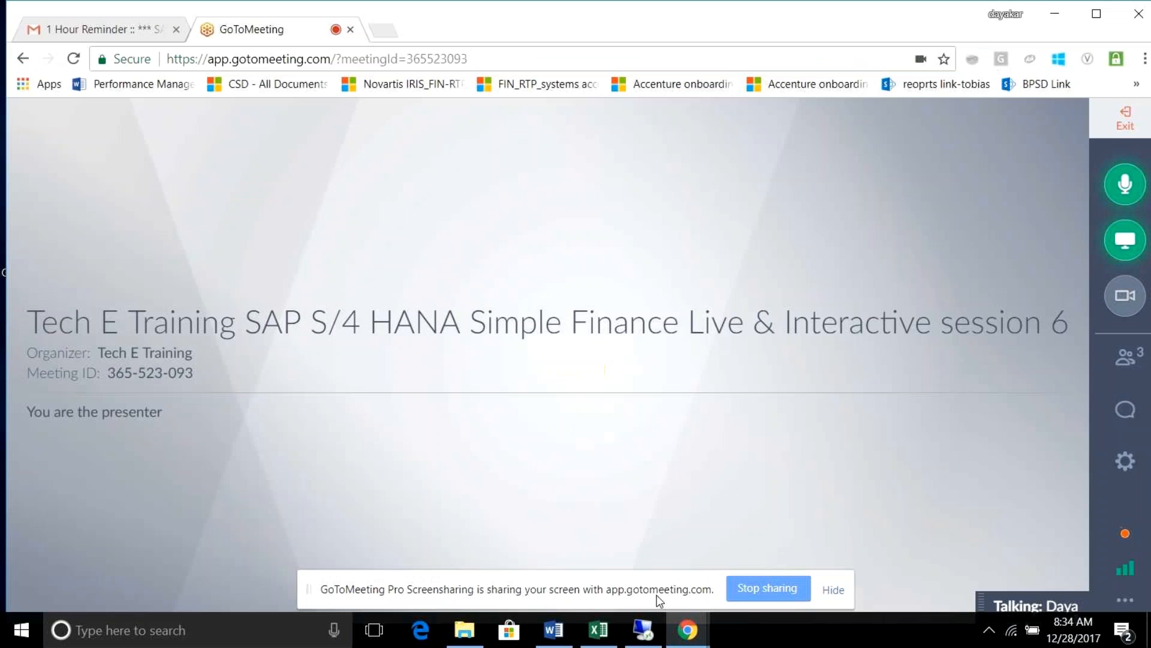
click(644, 631)
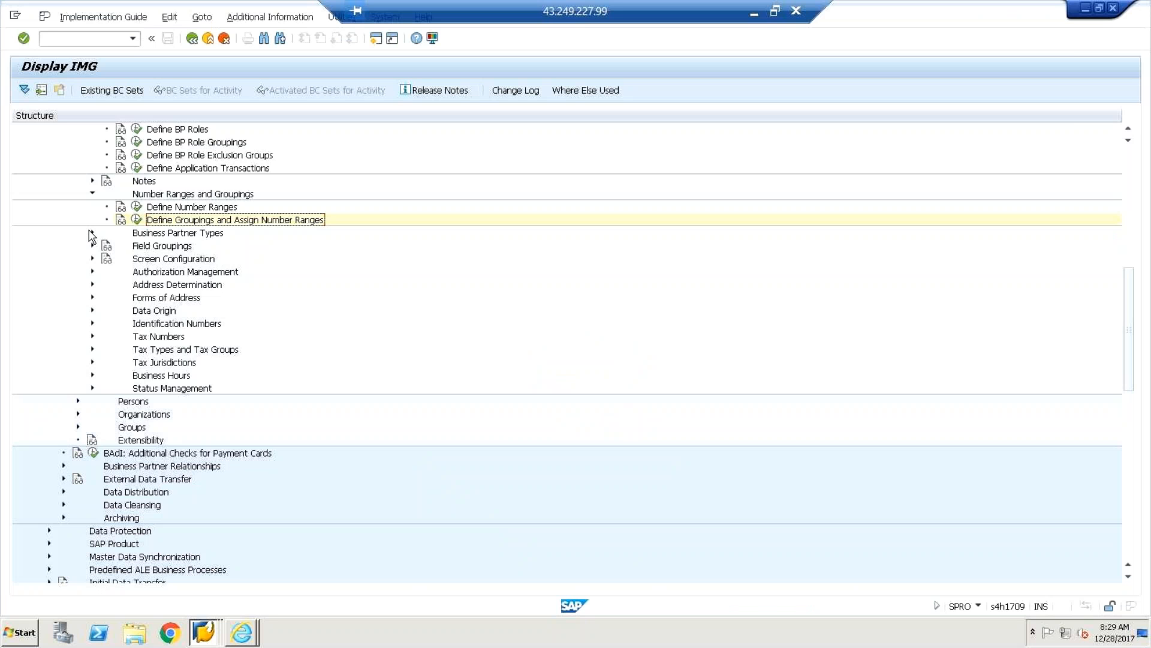
click(92, 233)
Review the Manager, Sales Agent, Stakeholder and TRM manager entries in Define Business Partner Types, then go back.
click(136, 246)
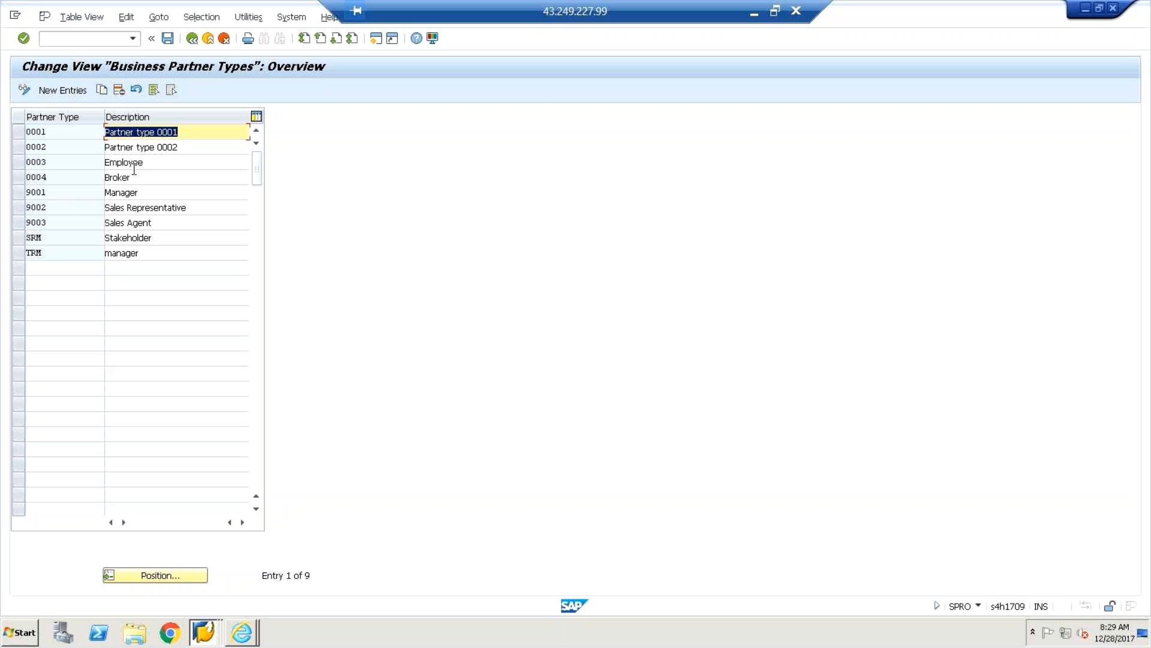
click(162, 192)
click(164, 221)
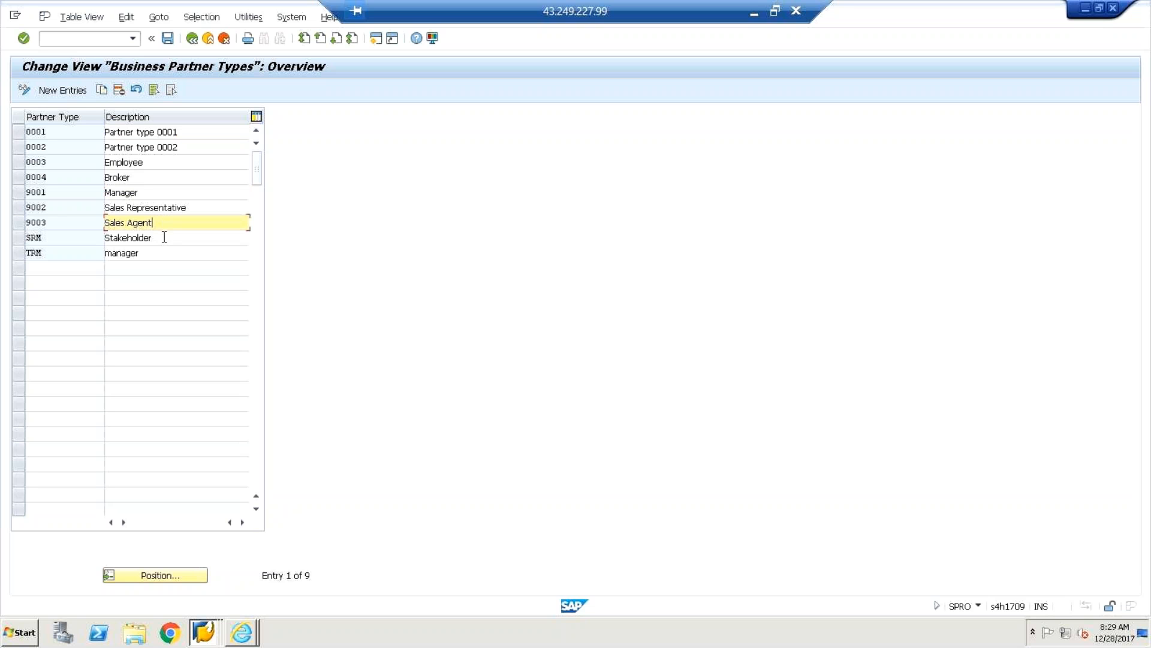
click(164, 238)
click(164, 253)
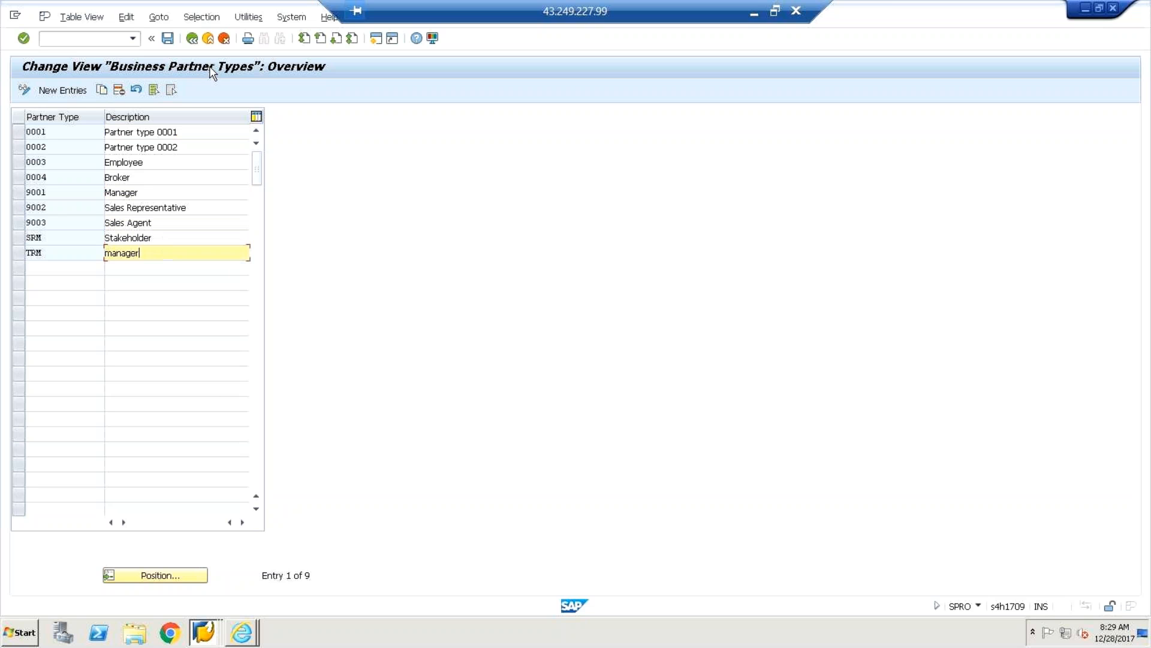
click(192, 38)
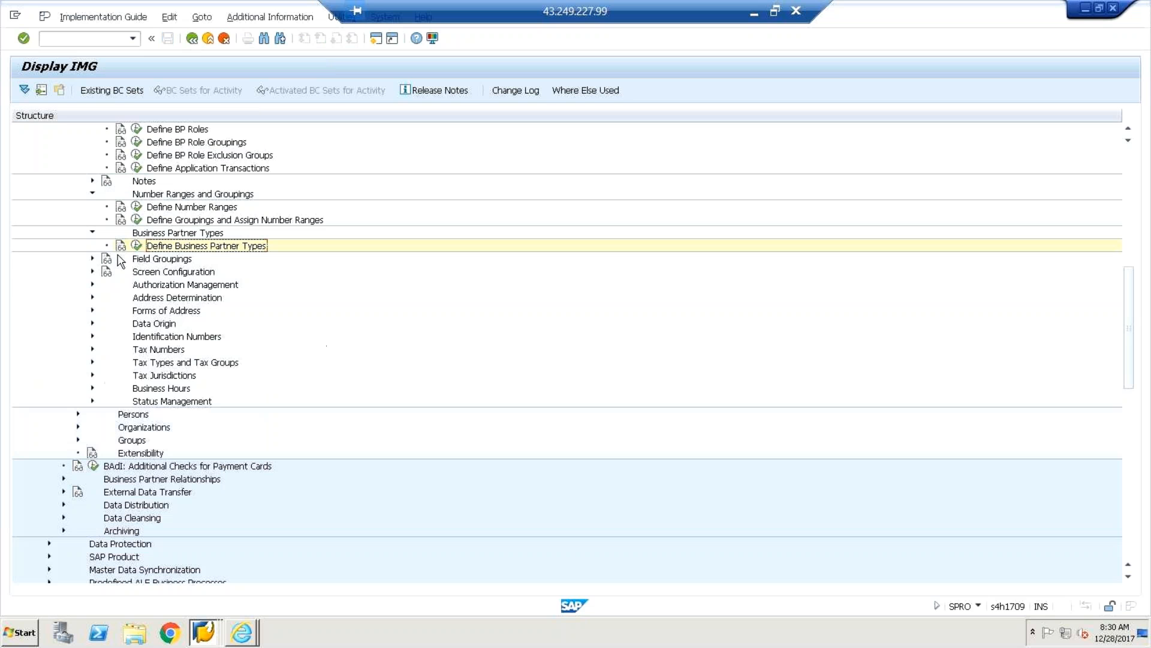
Expand Field Groupings and browse the client-wide BUPA field groups, then back out without changes.
click(92, 259)
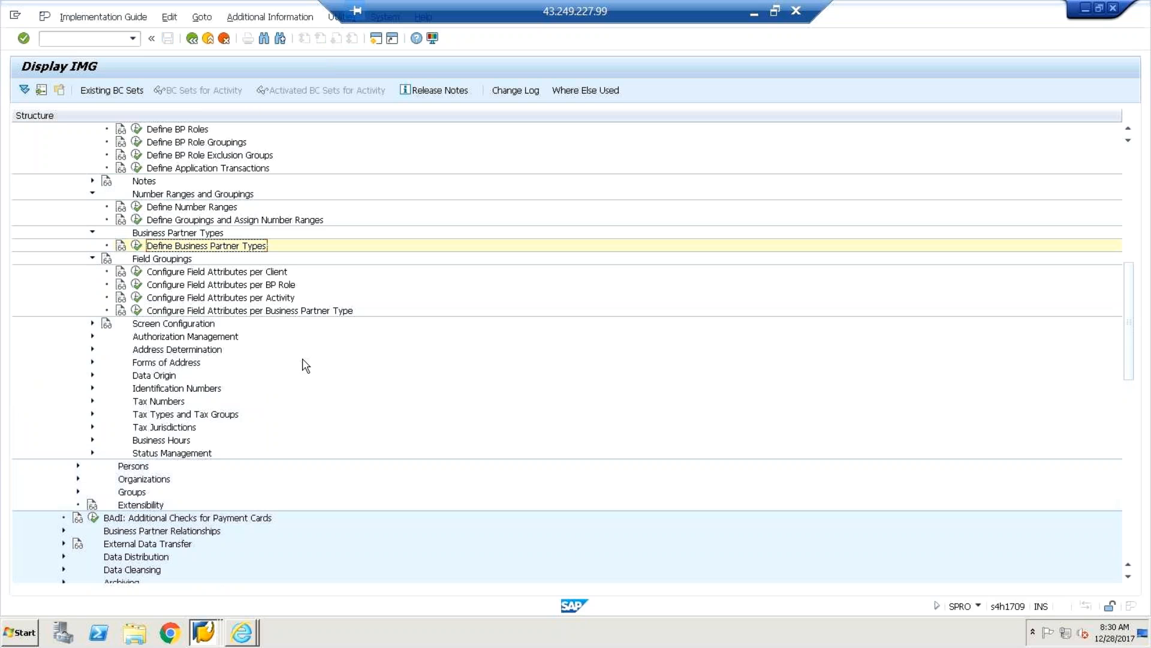
click(137, 274)
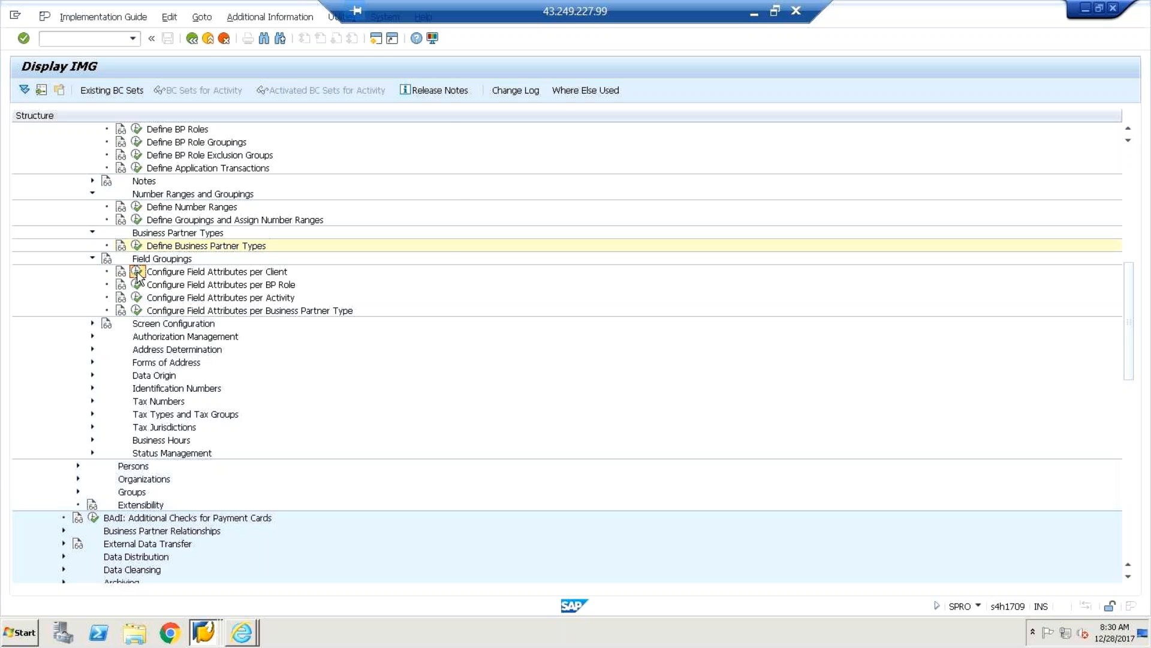
double_click(219, 170)
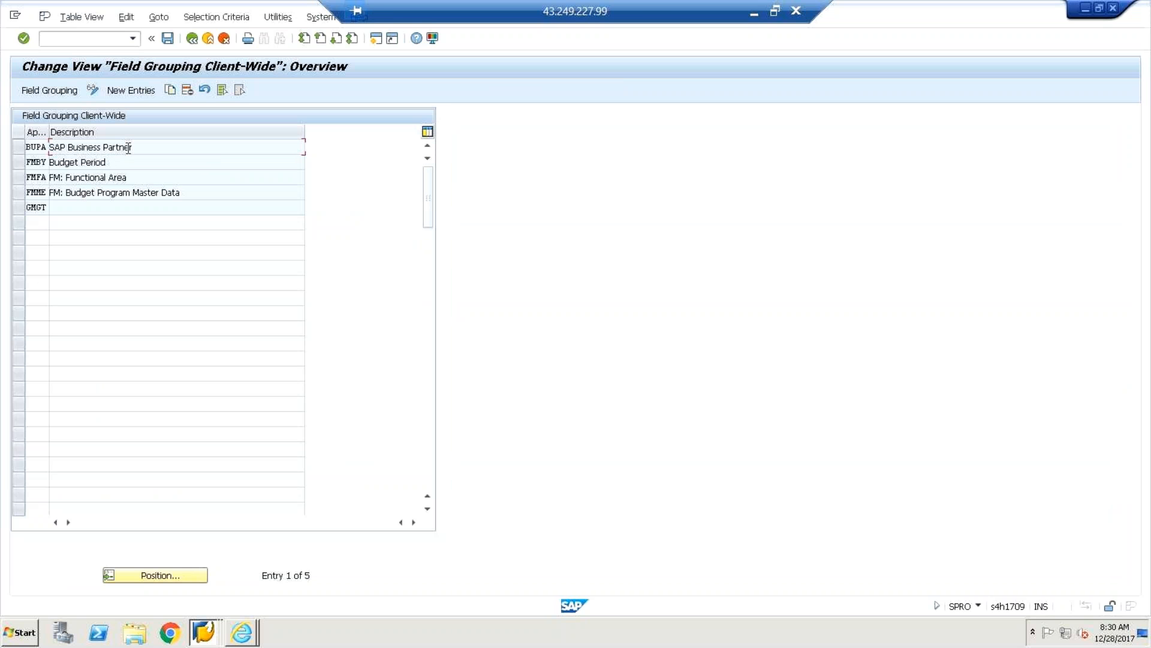
double_click(146, 176)
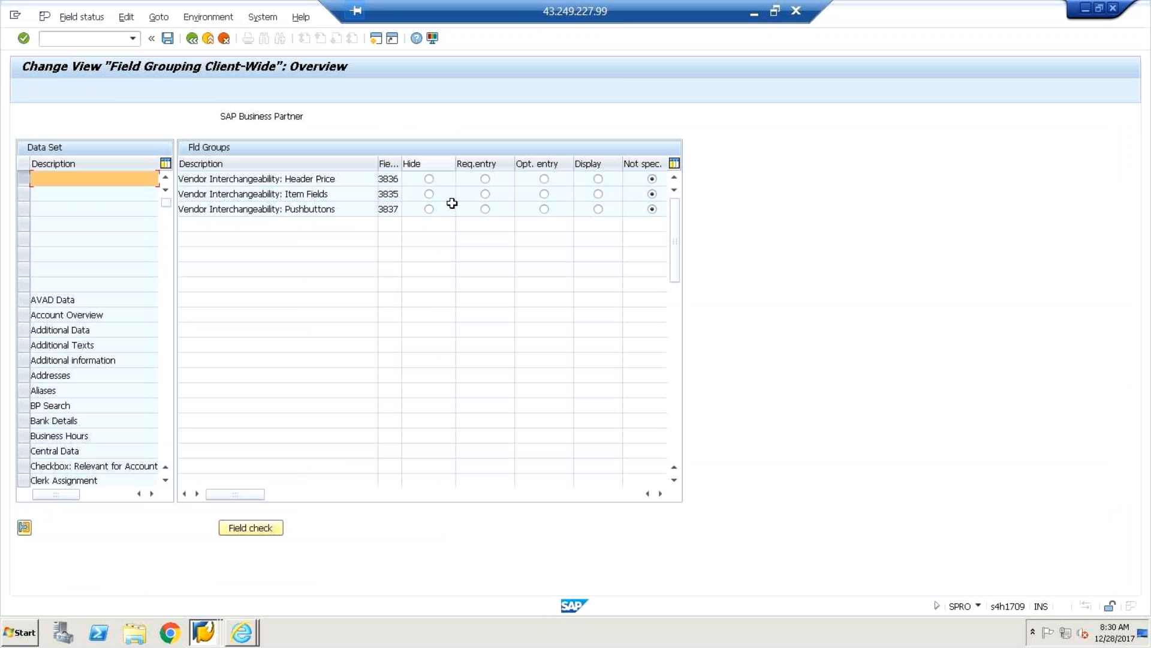
click(194, 41)
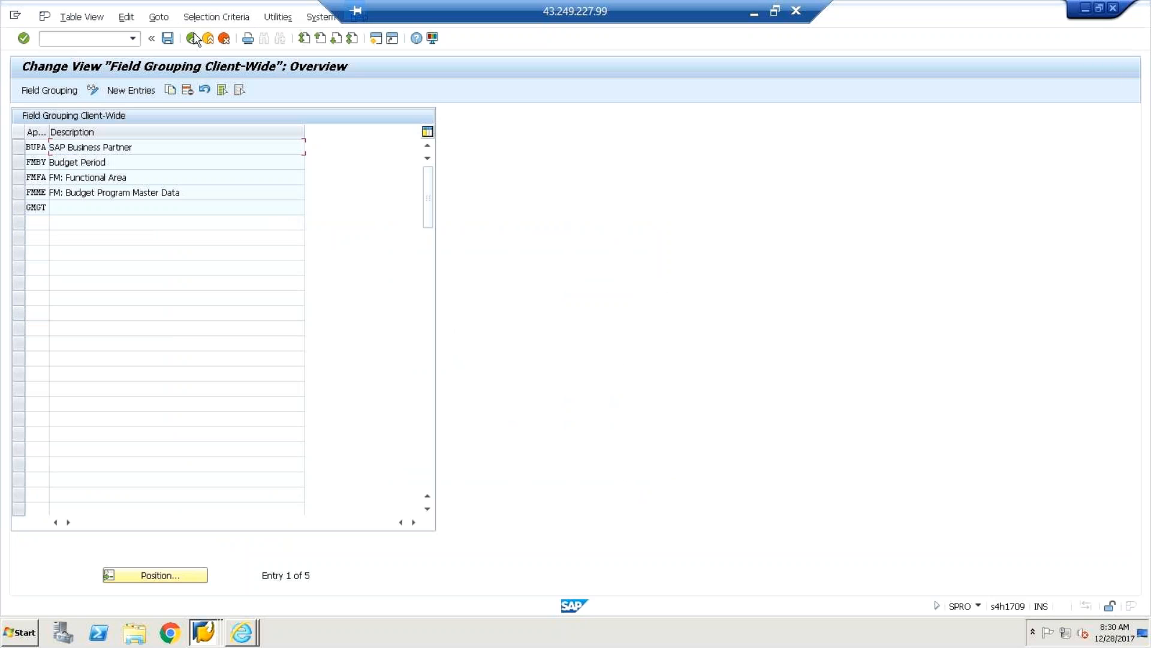
click(191, 40)
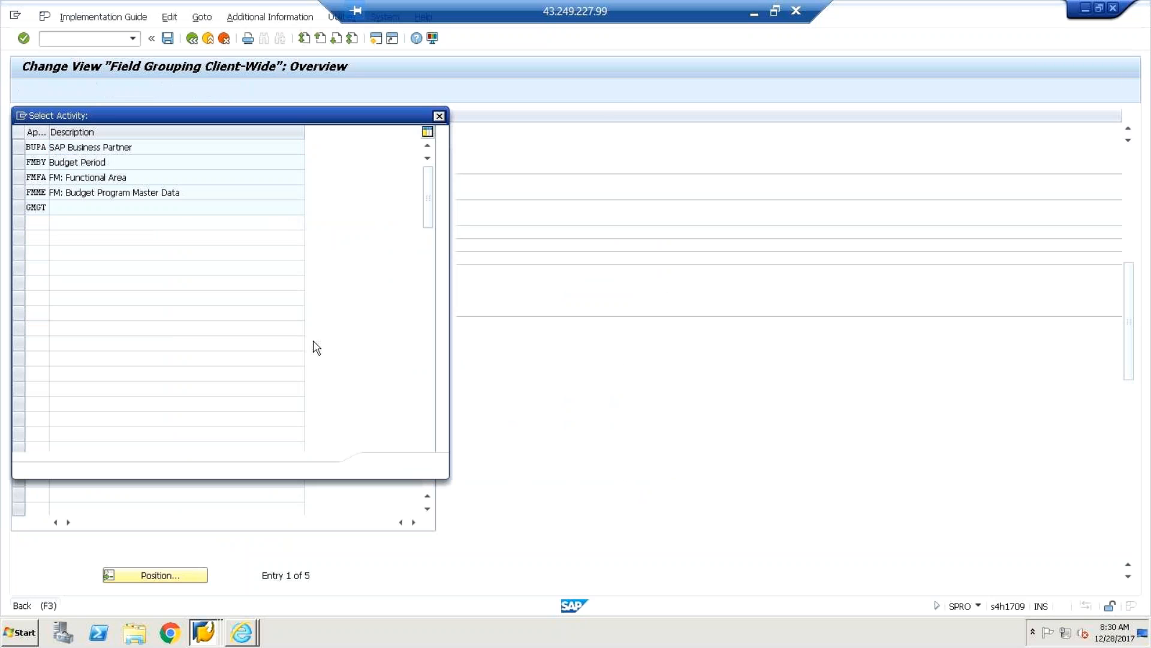
click(440, 117)
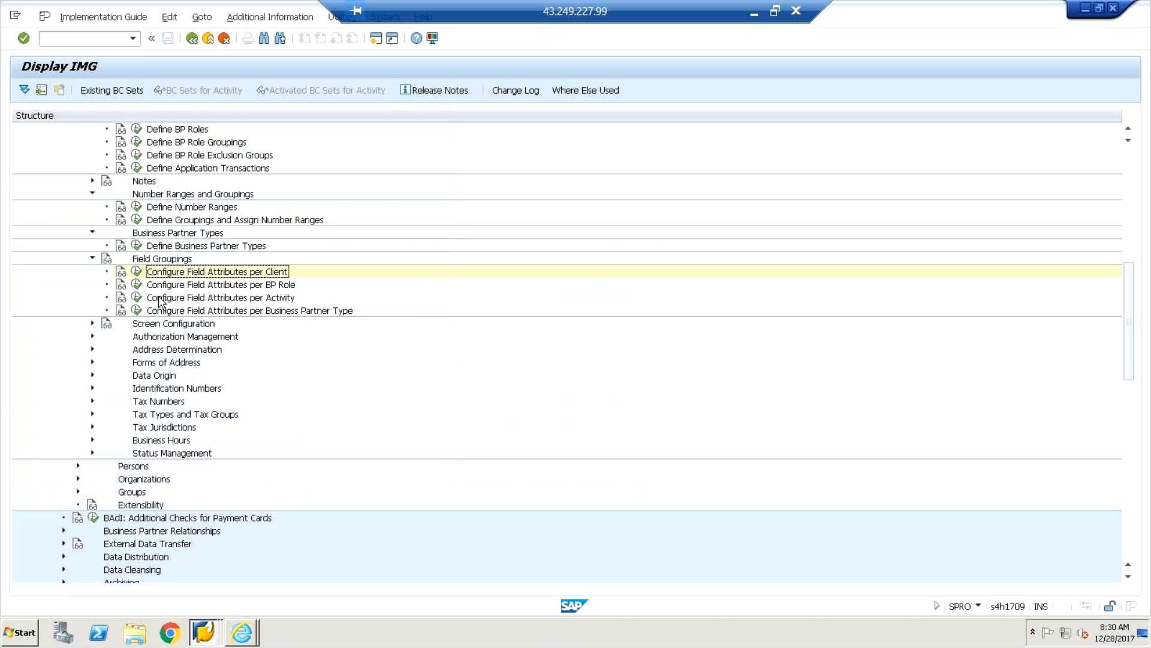
Open the per-BP-role field attributes for the FLCU00 FI Customer role.
click(138, 286)
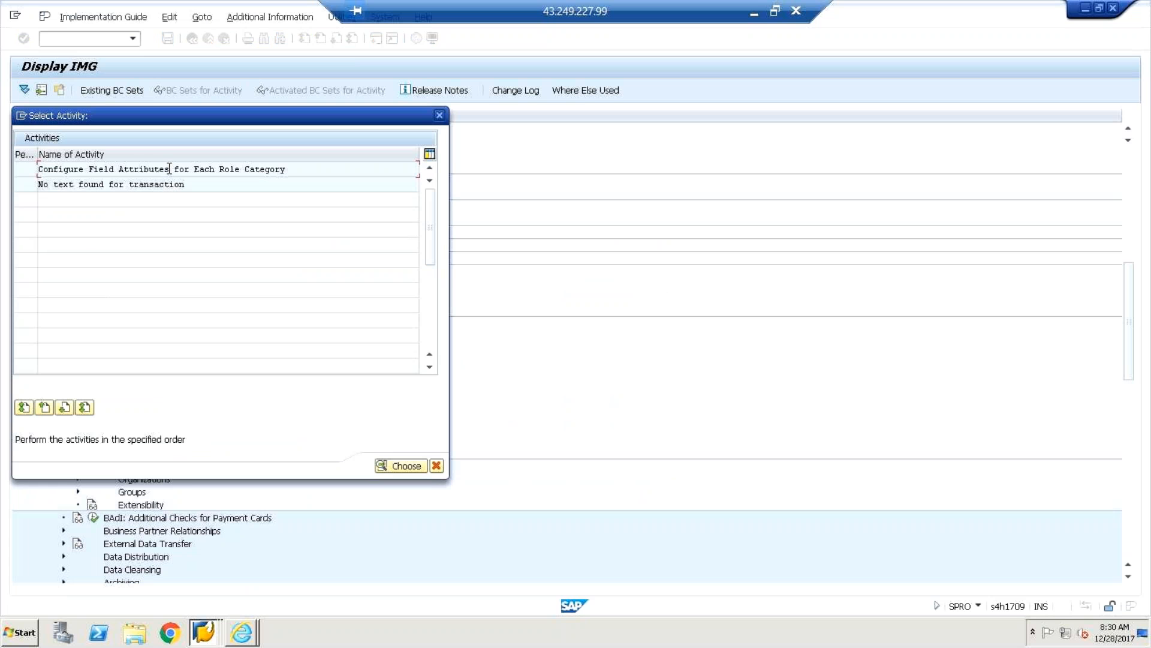
double_click(169, 168)
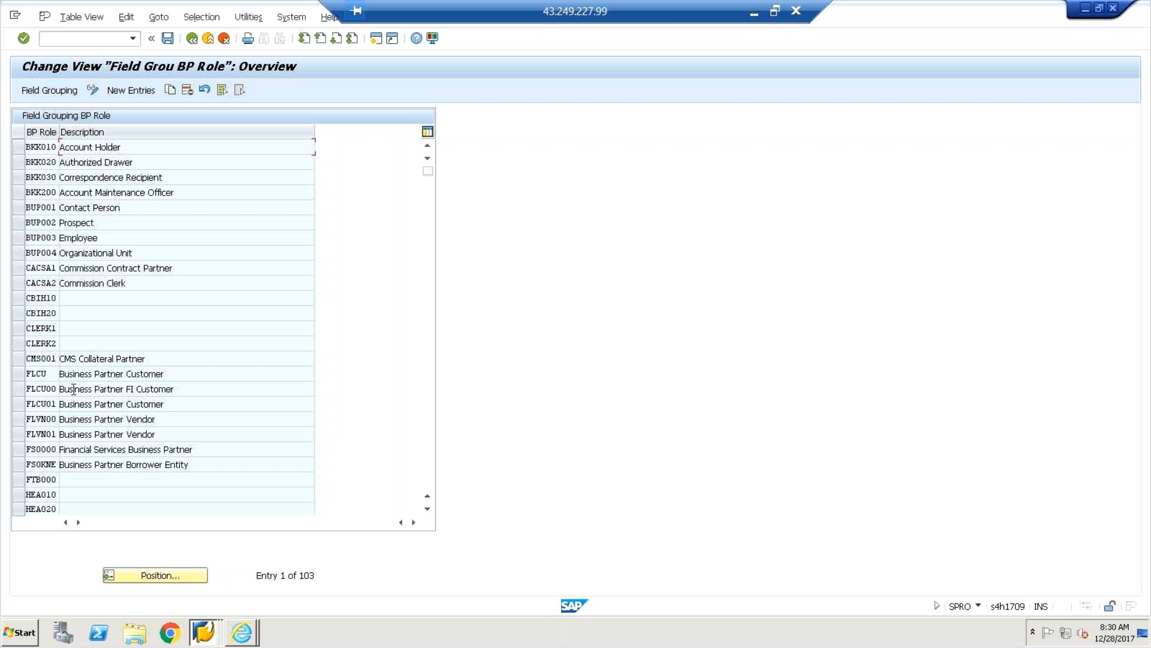
double_click(72, 390)
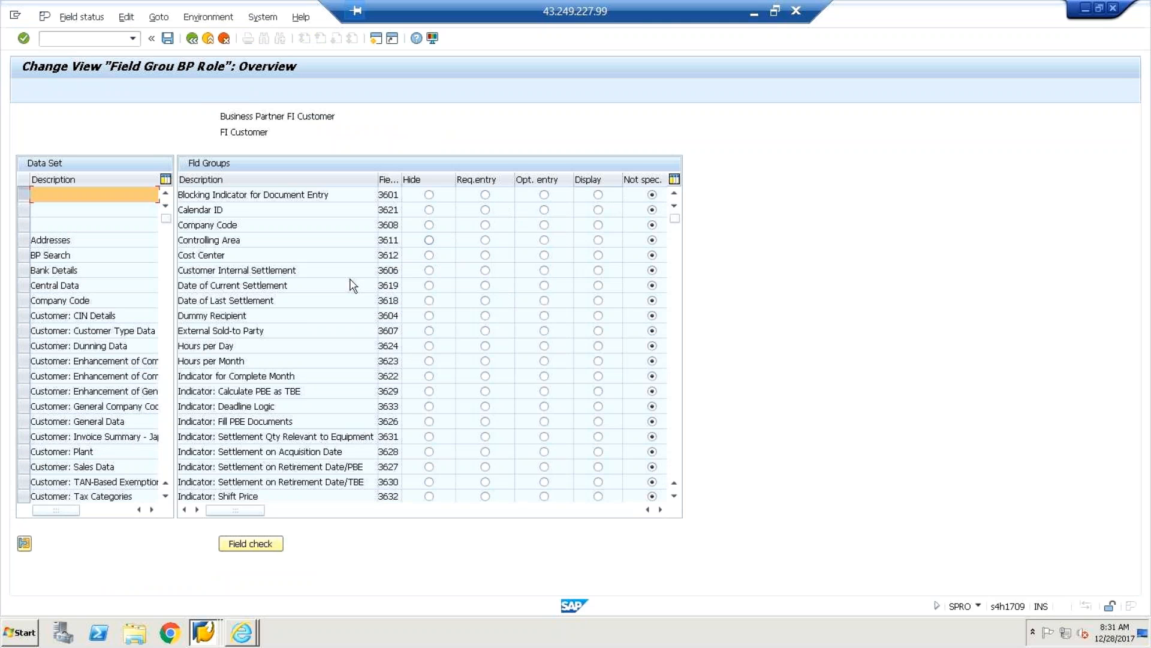
Scroll the FLCU00 Data Set list and display the General Data field groups.
click(166, 496)
click(165, 496)
click(166, 496)
click(166, 497)
click(166, 497)
click(165, 496)
click(166, 496)
click(165, 497)
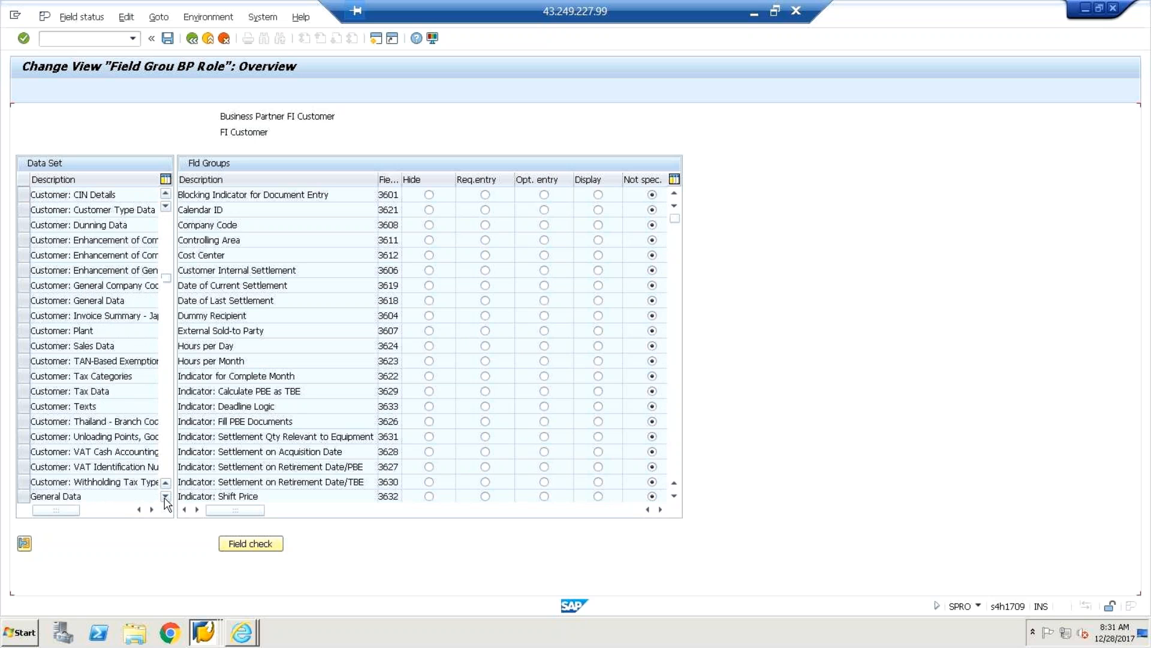
click(166, 497)
click(165, 497)
click(166, 496)
click(165, 497)
click(165, 497)
click(165, 496)
click(166, 496)
scroll(108, 447, down, 2)
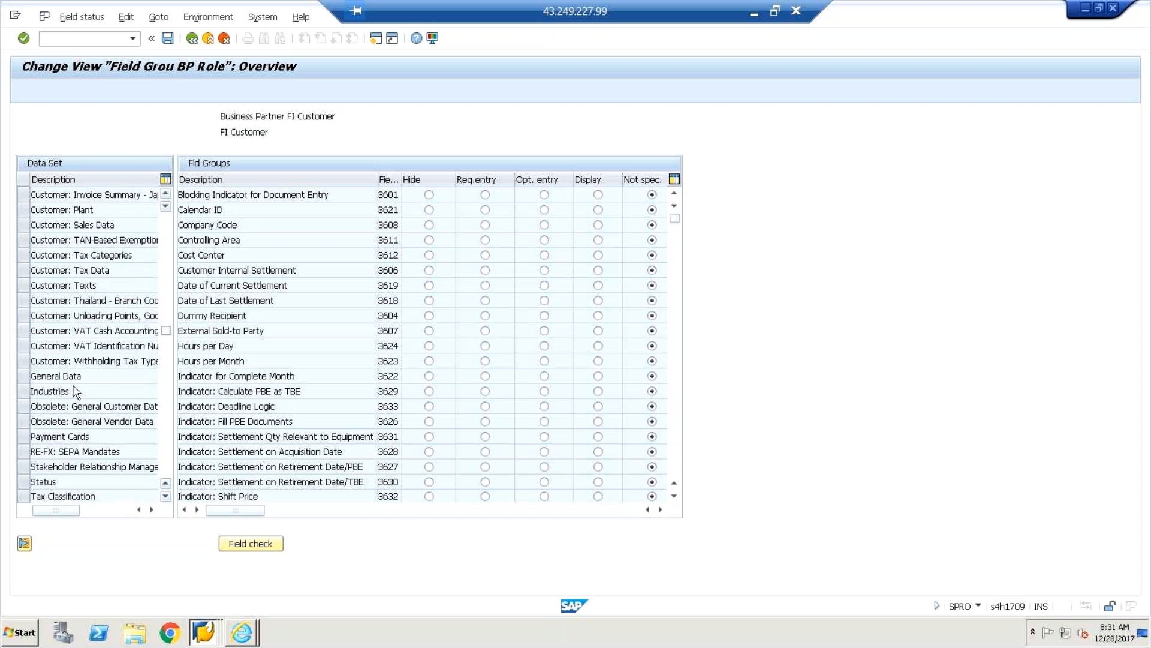
click(75, 391)
click(71, 360)
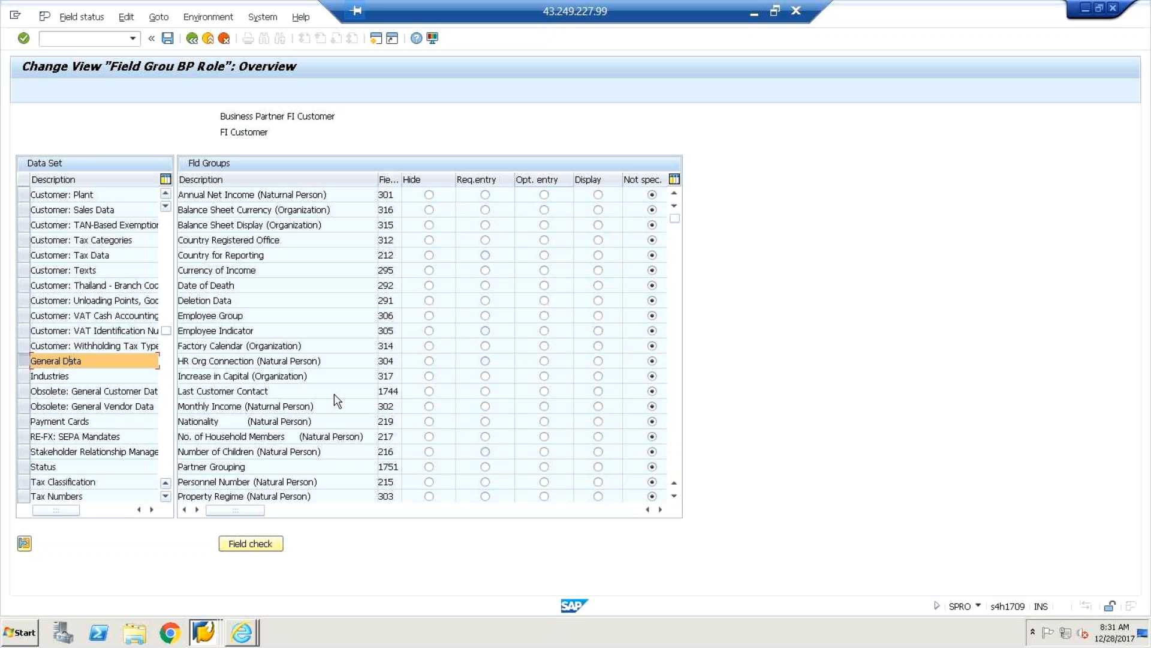
Return to the IMG and run Configure Field Attributes per Activity.
click(193, 39)
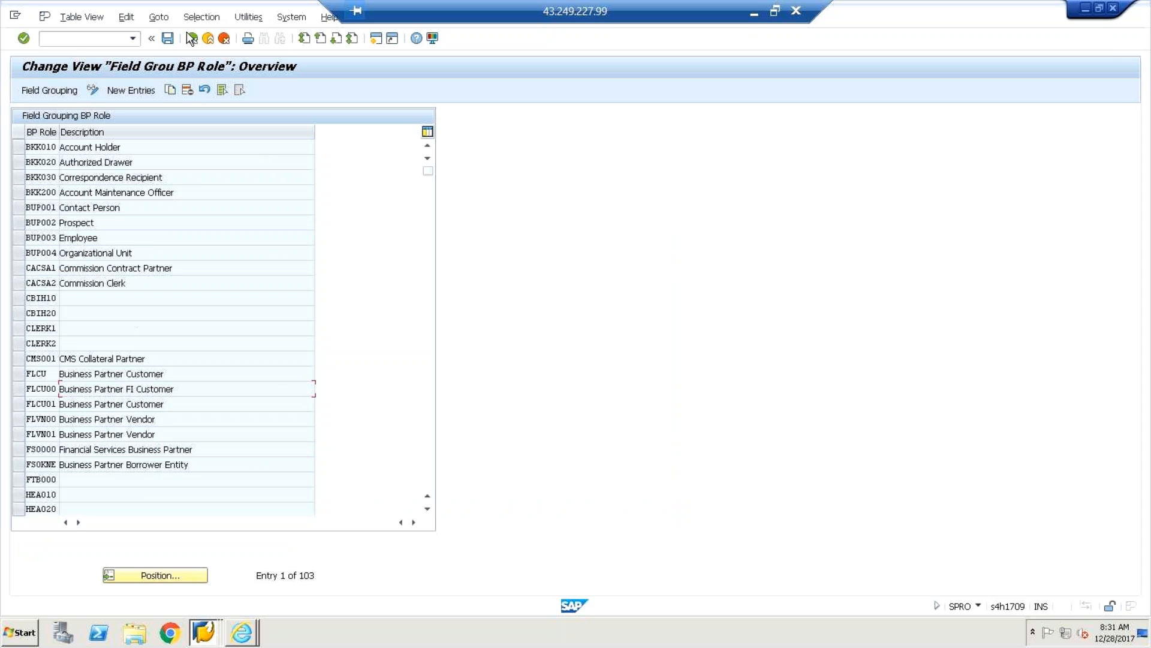
click(192, 39)
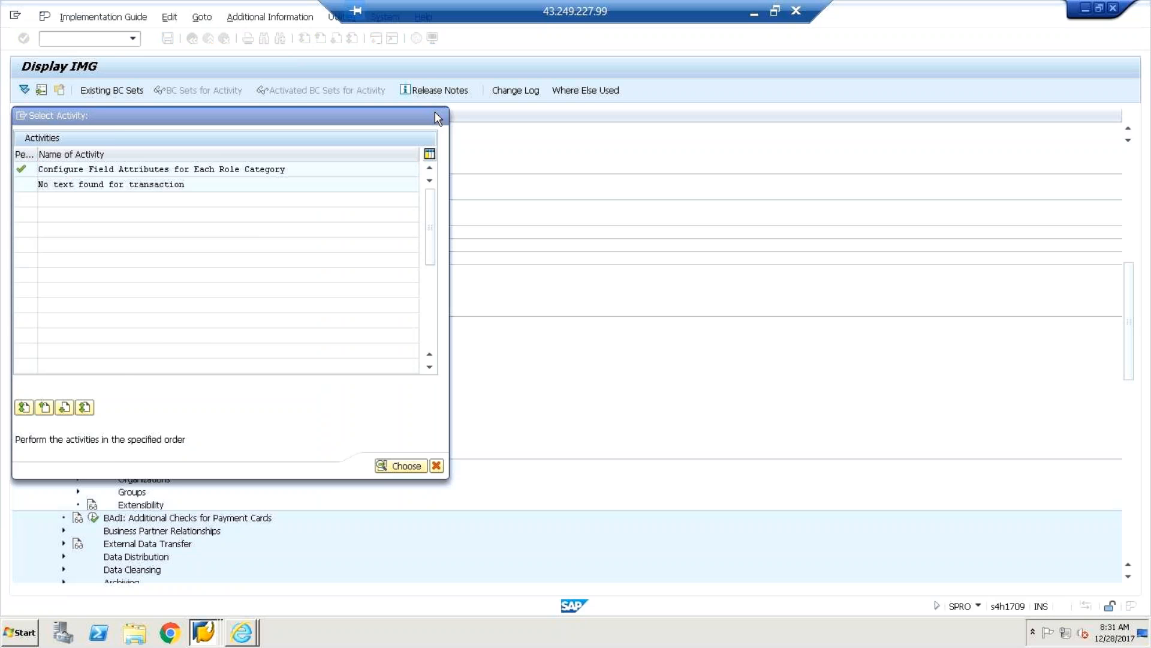
click(436, 116)
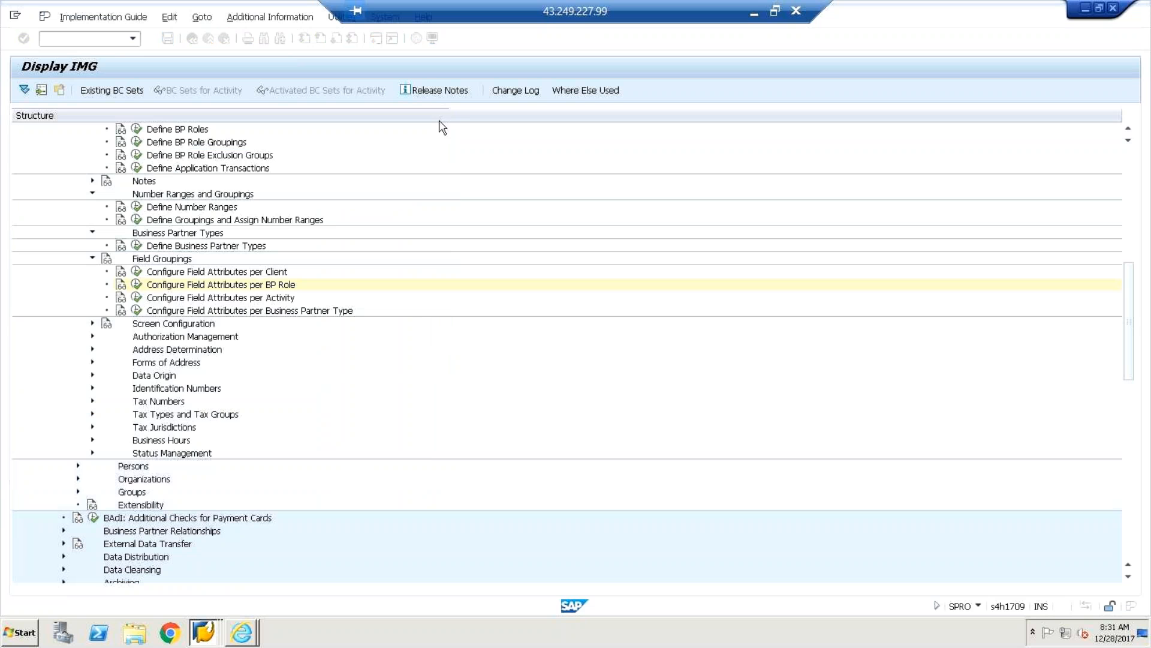
click(137, 297)
double_click(150, 169)
click(118, 149)
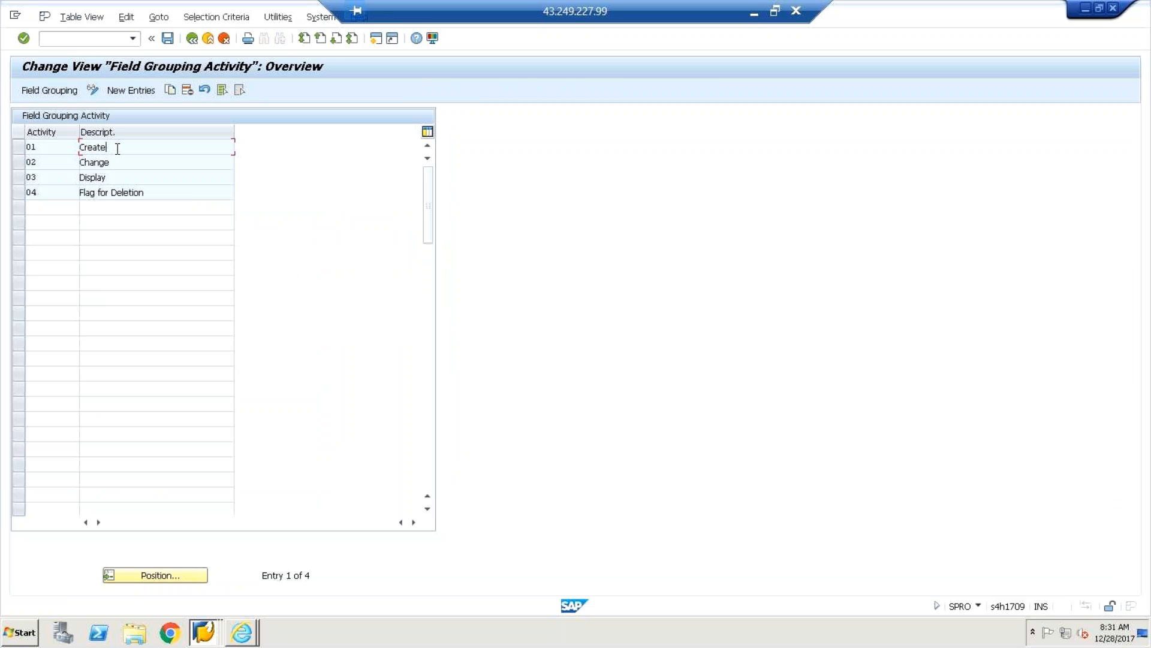
double_click(117, 150)
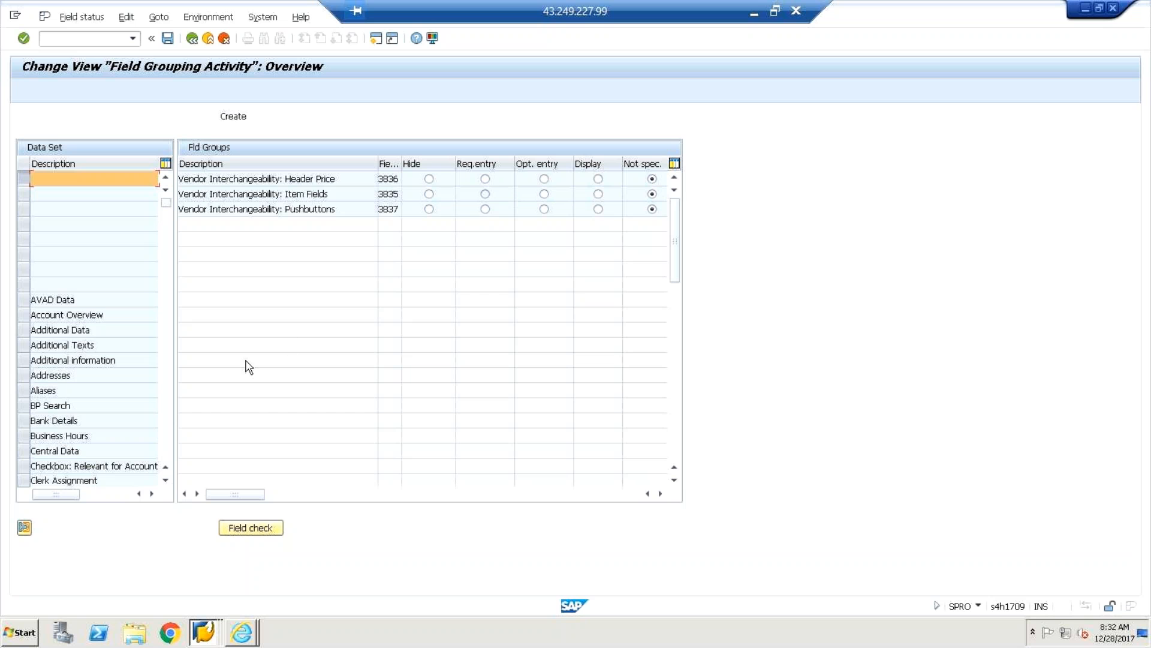
click(166, 481)
click(166, 481)
click(166, 481)
click(166, 481)
click(166, 481)
click(166, 481)
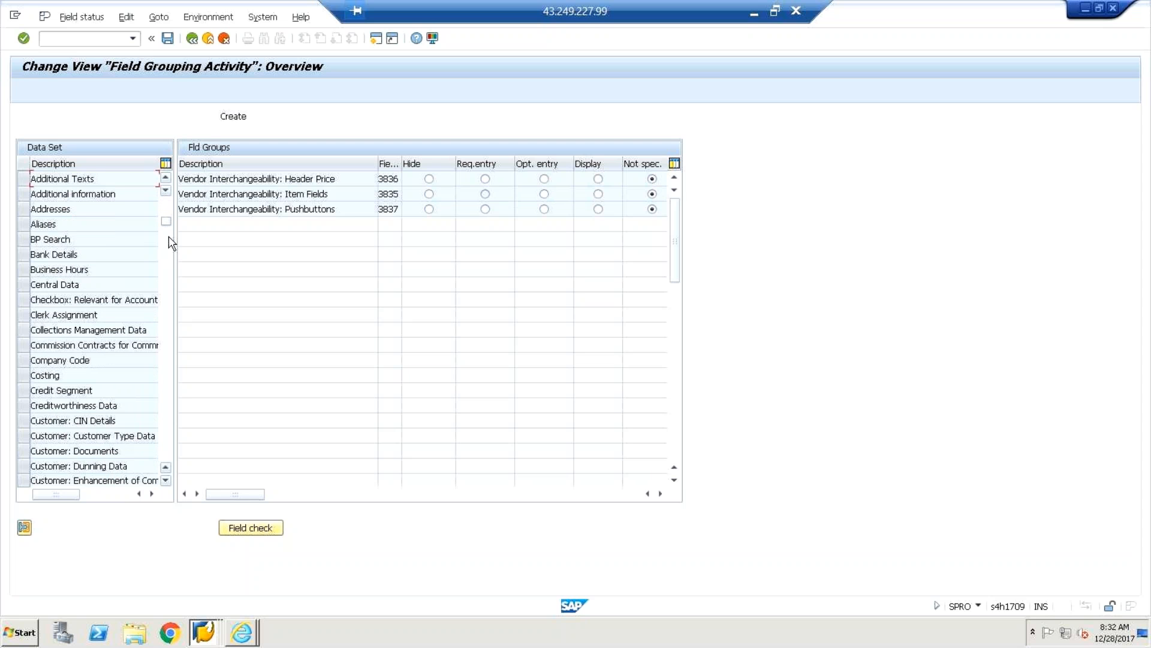
click(192, 39)
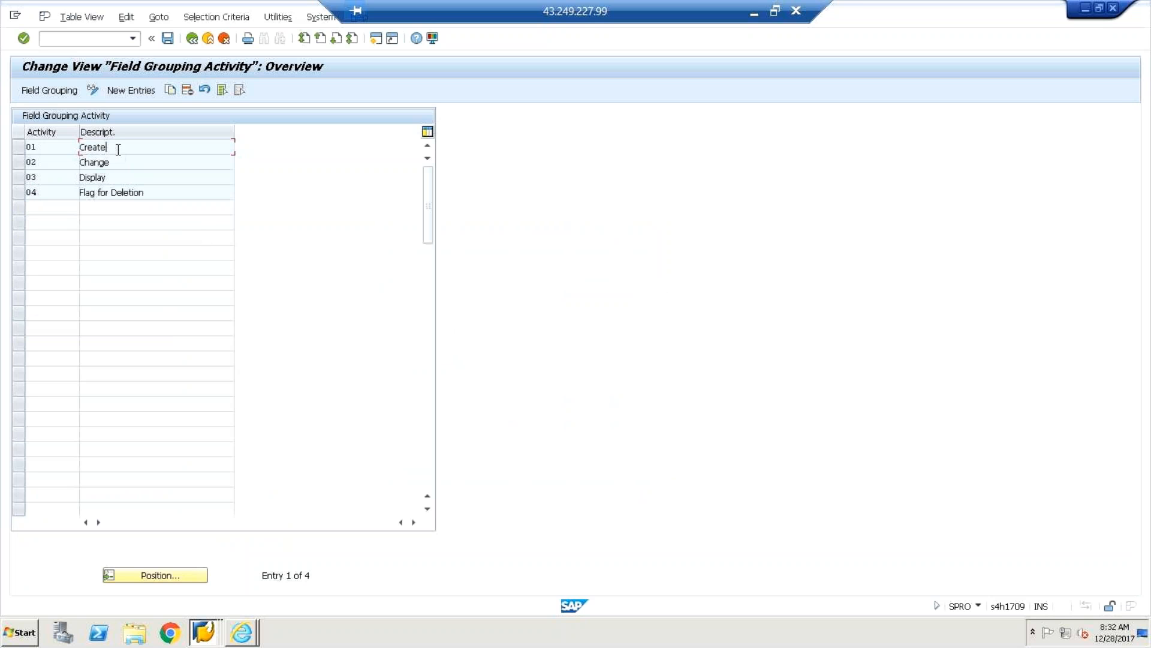
click(119, 164)
click(112, 177)
click(151, 192)
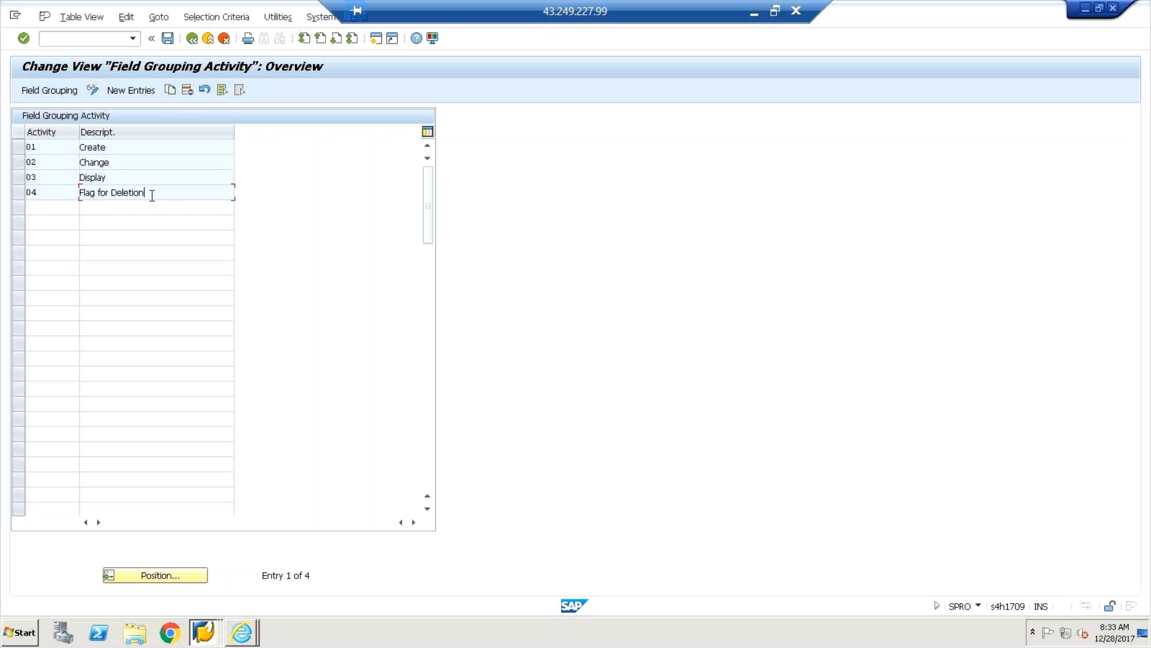
click(191, 40)
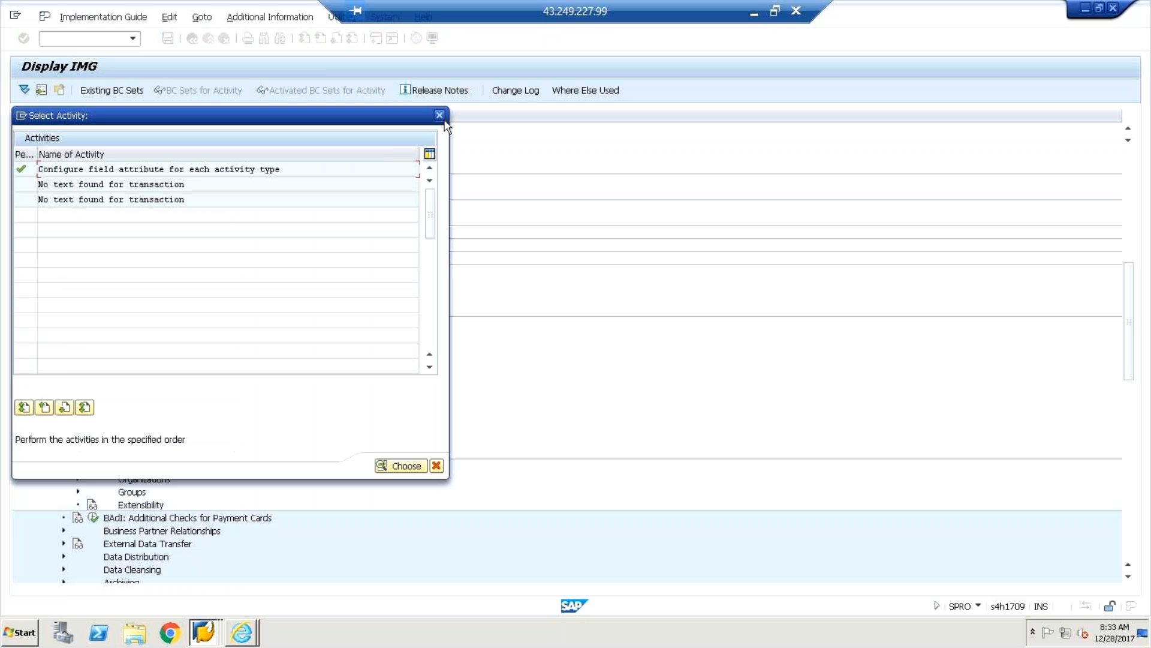
key(Escape)
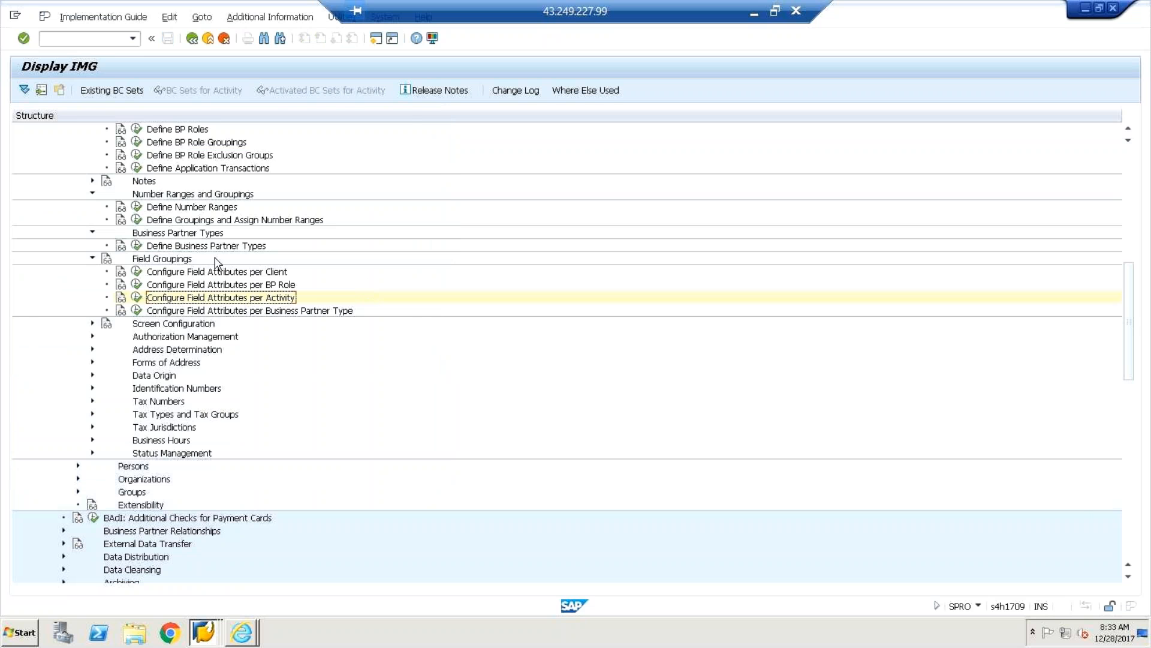
click(138, 312)
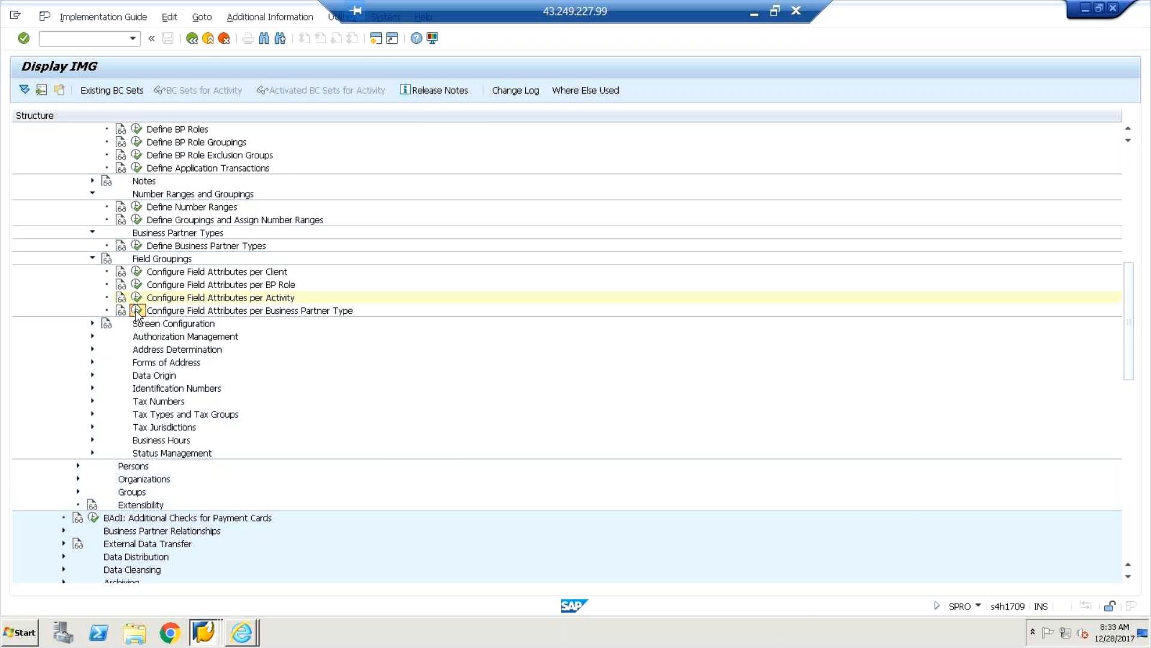
double_click(144, 169)
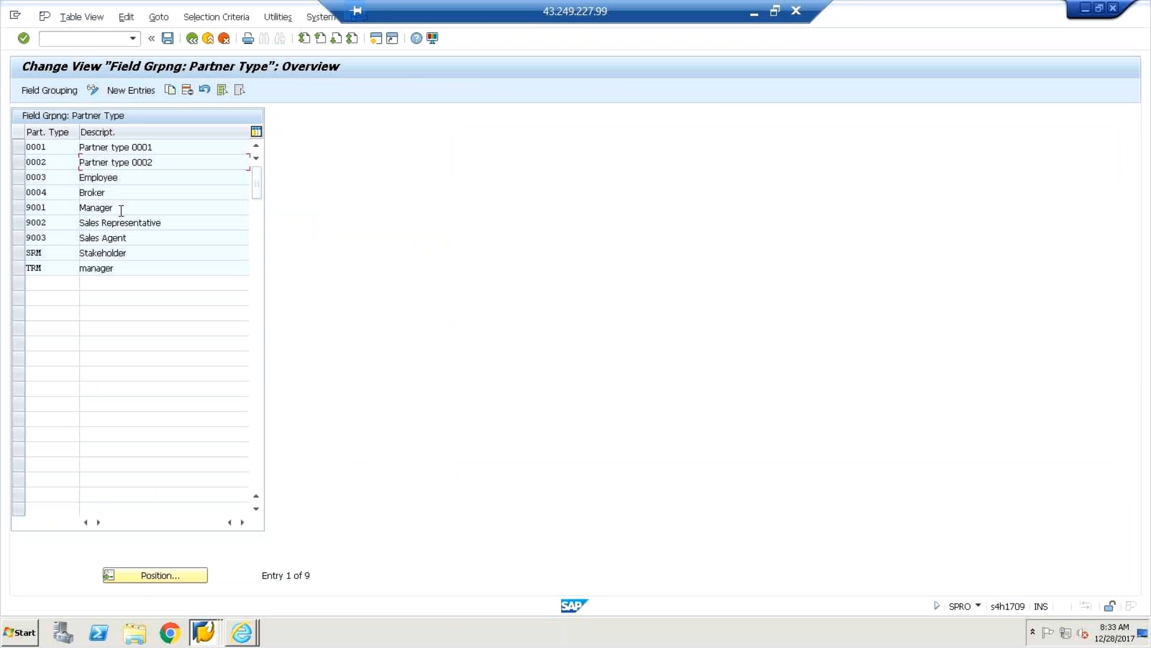
double_click(67, 237)
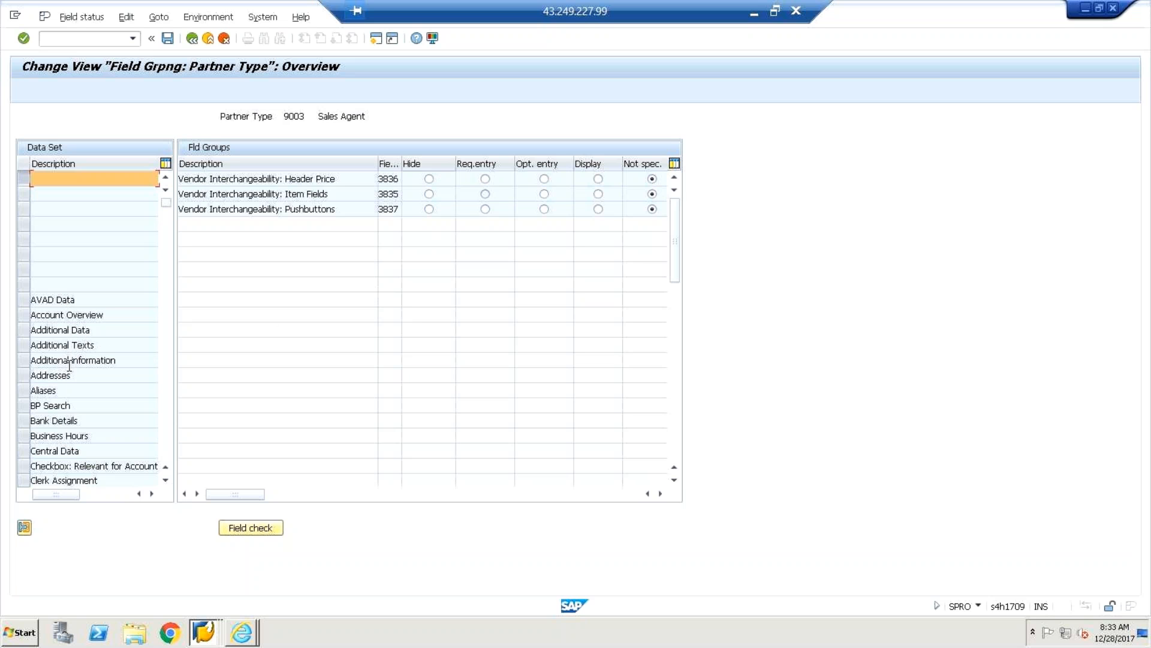
click(62, 420)
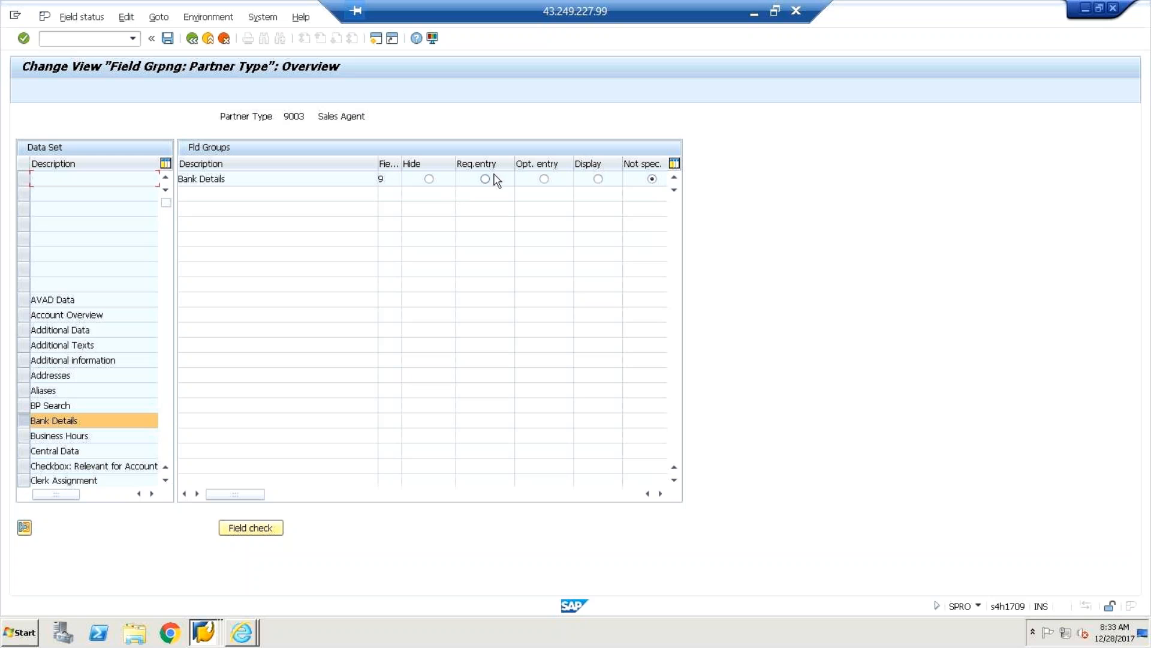
click(192, 39)
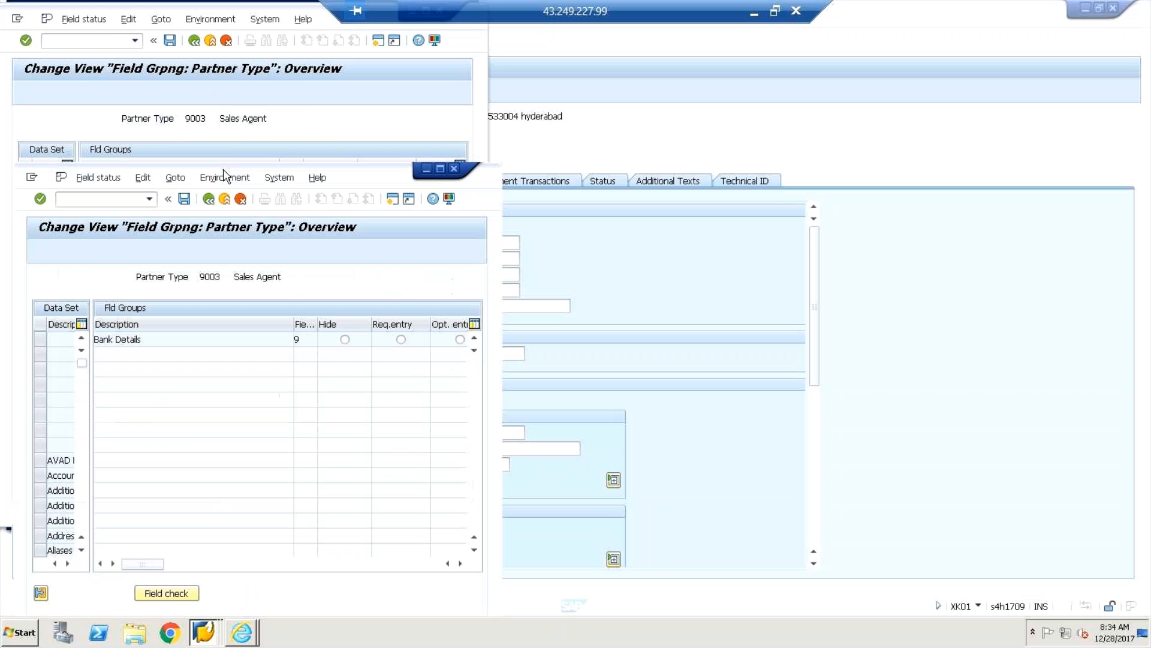
click(442, 171)
click(192, 39)
click(193, 40)
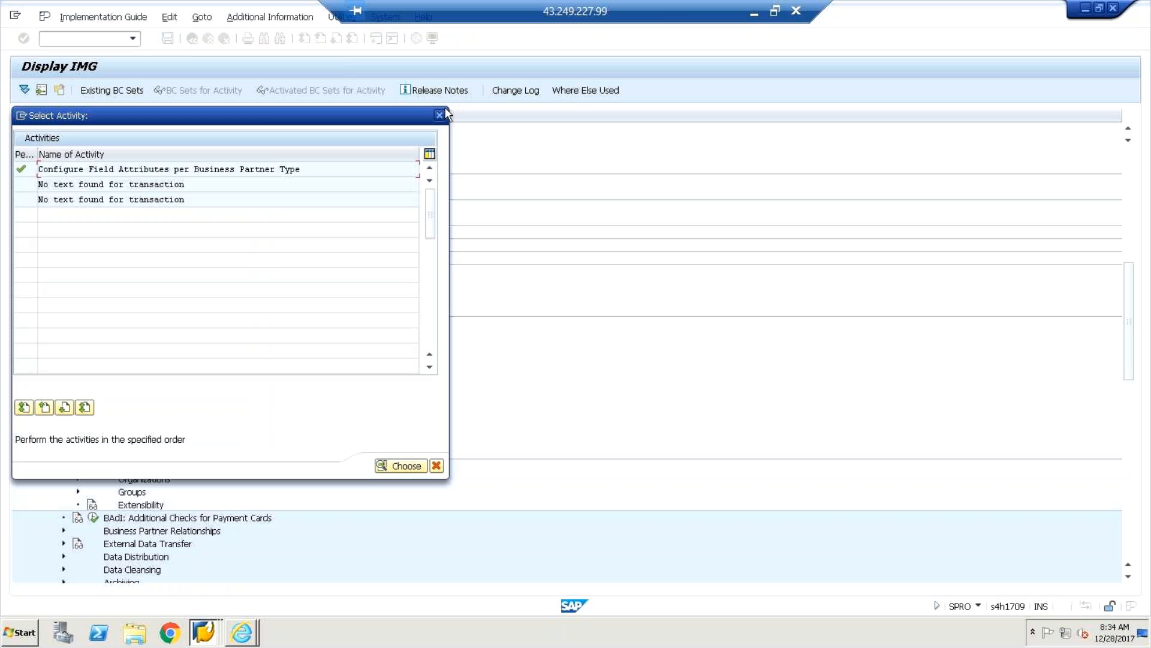
click(441, 114)
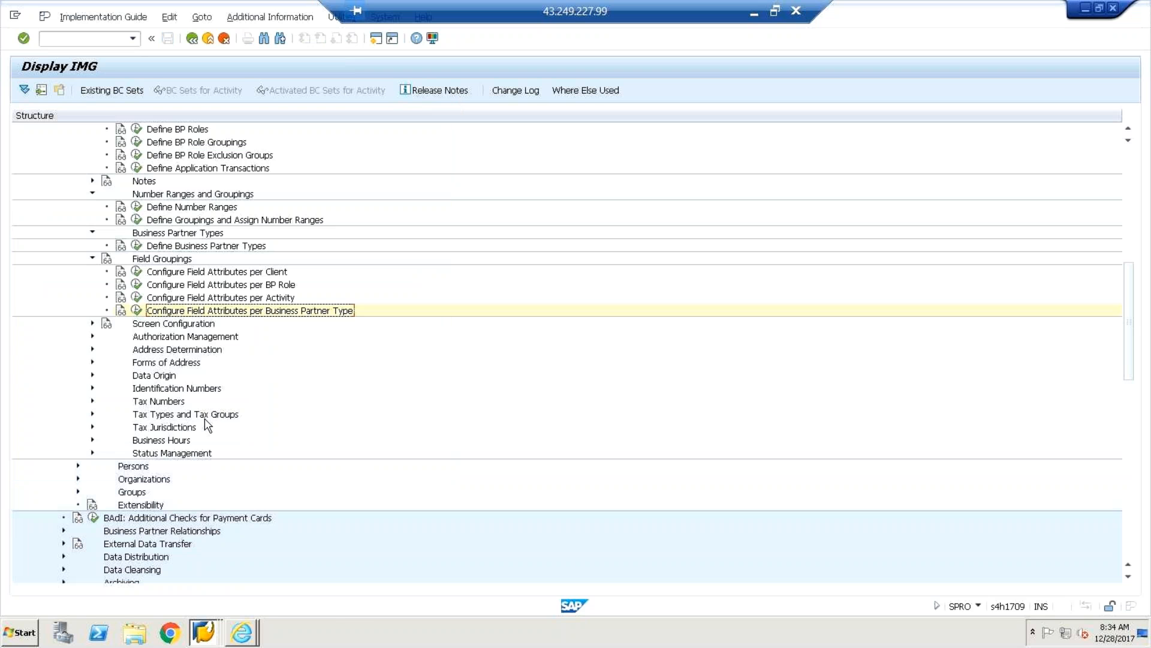
key(alt+Tab)
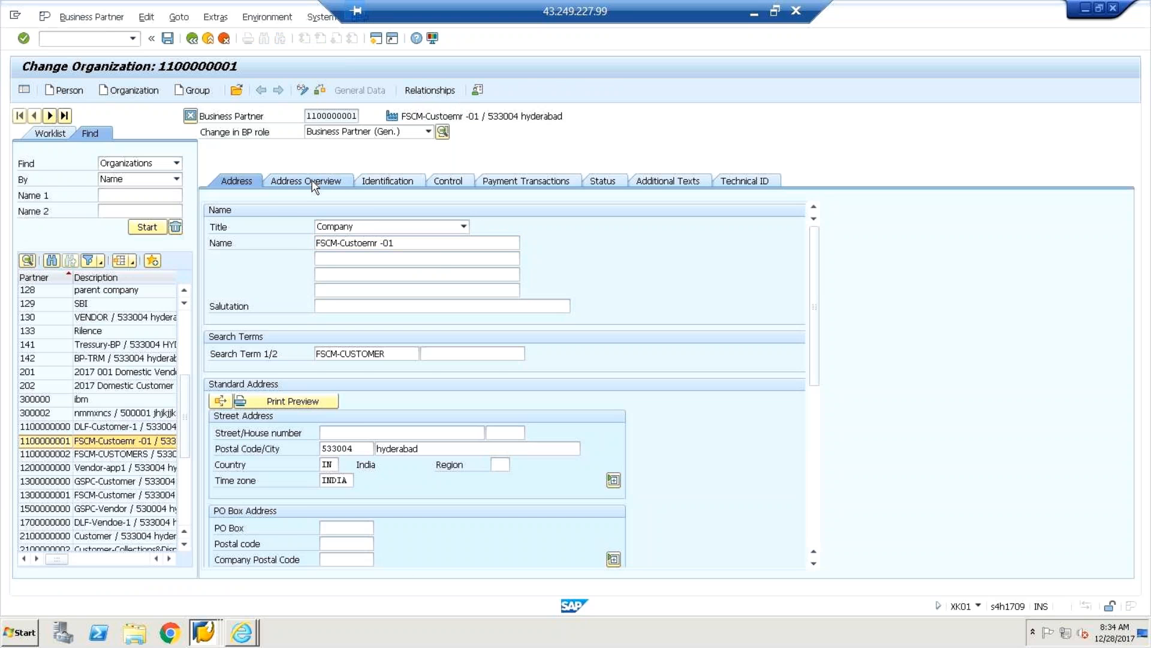
click(312, 182)
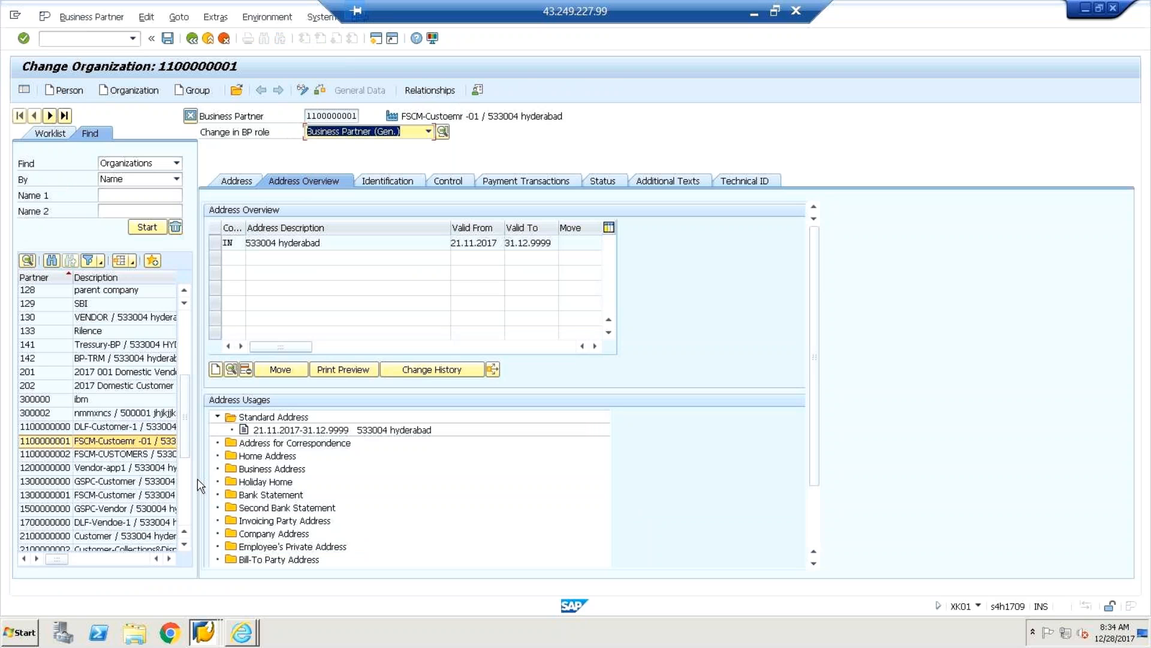
click(118, 456)
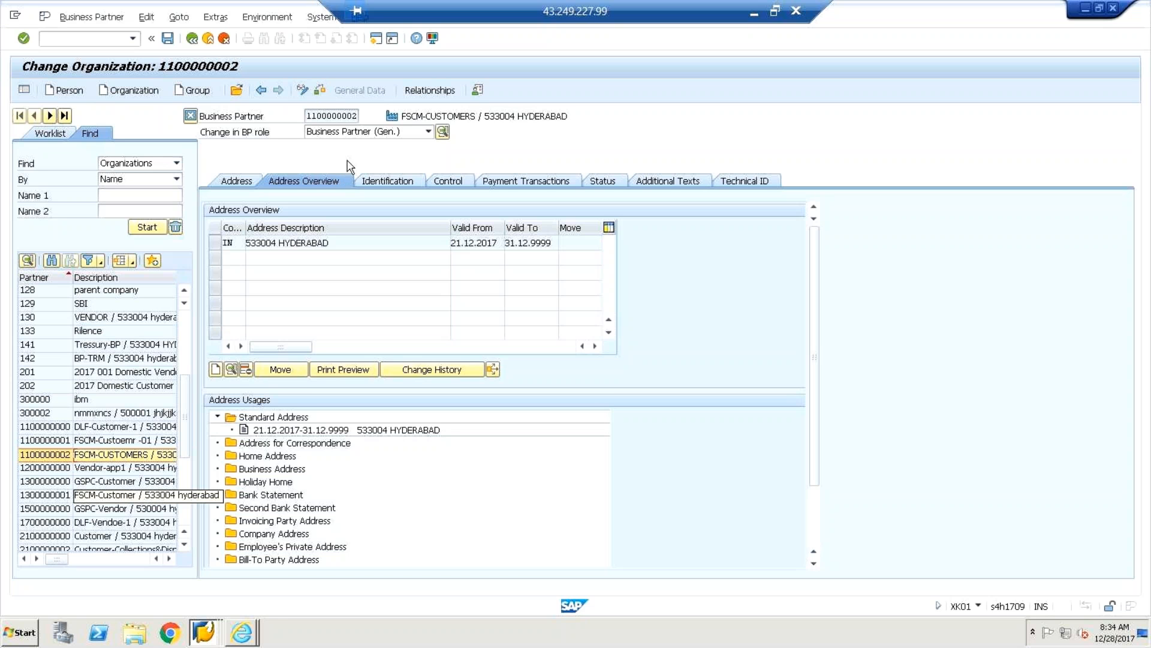
click(124, 430)
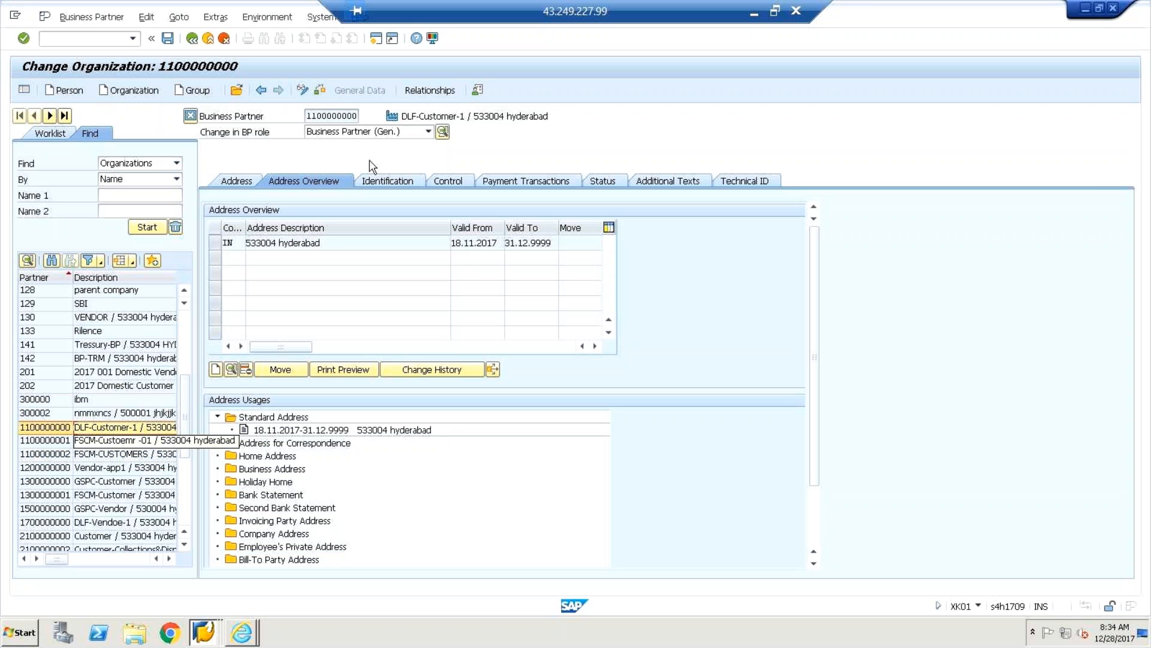
click(372, 178)
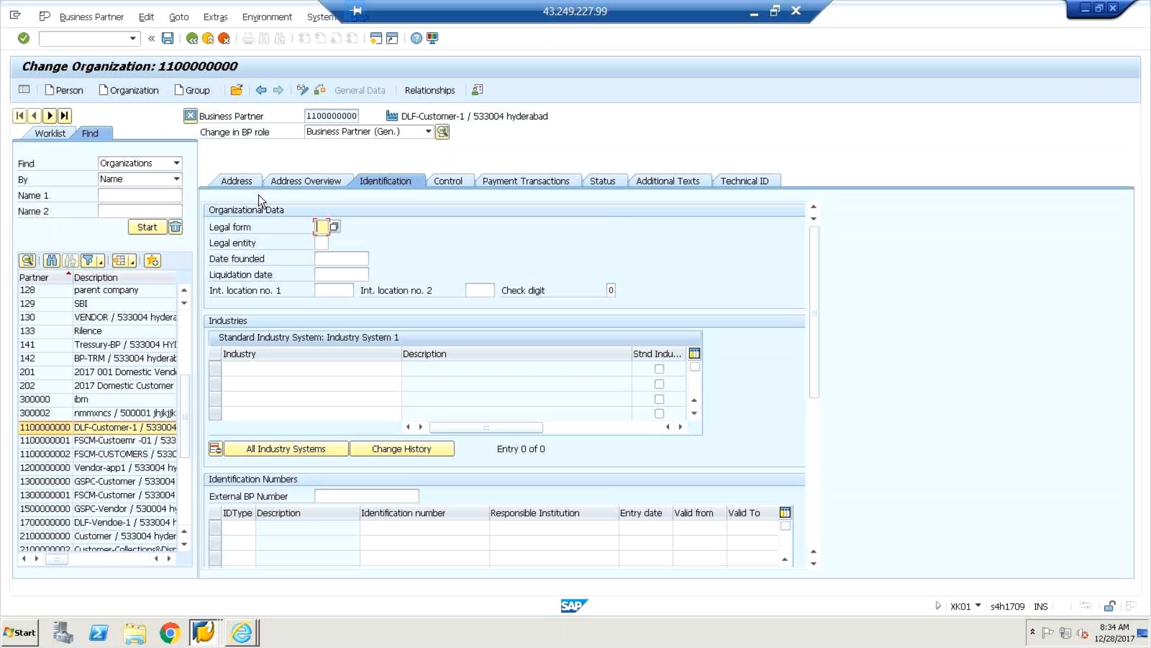
key(alt+Tab)
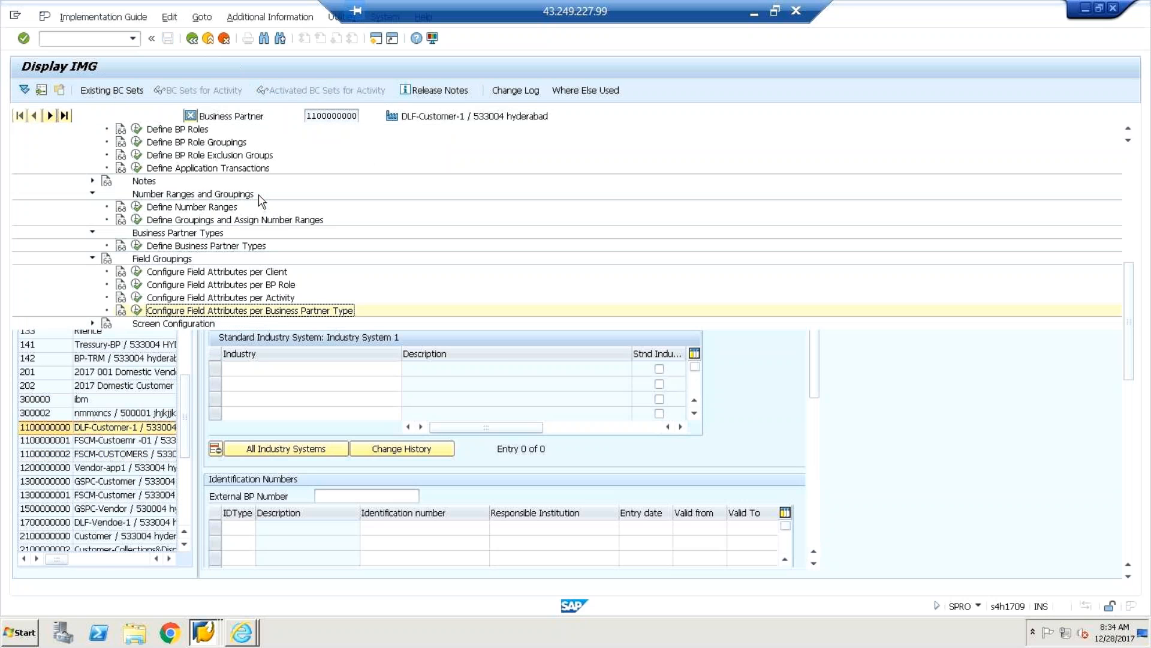
Expand Master Data Synchronization and its nested Synchronization Control nodes.
drag(1130, 370, 1129, 388)
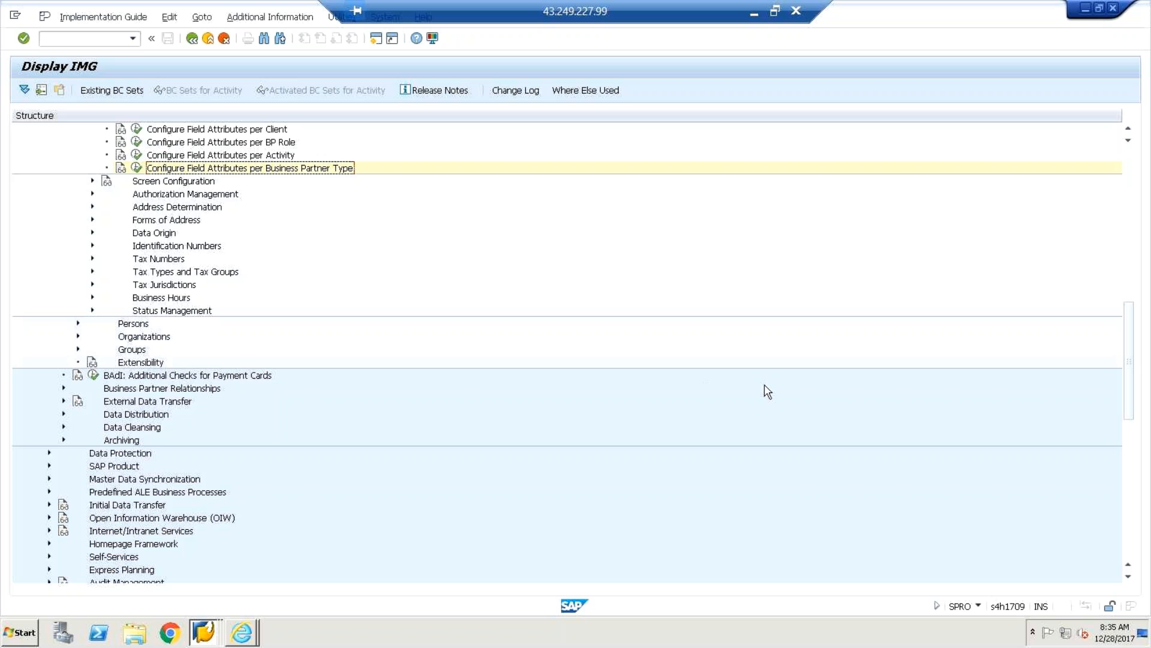
scroll(1131, 458, down, 5)
scroll(1131, 460, down, 1)
scroll(1131, 453, up, 1)
click(50, 246)
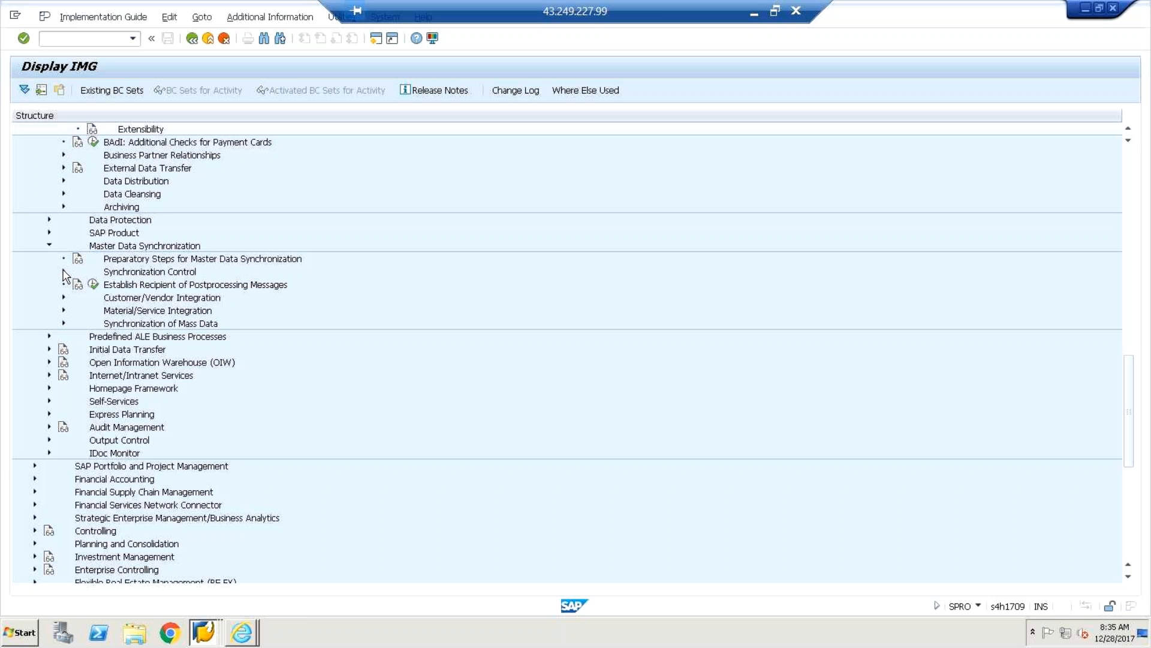
click(64, 273)
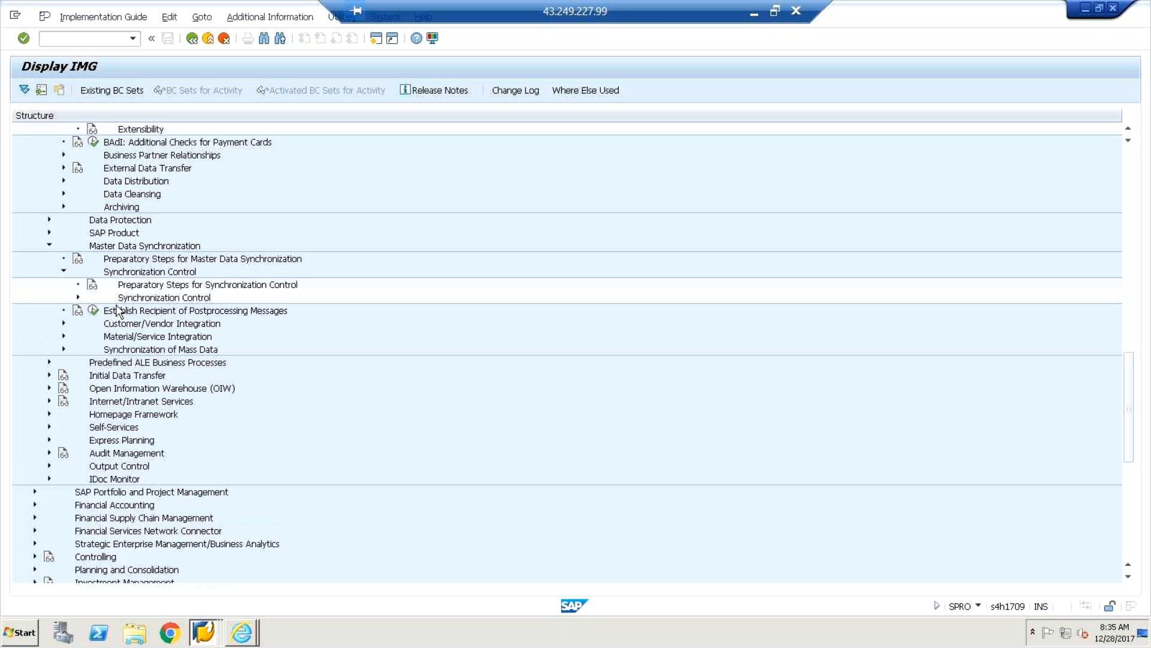
click(78, 299)
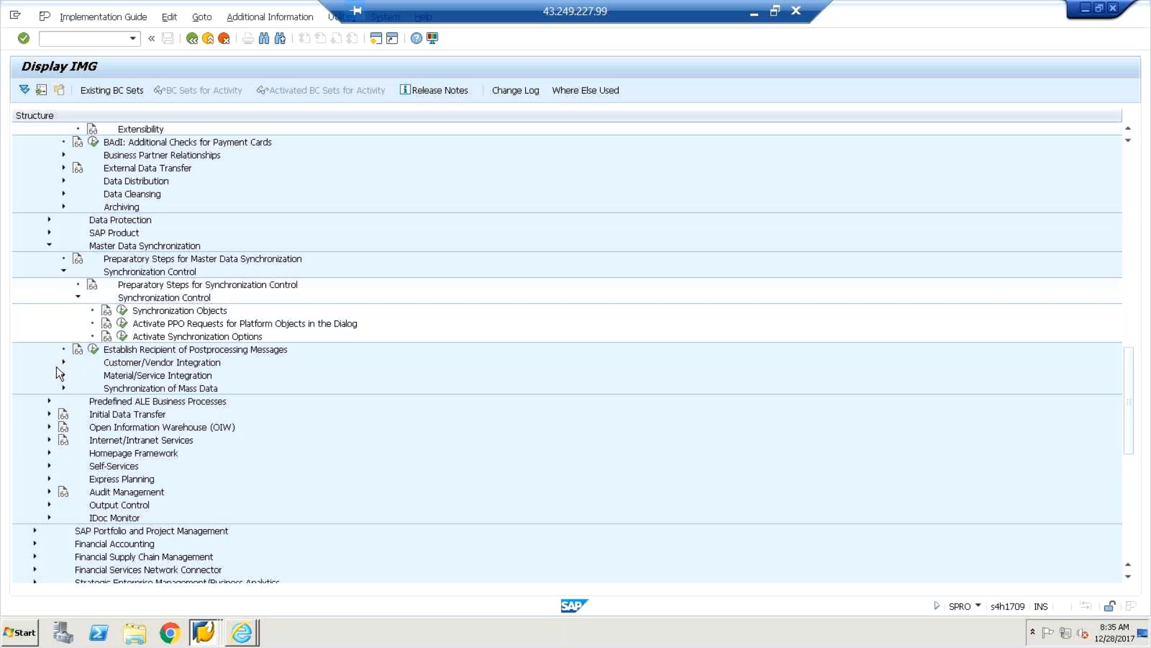
Expand Customer/Vendor Integration's customer settings and open Define BP Role for Direction Customer to BP.
click(63, 363)
click(63, 363)
click(63, 363)
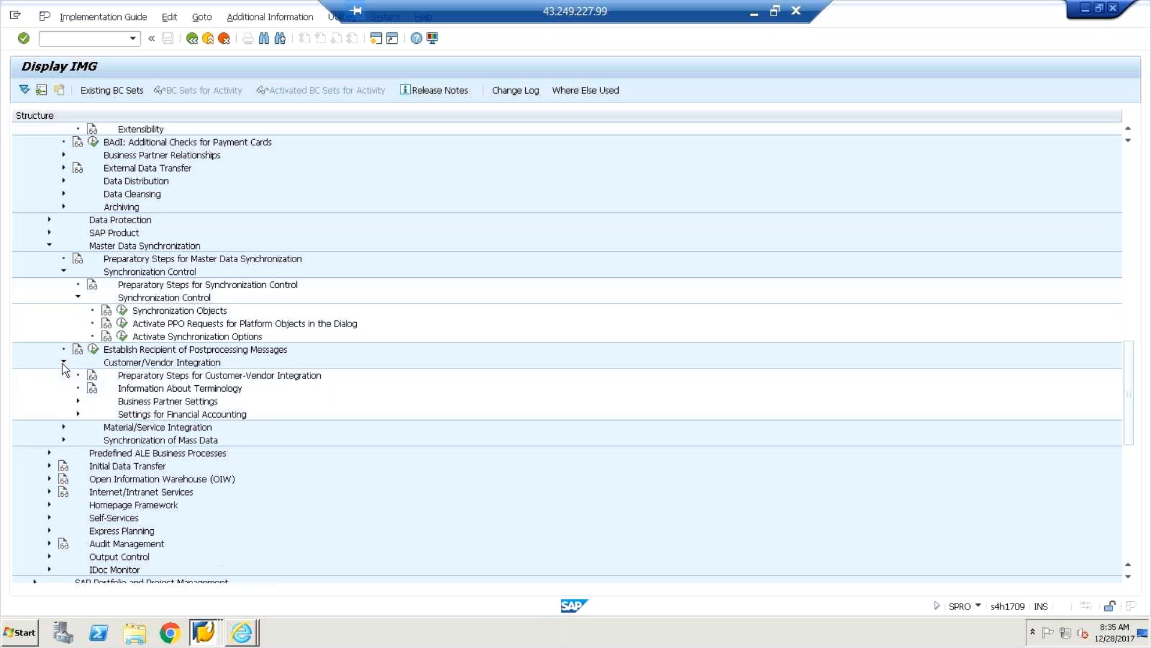
click(78, 402)
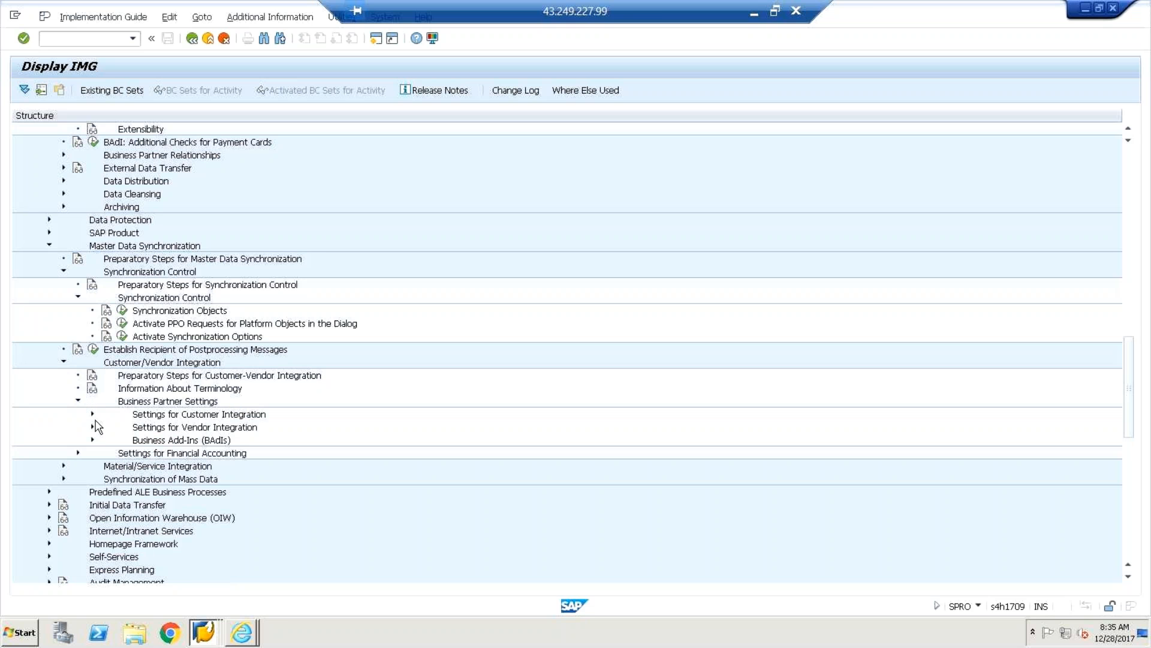
click(93, 414)
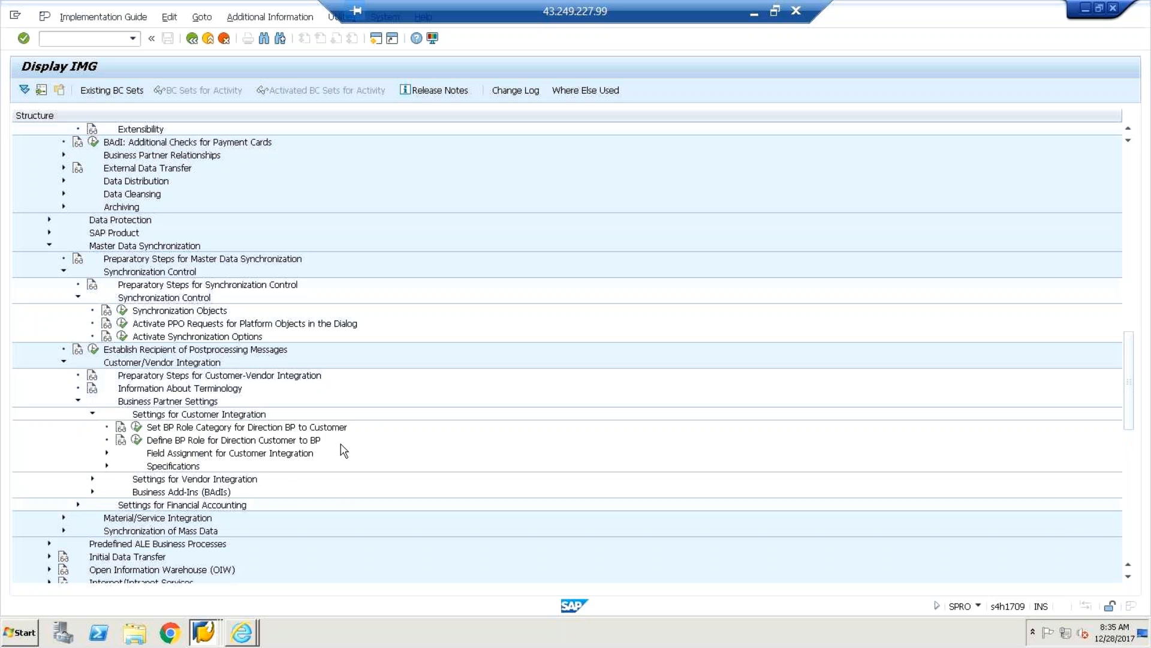
click(137, 440)
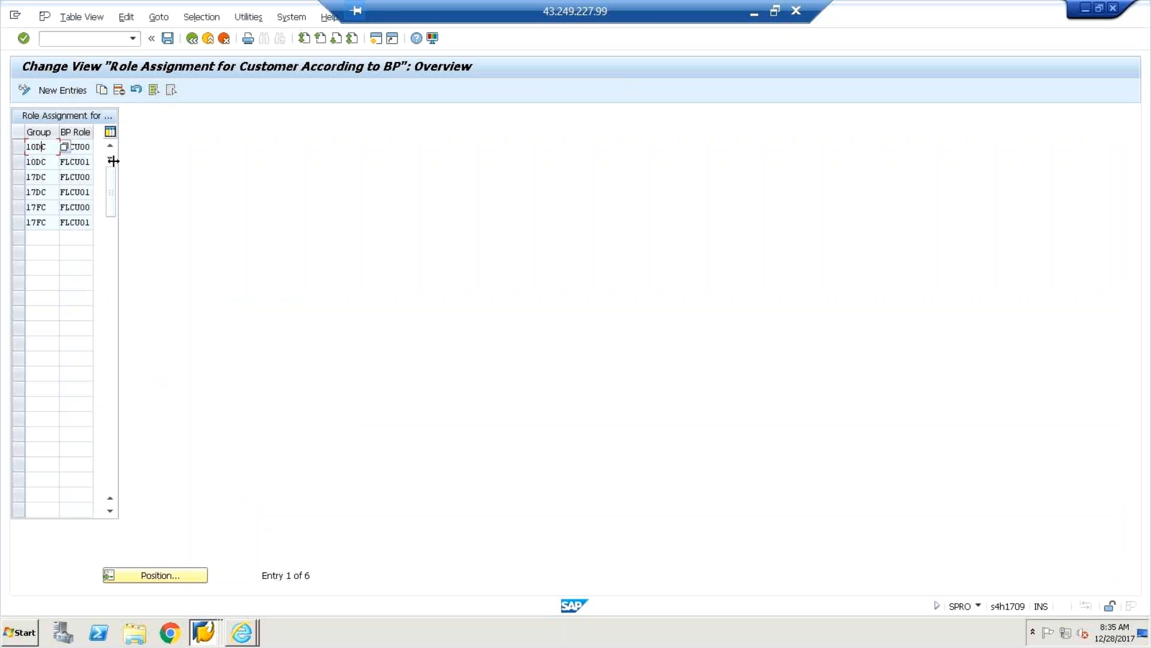
Check the FLCU00 role assigned to group 10DC and the role for 17DC, then start a second session.
click(89, 146)
drag(49, 149, 21, 149)
click(85, 145)
mouse_move(92, 147)
mouse_down()
mouse_move(66, 146)
mouse_move(91, 151)
mouse_up()
click(90, 177)
drag(47, 177, 31, 177)
click(376, 39)
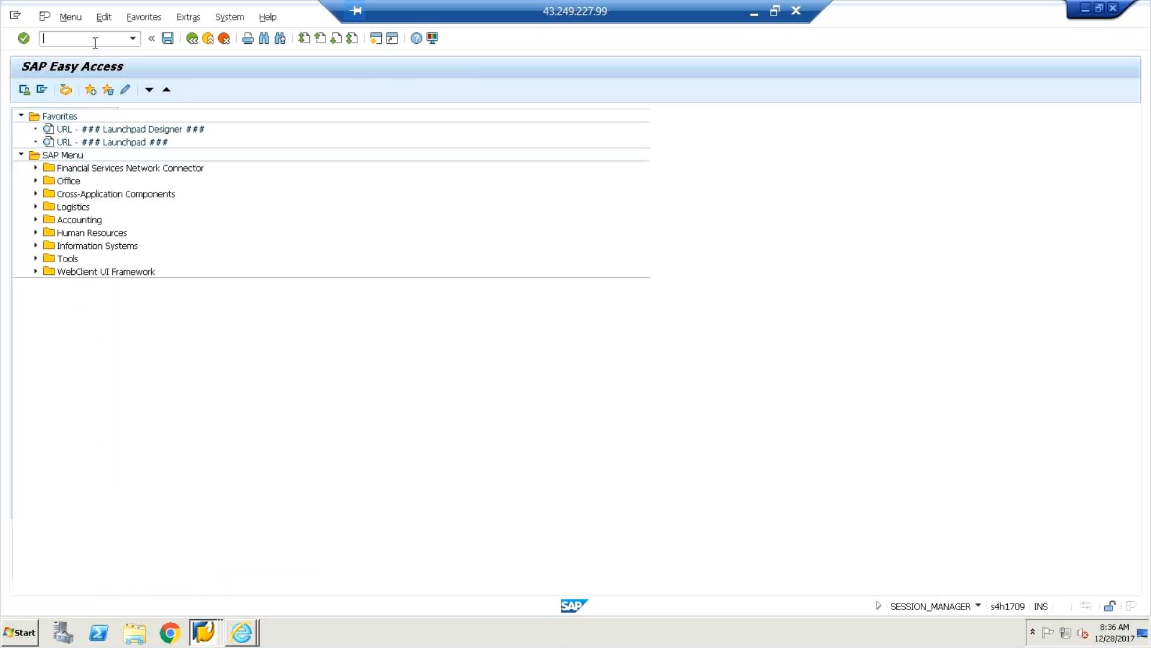
Run /NOBD3, then /NOBD2, and page down through the customer account groups list.
text(/N)
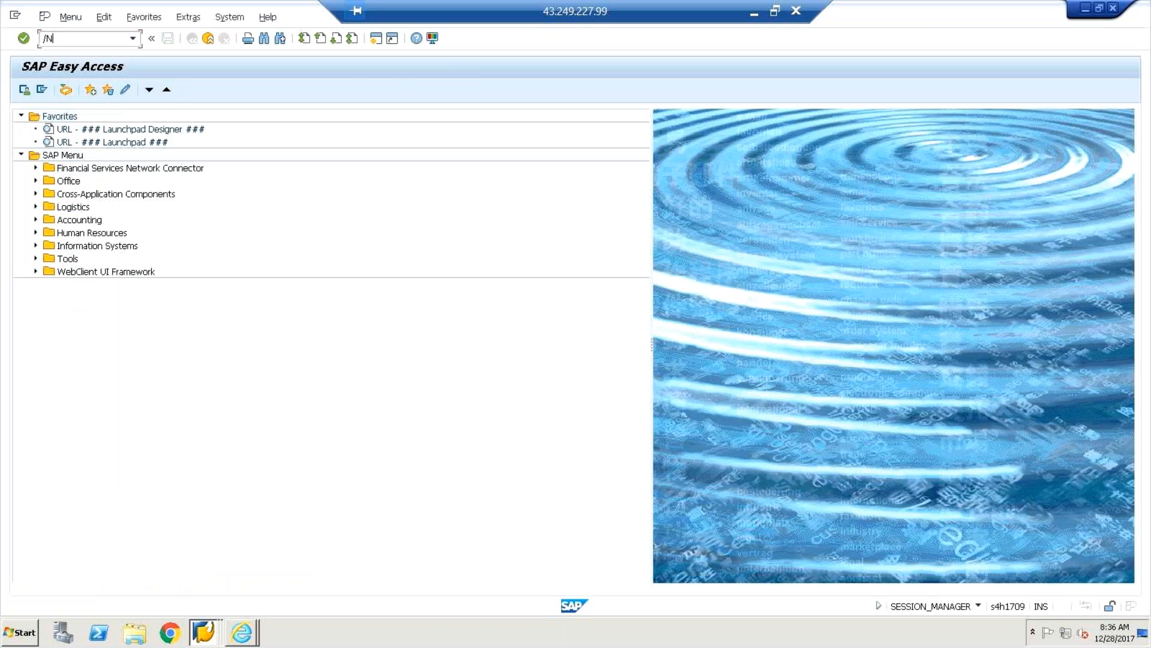
text(OBD3)
key(Return)
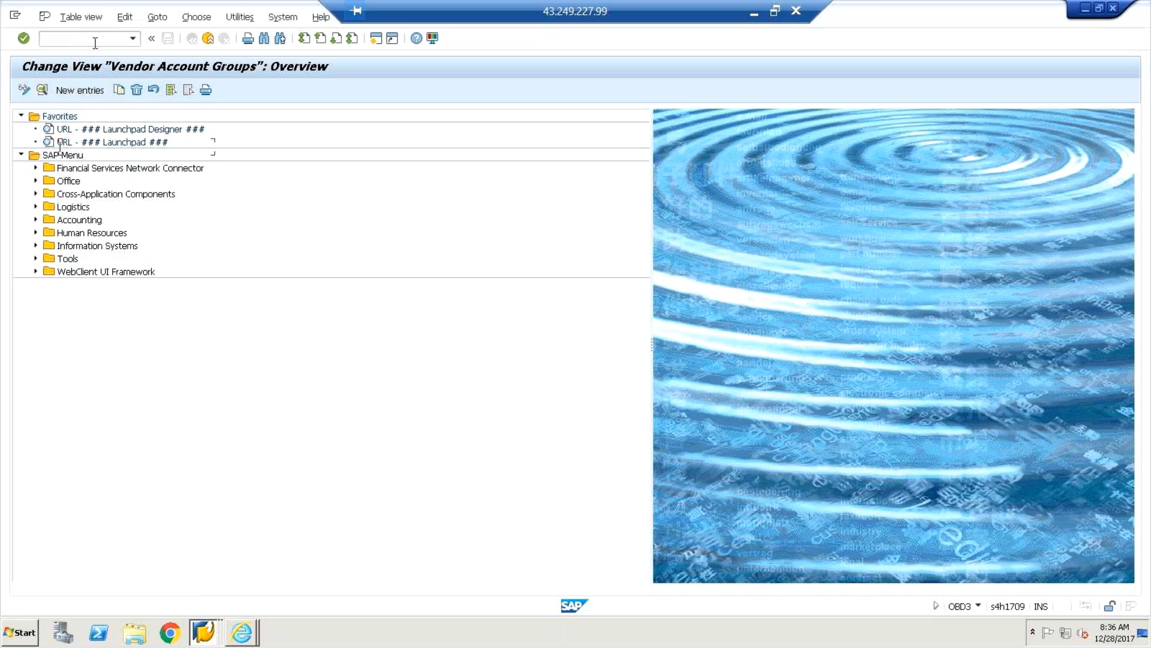
text(/NOBD2)
key(Return)
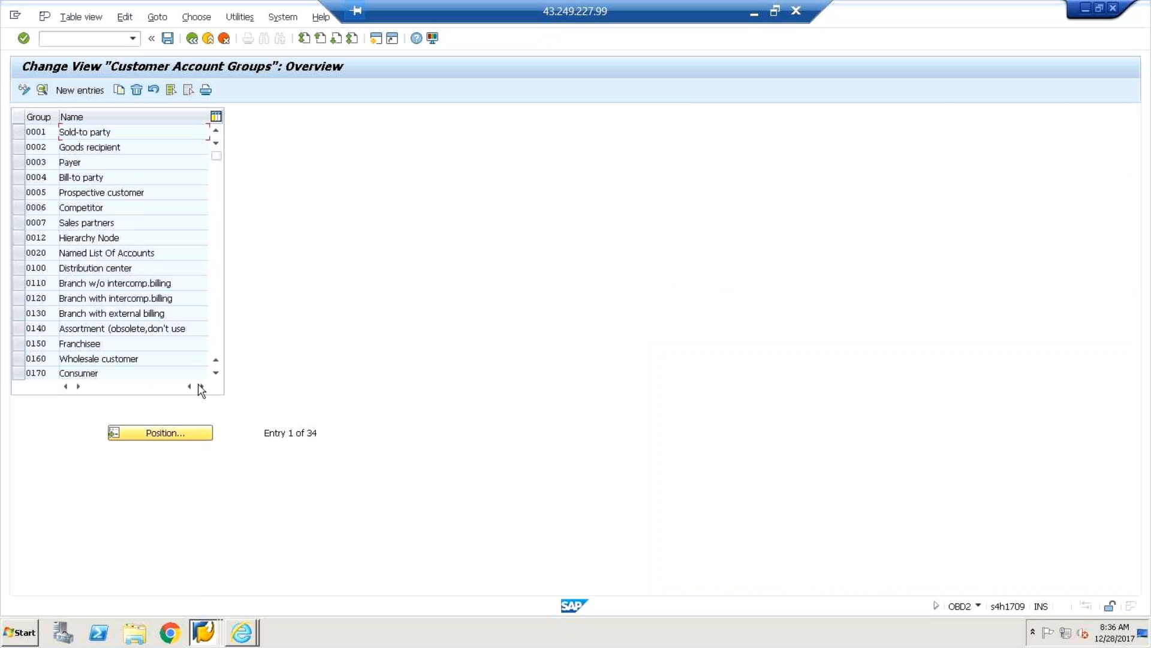
click(216, 374)
click(216, 374)
click(217, 374)
click(216, 374)
click(216, 375)
click(217, 374)
click(216, 374)
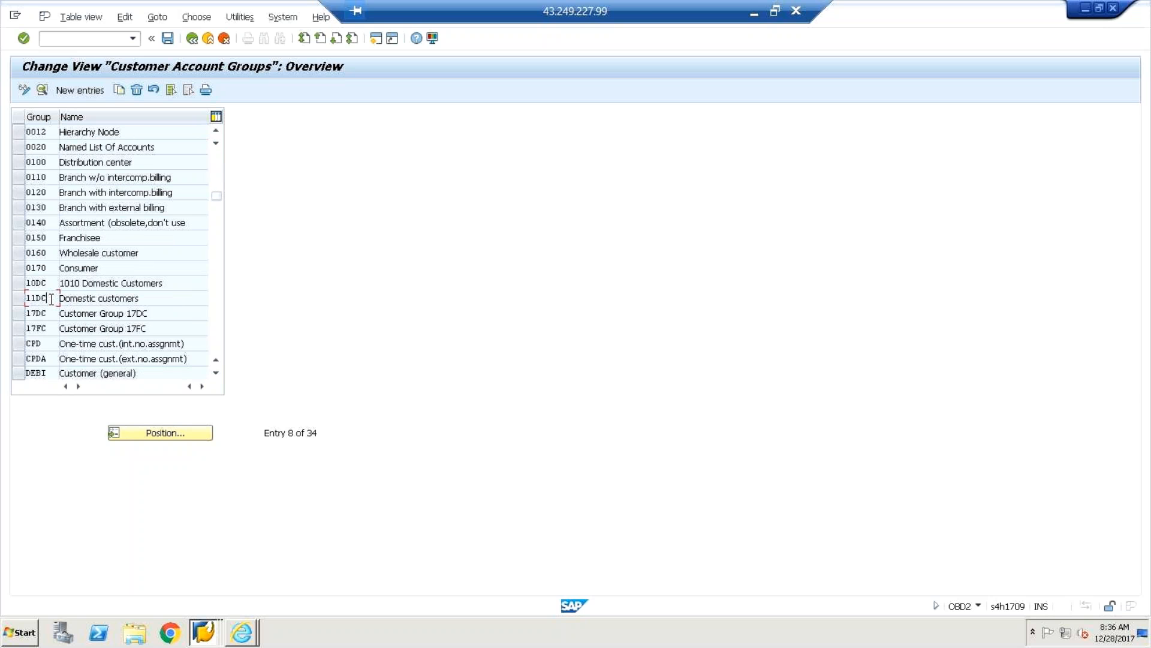
View account group 11DC details, then note 10DC '1010 Domestic Customers' in the list.
double_click(51, 298)
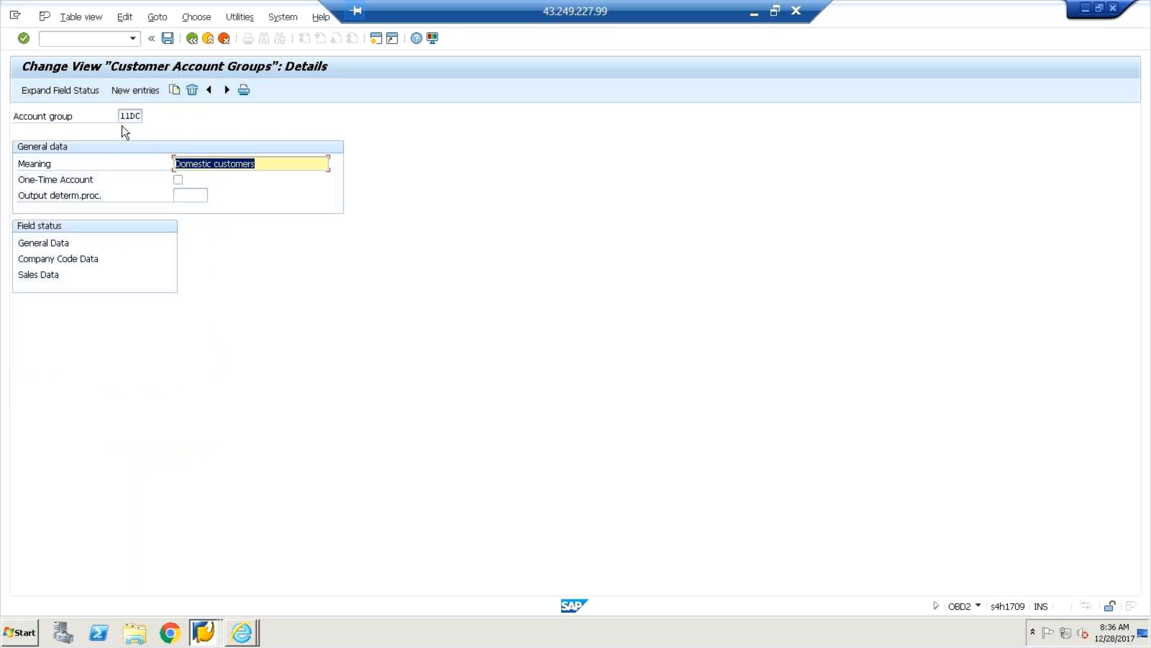
key(alt+Tab)
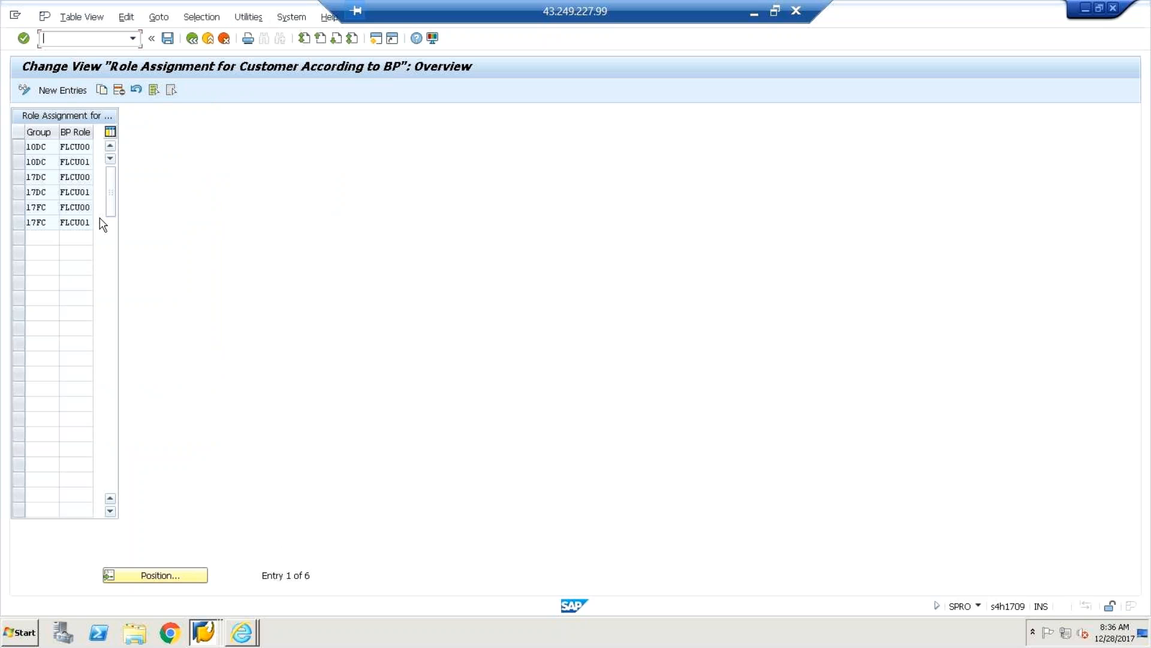
key(alt+Tab)
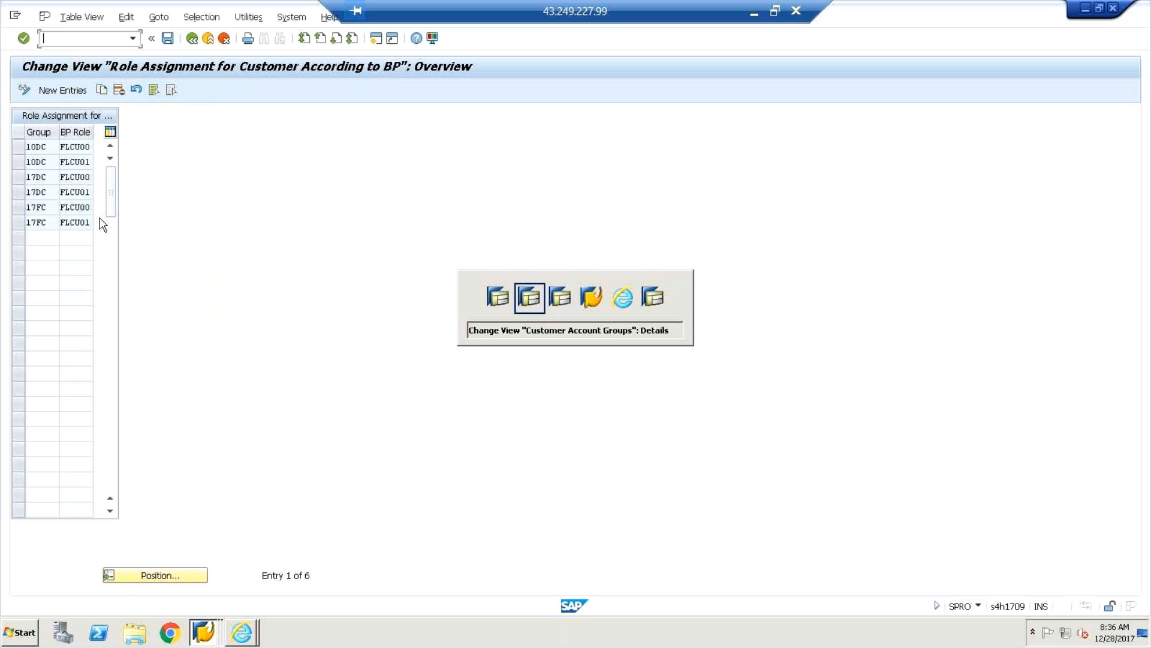
click(191, 38)
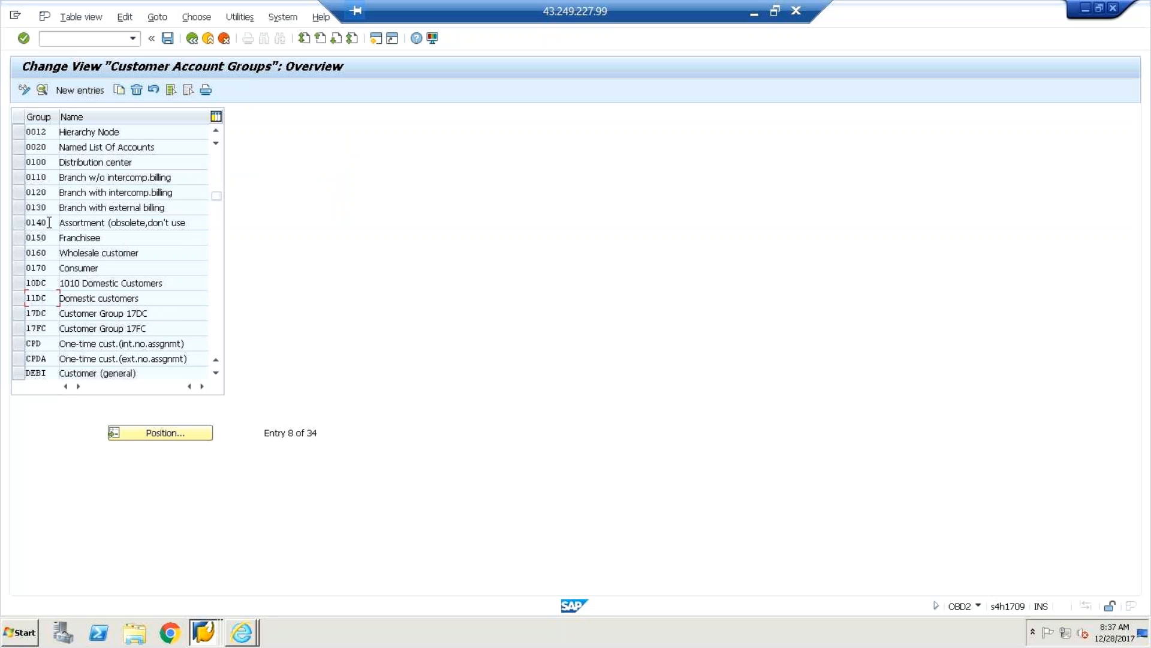
click(46, 282)
click(108, 283)
Confirm FLCU00 for 10DC in the role table and return to the IMG session.
key(alt+Tab)
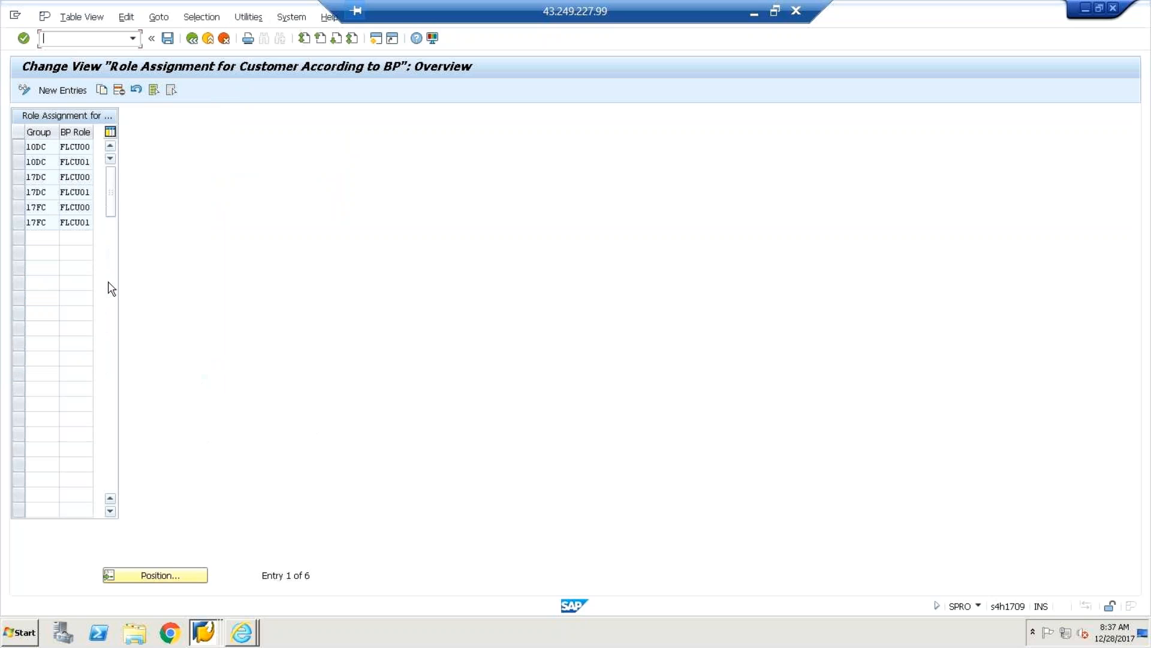
click(77, 146)
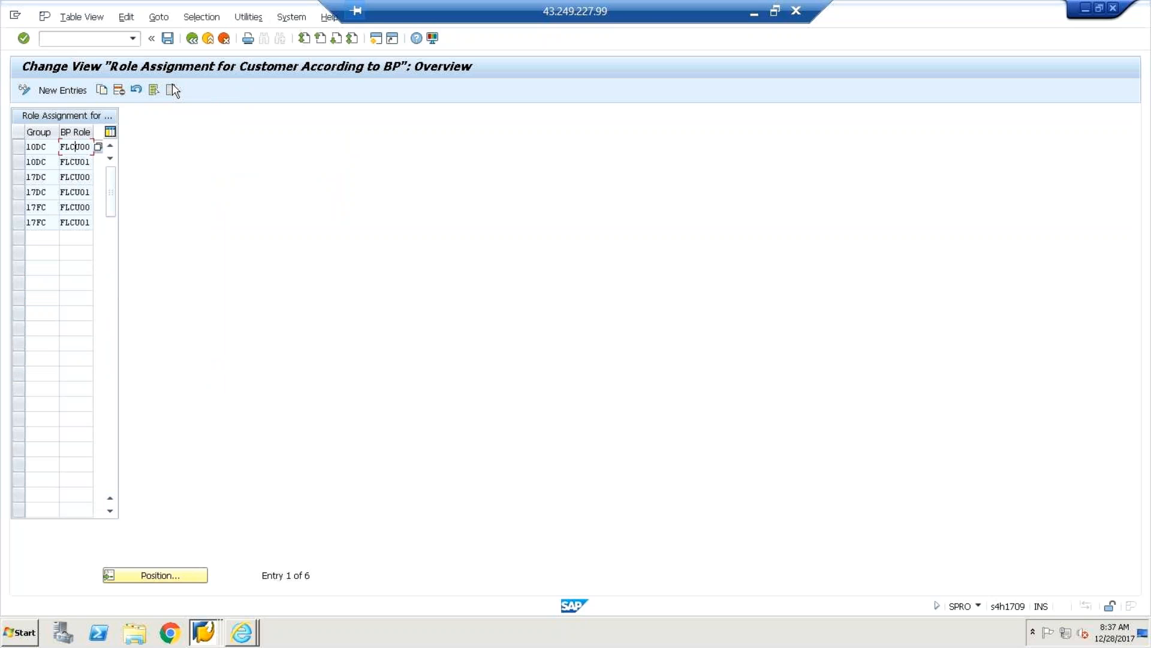
click(192, 39)
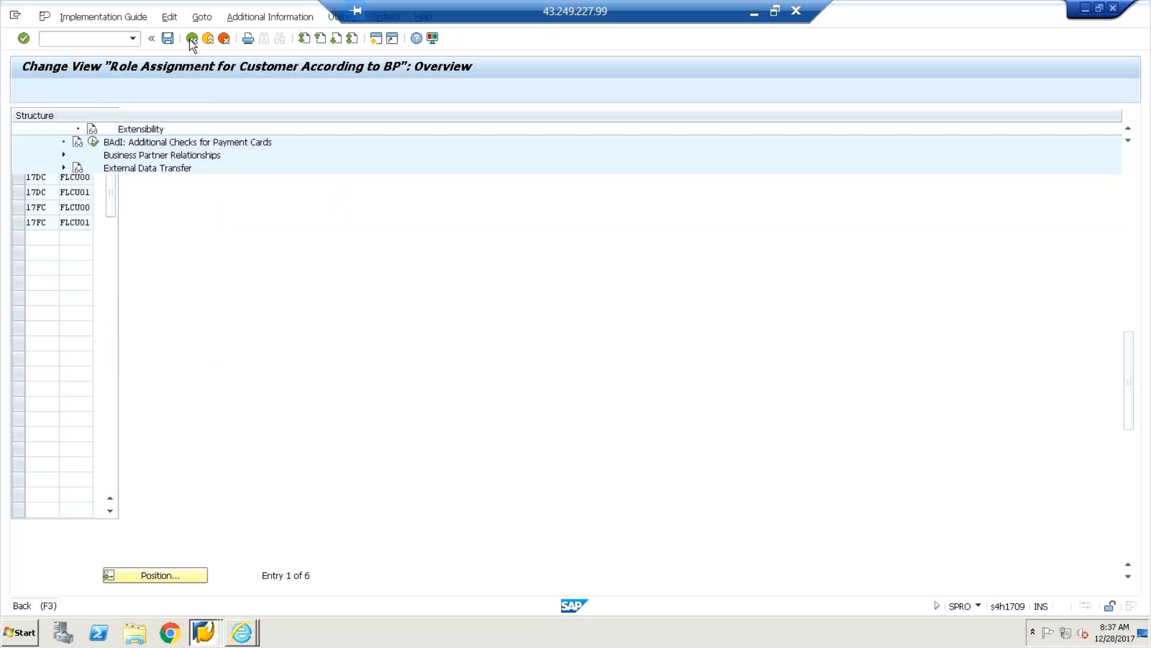
key(alt+Tab)
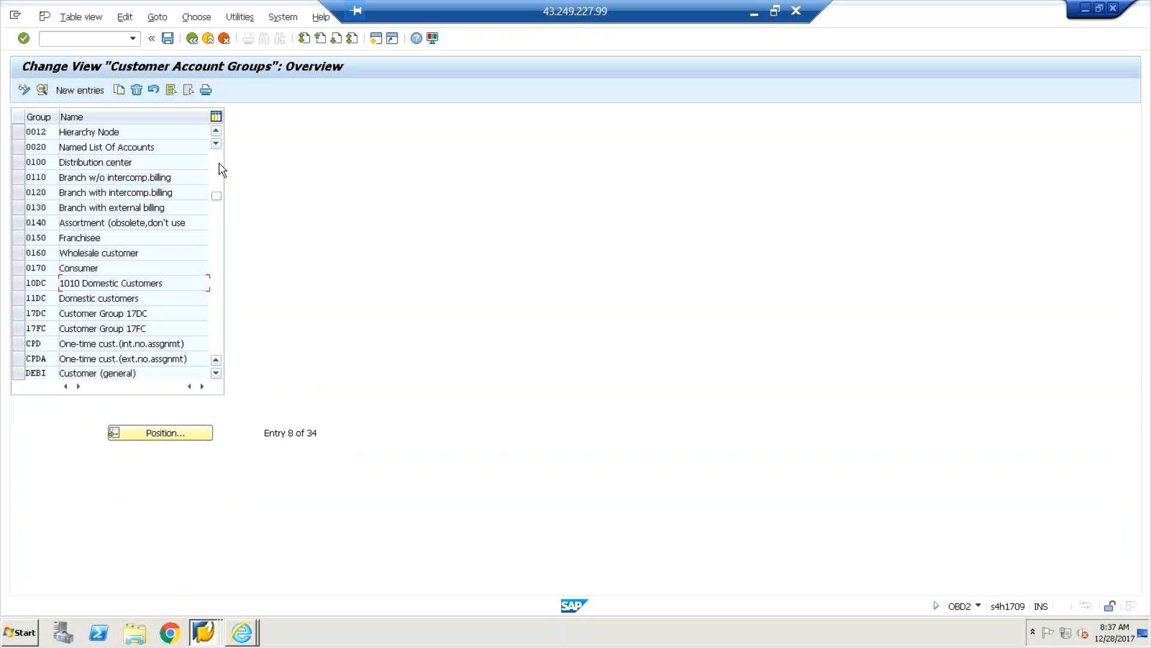
scroll(218, 196, up, 3)
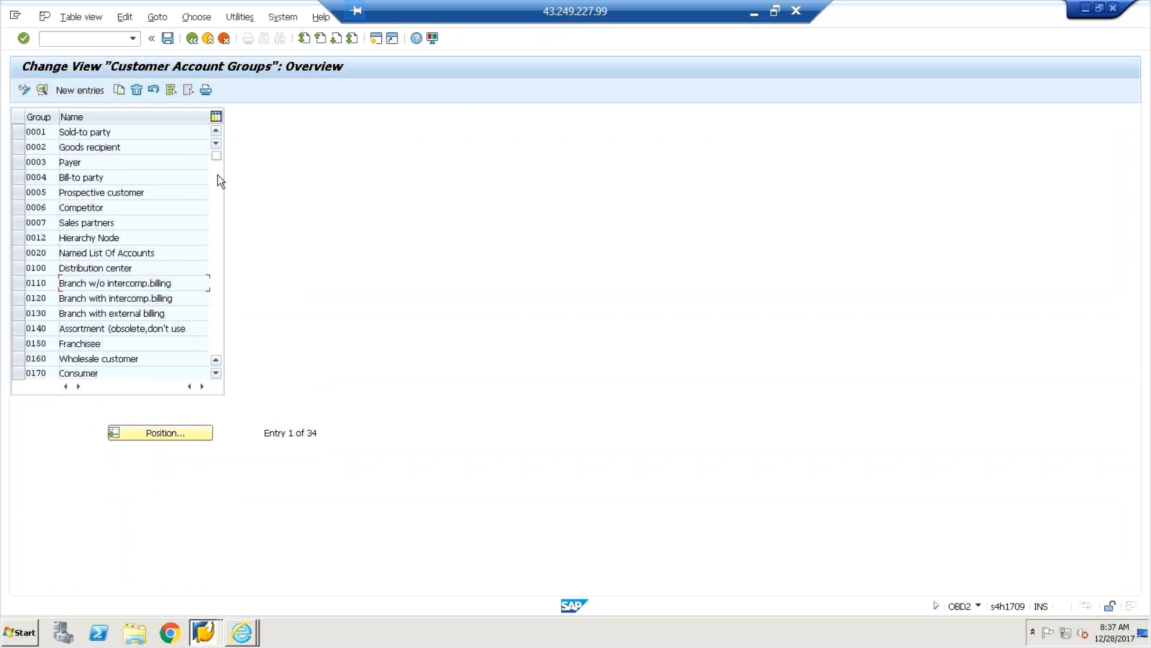
key(alt+Tab)
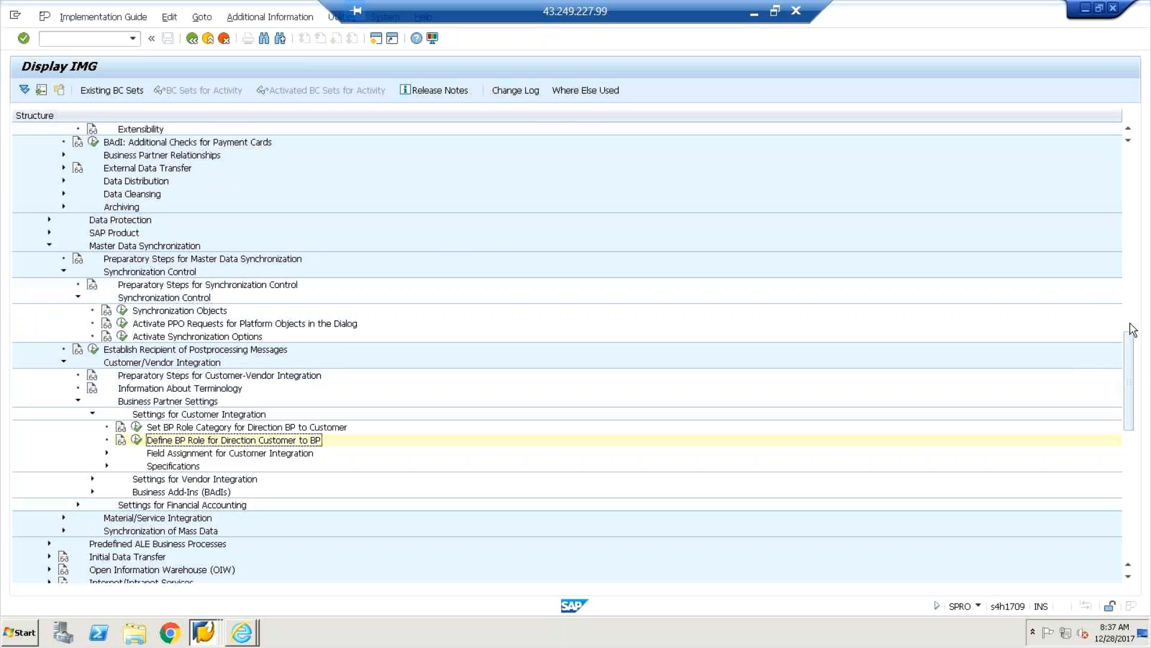
Scroll to Field Assignment for Customer Integration and expand it along with Assign Keys.
scroll(1133, 329, up, 5)
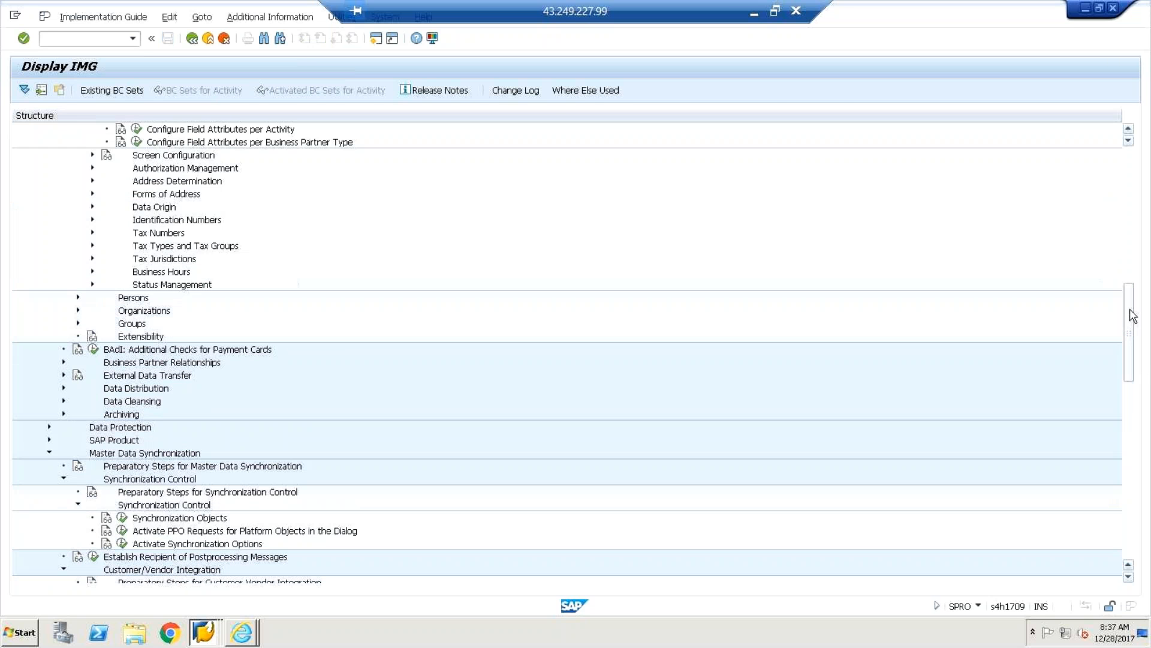
scroll(1132, 316, up, 1)
scroll(1133, 311, up, 1)
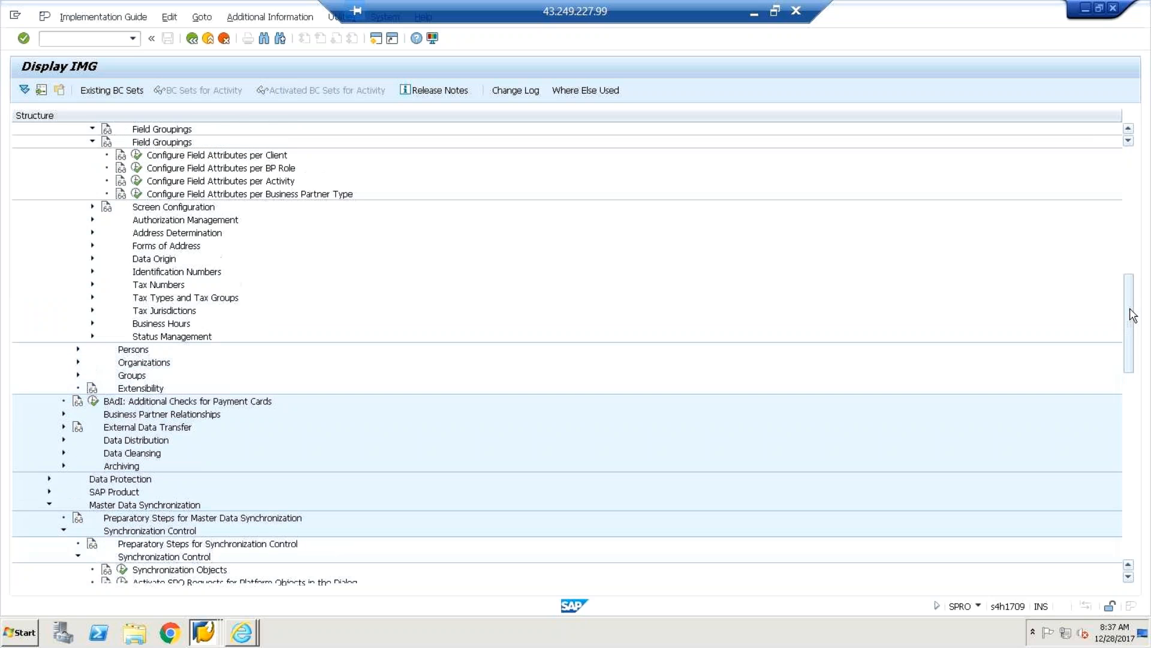
drag(1133, 298, 1131, 249)
scroll(1132, 288, down, 3)
scroll(1133, 297, down, 1)
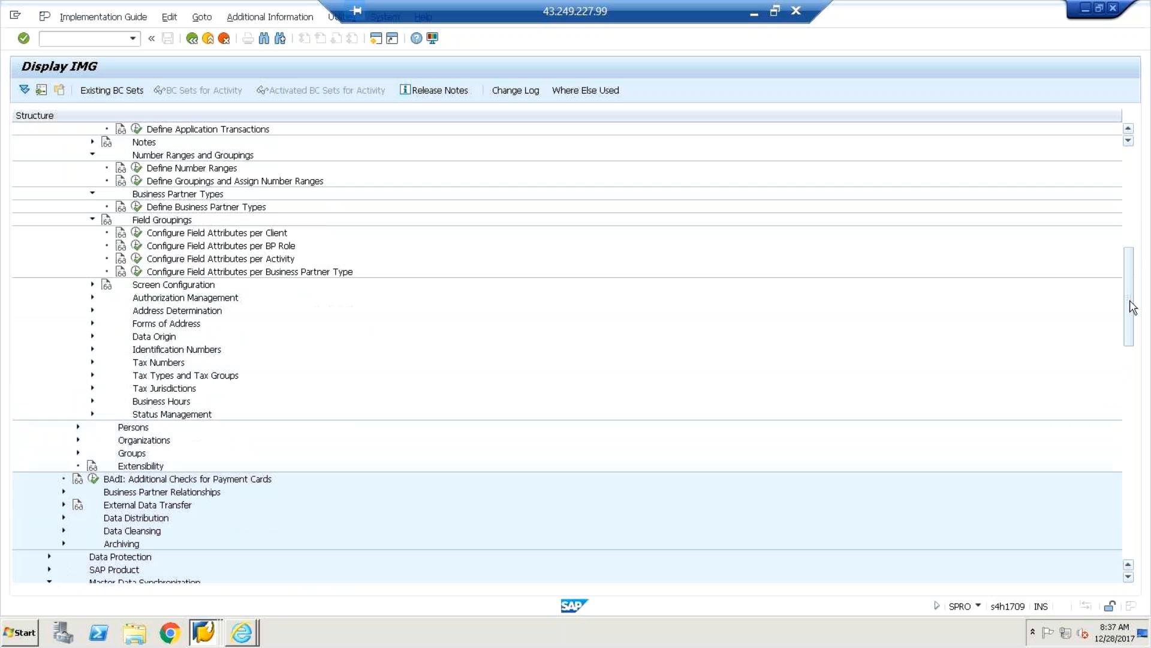
scroll(1132, 306, down, 6)
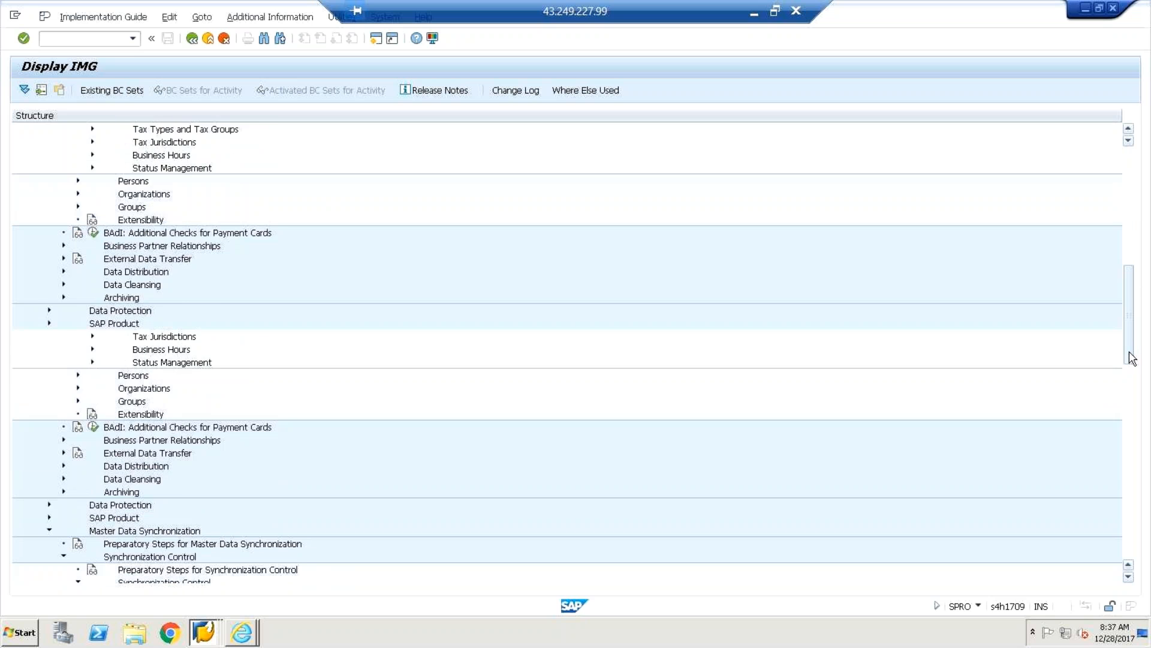
scroll(1132, 358, down, 9)
scroll(1132, 394, down, 1)
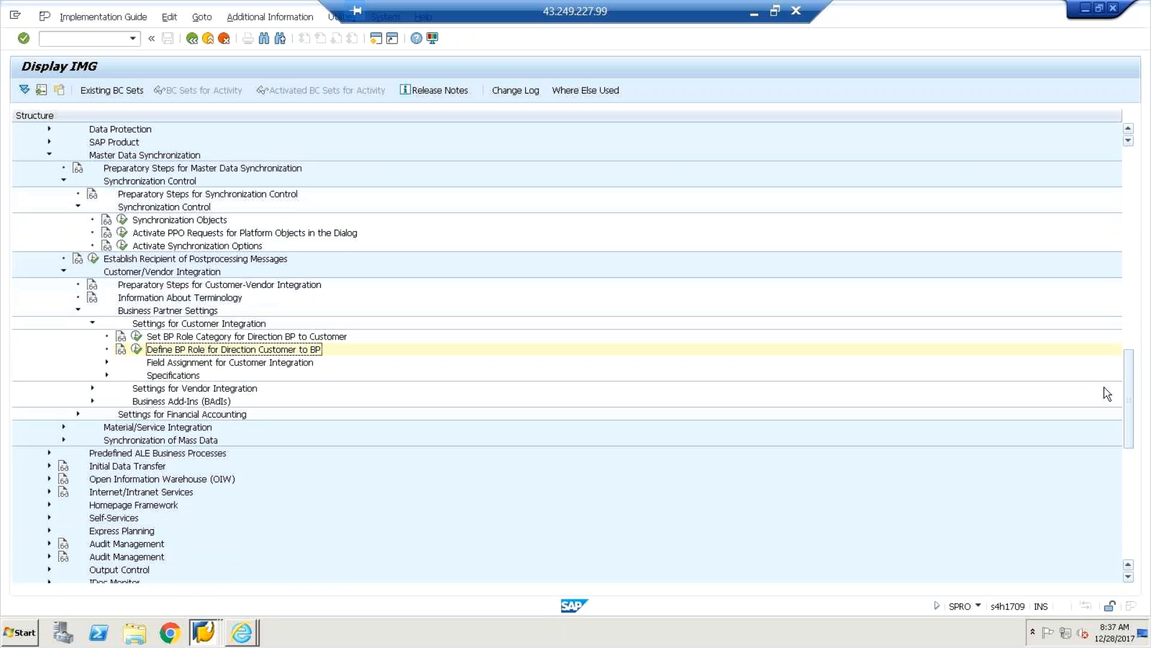
click(106, 363)
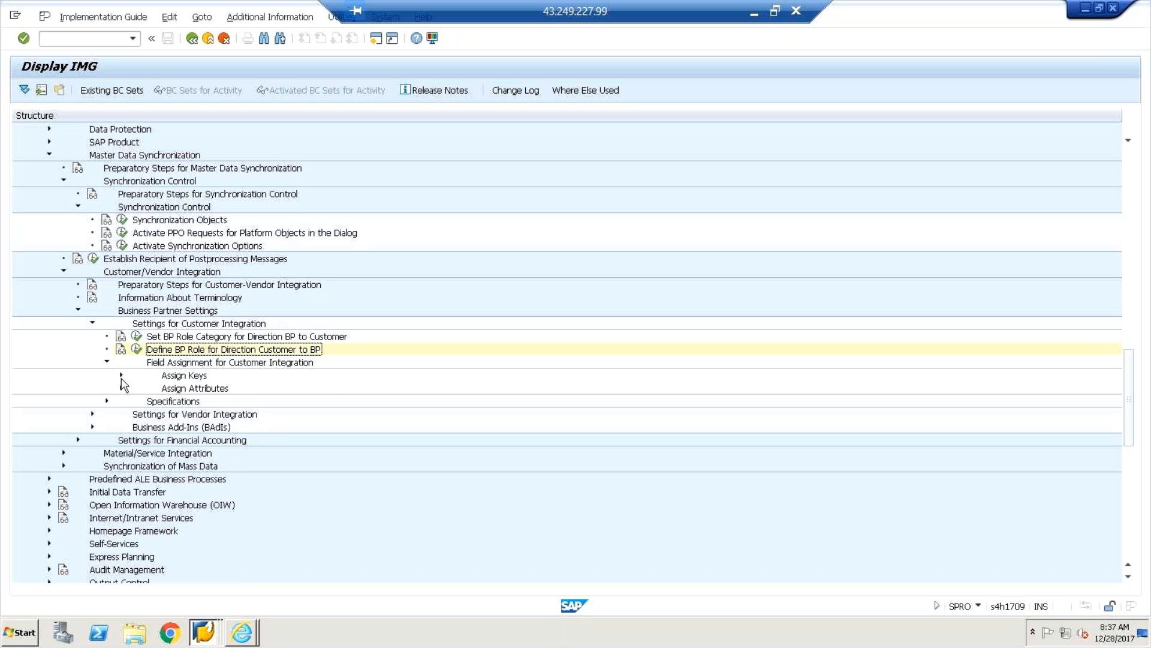
click(121, 377)
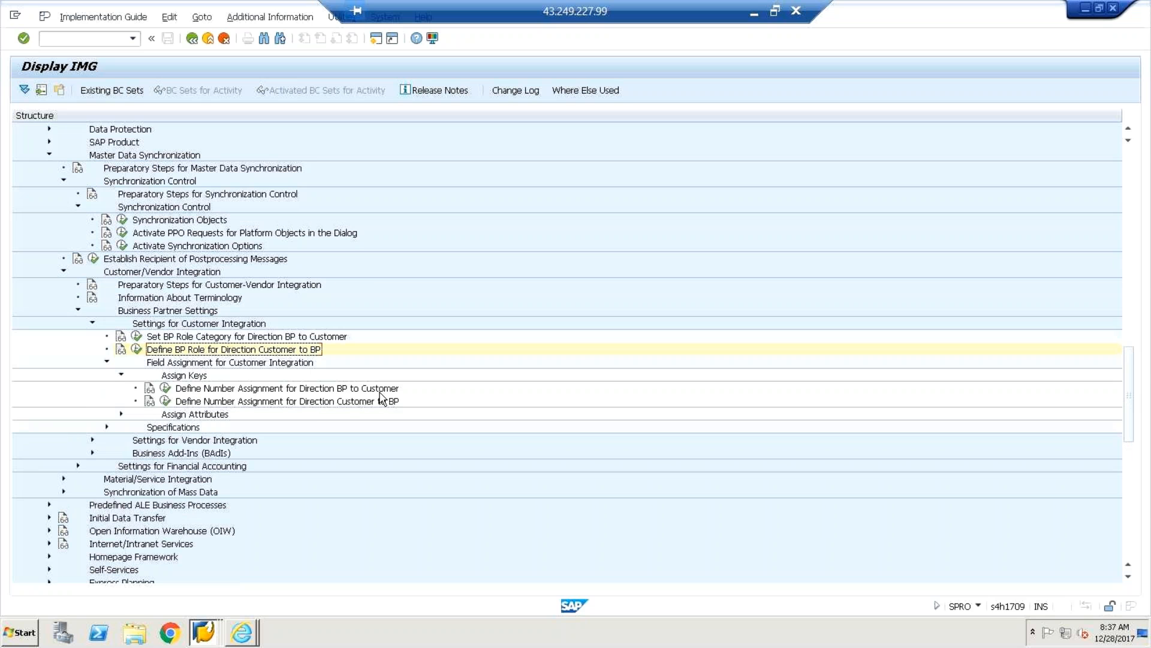
Open Number Assignment for Direction Customer to BP and review groups 17DC and 17FC.
click(165, 402)
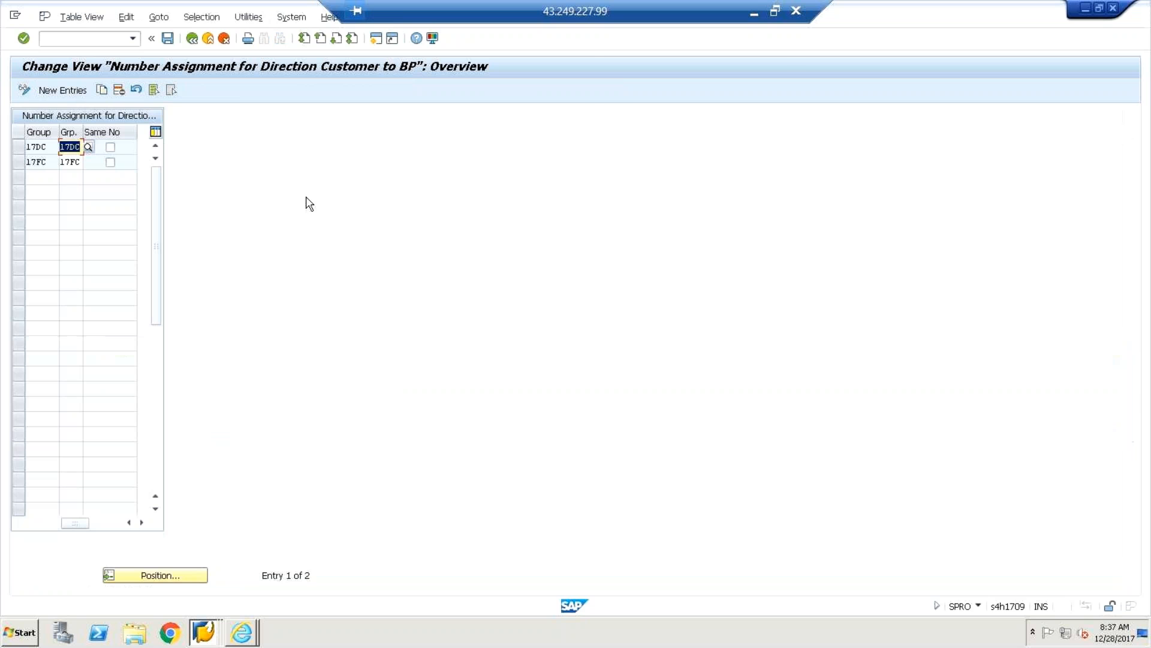
click(51, 146)
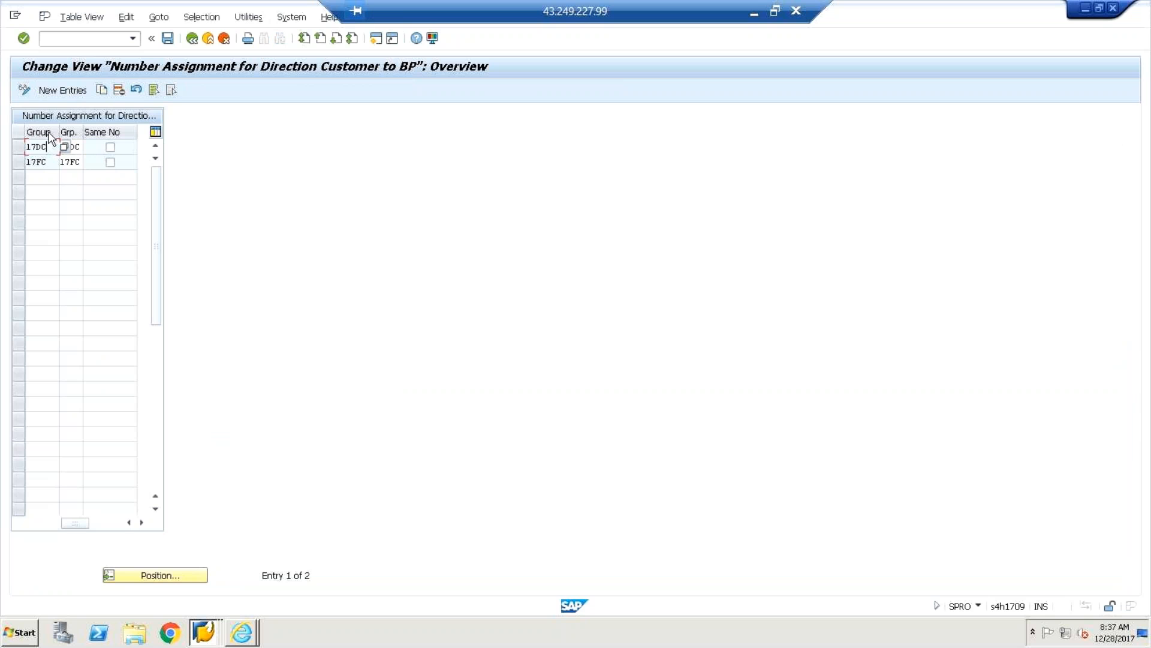
click(41, 162)
click(42, 147)
click(76, 147)
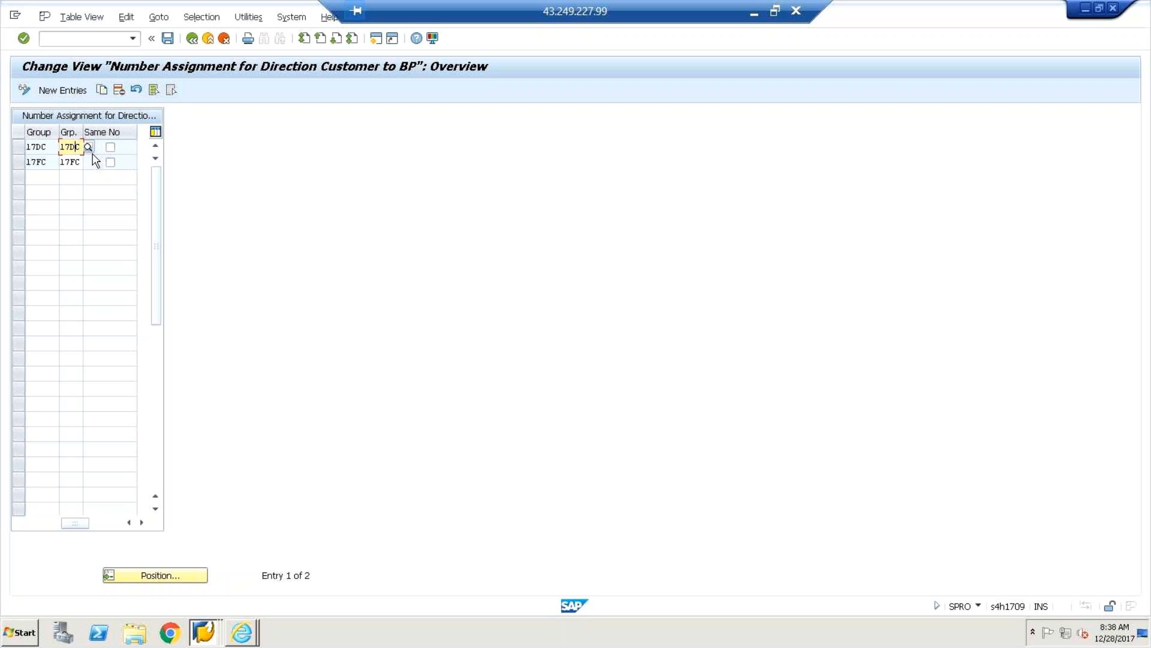
click(46, 147)
click(192, 39)
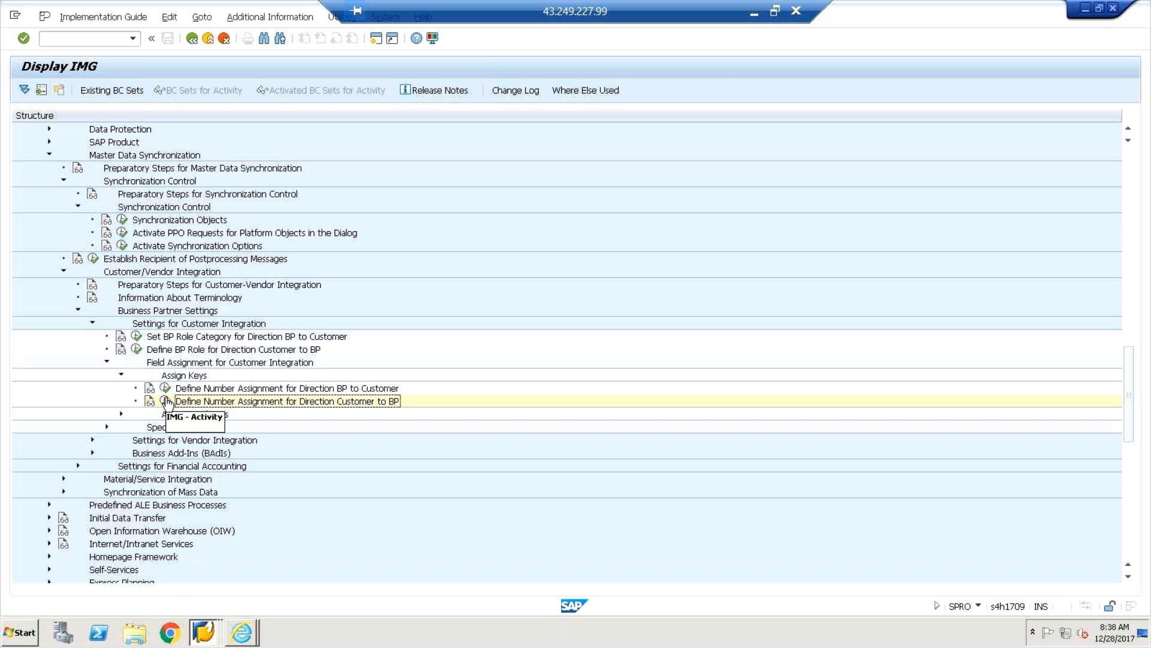
Reopen it to check 17DC's BP grouping 17DC and its Same No setting.
click(161, 403)
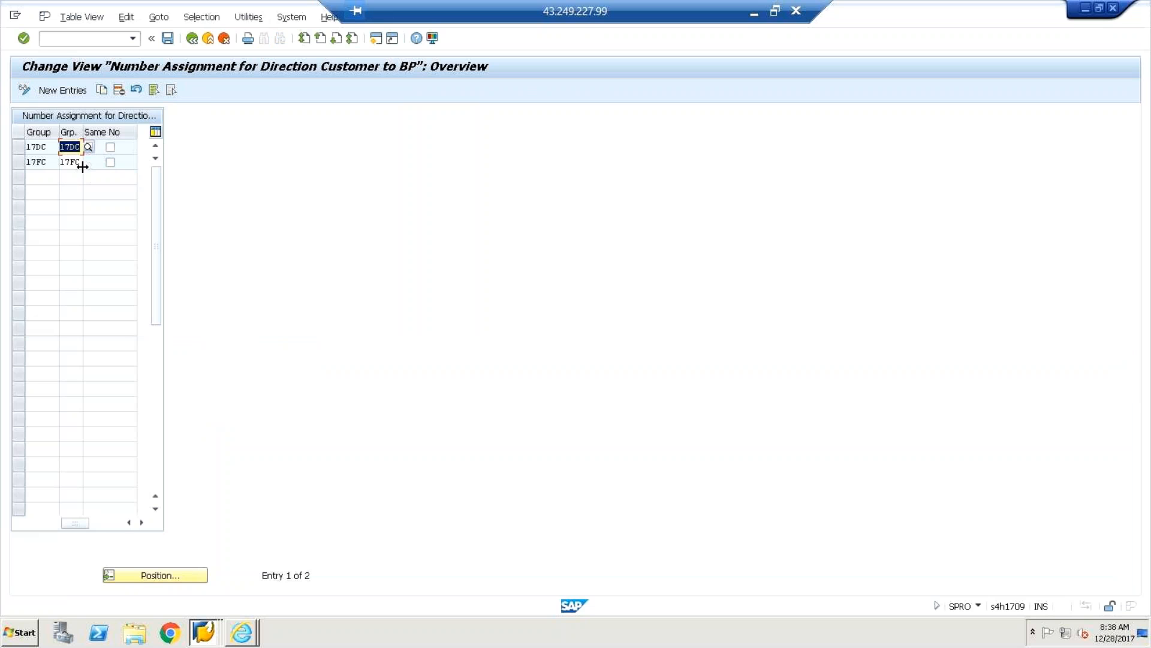
click(49, 145)
click(78, 147)
click(110, 148)
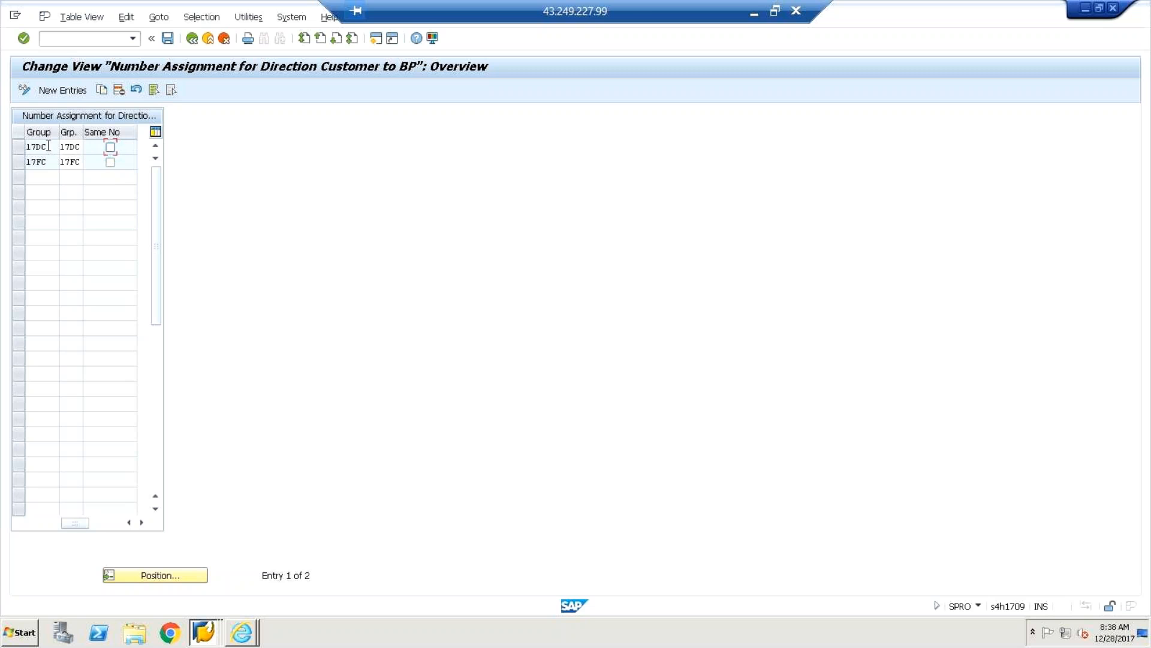
Check group 17DC's number range assignment, return to the IMG tree, and expand Assign Attributes.
click(76, 146)
click(191, 39)
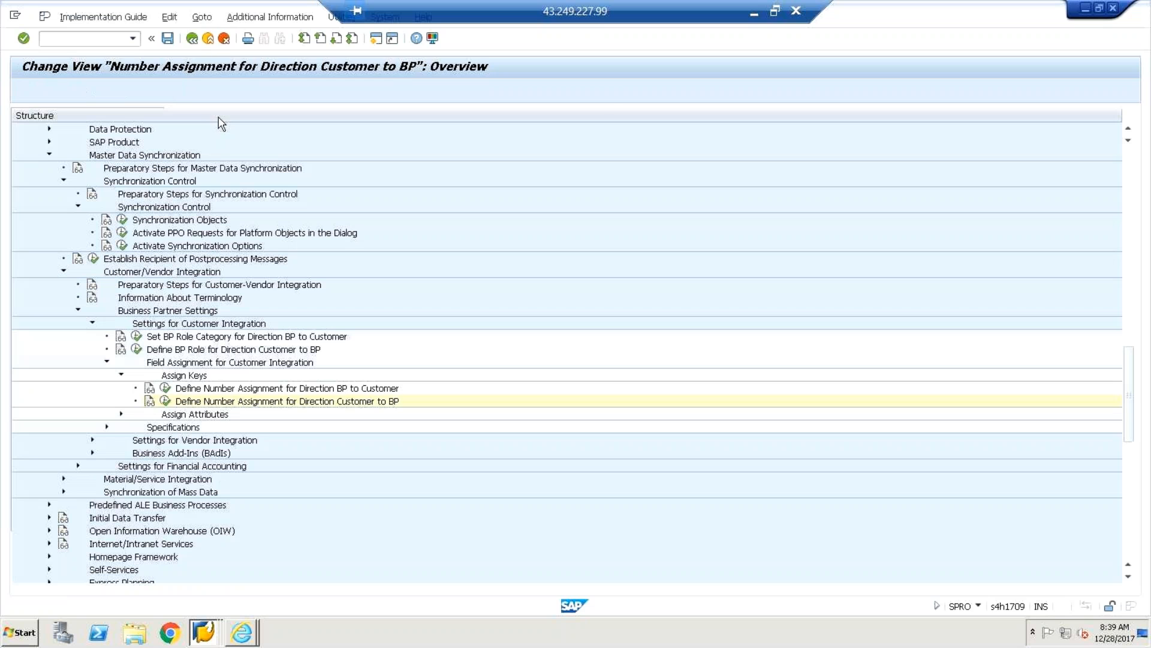
click(121, 413)
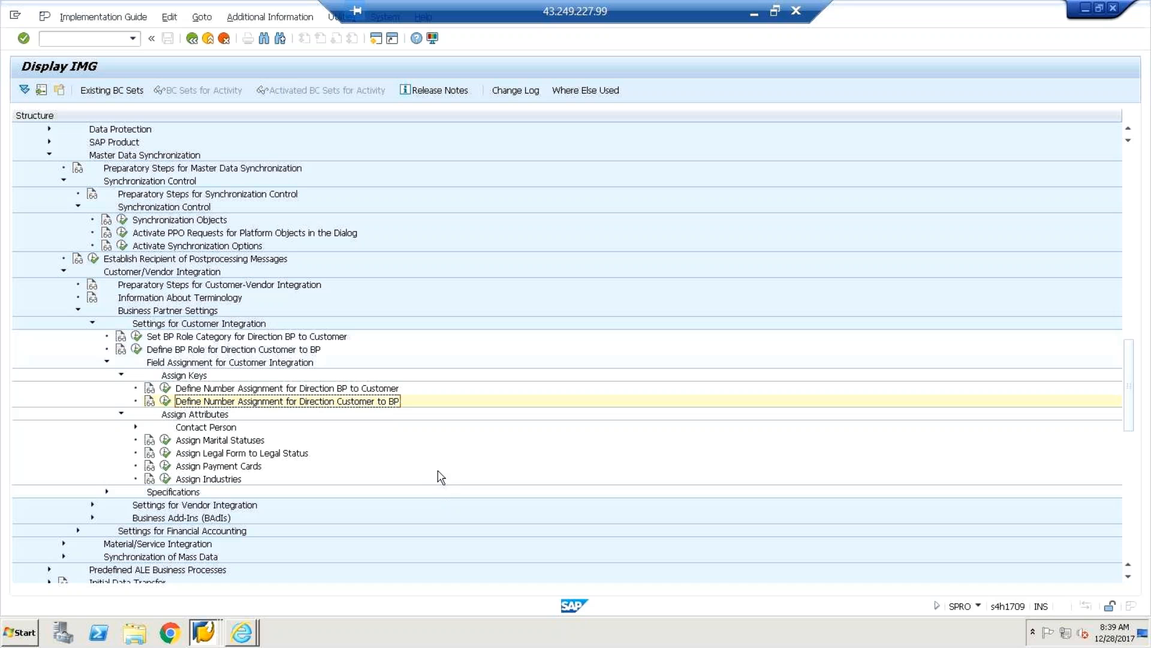
click(121, 414)
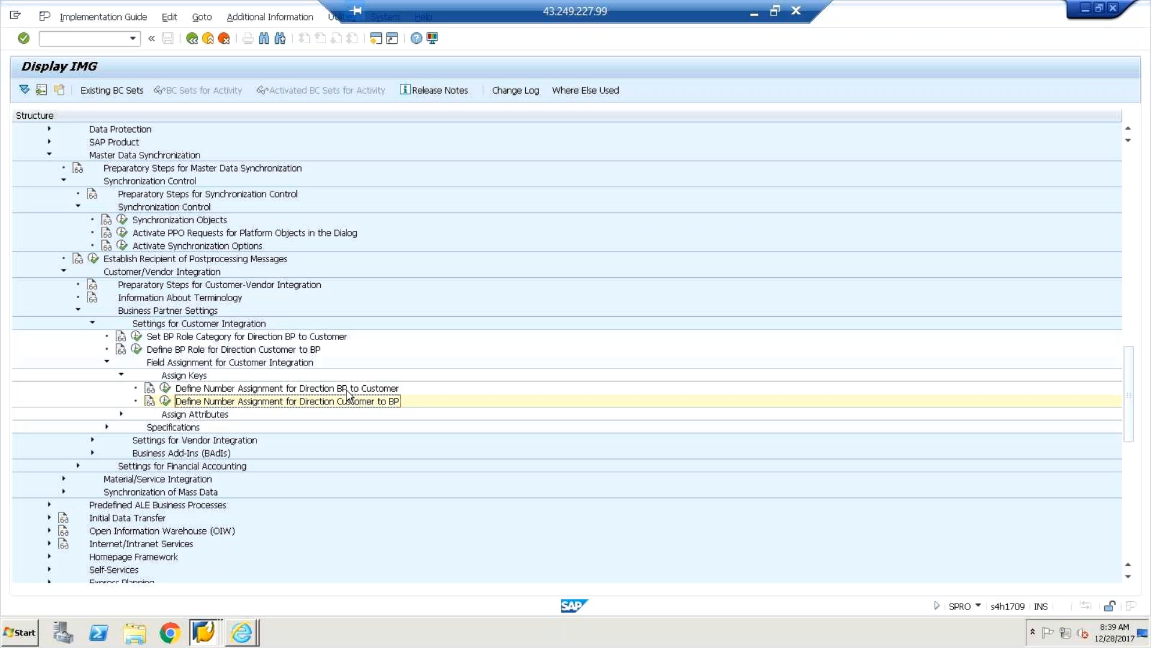
key(alt+Tab)
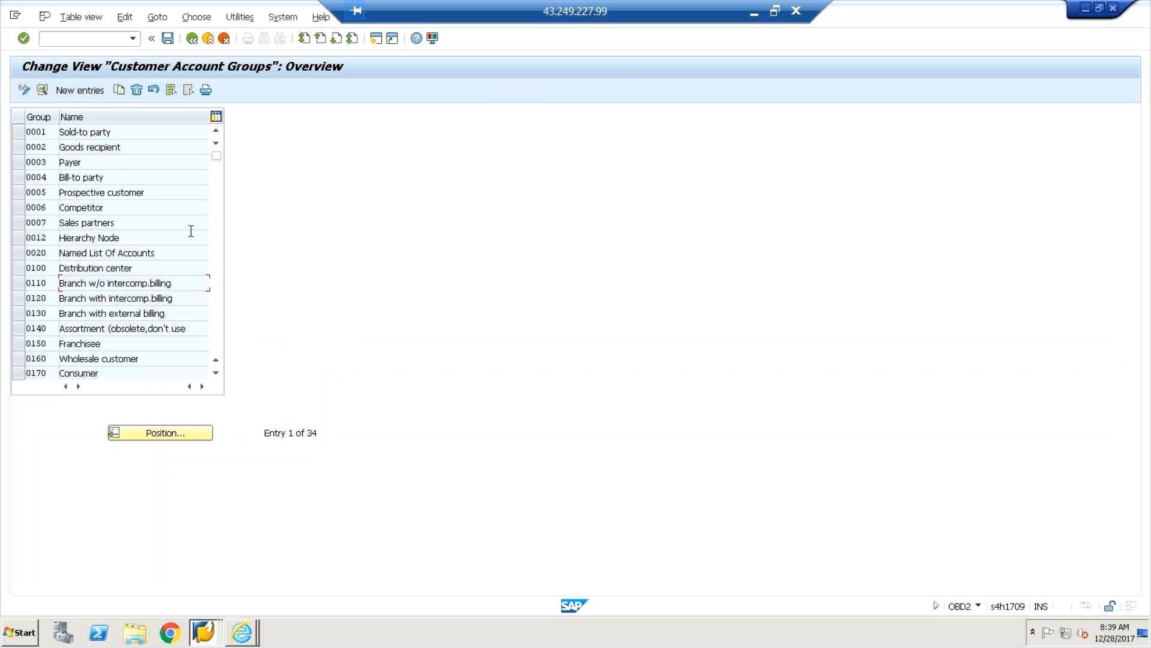
Scroll the customer account groups list and open group 11DC, Domestic customers.
key(alt+Tab)
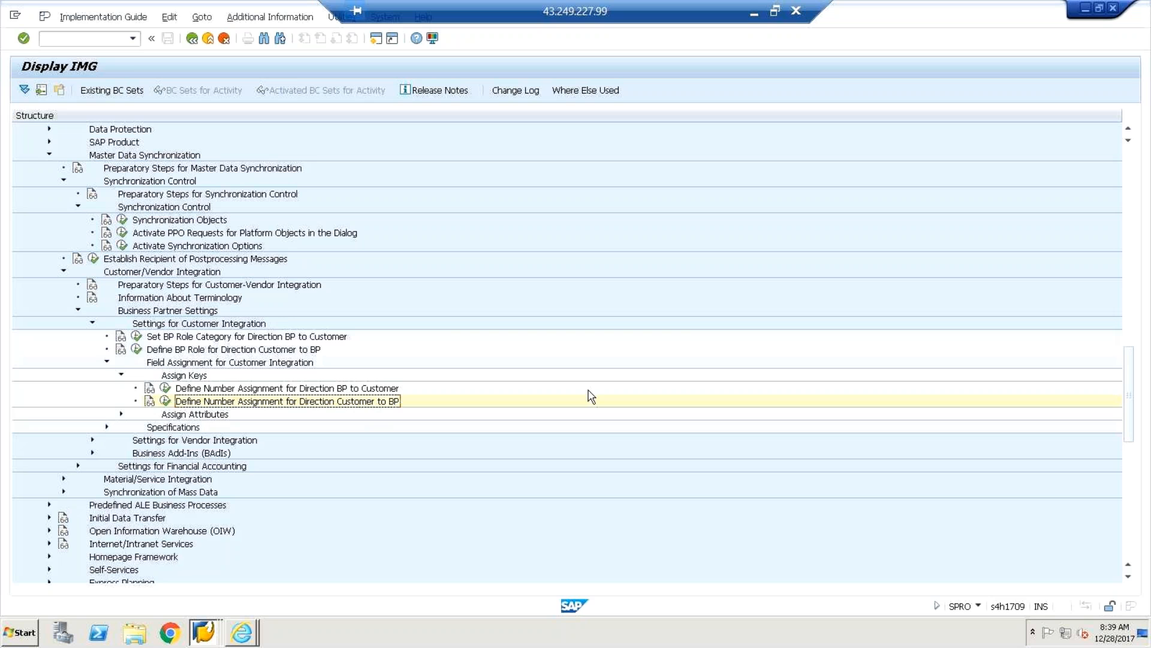
key(alt+Tab)
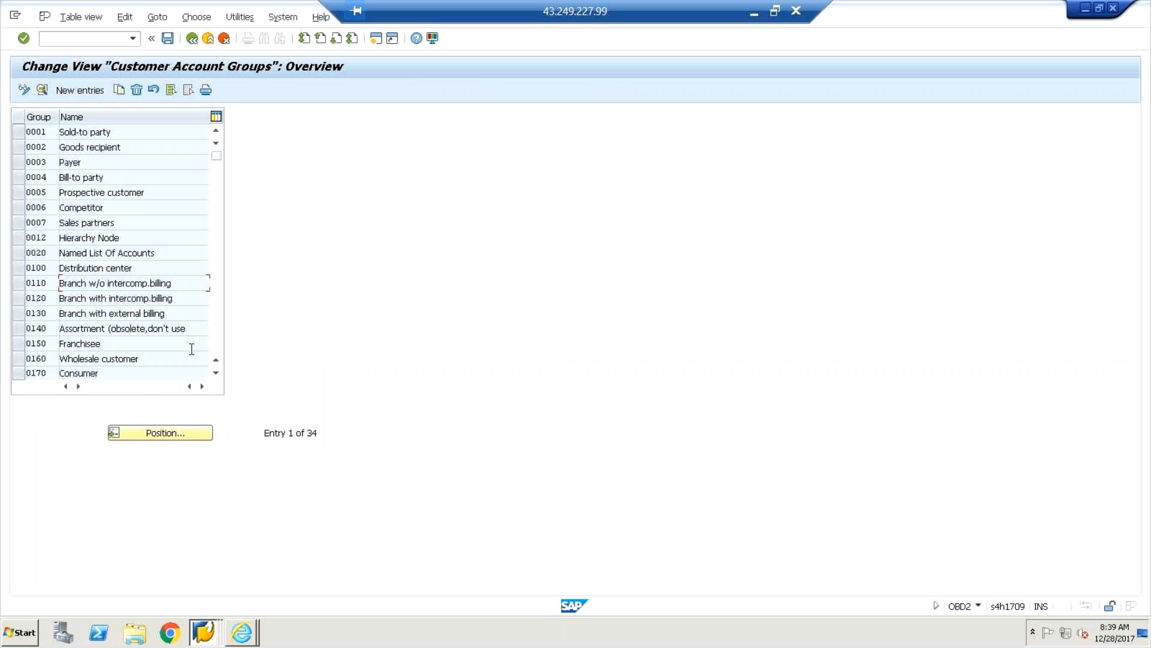
click(216, 372)
click(216, 372)
click(216, 372)
click(216, 372)
click(216, 372)
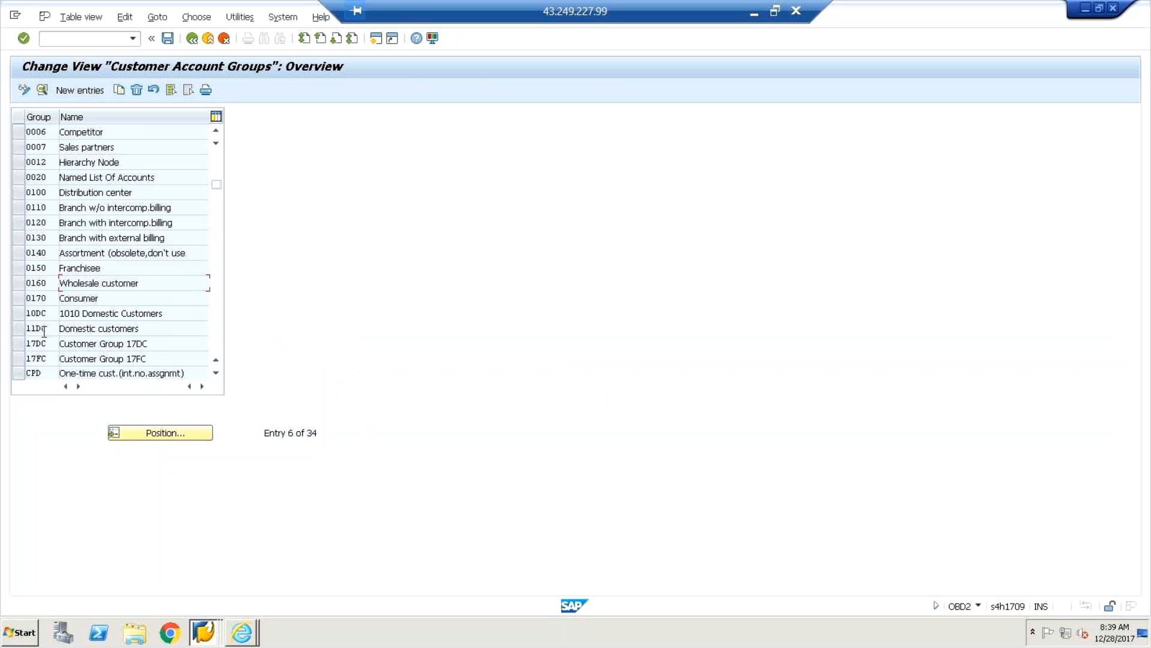
double_click(44, 329)
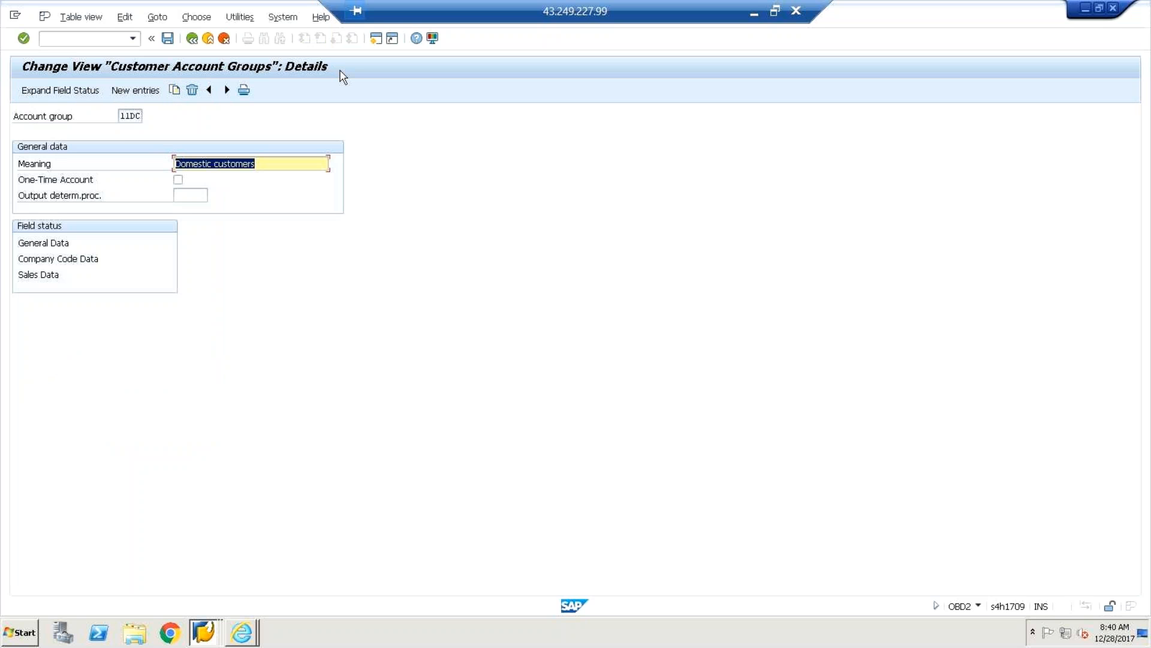
Start a new SAP session at the Easy Access menu.
key(alt+Tab)
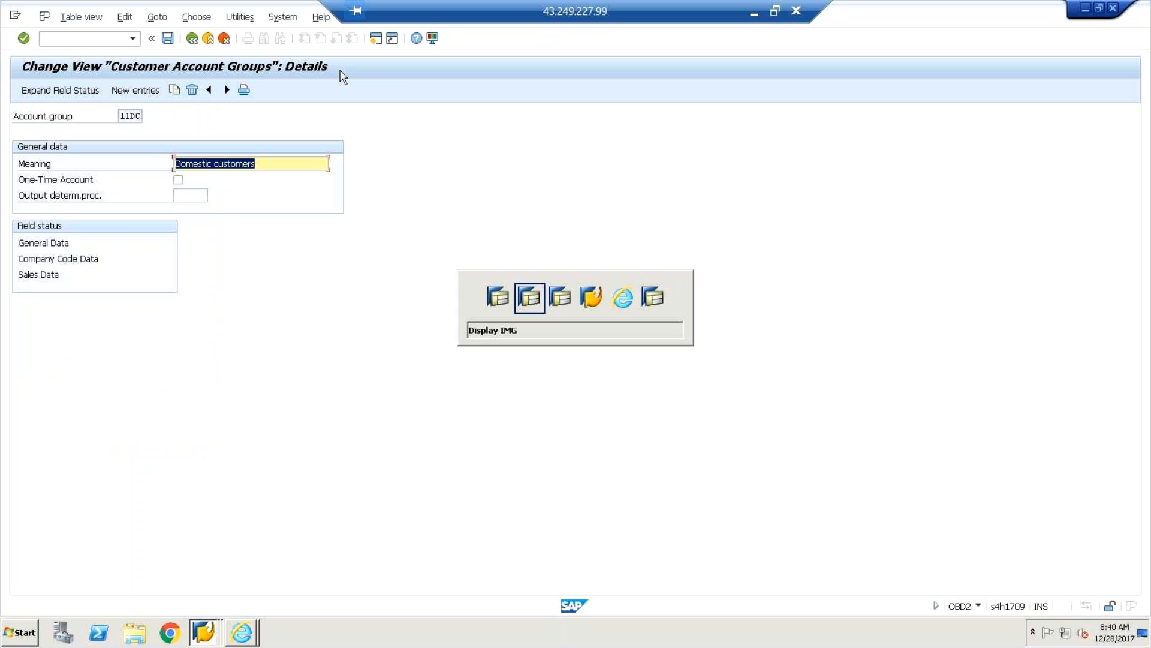
key(alt+Tab)
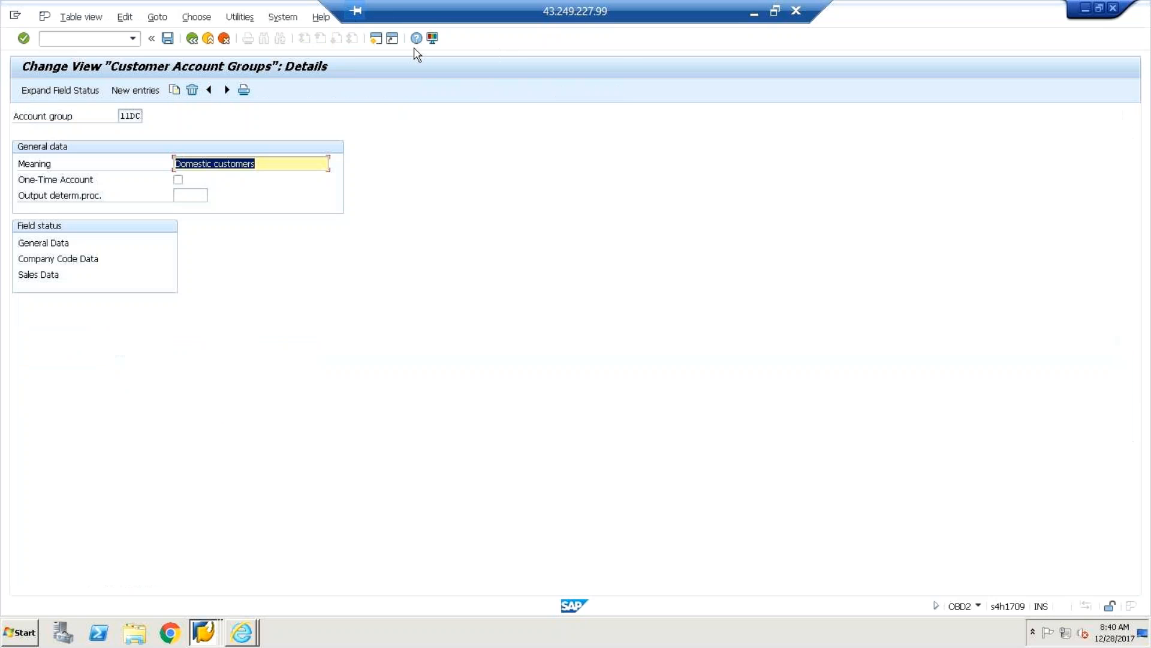
click(376, 42)
click(89, 42)
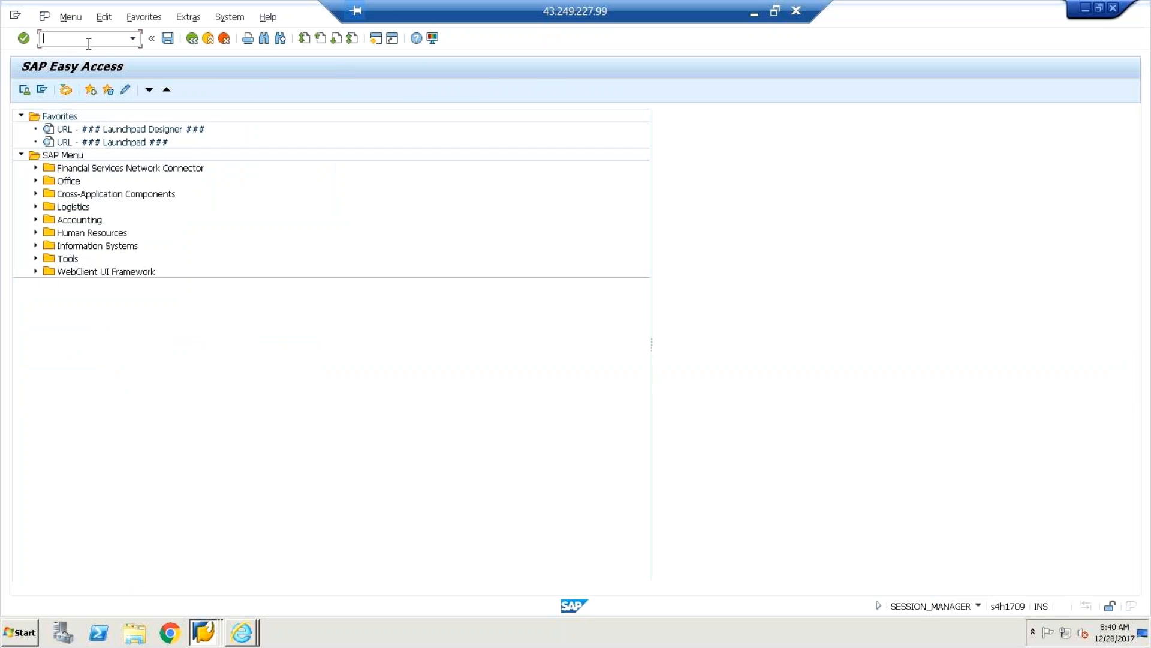
In /NXDN1, mark customer number range interval 05 as external, then go back to 11DC.
text(/N)
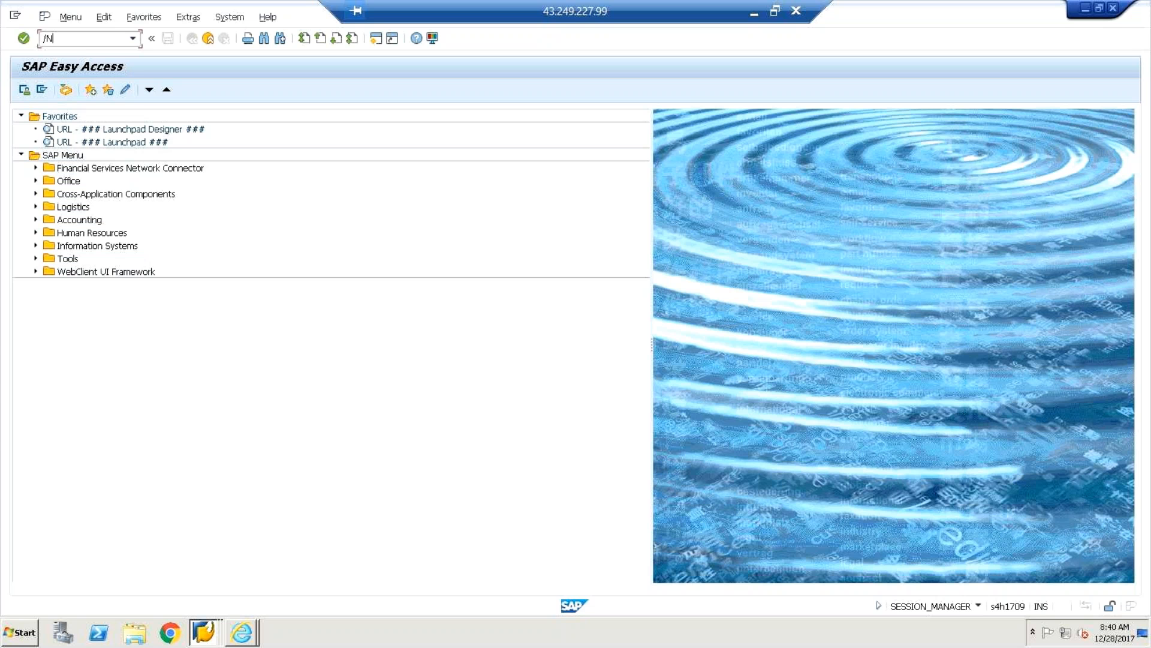
text(XD)
text(1)
key(Return)
click(177, 147)
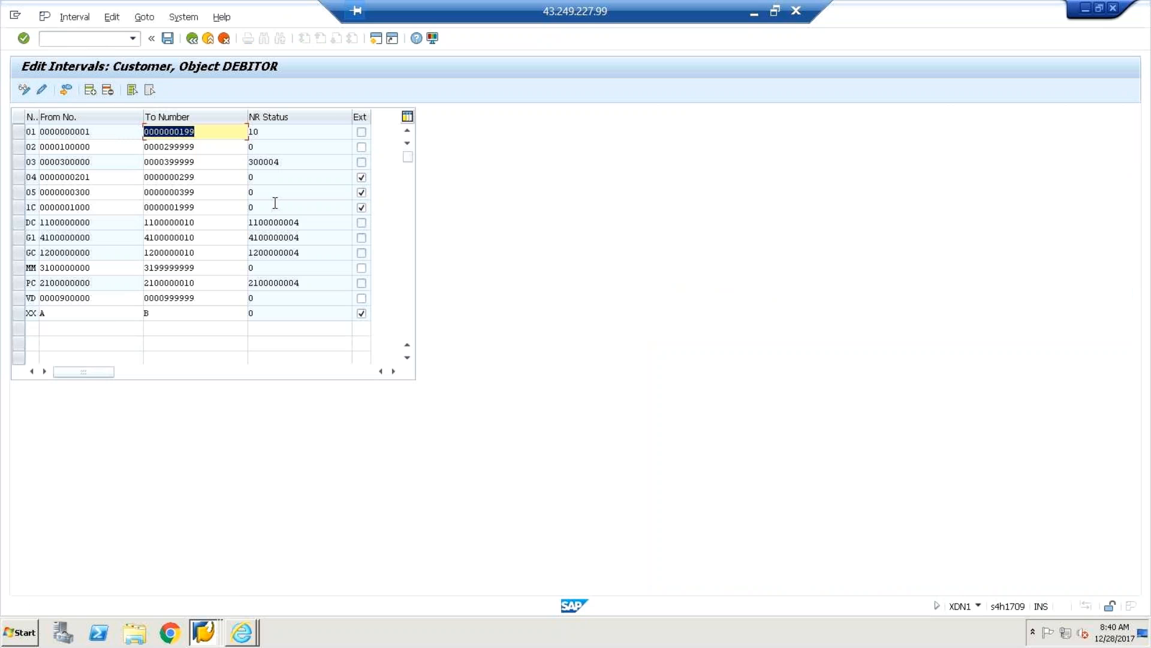
click(361, 191)
key(alt+Tab)
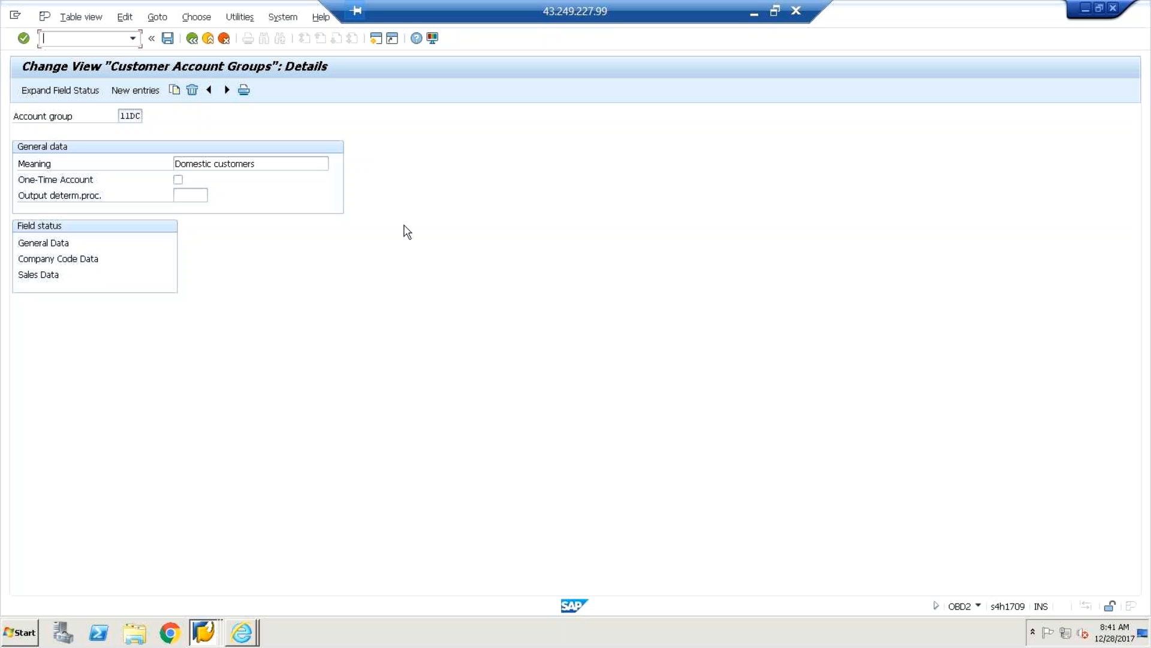
Review the Excel notes on account group, internal range, BP group, external BP range, and assignments.
click(754, 18)
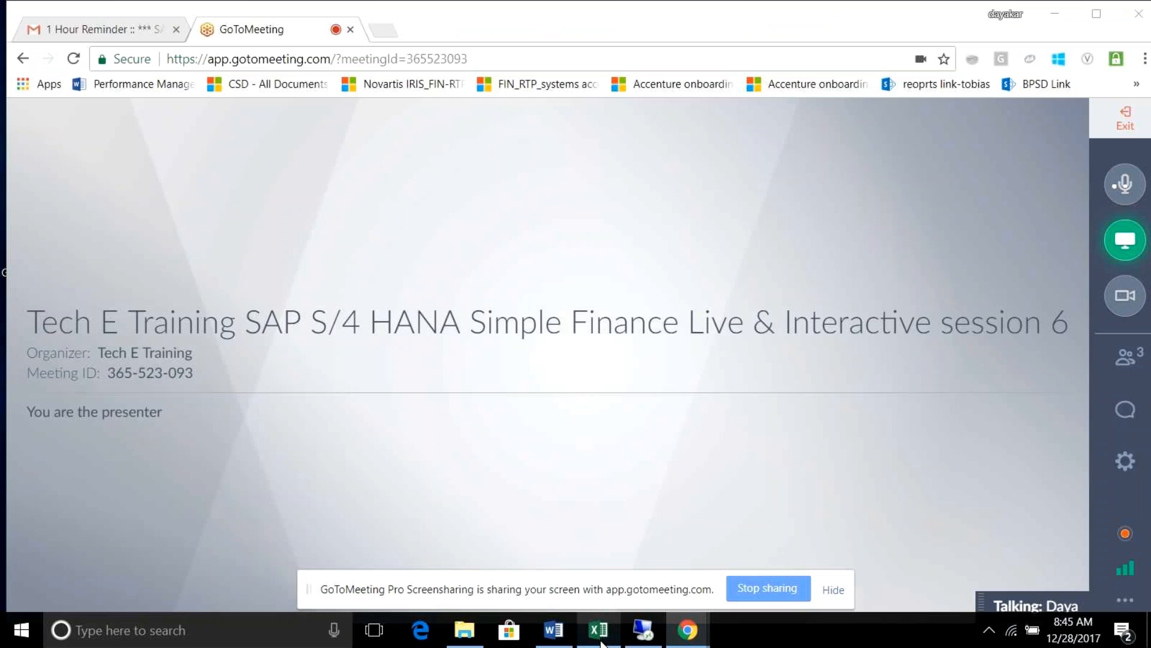
click(599, 629)
click(67, 396)
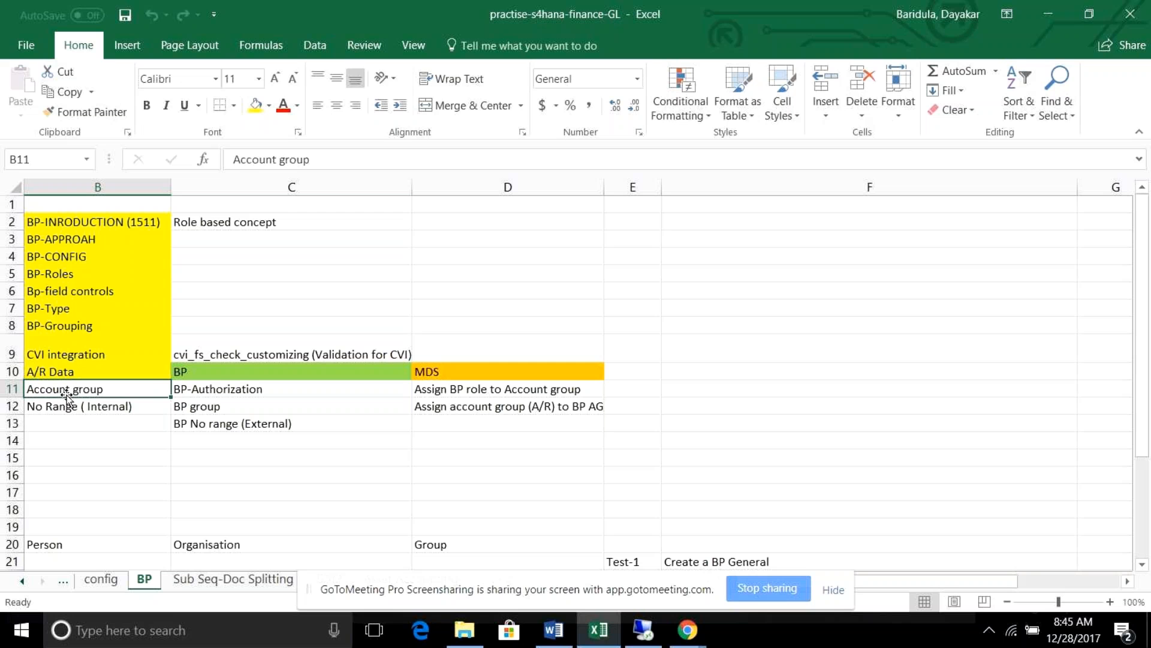
click(68, 411)
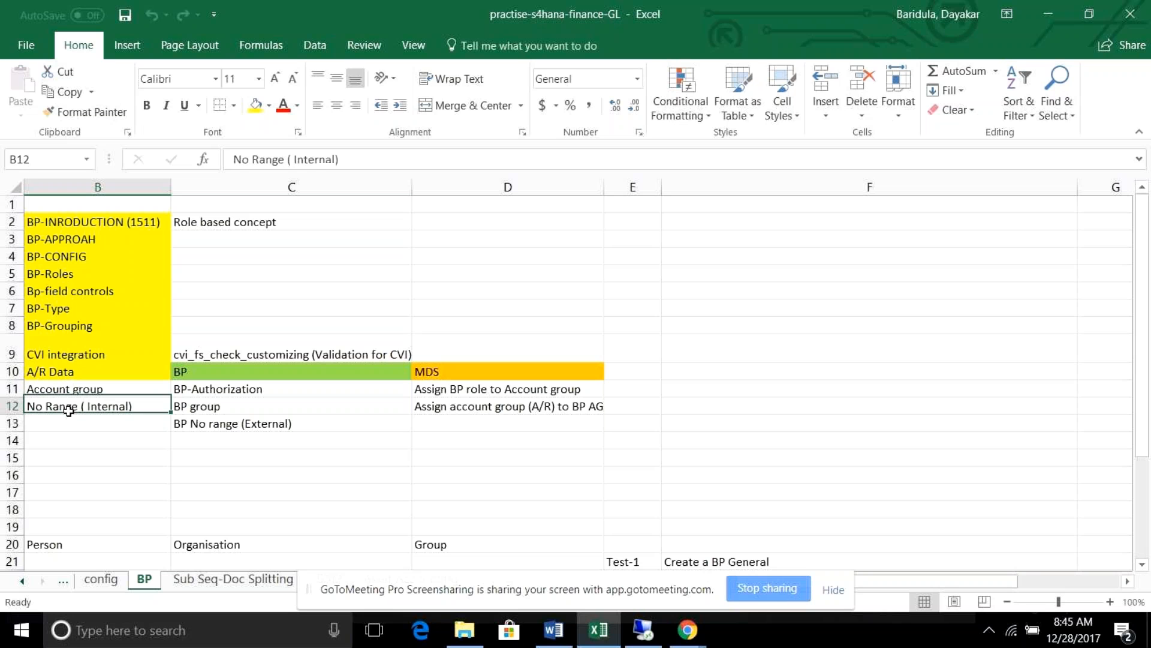
click(220, 407)
click(225, 424)
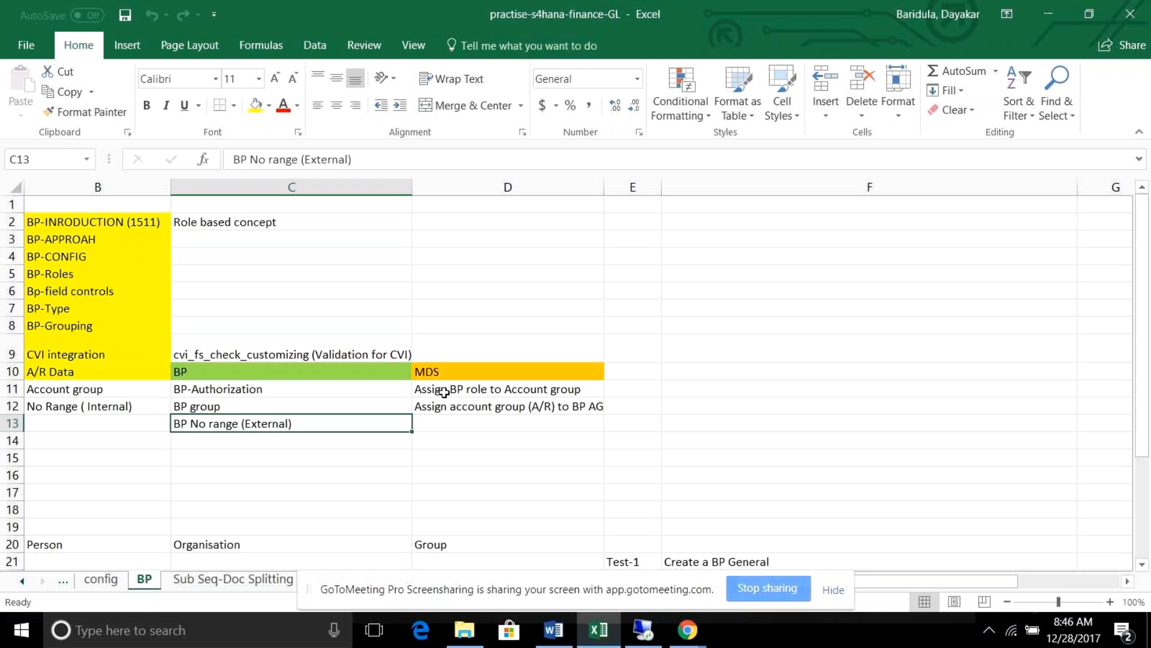
click(444, 392)
click(516, 411)
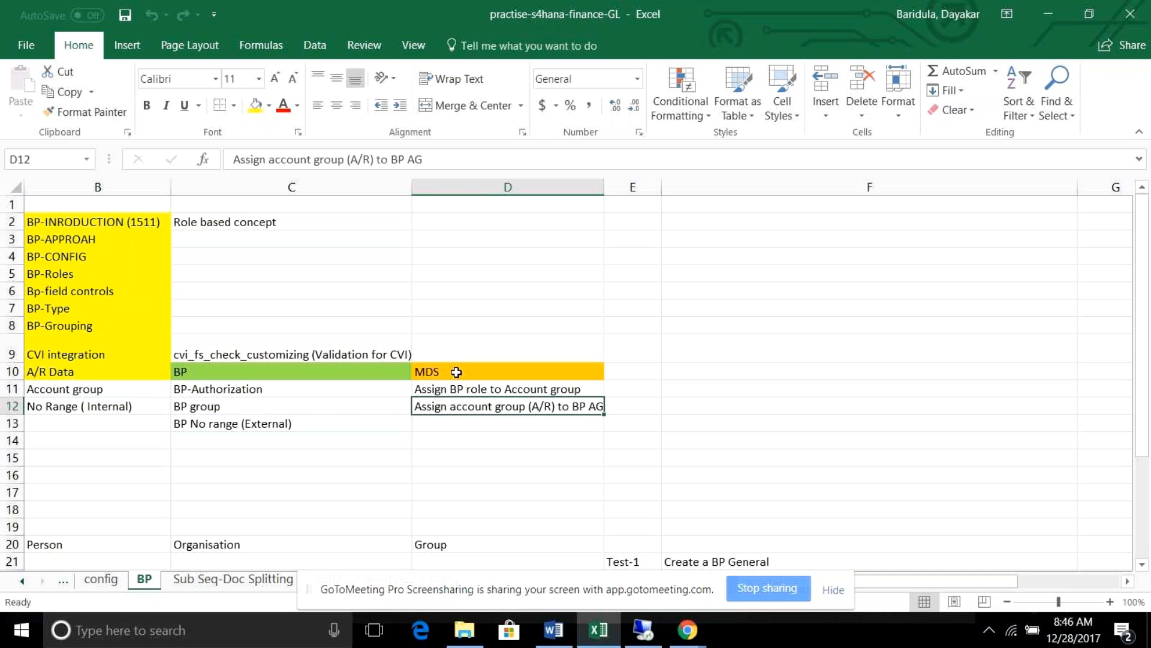
key(alt)
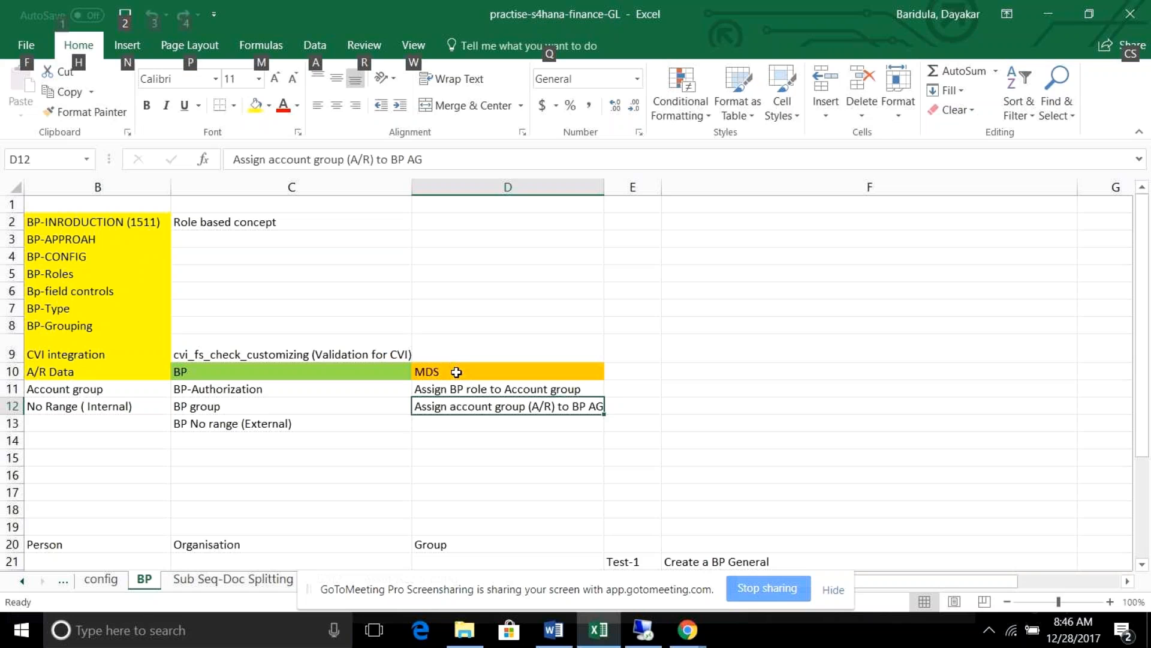
key(alt+Tab)
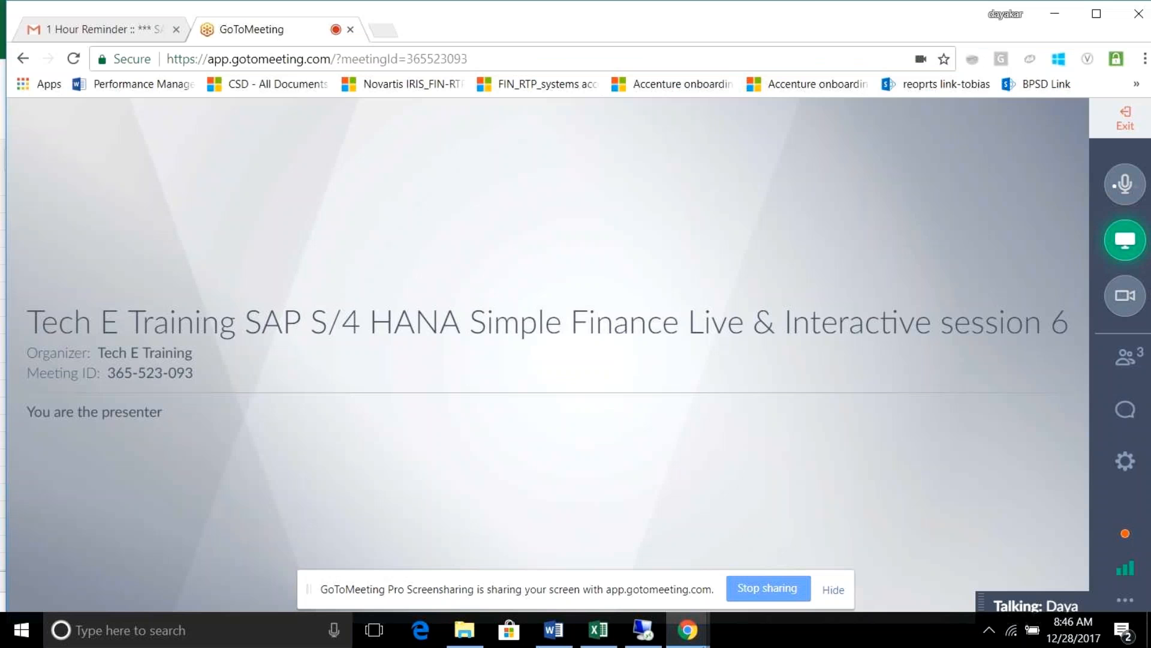
click(643, 631)
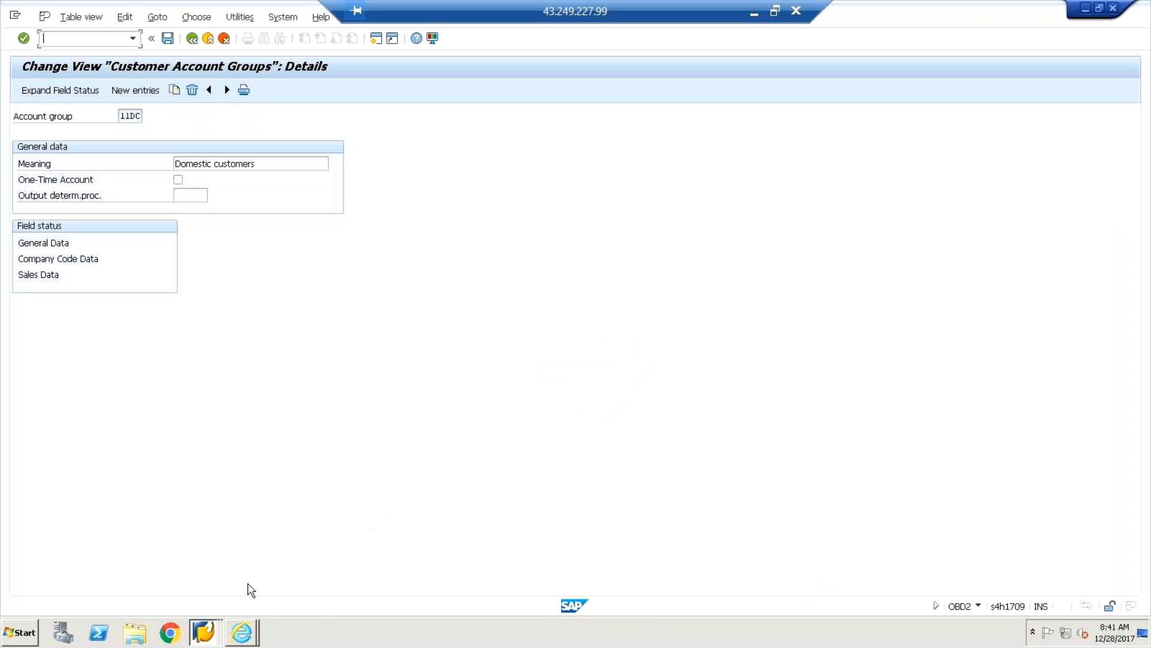
Bring the 11DC account group details window forward and close it.
click(207, 637)
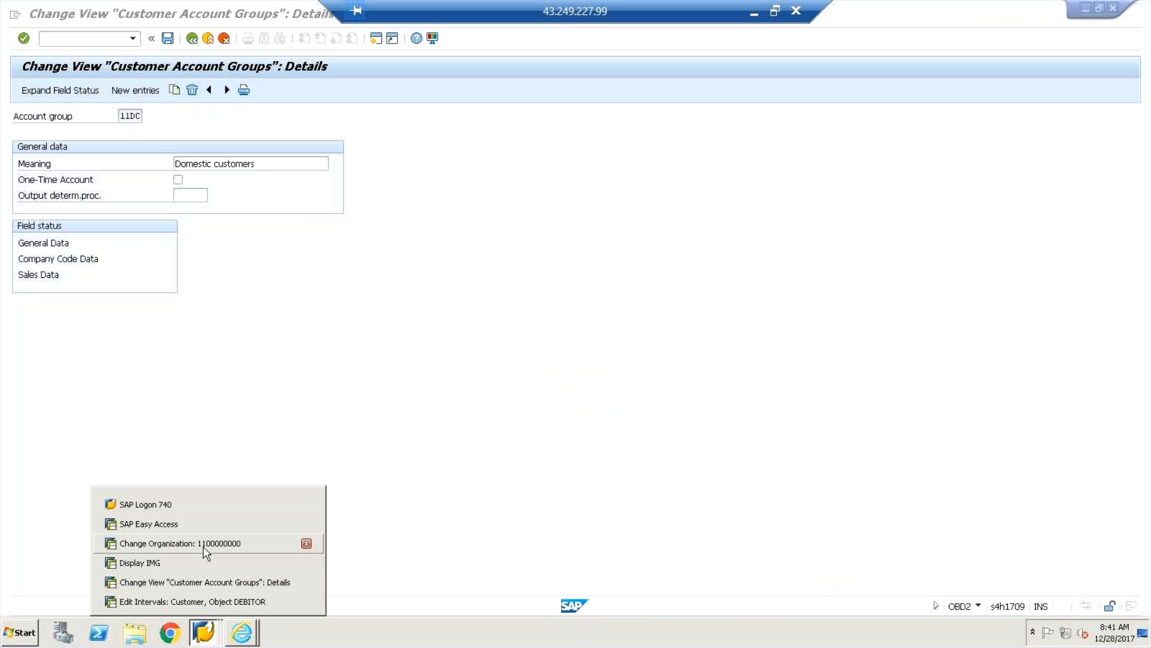
click(209, 582)
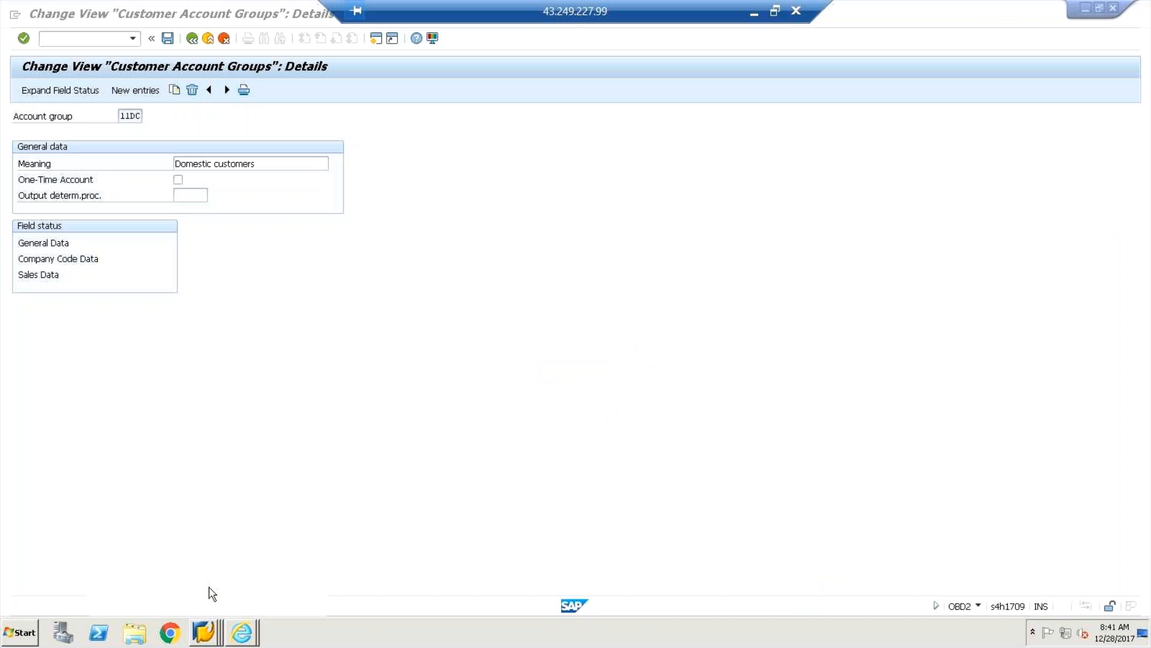
click(205, 641)
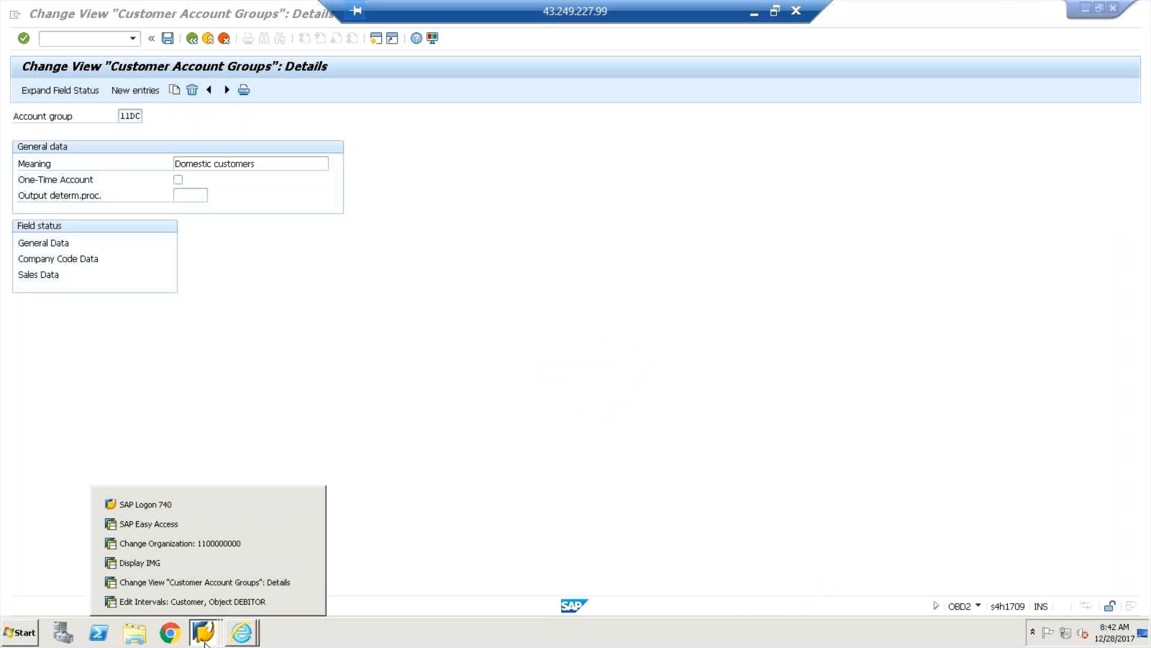
click(201, 582)
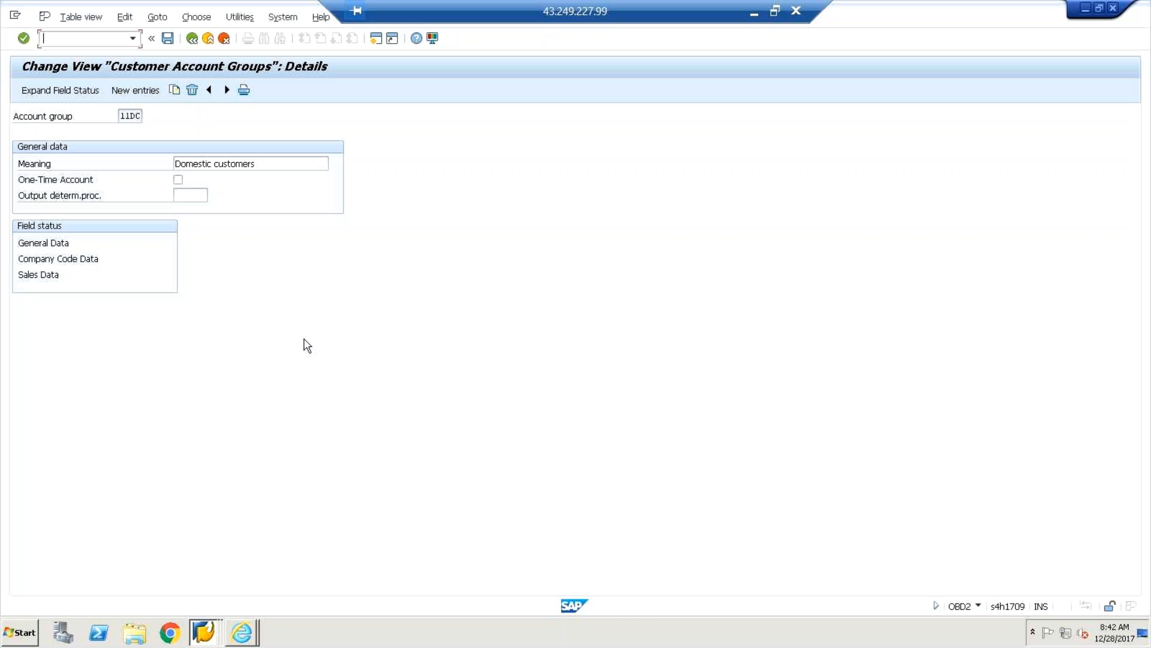
key(alt+Tab)
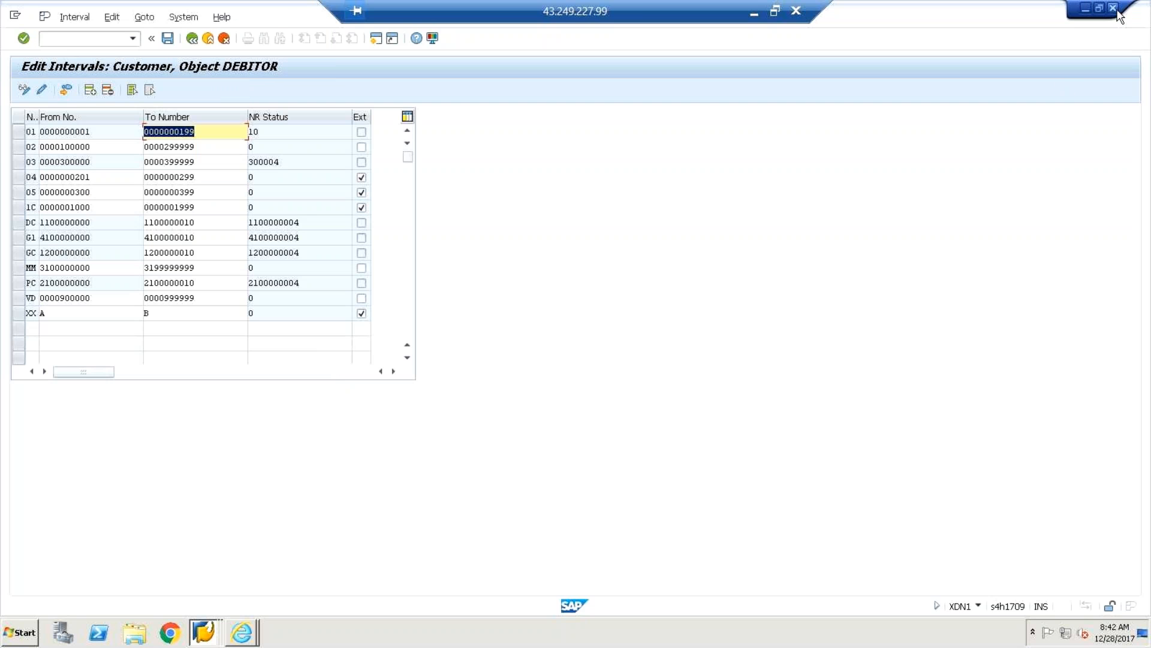
key(alt+Tab)
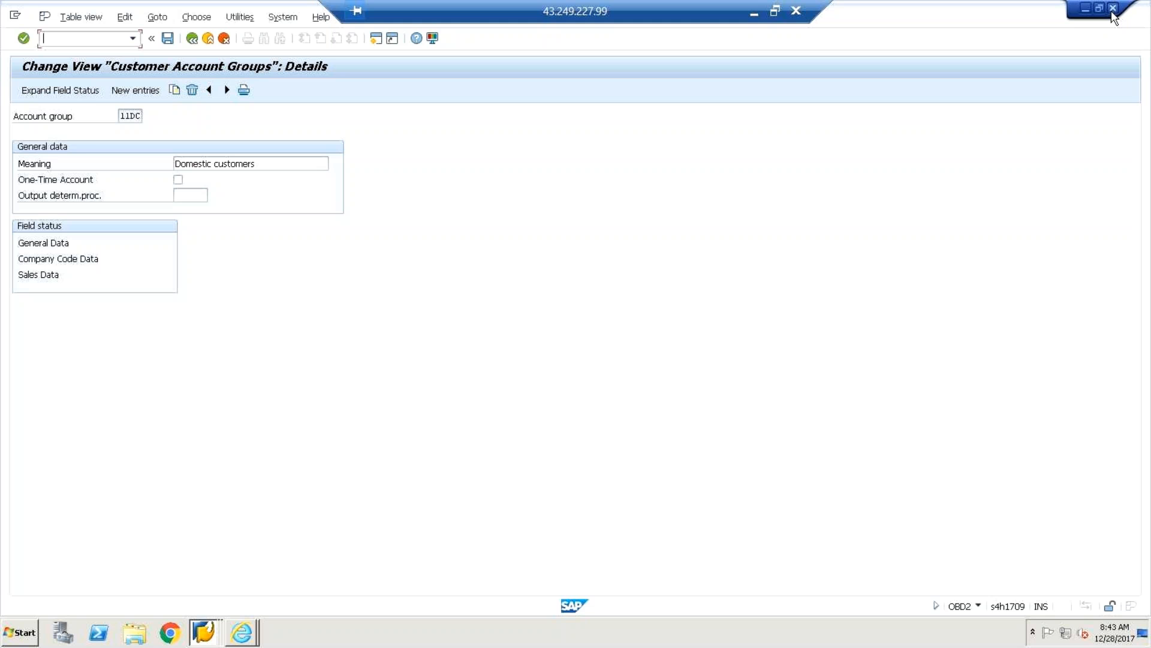
click(1112, 9)
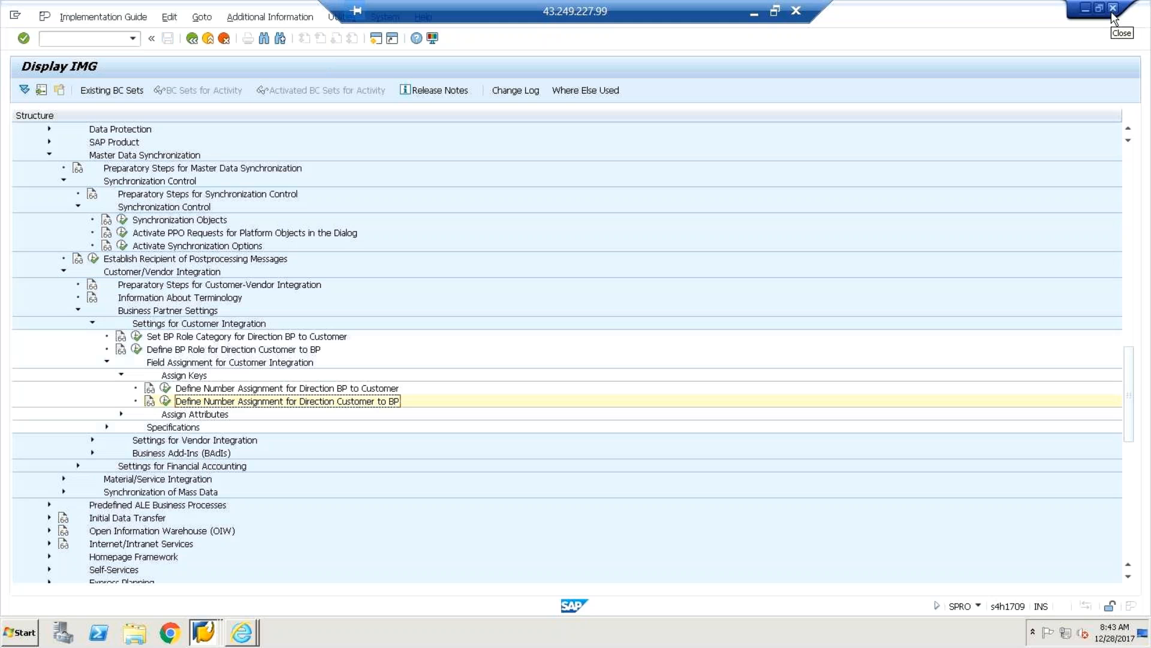
Close the customizing tree and switch the business partner to its FI Customer role.
click(1112, 10)
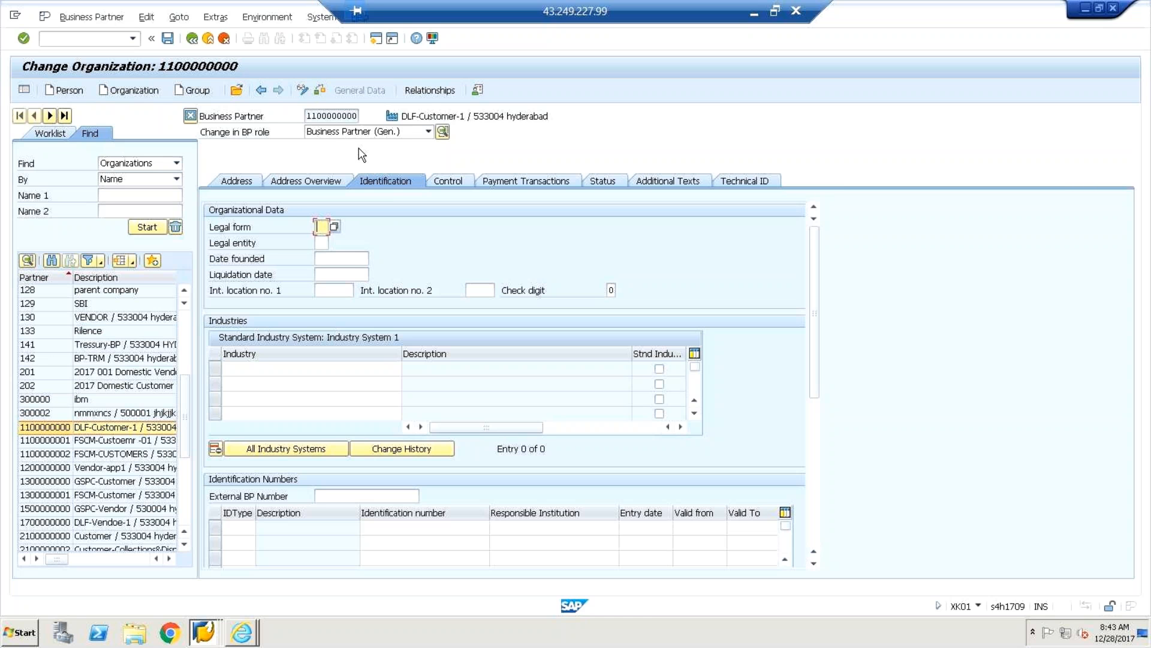
click(428, 132)
click(430, 202)
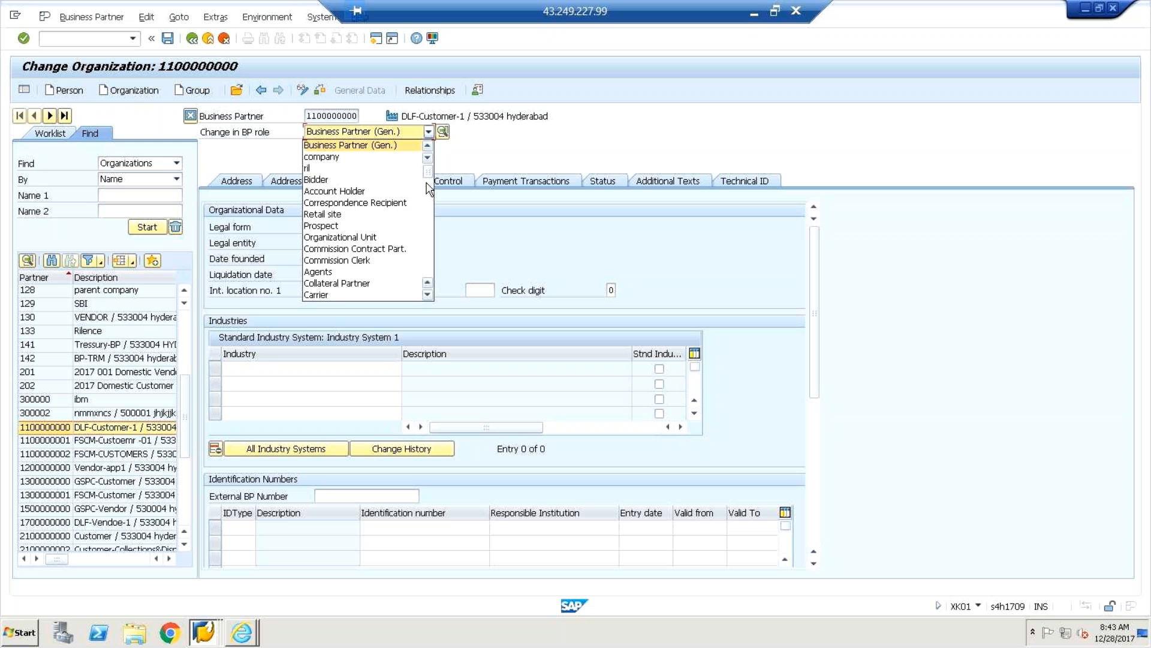
mouse_move(426, 203)
mouse_down()
mouse_move(426, 232)
mouse_move(428, 199)
mouse_up()
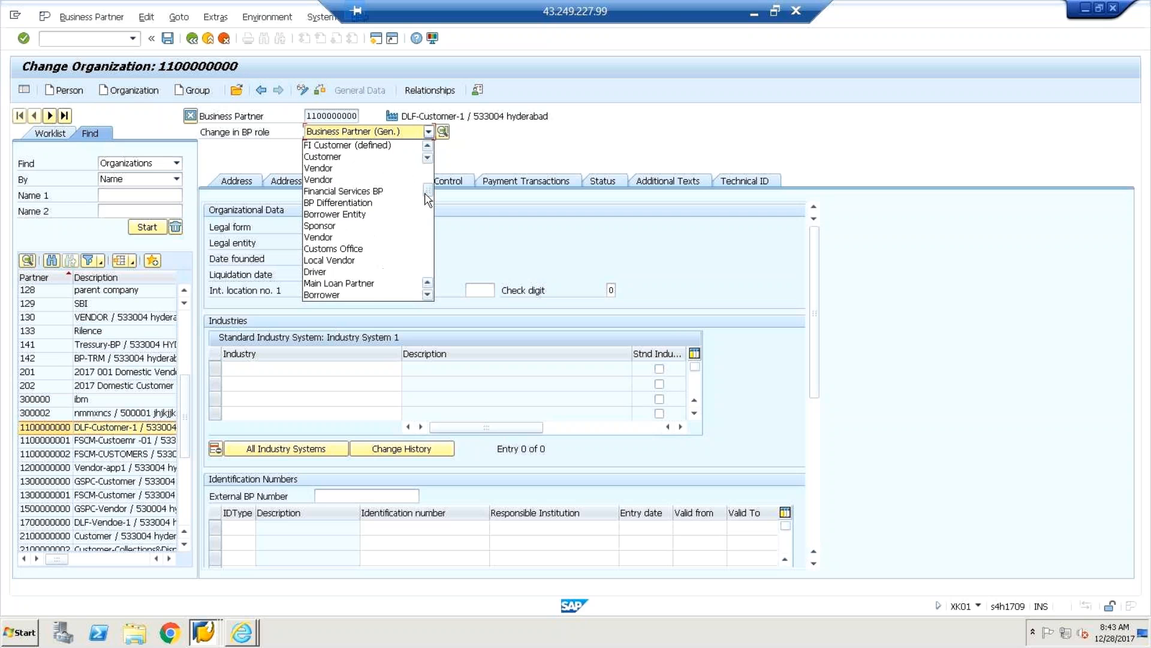
click(369, 145)
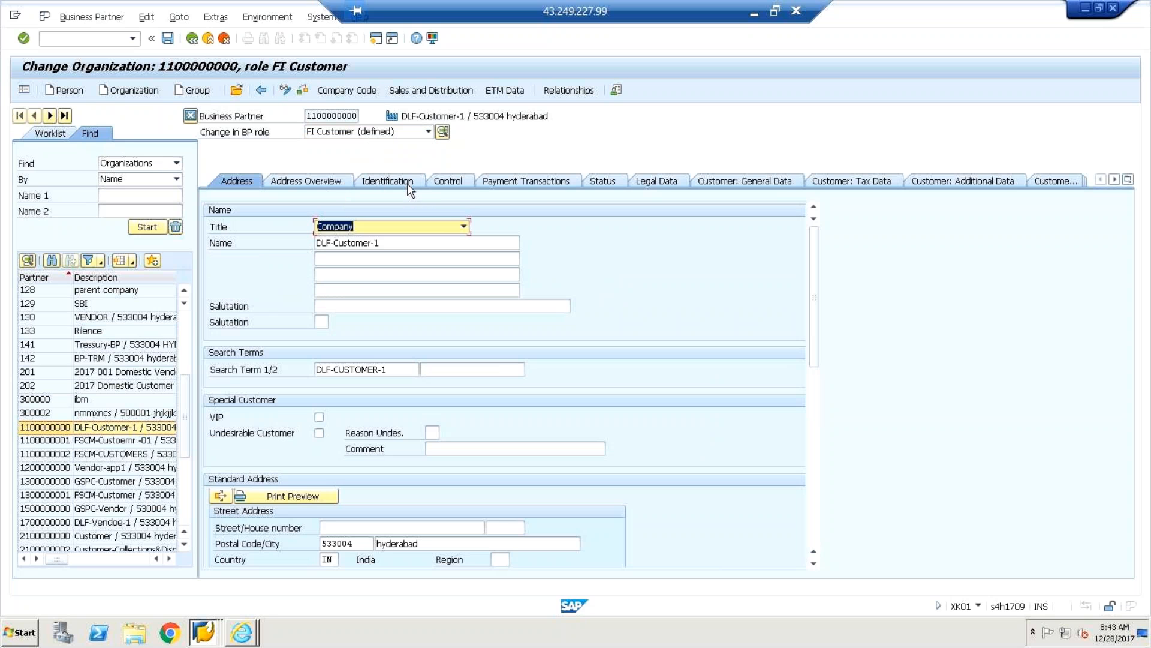
Open the customer's company code data and list its assigned company codes.
click(362, 93)
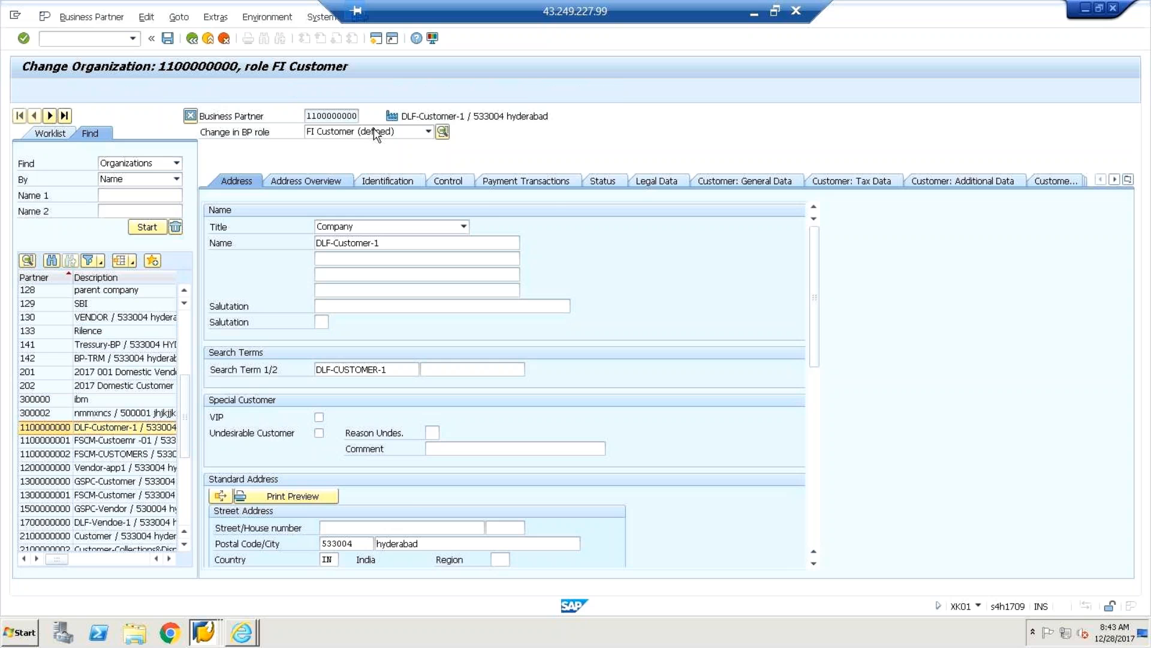
click(345, 311)
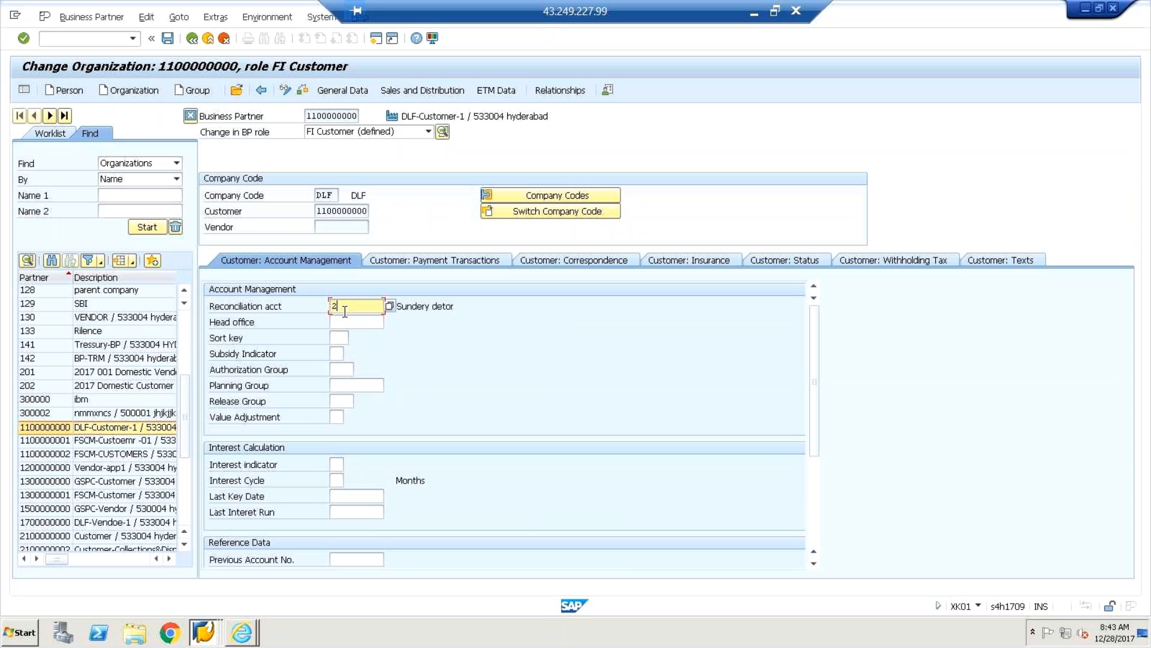
click(329, 195)
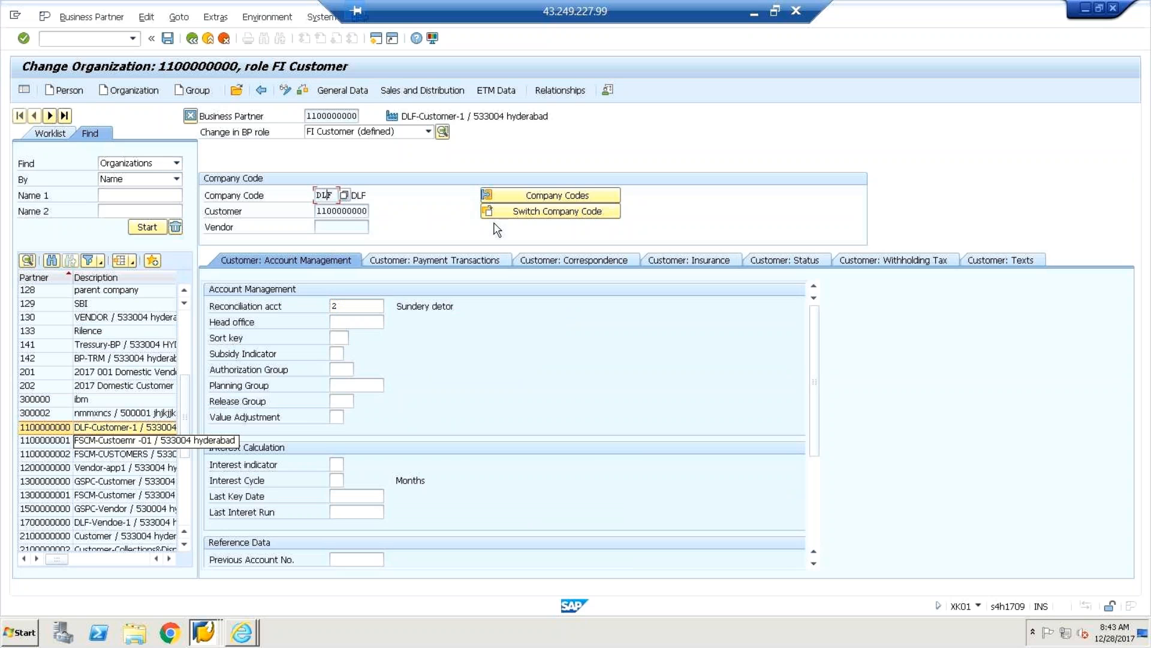
click(547, 198)
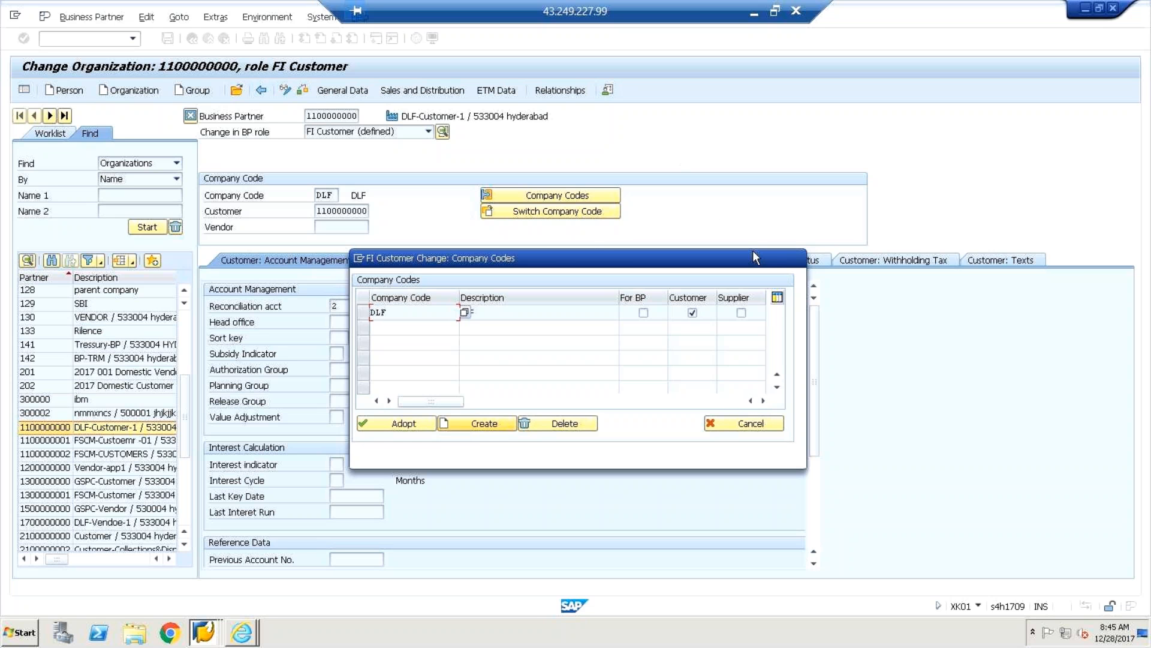
Cancel the Company Codes list and clear the company code field with Switch Company Code.
click(737, 426)
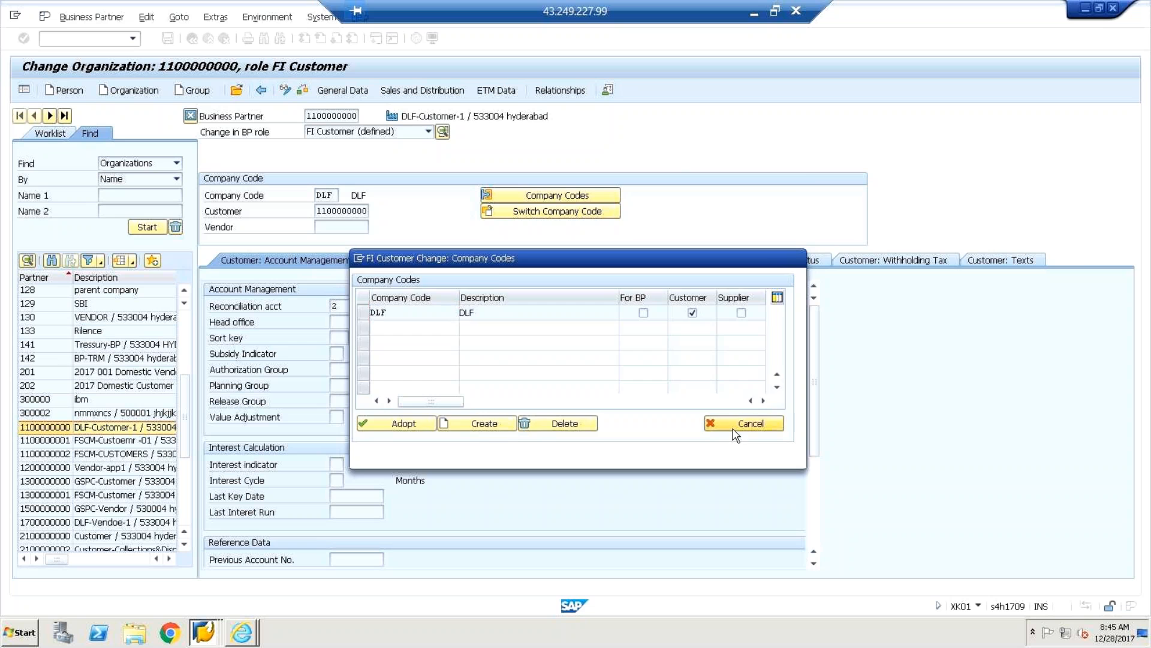
click(535, 218)
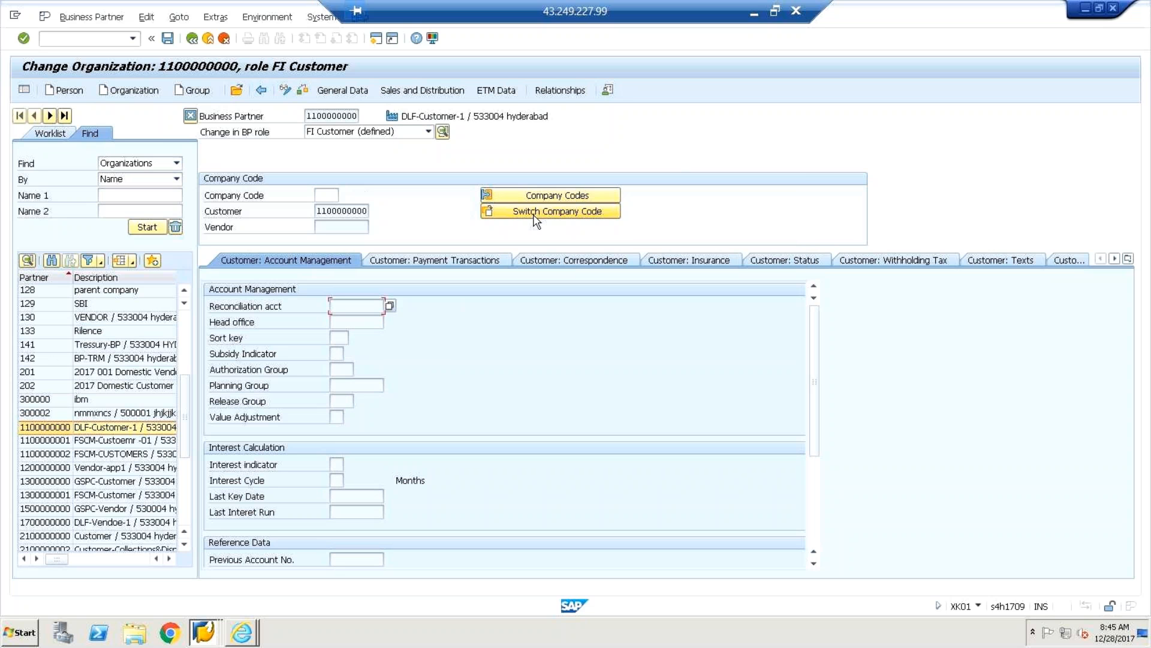
Enter company code RB05 and reconciliation account 2050 for the FI Customer role.
click(326, 195)
text(1h05)
key(Return)
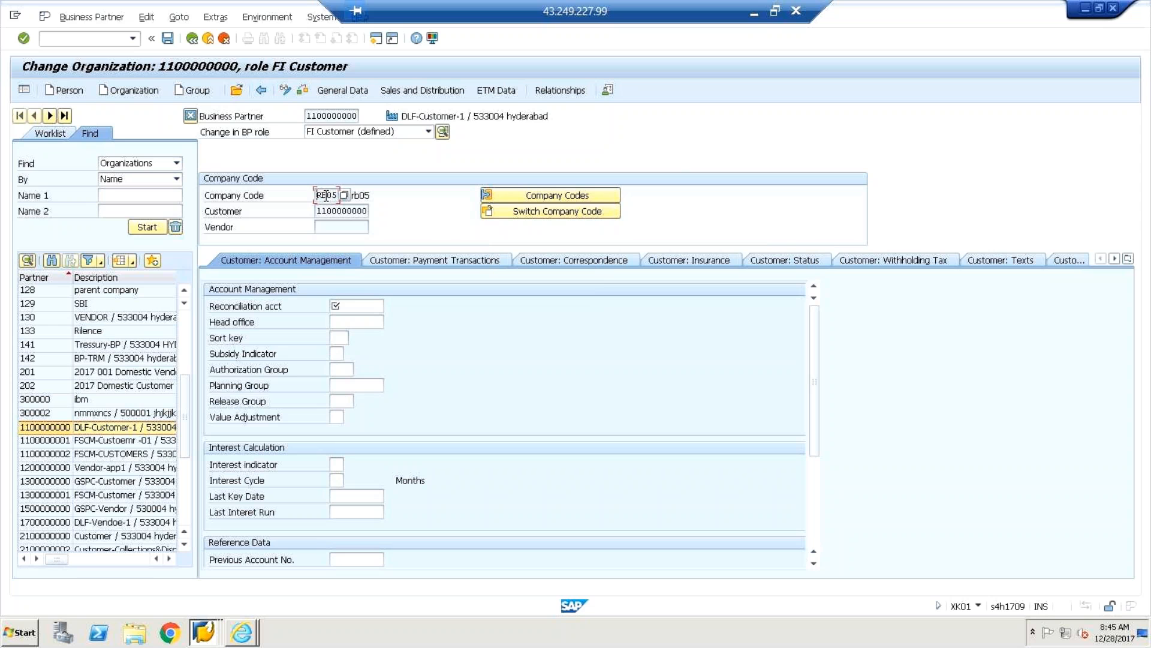
click(366, 305)
key(F4)
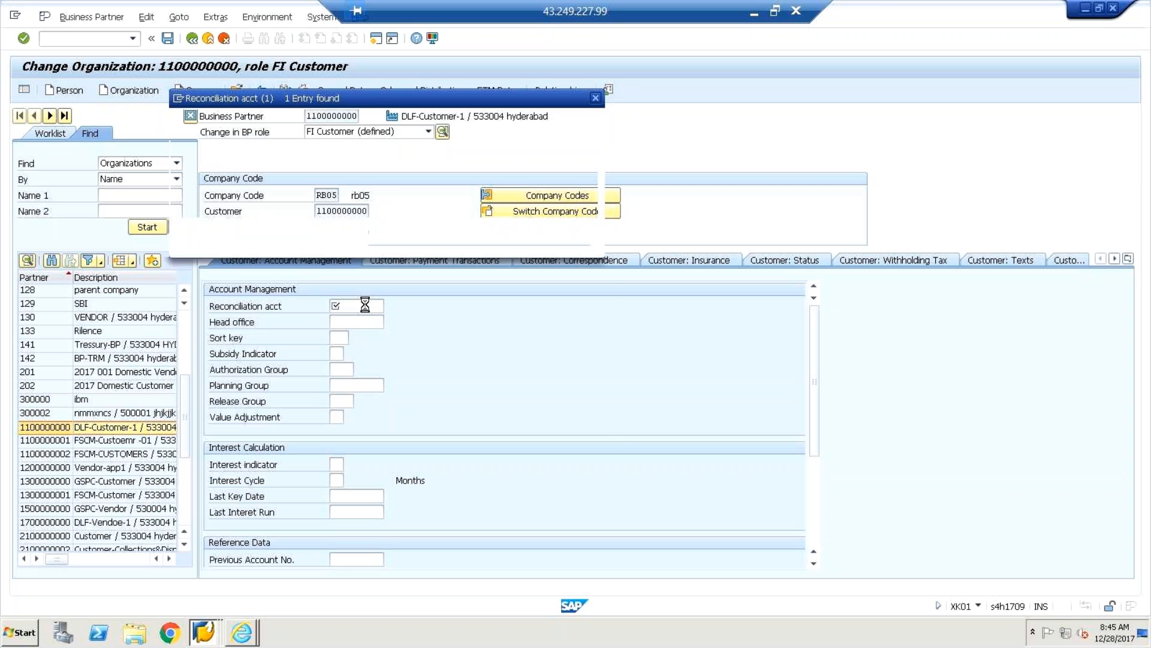
key(Return)
Review the payment transaction and correspondence data, then save the business partner.
click(486, 263)
click(613, 263)
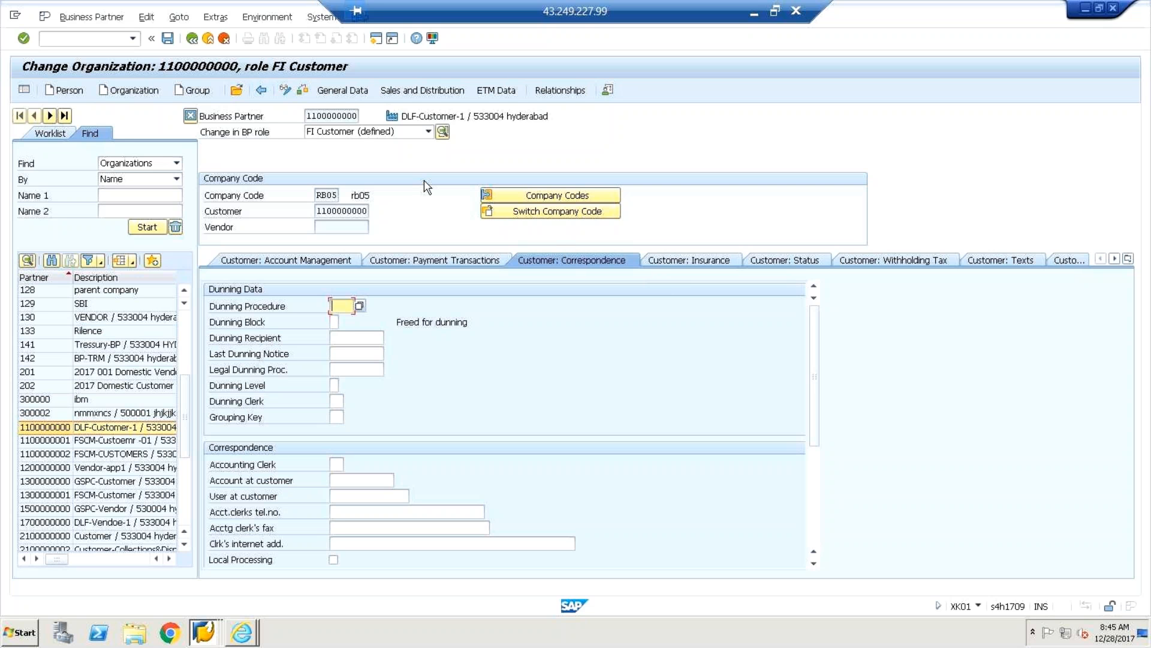
click(167, 38)
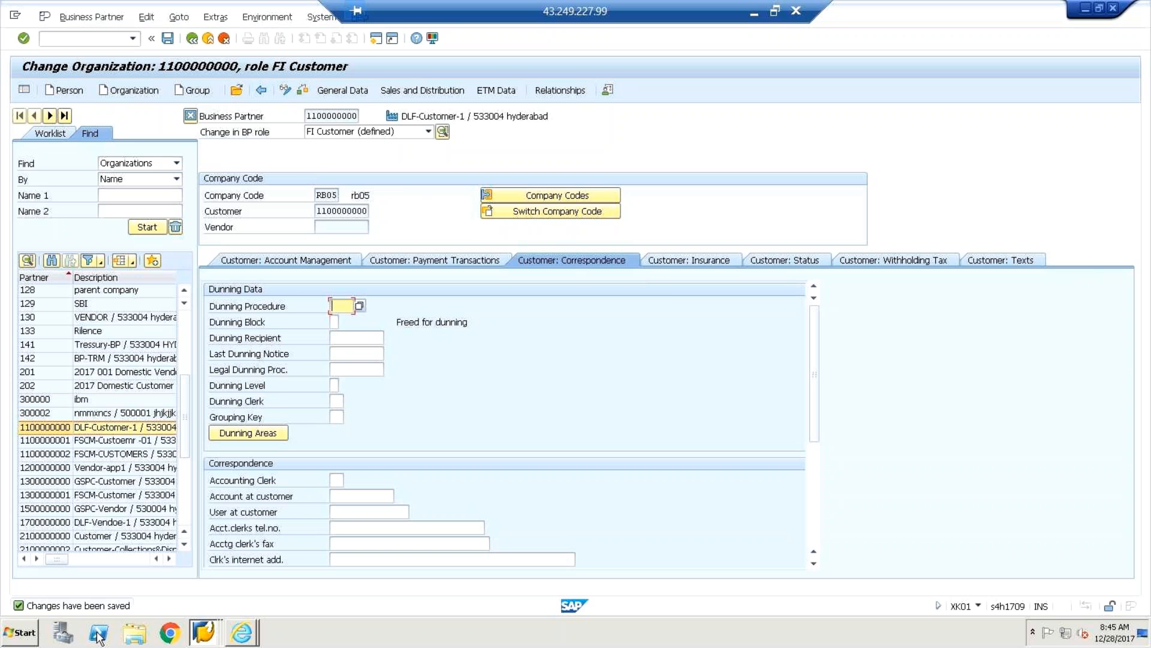
click(338, 211)
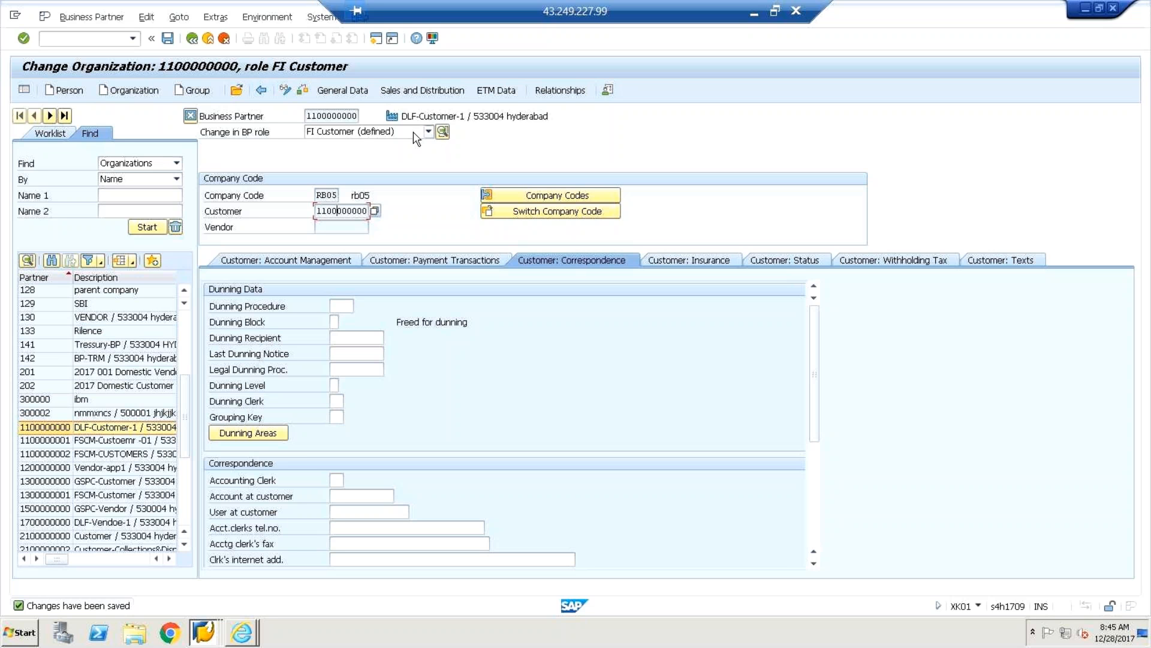
click(344, 118)
click(429, 132)
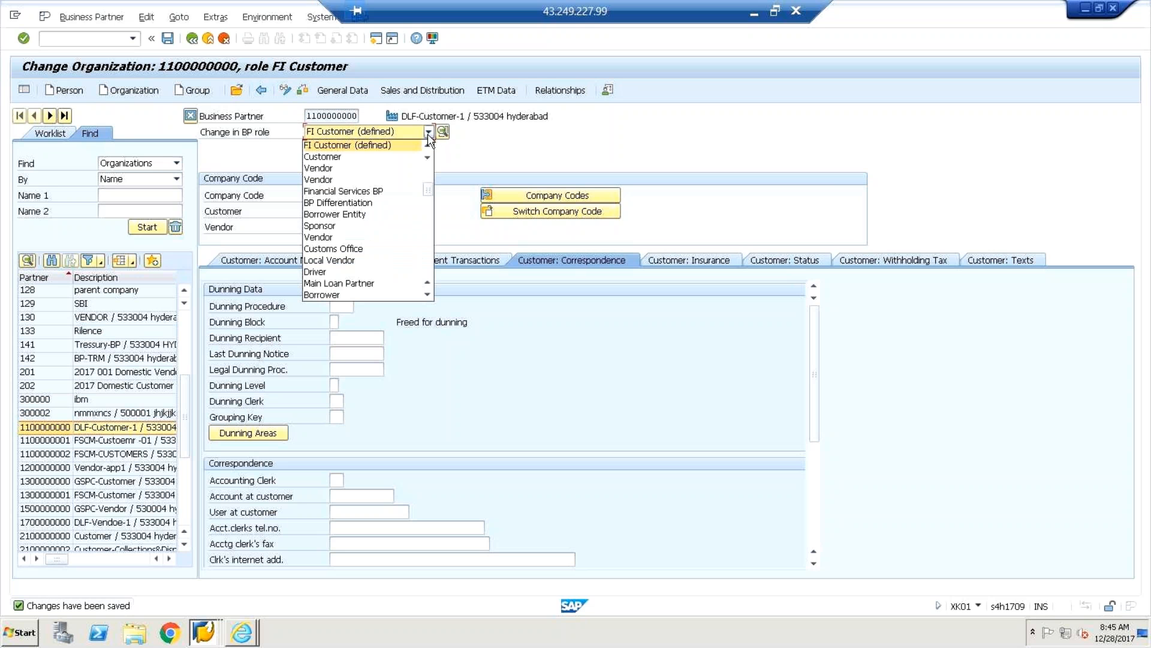
click(339, 170)
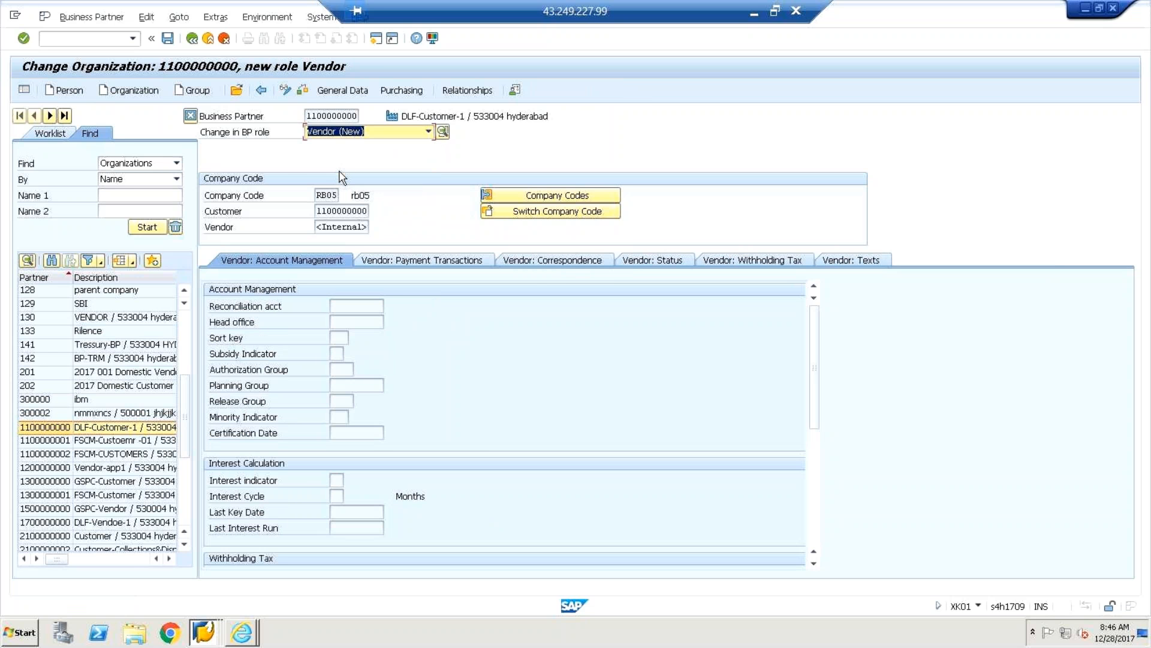
click(342, 117)
click(100, 428)
double_click(99, 428)
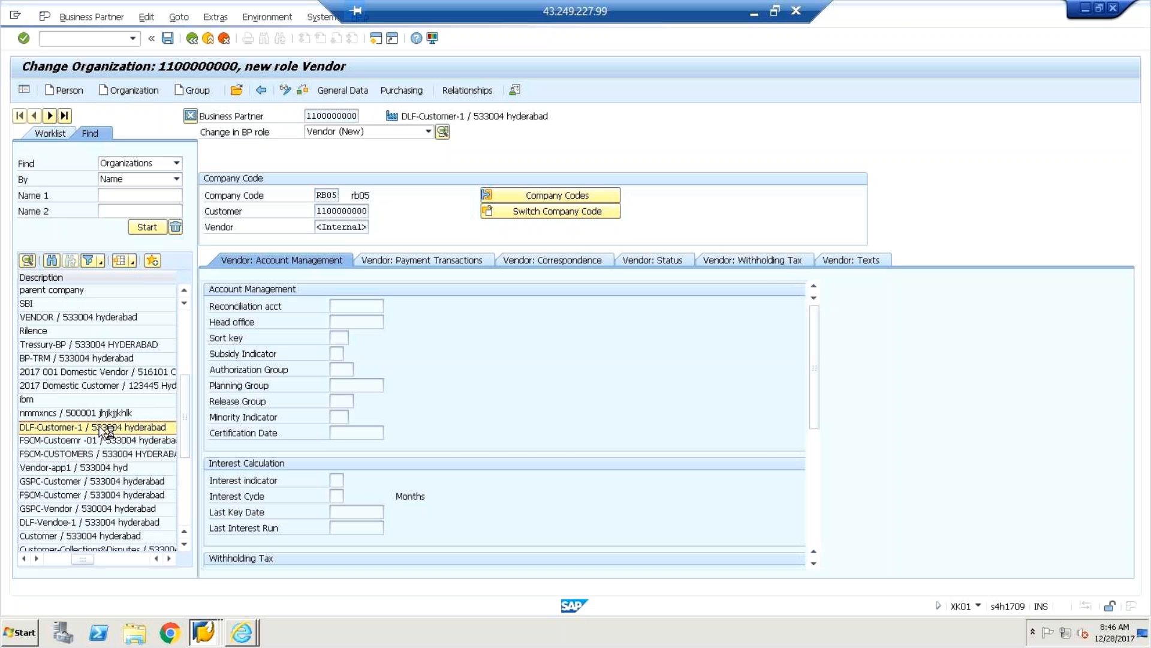
click(485, 457)
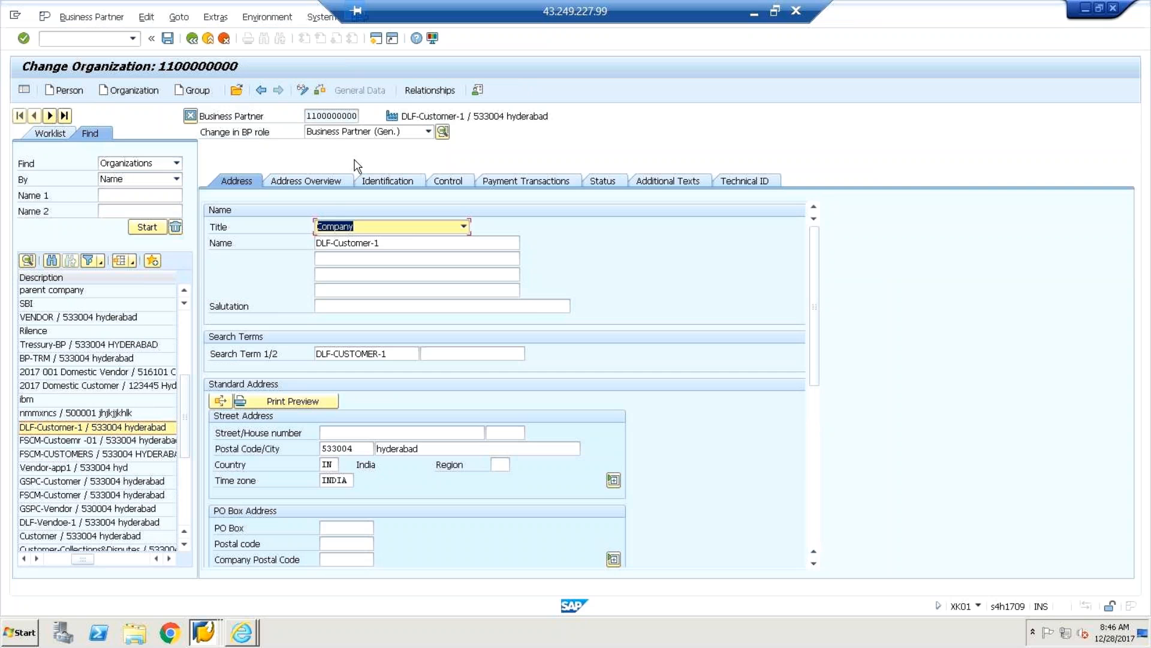
Switch to display mode and browse the partner's roles, payment data, and partner 300002.
click(303, 91)
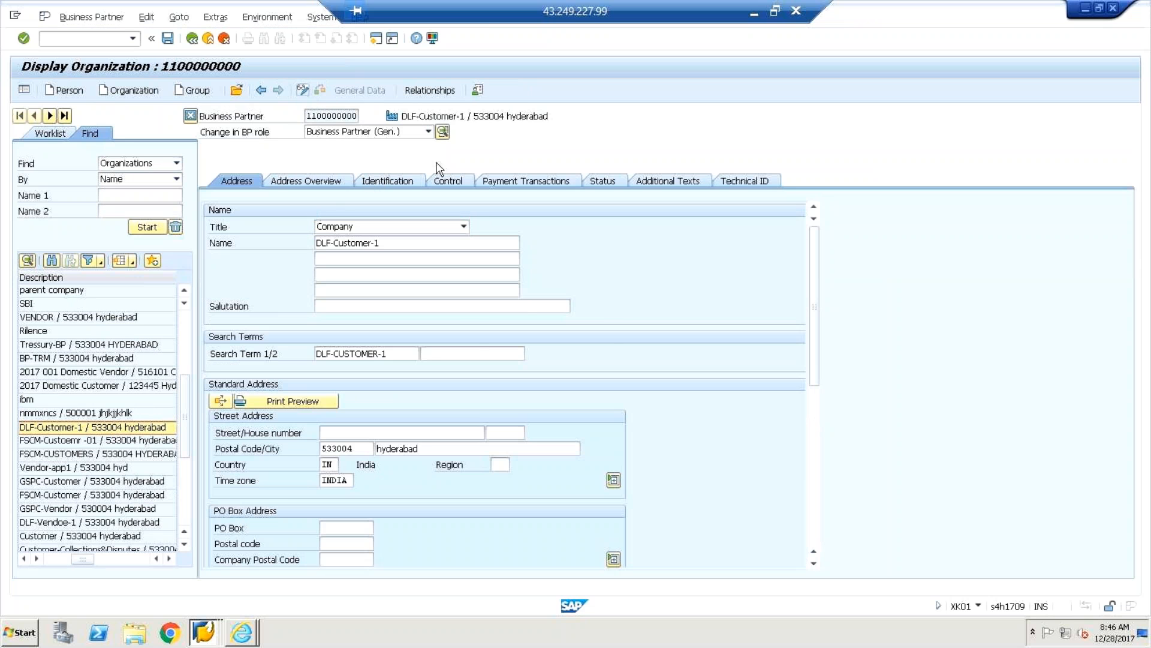
click(428, 131)
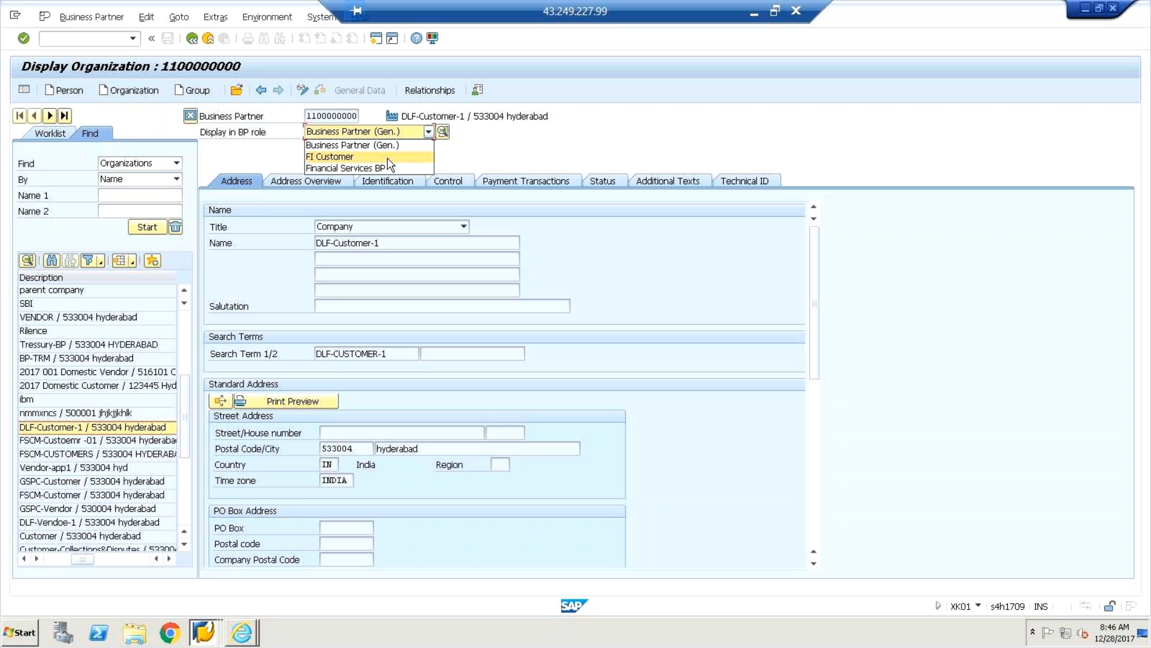
click(523, 179)
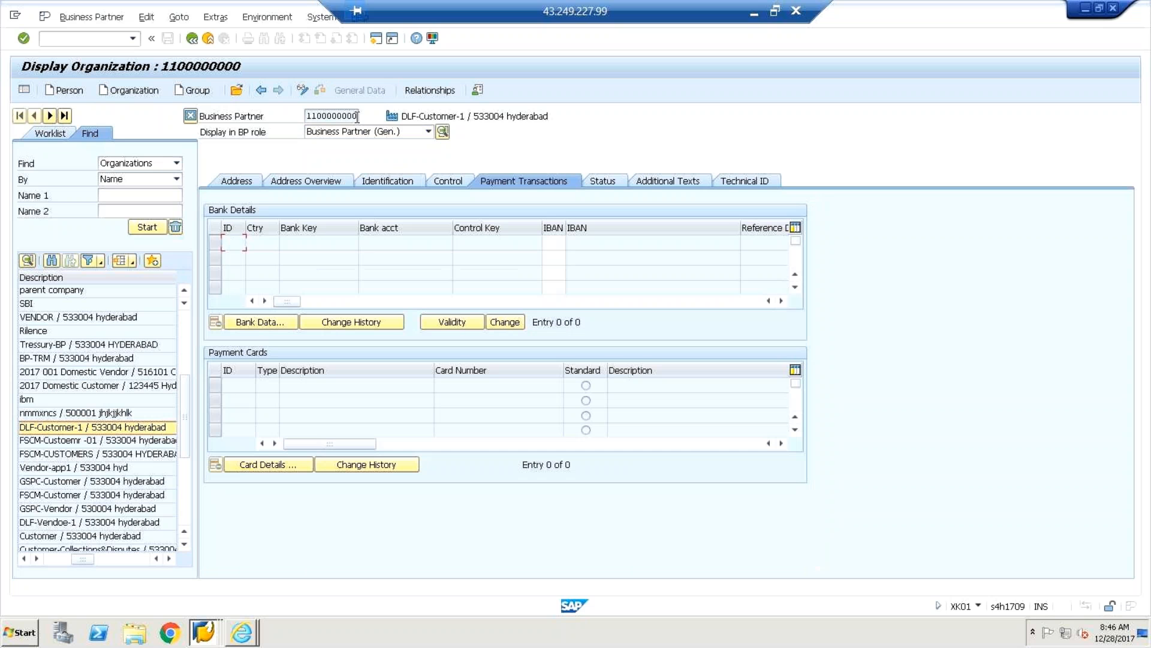
click(429, 132)
click(481, 181)
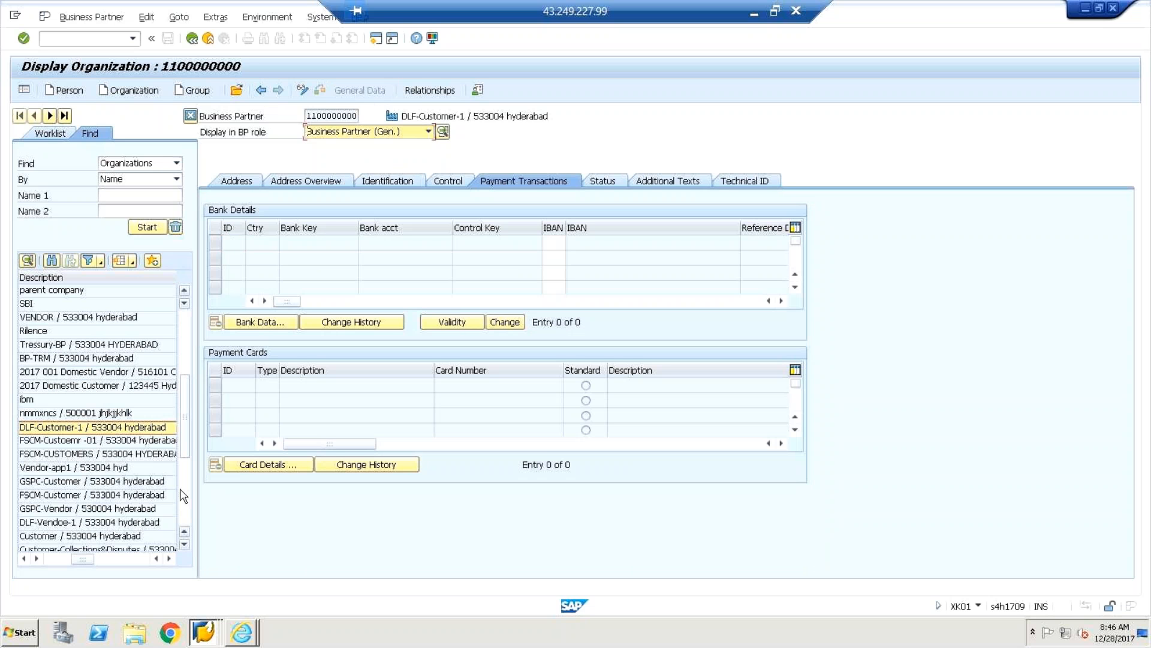
click(100, 414)
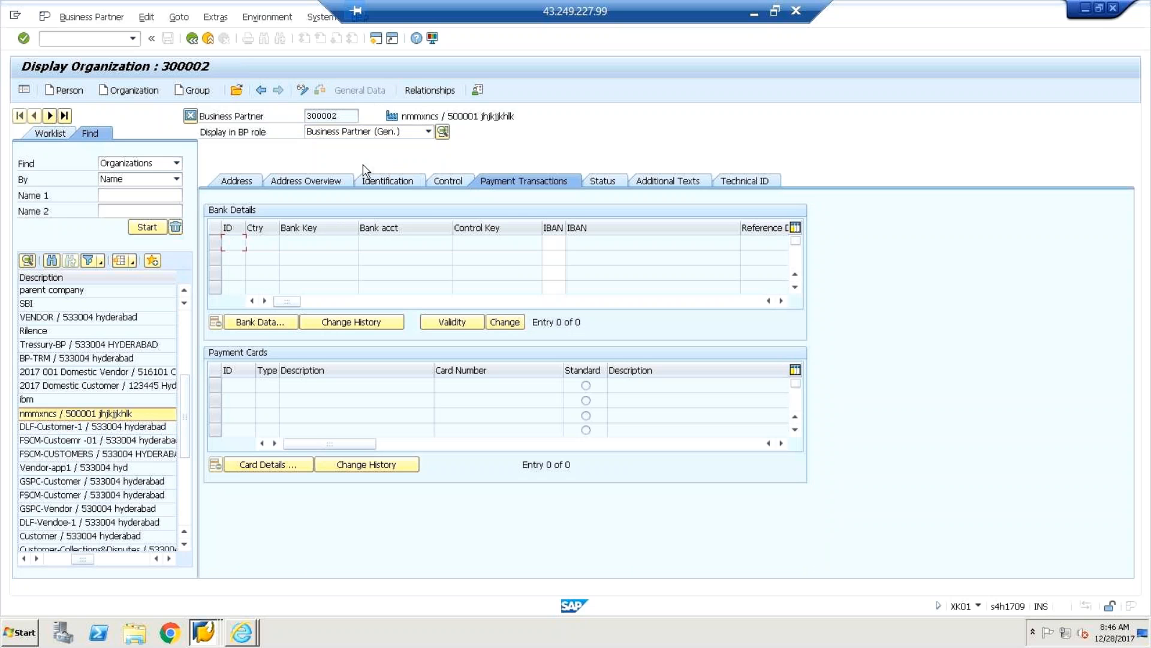
click(429, 132)
click(483, 190)
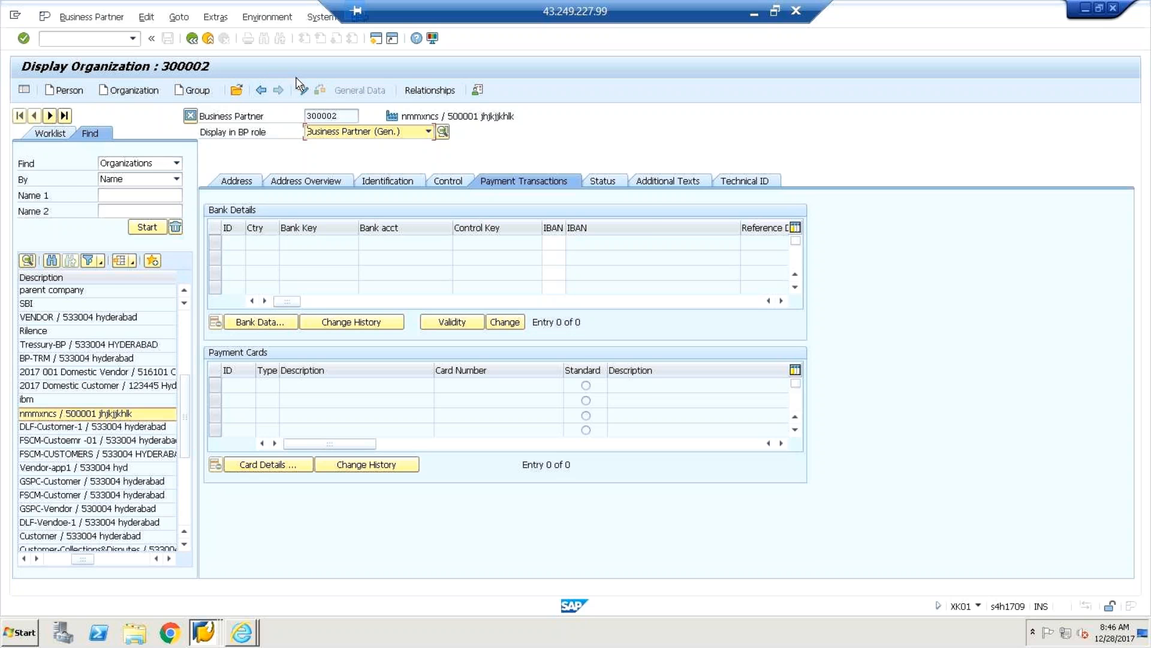
click(195, 43)
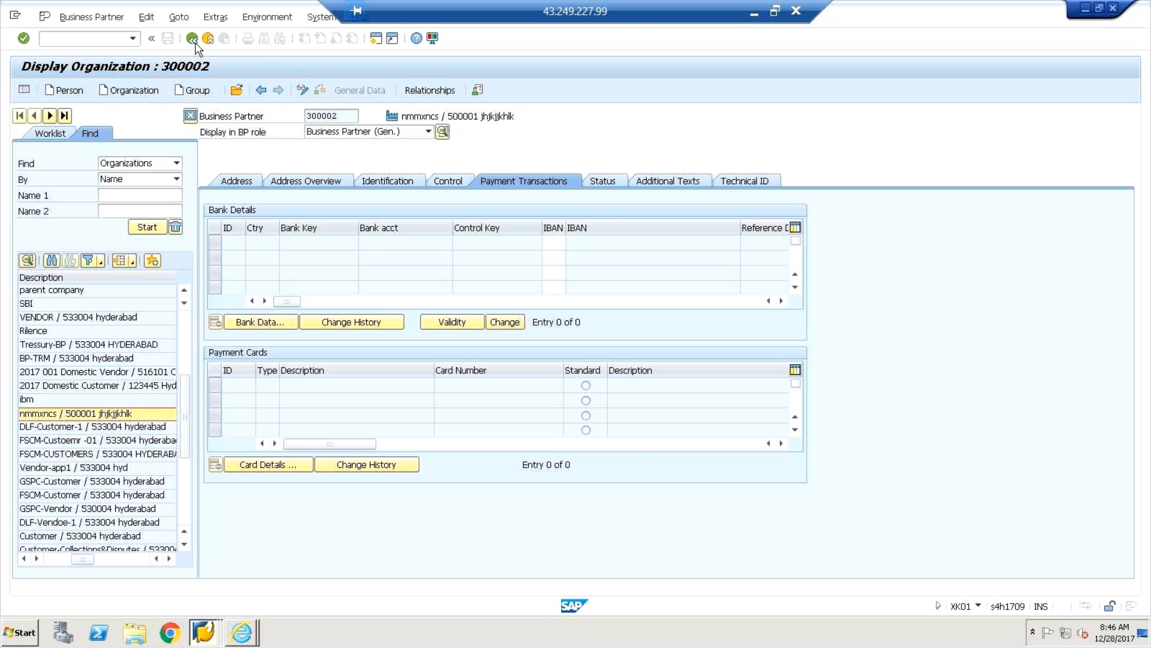
text(n)
text(p)
key(Return)
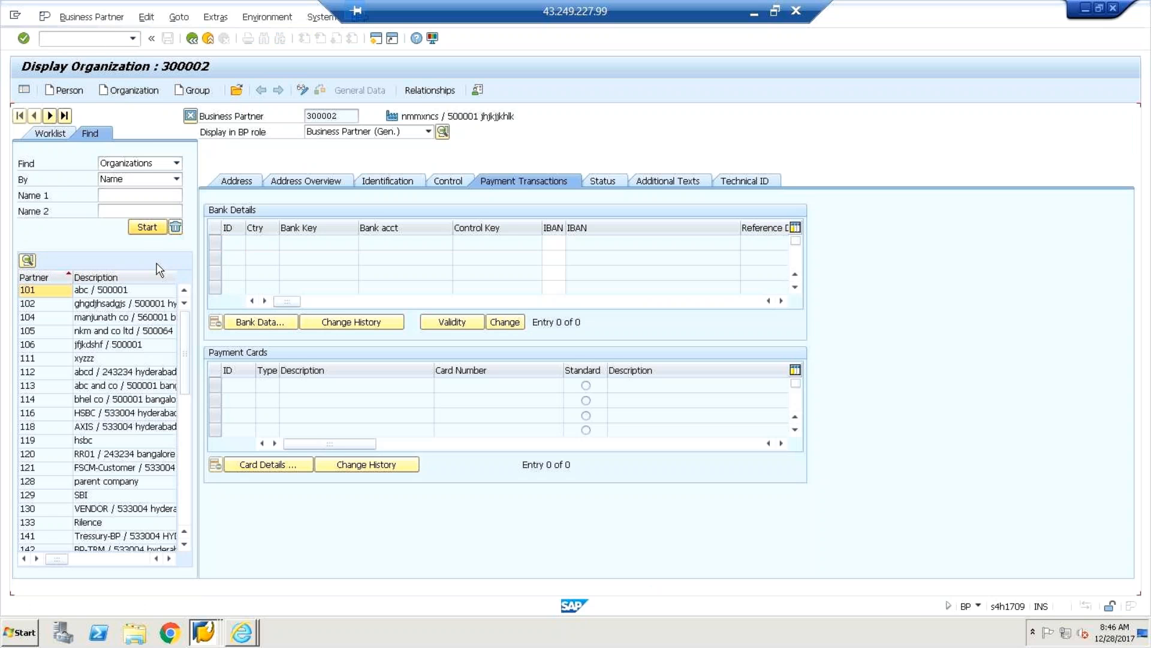
drag(185, 377, 181, 438)
double_click(84, 431)
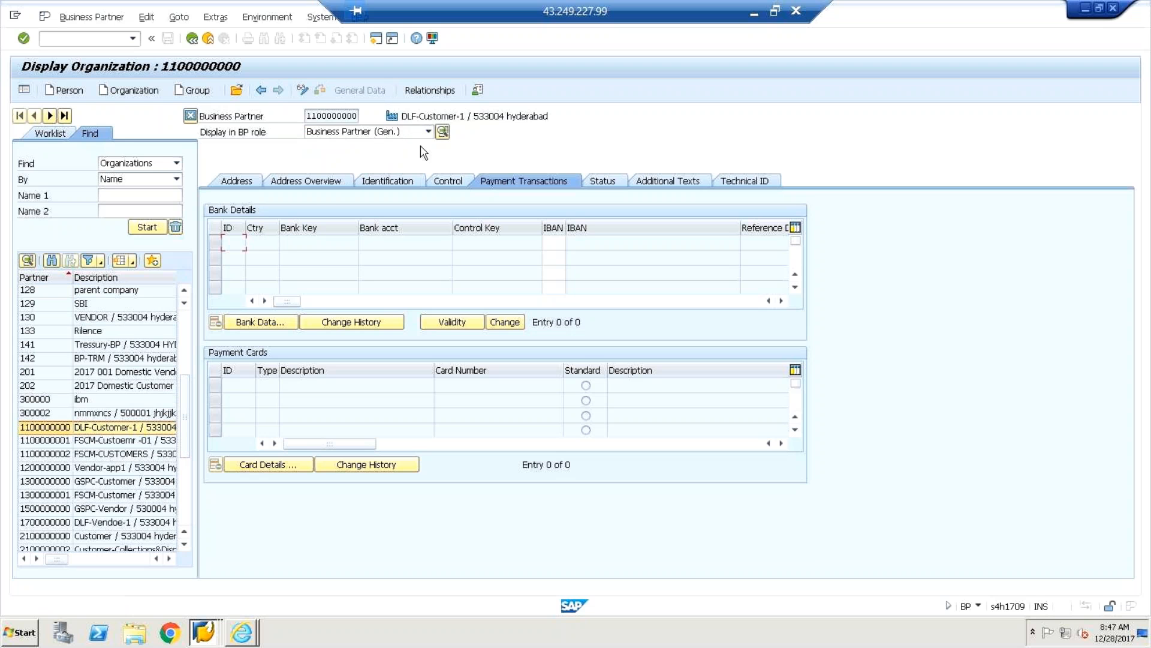
Show the partner's address data and switch the display to the FI Customer role.
click(246, 190)
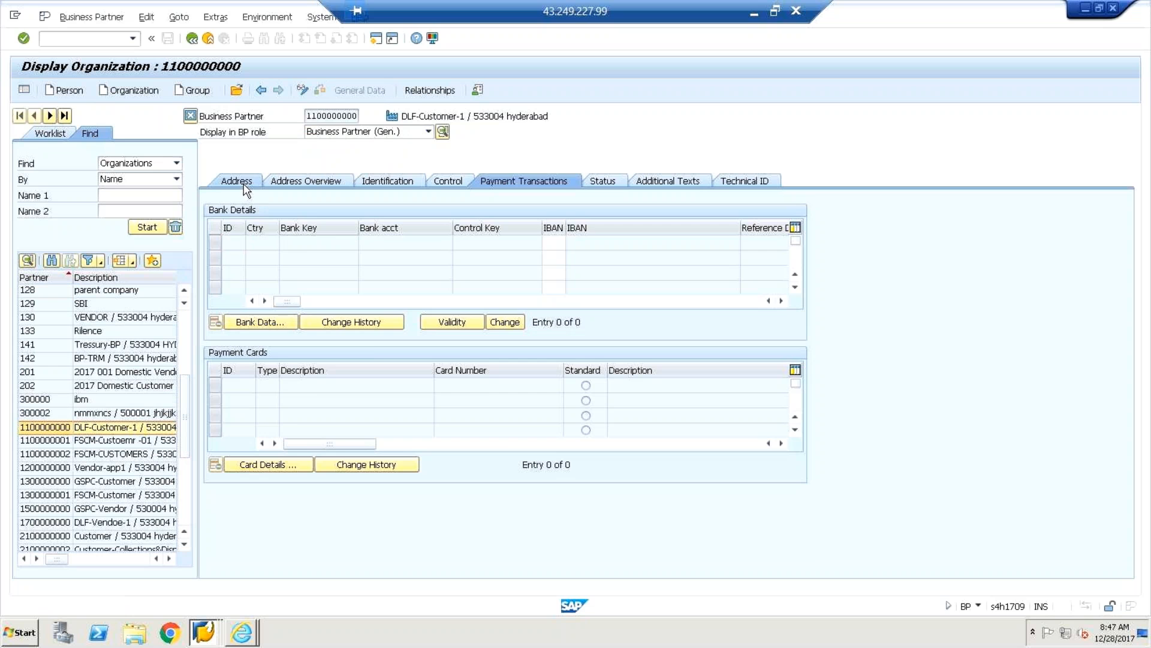
click(429, 131)
click(373, 159)
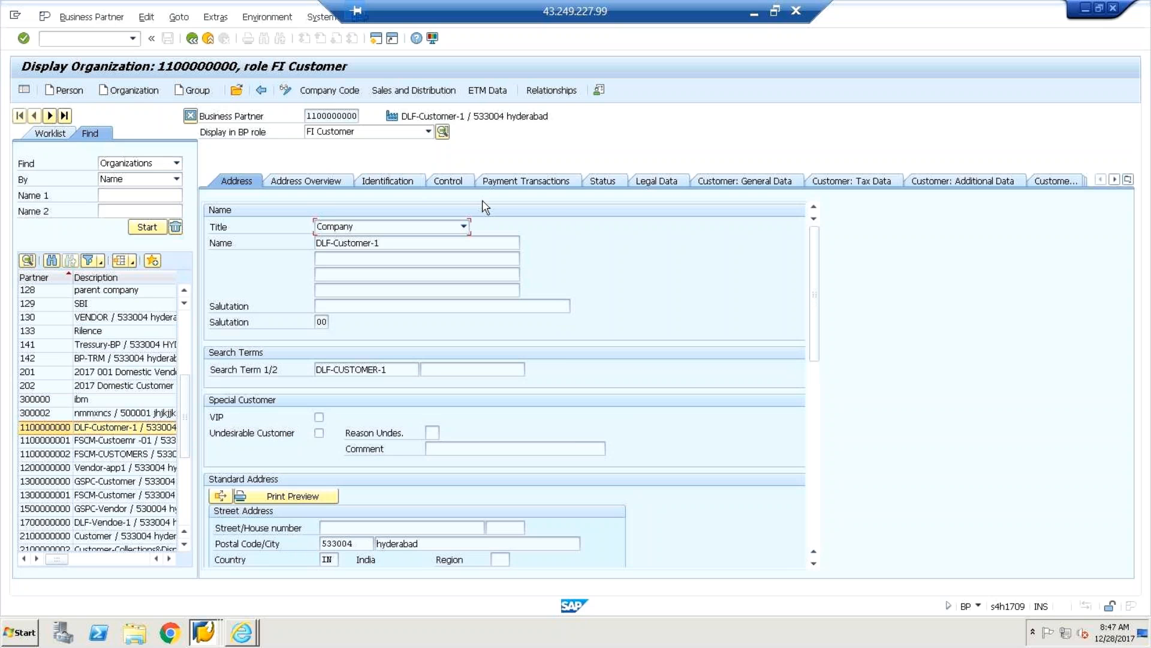
Enter company code RB05 for the customer, then review the role list without changing it.
click(345, 91)
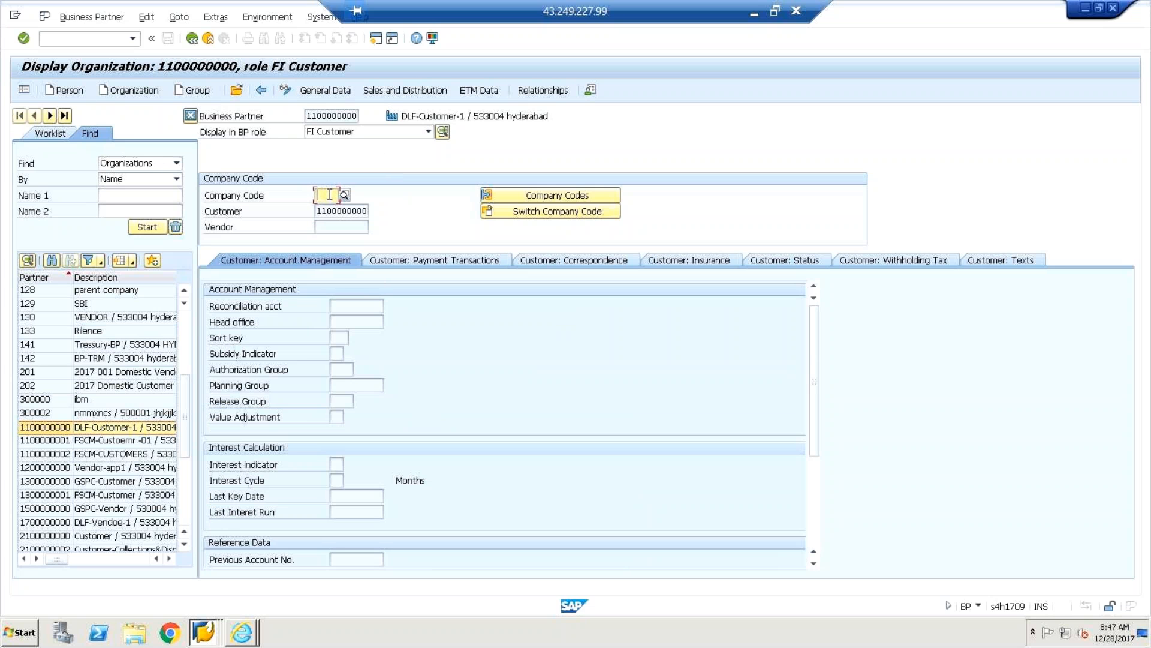
text(rb)
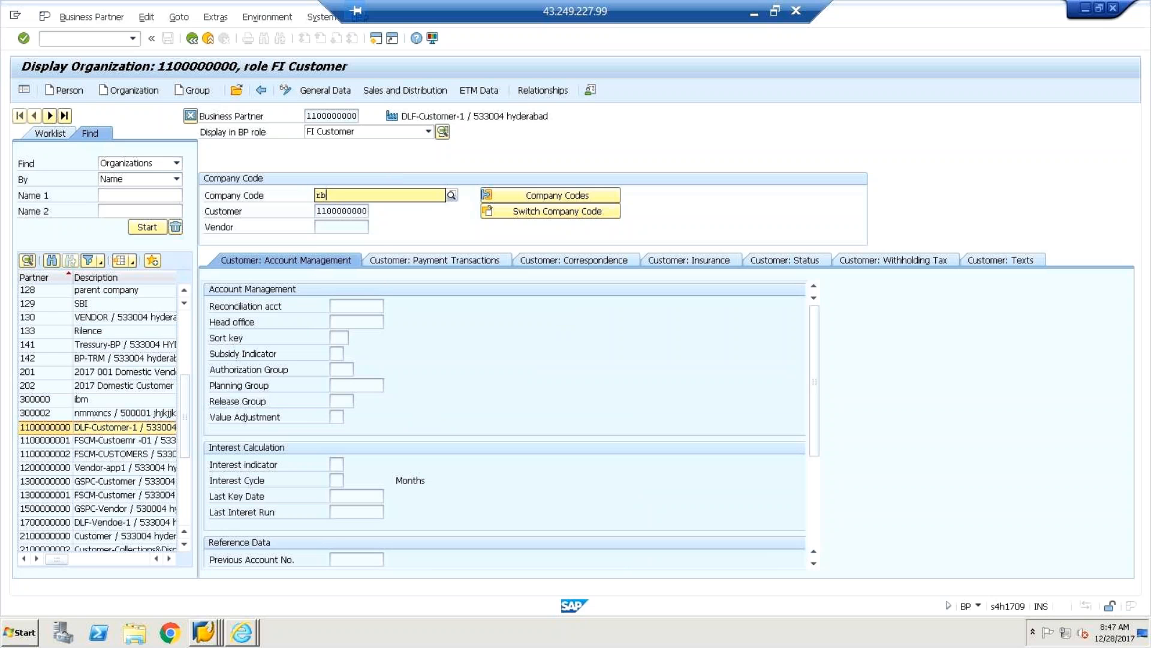
text(05)
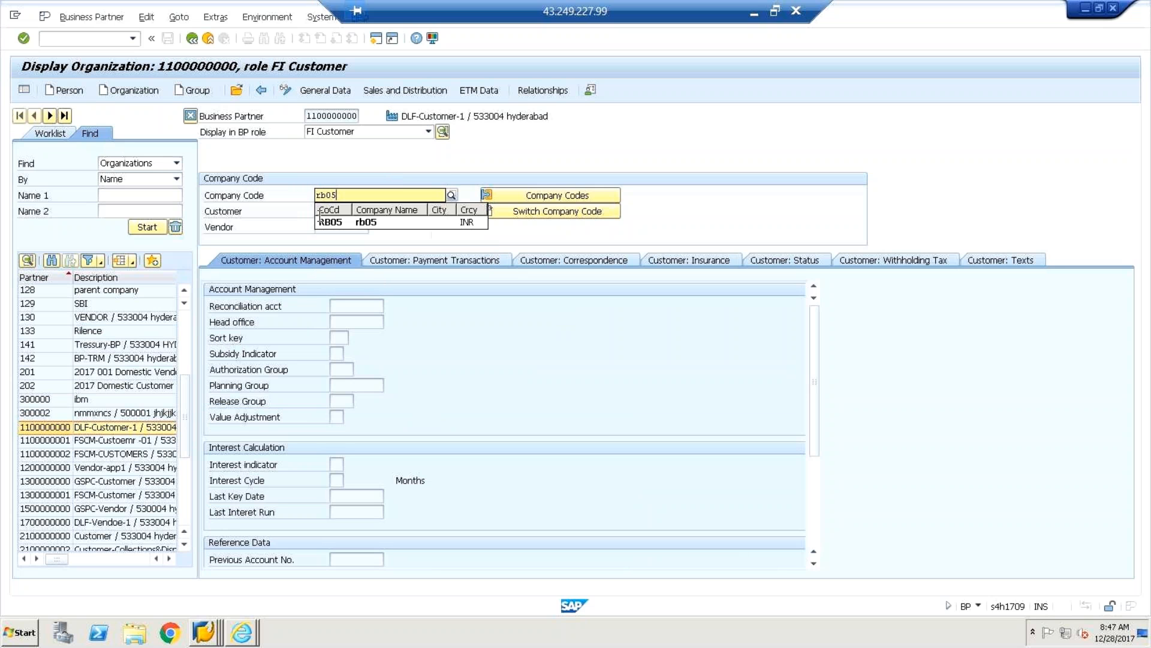
click(331, 223)
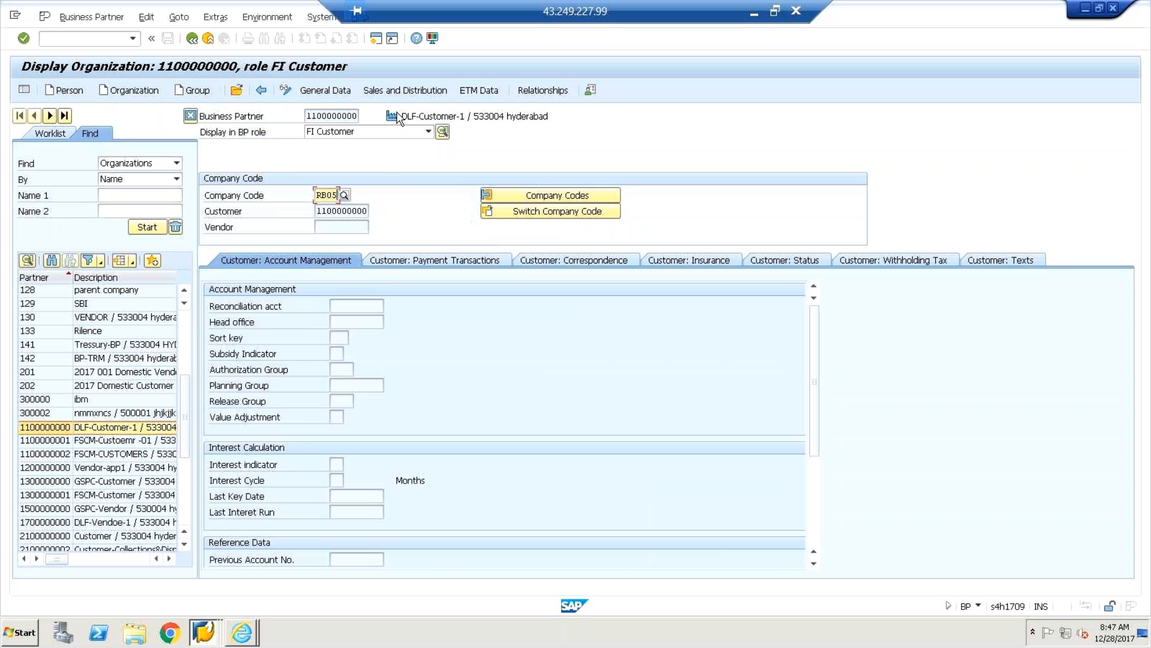
key(Return)
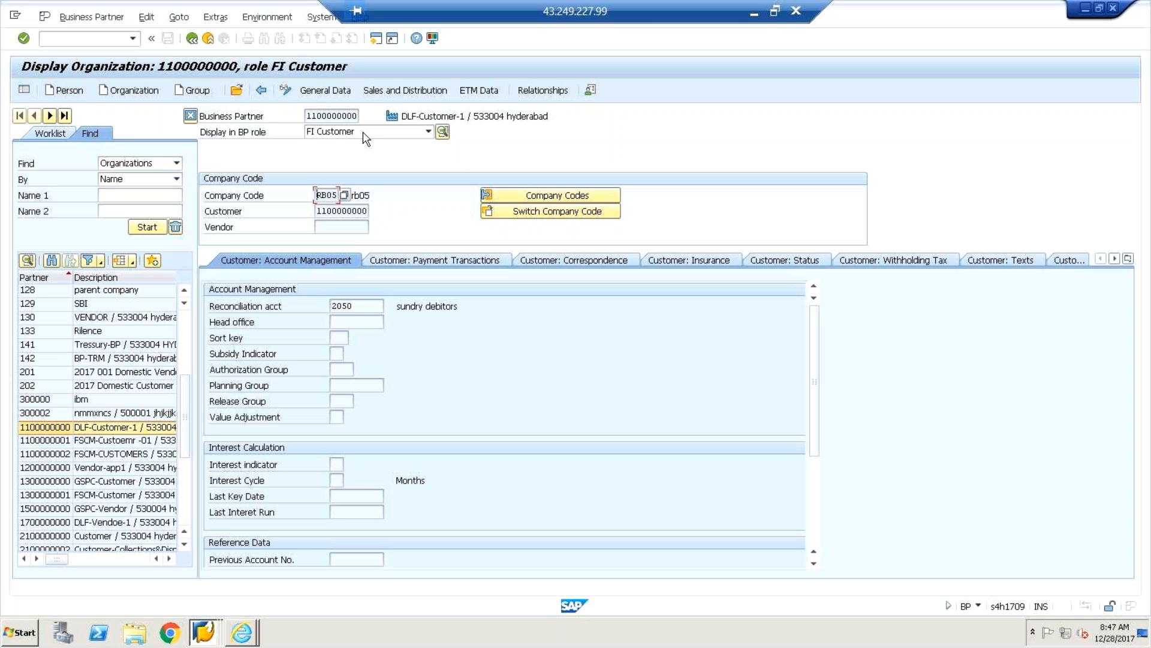
click(428, 131)
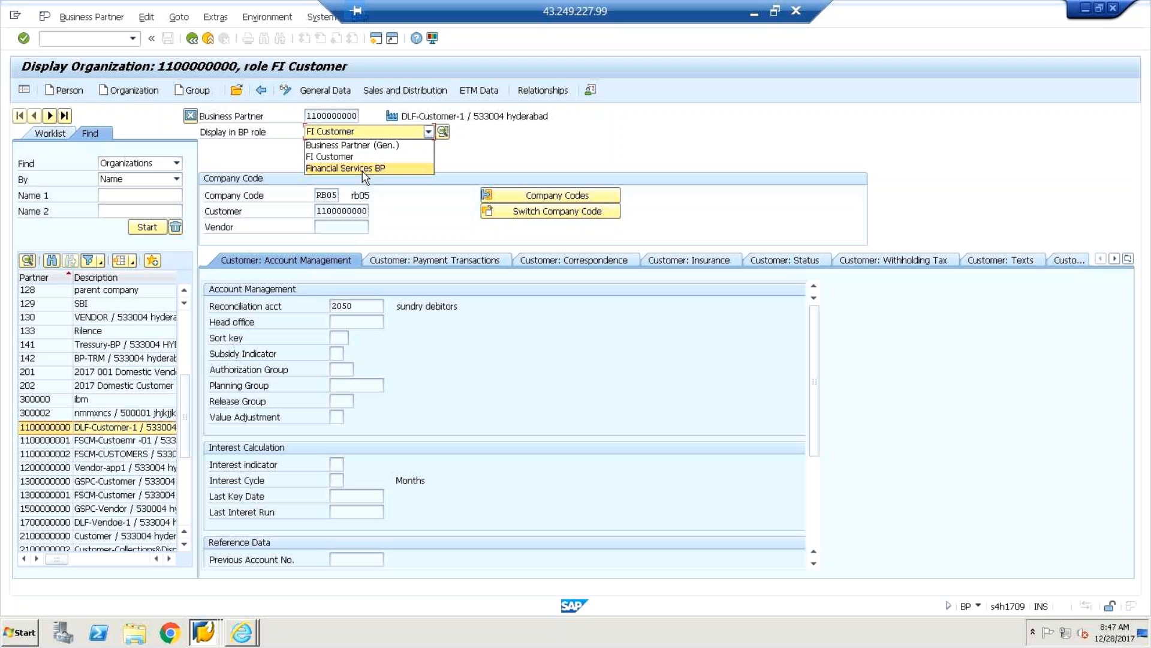
click(412, 233)
double_click(71, 445)
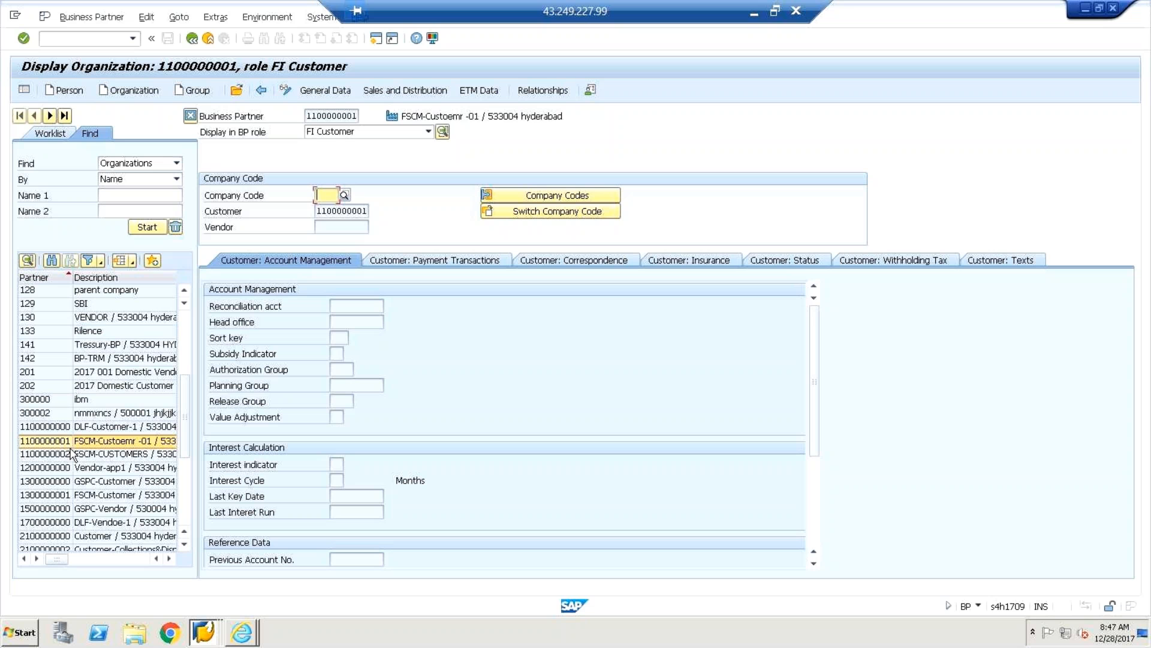
double_click(75, 454)
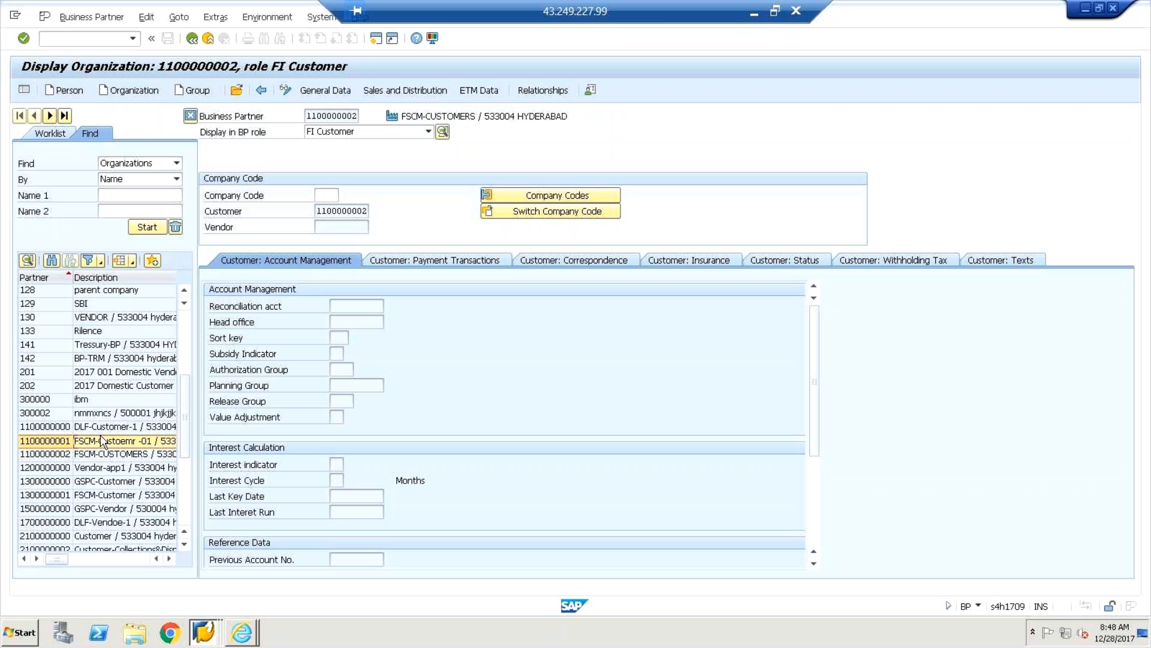
click(91, 401)
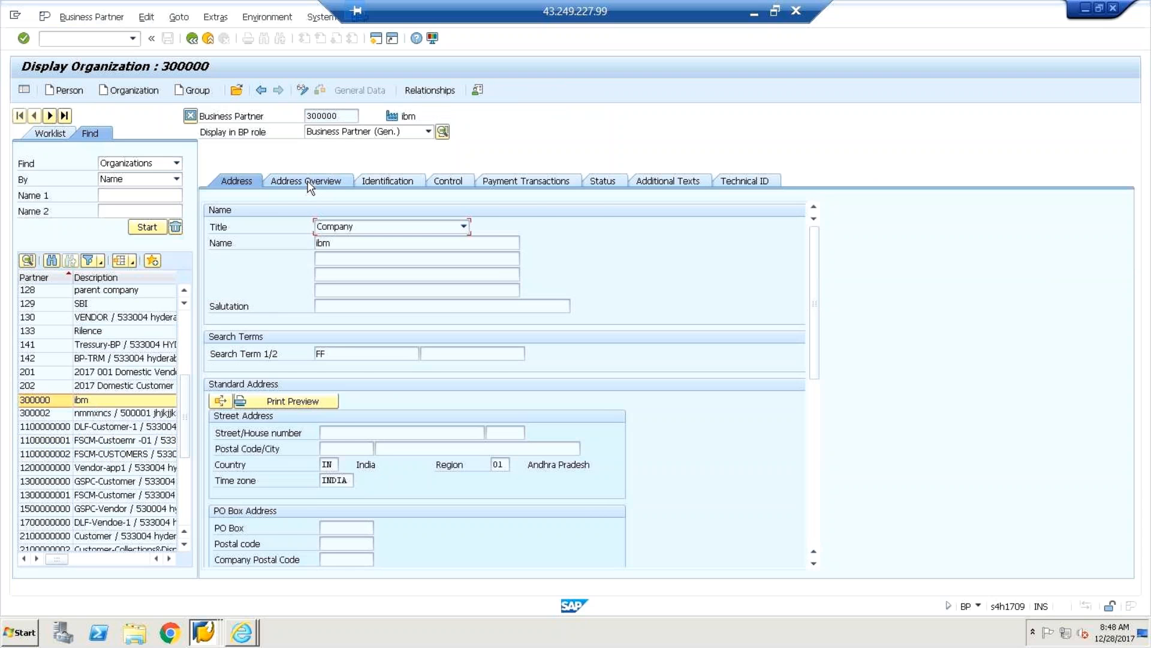
click(428, 131)
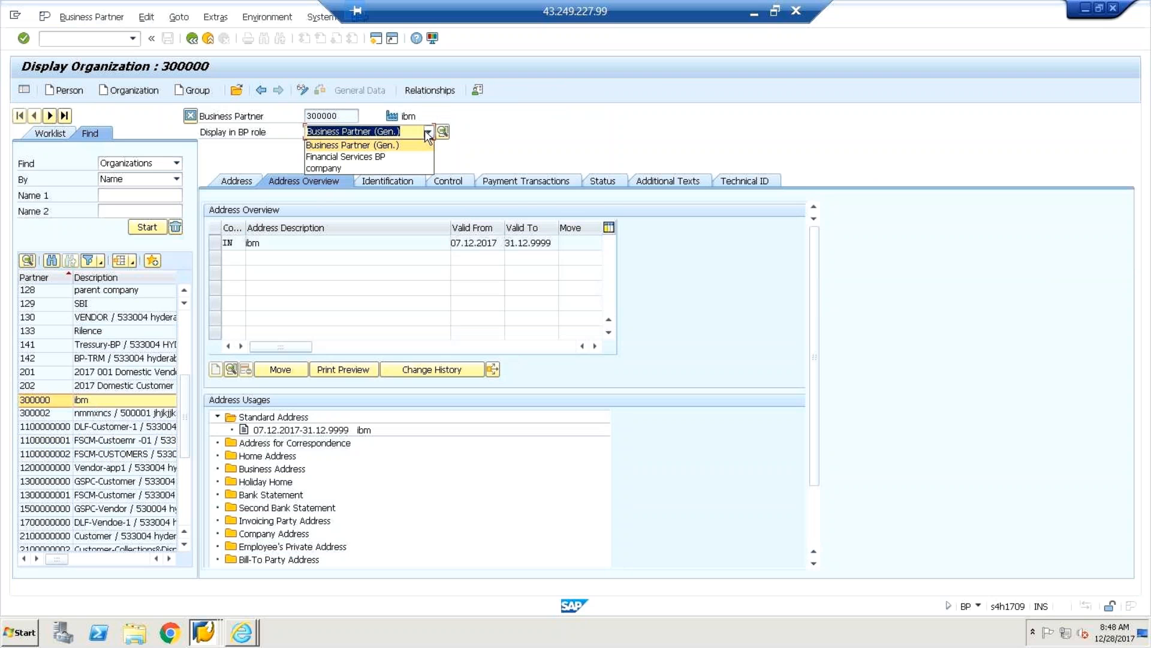
click(425, 131)
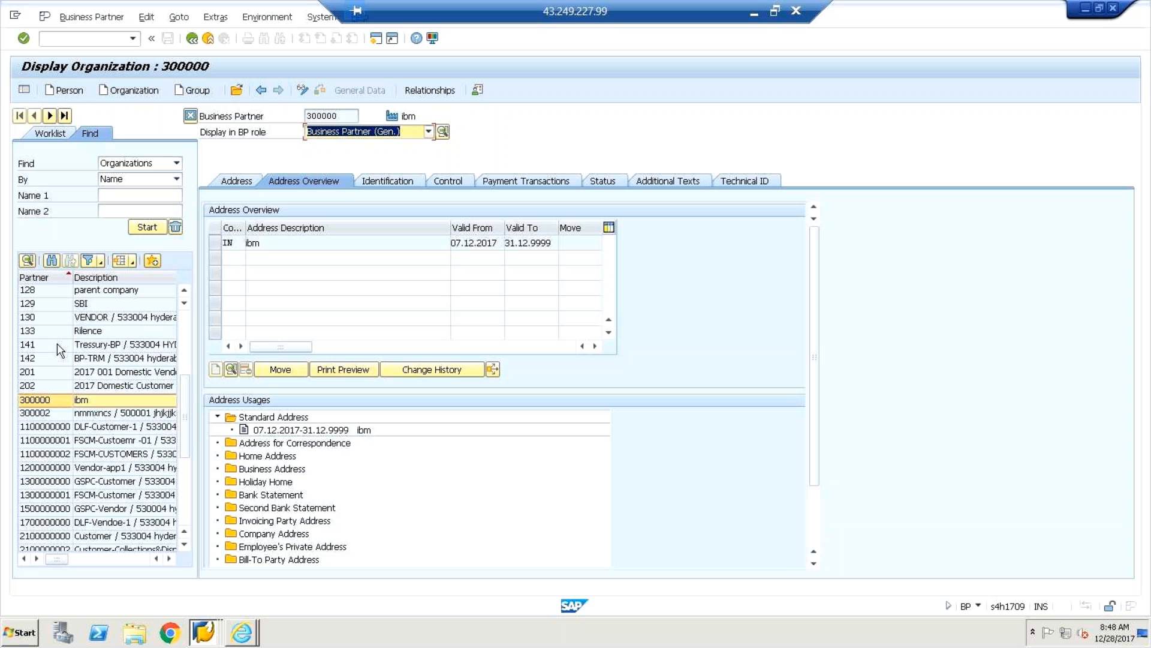
click(184, 545)
click(184, 545)
click(184, 546)
click(184, 546)
click(184, 546)
click(184, 546)
click(185, 546)
click(184, 546)
click(184, 546)
click(184, 546)
click(184, 545)
click(184, 545)
click(184, 545)
click(184, 546)
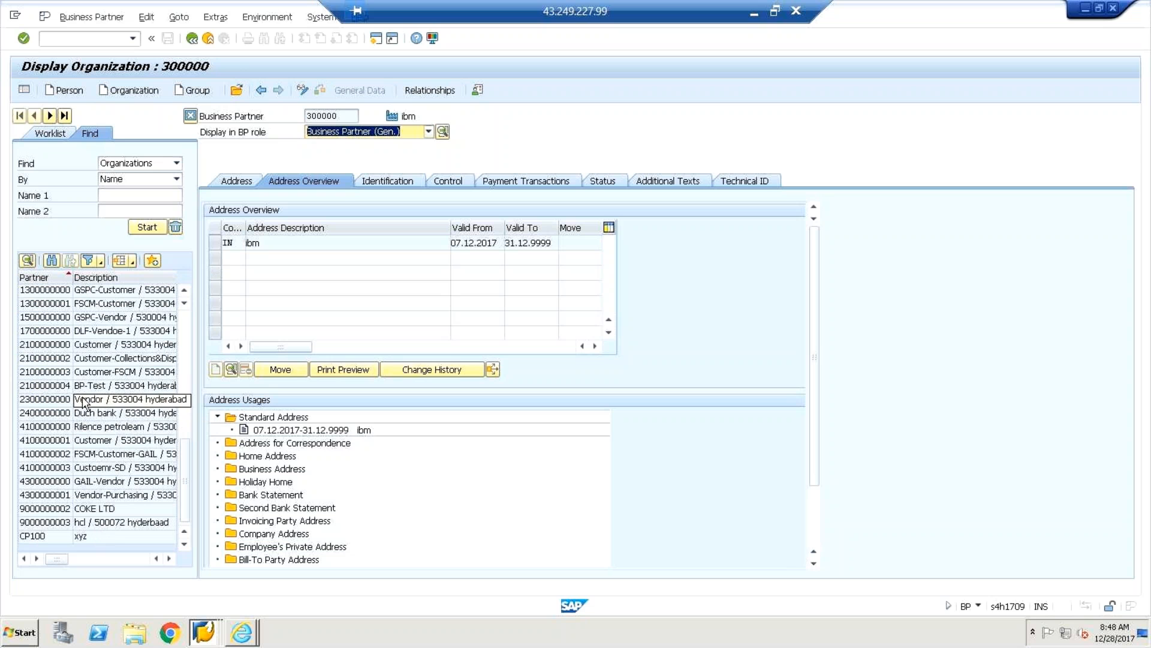
double_click(80, 376)
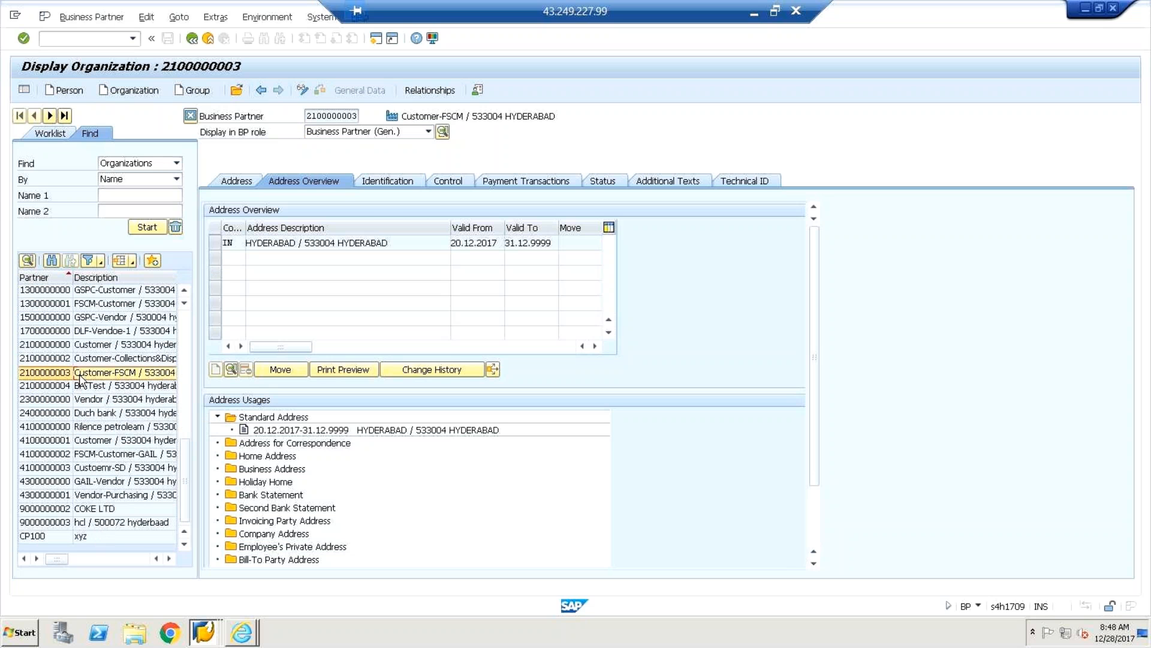
click(427, 133)
click(427, 132)
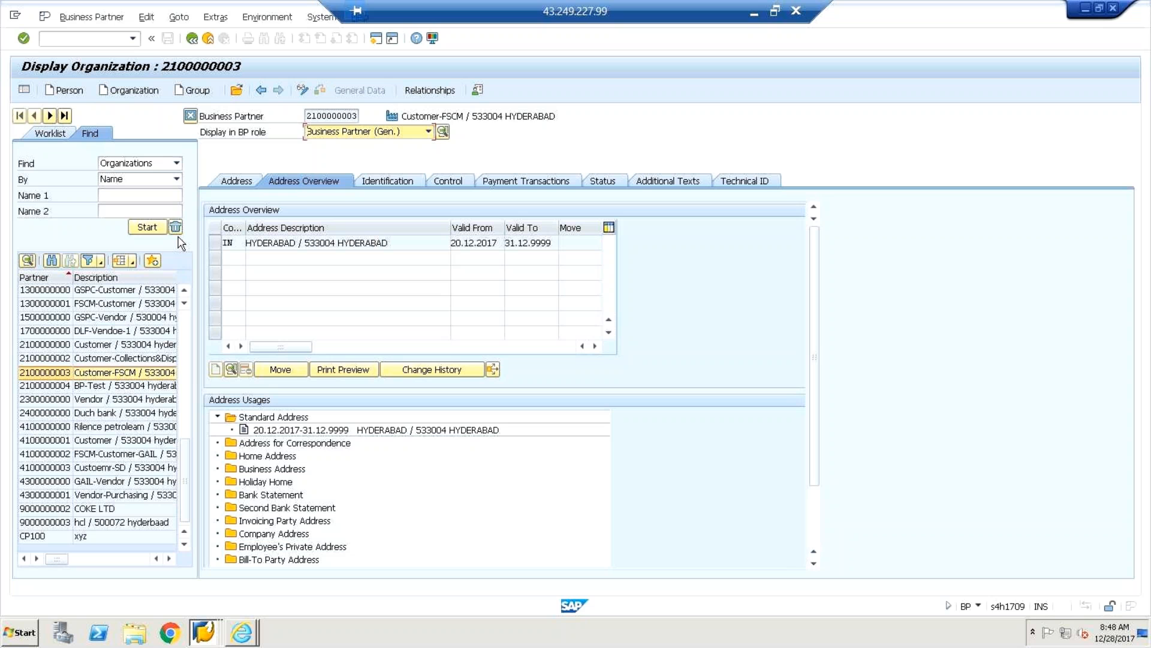
click(123, 358)
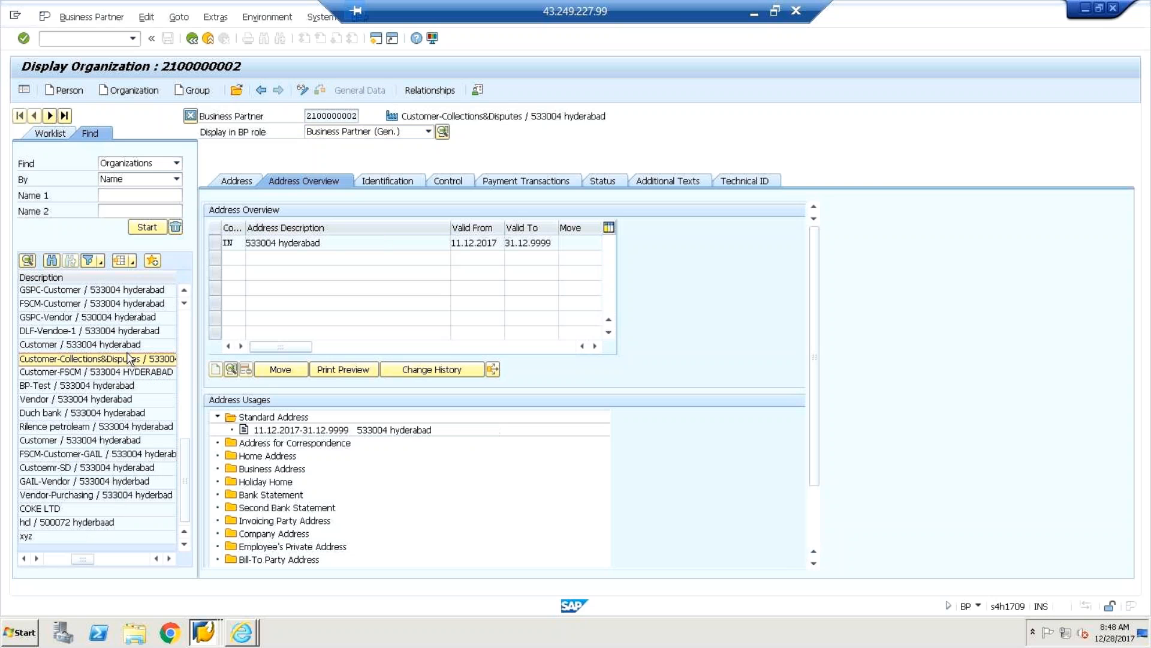
click(126, 346)
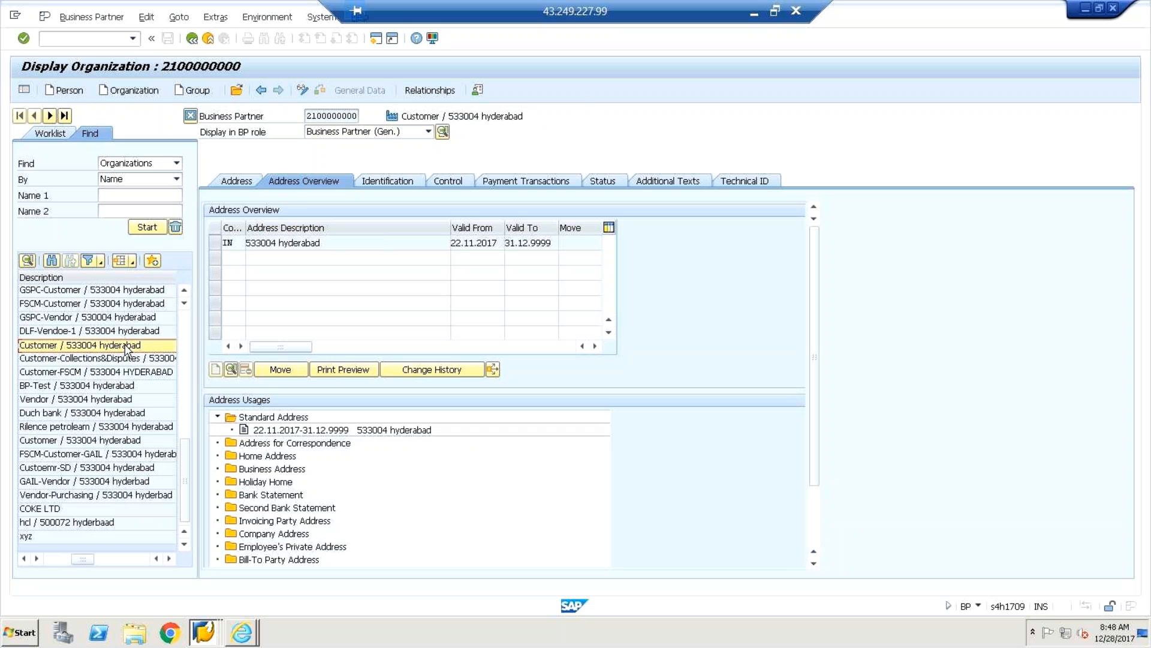
ctrl+click(159, 332)
drag(186, 453, 186, 325)
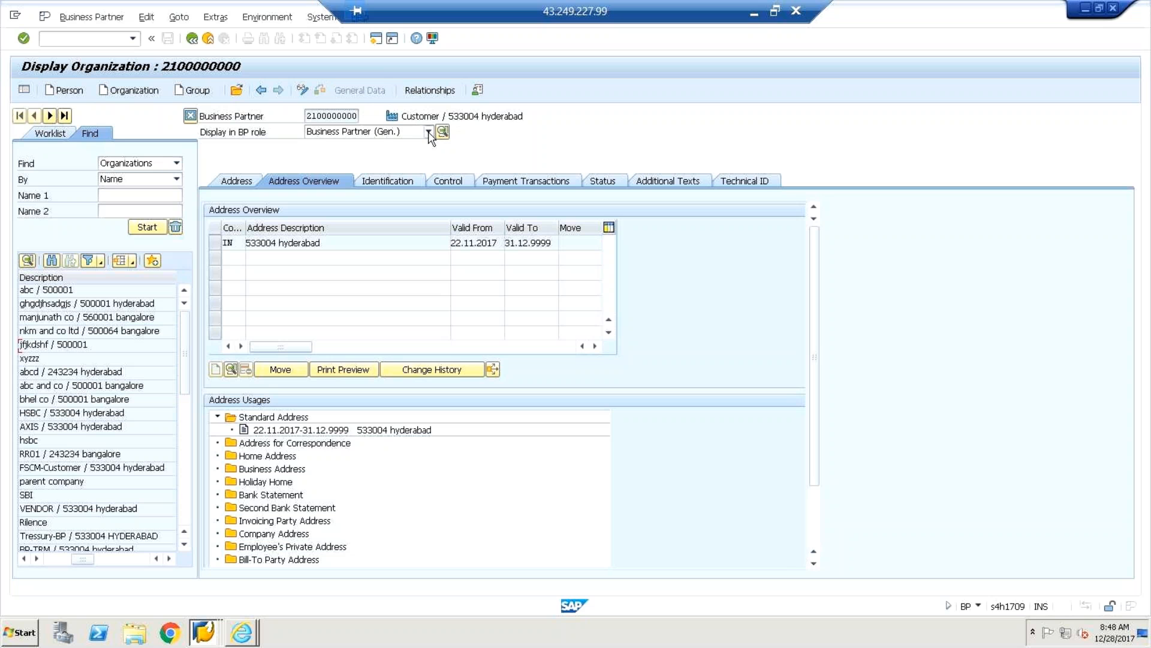
Start /nse16n and search for tables matching BUT*.
click(92, 41)
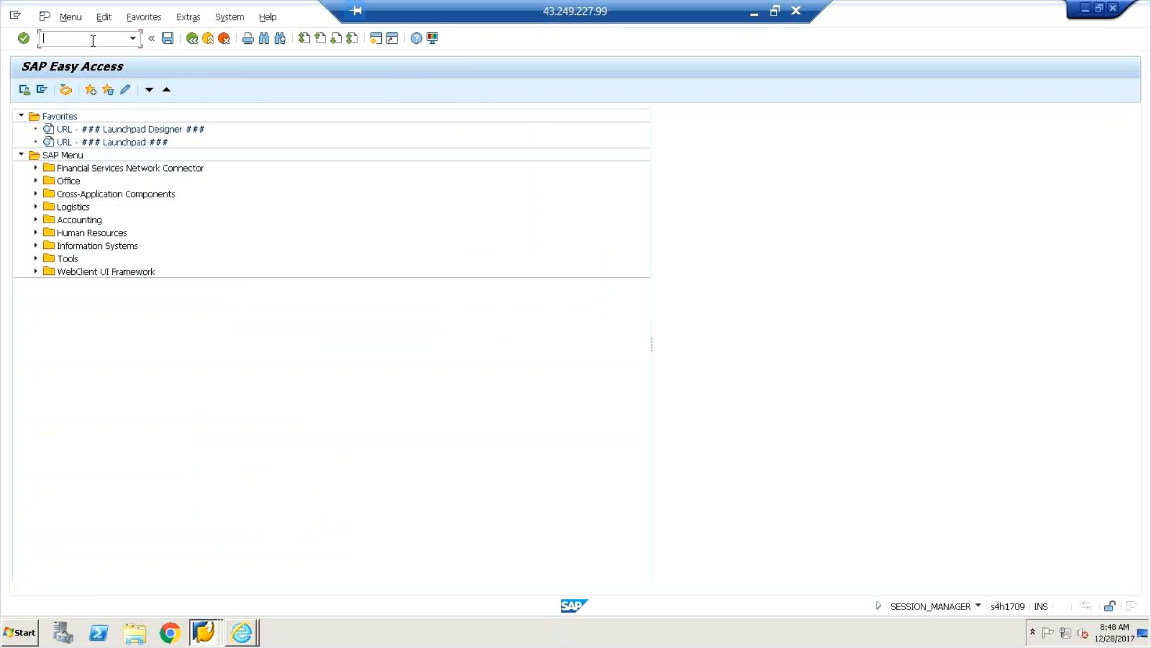
text(/n)
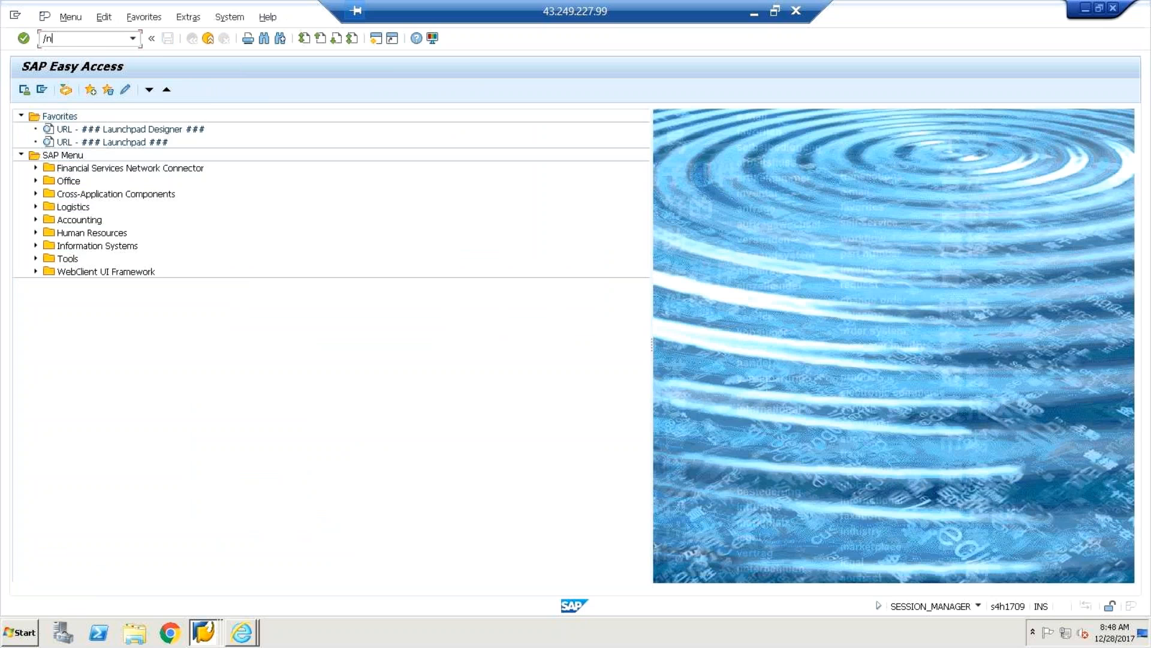
text(se16n)
key(Return)
click(153, 115)
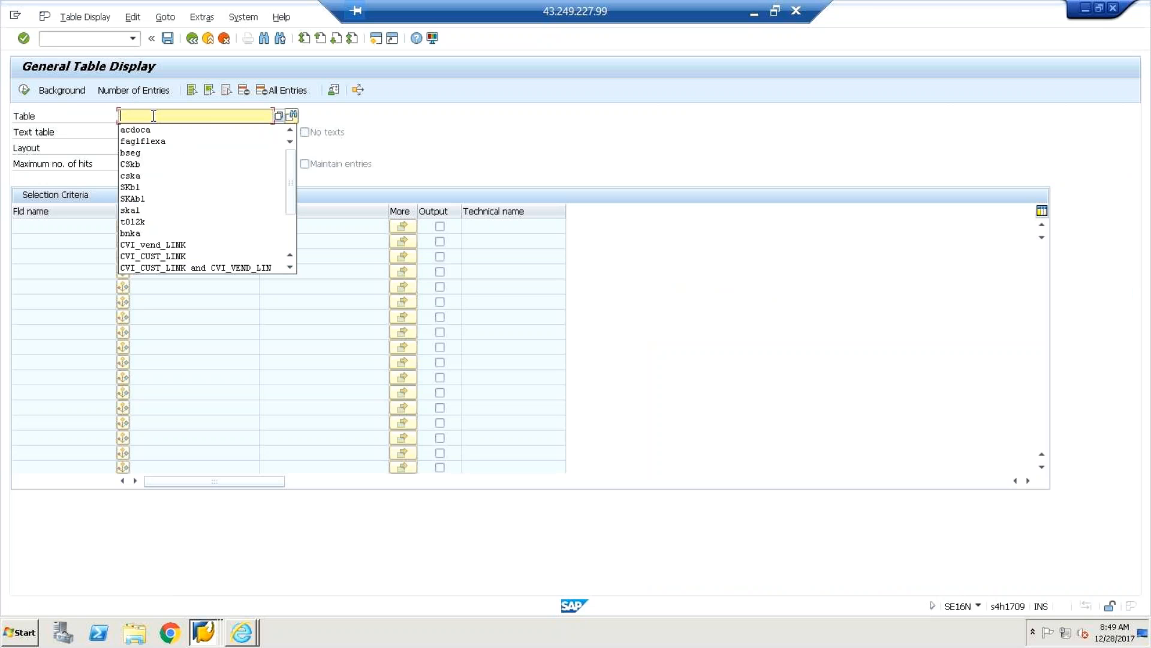
text(bi)
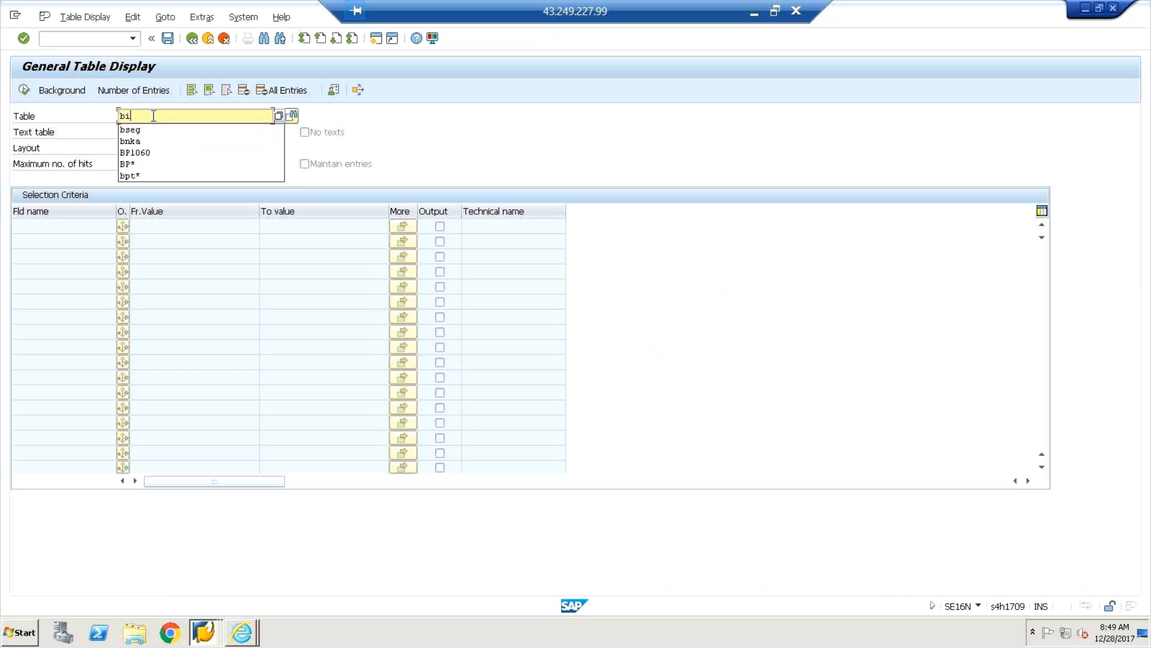
key(BackSpace)
text(ut)
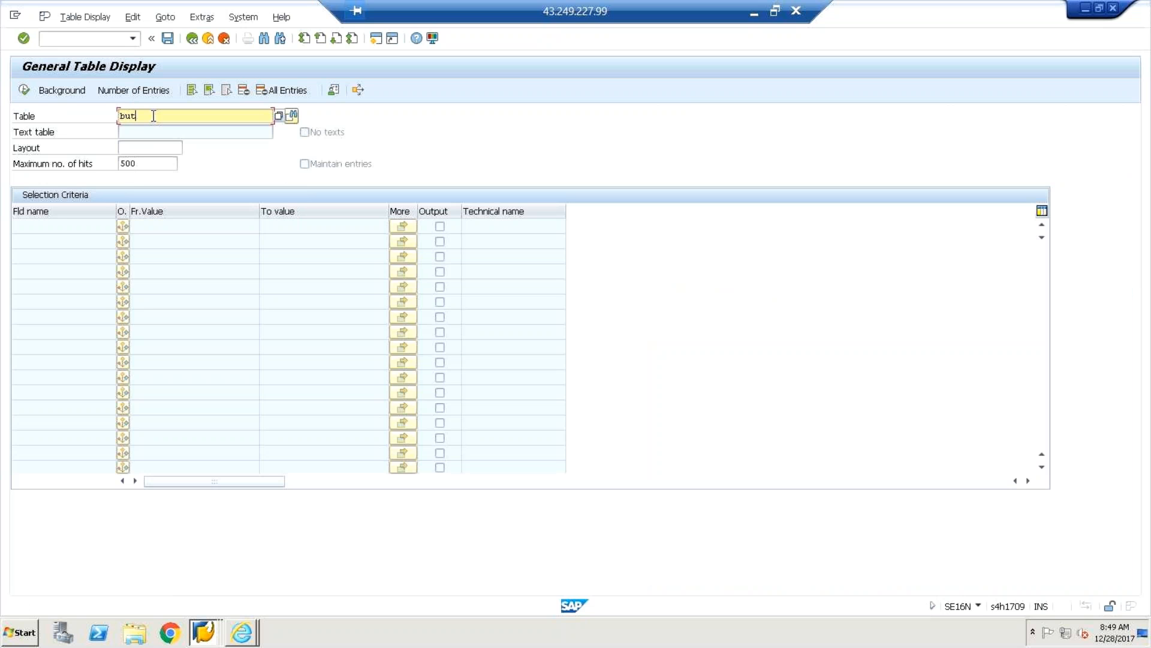
text(*)
key(Return)
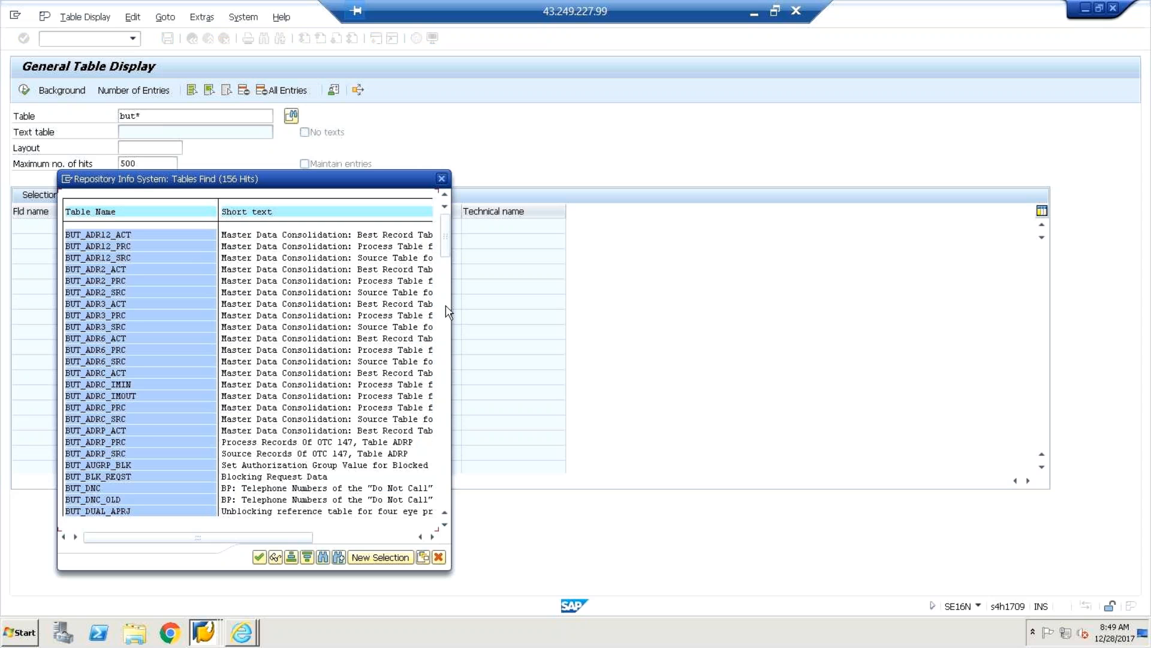
Pick table BUT001 from the BUT* search results.
scroll(443, 282, down, 5)
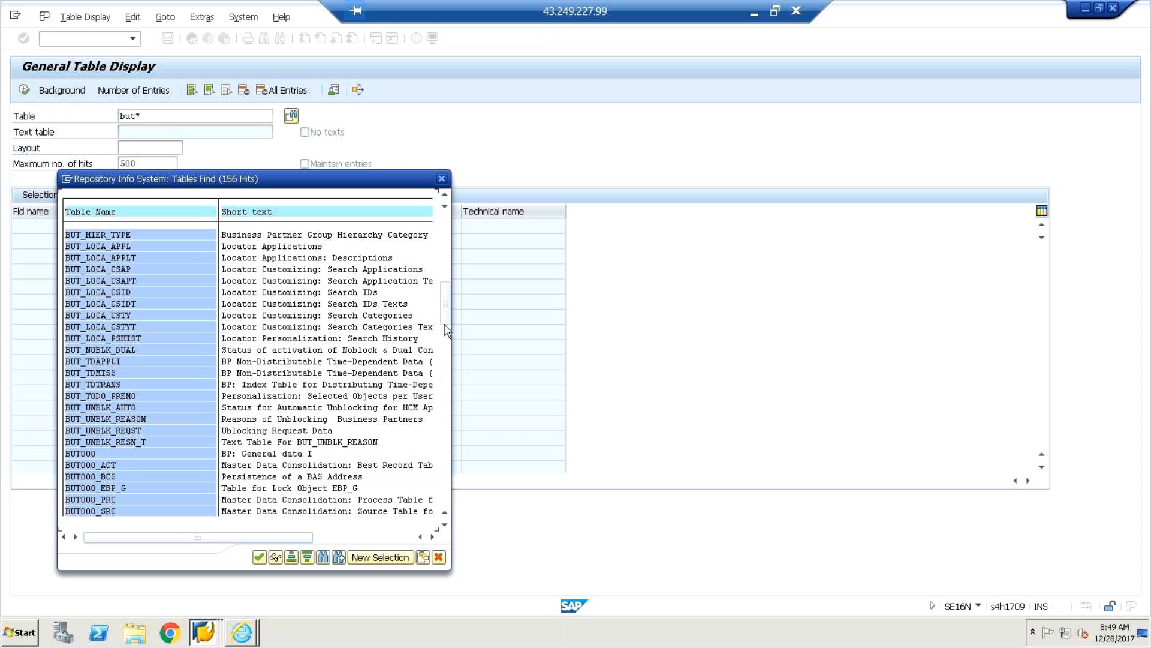
click(446, 387)
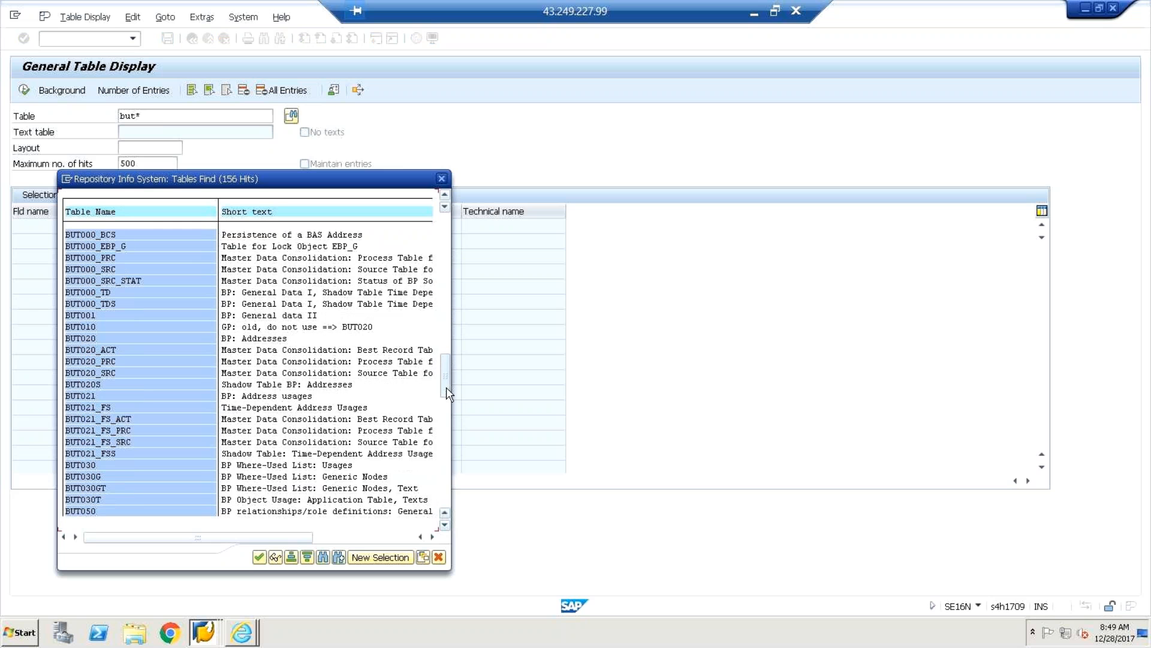
click(446, 387)
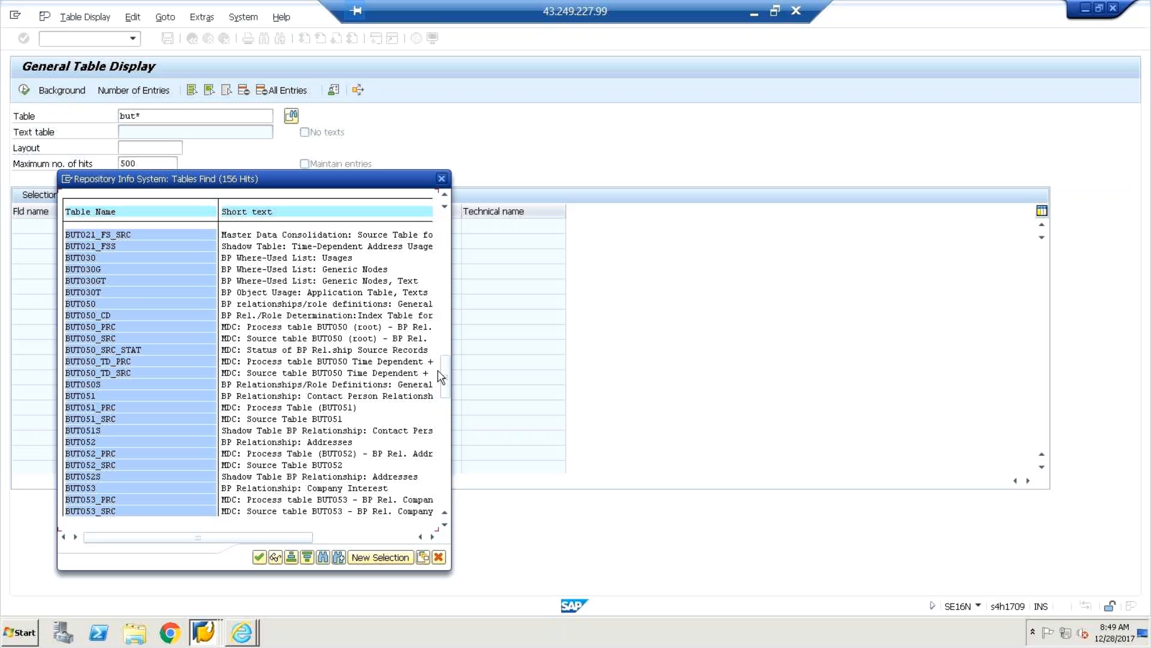
mouse_move(444, 378)
mouse_down()
mouse_move(447, 498)
mouse_move(447, 359)
mouse_up()
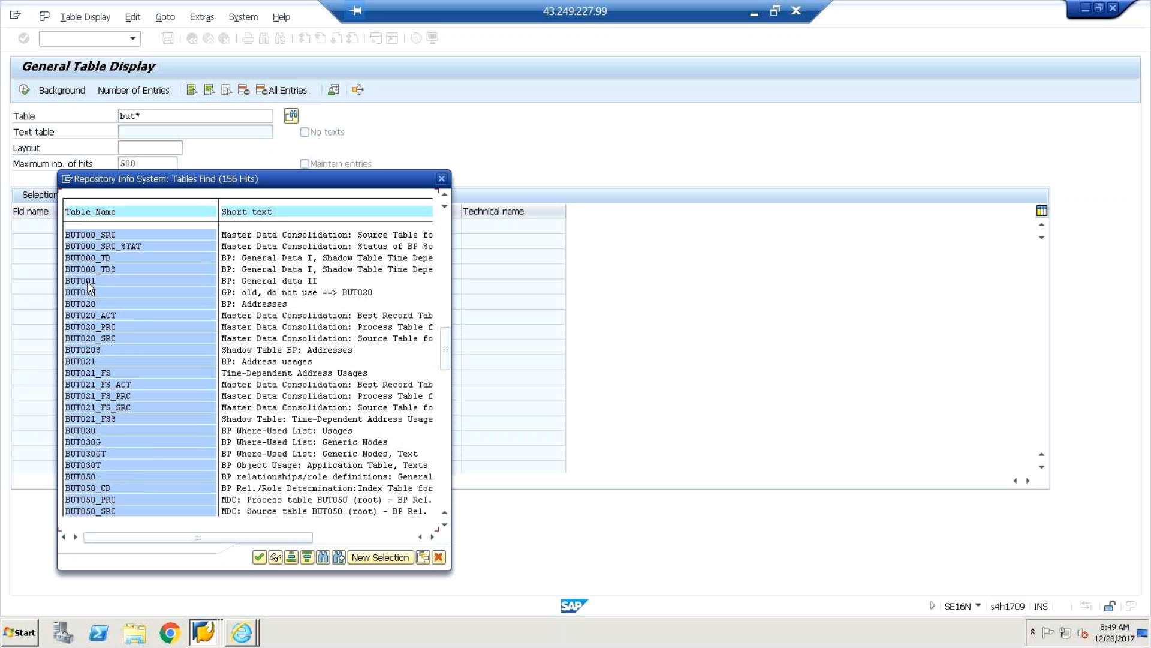
double_click(88, 283)
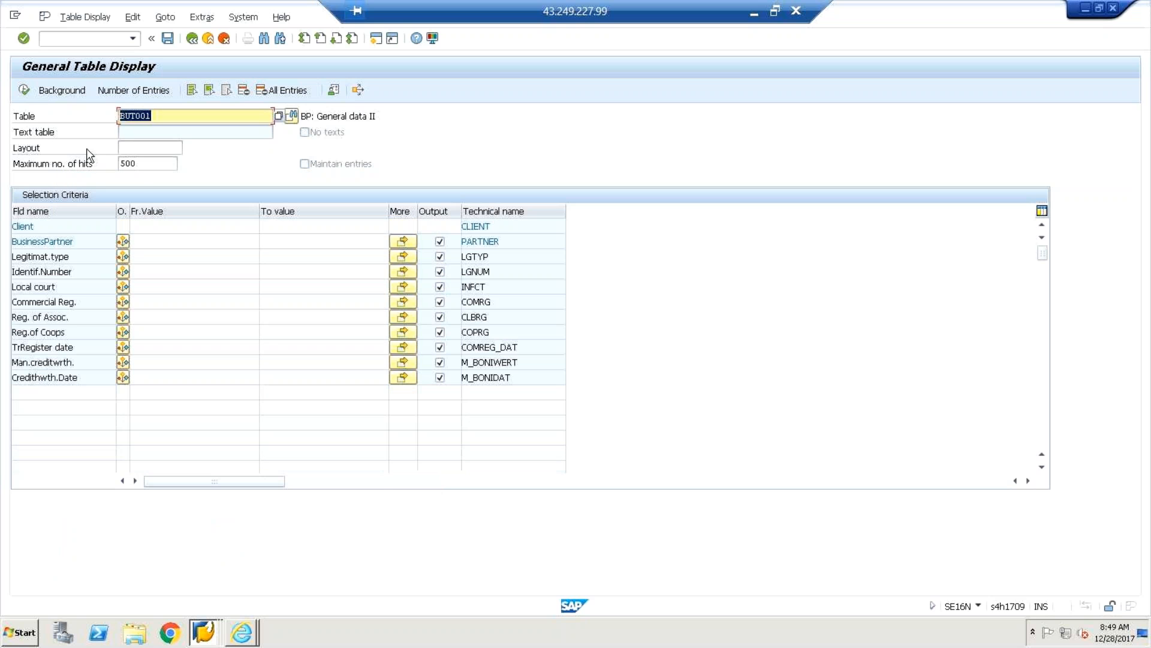
Change the table to BUT010 and run the display.
click(150, 244)
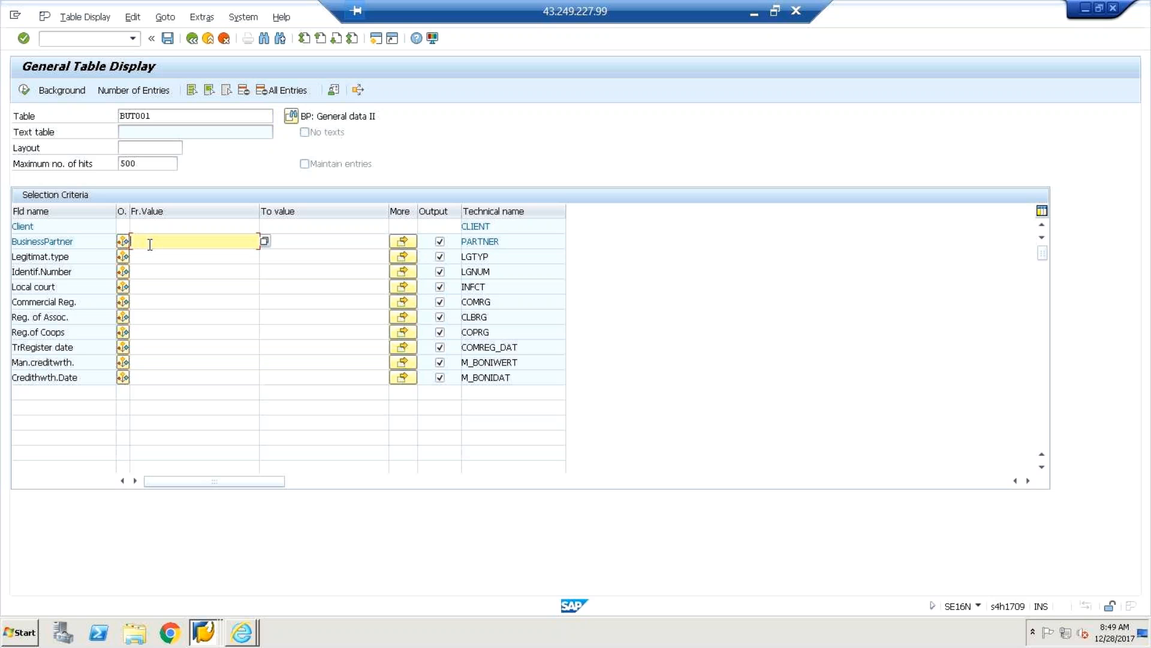
click(163, 119)
key(BackSpace)
key(BackSpace)
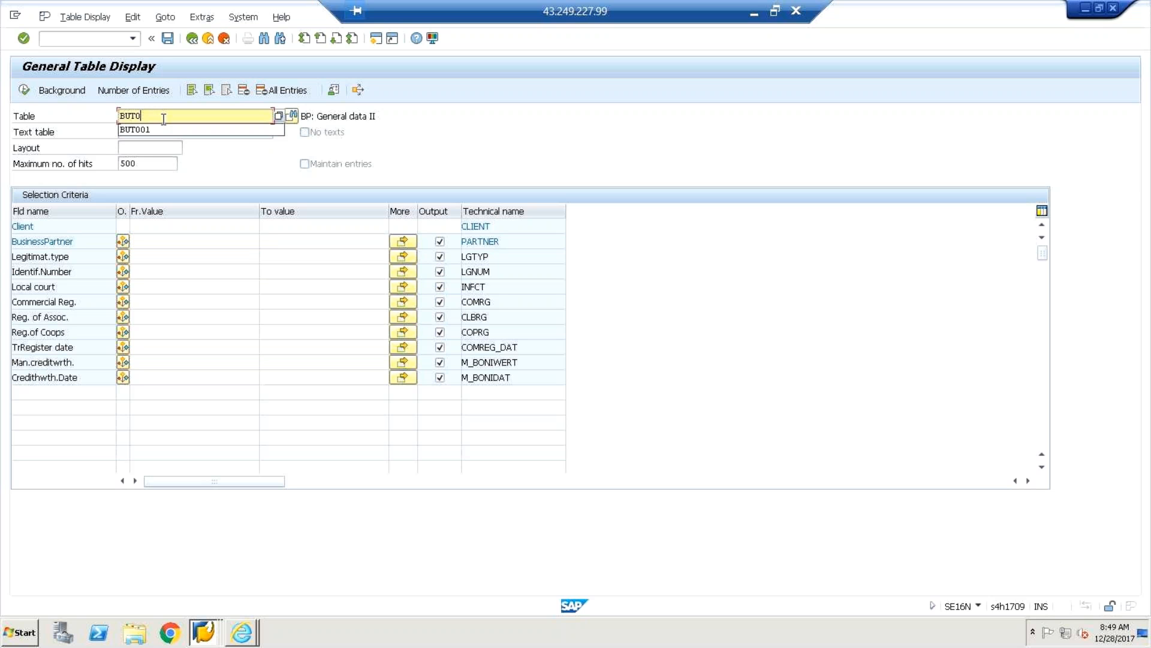
text(10)
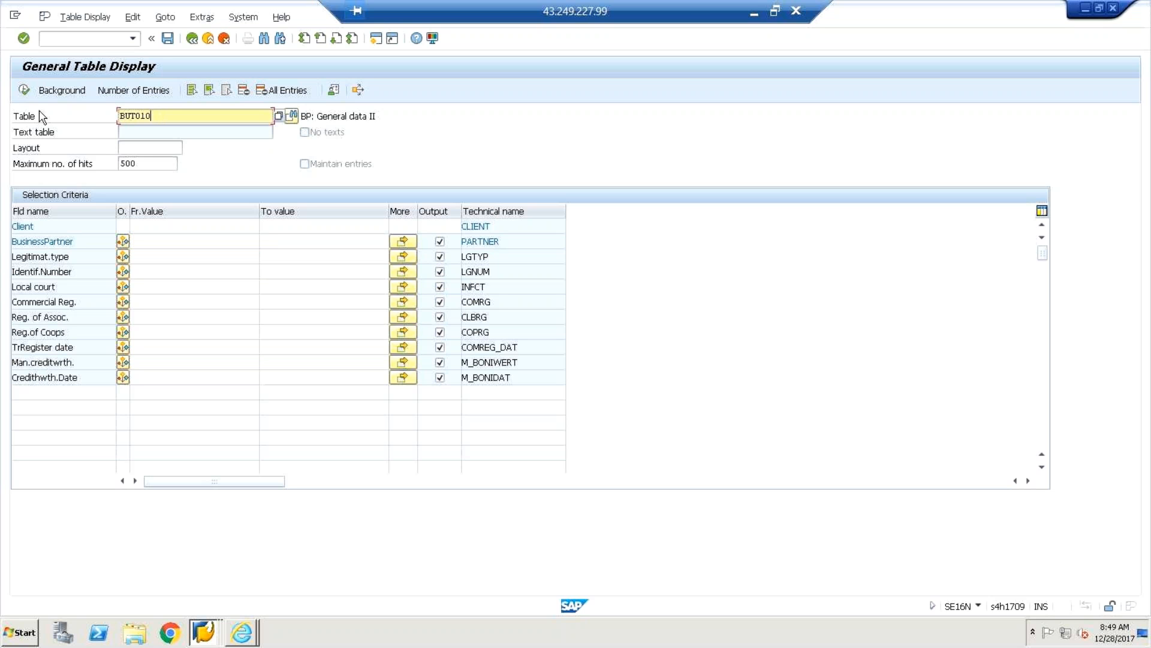
click(24, 90)
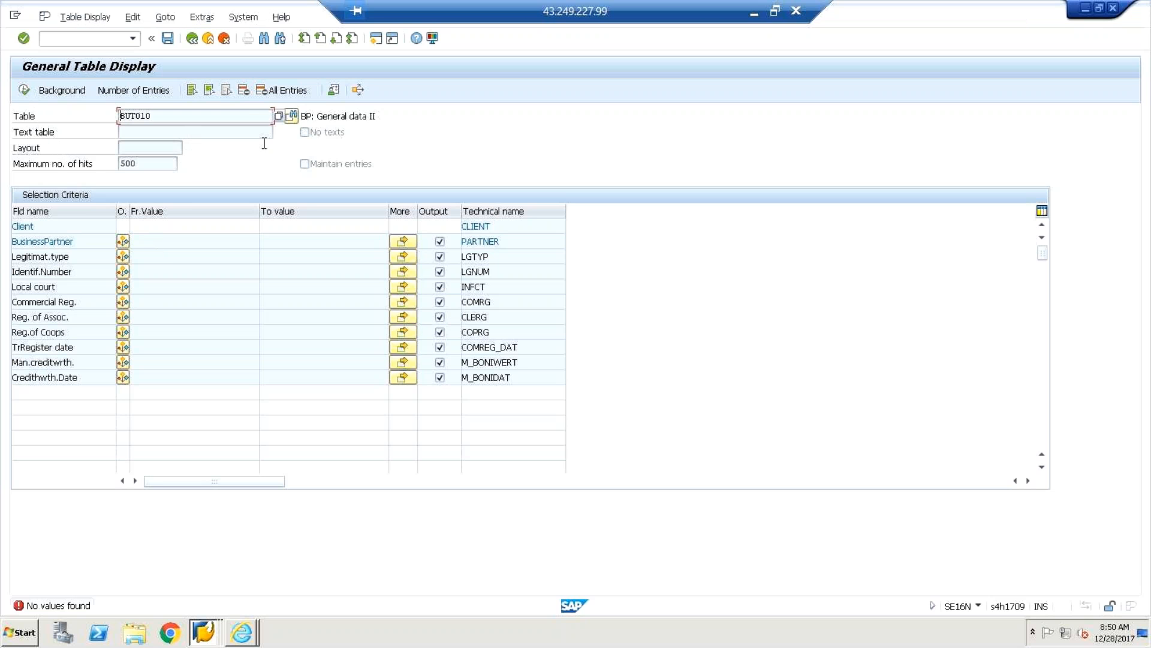
After BUT010 returns no values, restart /nse16n and run BUT010 again.
click(222, 40)
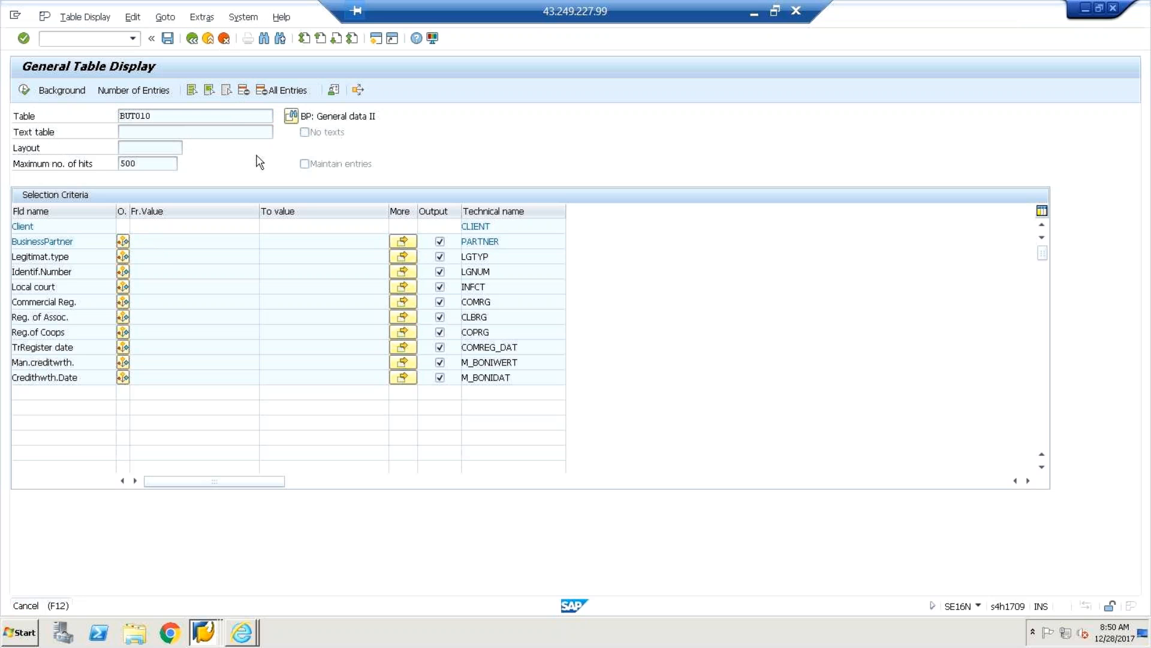
text(/nse16n)
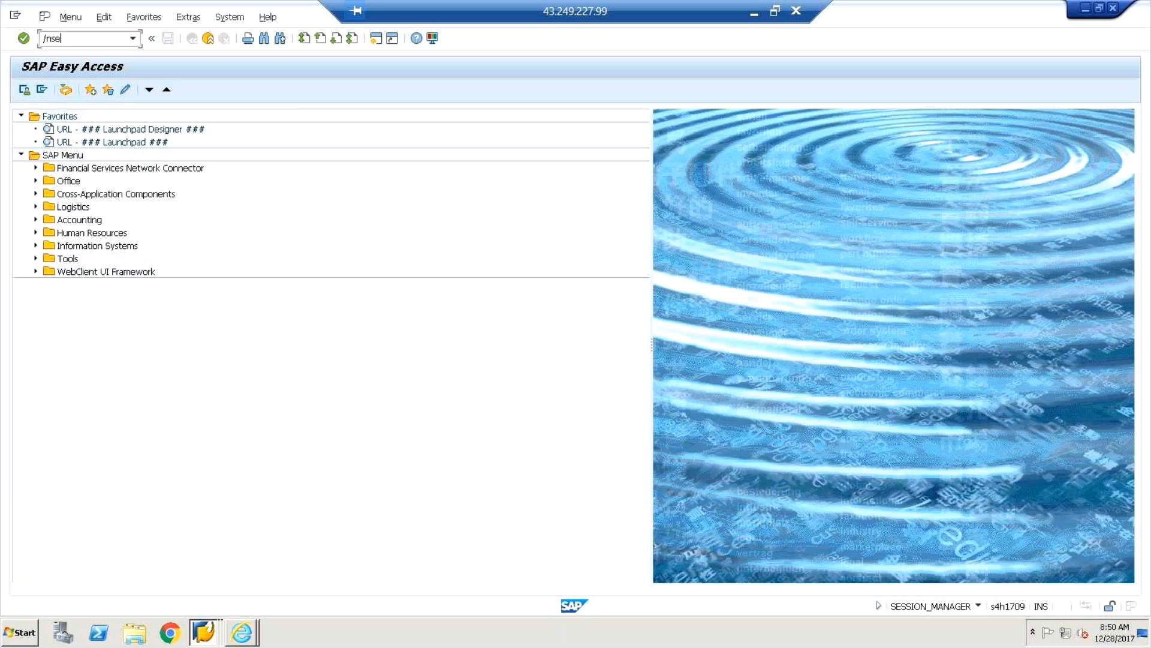
key(Return)
click(165, 115)
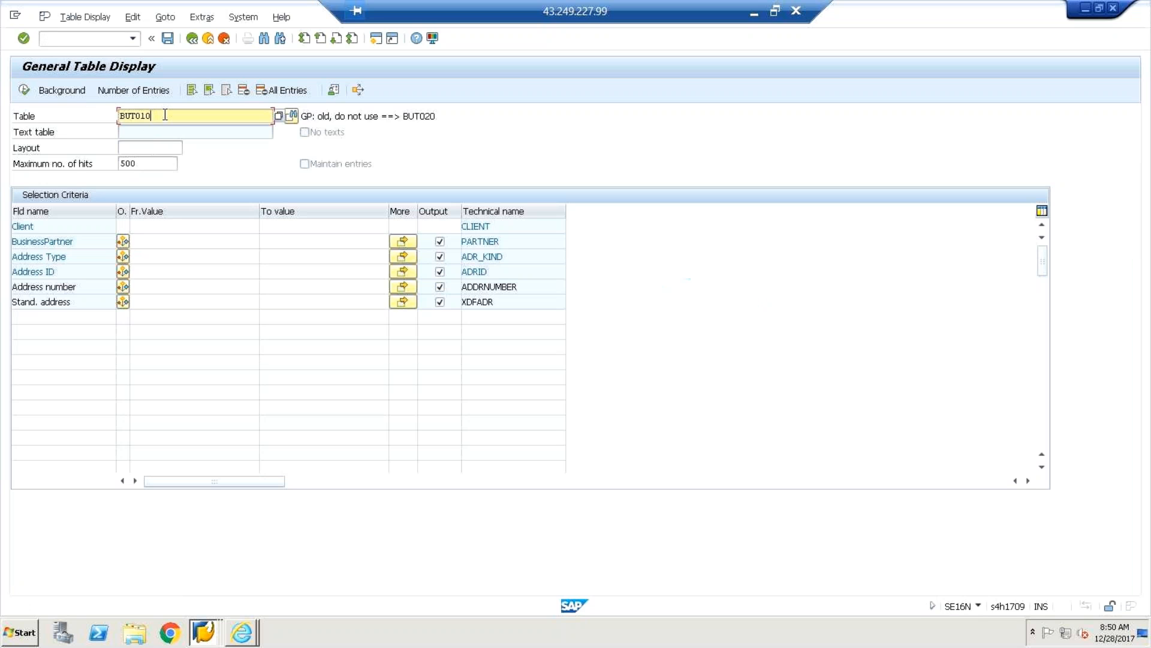
click(23, 90)
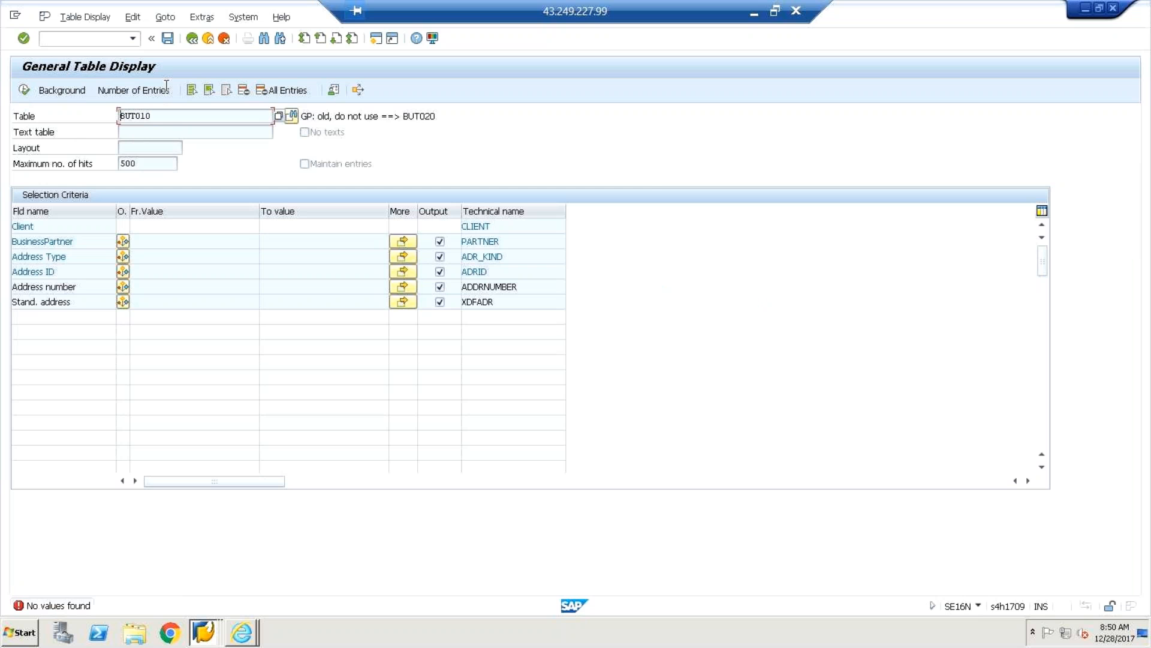
Rerun SE16N from history with table BUT001, find no entries, and load its selection fields.
click(224, 39)
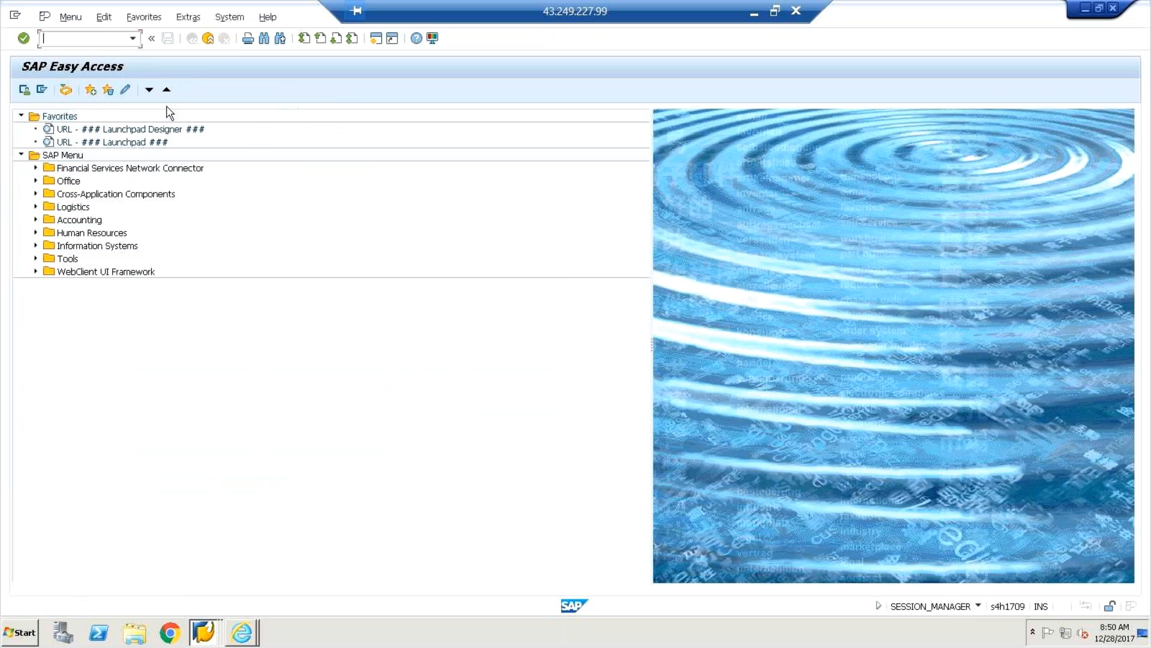
click(132, 39)
click(107, 53)
key(Return)
click(190, 115)
key(BackSpace)
key(BackSpace)
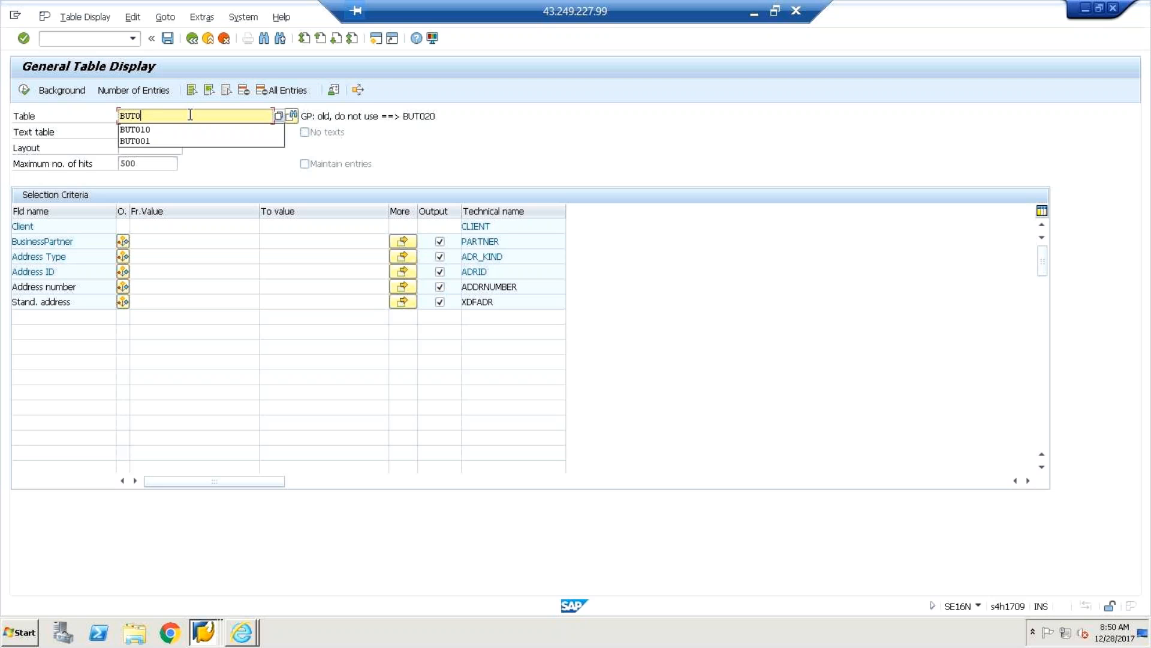
click(156, 140)
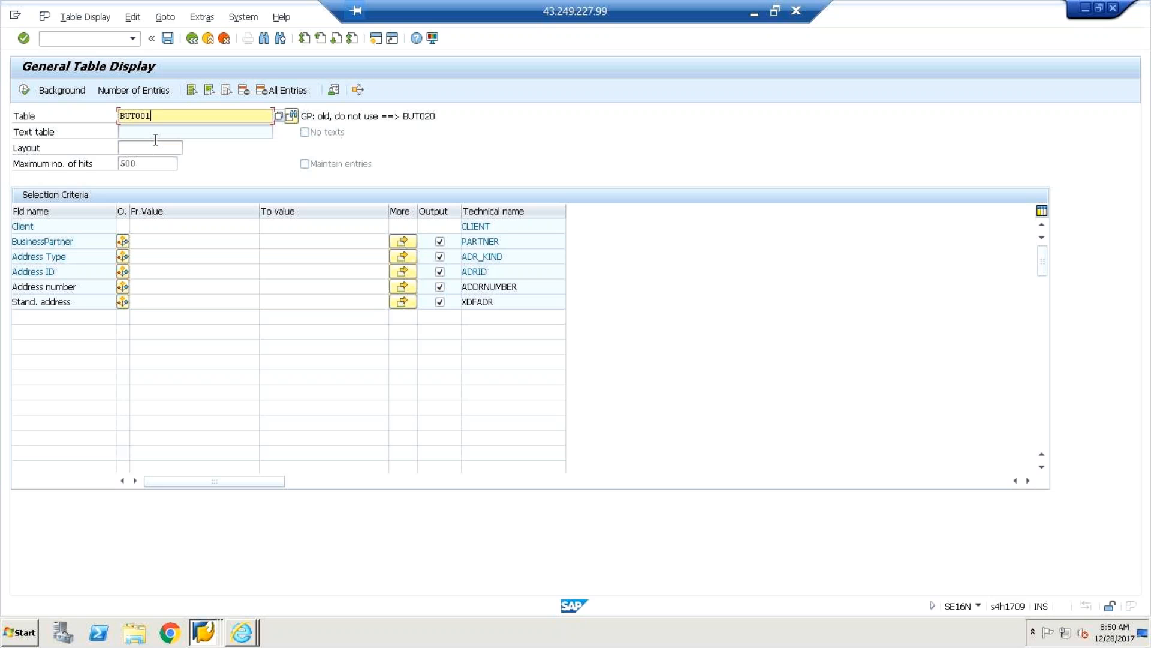
click(25, 91)
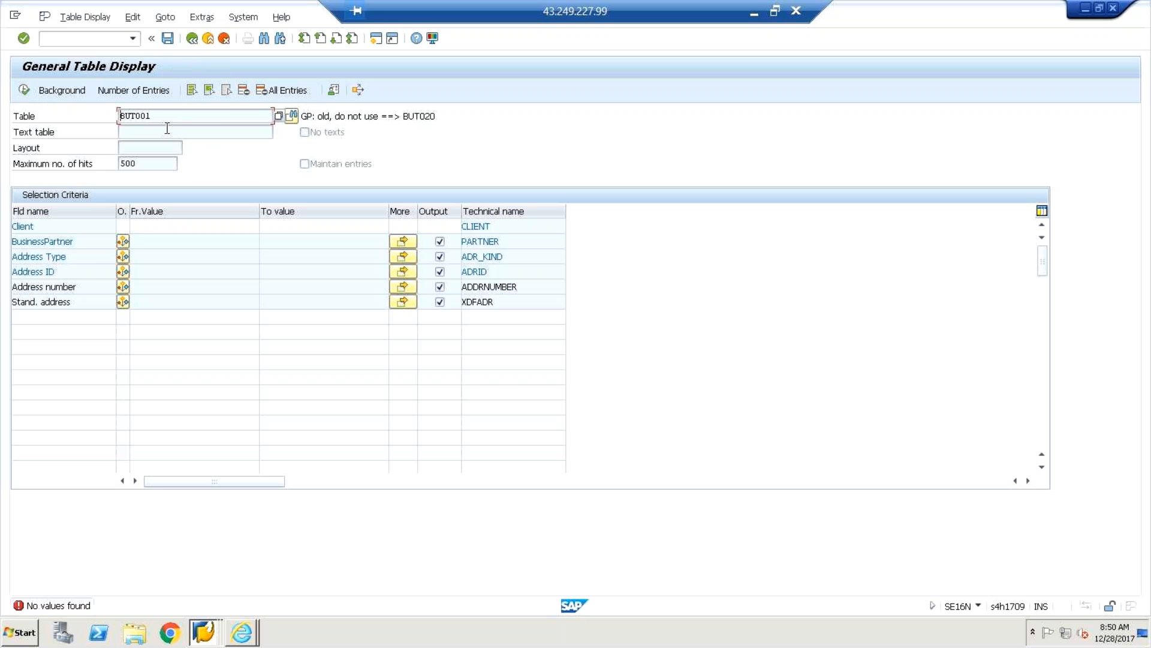
key(Return)
key(BackSpace)
key(BackSpace)
key(BackSpace)
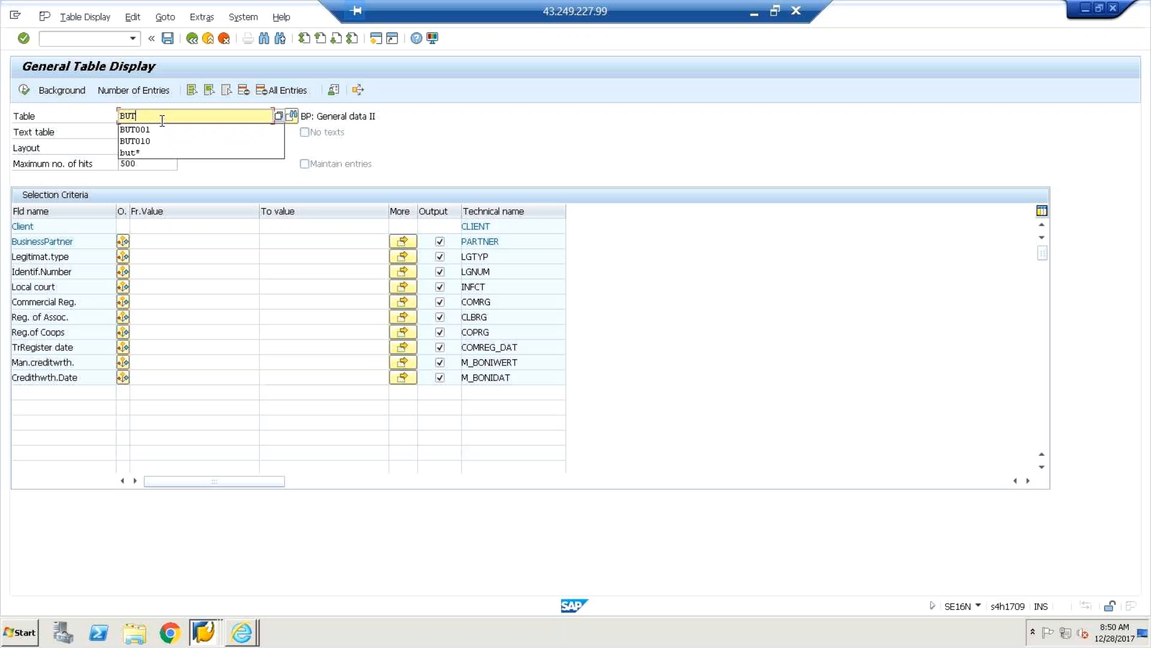
Search BUT* (156 tables), scroll through the hits and pick BUT020 (BP: Addresses).
text(*)
key(Return)
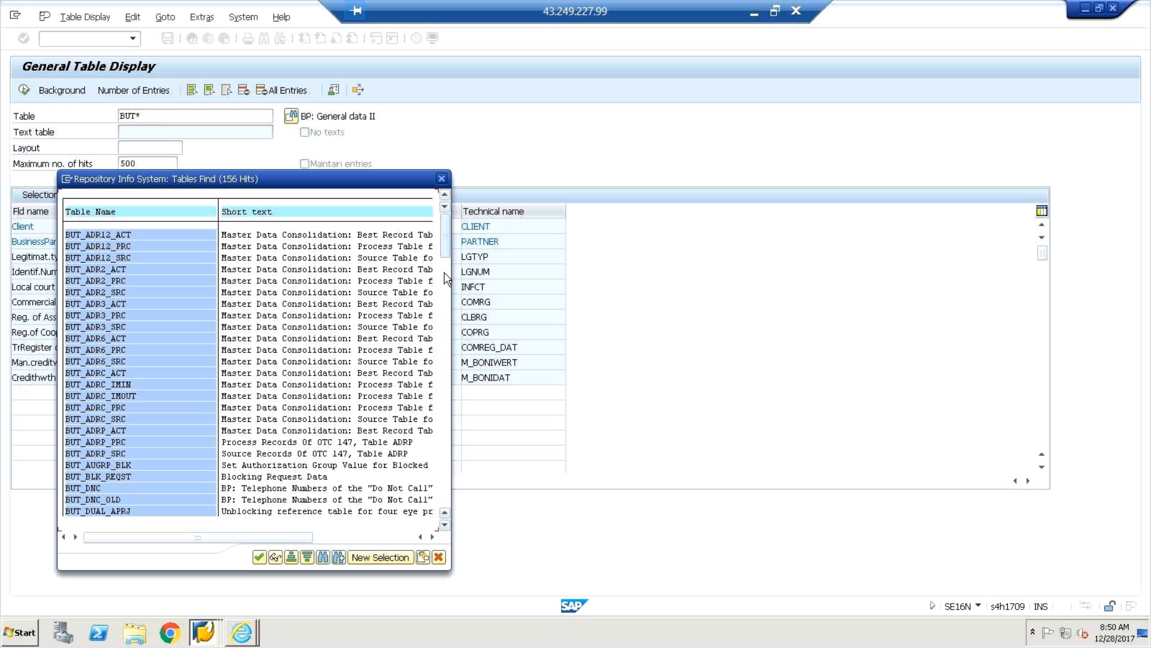
mouse_move(446, 281)
mouse_down()
mouse_move(447, 301)
mouse_move(445, 281)
mouse_up()
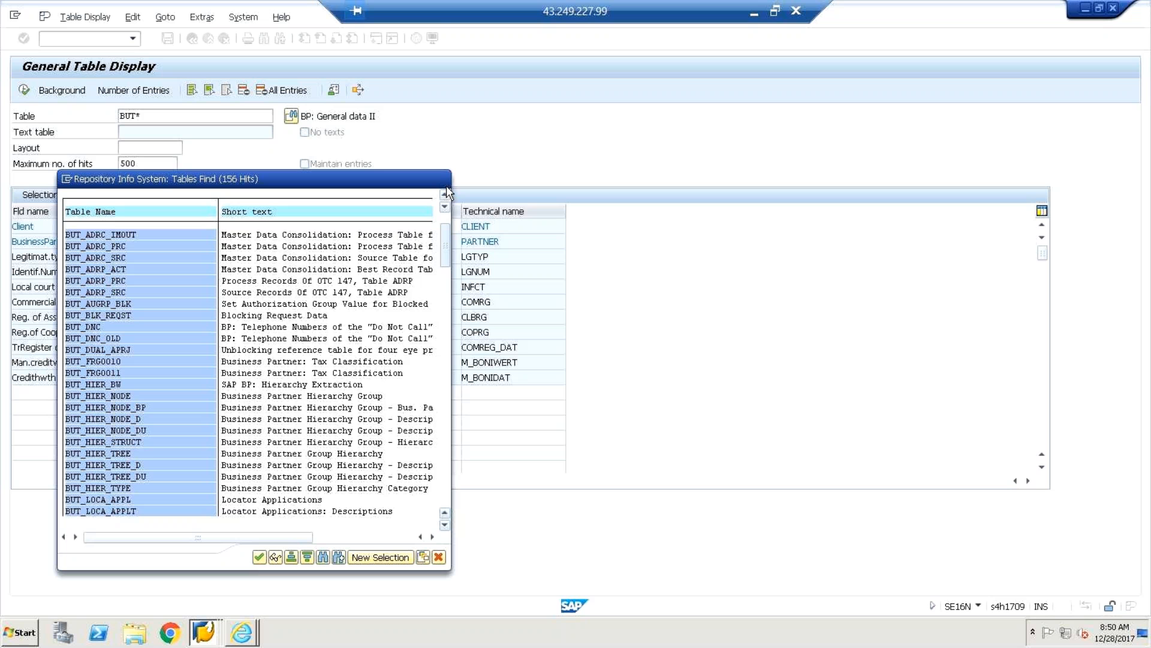
click(444, 194)
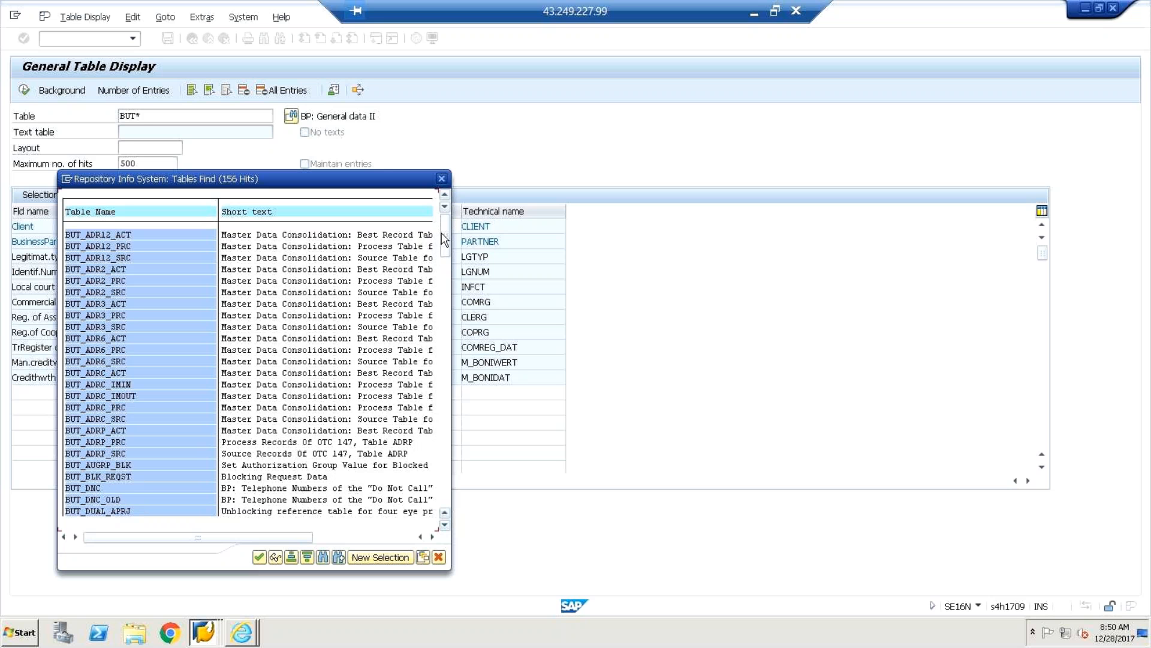
click(445, 270)
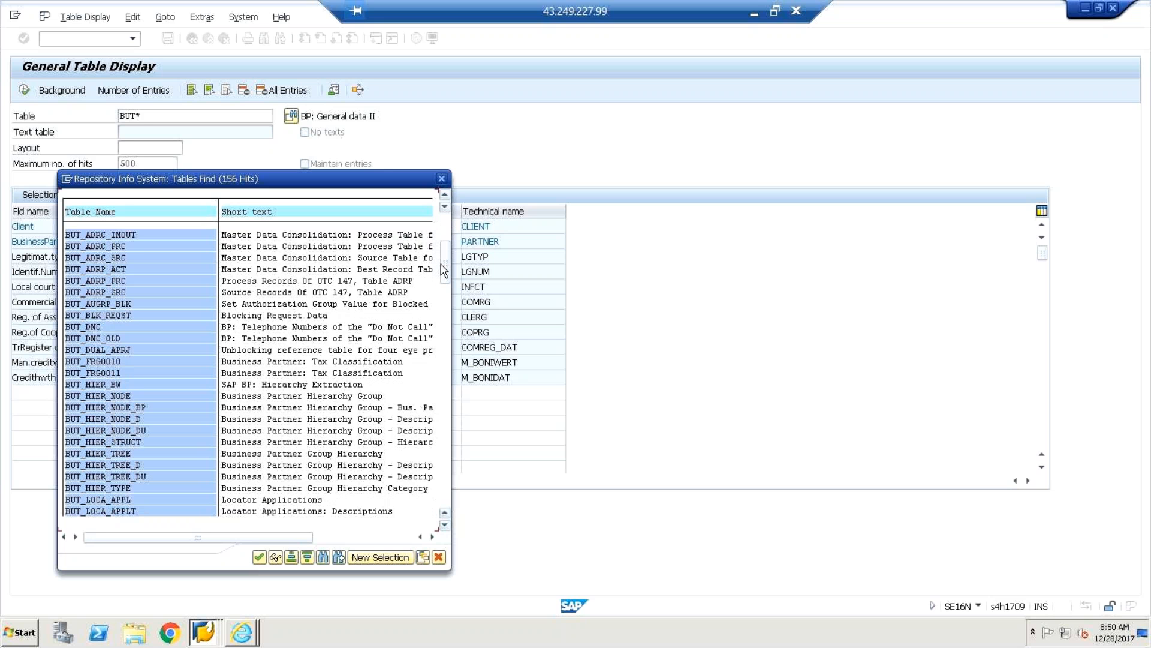
click(445, 292)
click(445, 318)
click(445, 334)
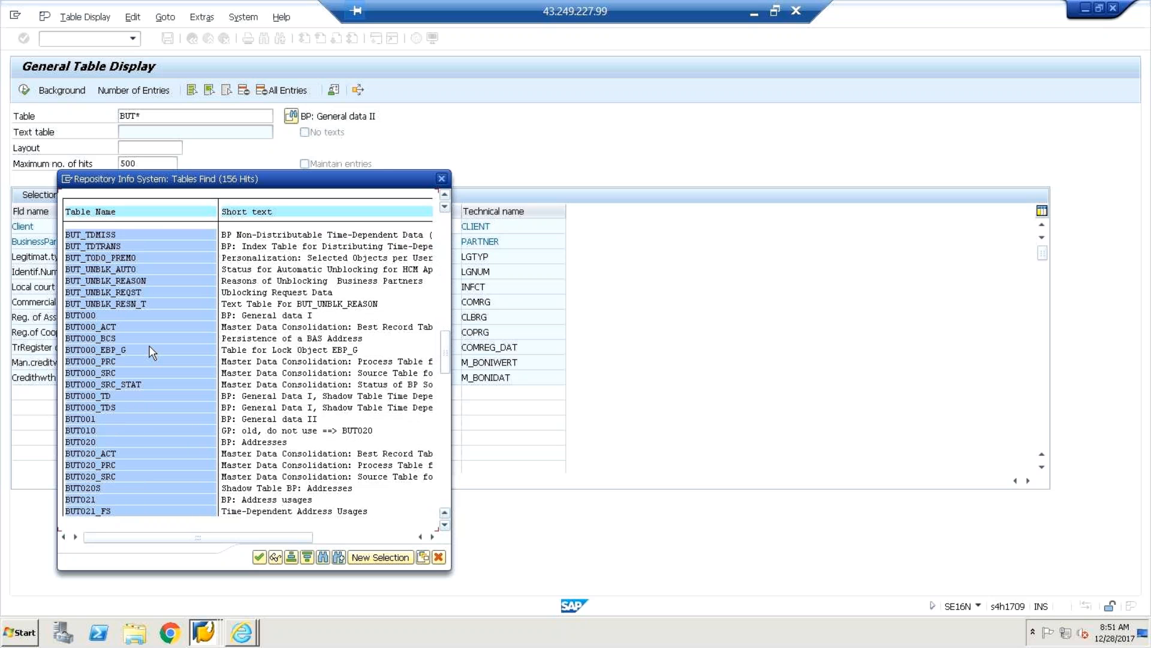
scroll(122, 333, down, 5)
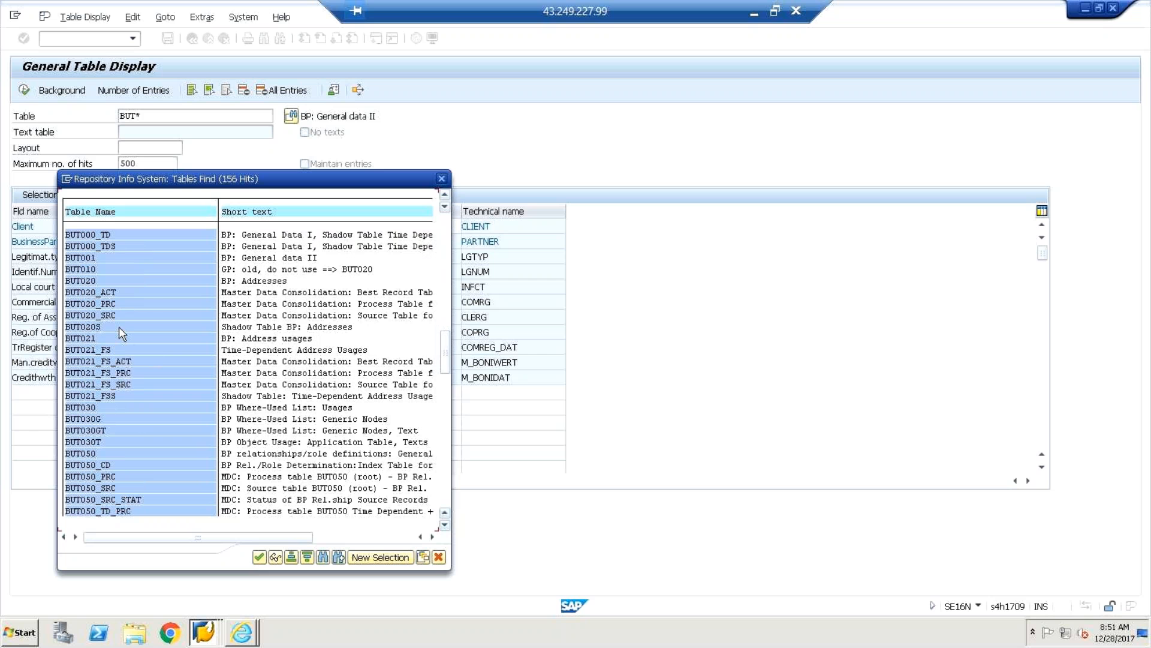
click(92, 268)
double_click(91, 280)
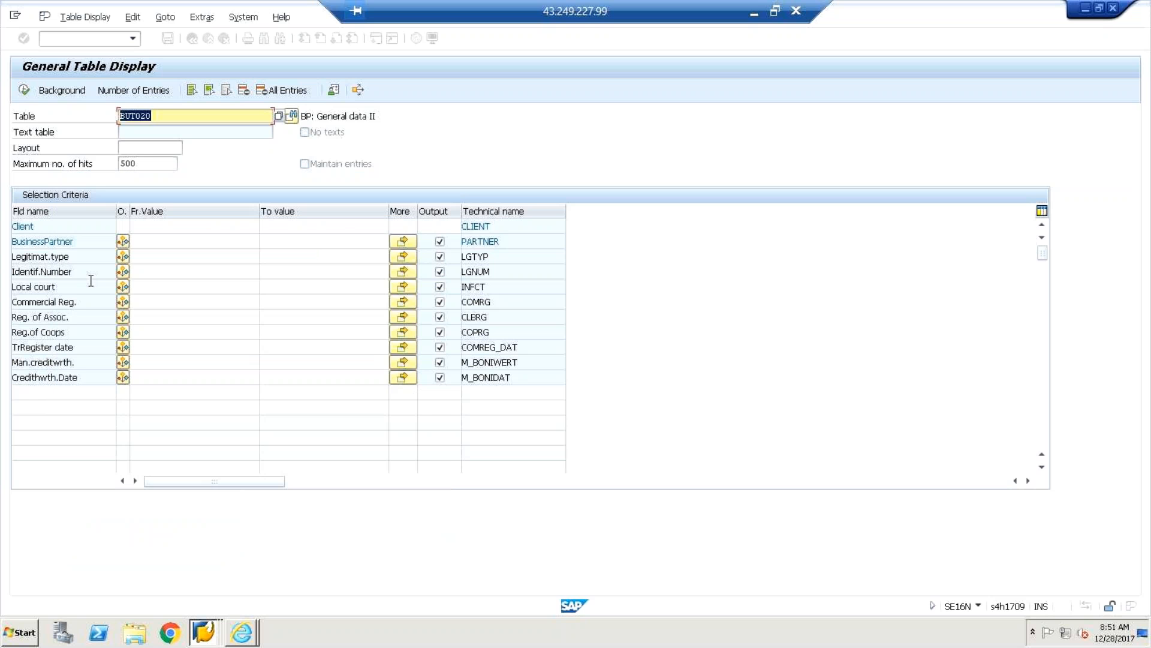
Display the 48 entries of table BUT020, then go back to table selection.
click(25, 92)
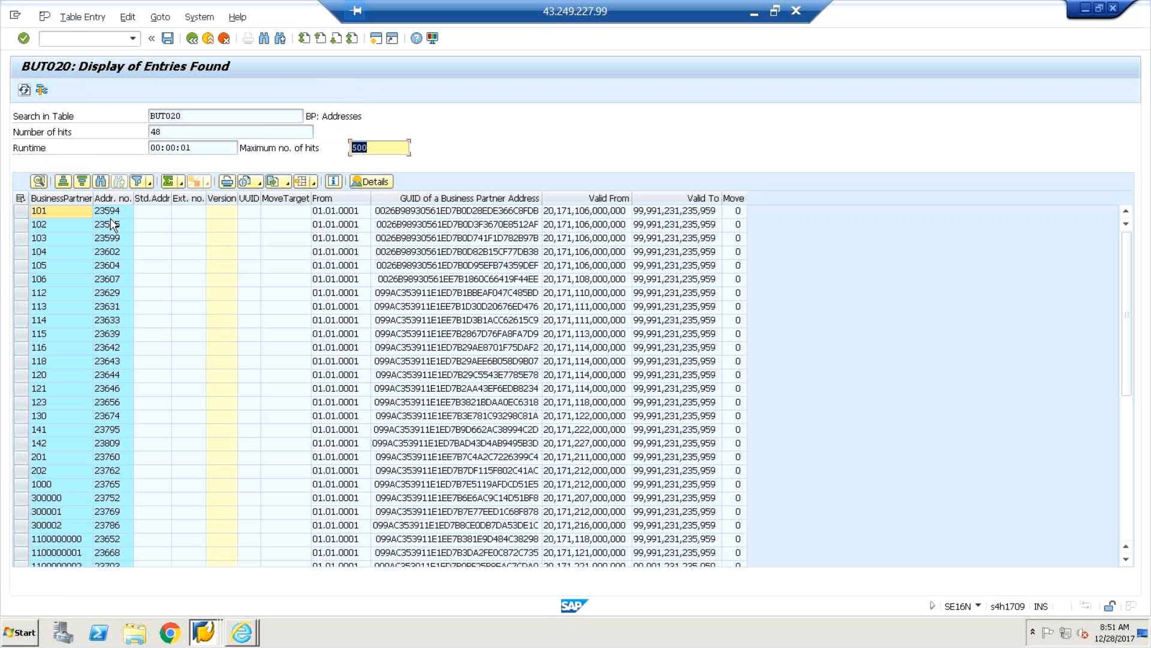
click(109, 224)
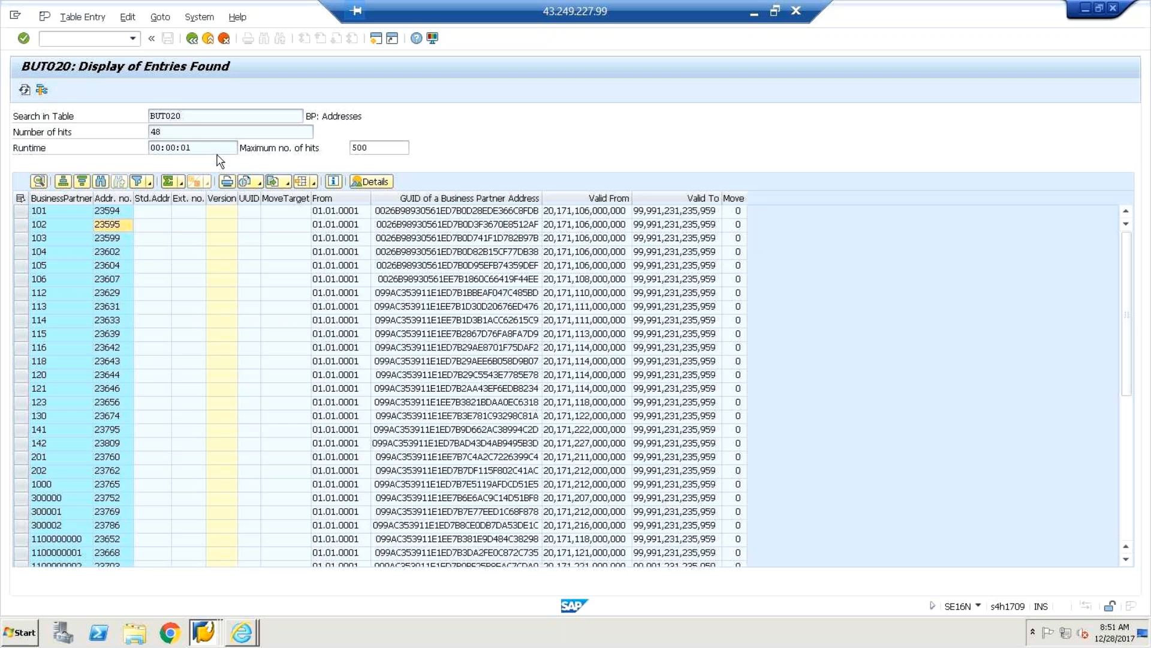
key(F3)
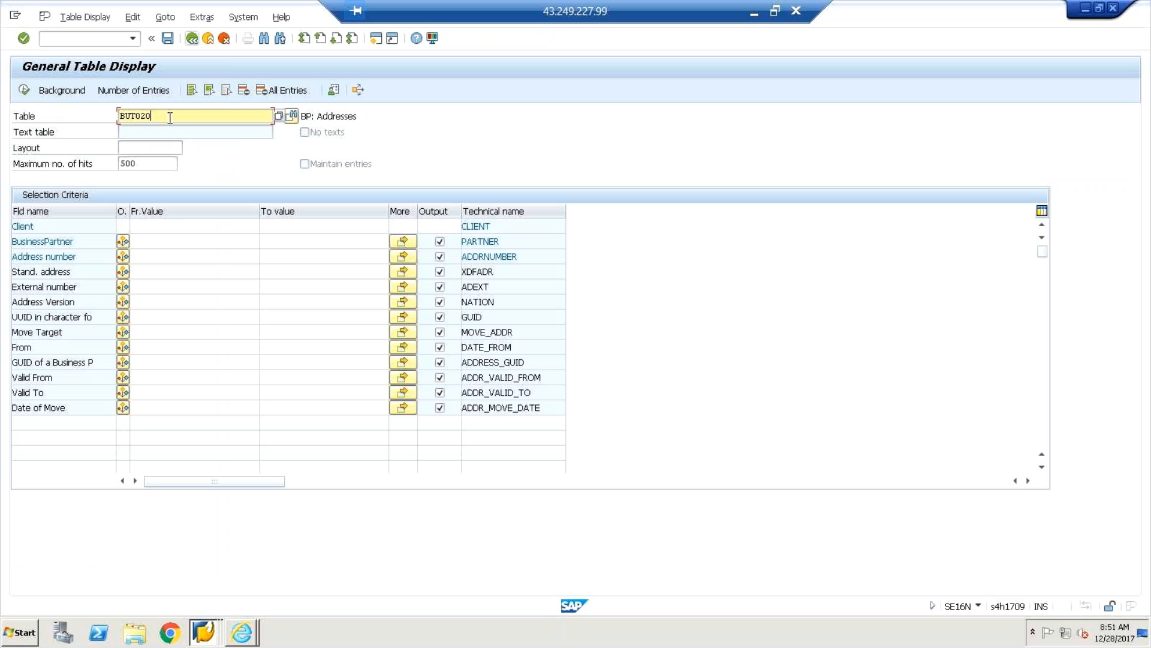
Search BUT020* to see its 5 related tables, close the list, and trim the table name to BUT.
text(*)
key(Return)
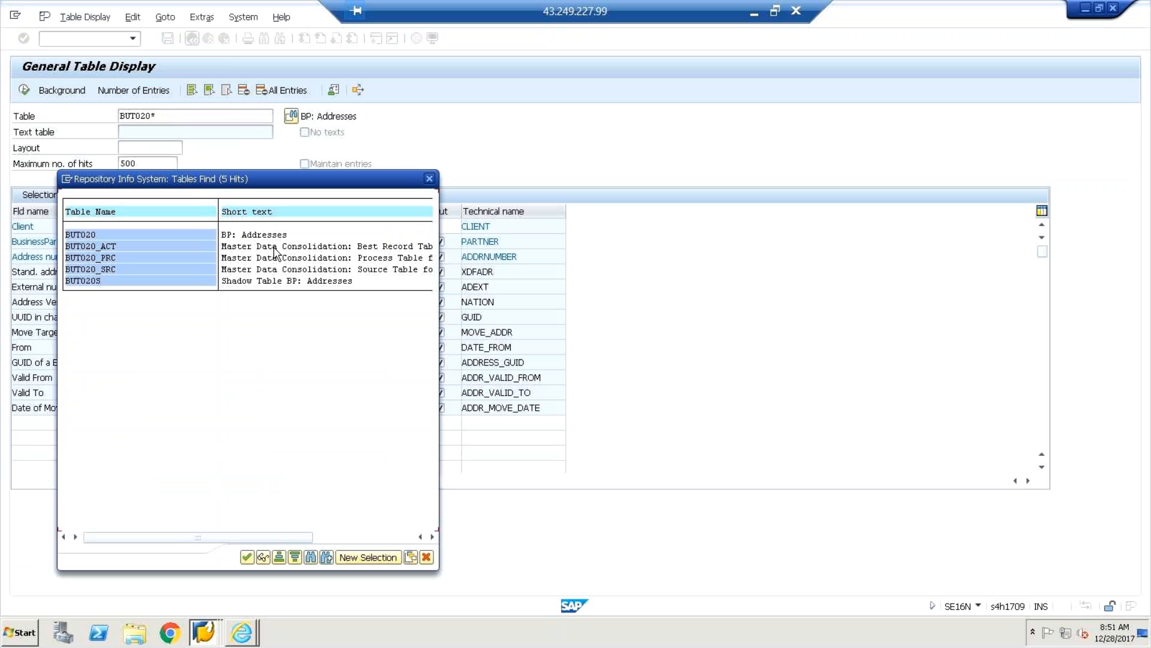
click(274, 250)
click(274, 259)
click(285, 258)
click(285, 246)
click(430, 179)
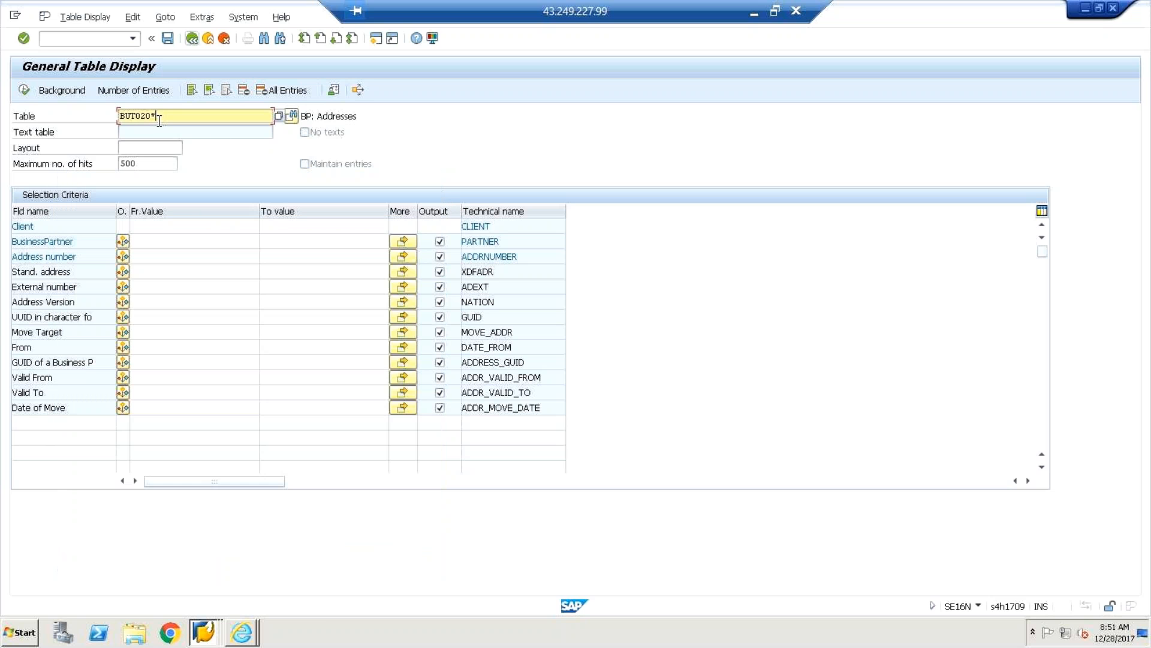
key(BackSpace)
key(BackSpace)
key(BackSpace)
key(BackSpace)
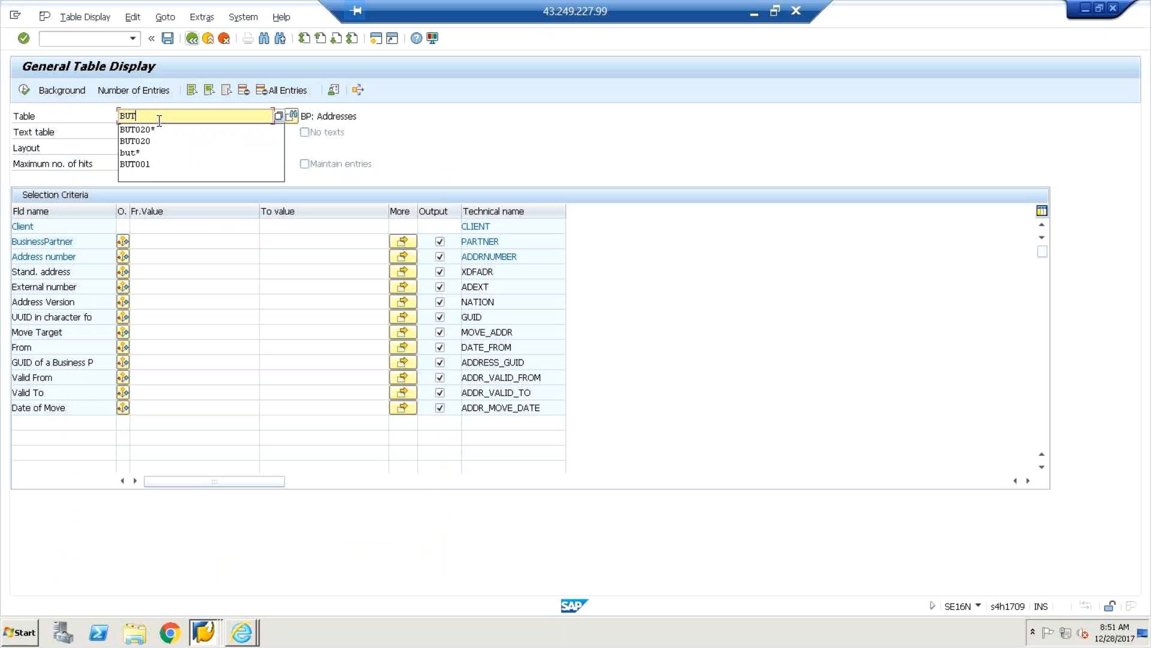
Enter BUT* as the SE16N table name and bring up the matching tables hit list.
text(*)
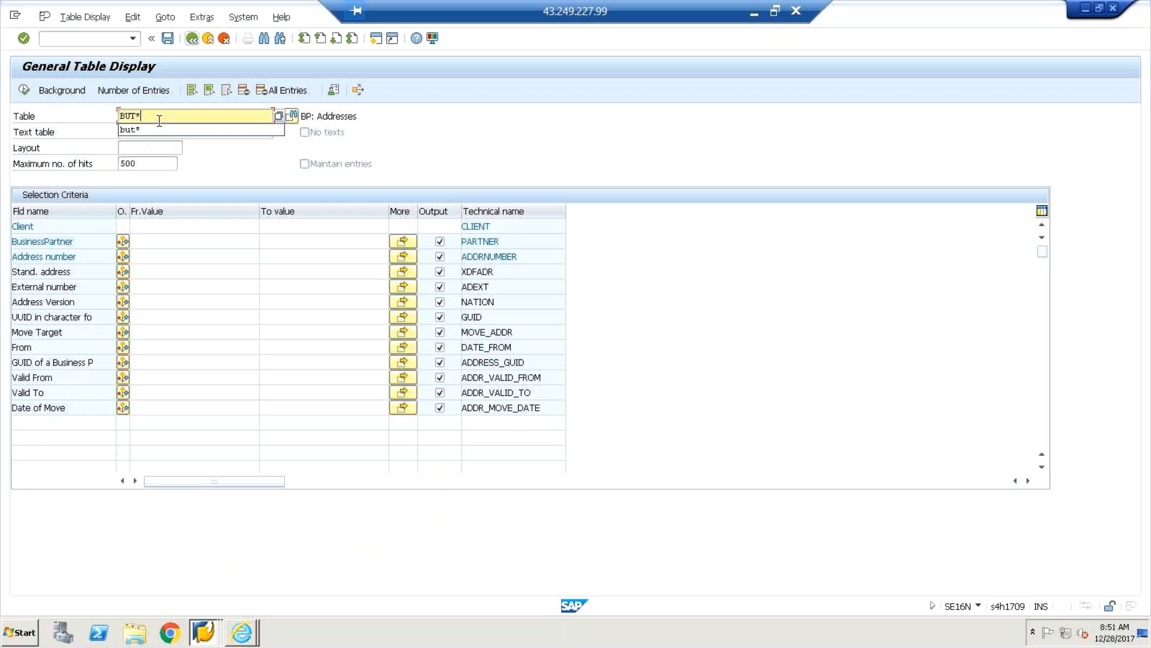
key(Return)
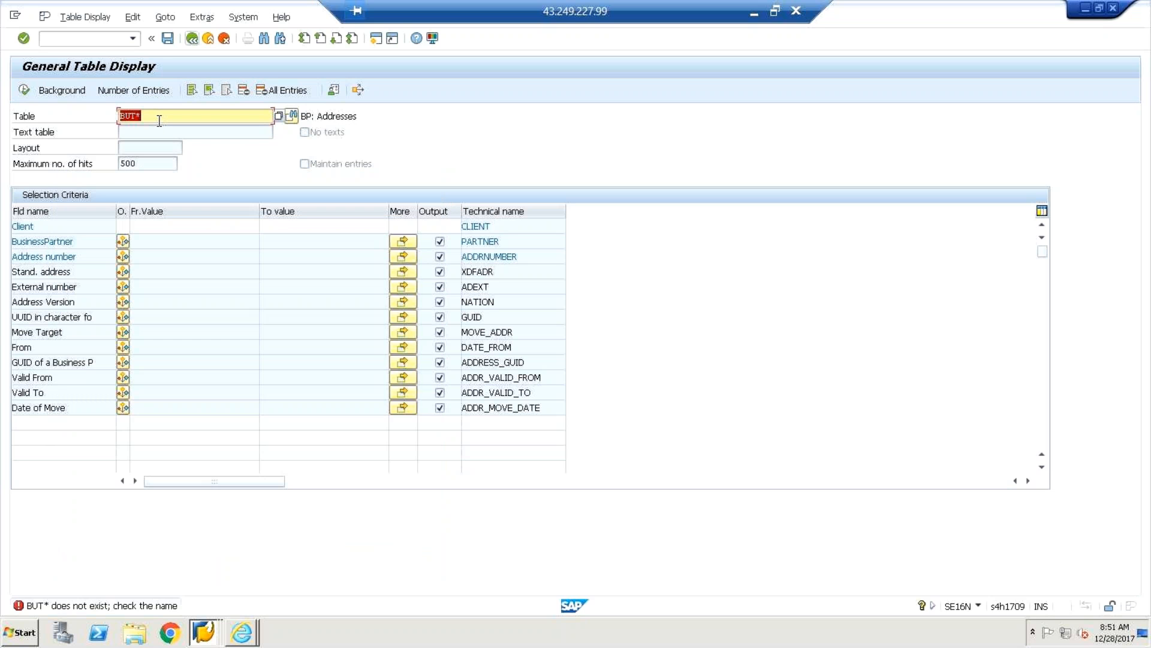
key(F4)
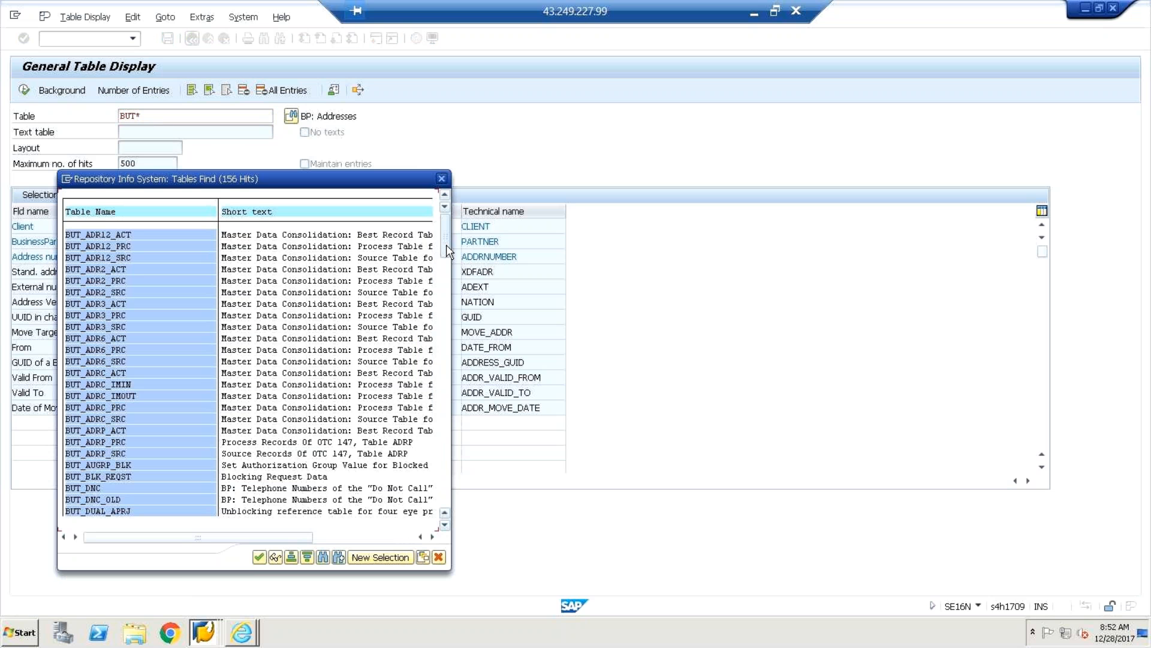
Scroll through the BUT hit list, marking BUT020, BUT021 and BUT021_FSS.
drag(446, 247, 446, 256)
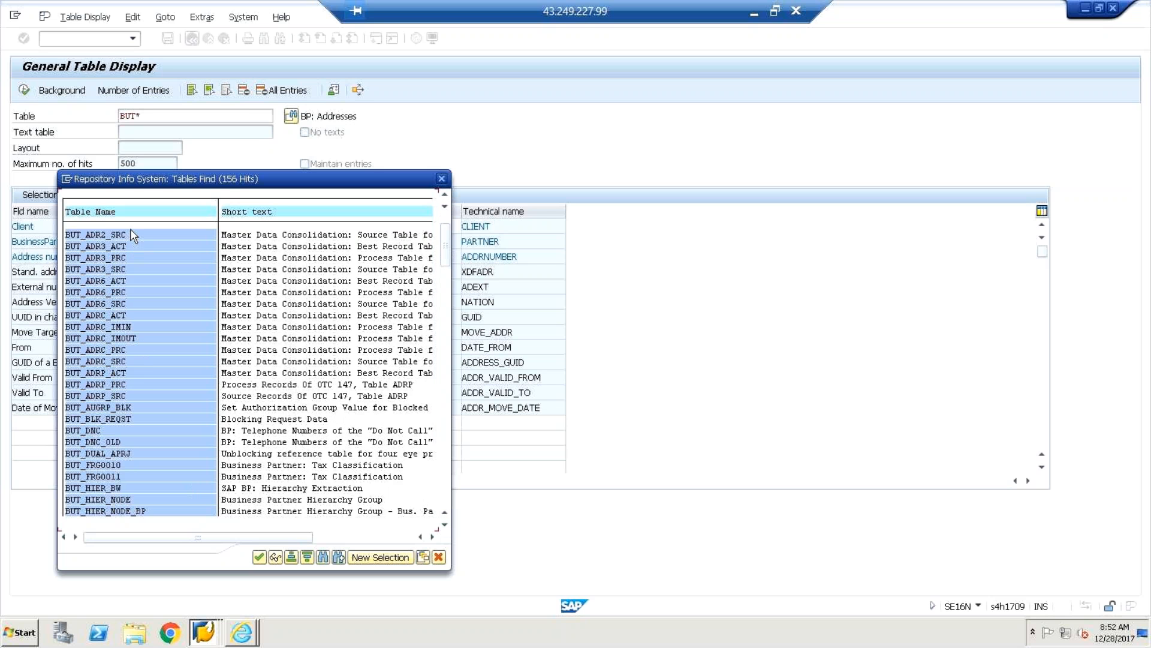
click(445, 524)
click(445, 525)
click(445, 525)
click(445, 524)
click(445, 524)
click(445, 525)
click(445, 524)
click(445, 525)
click(445, 525)
click(444, 525)
click(445, 524)
click(445, 525)
click(445, 525)
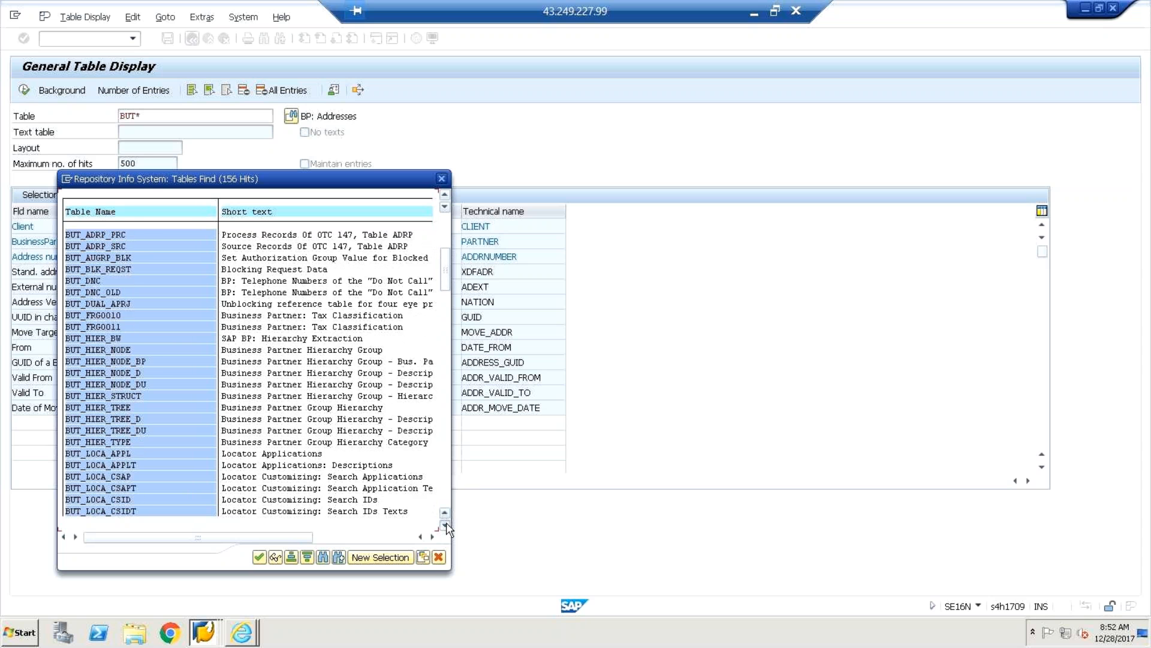
click(445, 524)
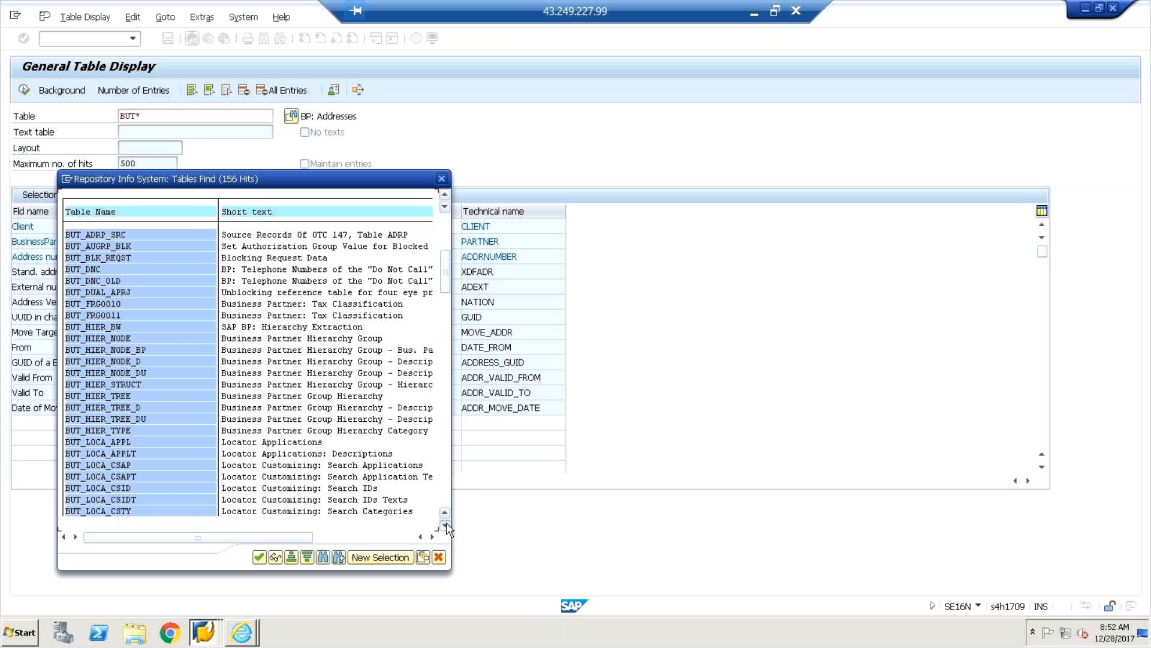
click(445, 524)
click(445, 524)
click(445, 524)
click(445, 525)
click(445, 525)
drag(445, 296, 445, 346)
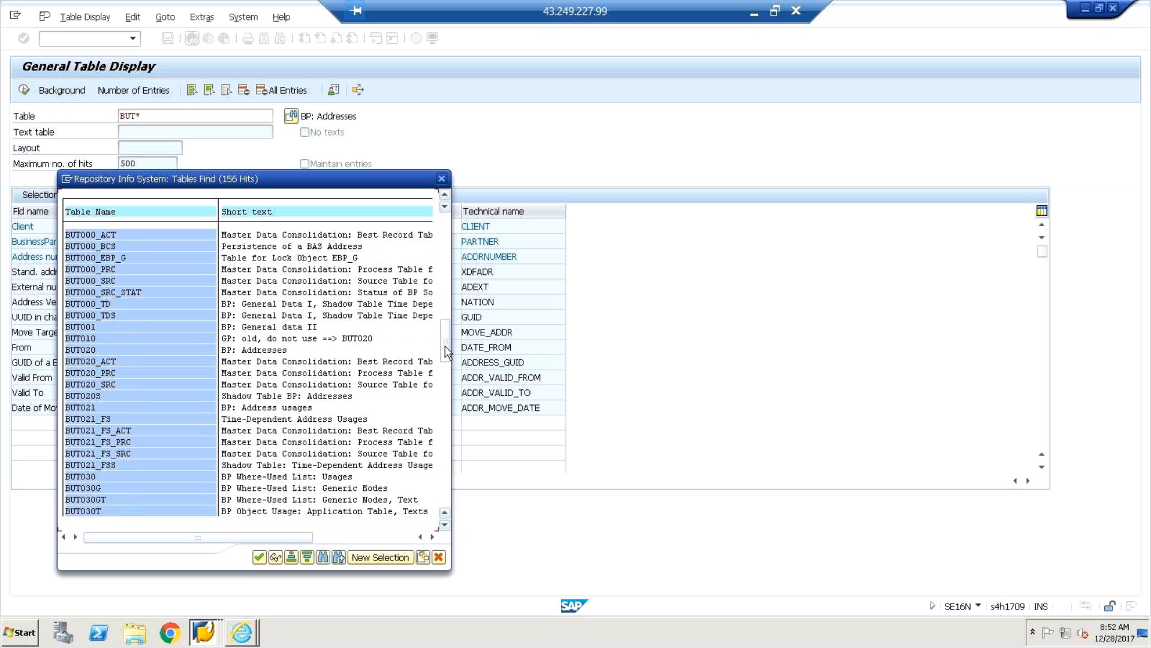
click(88, 350)
click(104, 408)
key(Down)
click(108, 465)
click(99, 478)
Scroll further down the hit list and mark the BUT050 and BUT051 entries.
click(444, 525)
click(444, 526)
click(445, 526)
click(445, 525)
click(444, 526)
click(445, 525)
click(444, 526)
click(445, 525)
click(444, 525)
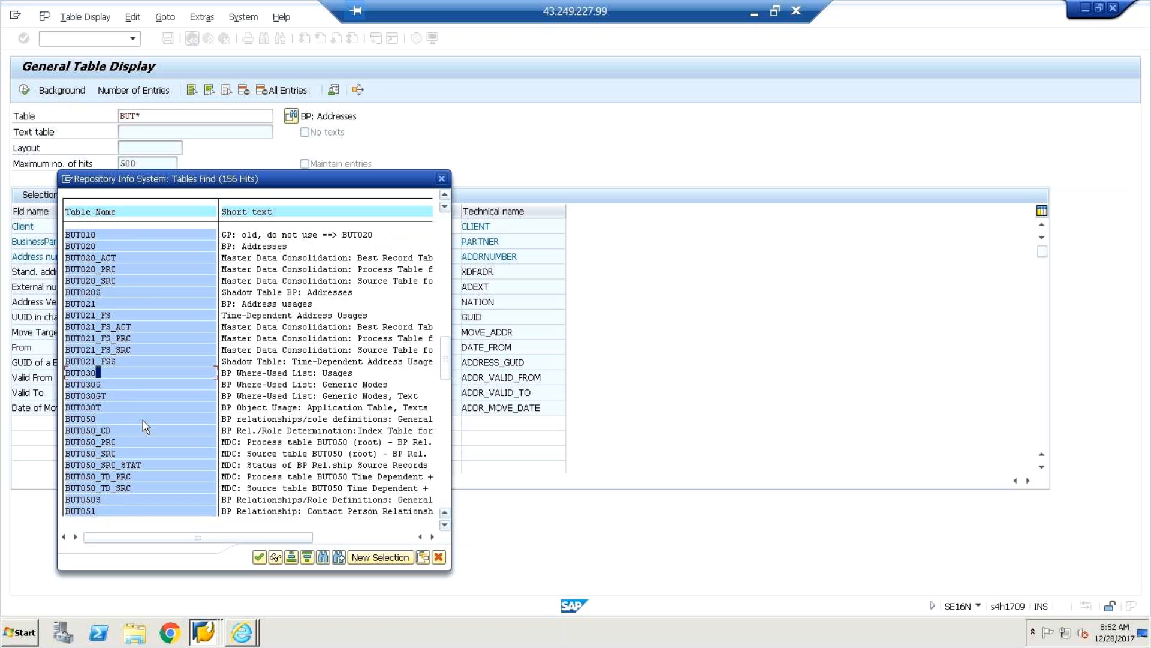
click(133, 408)
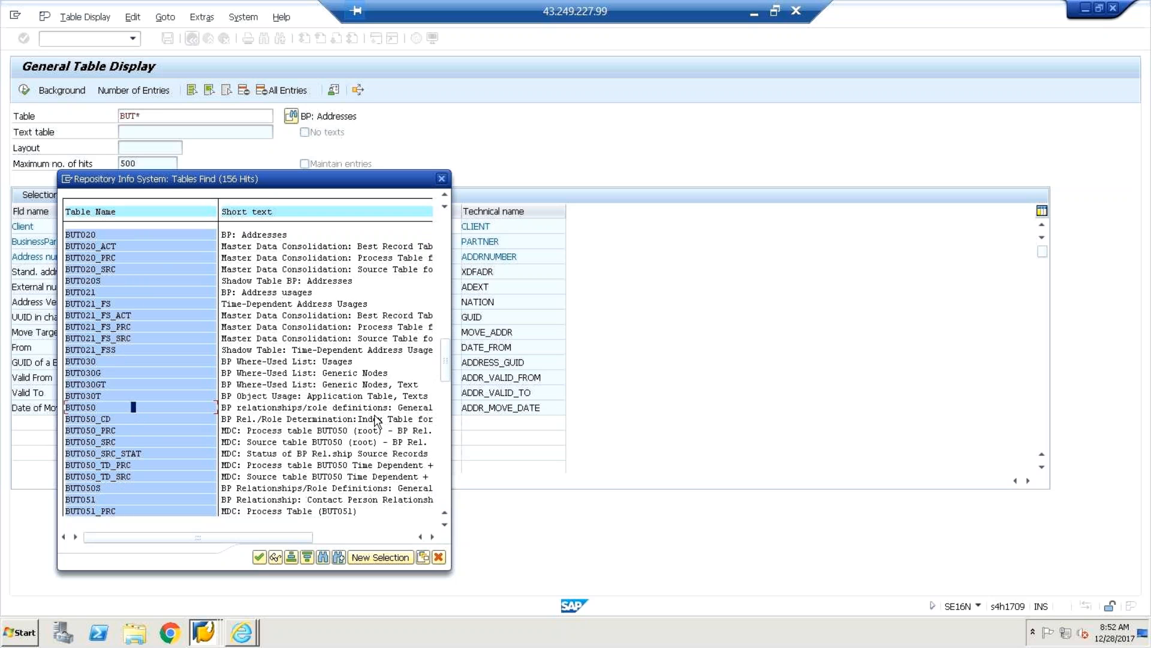
click(137, 499)
Scroll on past BUT100 BP Roles and select the BUT150 entry.
click(445, 526)
click(444, 526)
click(444, 527)
click(444, 527)
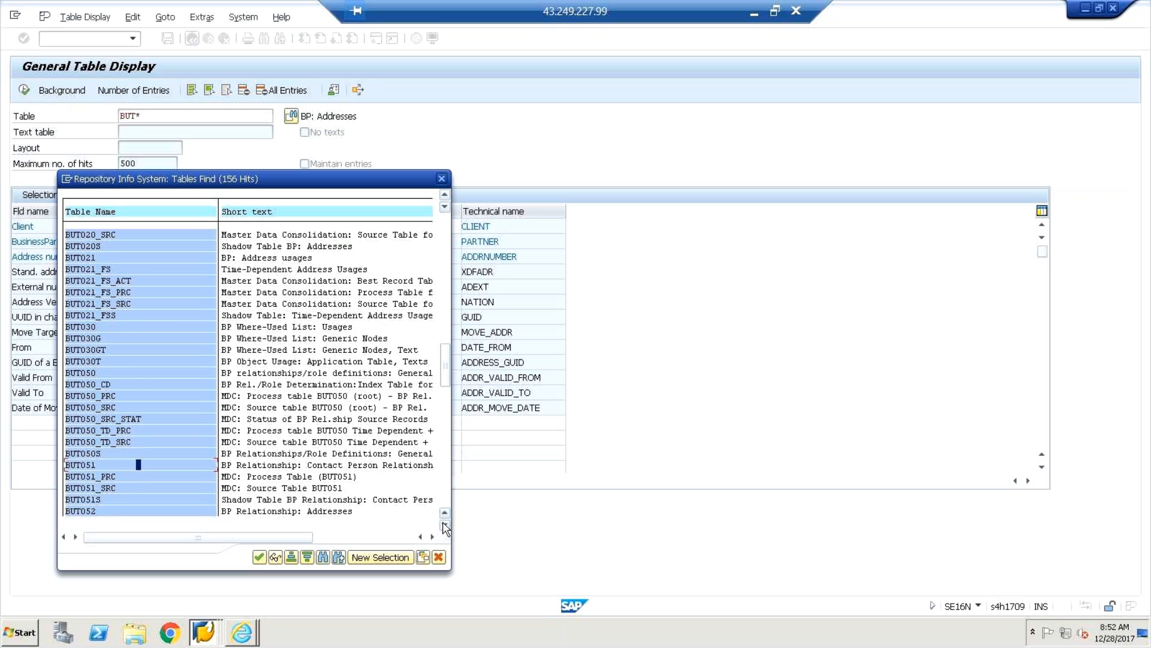
click(444, 527)
click(444, 526)
click(444, 527)
click(444, 526)
click(445, 527)
click(444, 526)
click(445, 527)
click(444, 527)
click(445, 526)
click(445, 526)
click(444, 526)
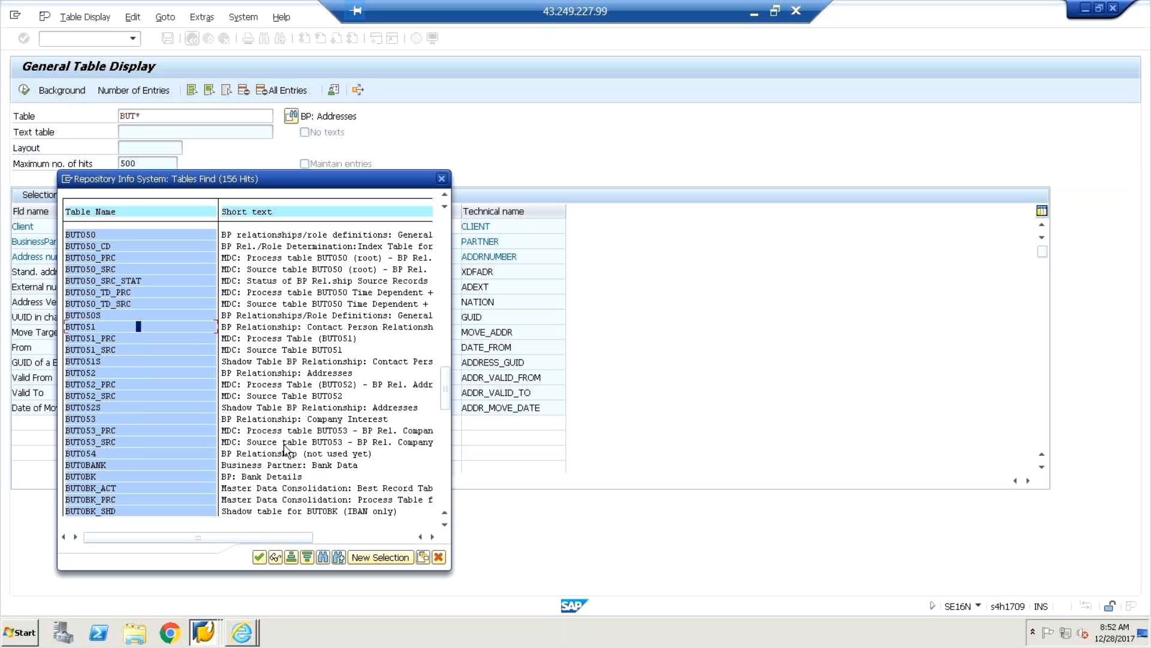
click(445, 525)
click(445, 525)
click(445, 525)
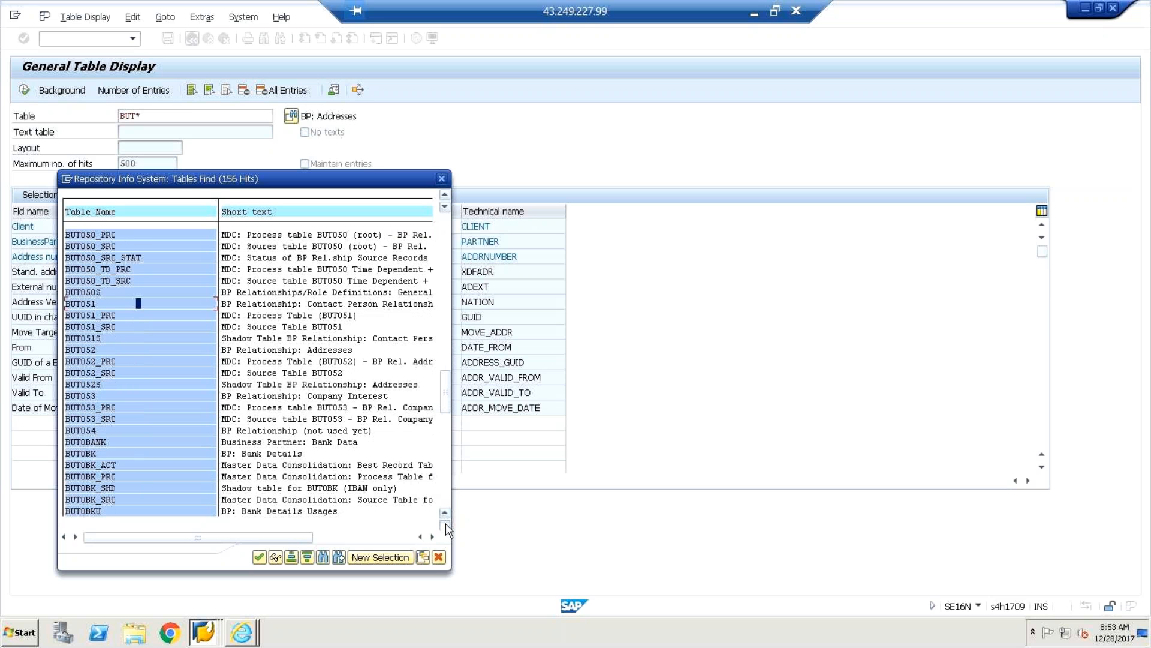
click(445, 525)
click(445, 525)
click(445, 525)
click(444, 524)
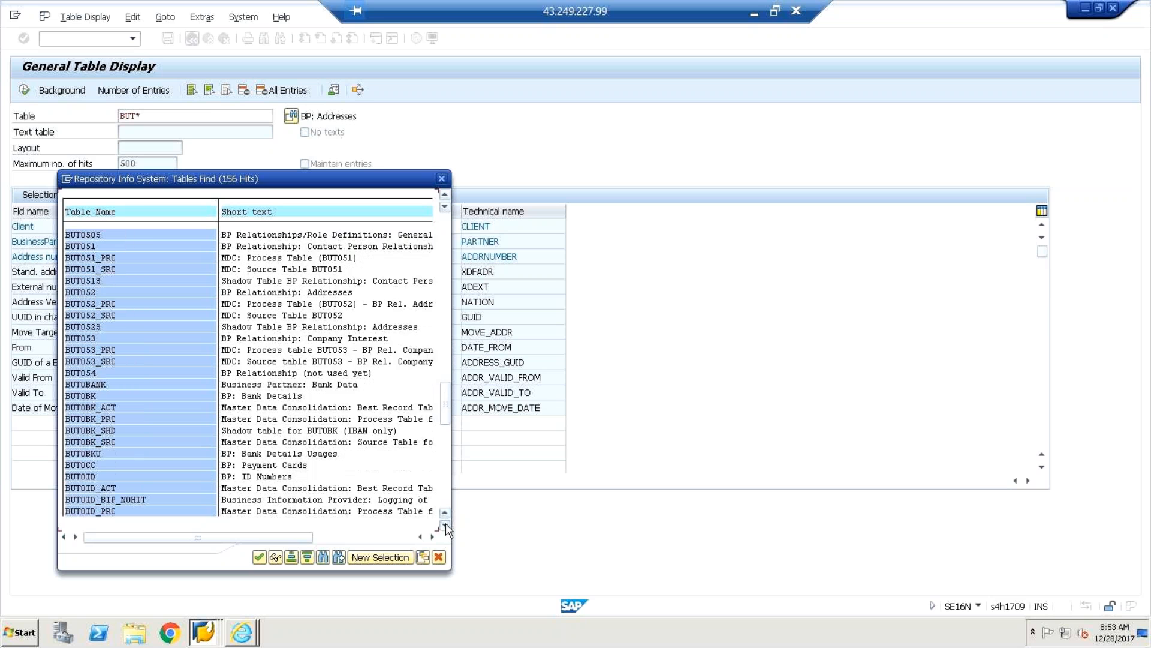
click(444, 525)
click(445, 524)
click(445, 524)
click(444, 525)
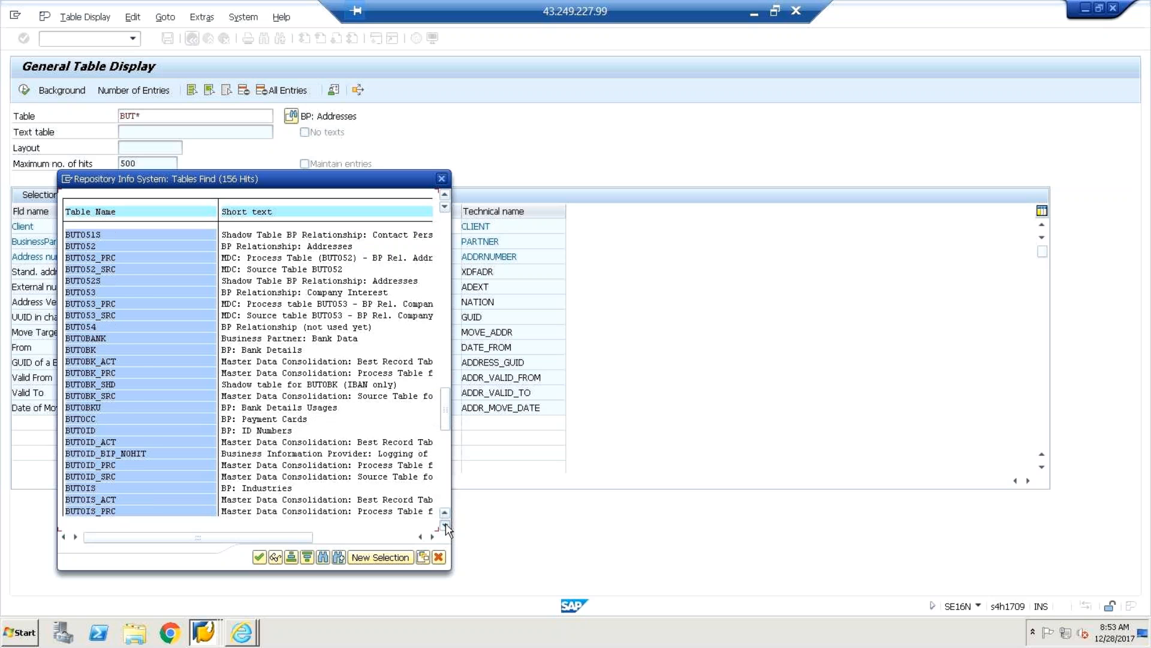
click(445, 525)
click(445, 525)
click(445, 525)
click(445, 525)
click(445, 525)
click(445, 525)
click(445, 525)
click(444, 525)
click(445, 525)
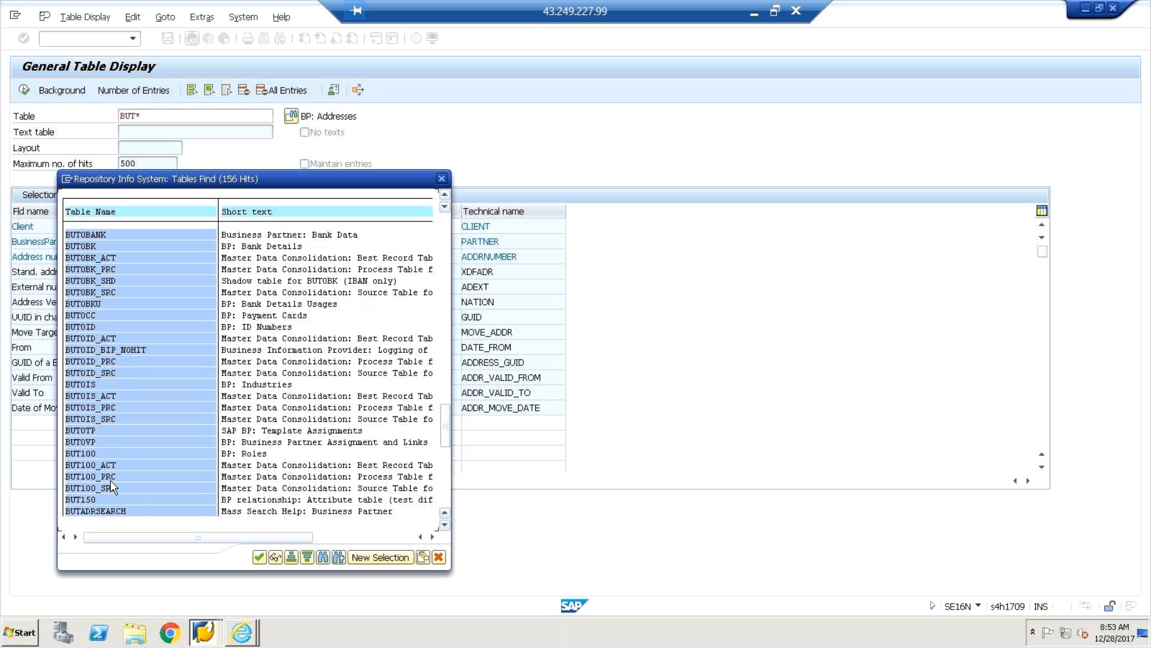
click(260, 454)
click(150, 499)
click(129, 499)
Execute the BUT150 table display, find no entries, and go back to SAP Easy Access.
double_click(128, 499)
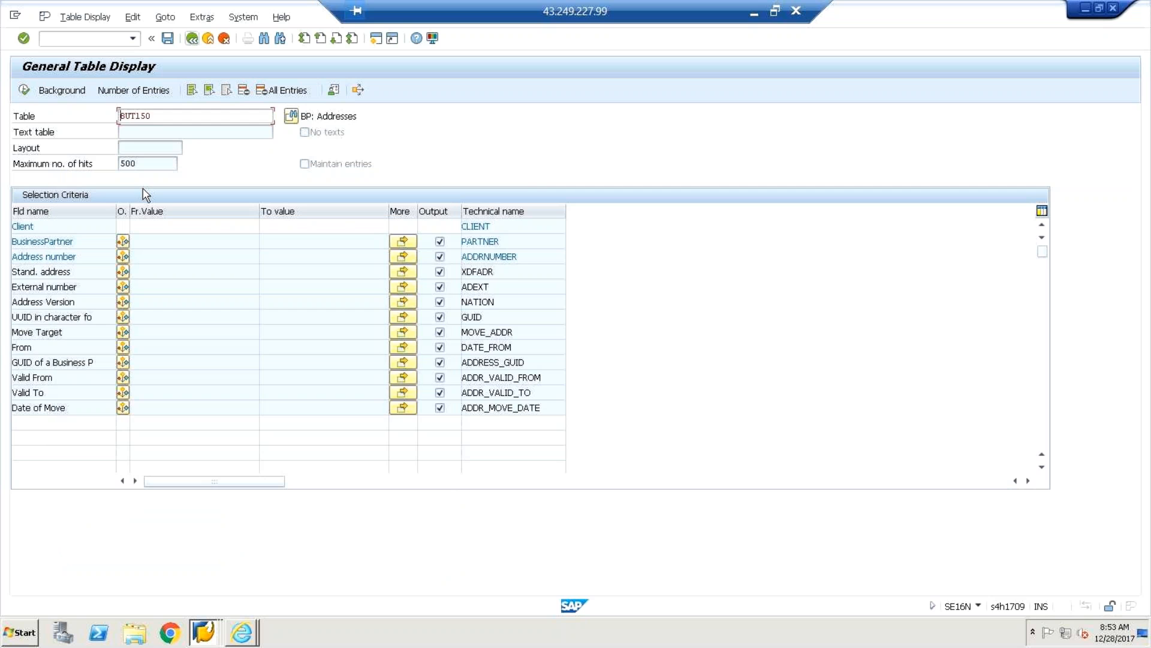
click(24, 90)
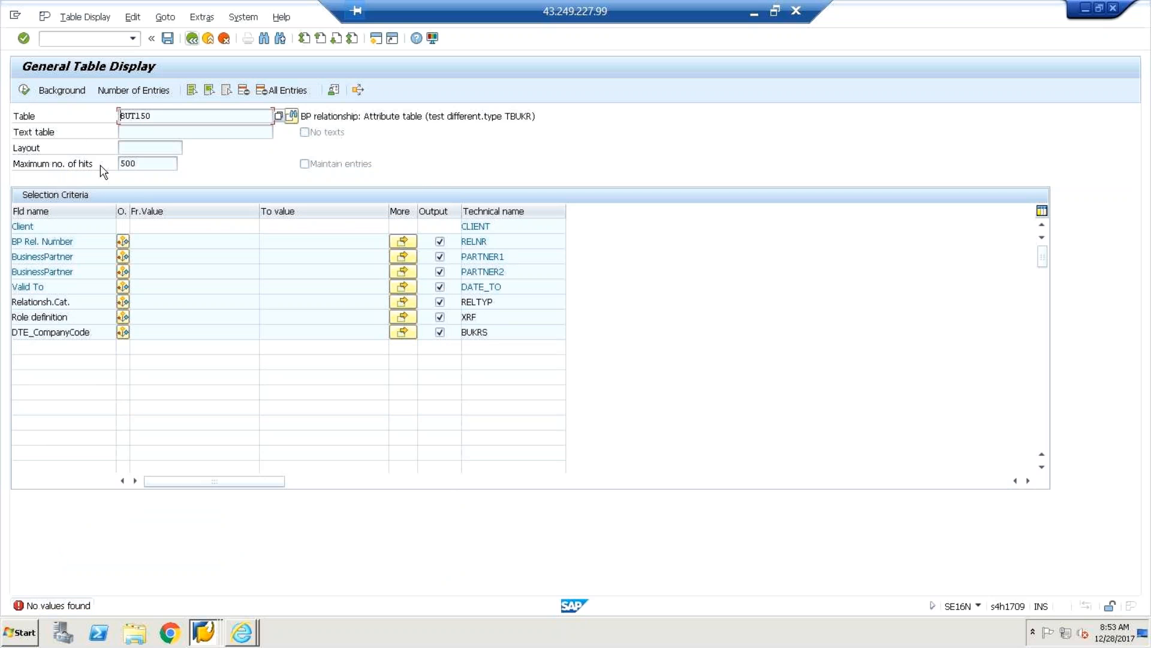
click(193, 39)
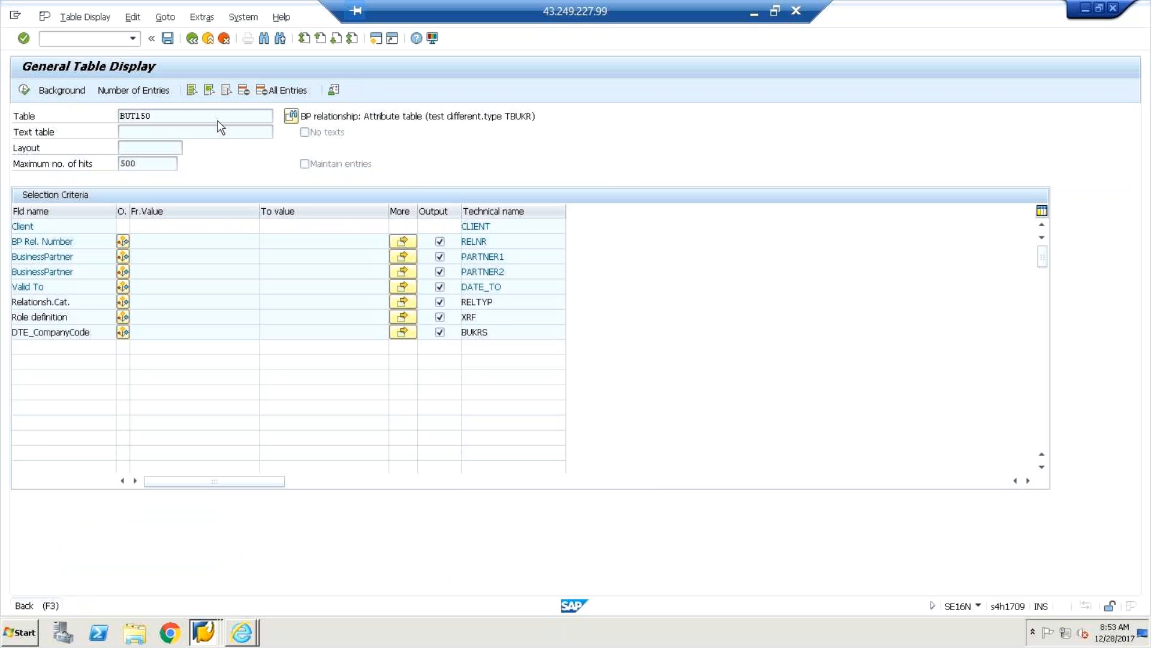
click(132, 39)
click(94, 54)
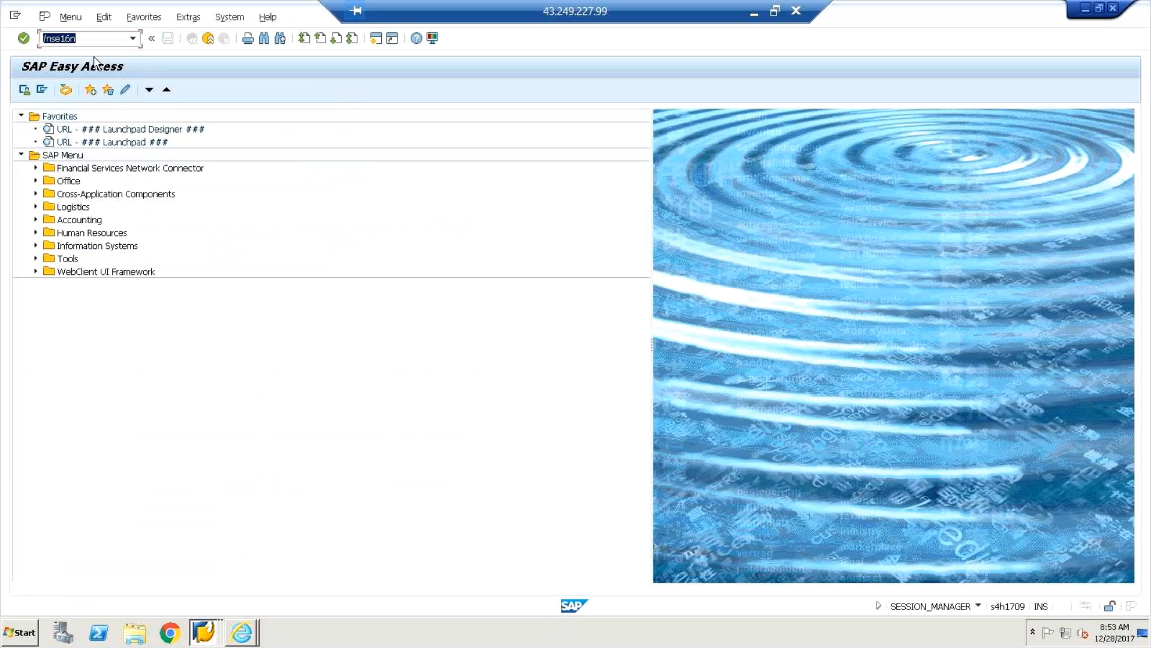
key(Return)
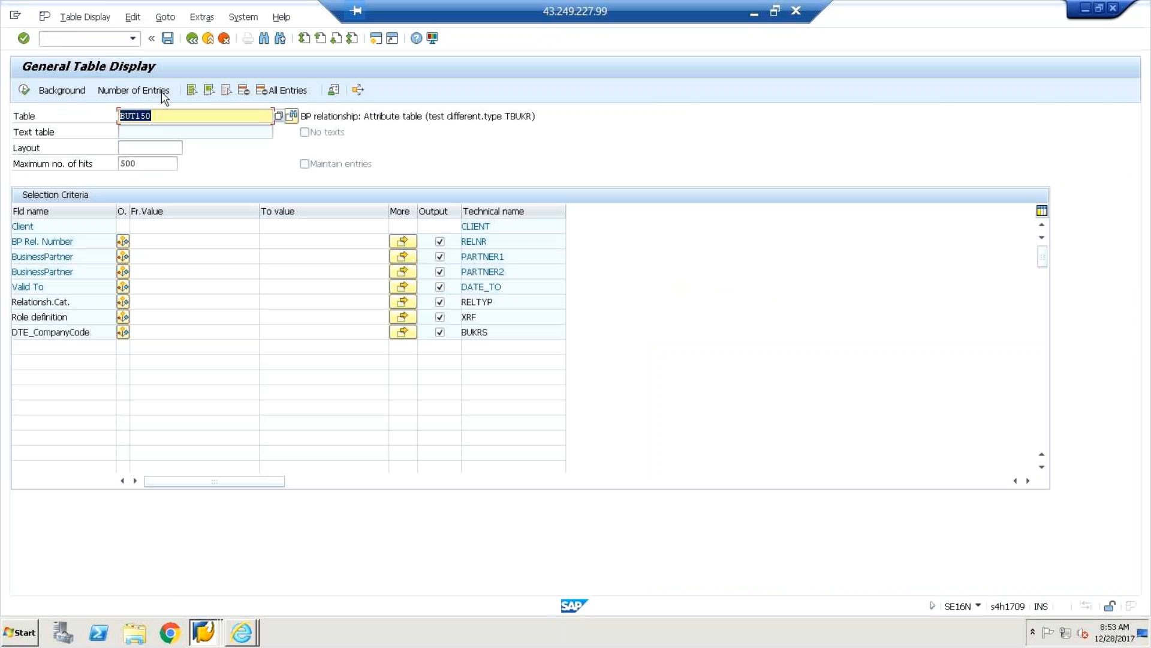
click(155, 116)
key(BackSpace)
key(BackSpace)
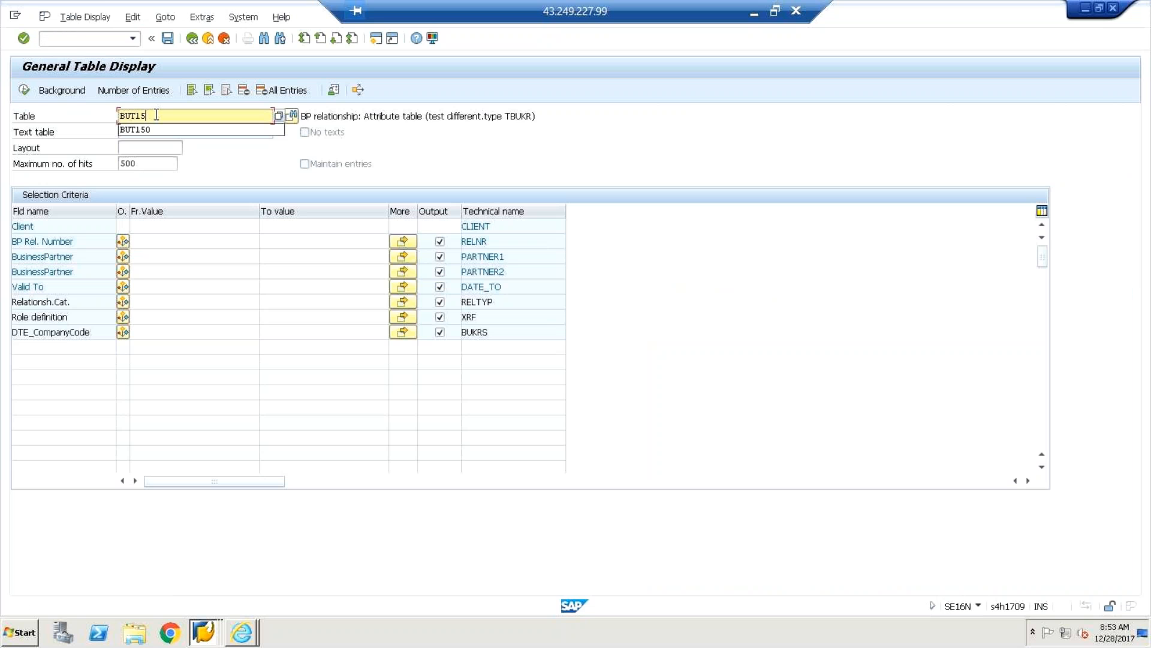
text(00)
key(Return)
click(24, 90)
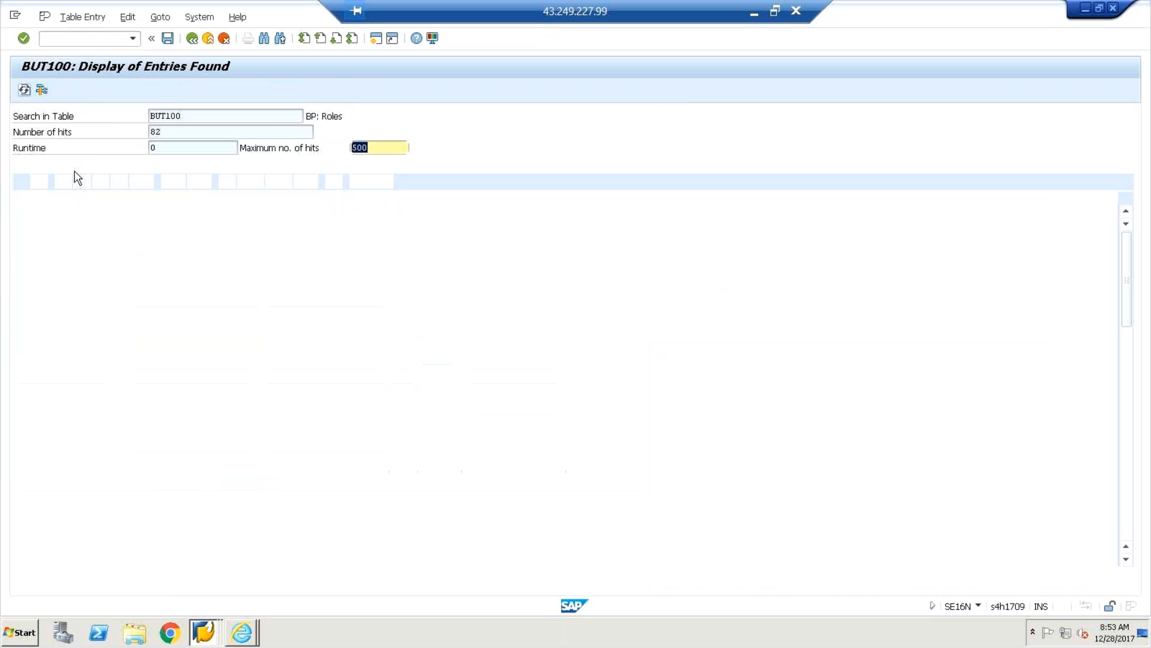
click(89, 225)
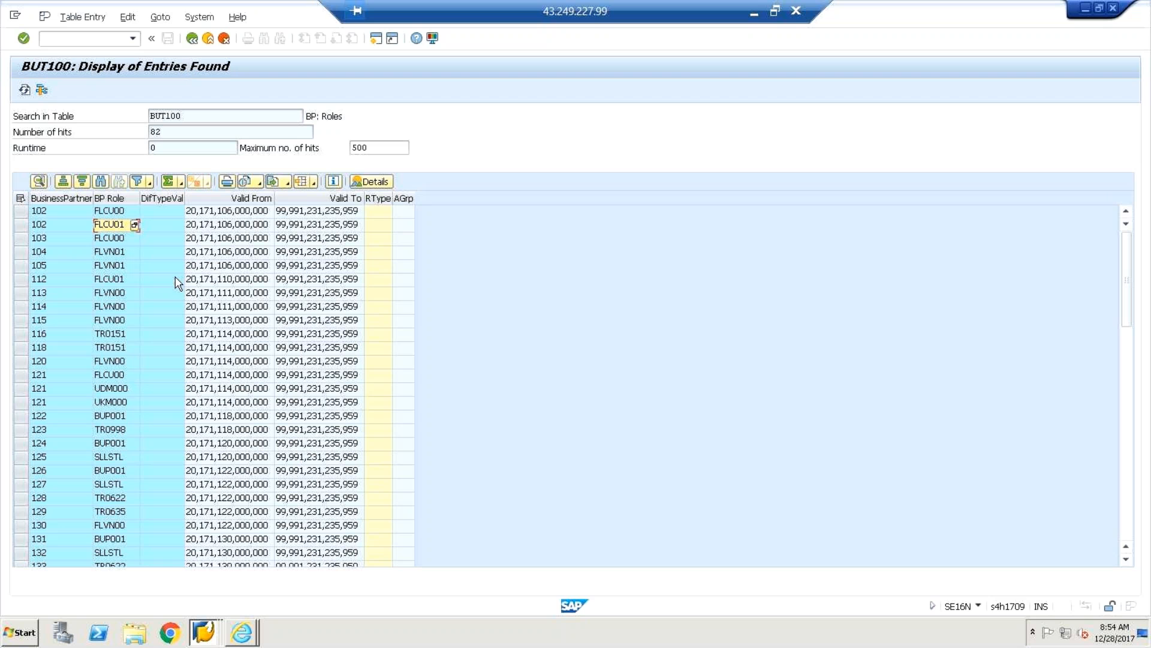
click(150, 230)
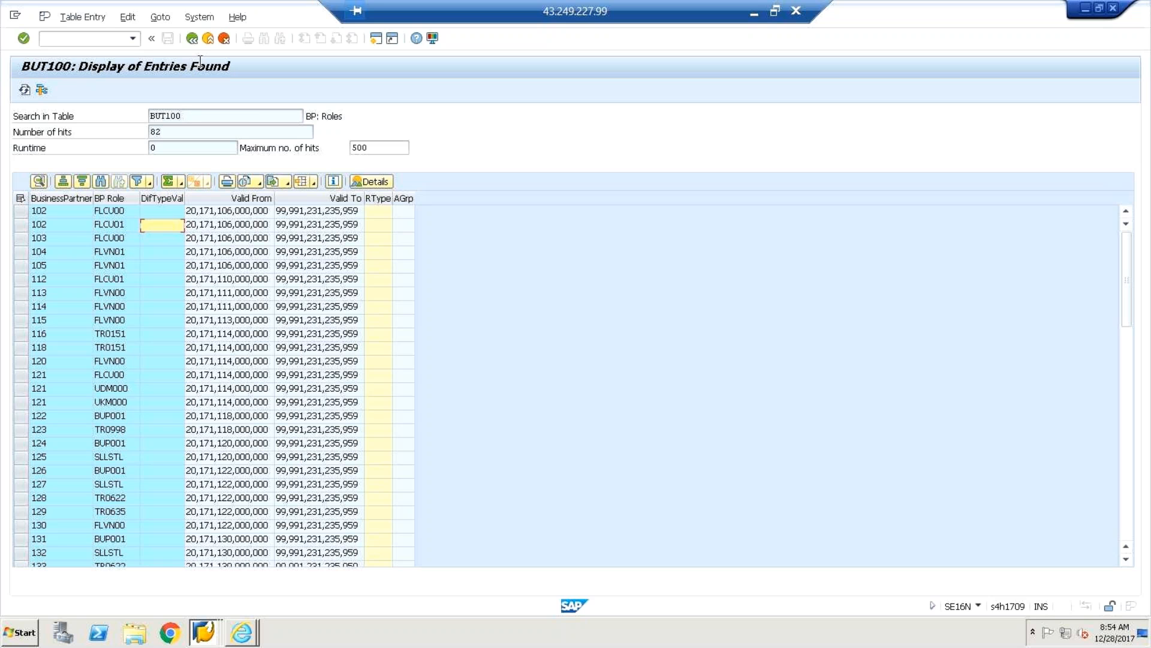
click(192, 39)
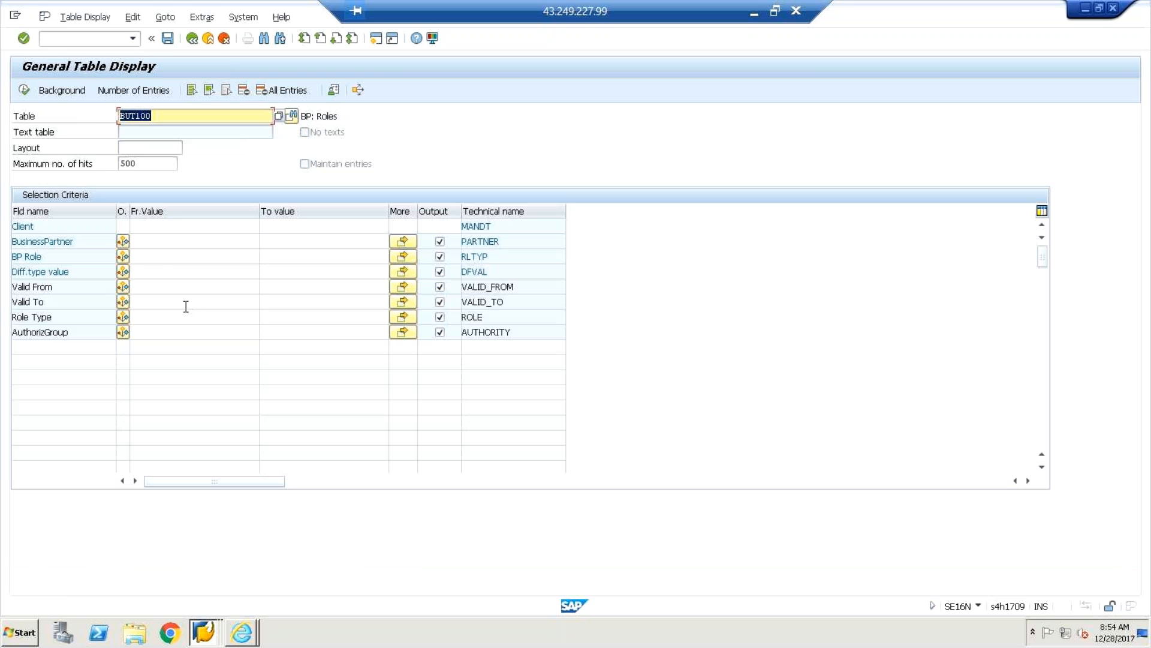
click(159, 257)
key(F3)
key(F1)
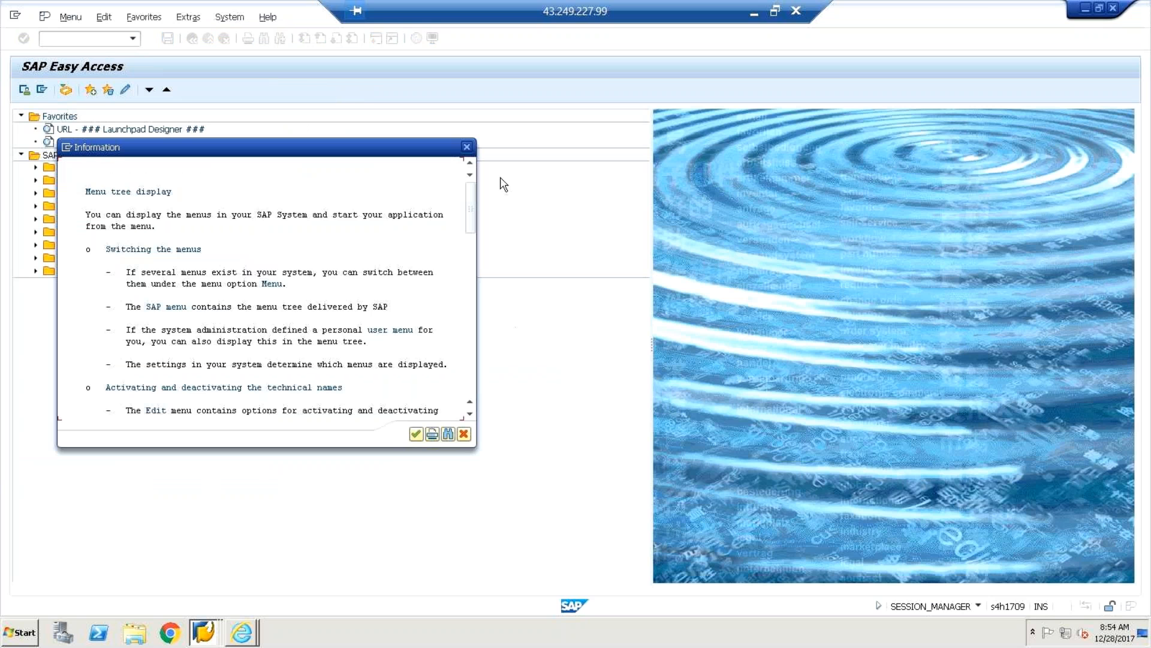
click(467, 147)
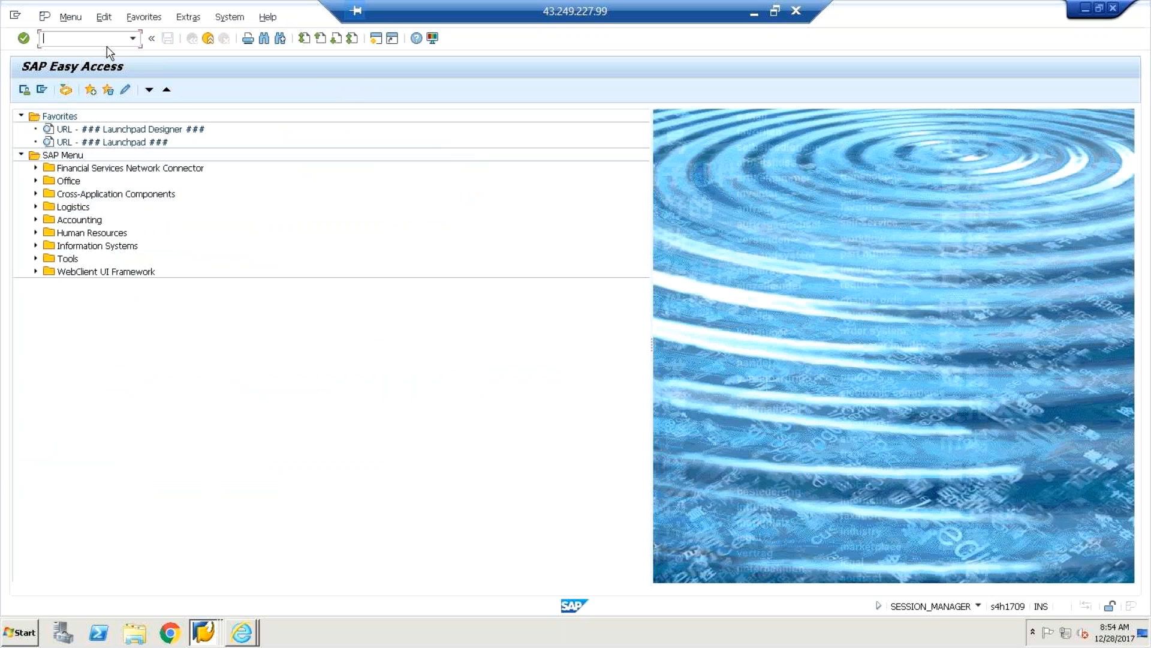
text(f)
text(b)
key(BackSpace)
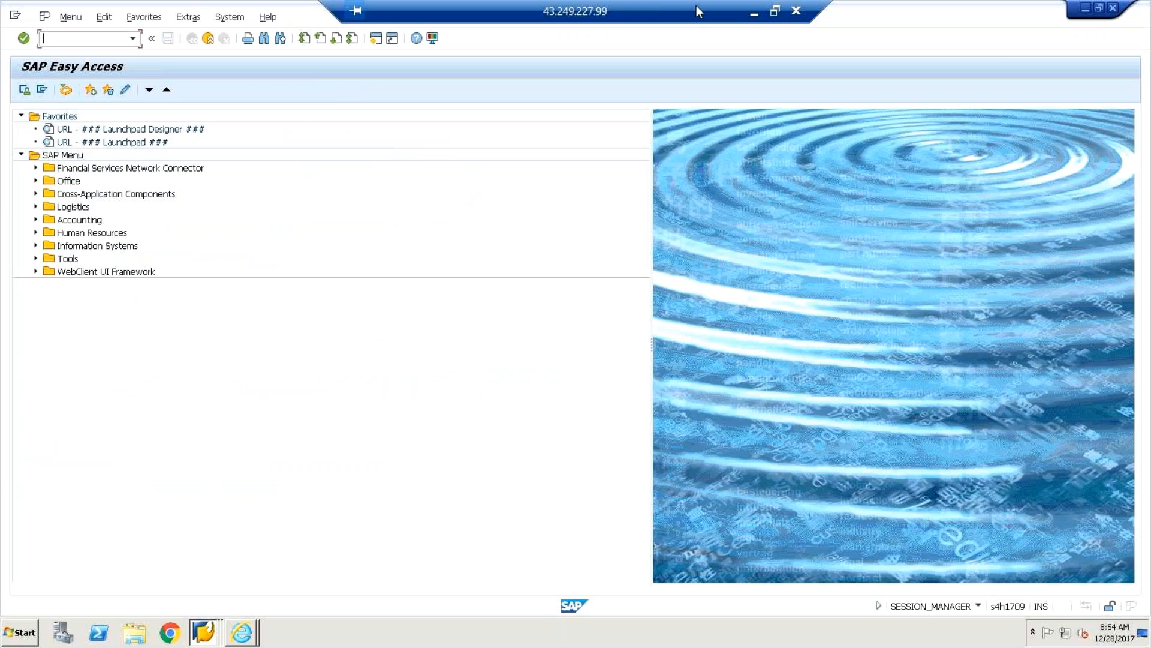
Minimize SAP, bring up the Excel test plan, and review the BP topics in column B.
click(752, 15)
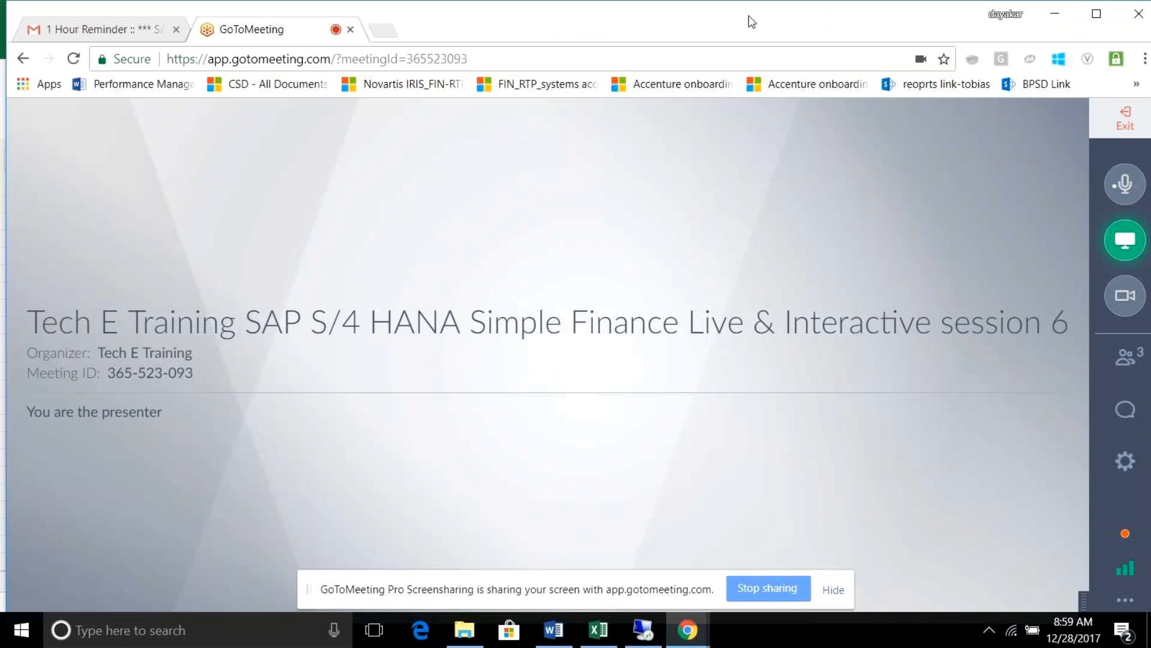
click(598, 629)
click(95, 256)
click(94, 290)
click(99, 307)
click(100, 325)
click(102, 373)
click(180, 435)
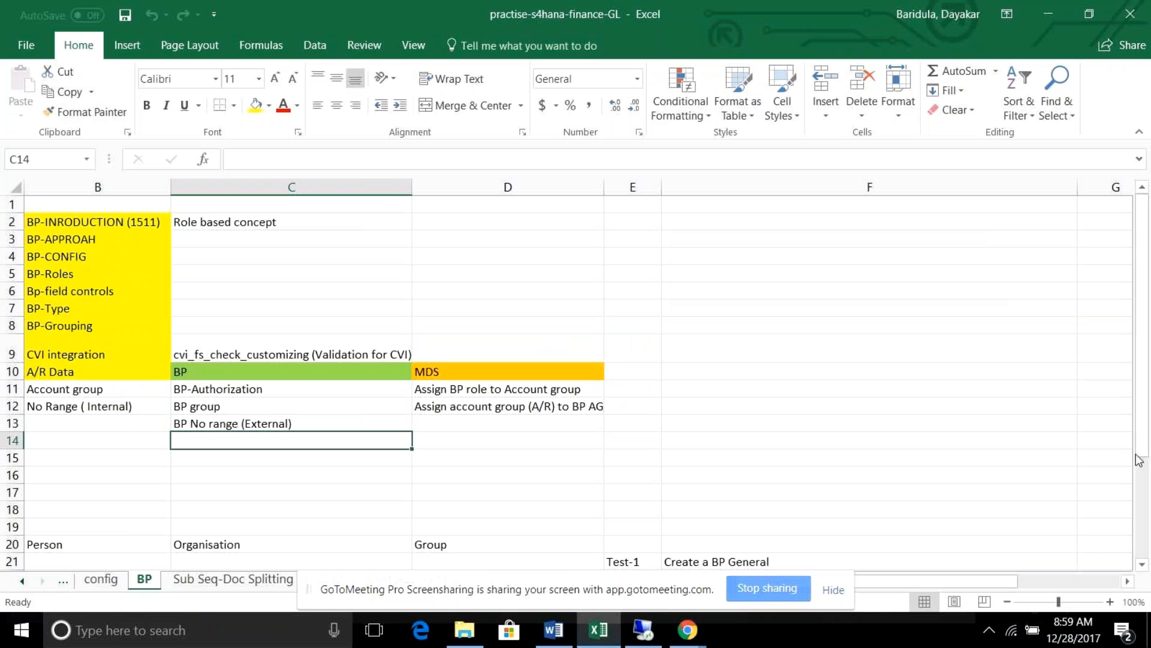
Review the Test-2 to Test-7 tasks and the BUT* note in the sheet.
drag(1145, 447, 1146, 549)
click(768, 443)
click(772, 461)
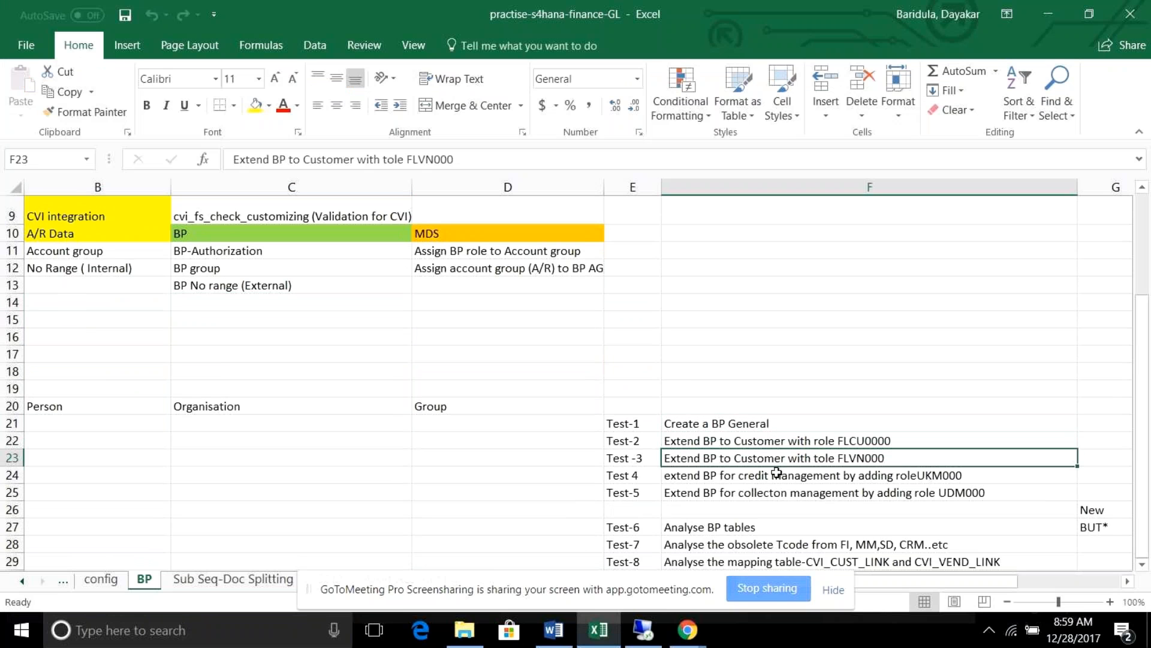
click(773, 475)
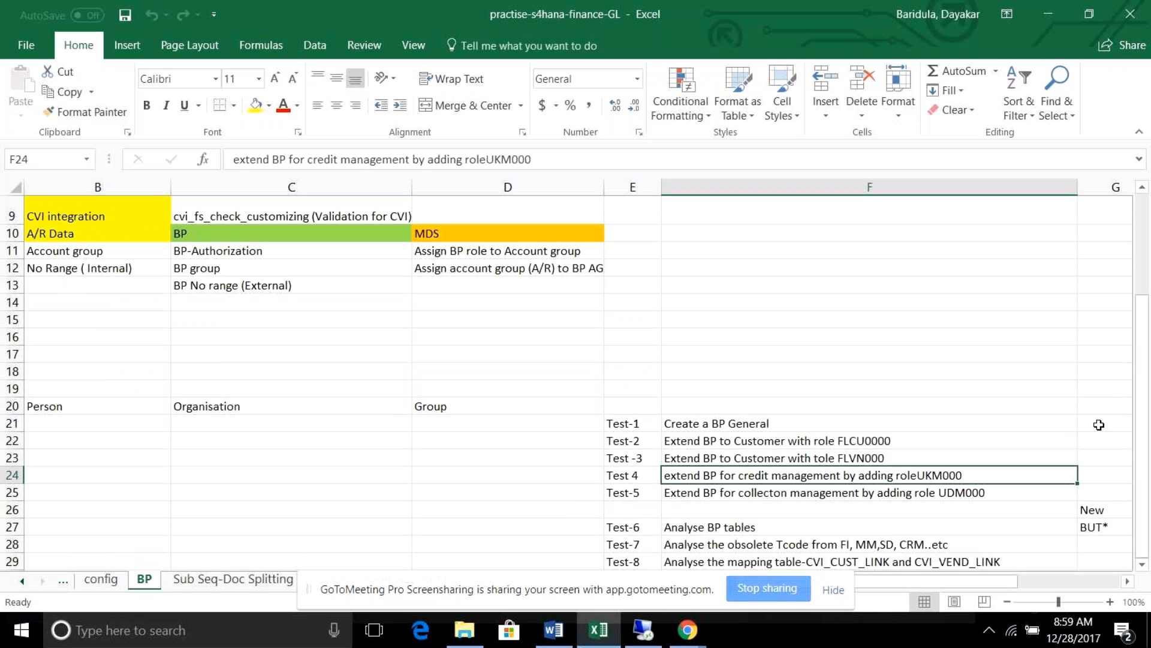
drag(1147, 346, 1147, 359)
click(972, 498)
drag(1146, 387, 1147, 421)
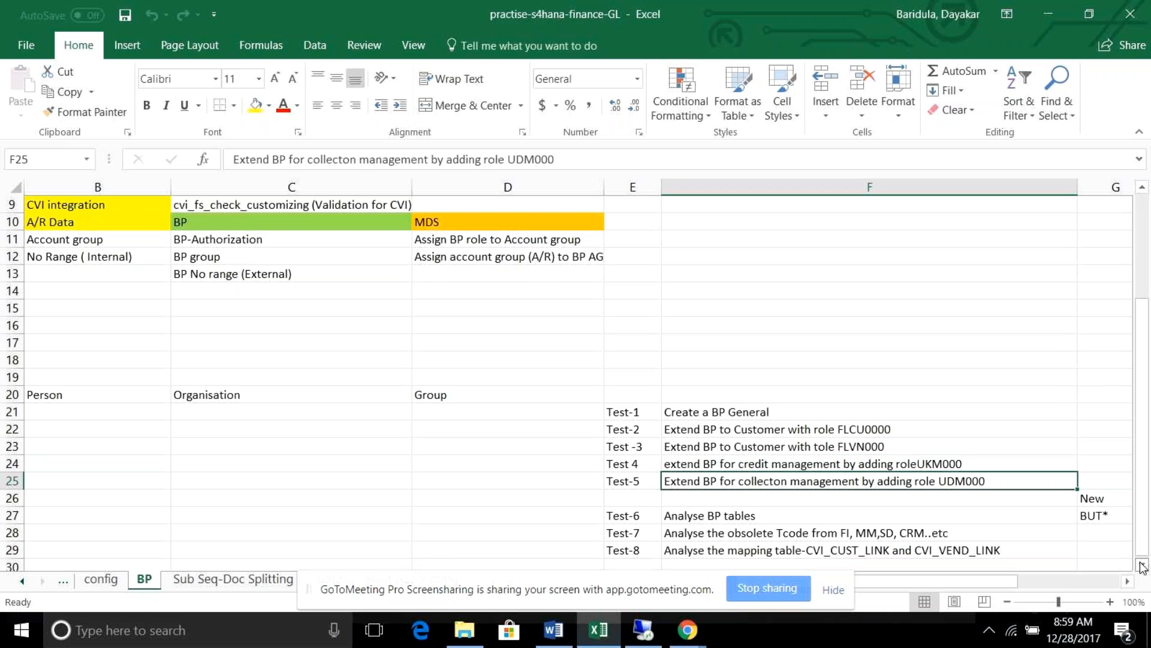
click(1143, 566)
click(1142, 566)
click(1142, 567)
click(947, 448)
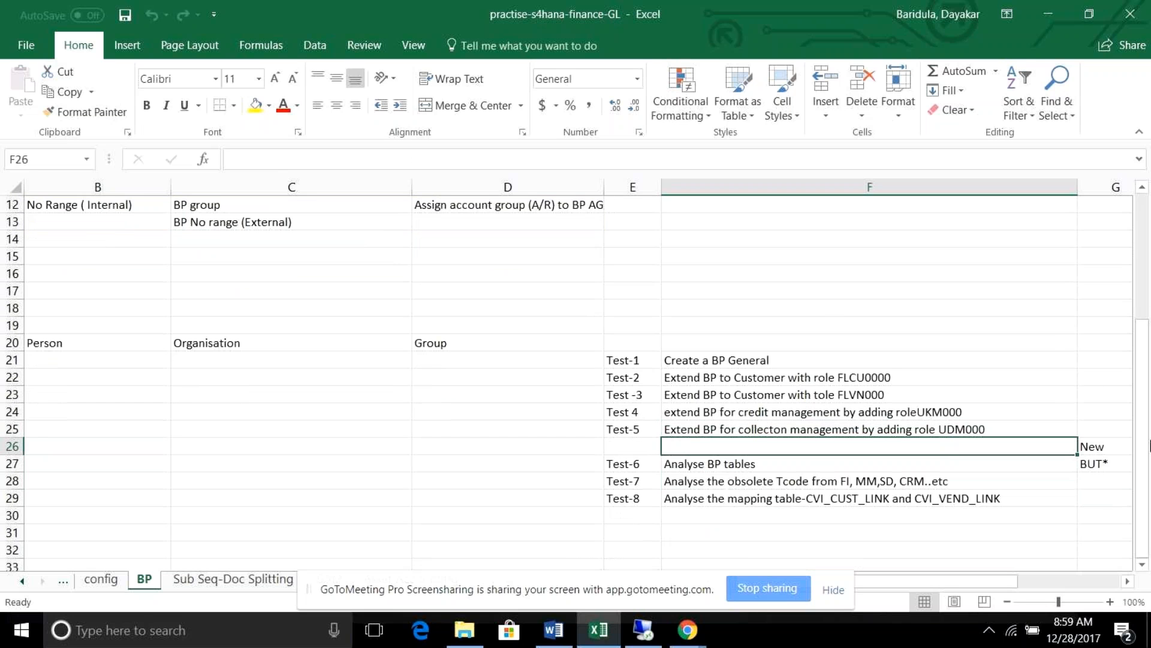
click(1104, 459)
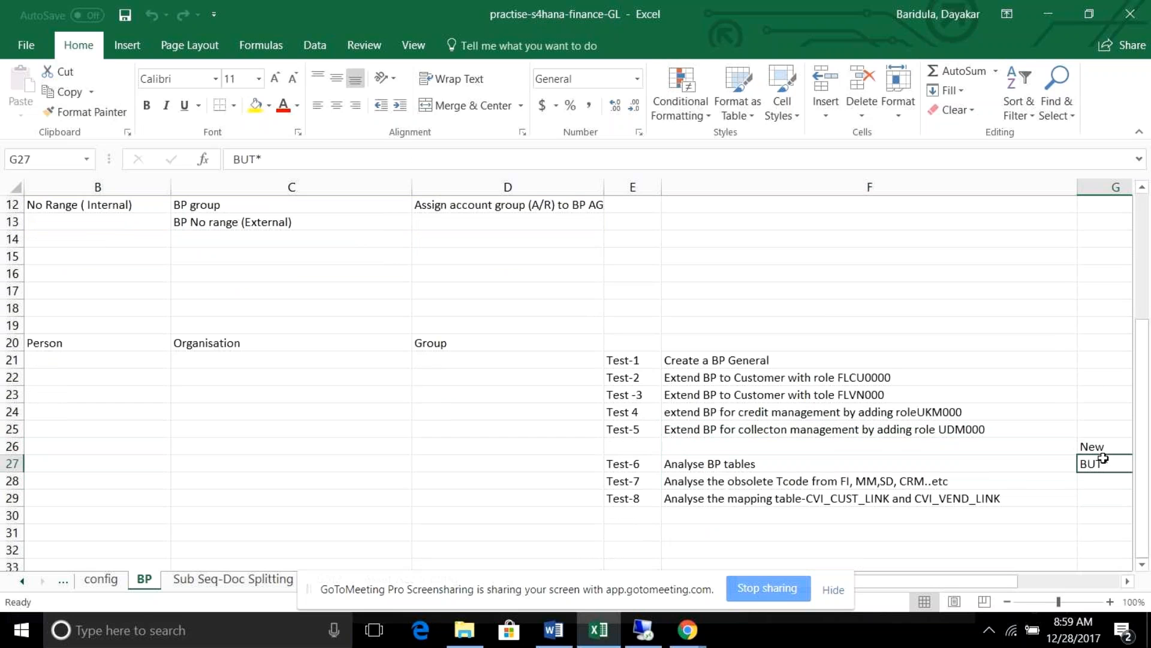
click(758, 468)
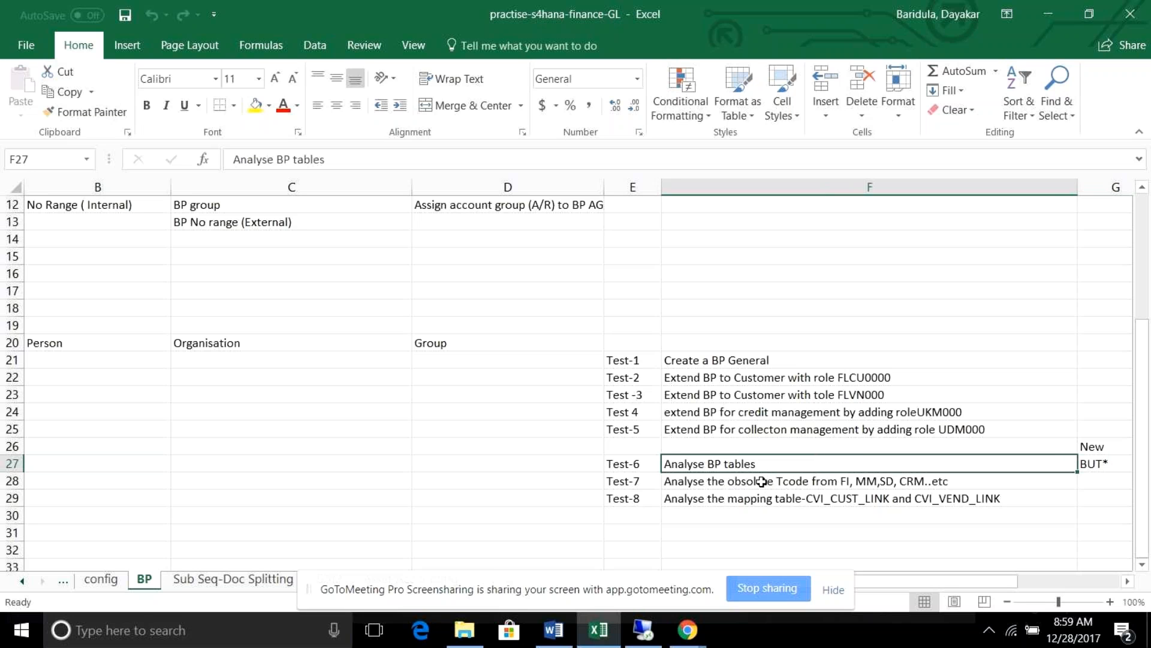
click(762, 481)
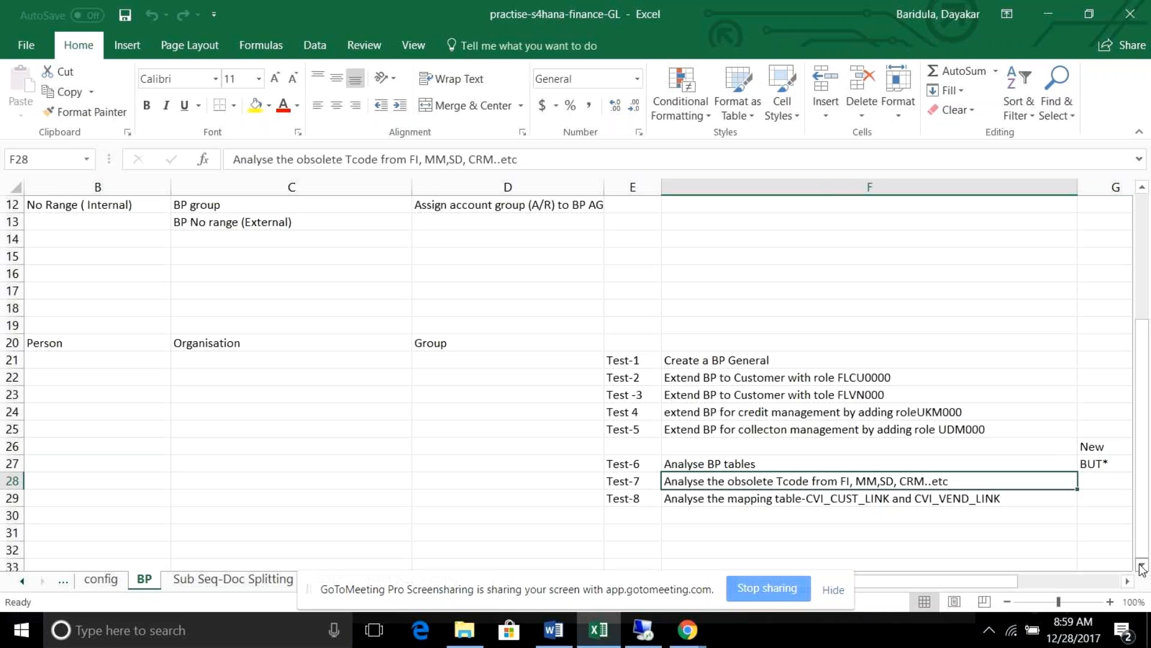
scroll(1141, 567, down, 4)
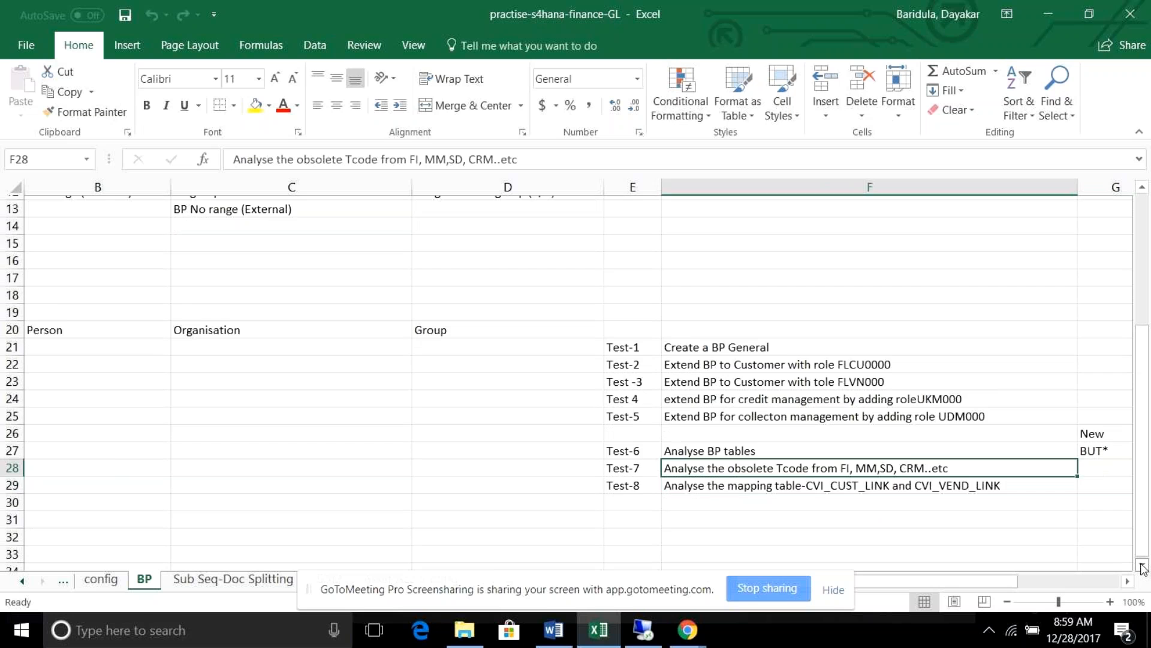
Copy the table name CVI_CUST_LINK from the Test-8 task in F29.
click(842, 430)
double_click(843, 431)
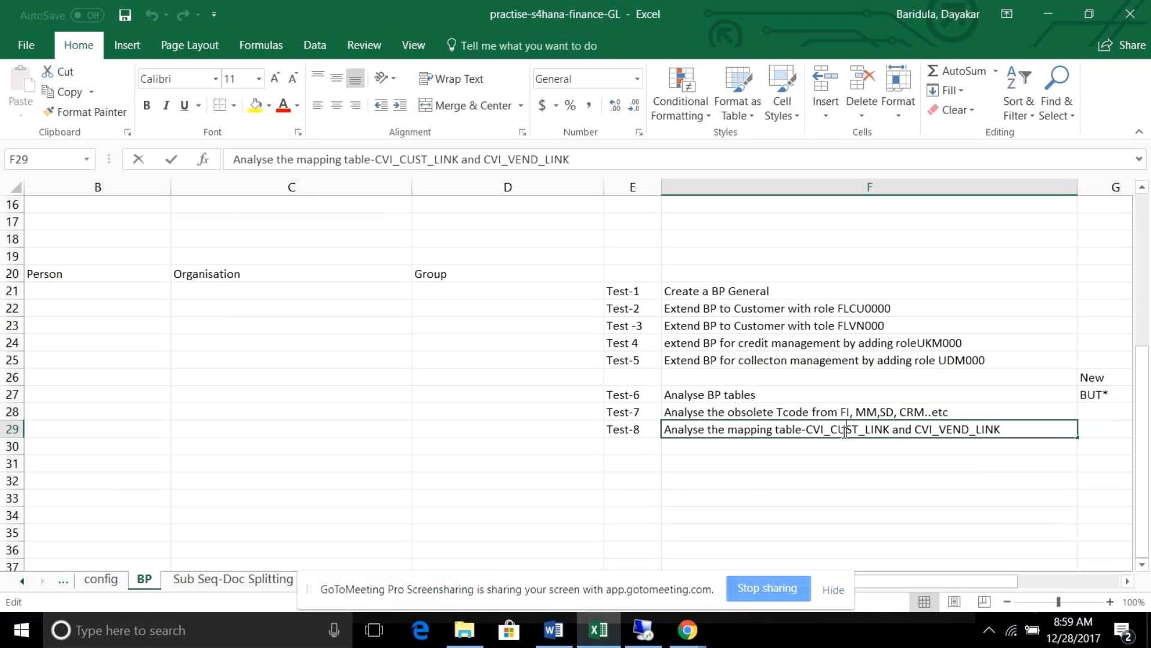
drag(807, 429, 889, 429)
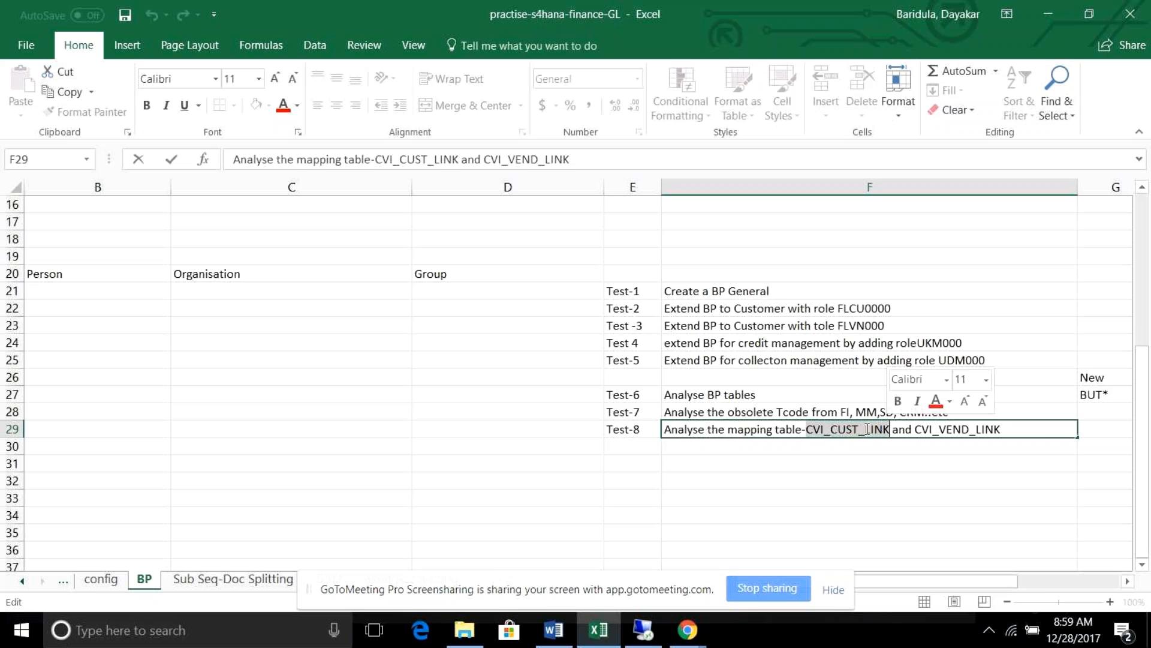
right_click(866, 428)
click(918, 458)
Select the CVI check note in C9, mark part of it, and return to SAP.
drag(1144, 408, 1126, 275)
click(382, 304)
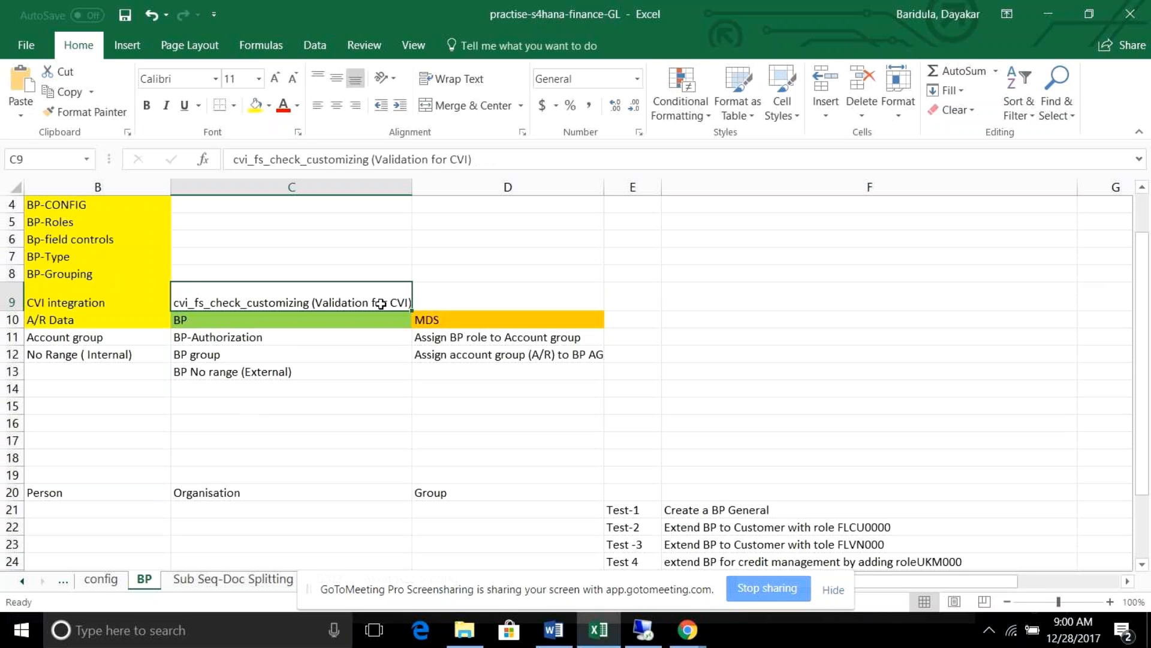
drag(392, 159, 471, 159)
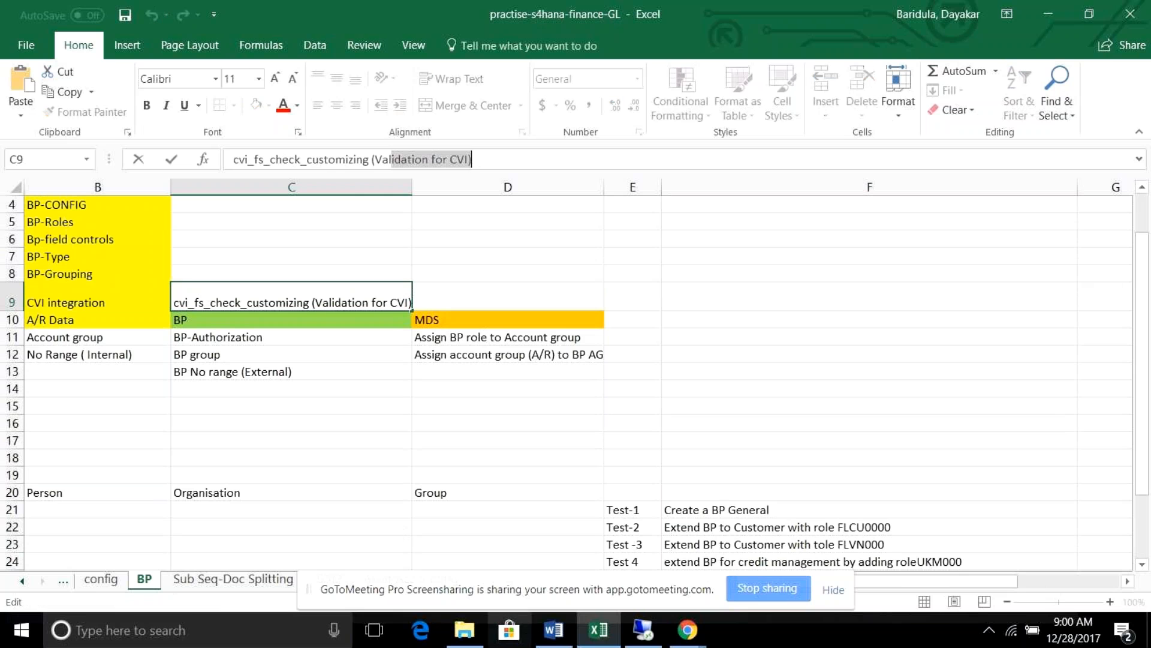
click(651, 639)
In /nse16, replace table BUT100 with the pasted CVI customizing check name.
text(/nse16)
key(Return)
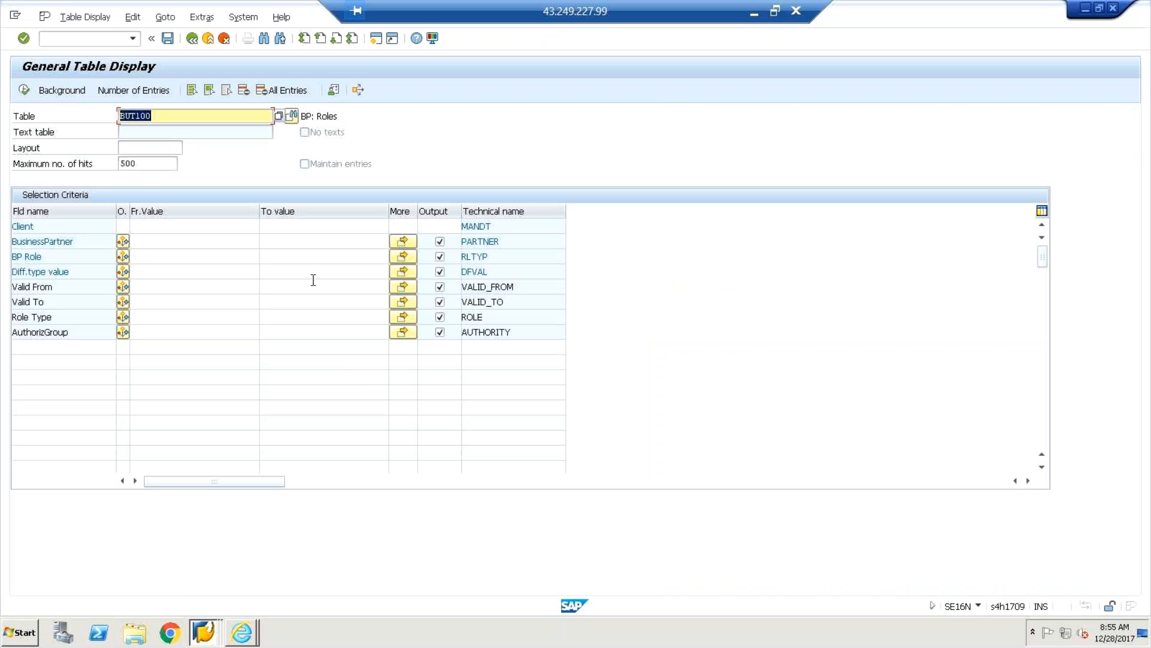
click(313, 281)
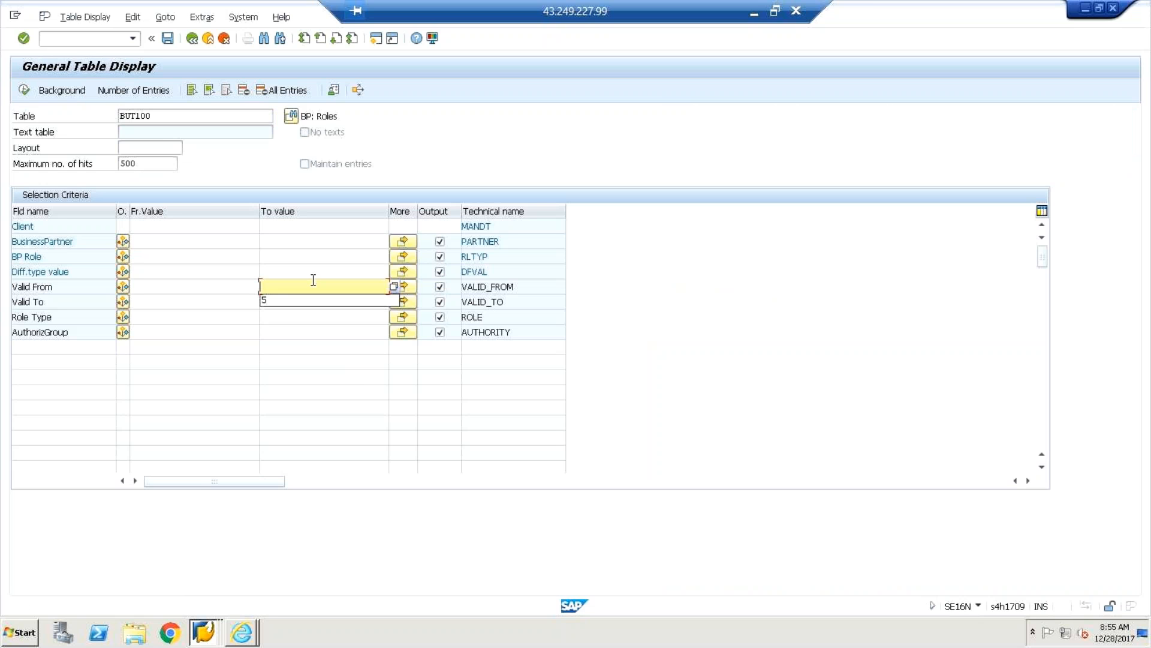
click(172, 116)
key(BackSpace)
key(BackSpace)
key(BackSpace)
key(BackSpace)
key(BackSpace)
key(BackSpace)
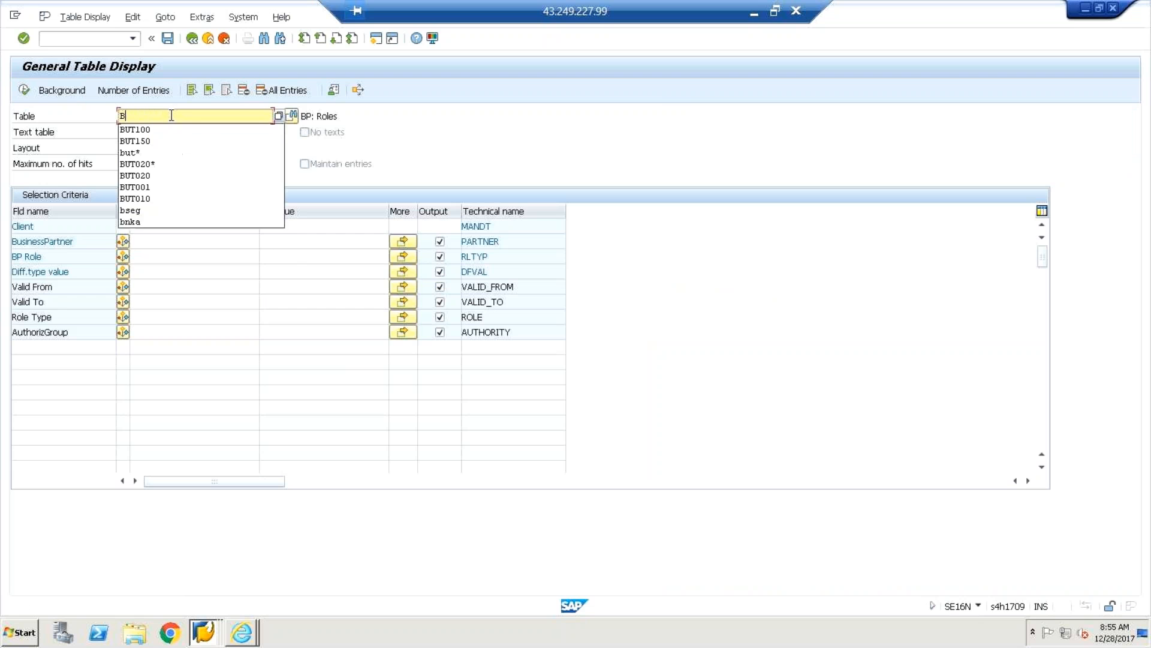
key(ctrl+v)
key(Return)
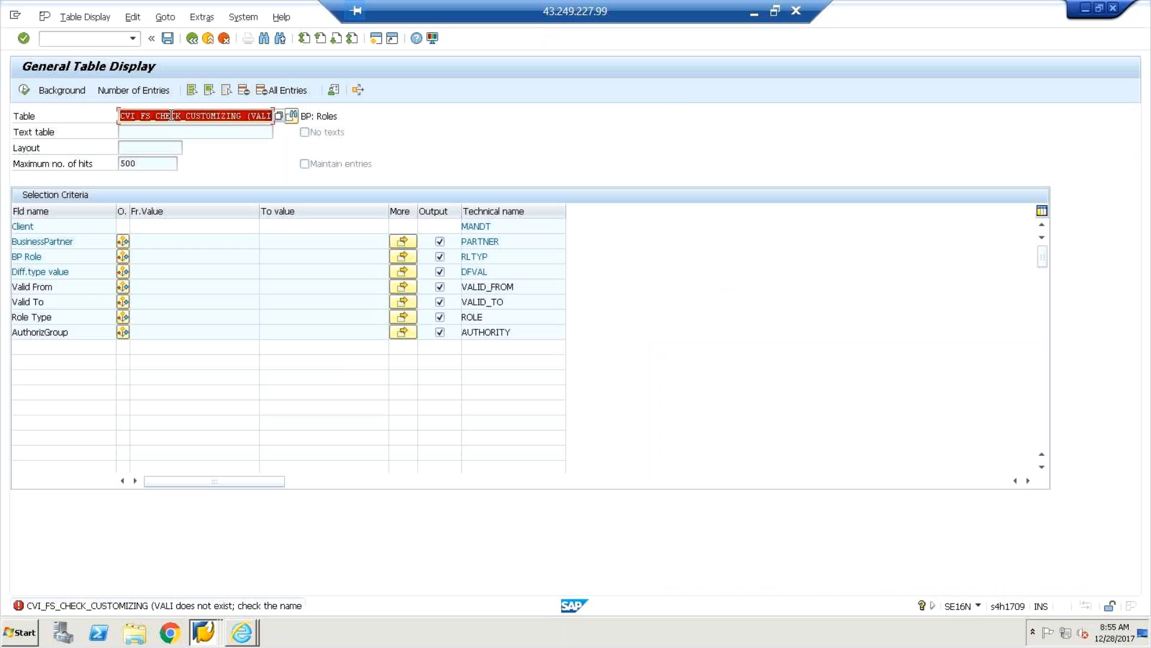
In /nse38, trim the pasted program name down to CVI_FS_CHECK_CUSTOMIZING.
click(85, 42)
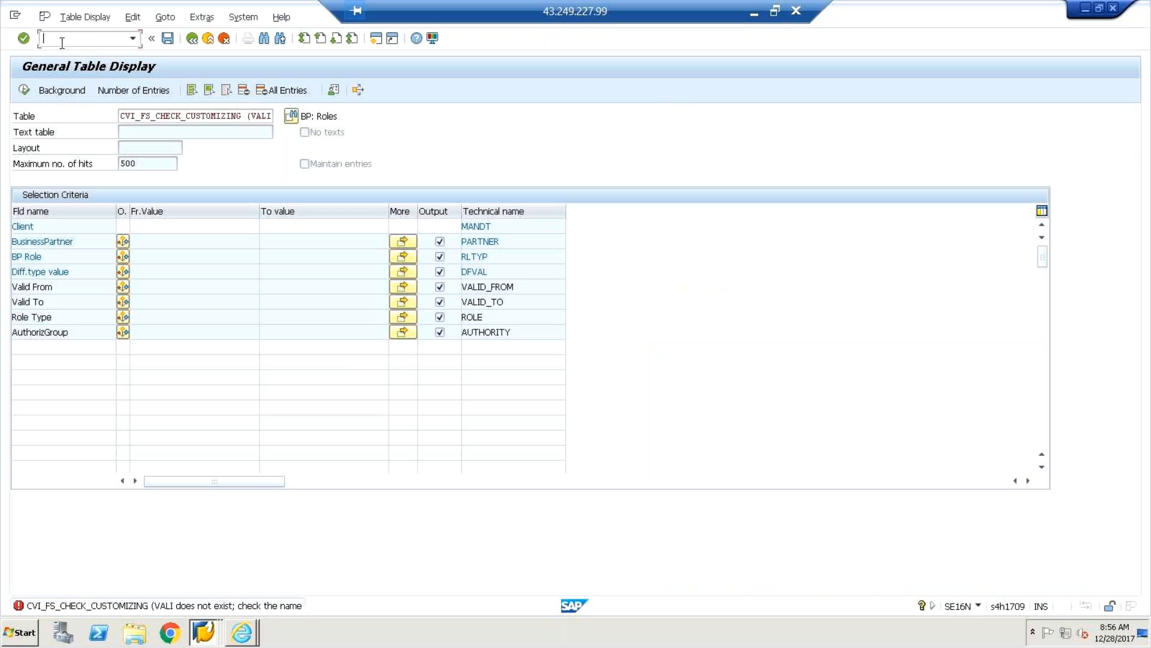
text(/nse38)
key(Return)
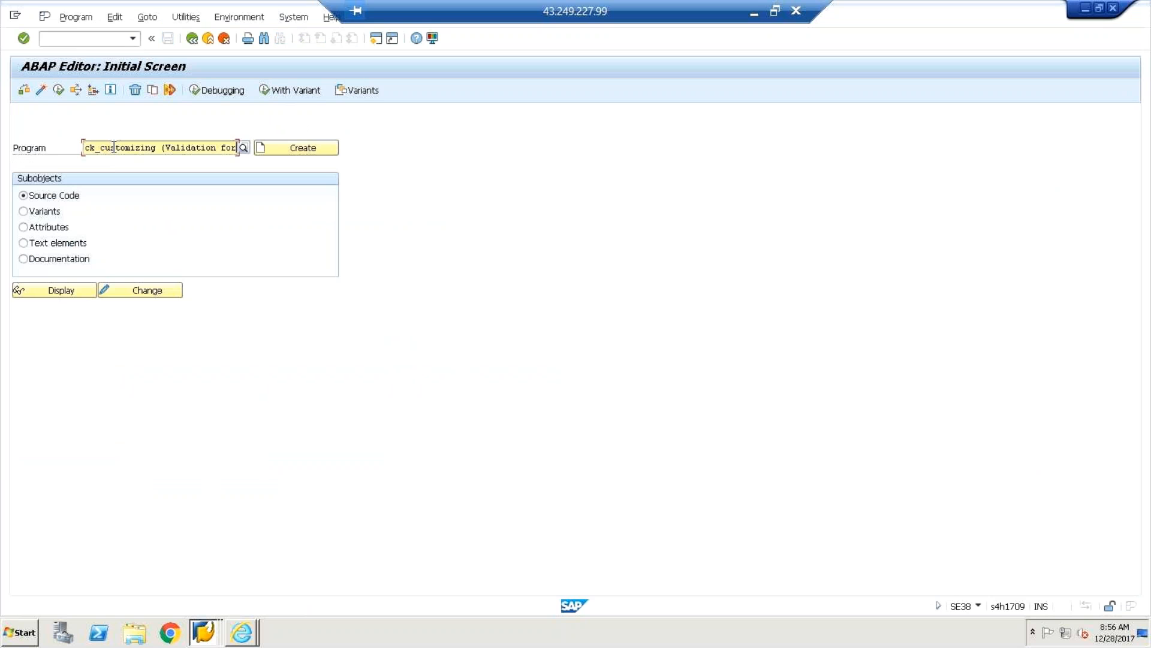
click(59, 91)
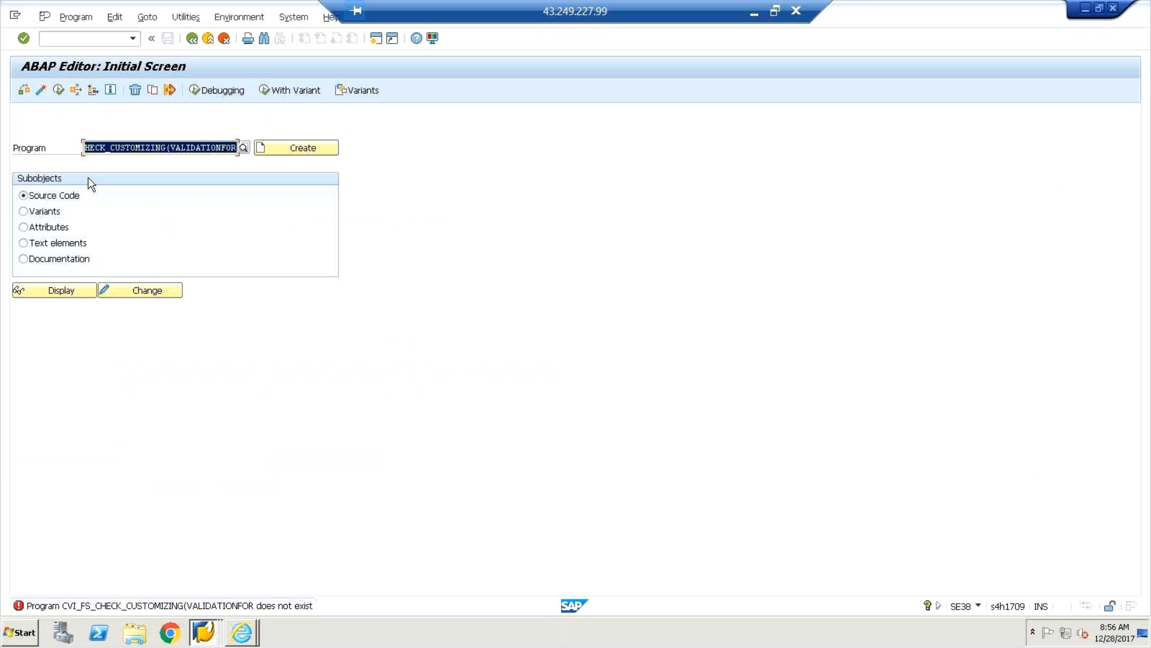
click(169, 148)
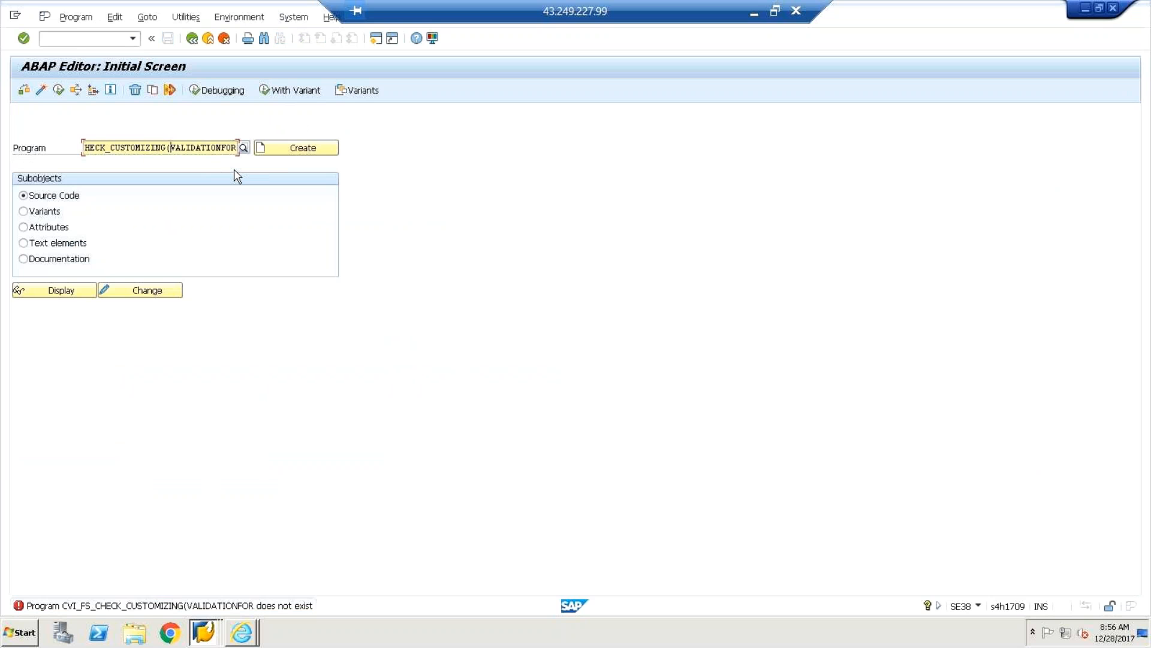
key(End)
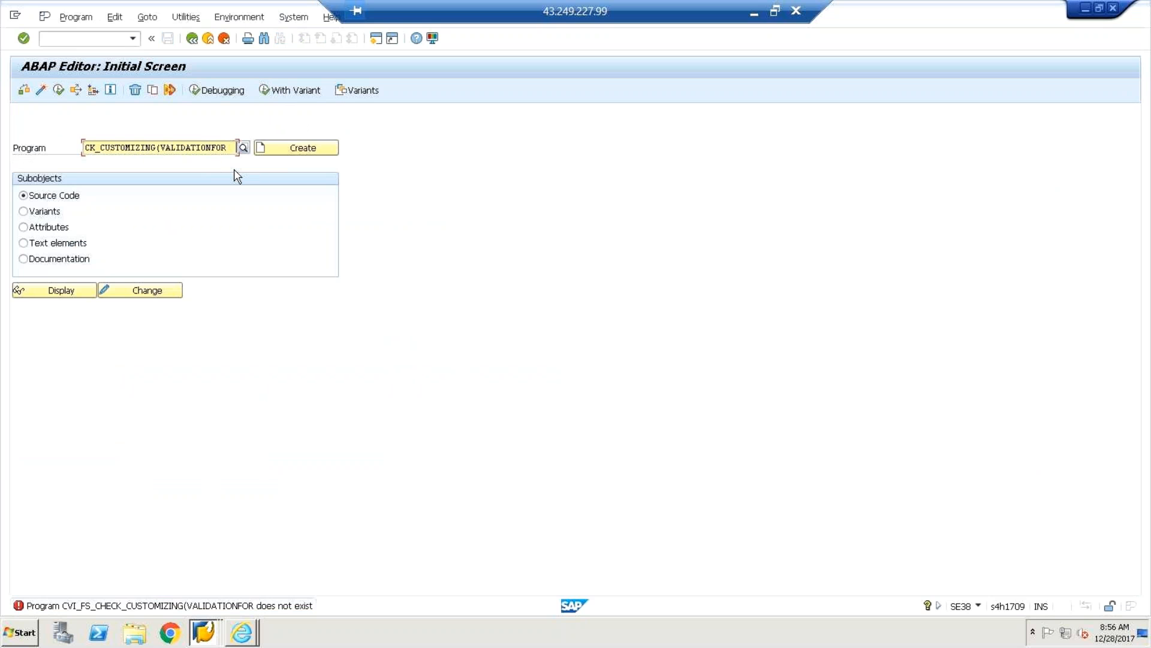
key(BackSpace)
key(BackSpace)
key(BackSpace)
key(BackSpace)
key(BackSpace)
key(BackSpace)
key(BackSpace)
key(BackSpace)
key(BackSpace)
key(BackSpace)
key(BackSpace)
key(BackSpace)
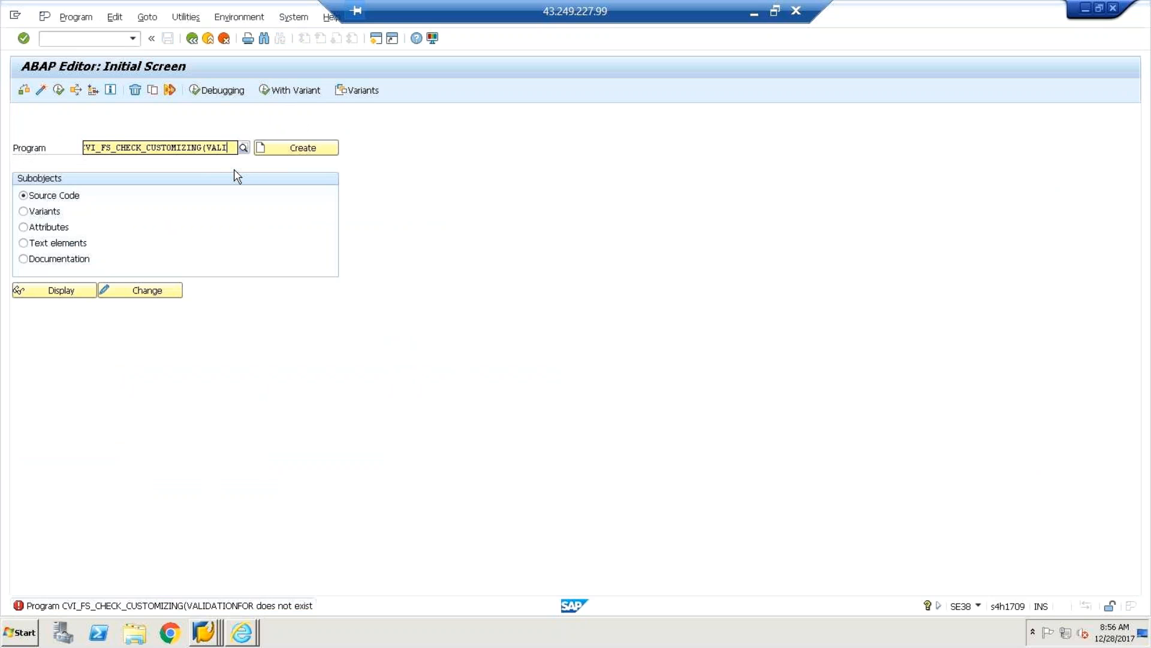
key(BackSpace)
key(BackSpace)
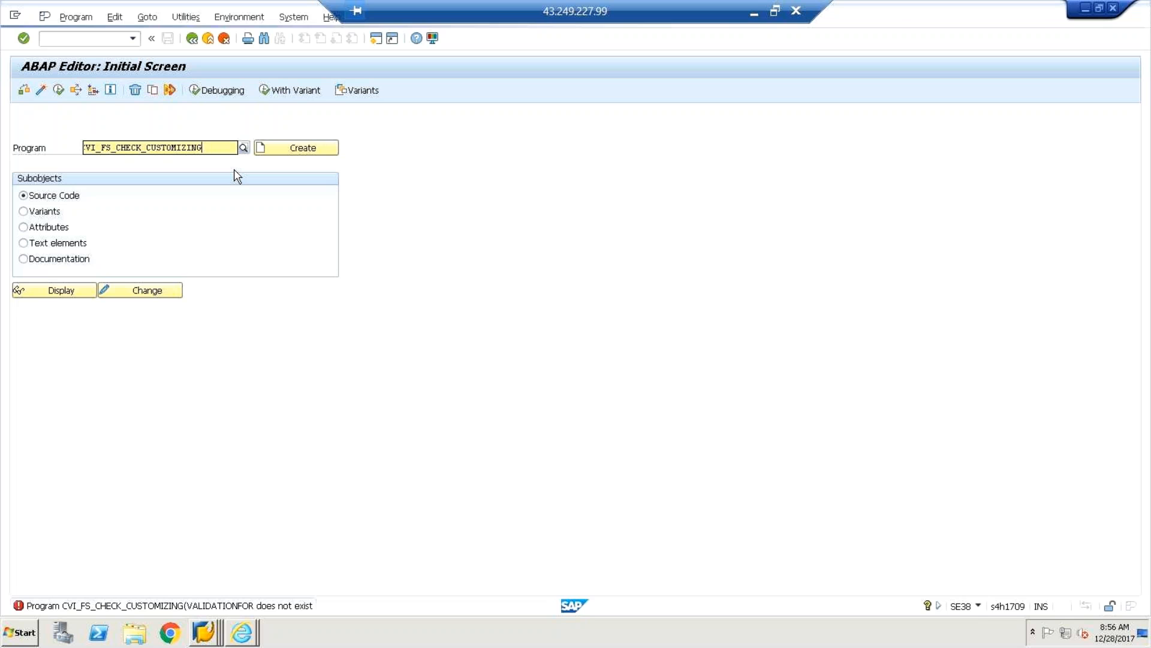
Run CVI_FS_CHECK_CUSTOMIZING for General Settings, review the BP/customer and vendor directions, then go back.
click(59, 91)
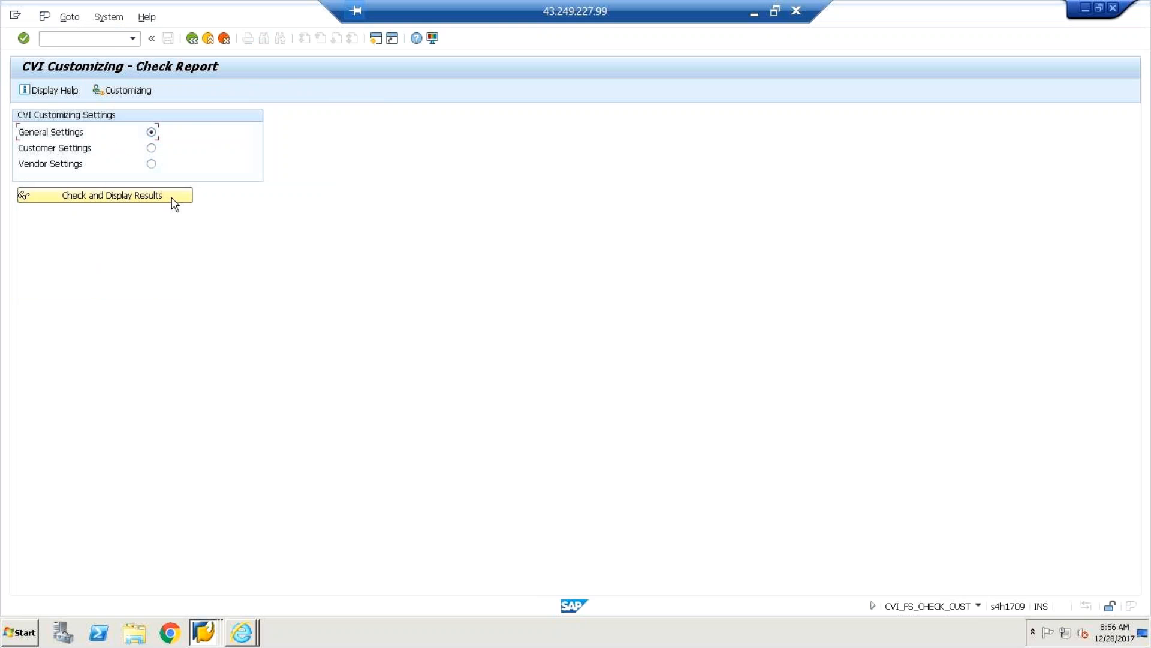
click(86, 198)
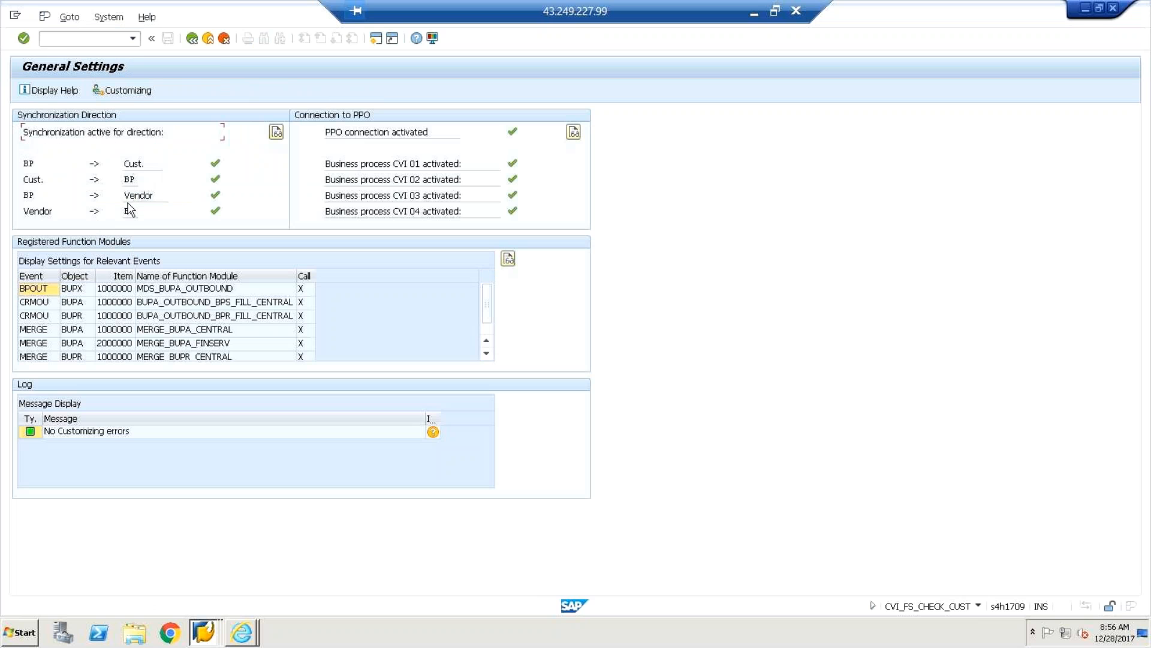
click(40, 290)
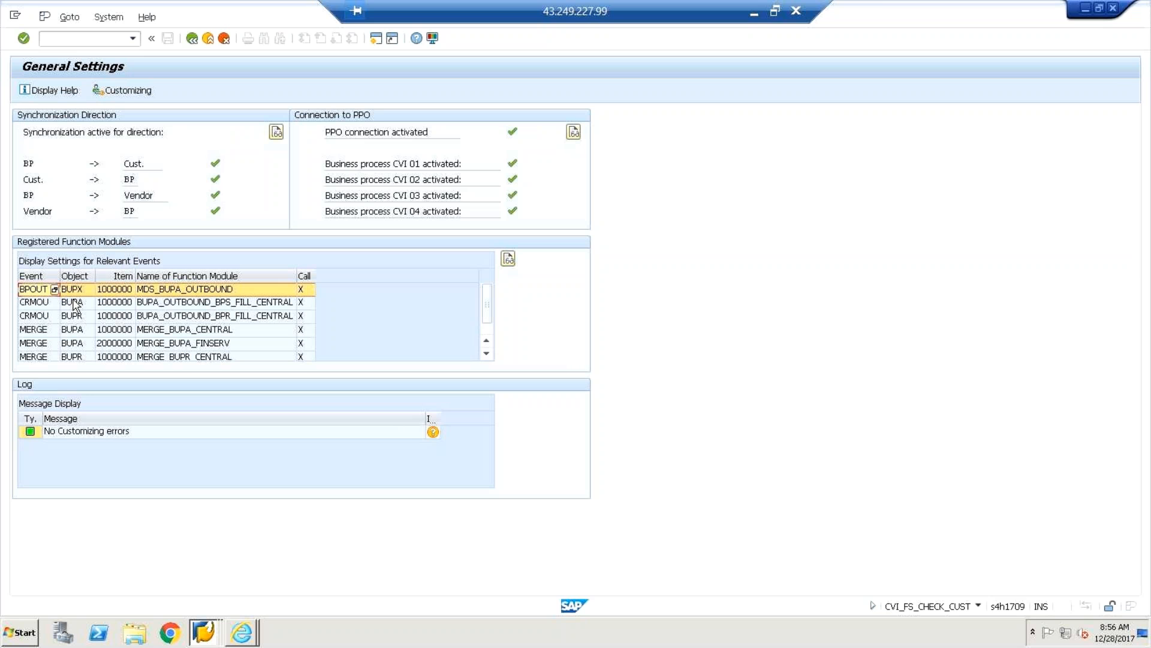
click(47, 181)
click(95, 212)
click(132, 215)
click(126, 91)
Run the CVI check for customer settings and review the FLCU01 role and the 0001 and 10DV groupings.
click(190, 39)
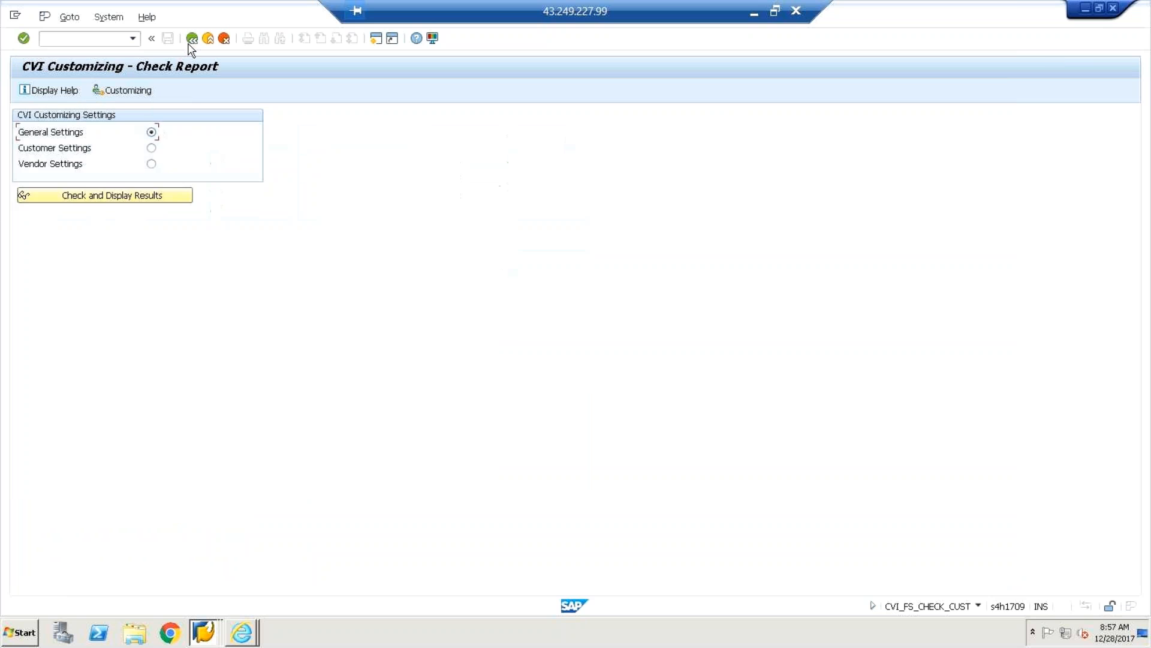
click(151, 148)
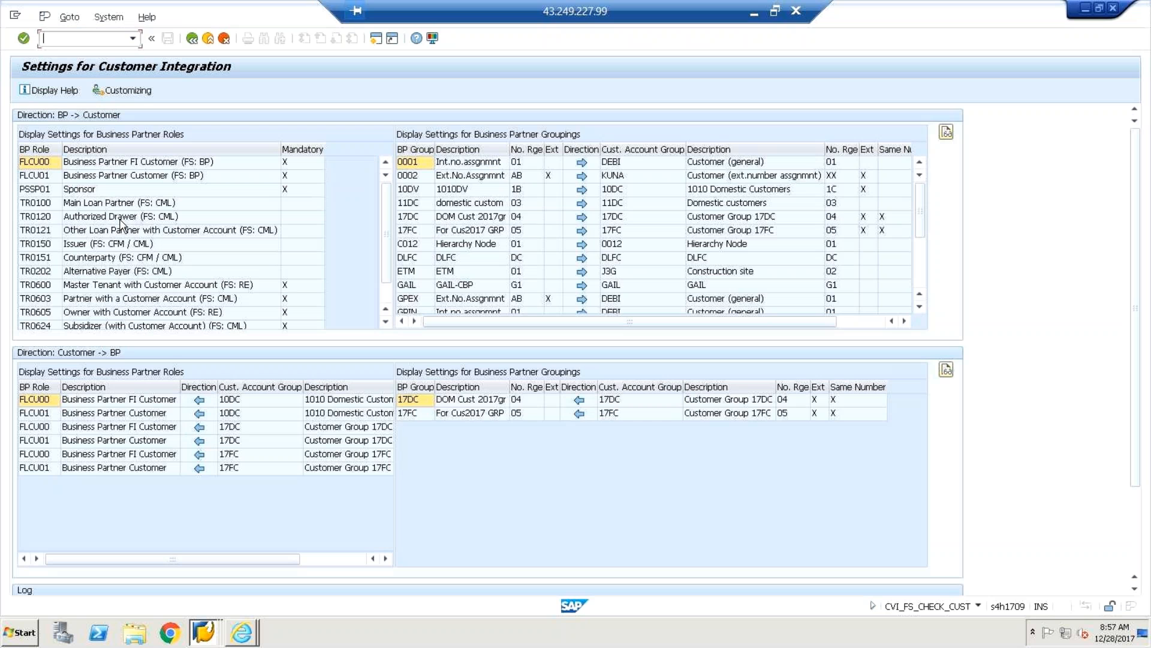
click(40, 178)
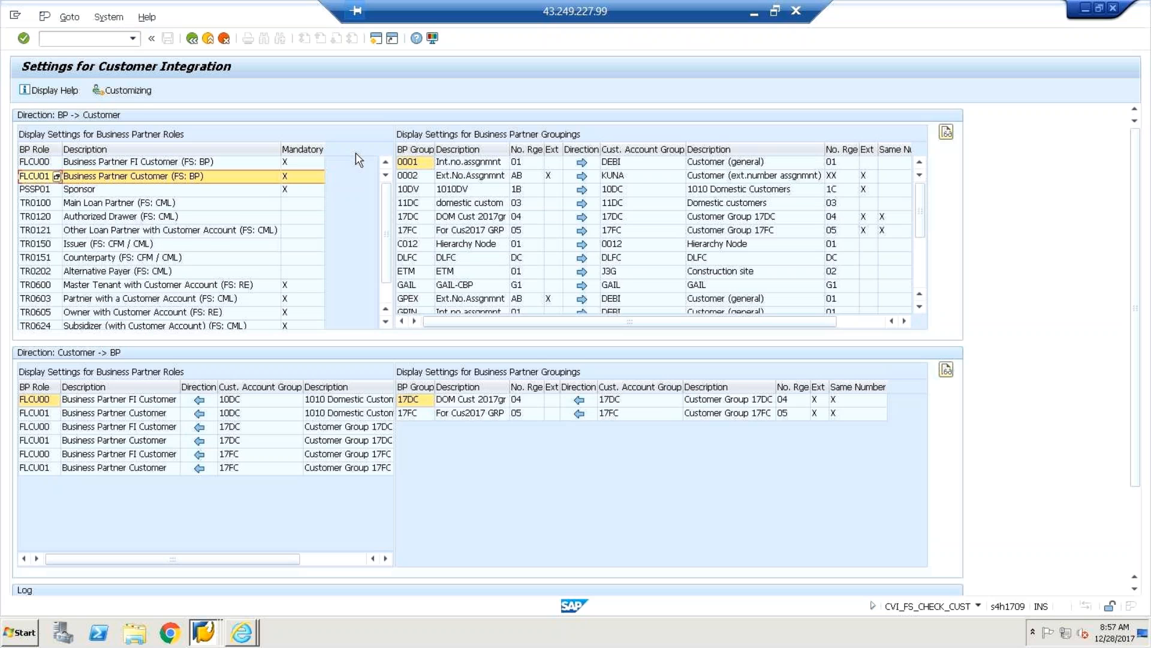
click(422, 166)
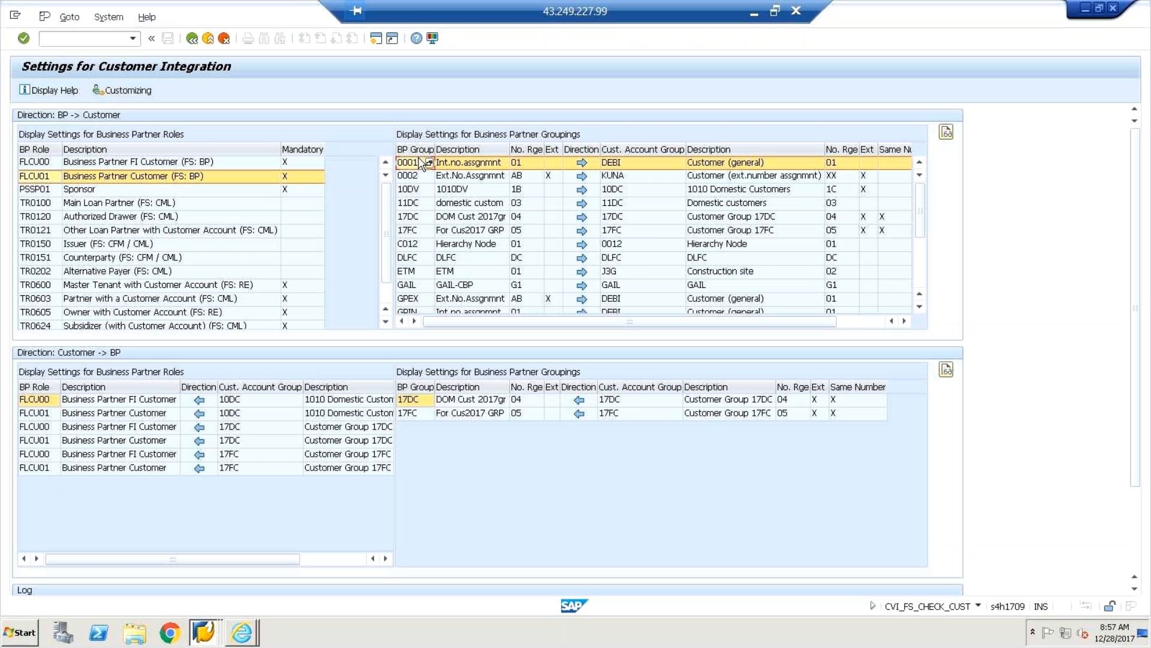
click(419, 190)
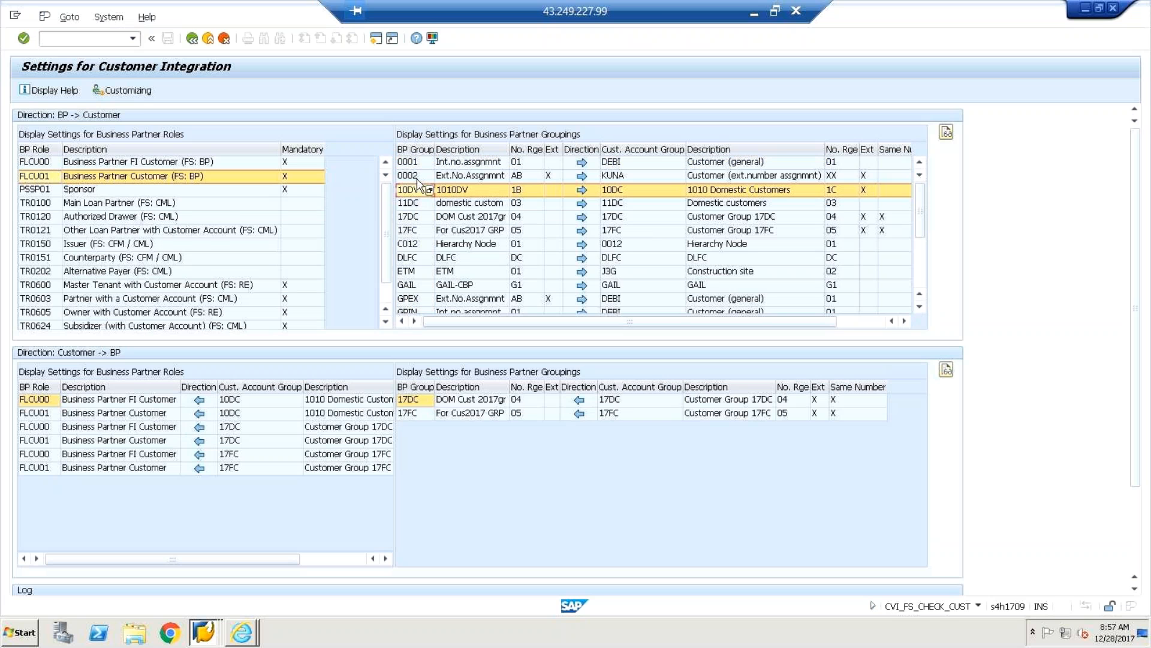
Compare BP Group with Customer Account Group, including the 0001 number range and 17DC's account group.
click(413, 148)
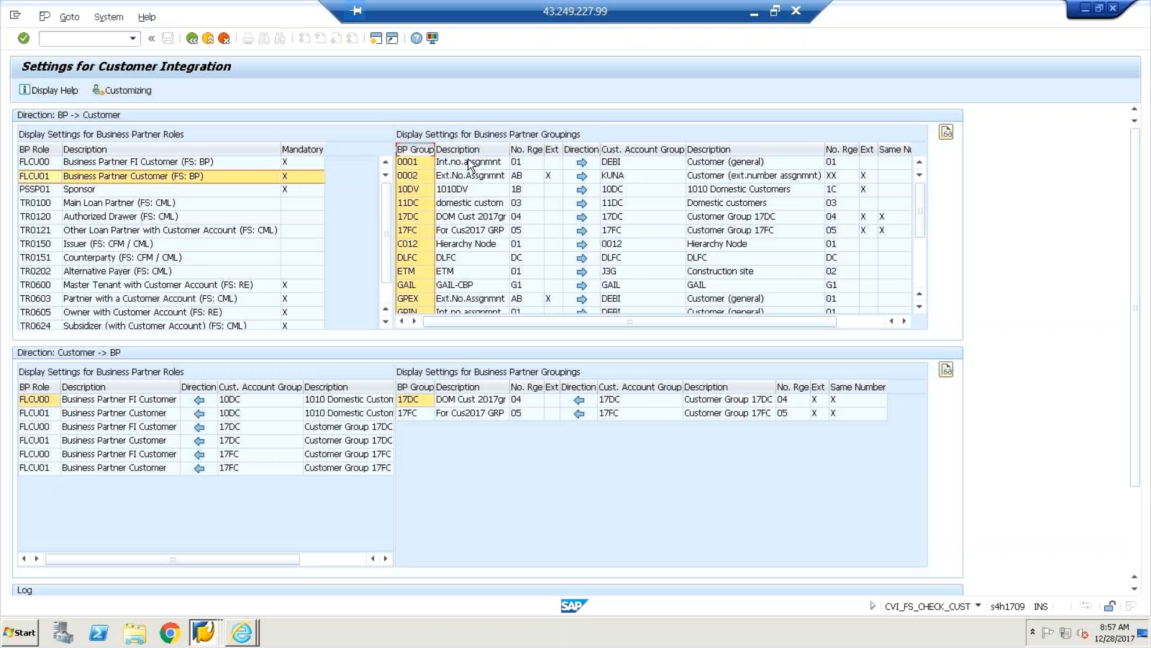
click(518, 163)
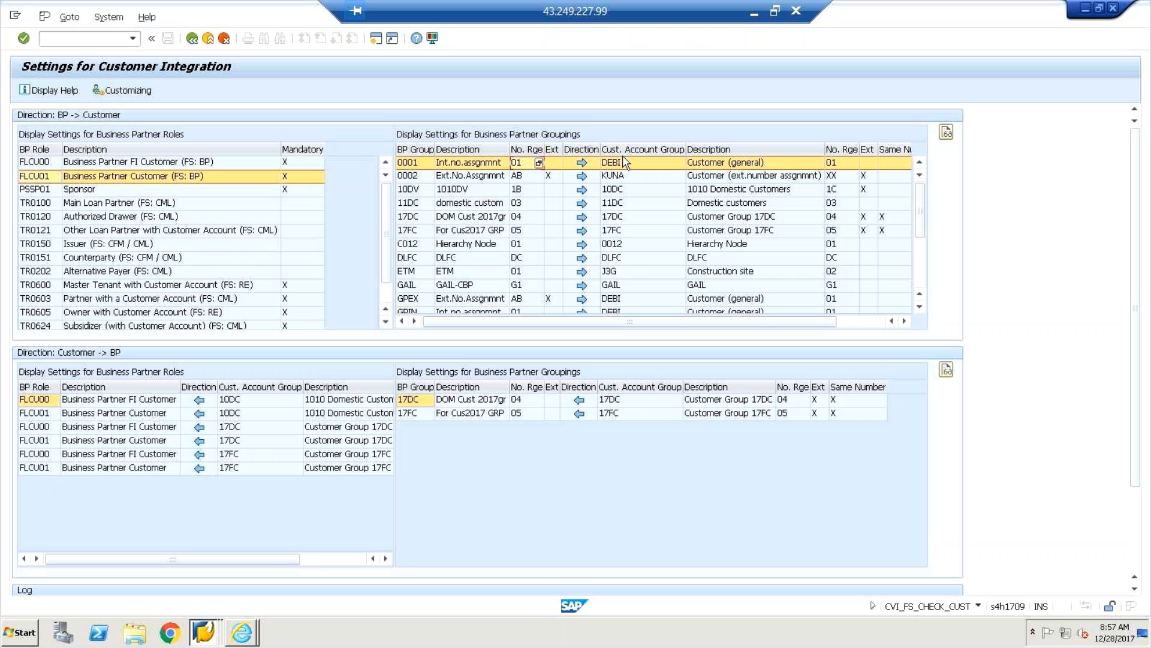
click(625, 150)
click(625, 150)
click(411, 150)
click(414, 217)
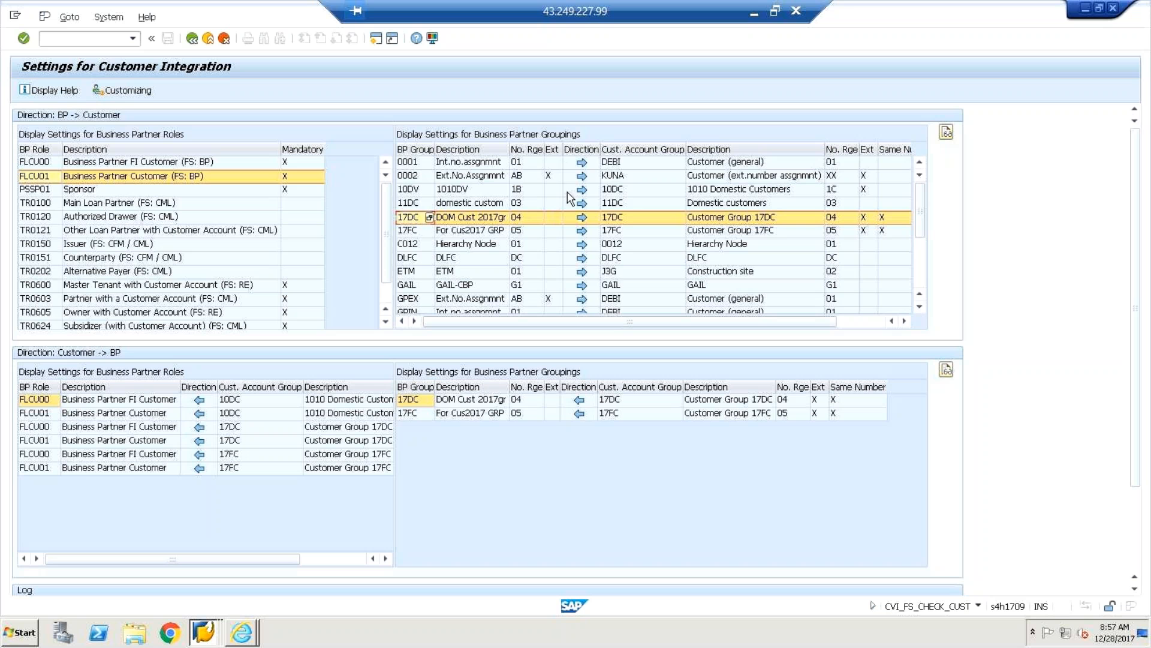
click(608, 150)
click(614, 218)
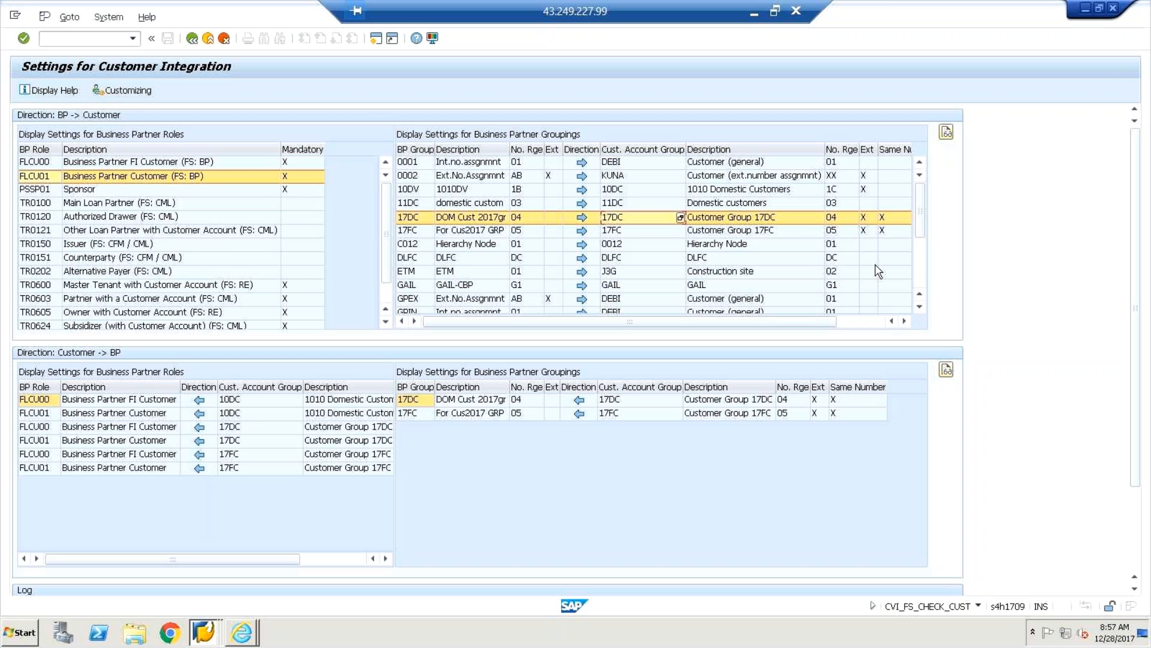
Review number ranges, roles TR0600 and TR0605, and the 17FC mapping, then return to the ABAP Editor.
click(834, 151)
click(869, 162)
click(883, 217)
click(282, 287)
click(288, 313)
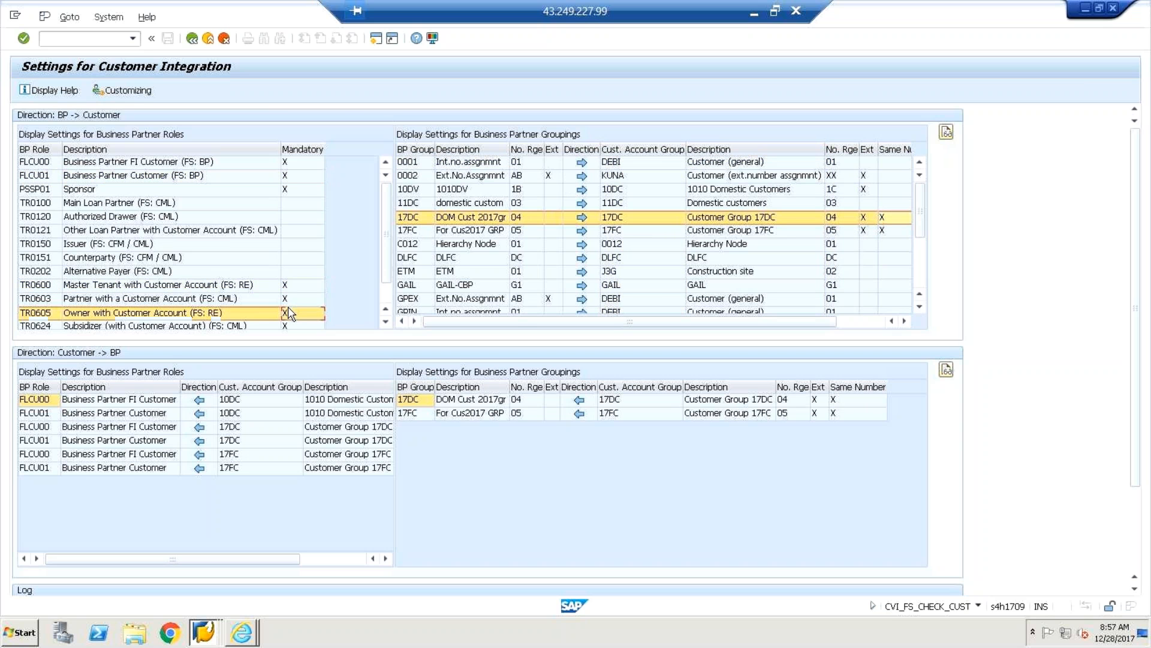
click(857, 413)
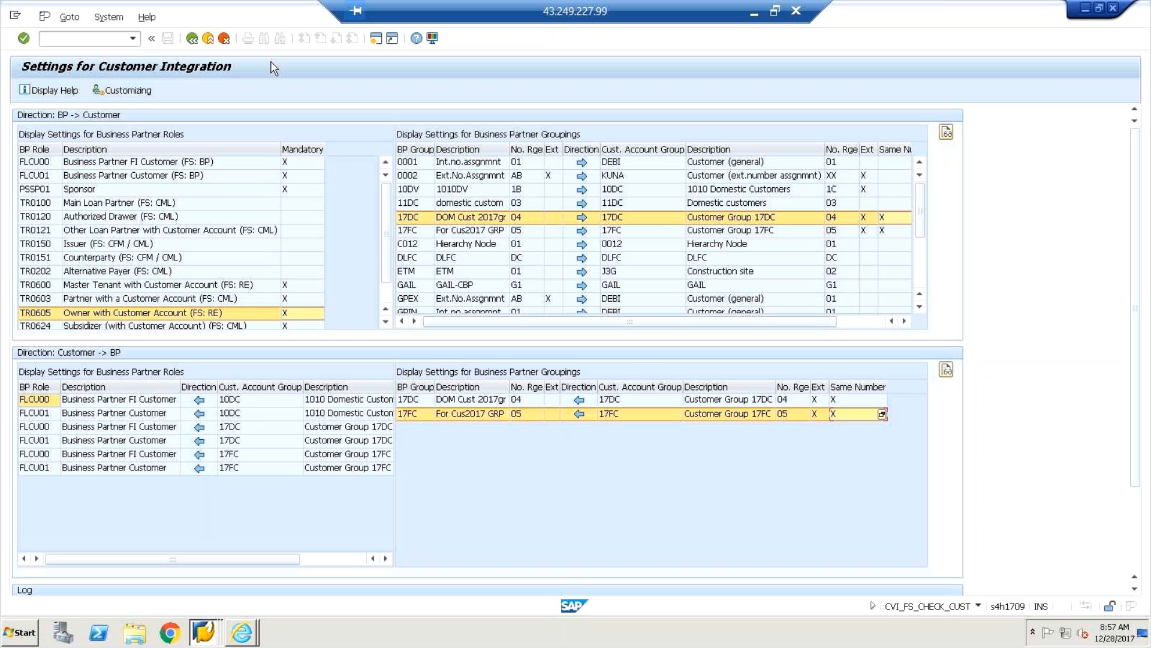
click(192, 39)
click(192, 39)
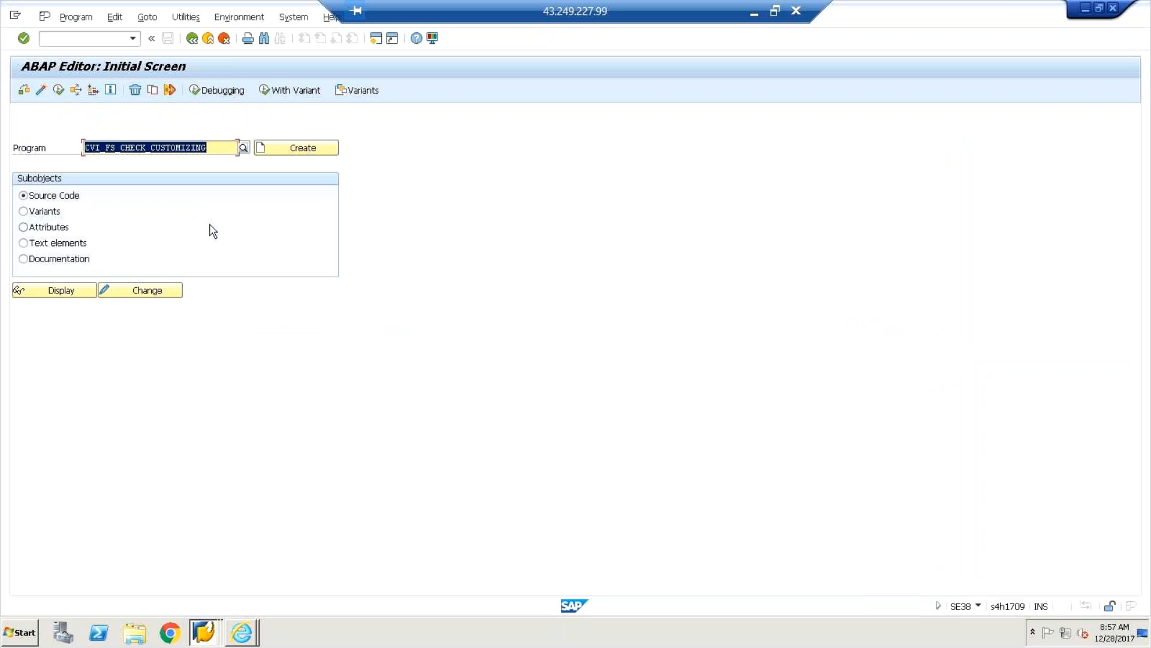
View the CVI_FS_CHECK_CUSTOMIZING source, then run the check for vendor settings.
click(46, 290)
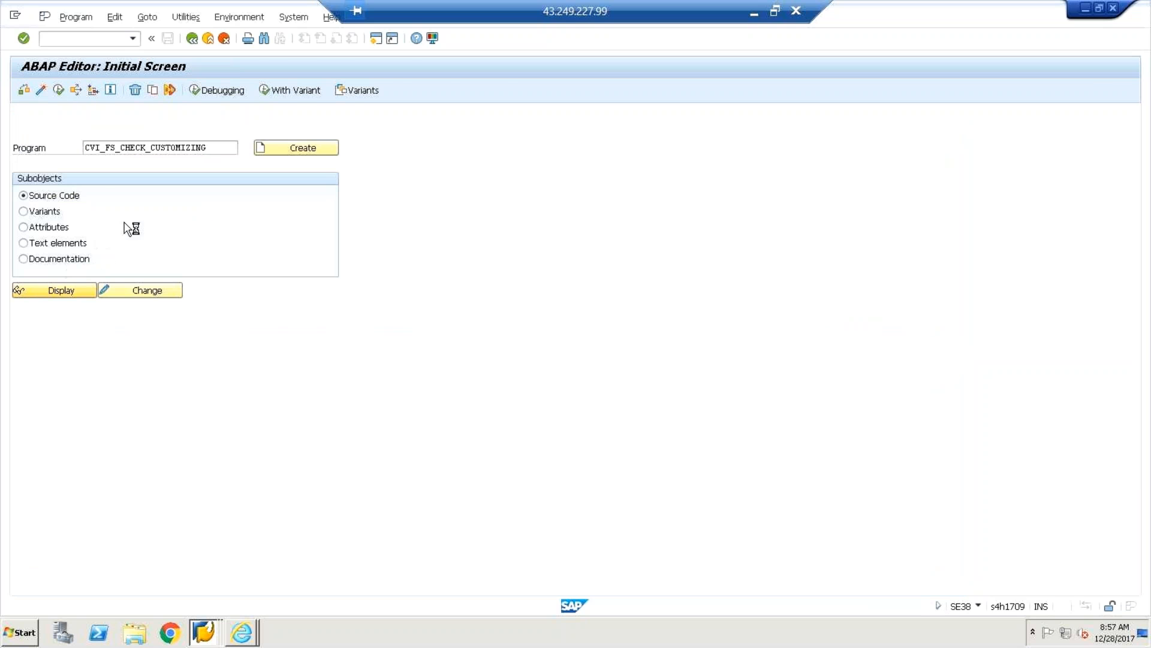
key(F3)
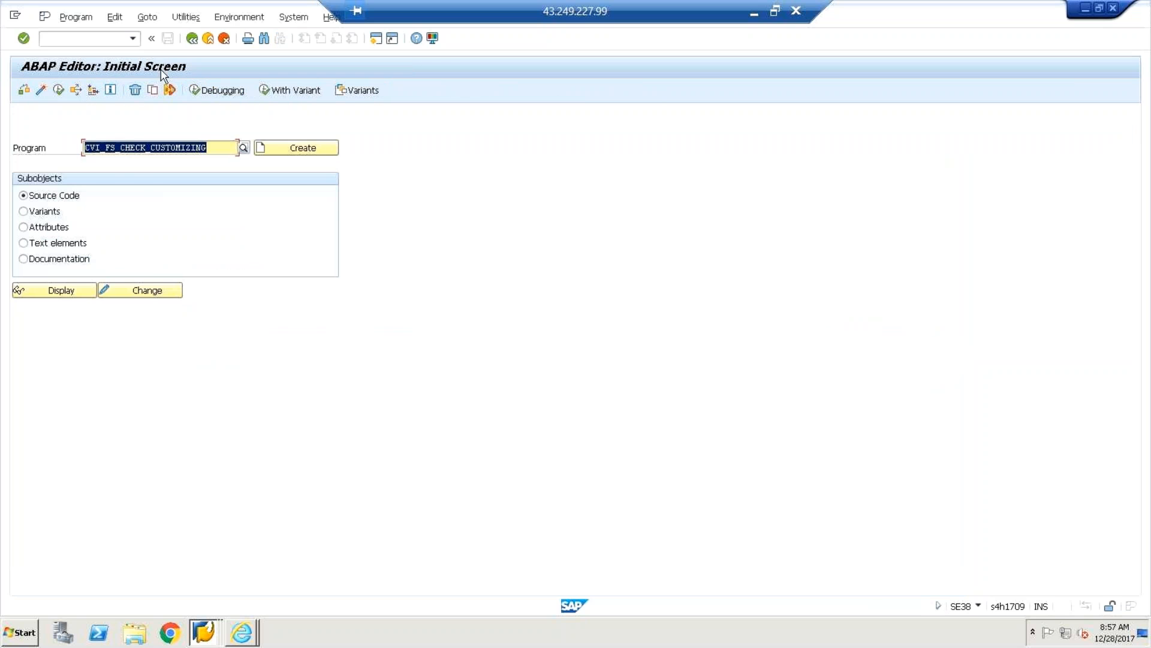
click(59, 90)
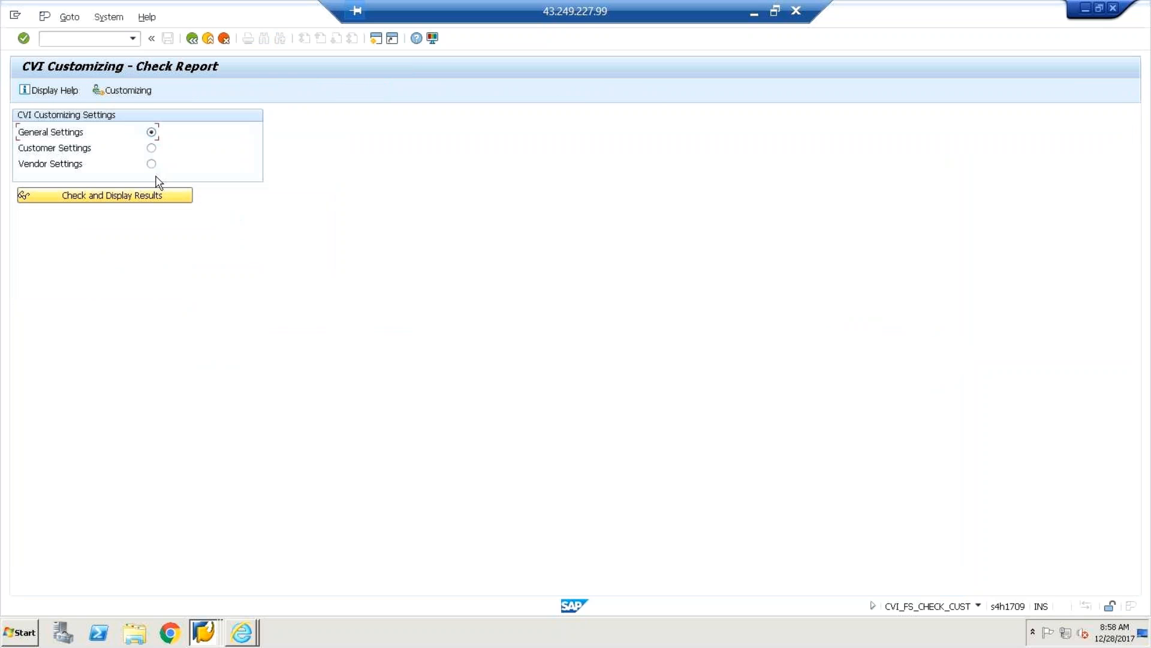
click(151, 164)
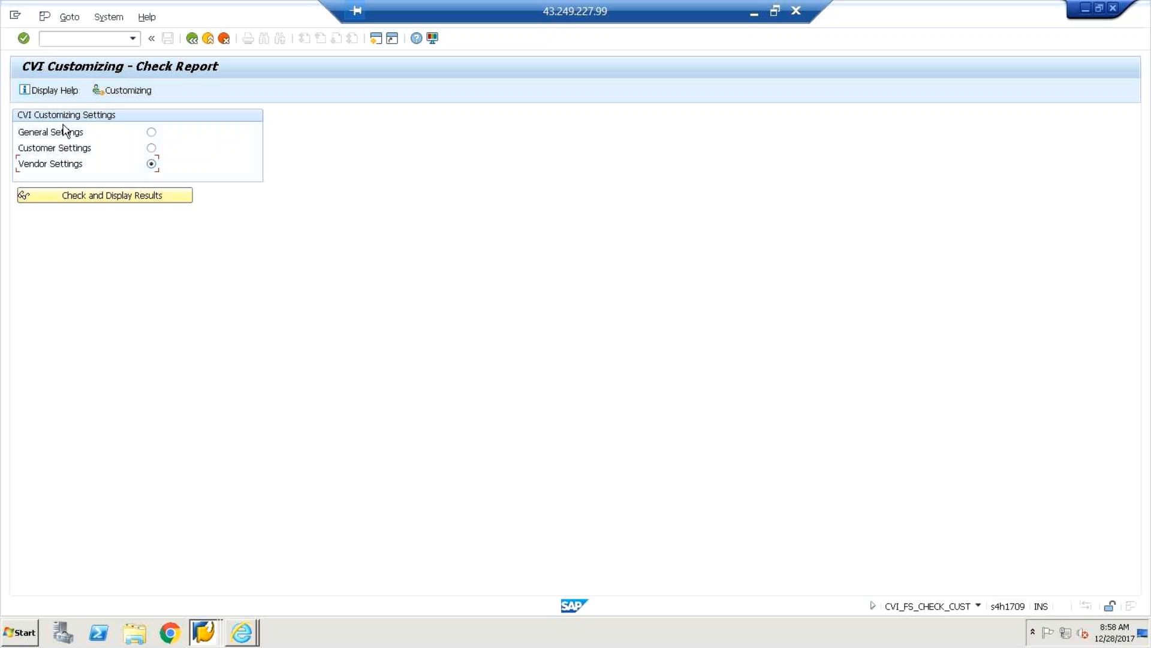
click(67, 195)
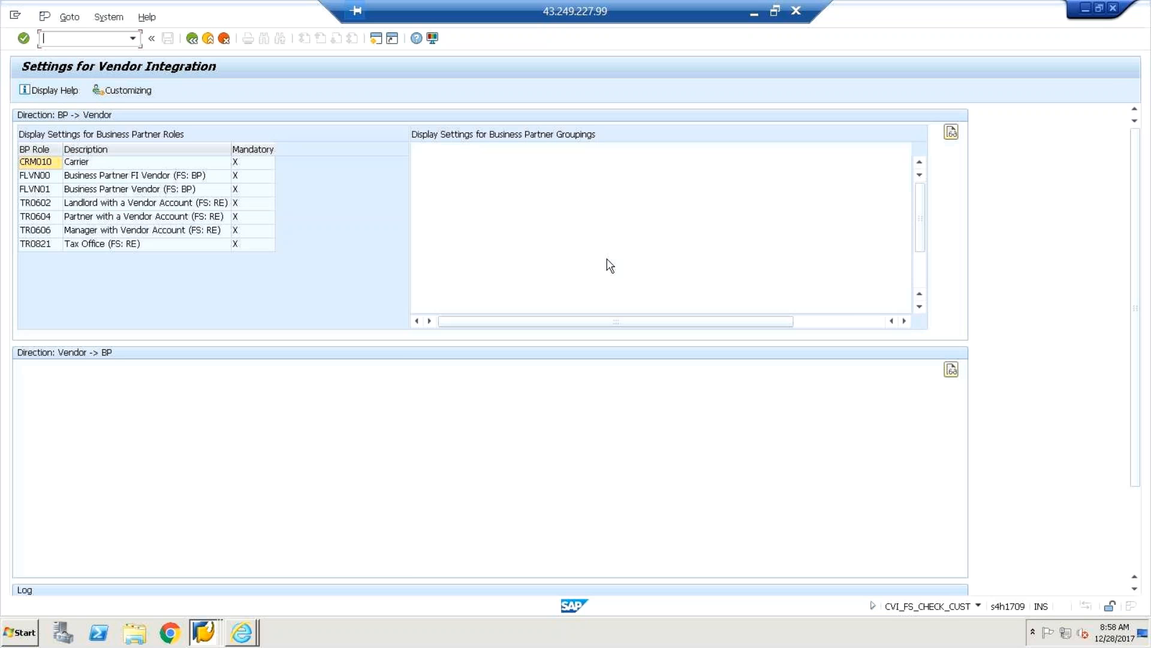
Review vendor groupings GPEX→LIEF and TCCC and role FLVN00→17FV, then return to the ABAP Editor.
click(426, 149)
click(642, 287)
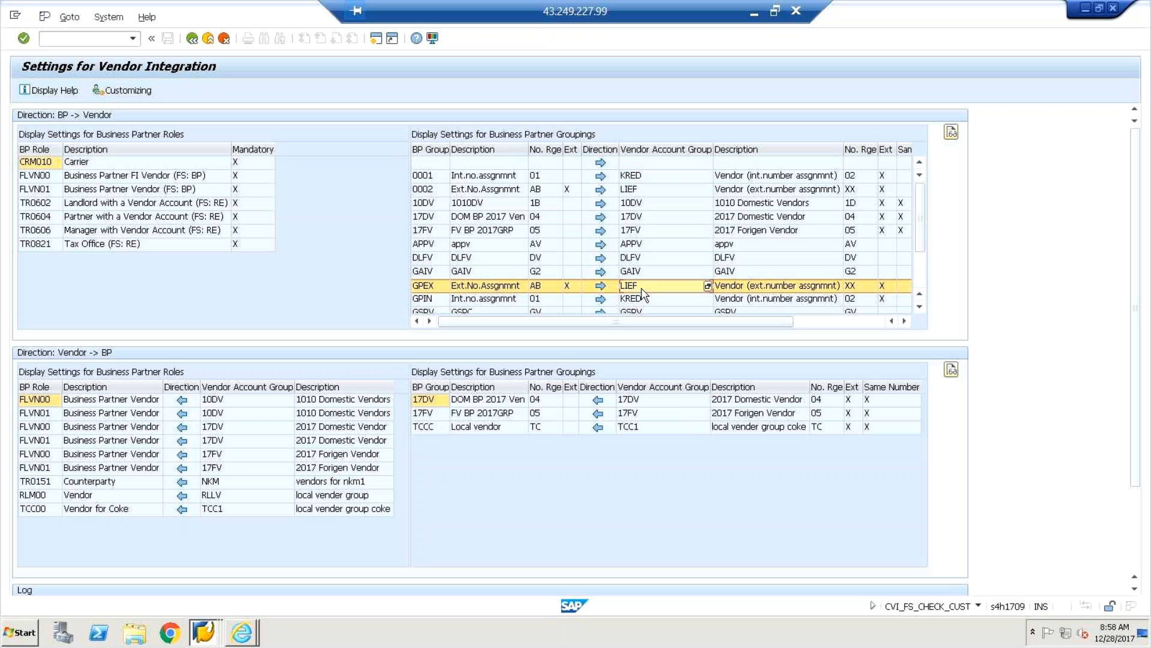
click(486, 427)
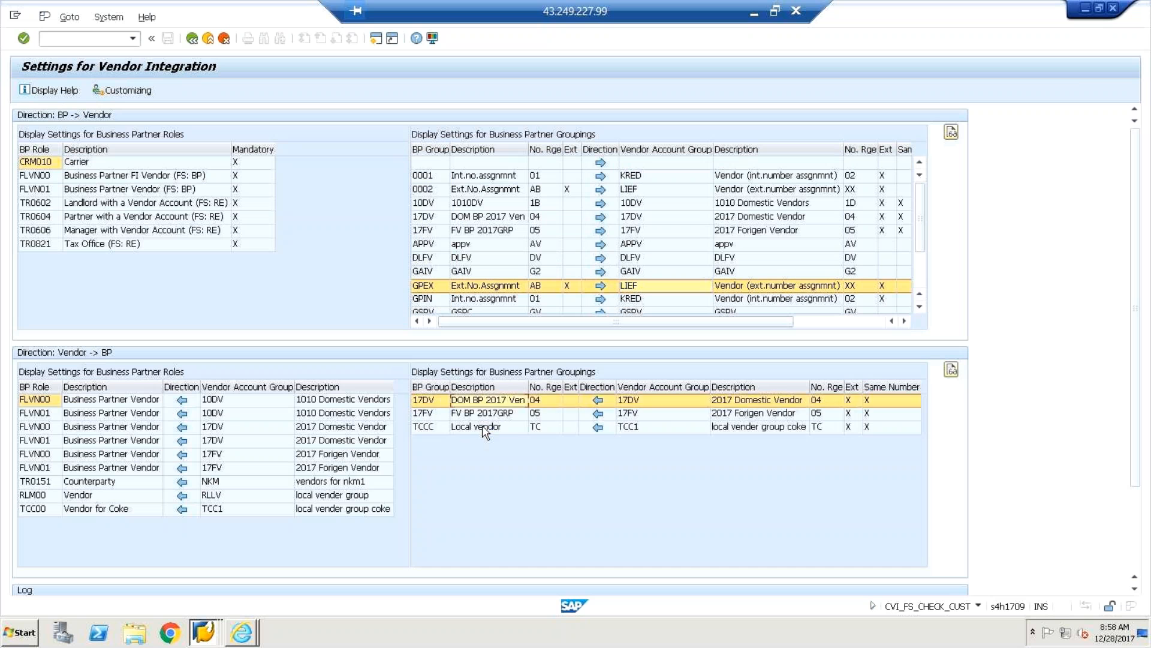
click(138, 454)
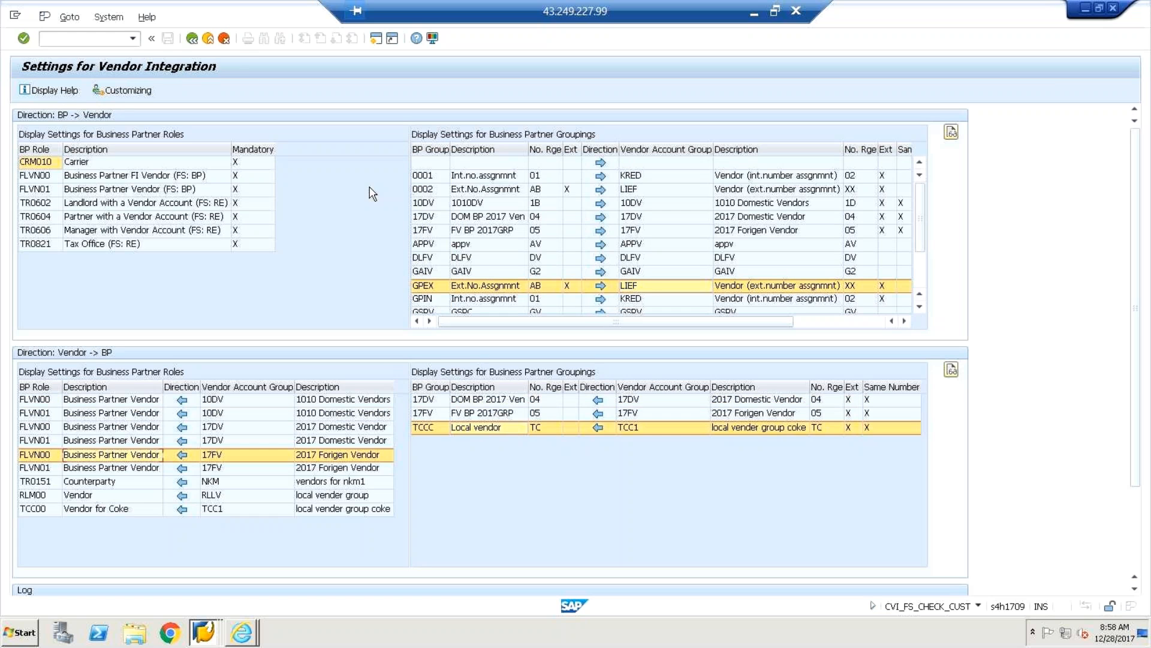
click(192, 40)
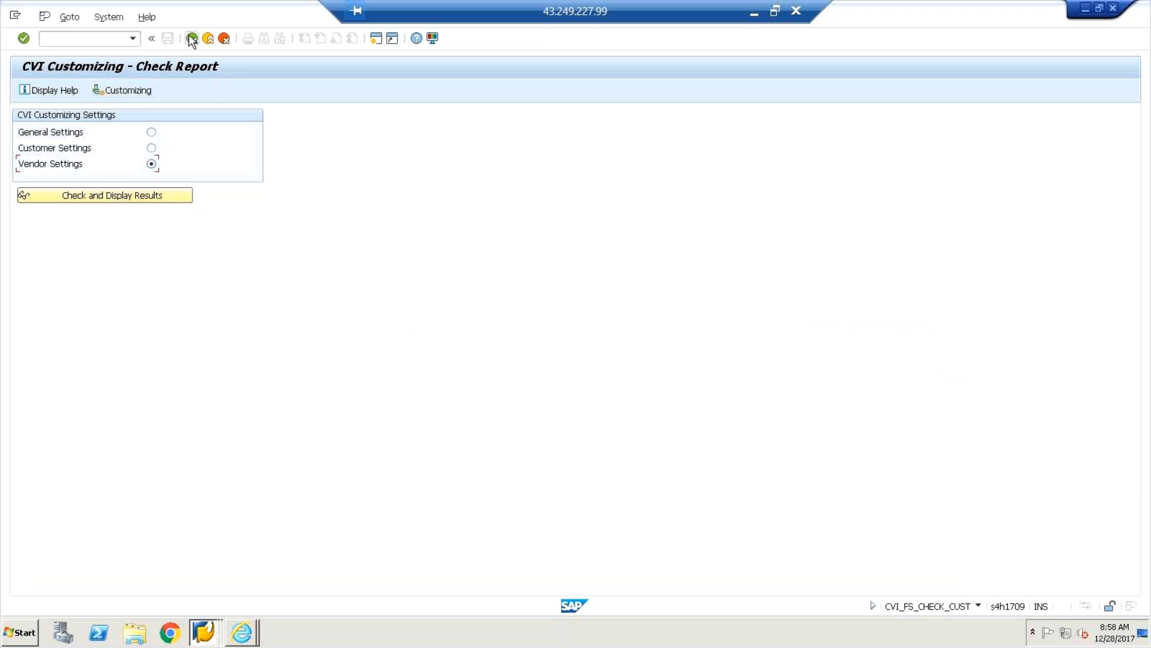
click(192, 39)
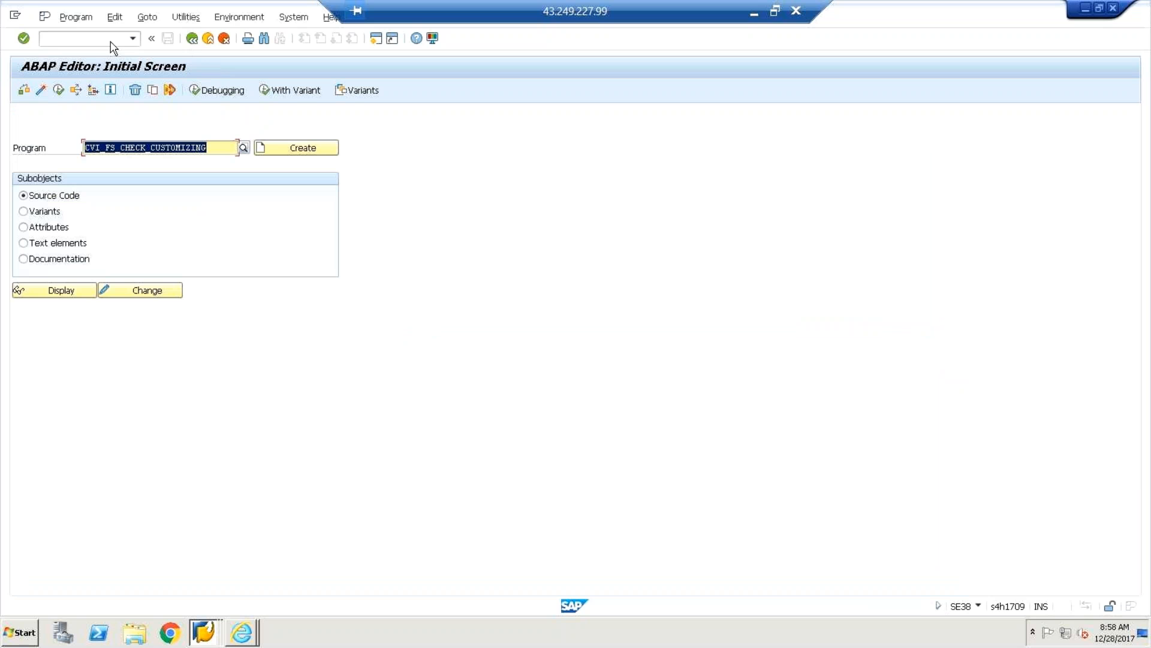
Open the General Table Display by reusing /nse16n from the command history.
click(193, 40)
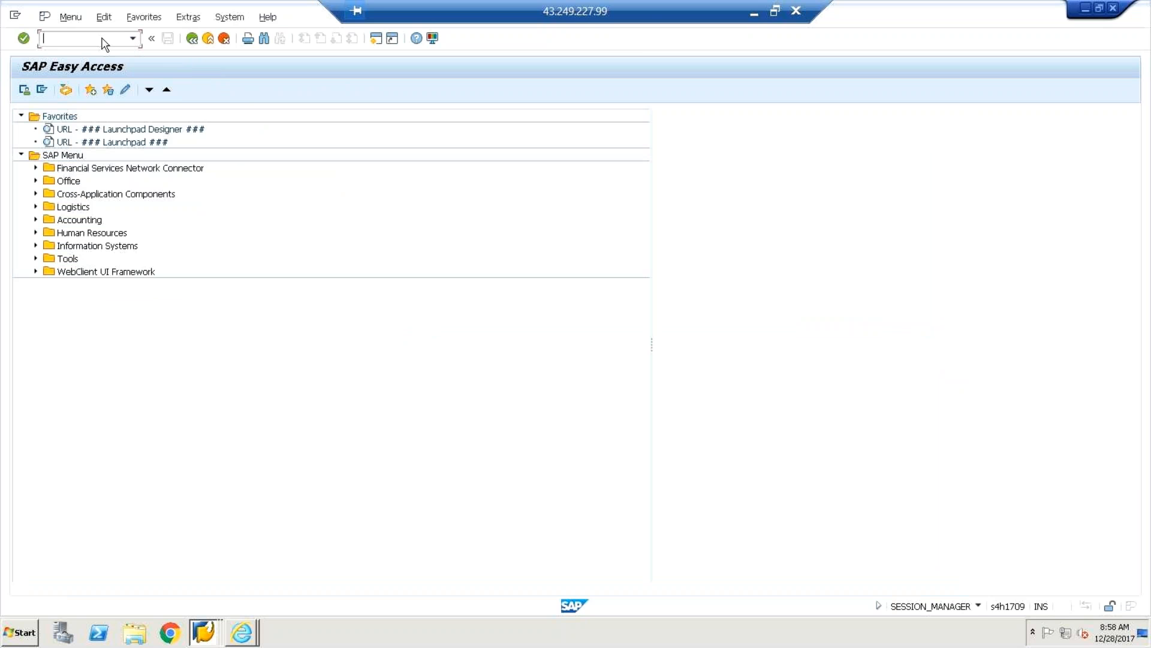
click(105, 43)
click(72, 68)
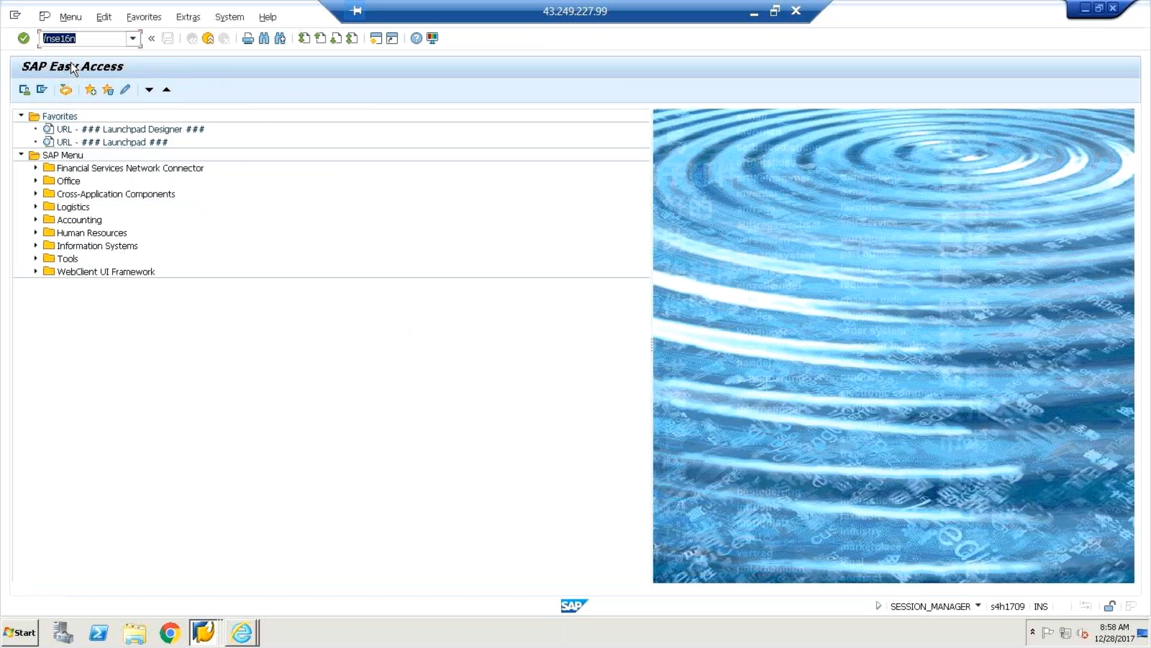
key(Return)
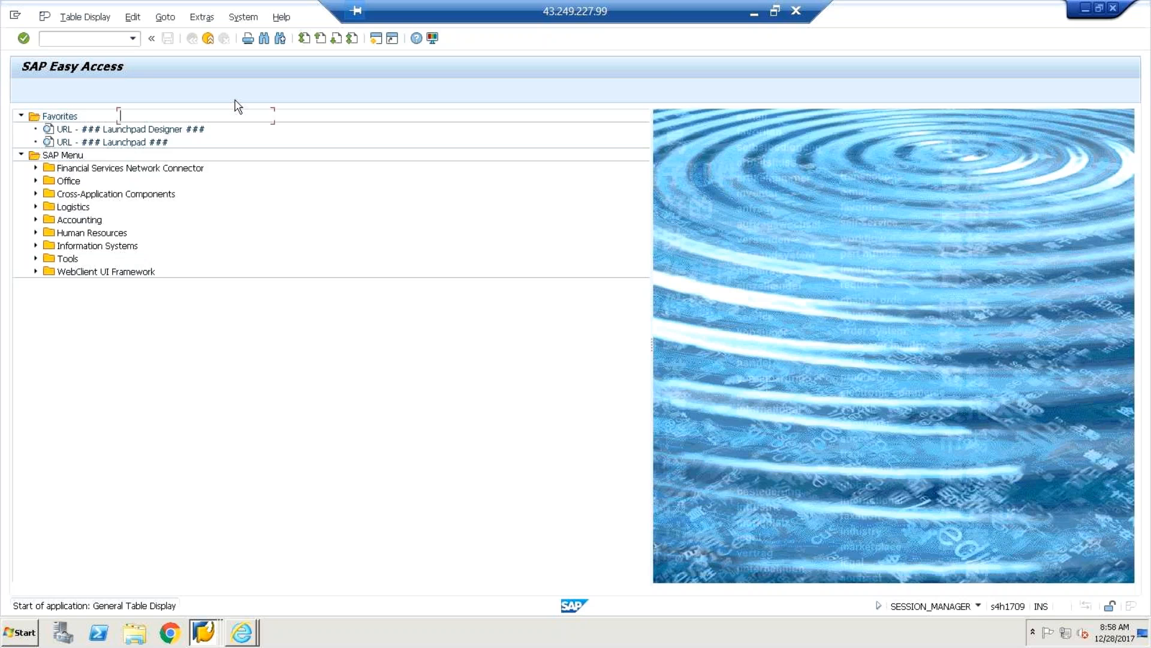
Check the session's system information, then minimise the remote SAP session.
click(979, 606)
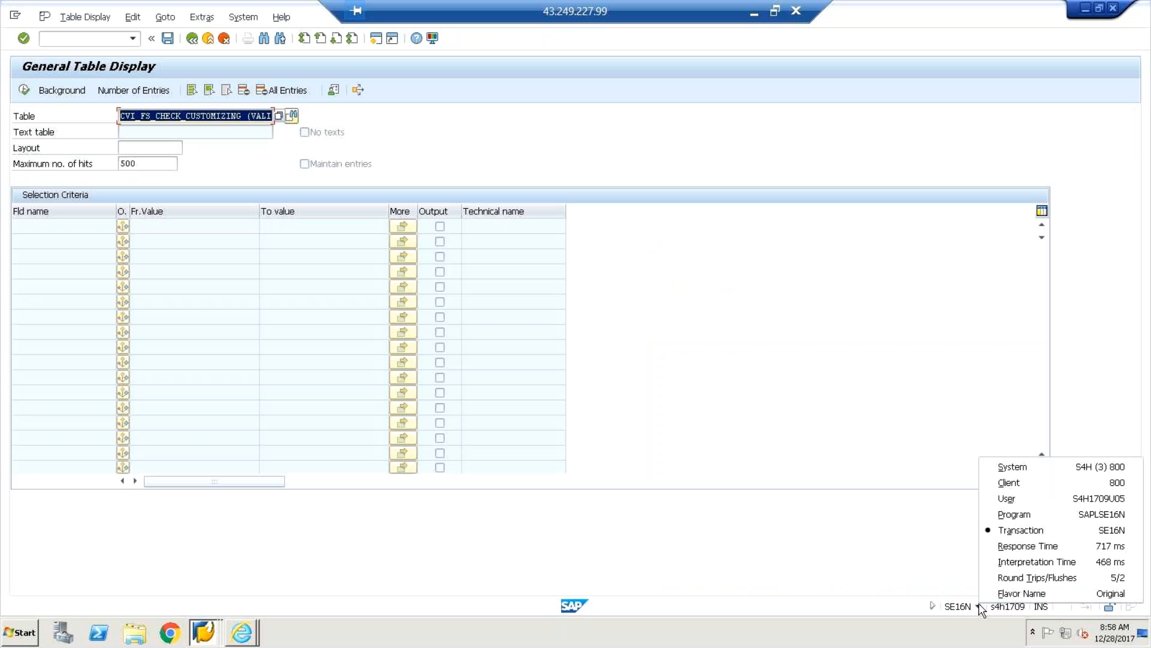
click(809, 533)
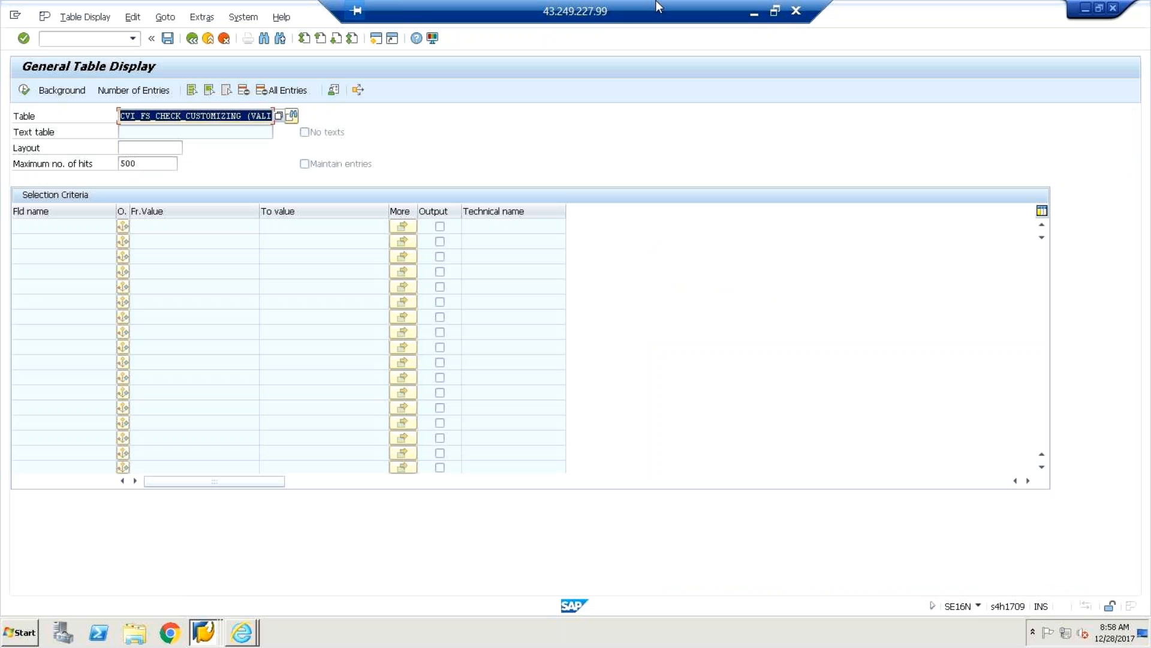
click(754, 15)
Select the BP and MDS notes in C12:D15 and check the zoom, then go back to SAP.
drag(419, 410, 239, 354)
drag(1147, 503, 1142, 566)
click(1133, 602)
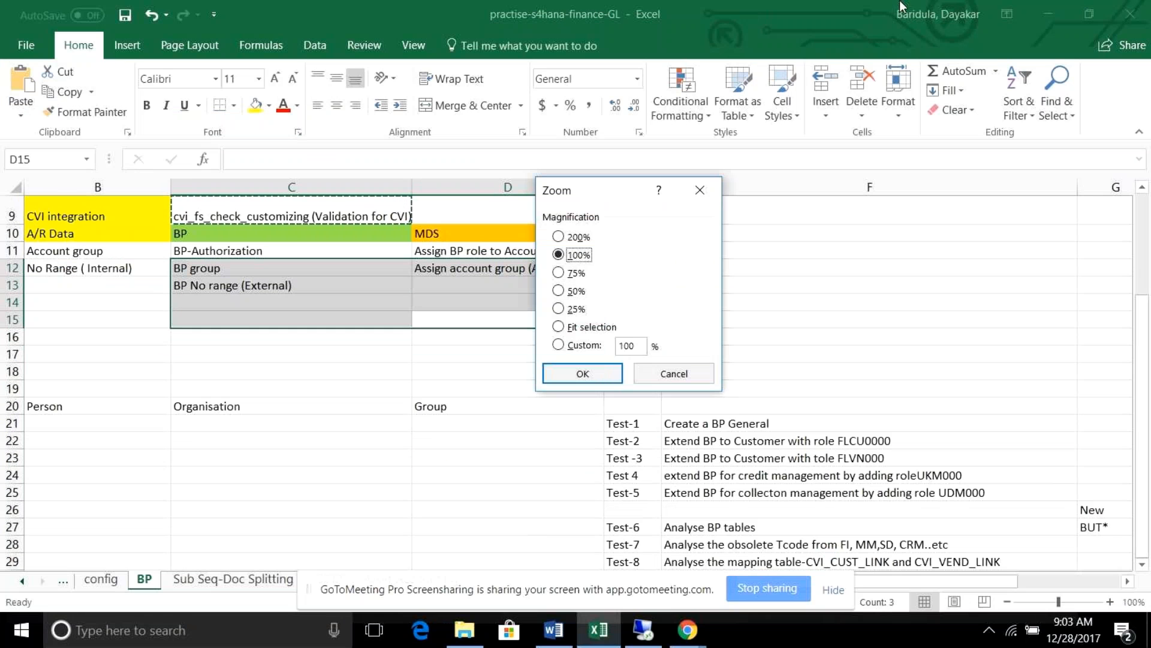
click(700, 191)
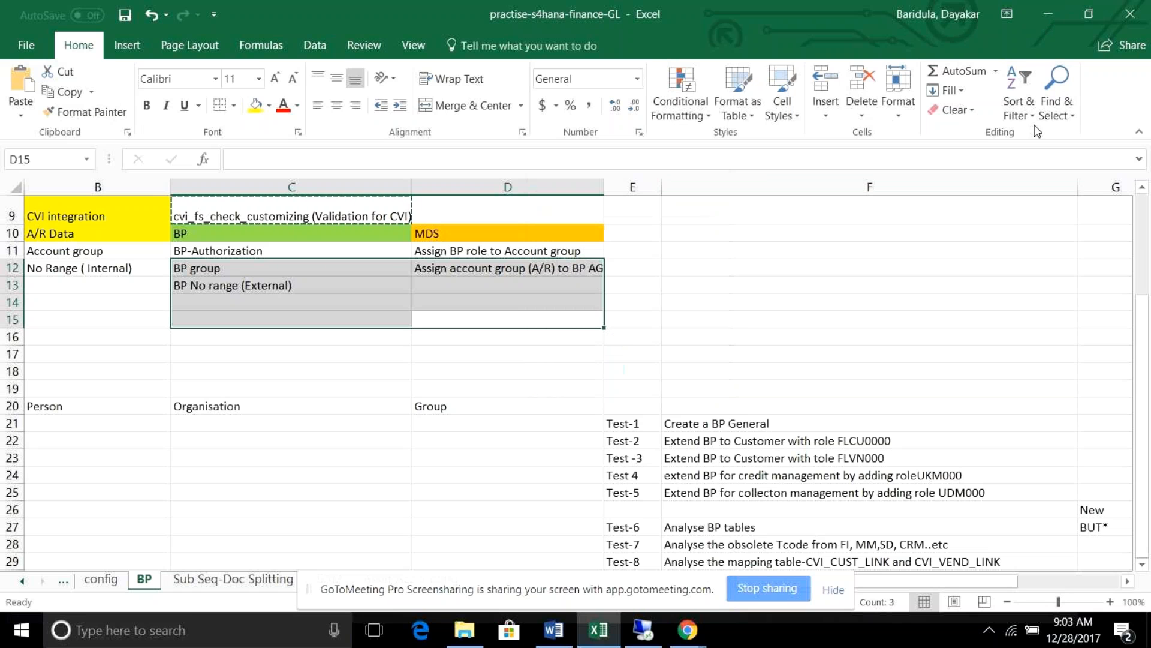
click(1049, 15)
click(642, 630)
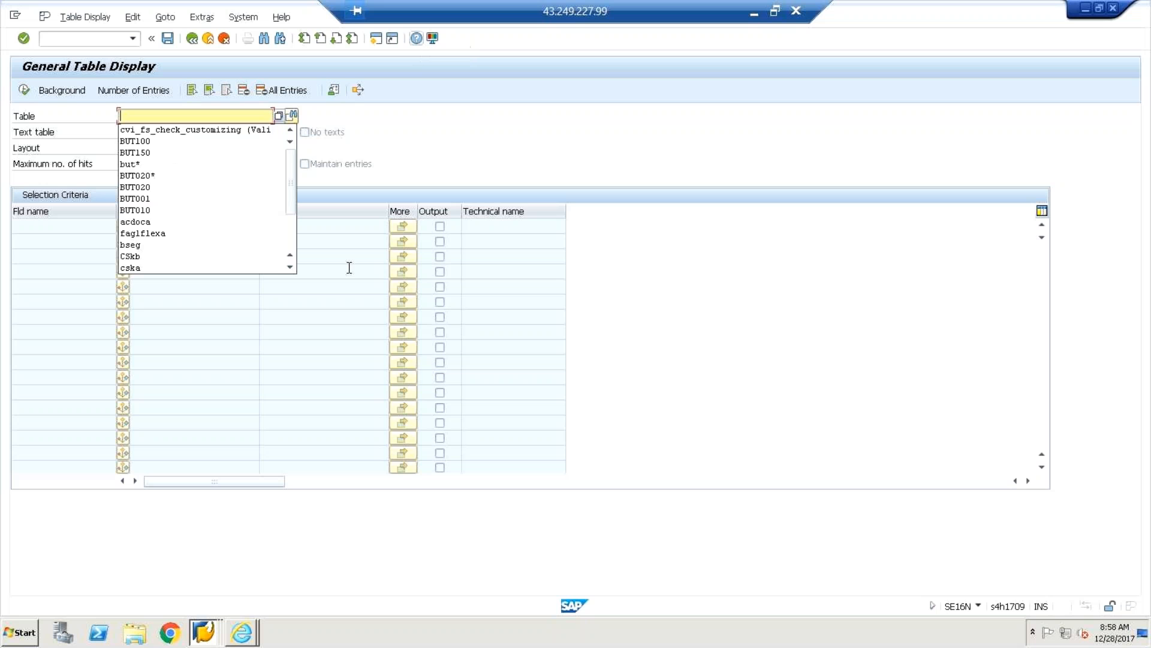
Query table CVI_CUST_LINK, inspect its 22 customer–BP links, and return to the selection screen.
text(cv)
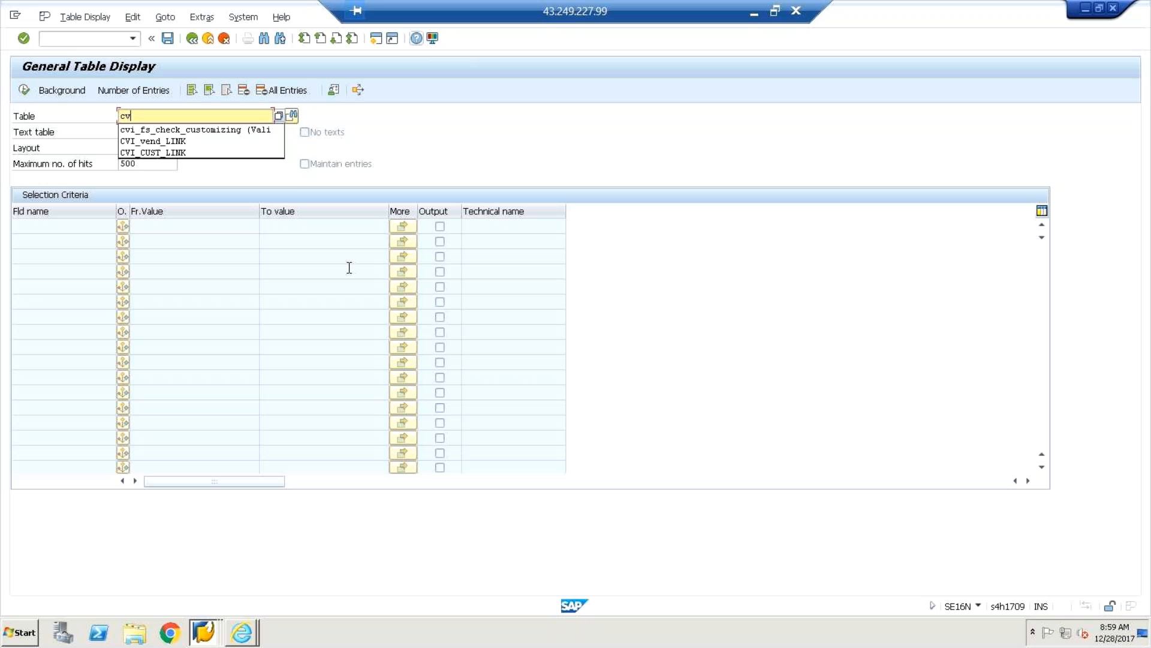
text(i_c)
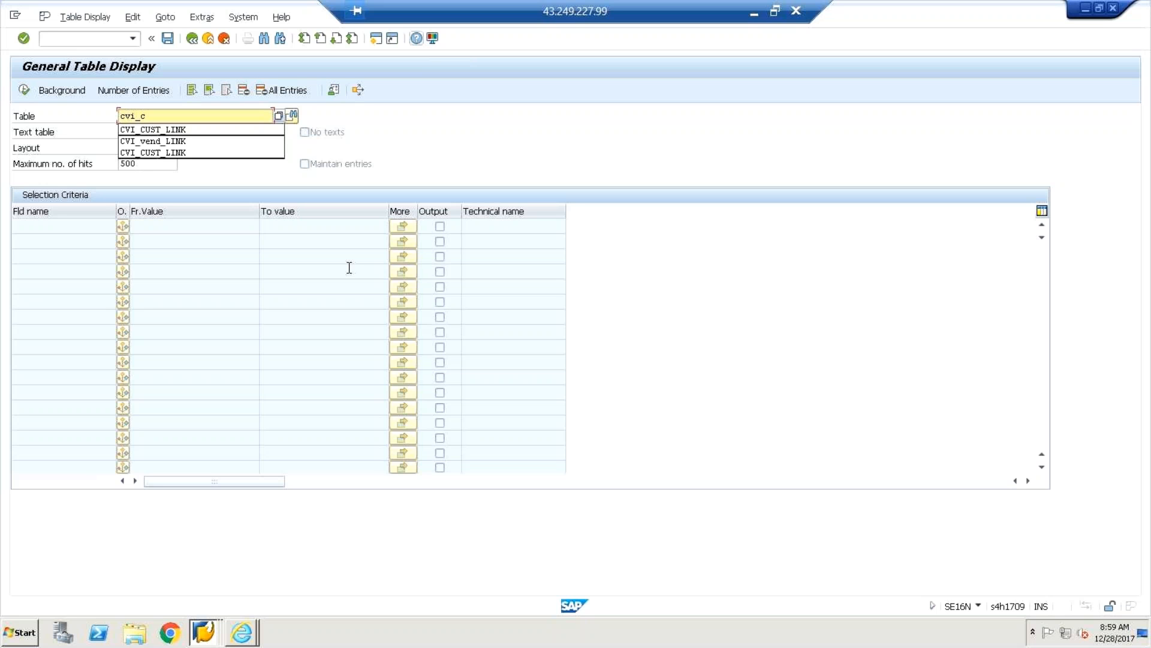
text(ust_link)
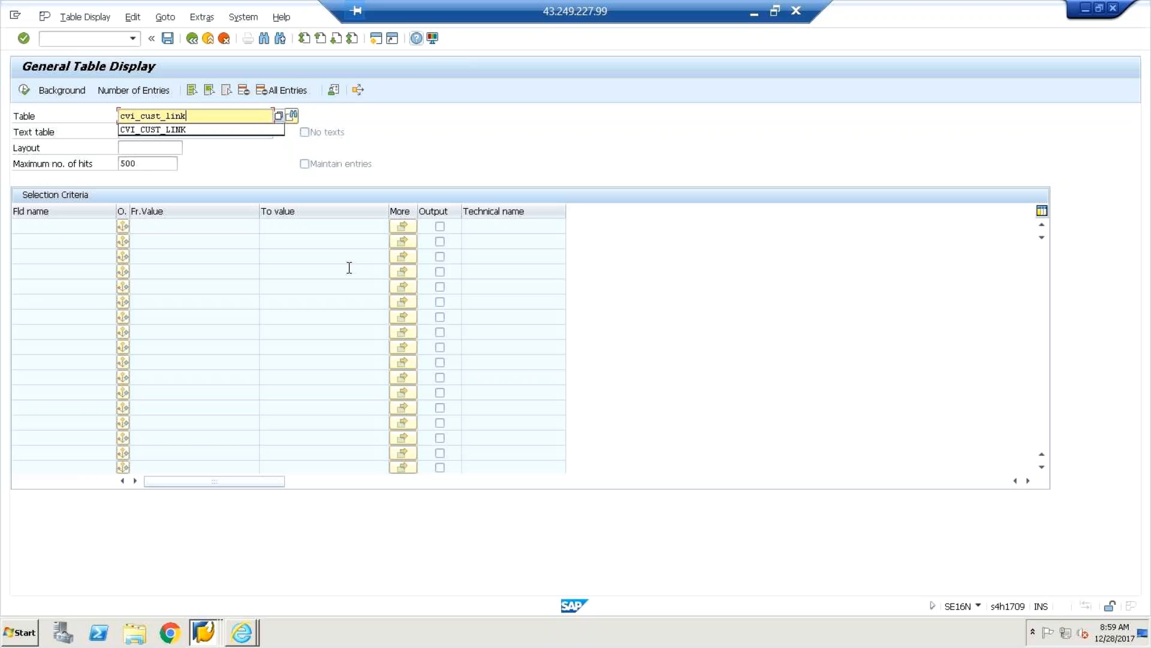
key(Return)
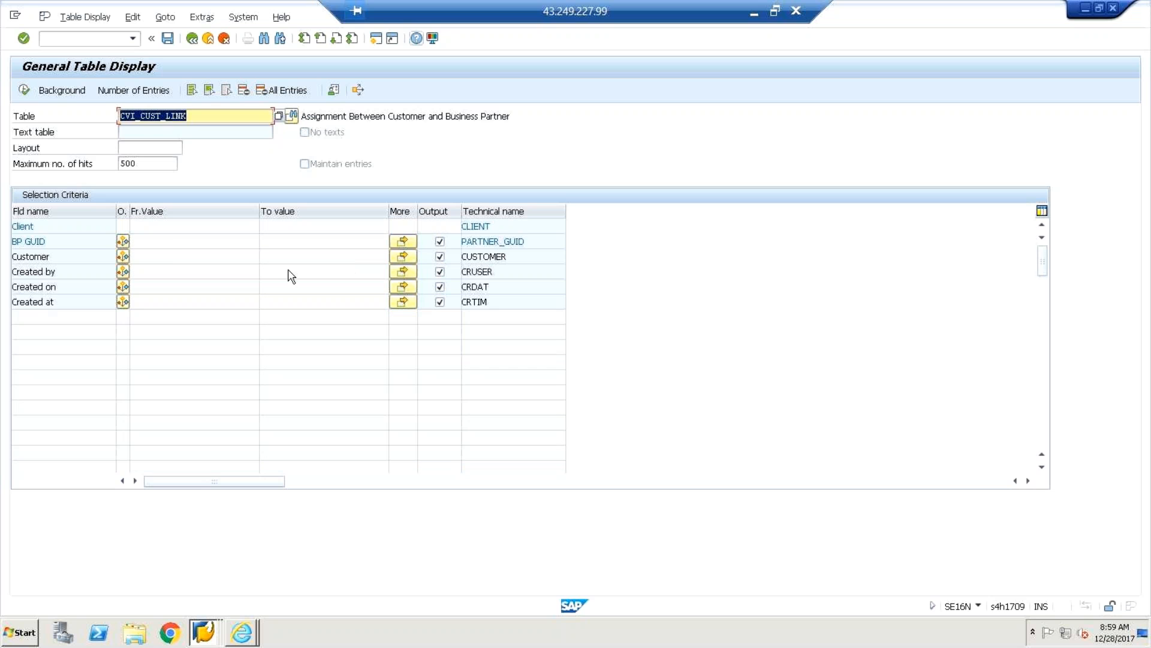
click(163, 256)
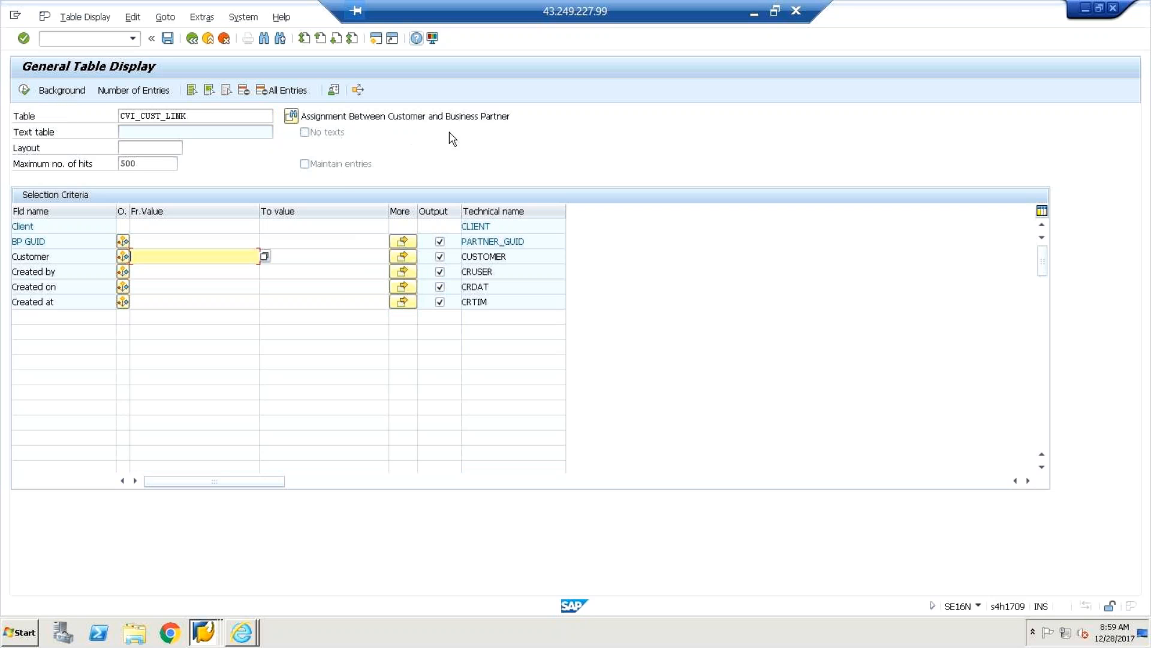
click(23, 90)
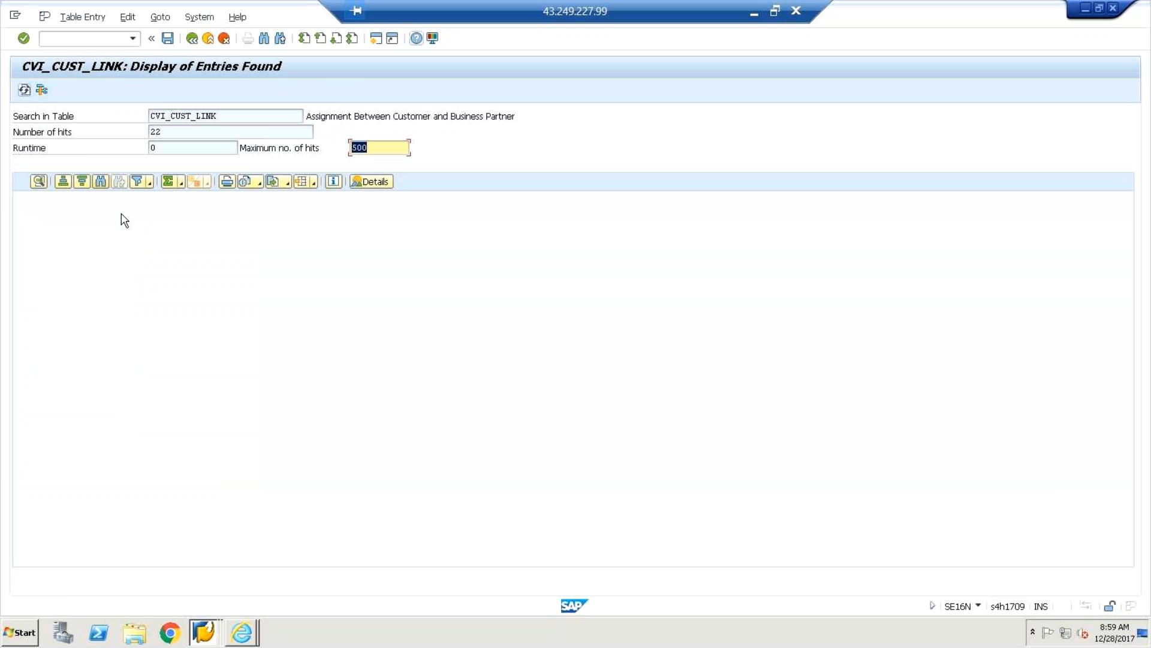
click(214, 214)
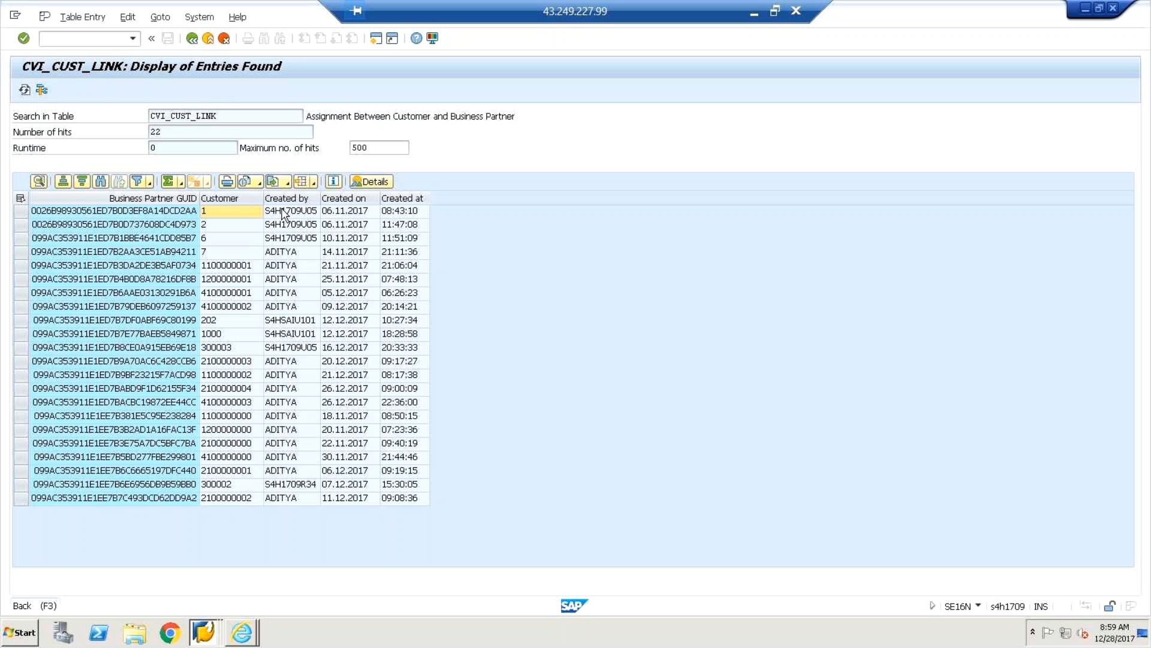
key(F3)
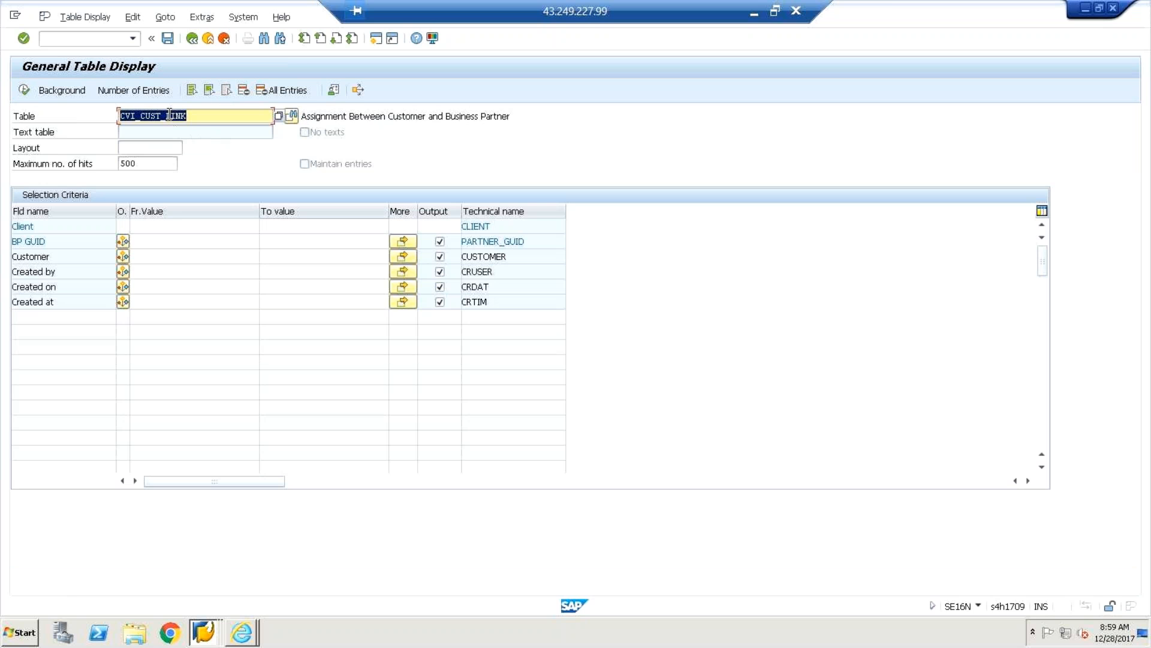
Switch the table name to CVI_VEND_LINK and execute the query.
key(BackSpace)
key(BackSpace)
key(BackSpace)
key(BackSpace)
text(vend)
key(Return)
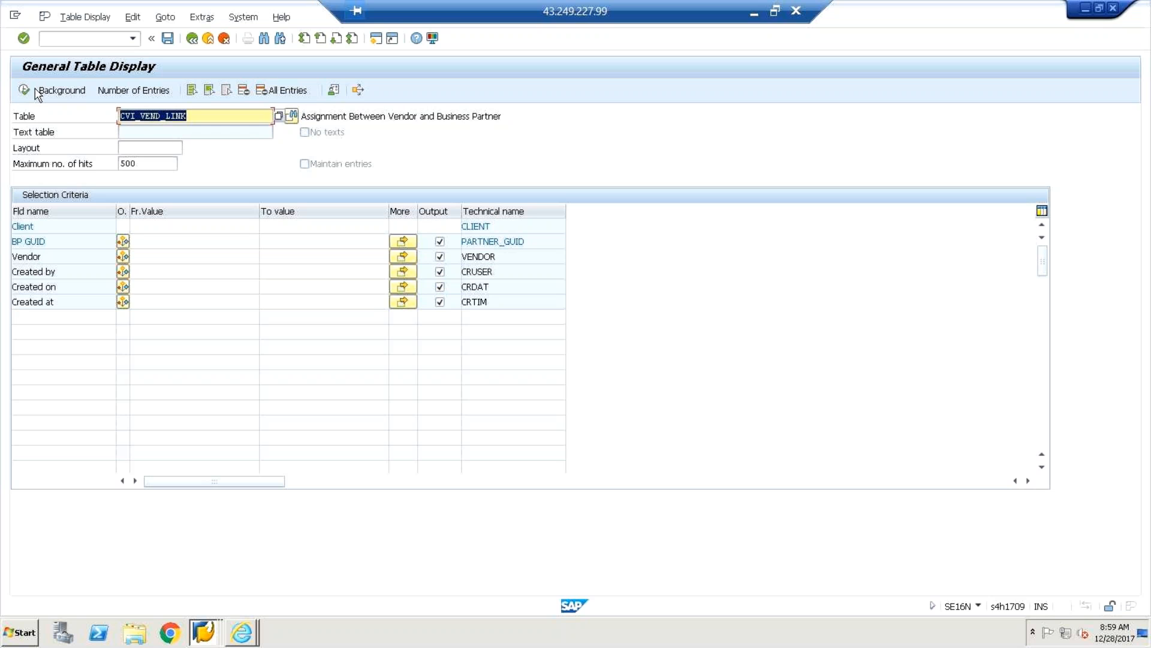
click(24, 90)
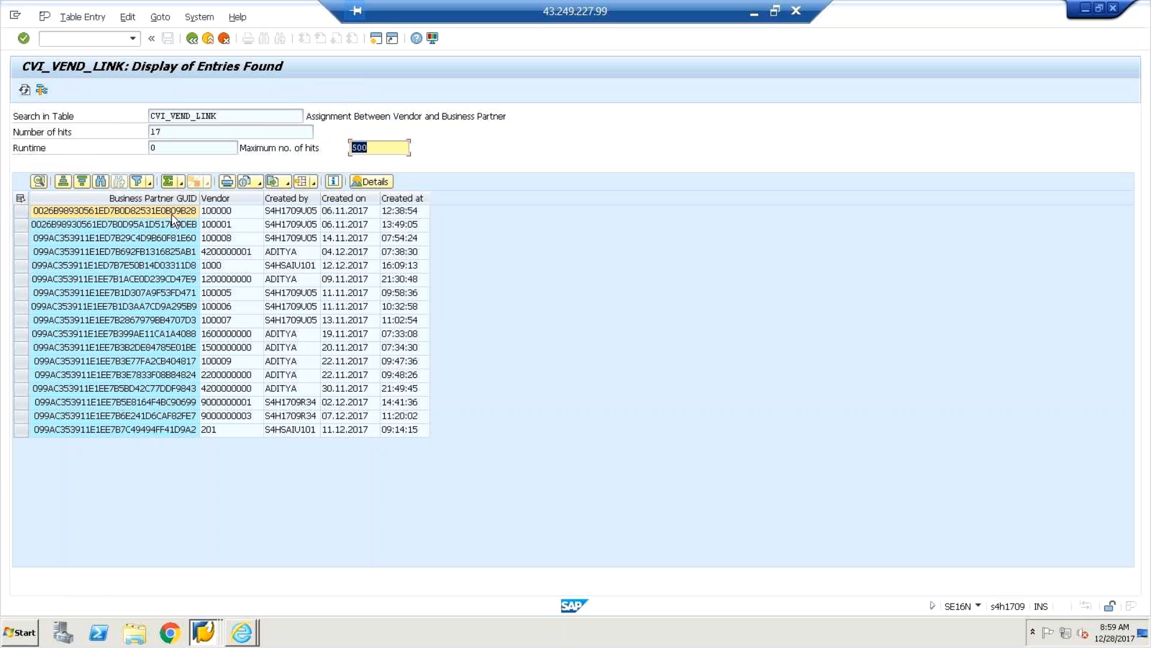
click(245, 282)
click(240, 361)
click(240, 378)
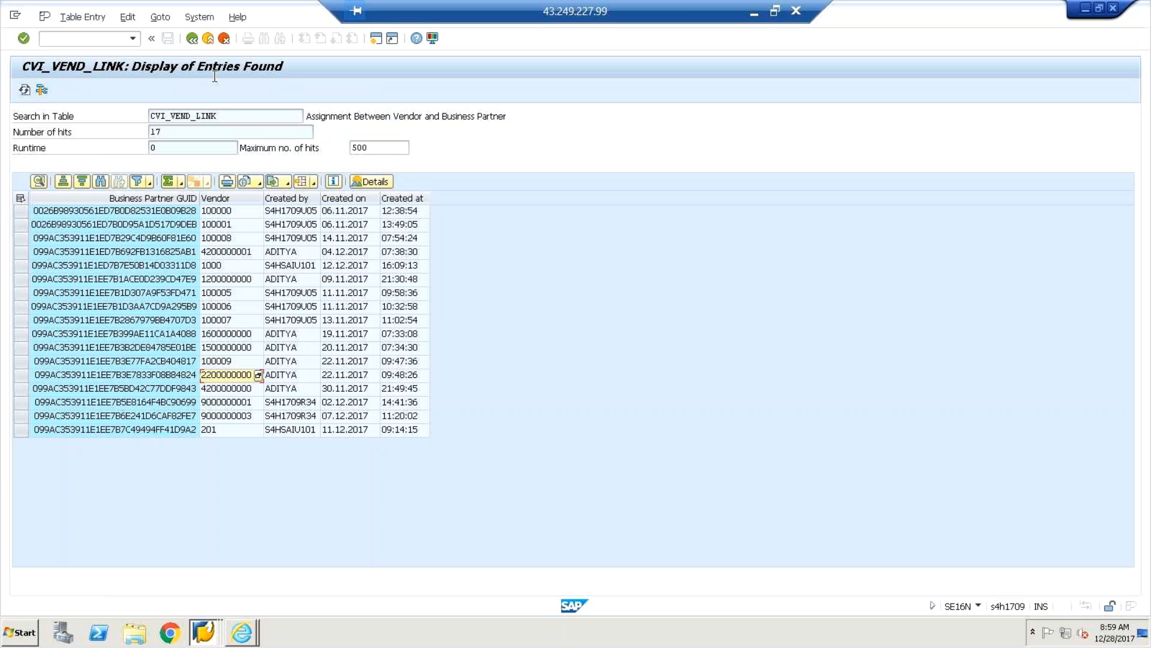
click(192, 39)
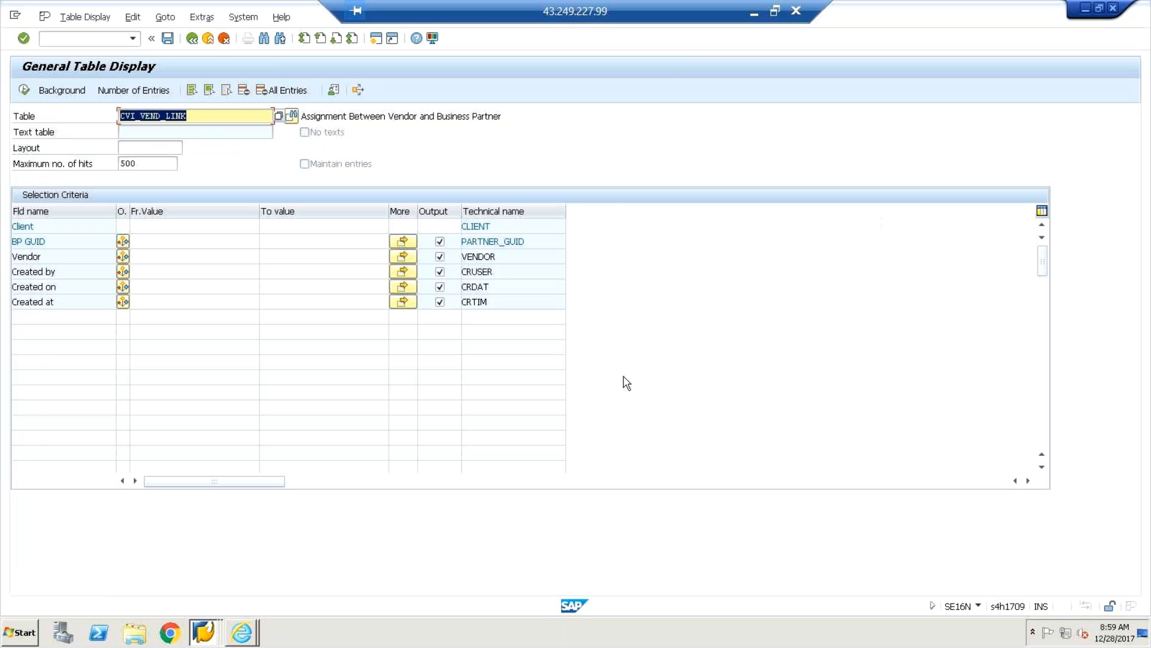
click(192, 39)
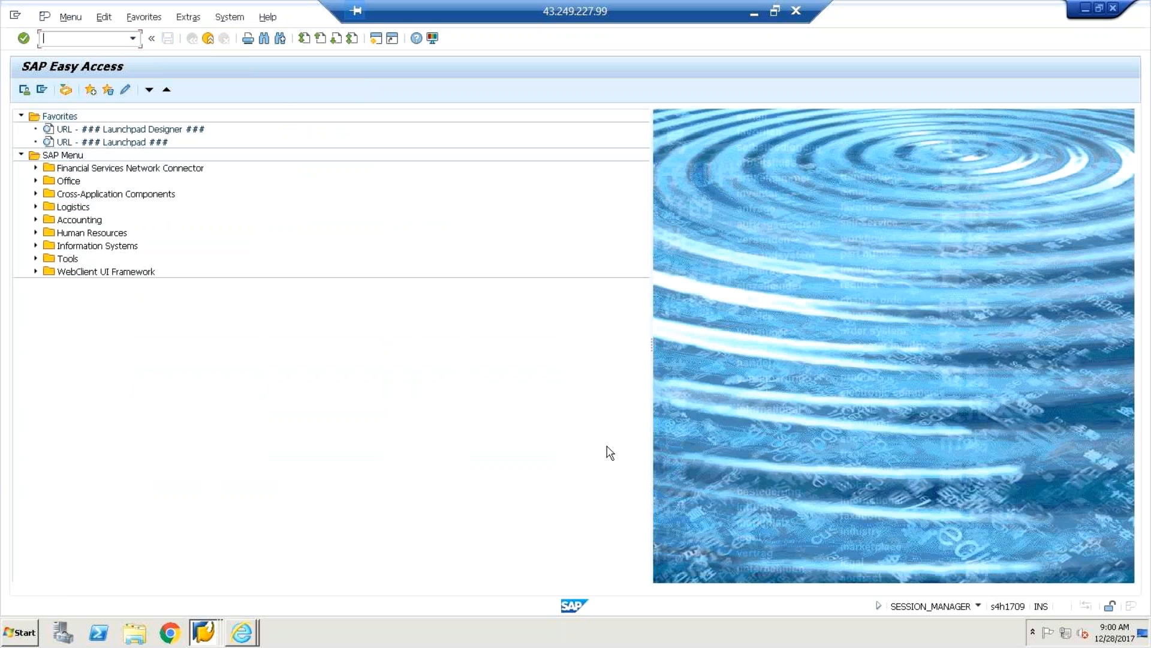
click(754, 14)
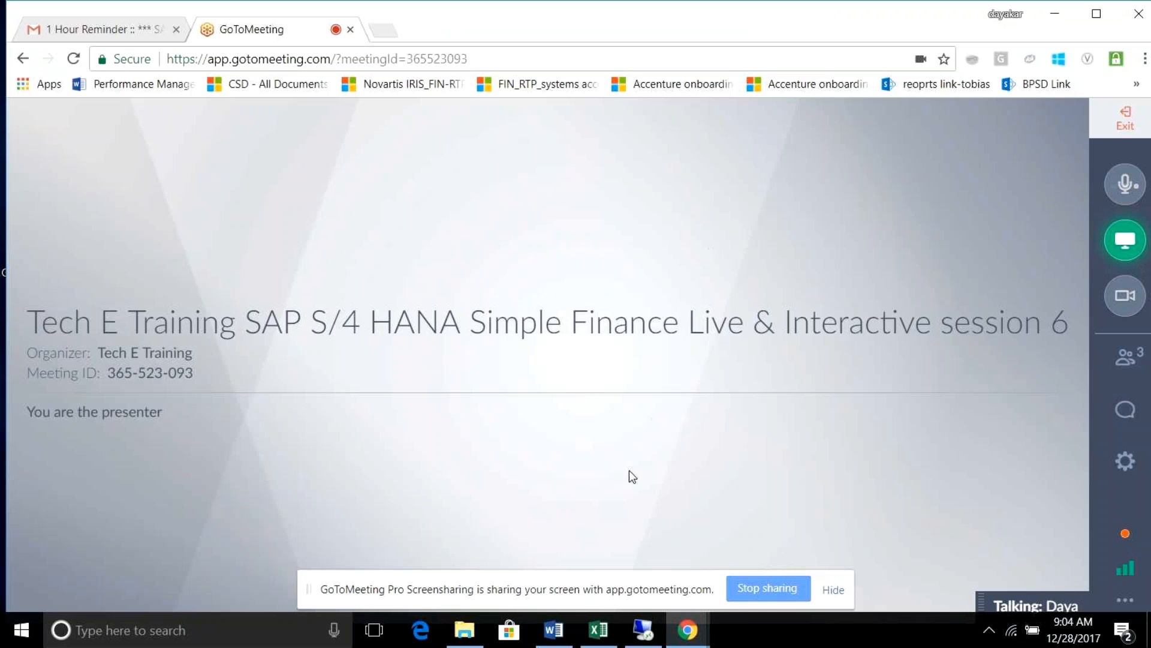
click(642, 631)
text(bp)
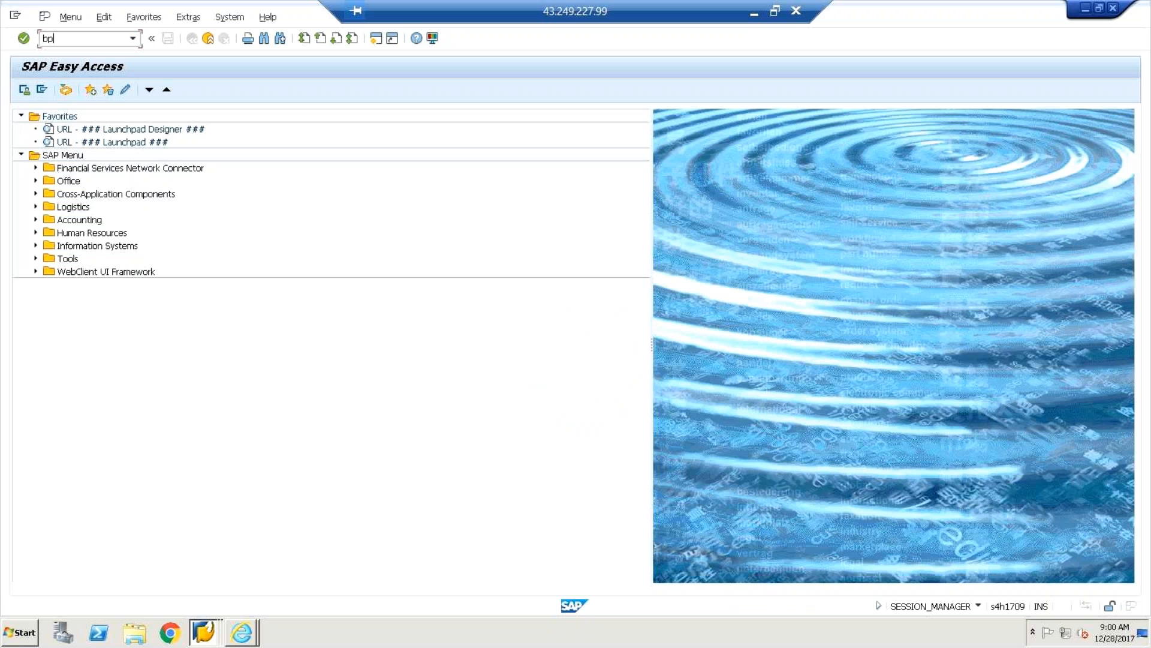
key(Return)
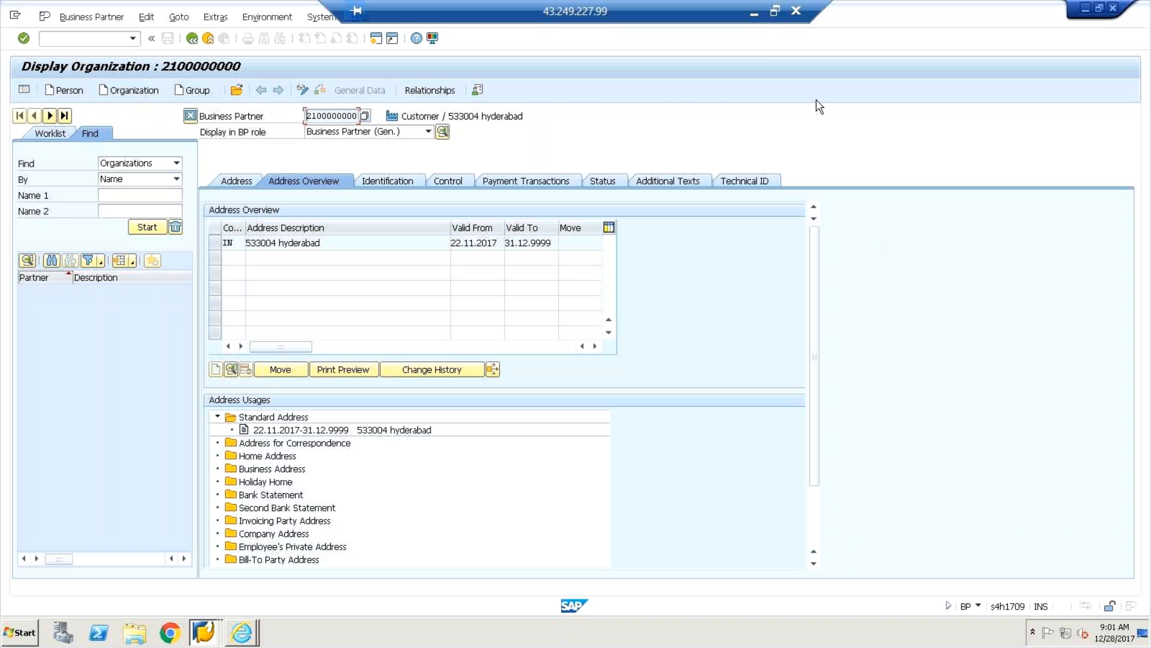
click(753, 13)
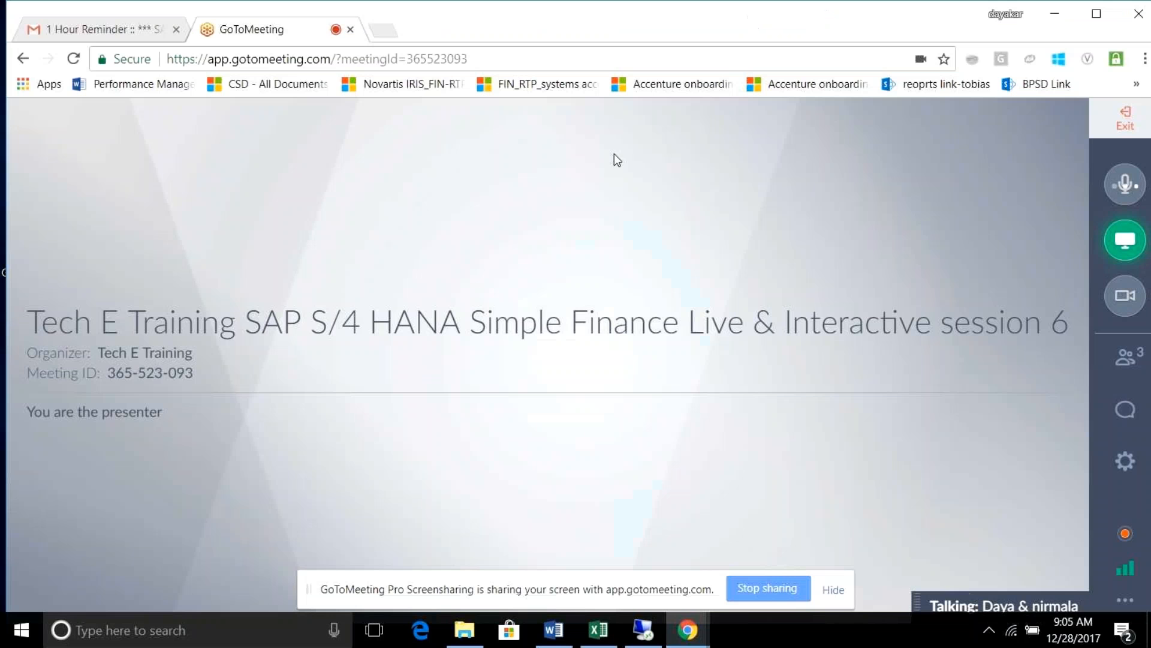
Read the Word BP notes from the top, including the overview and numbered customizing steps, then minimise Word.
click(569, 631)
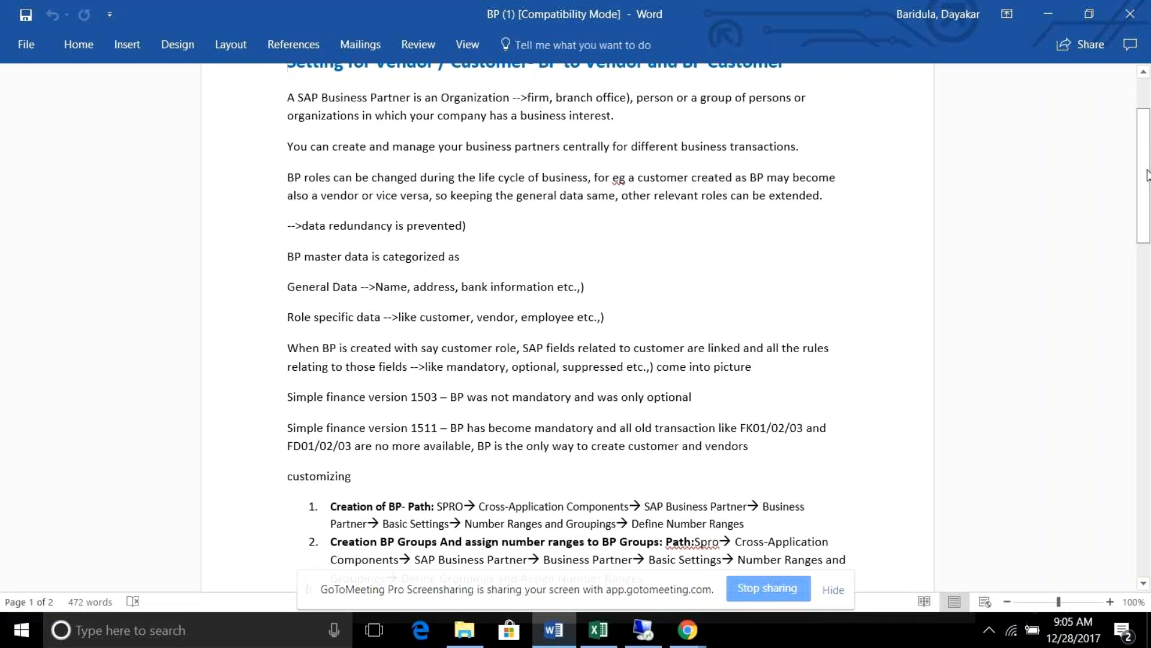
mouse_move(1146, 175)
mouse_down()
mouse_move(1146, 120)
mouse_move(1146, 390)
mouse_move(1141, 171)
mouse_up()
drag(1147, 222, 1147, 247)
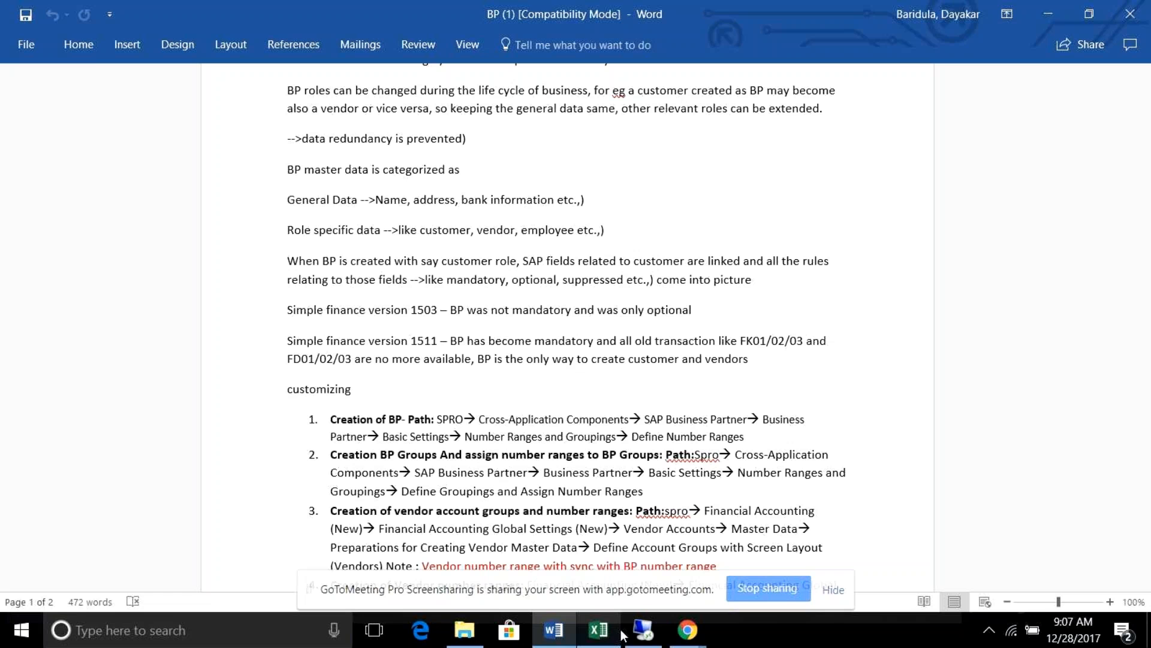
click(1044, 13)
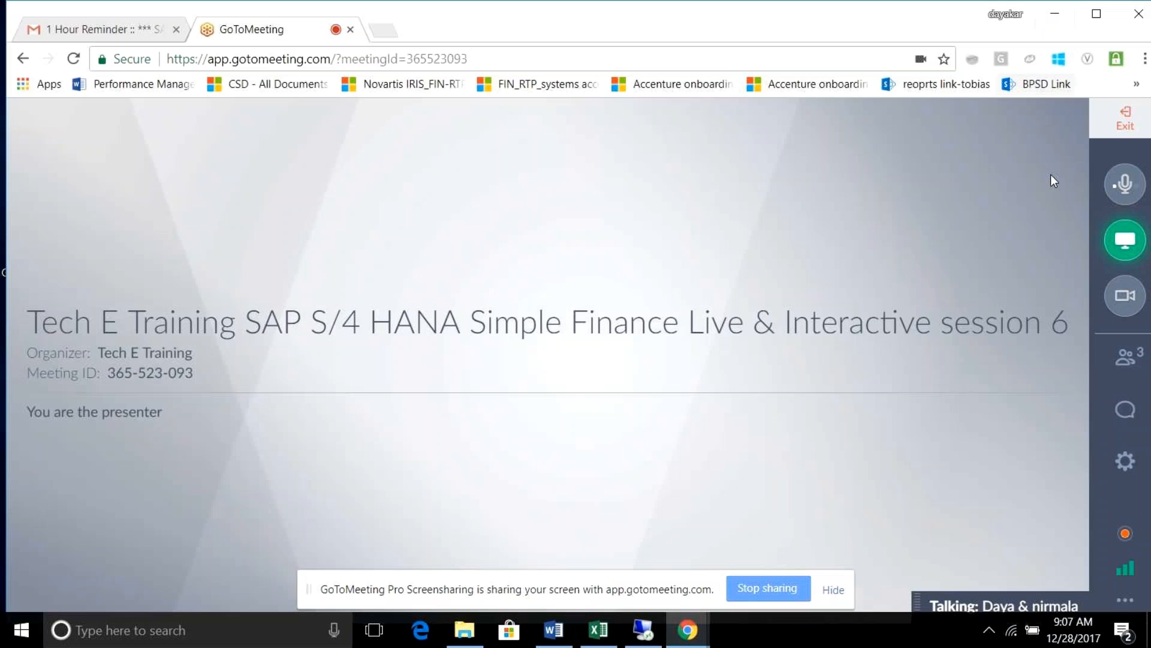
Open the GoToMeeting Attendees panel listing the three organizers.
click(1133, 372)
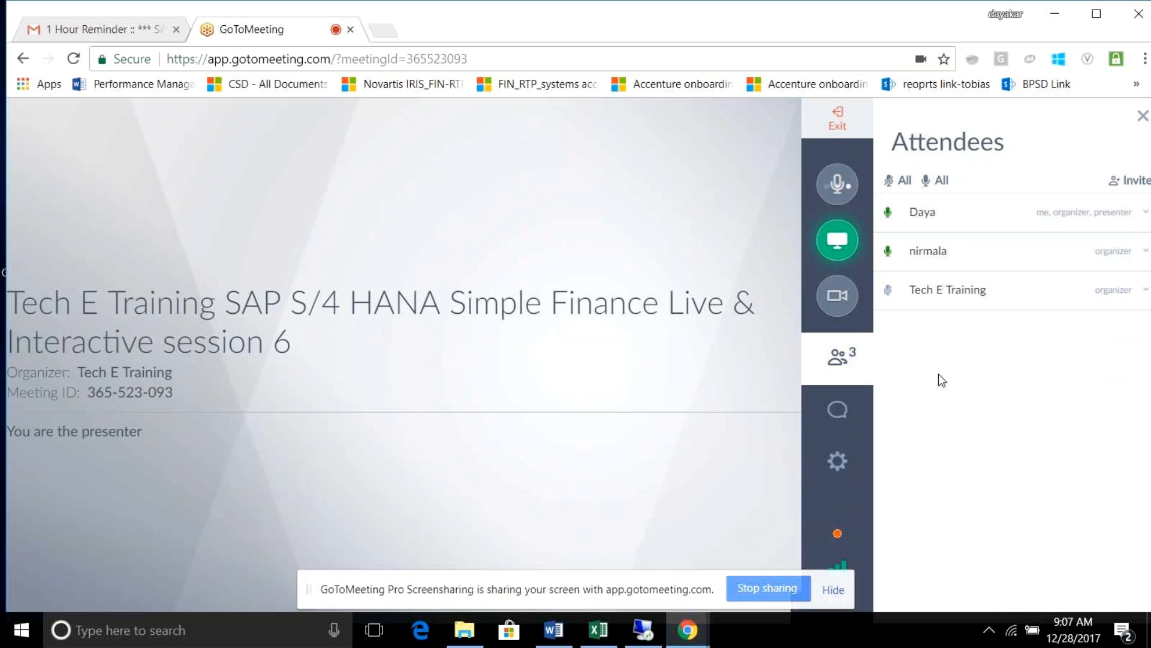